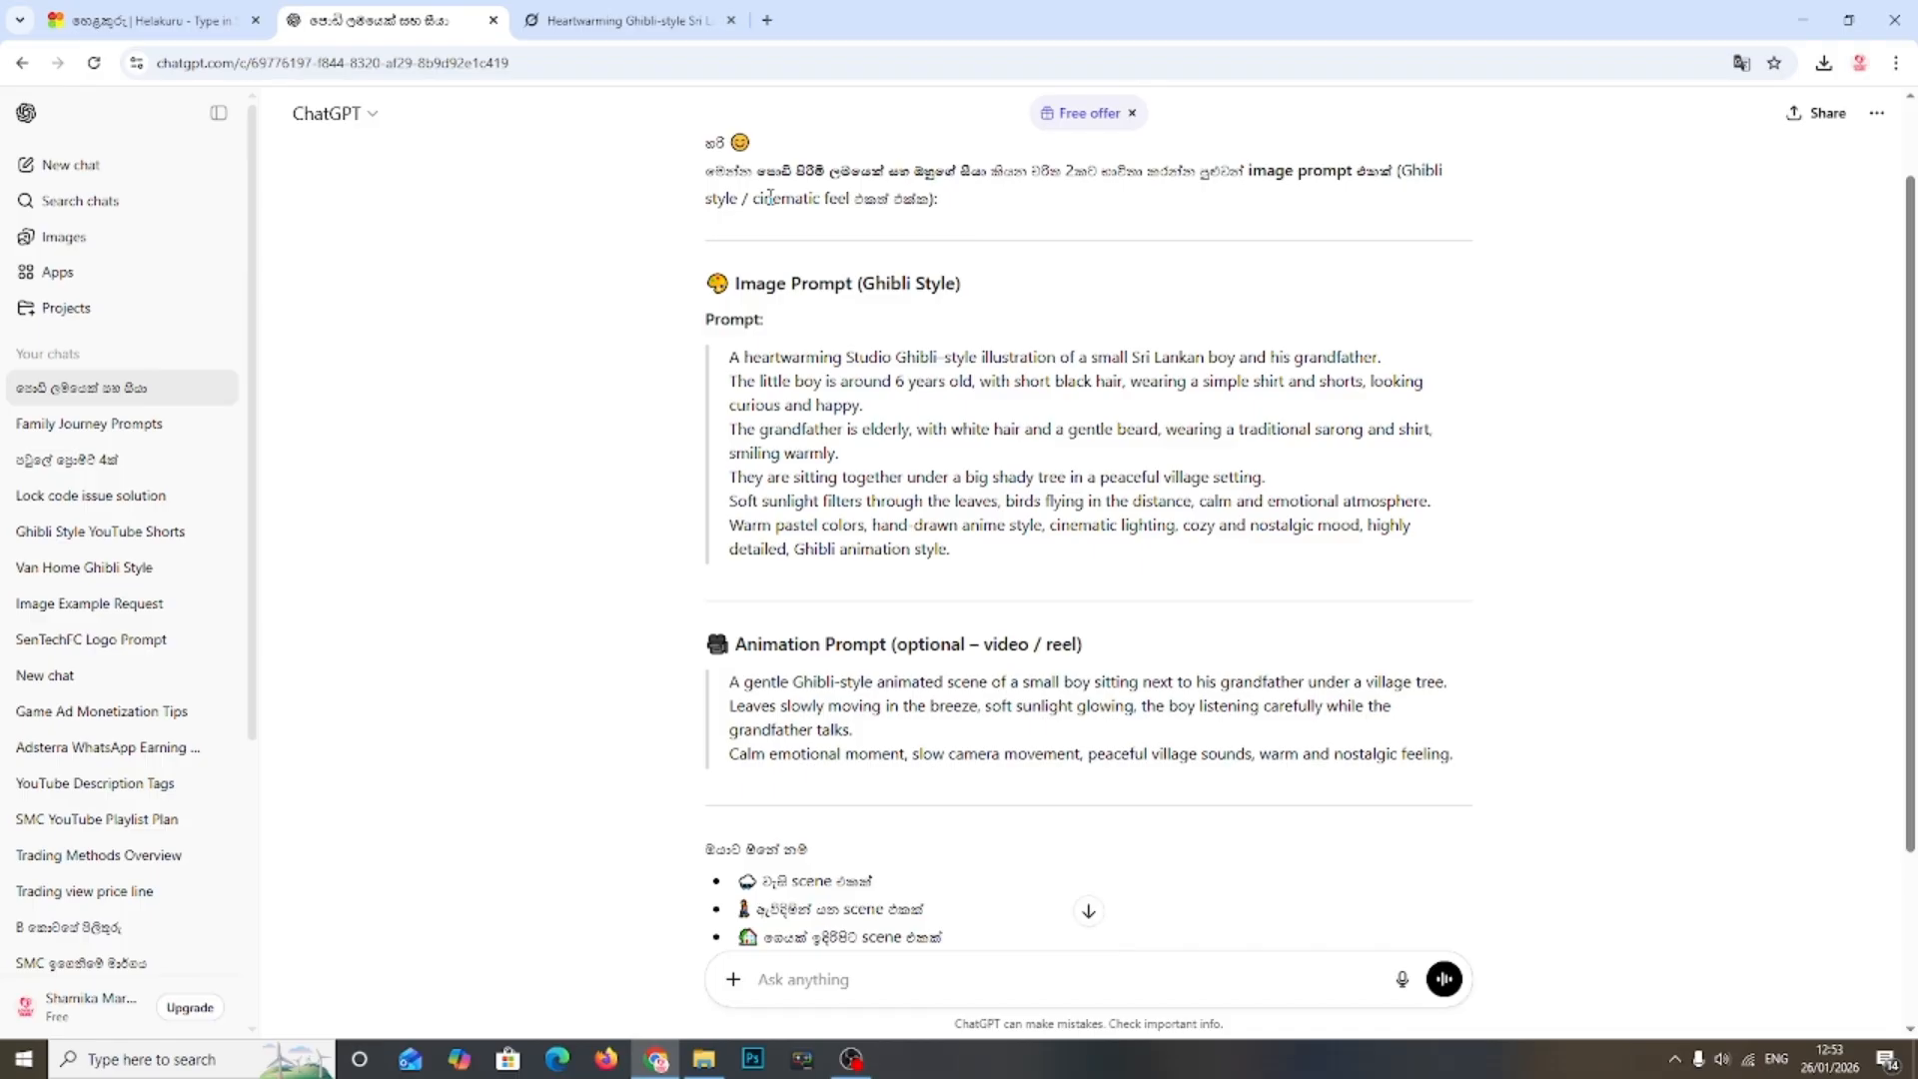
pyautogui.scroll(2, 826, 270)
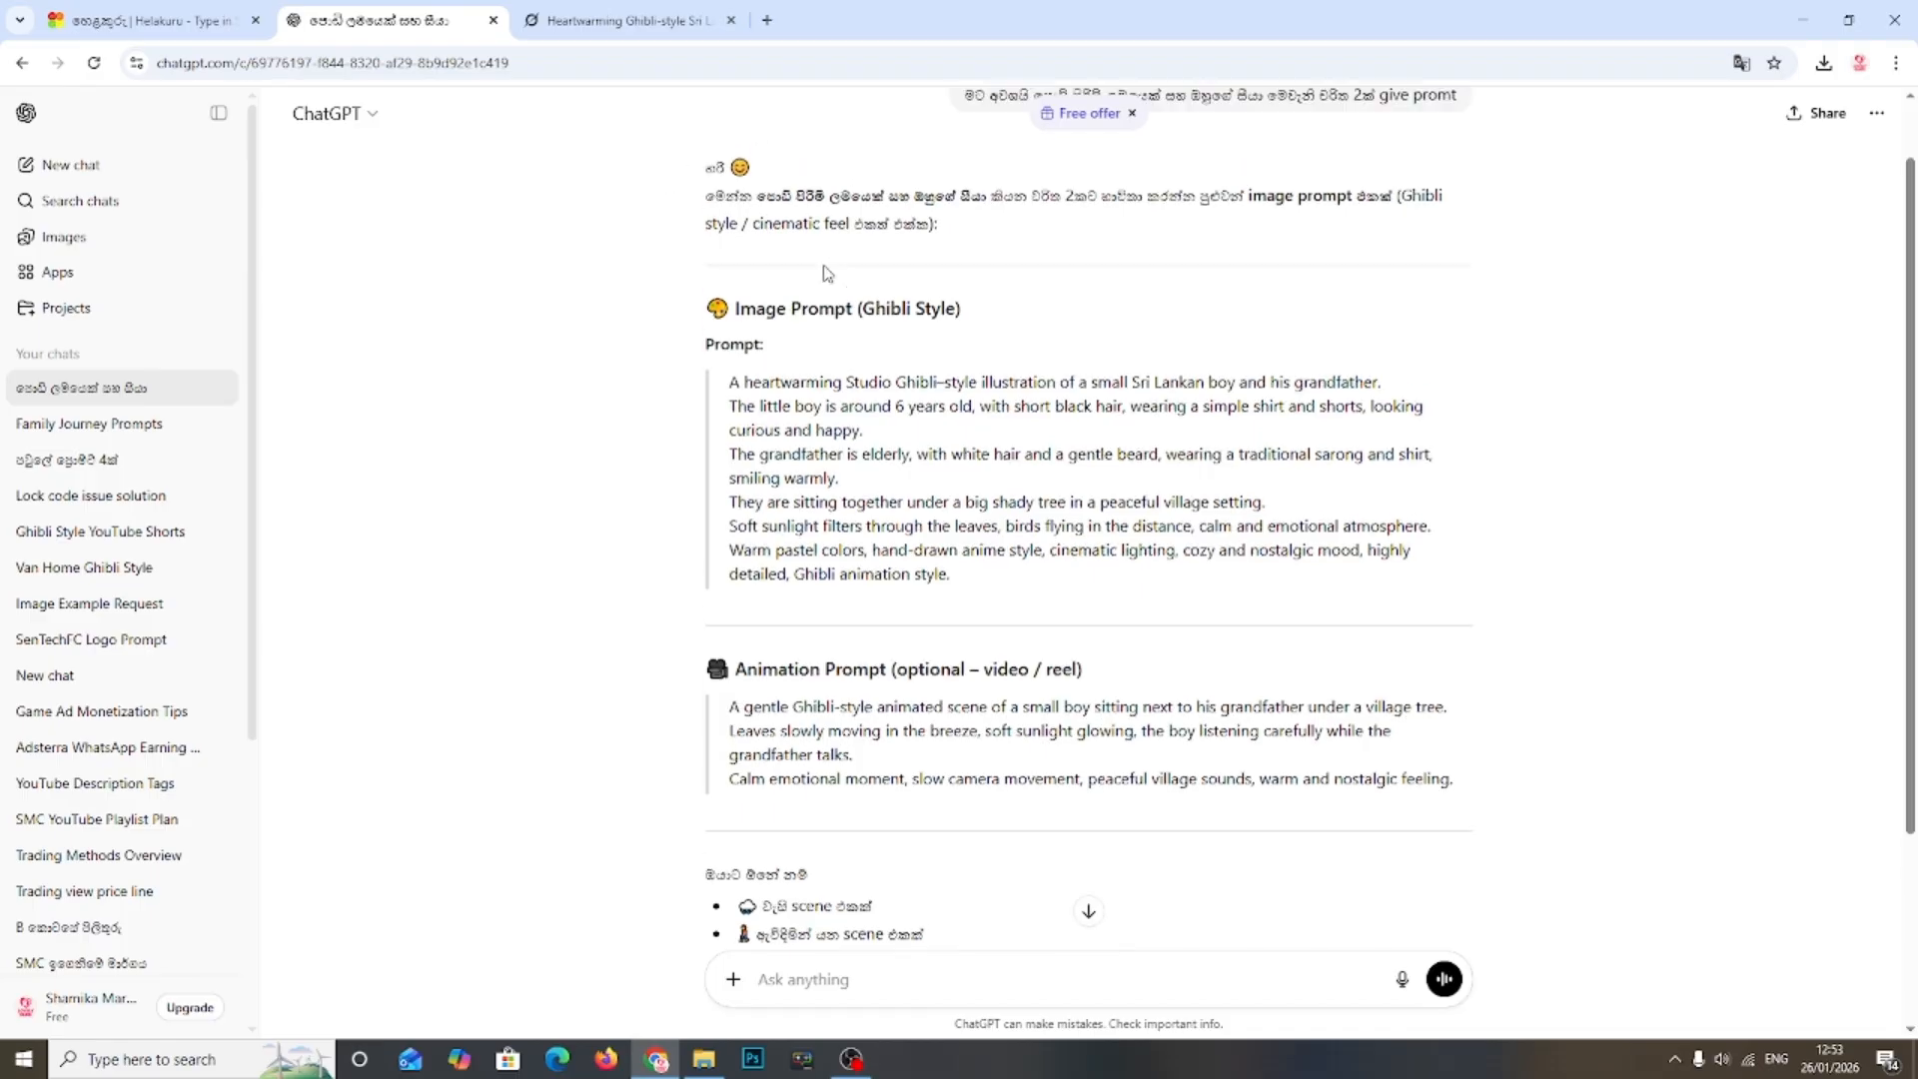
pyautogui.scroll(-2, 834, 268)
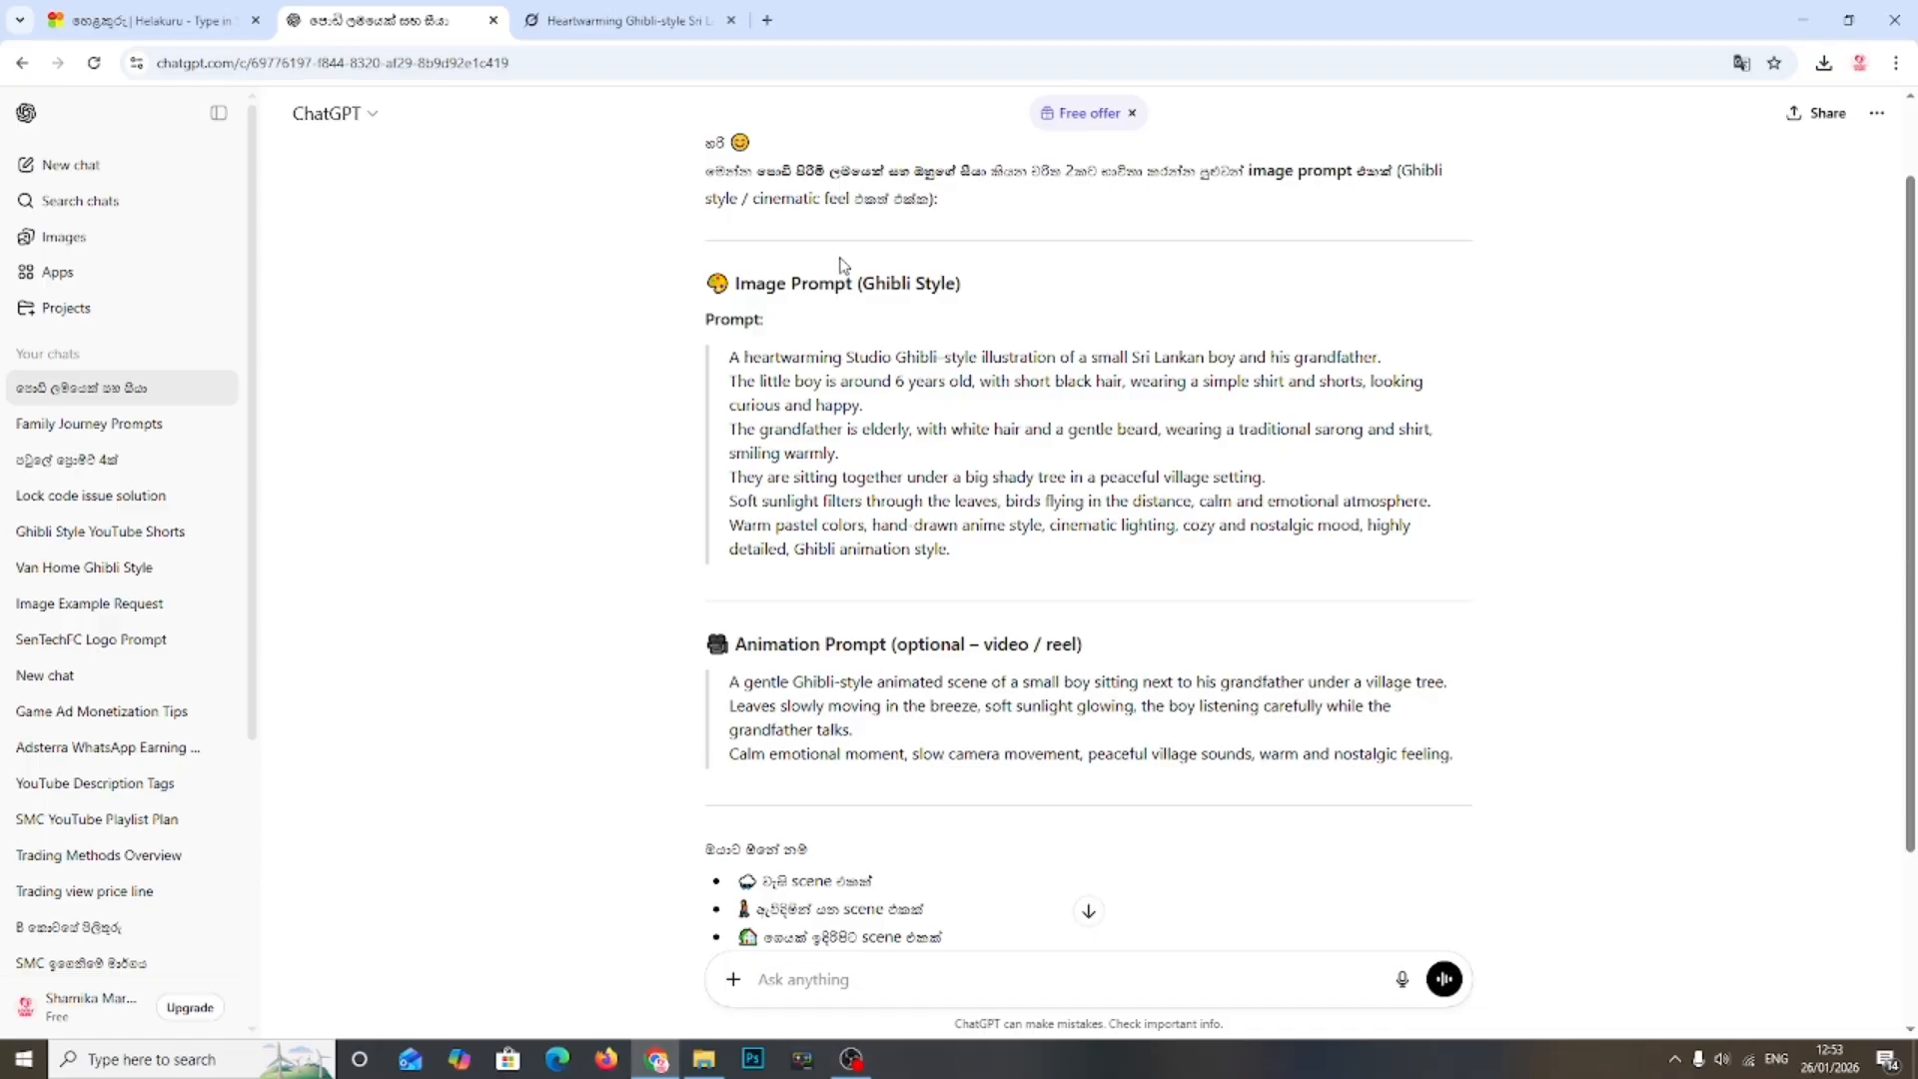
pyautogui.scroll(2, 849, 275)
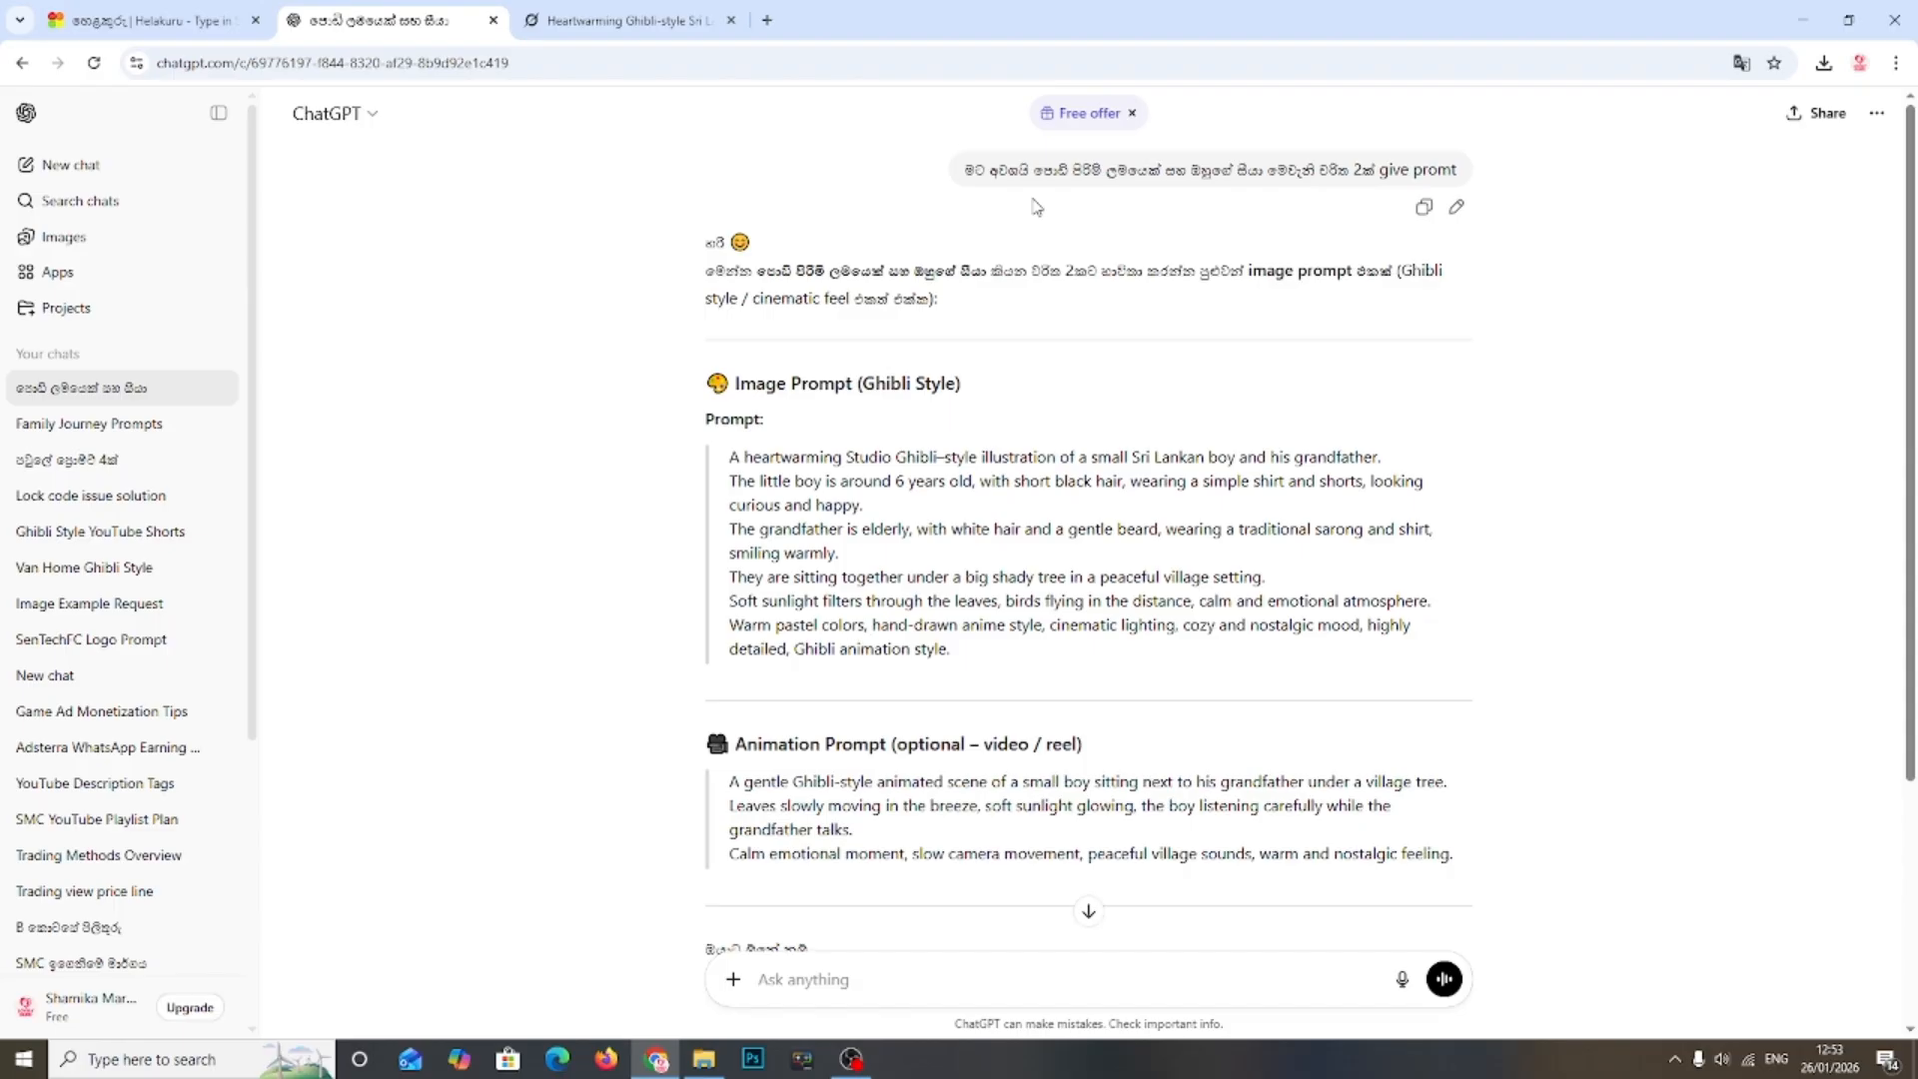
# Step: Browse the Downloads folder in File Explorer and view the Whisk image of the family cooking and reading inside a van
pyautogui.click(704, 1058)
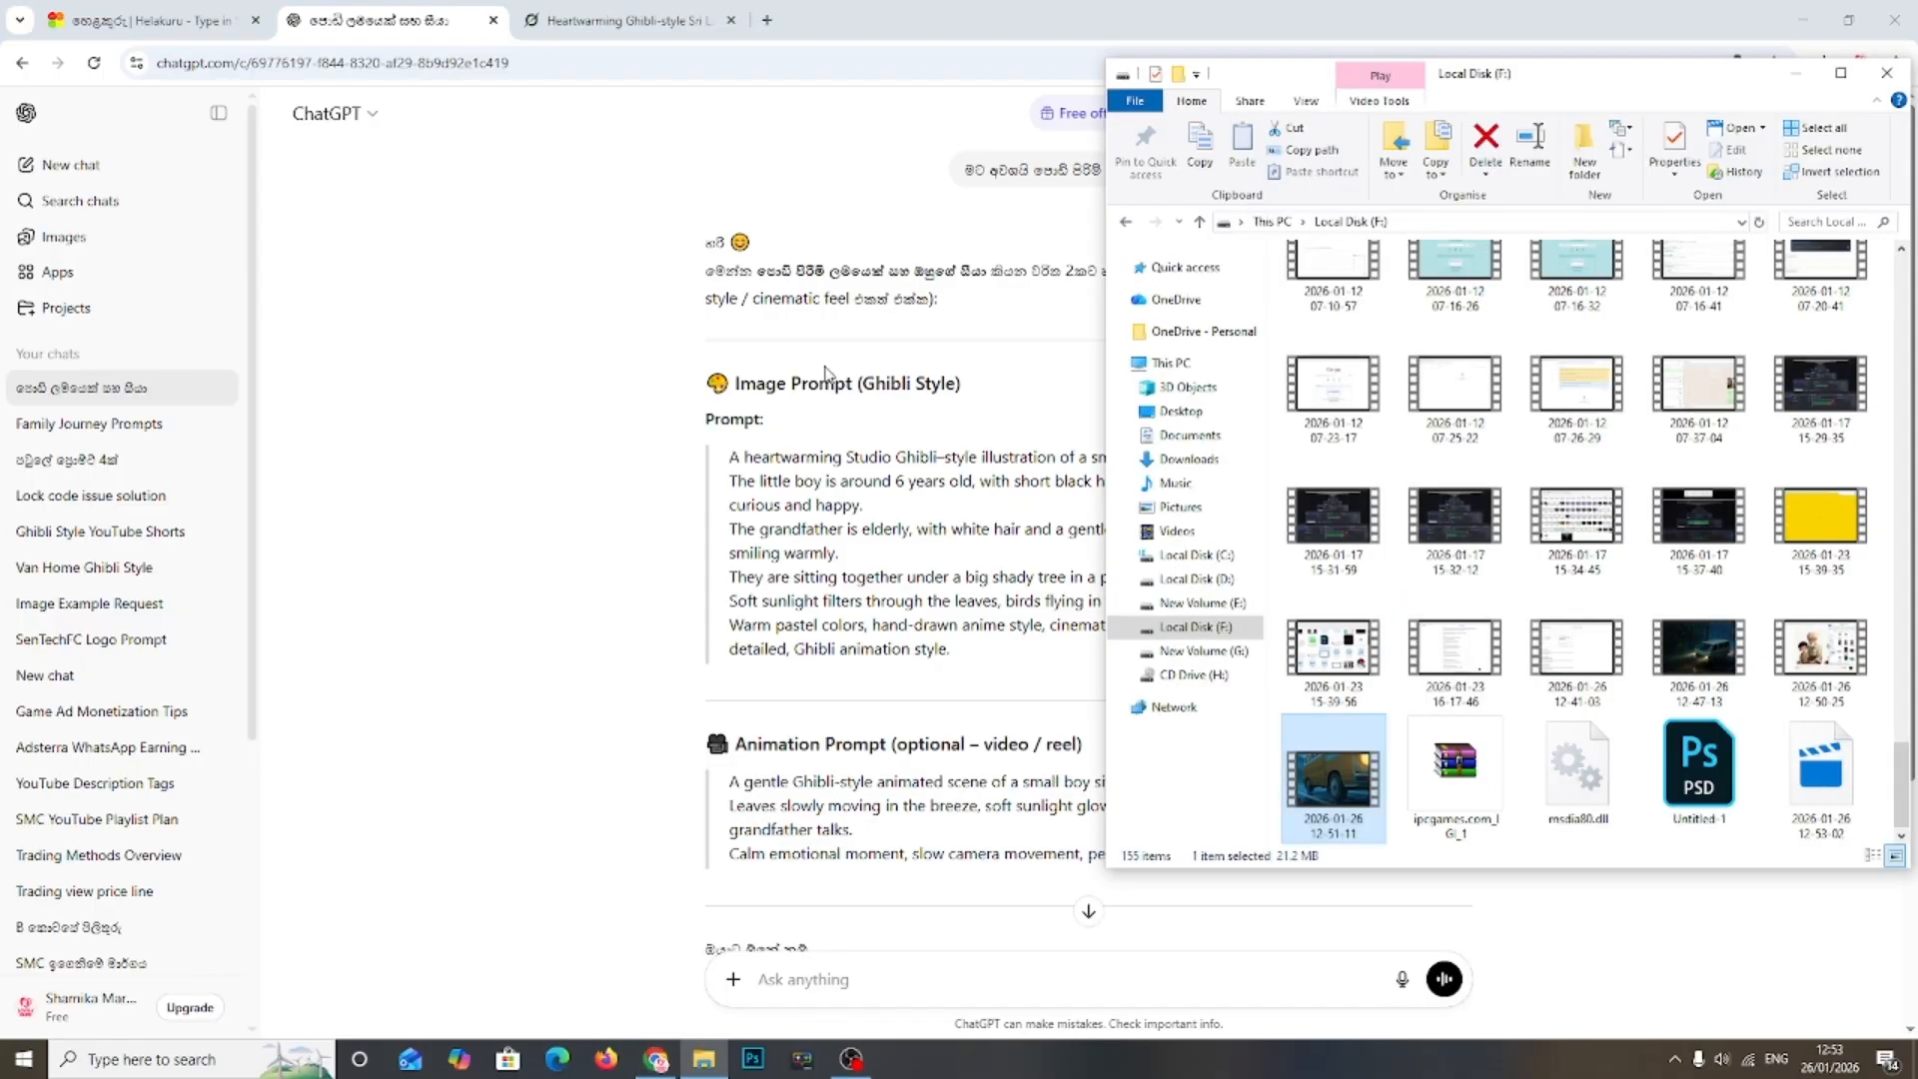
pyautogui.scroll(15, 1472, 338)
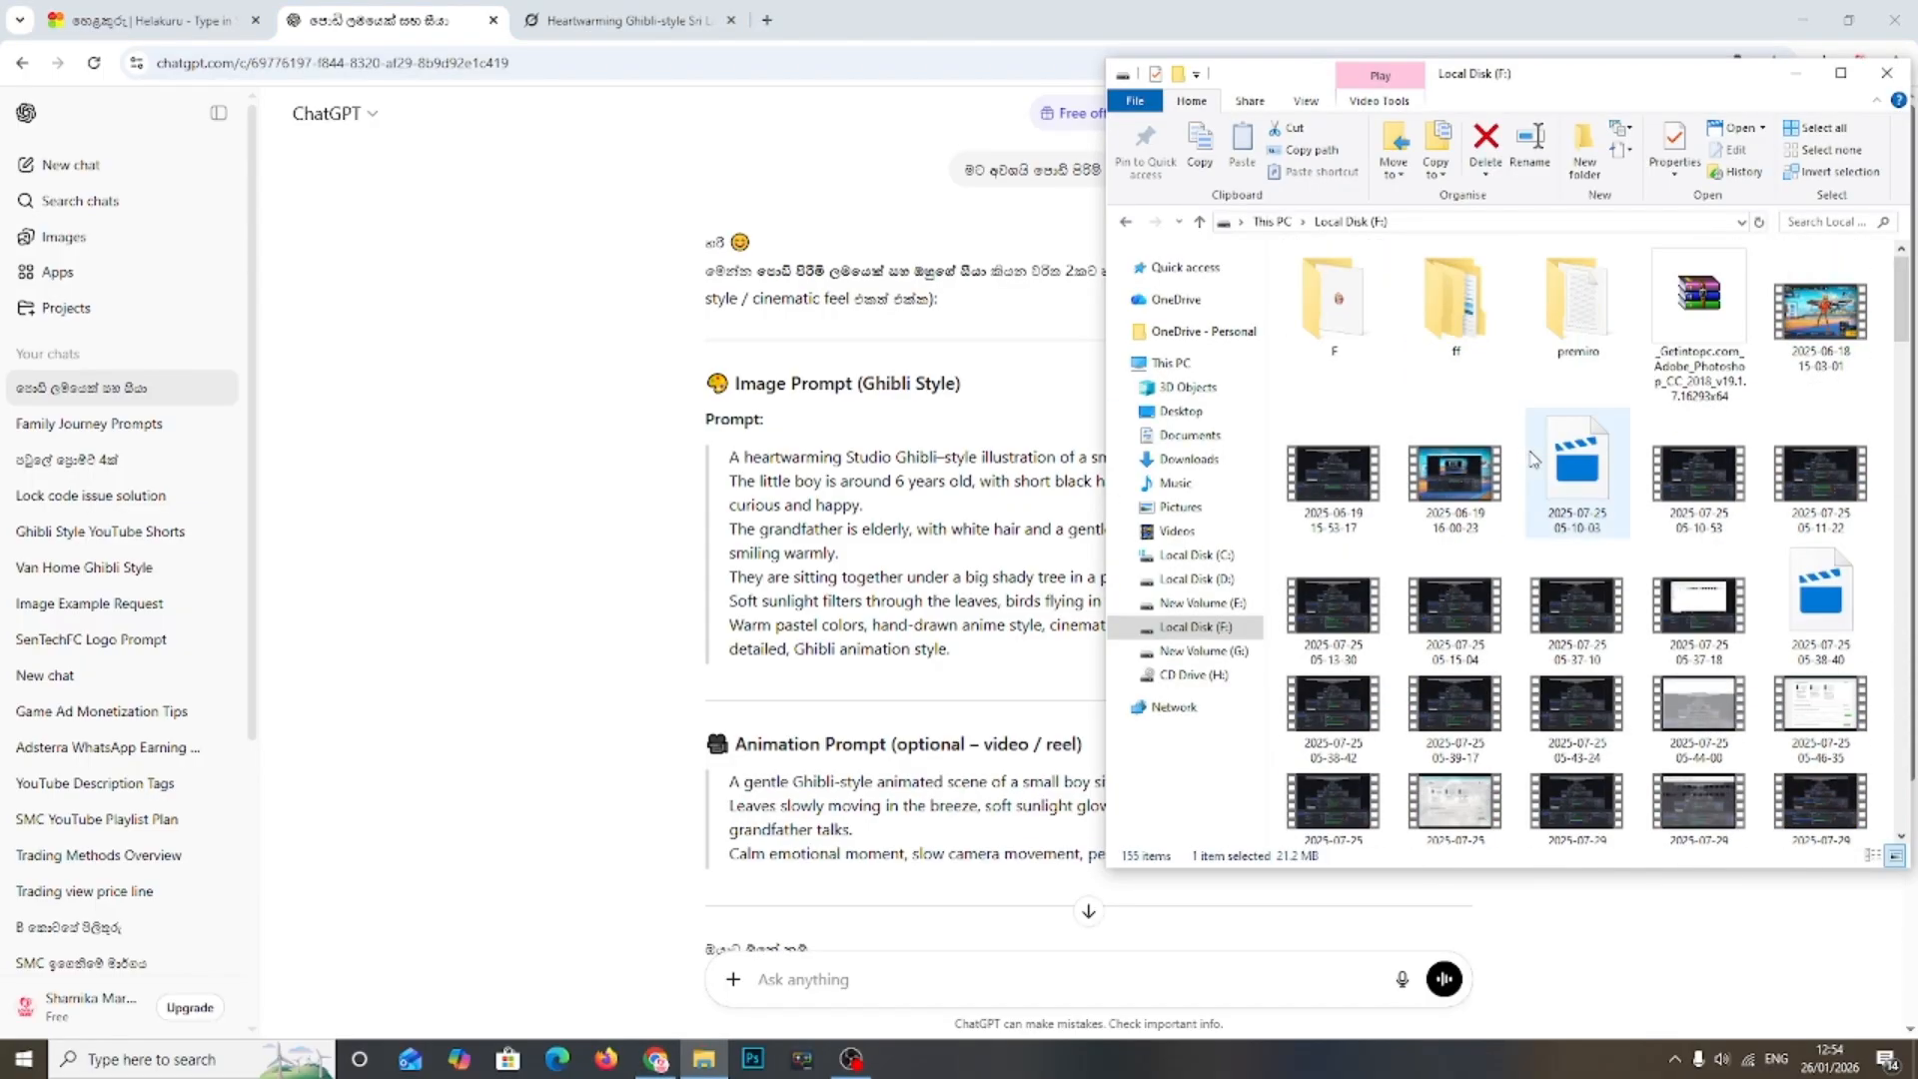
pyautogui.click(1188, 458)
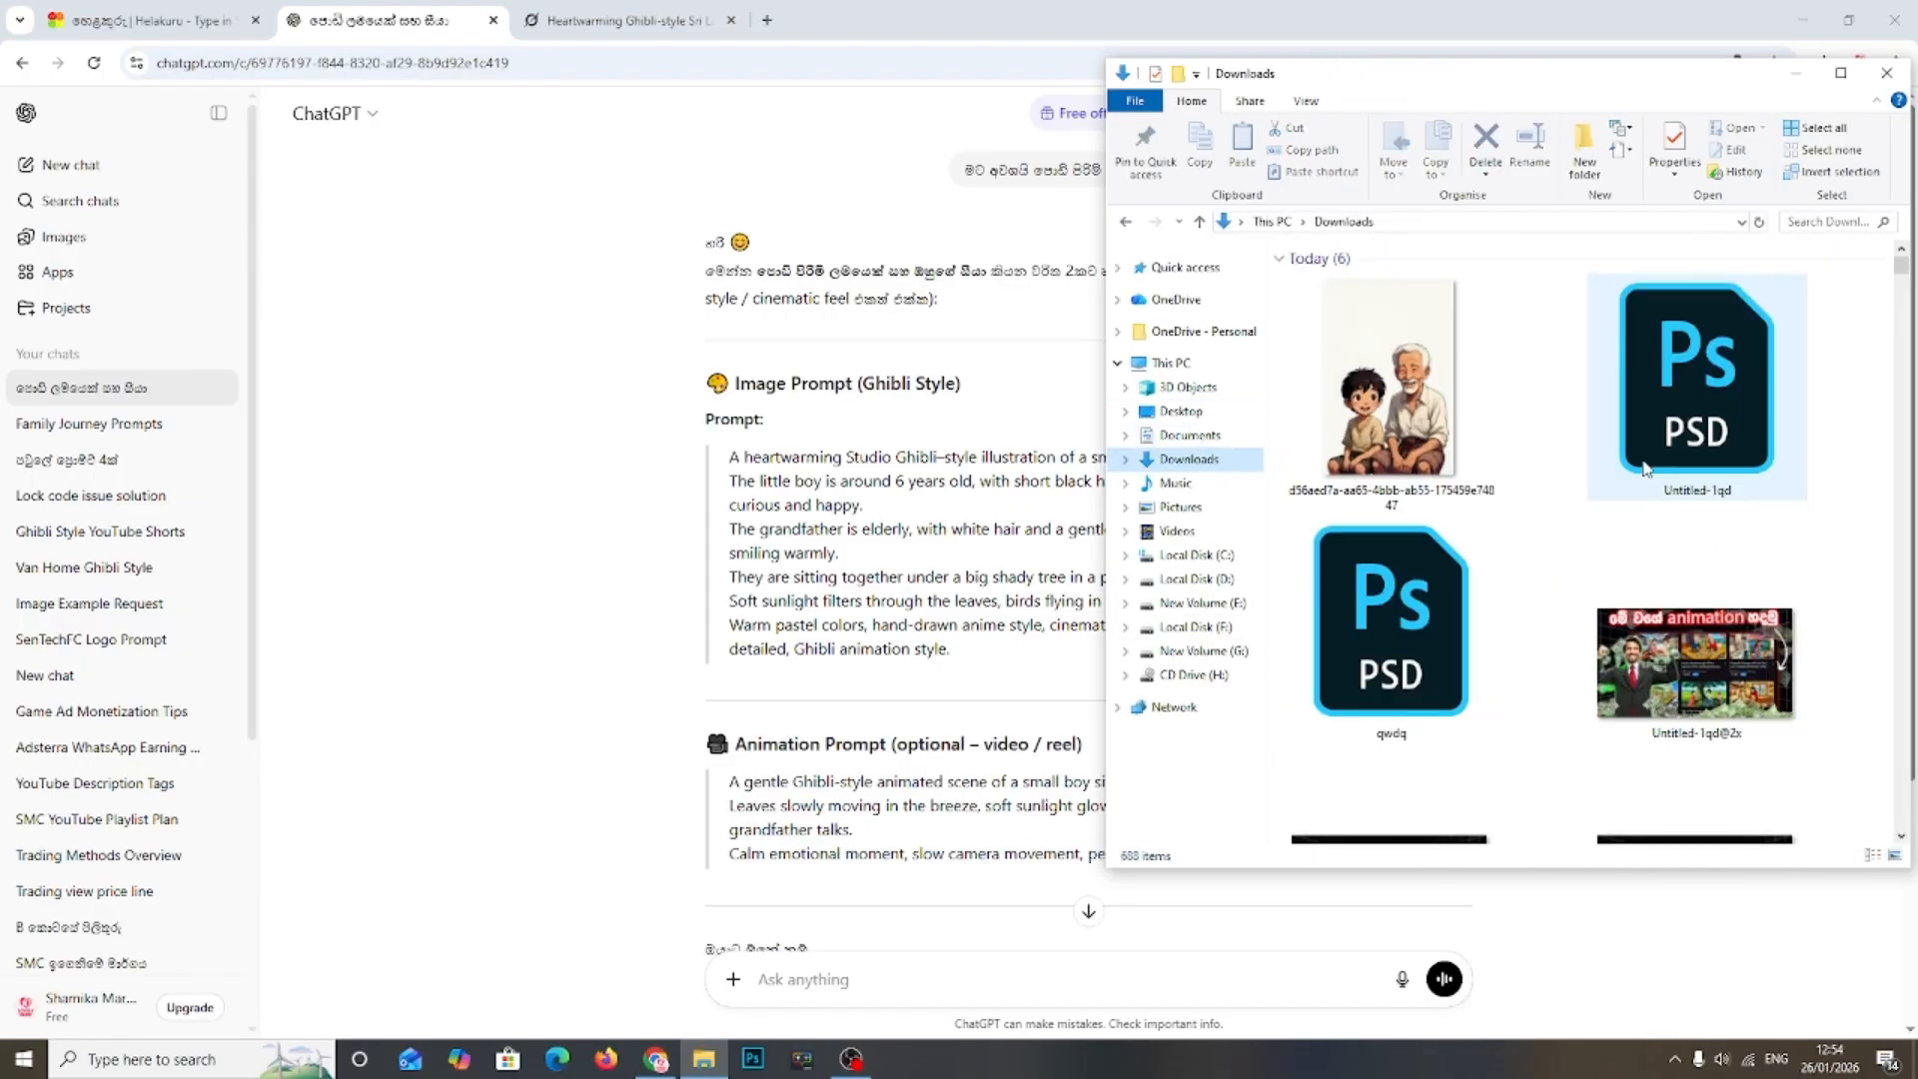
pyautogui.scroll(-2, 1624, 432)
pyautogui.scroll(-5, 1625, 436)
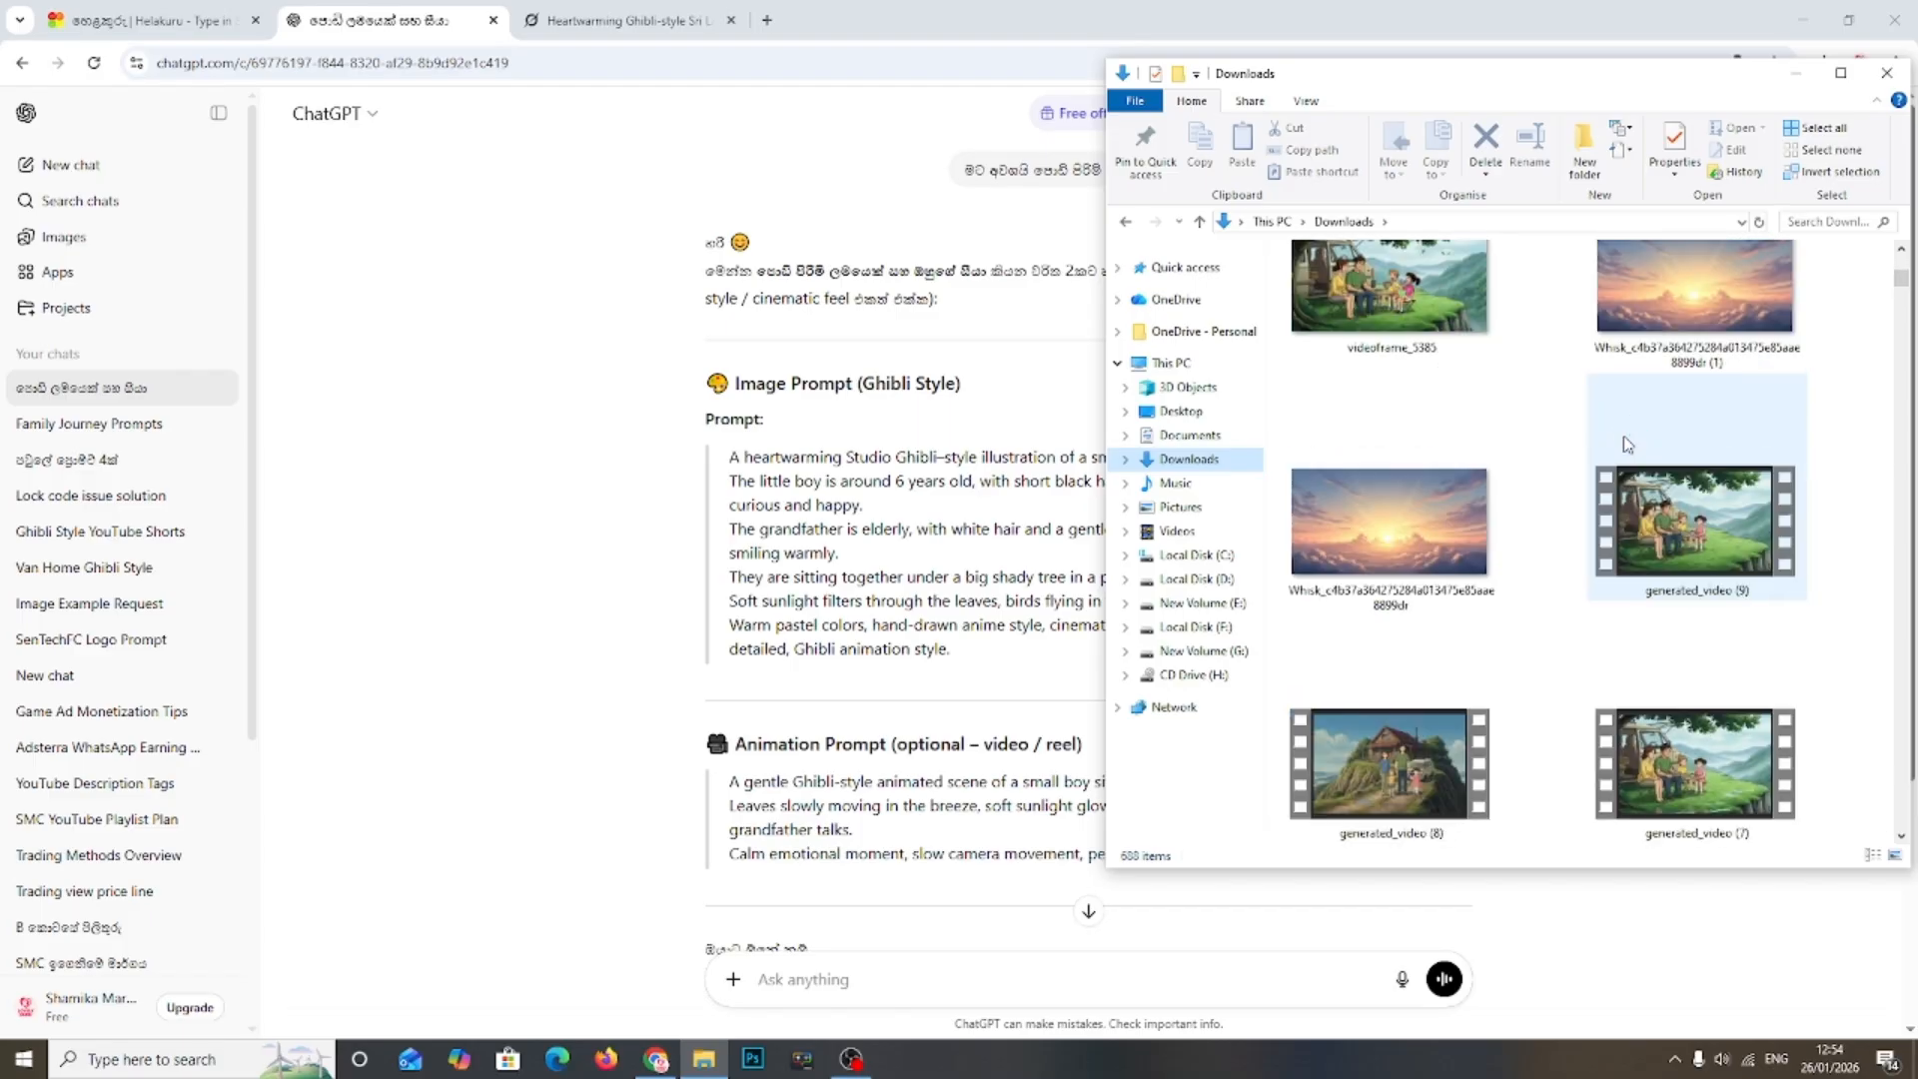
pyautogui.click(1688, 469)
pyautogui.scroll(-5, 1663, 700)
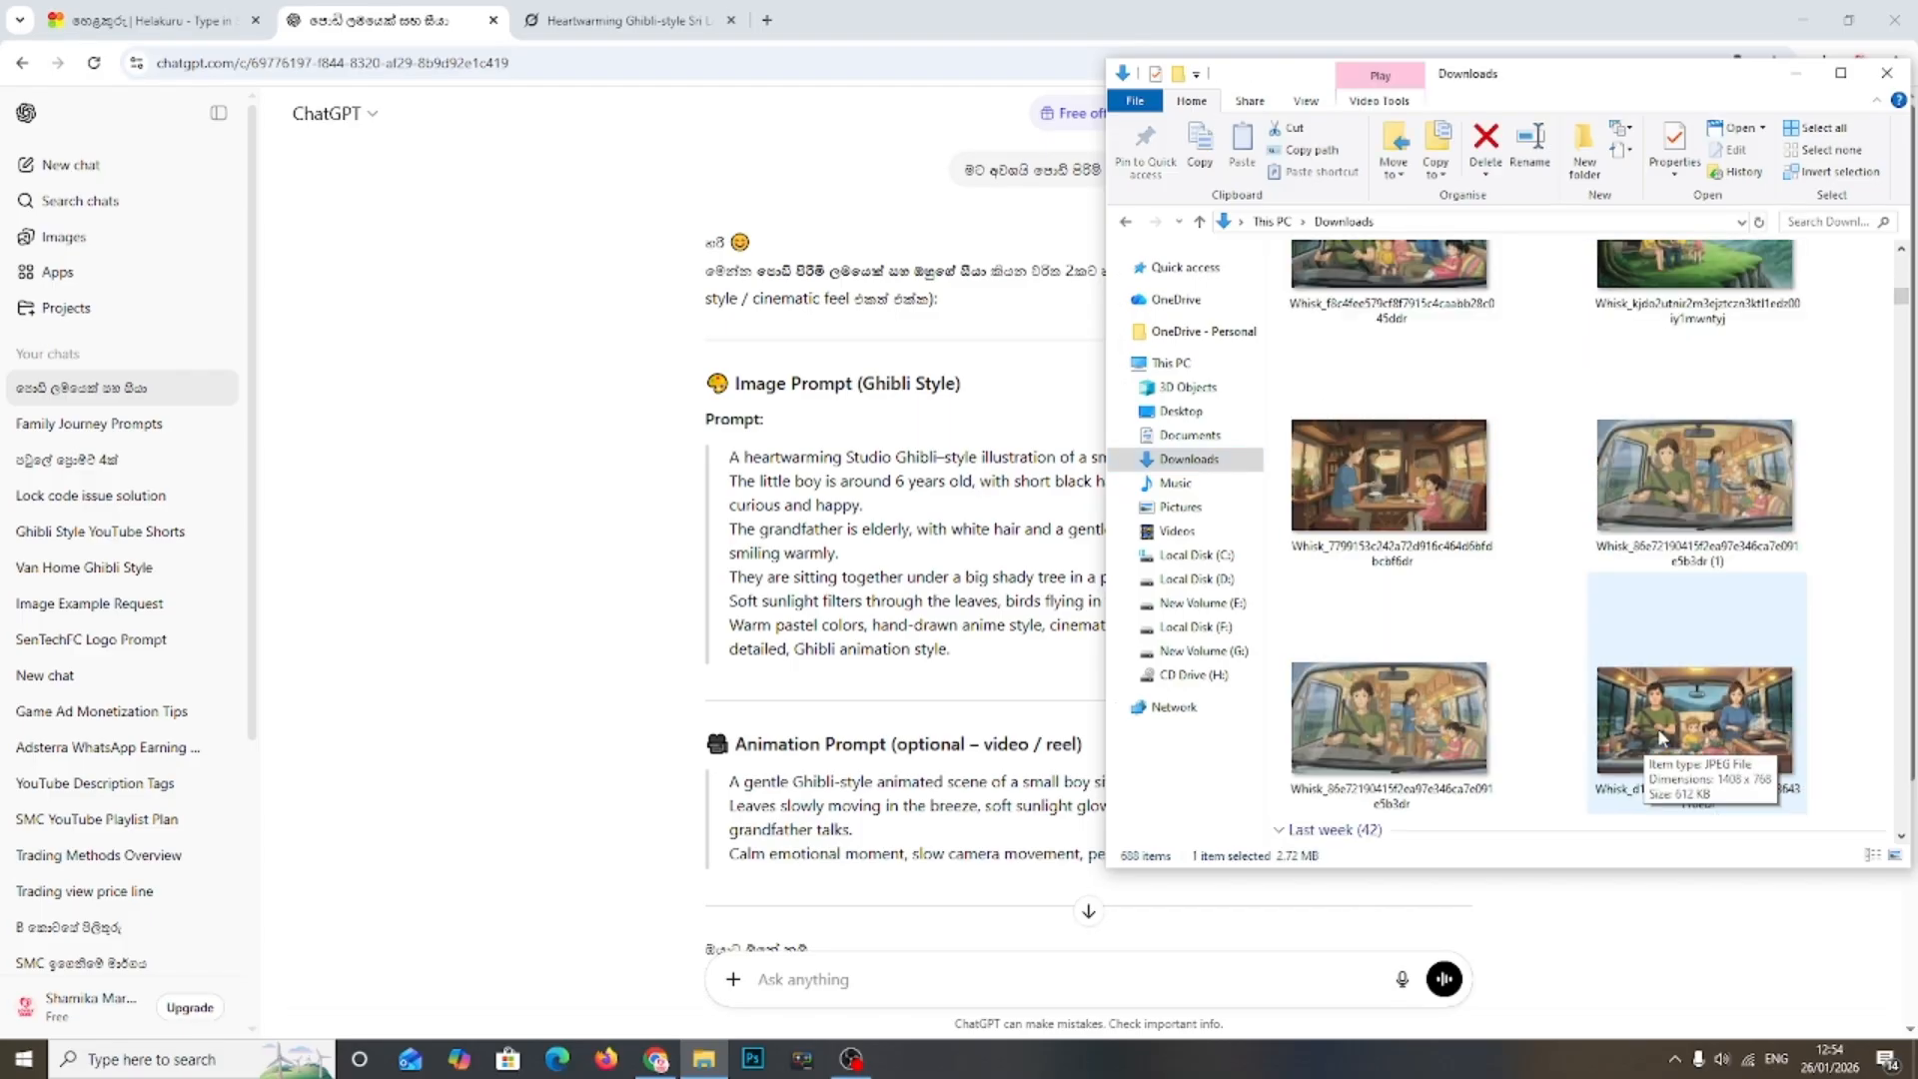
pyautogui.doubleClick(1650, 711)
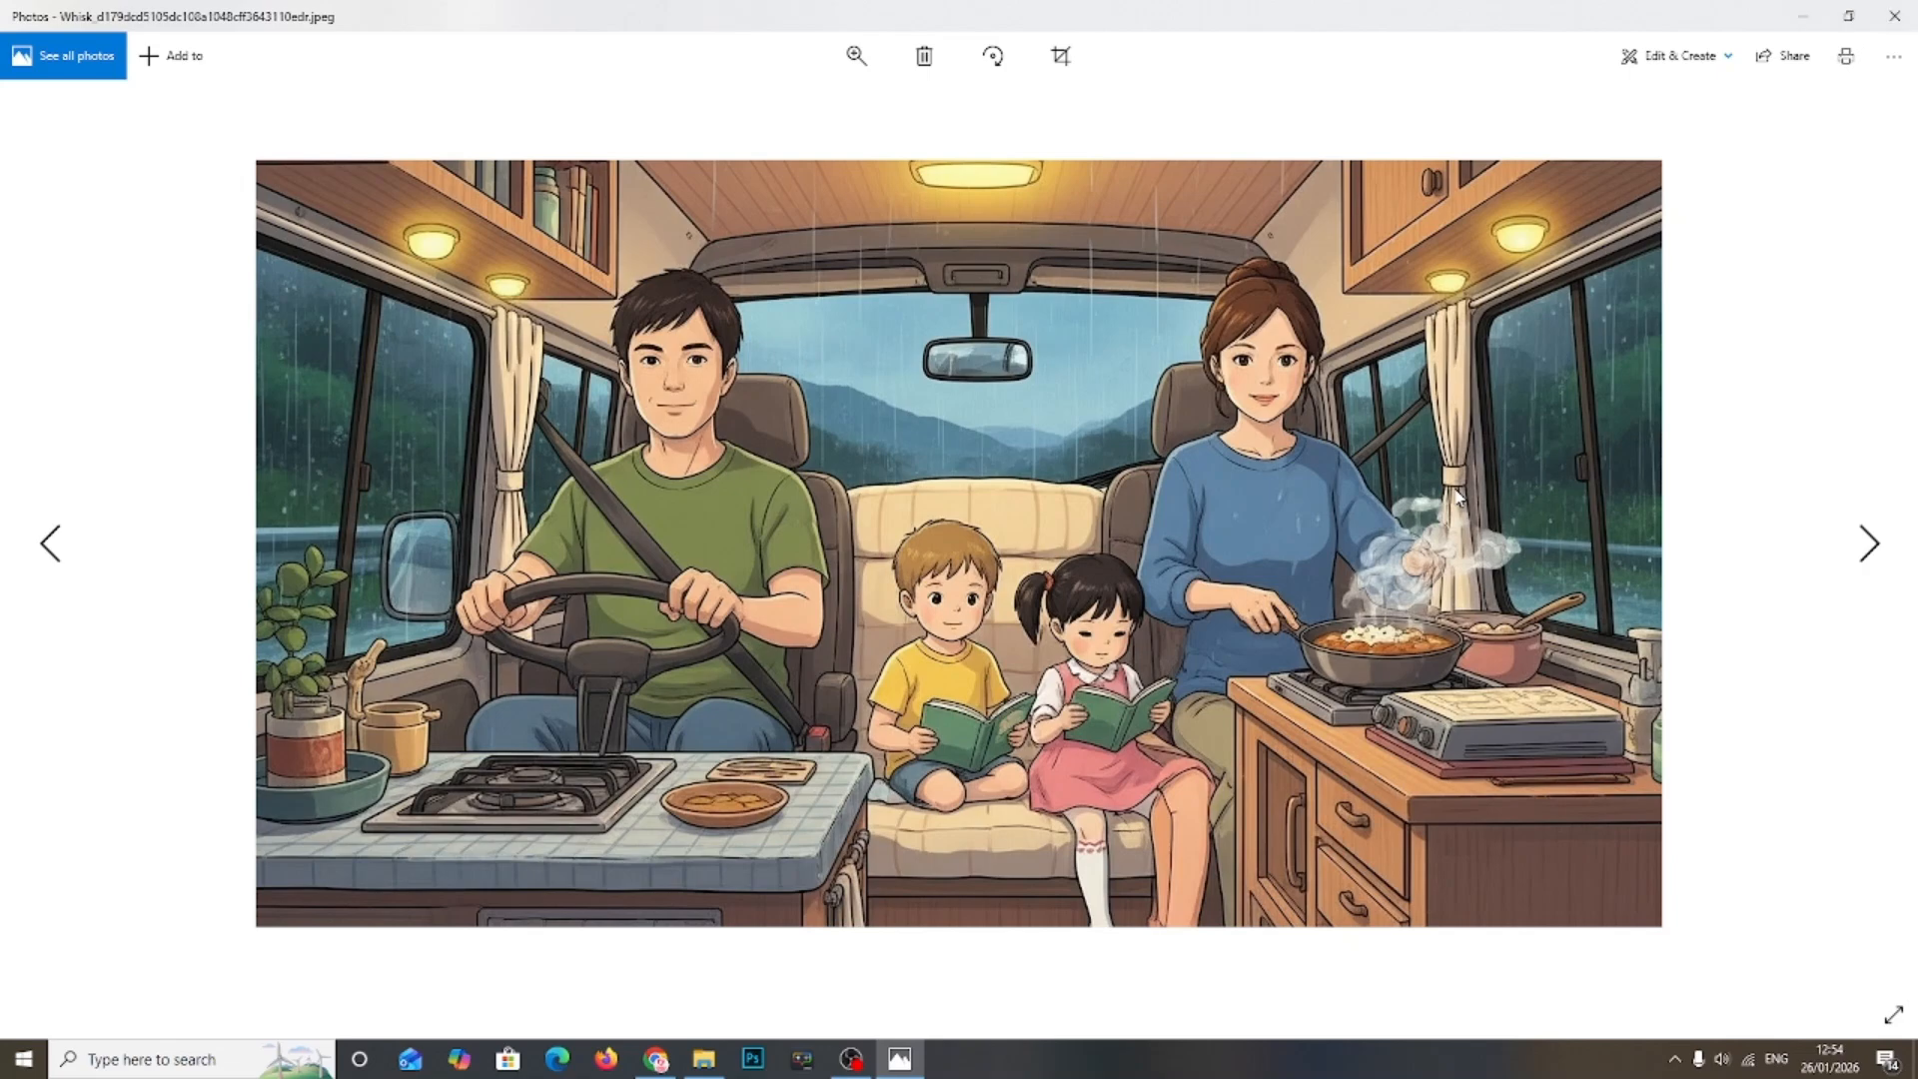
pyautogui.click(1849, 18)
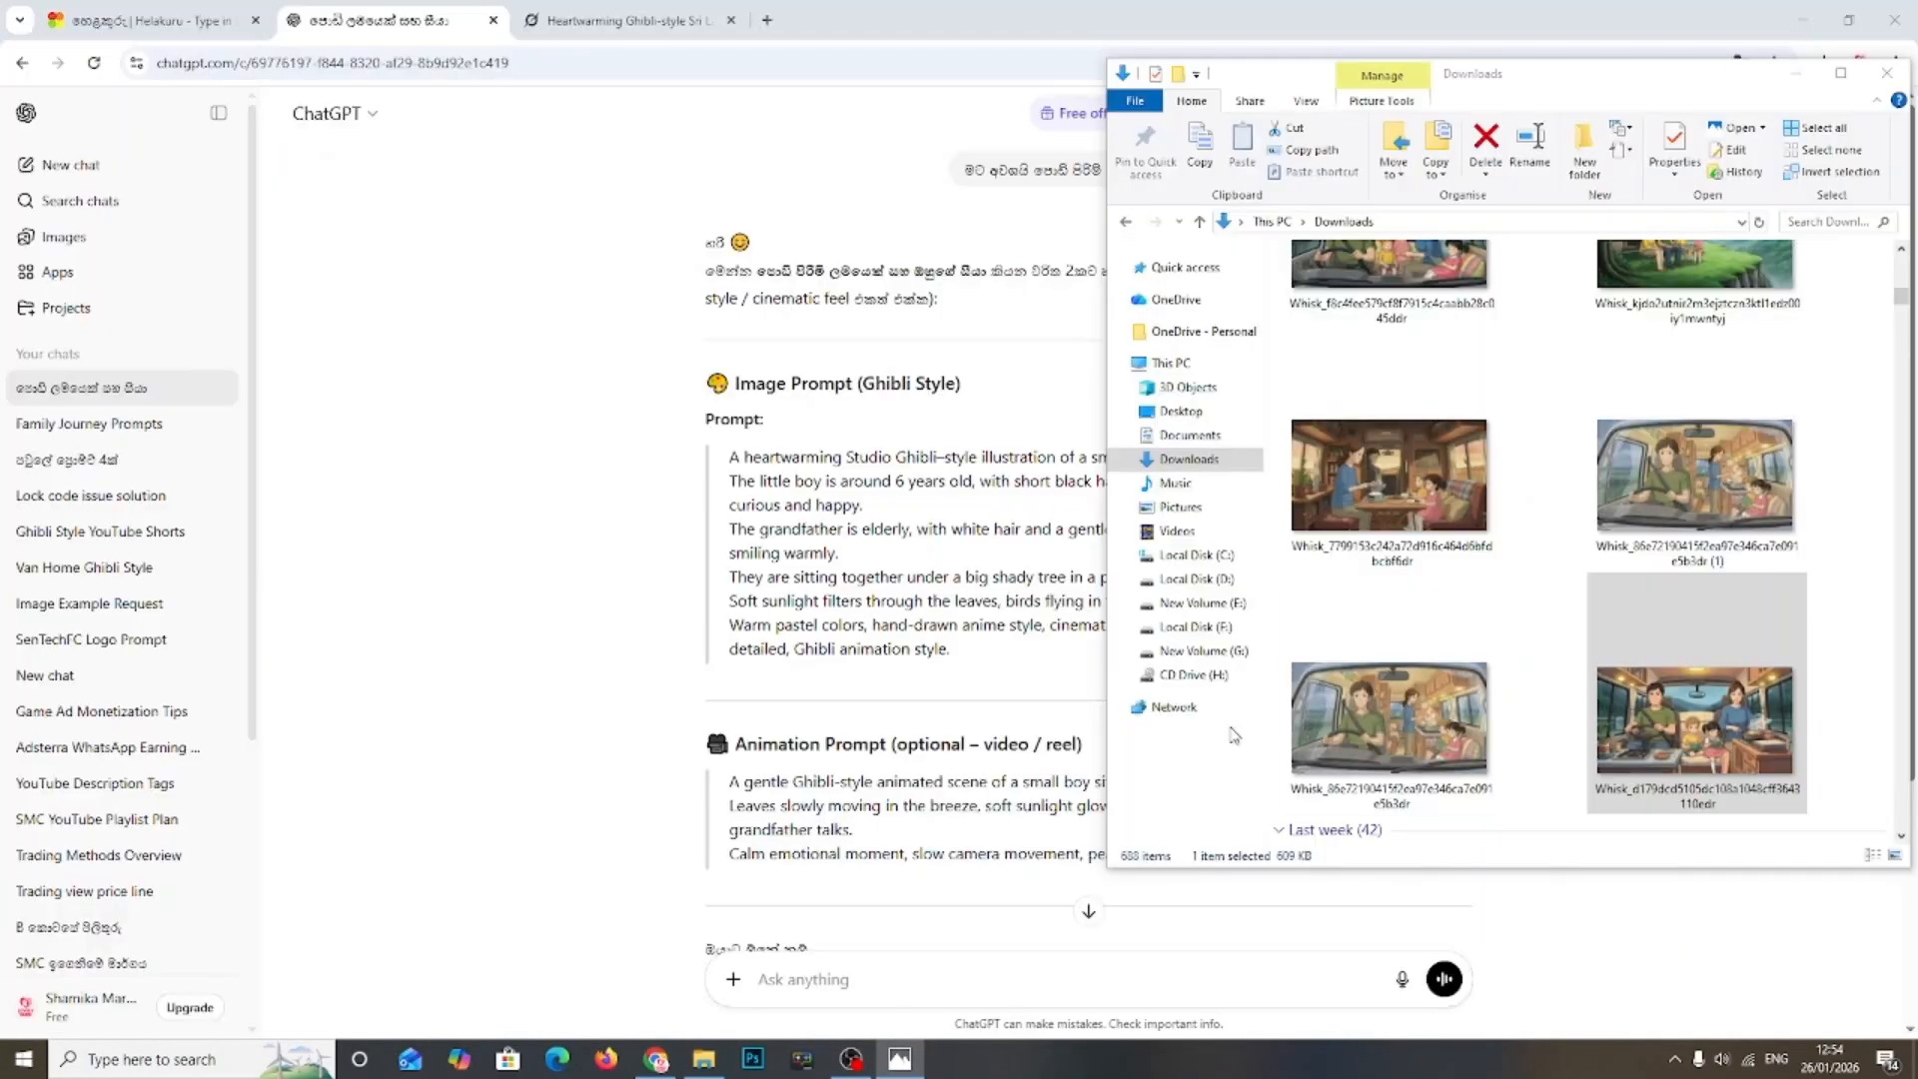
# Step: Return to the ChatGPT conversation in the browser and copy the full Ghibli-style image prompt about the boy and his grandfather
pyautogui.click(655, 1059)
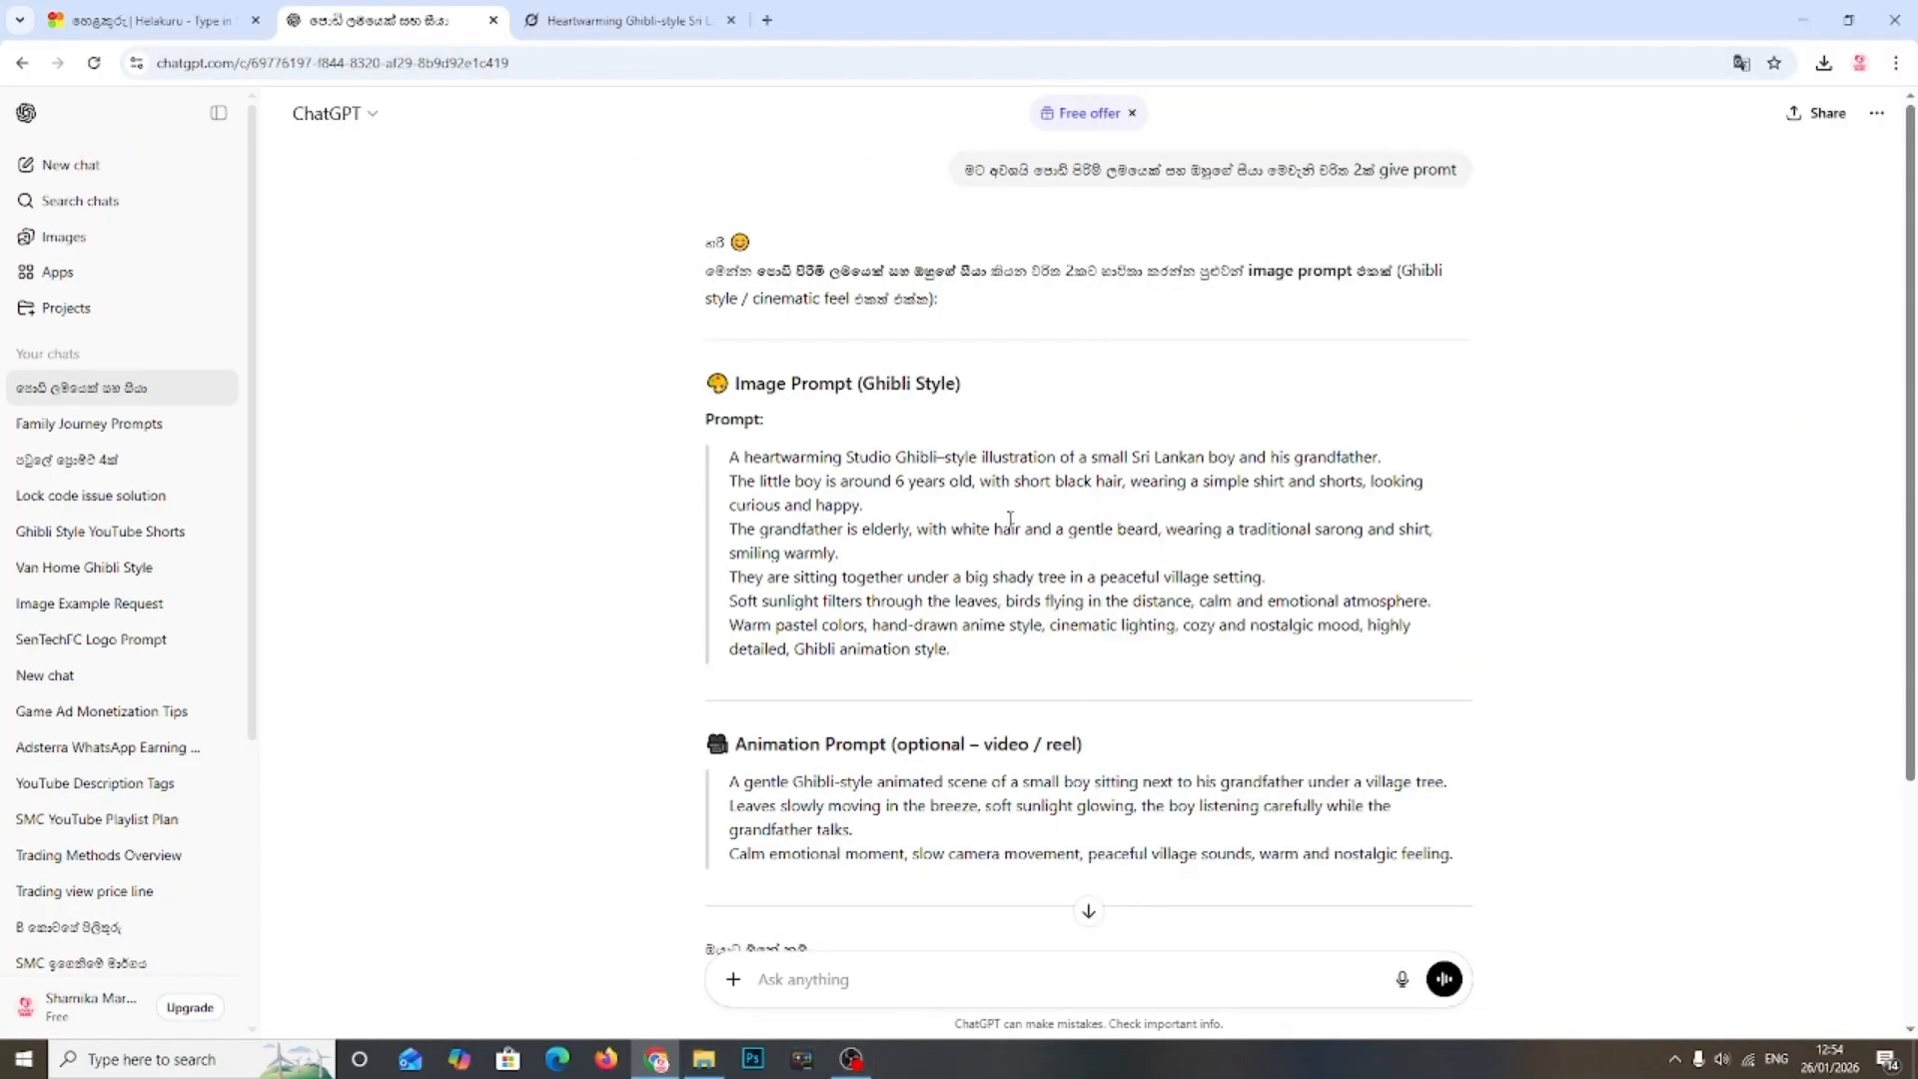
pyautogui.scroll(-2, 912, 510)
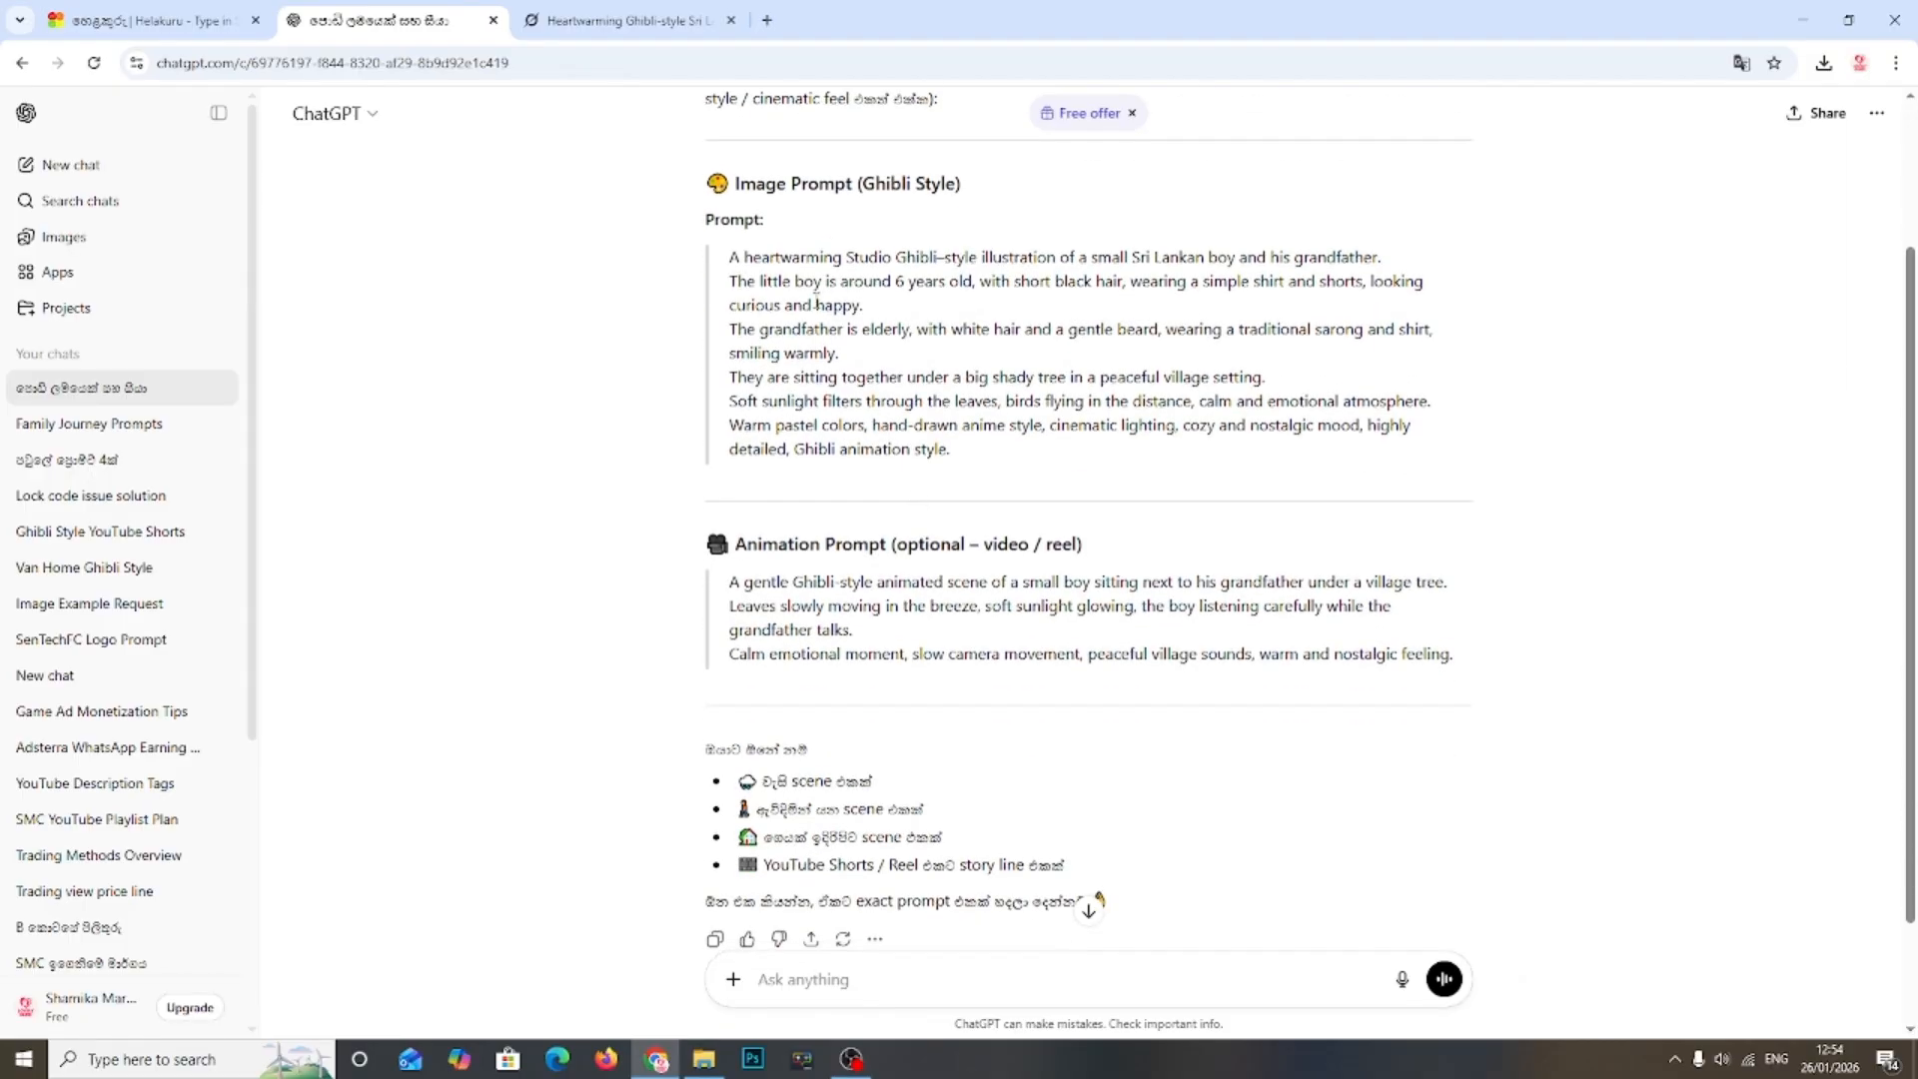
pyautogui.moveTo(732, 263); pyautogui.dragTo(1271, 451)
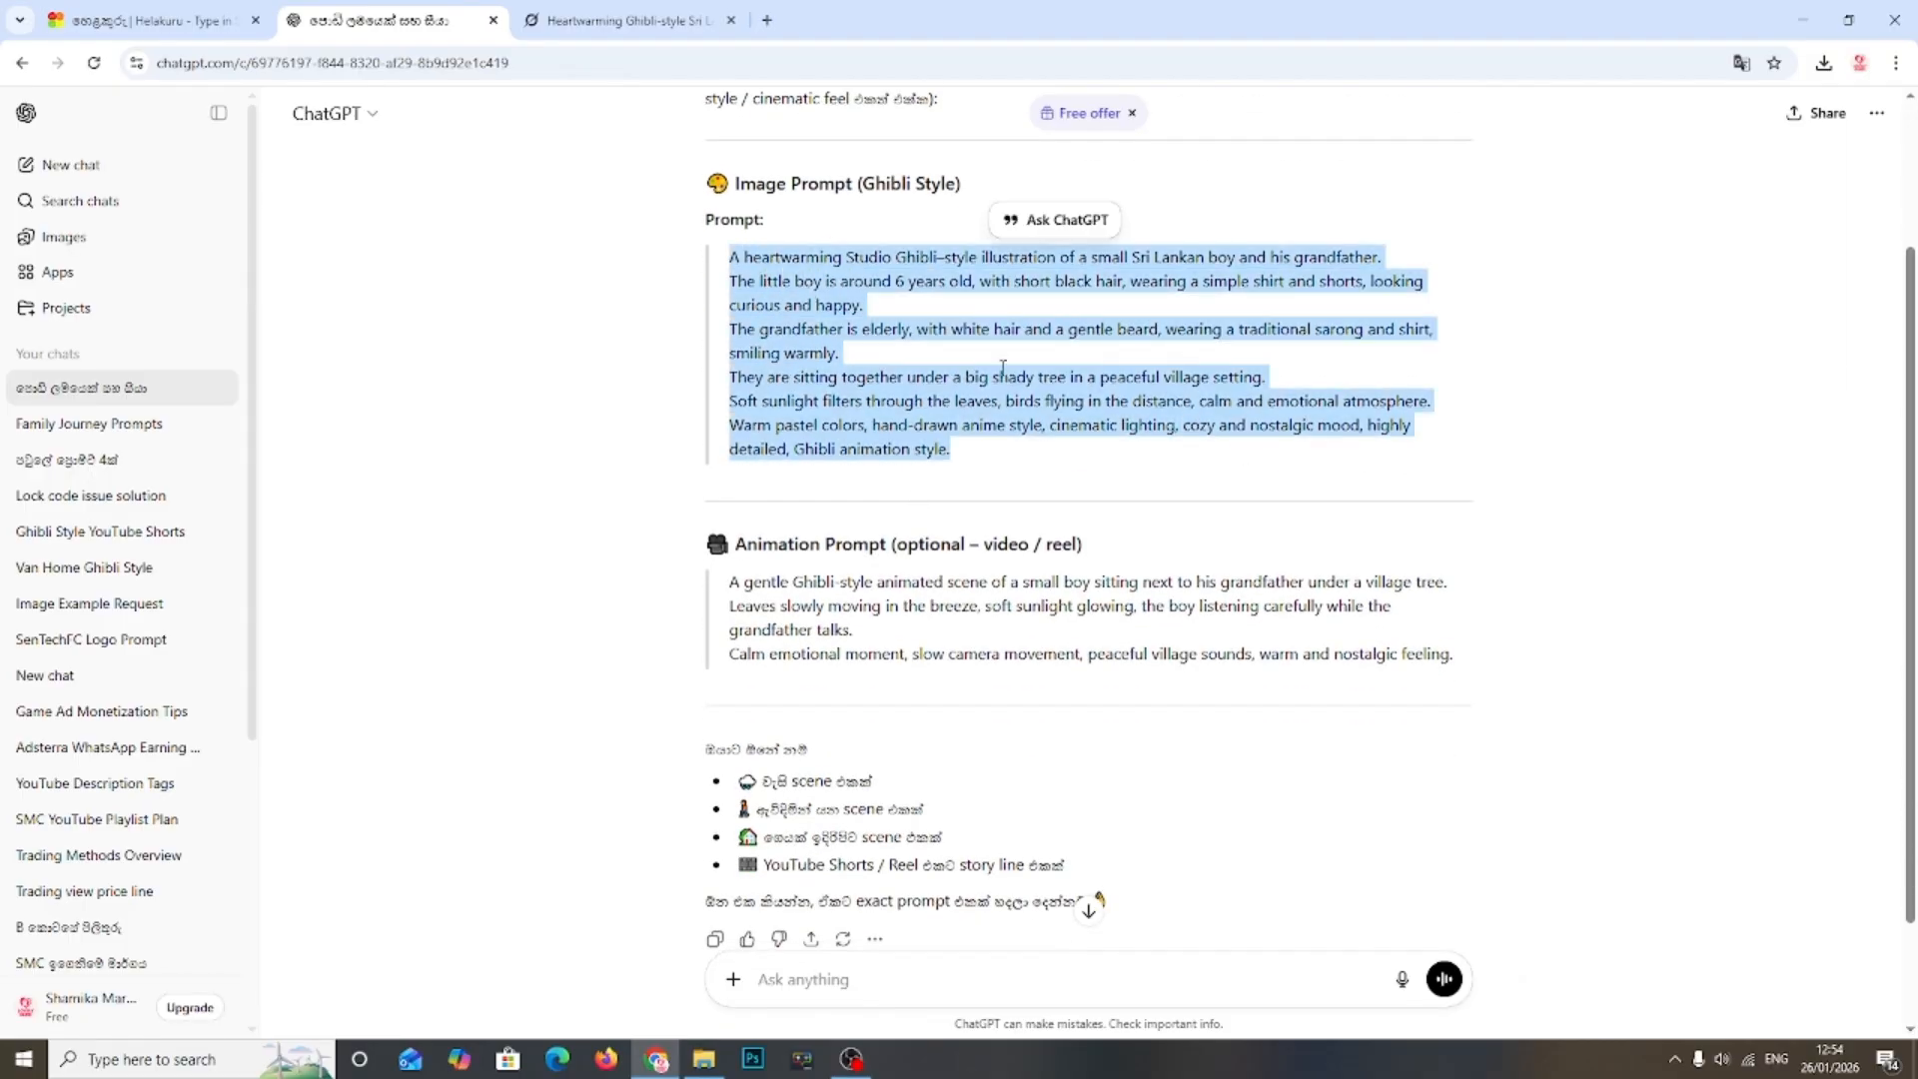
pyautogui.rightClick(837, 311)
pyautogui.click(896, 336)
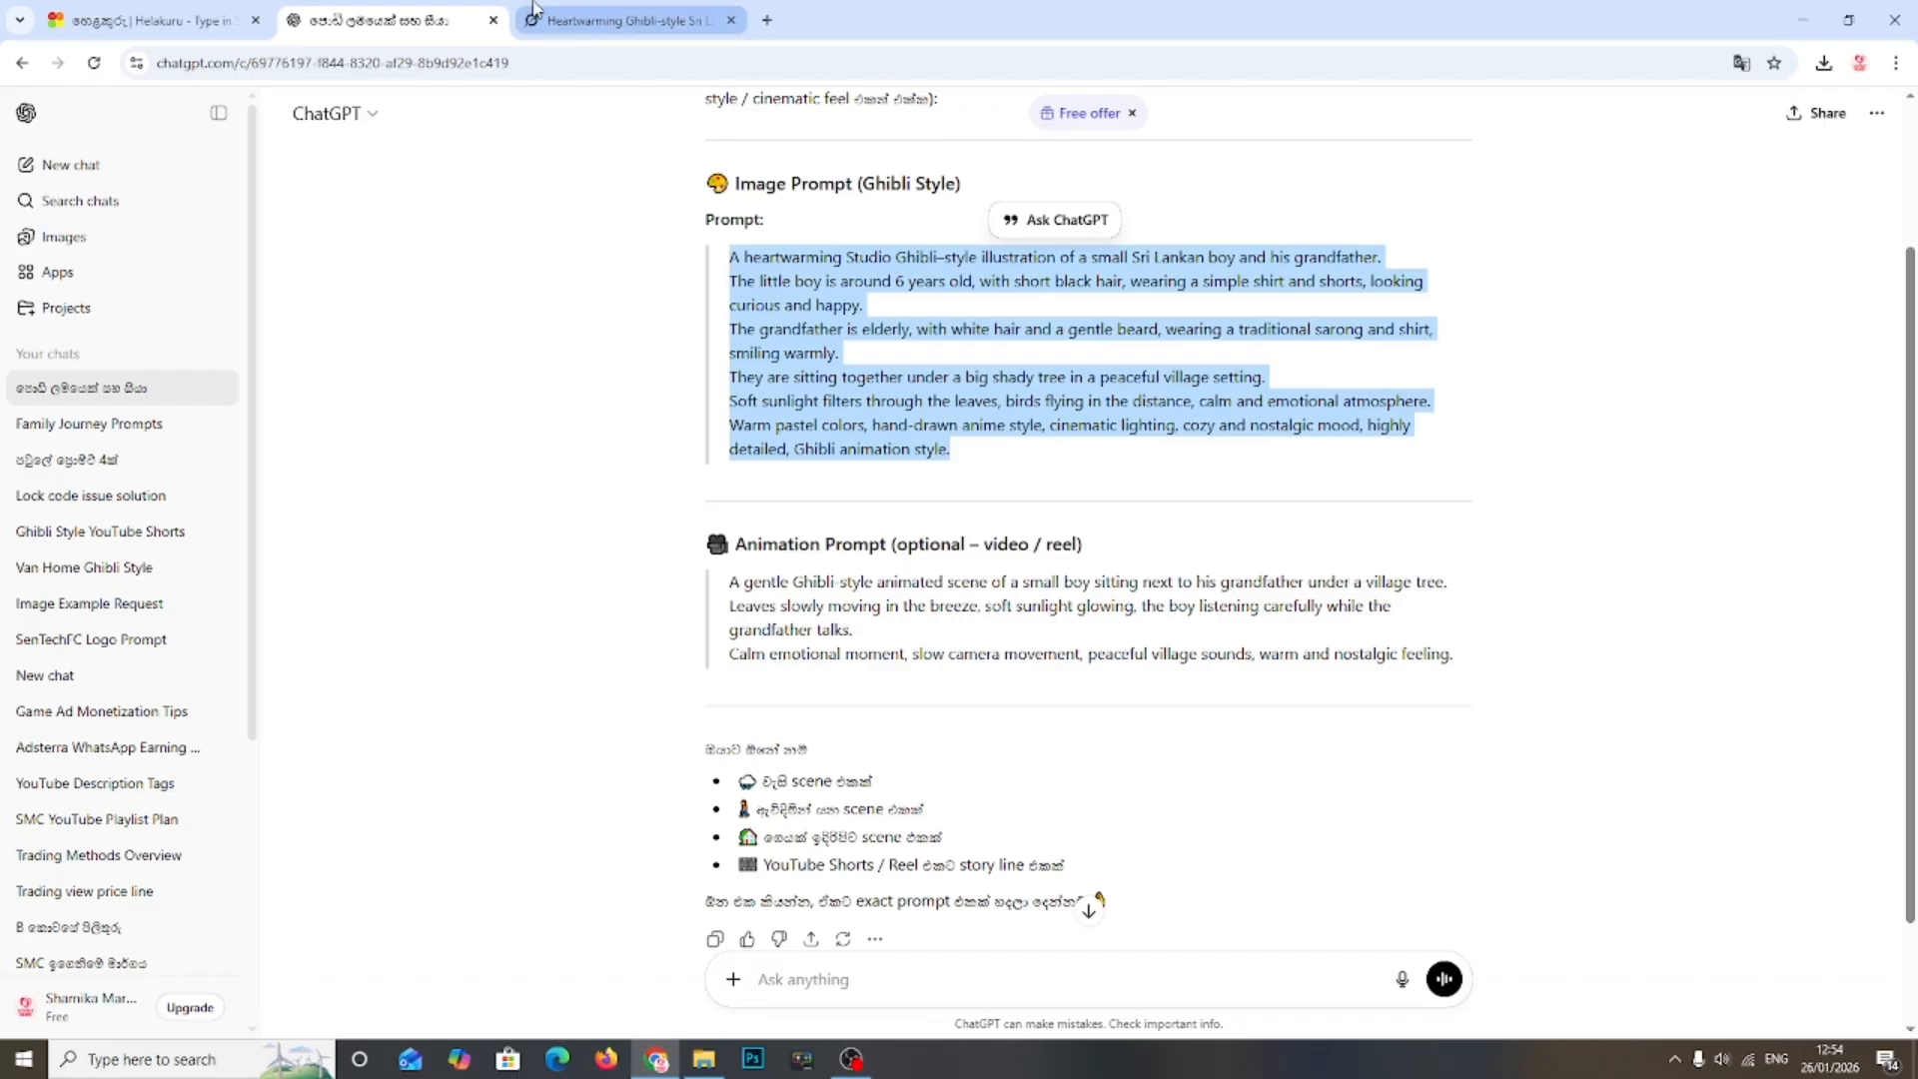
# Step: Load grok.com in the new browser tab and show the page in English instead of Sinhala
pyautogui.click(536, 16)
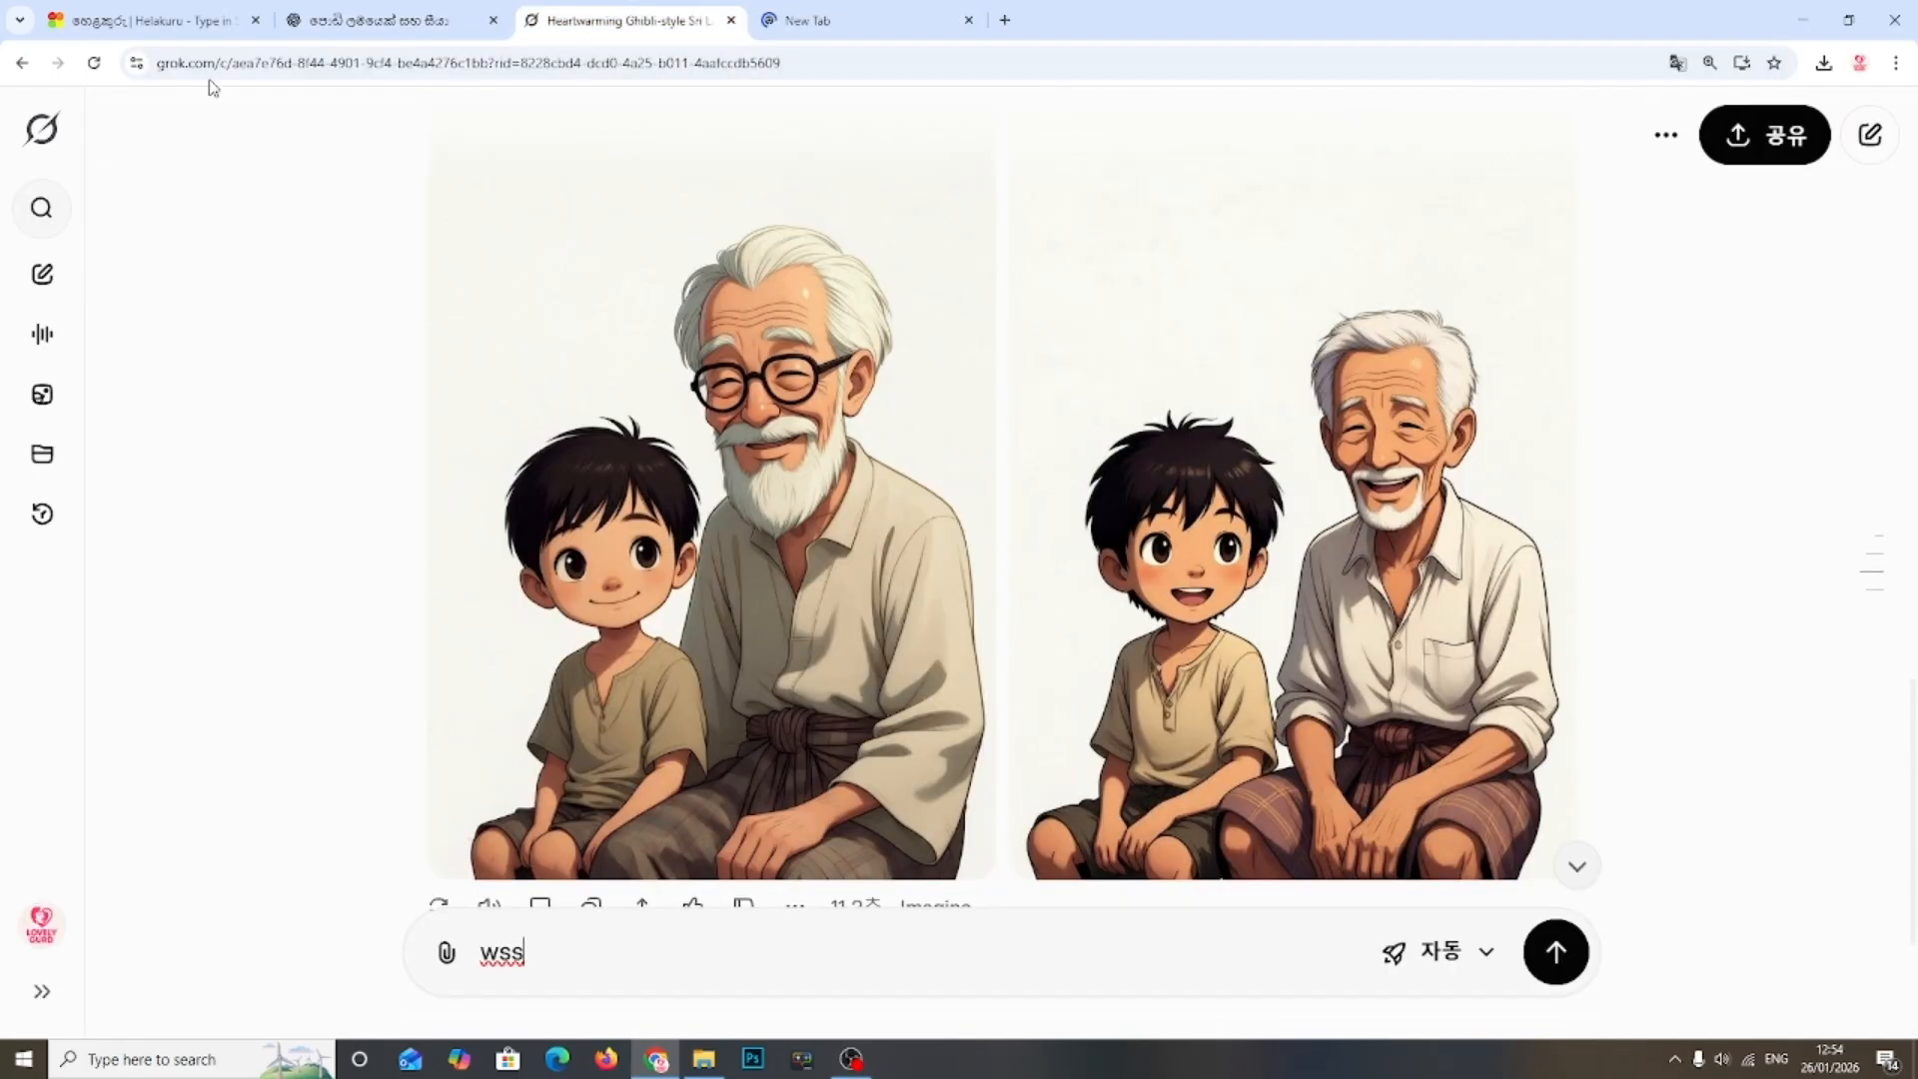
pyautogui.click(791, 22)
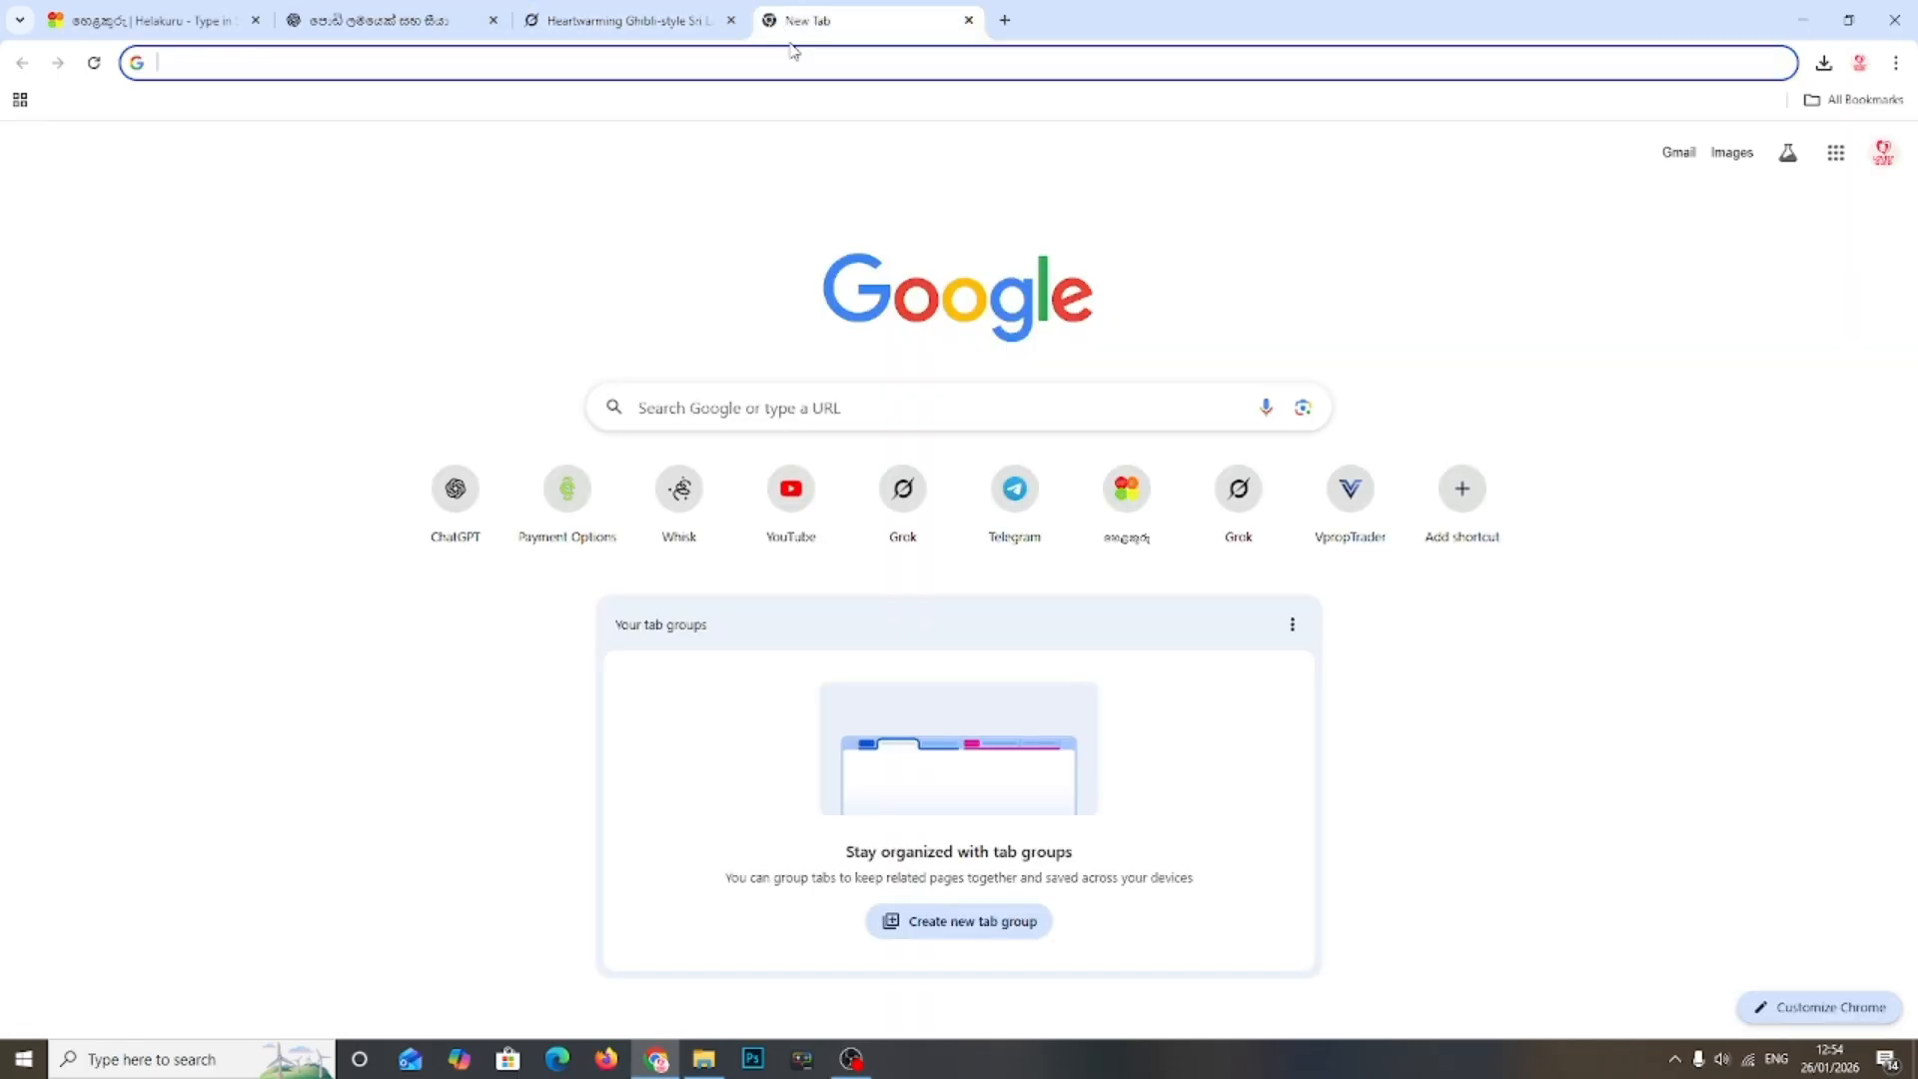
pyautogui.write('grock')
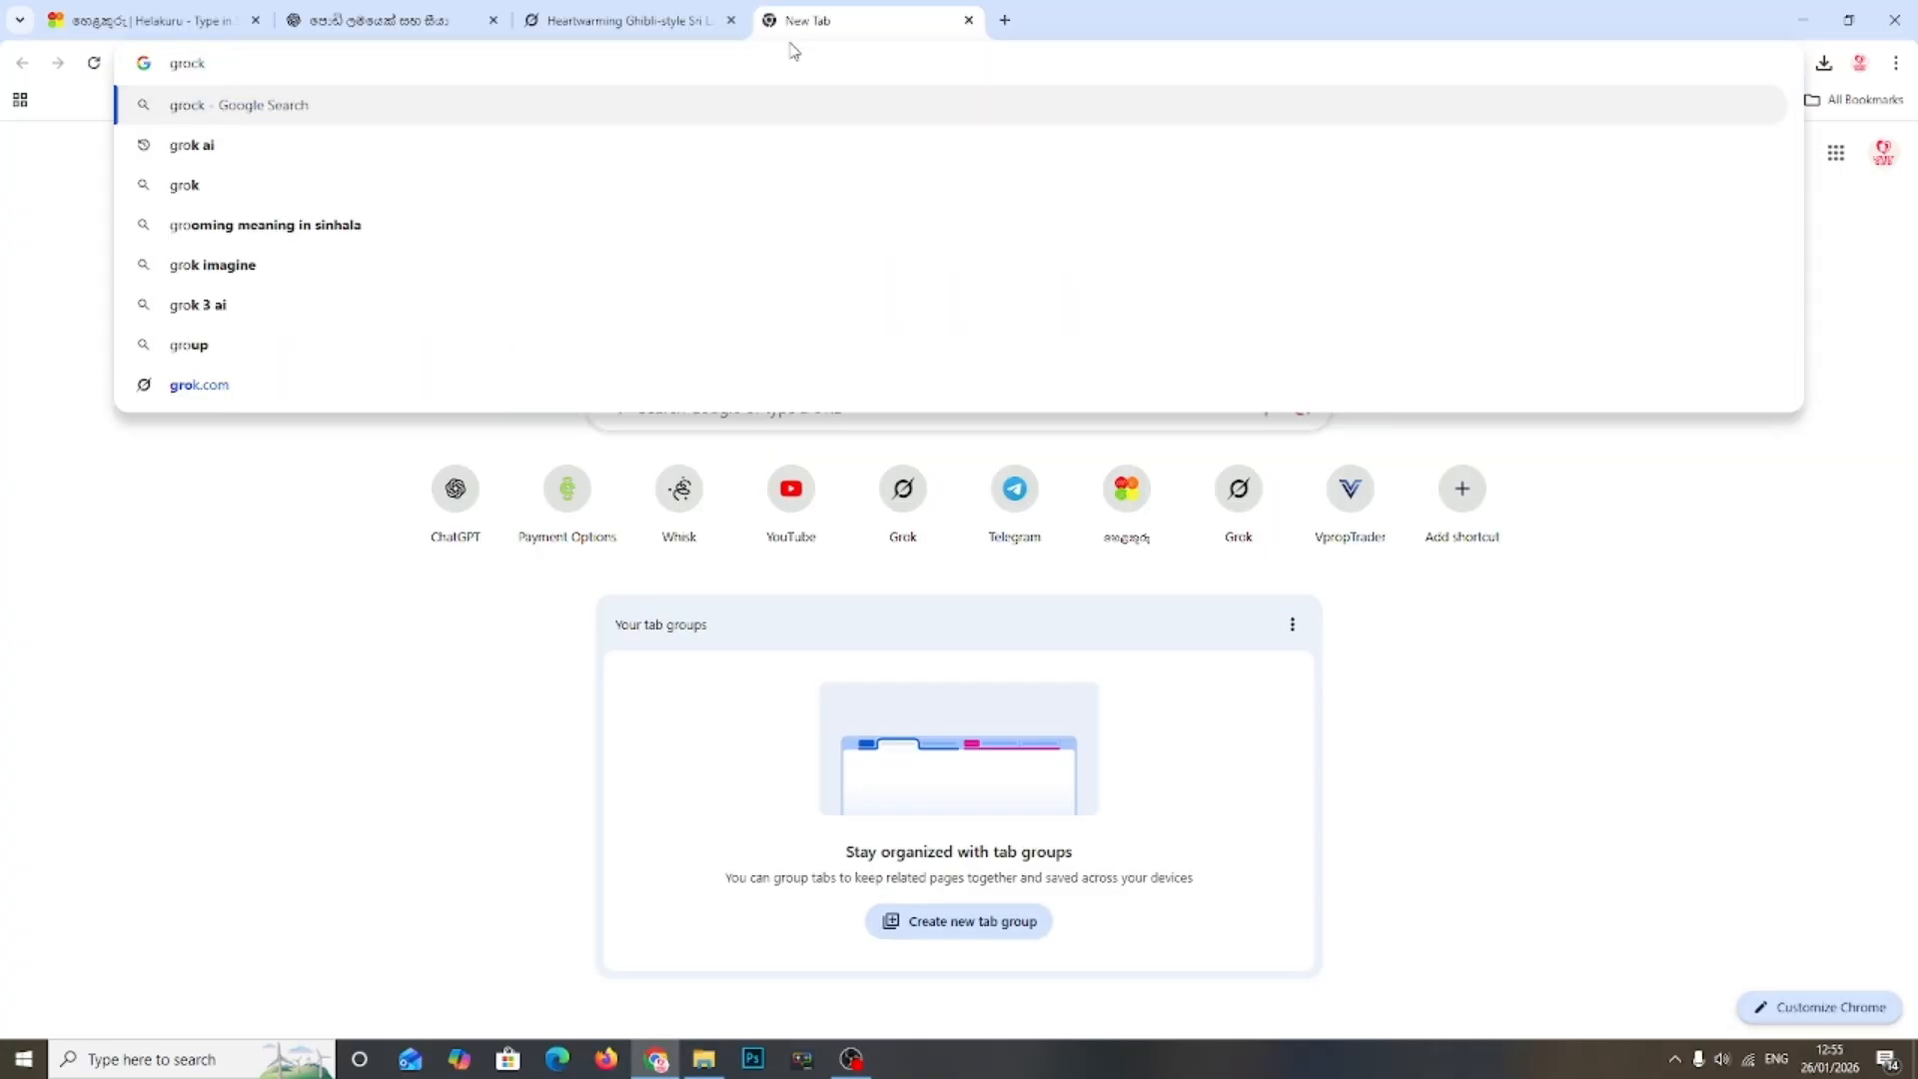
pyautogui.press('BackSpace')
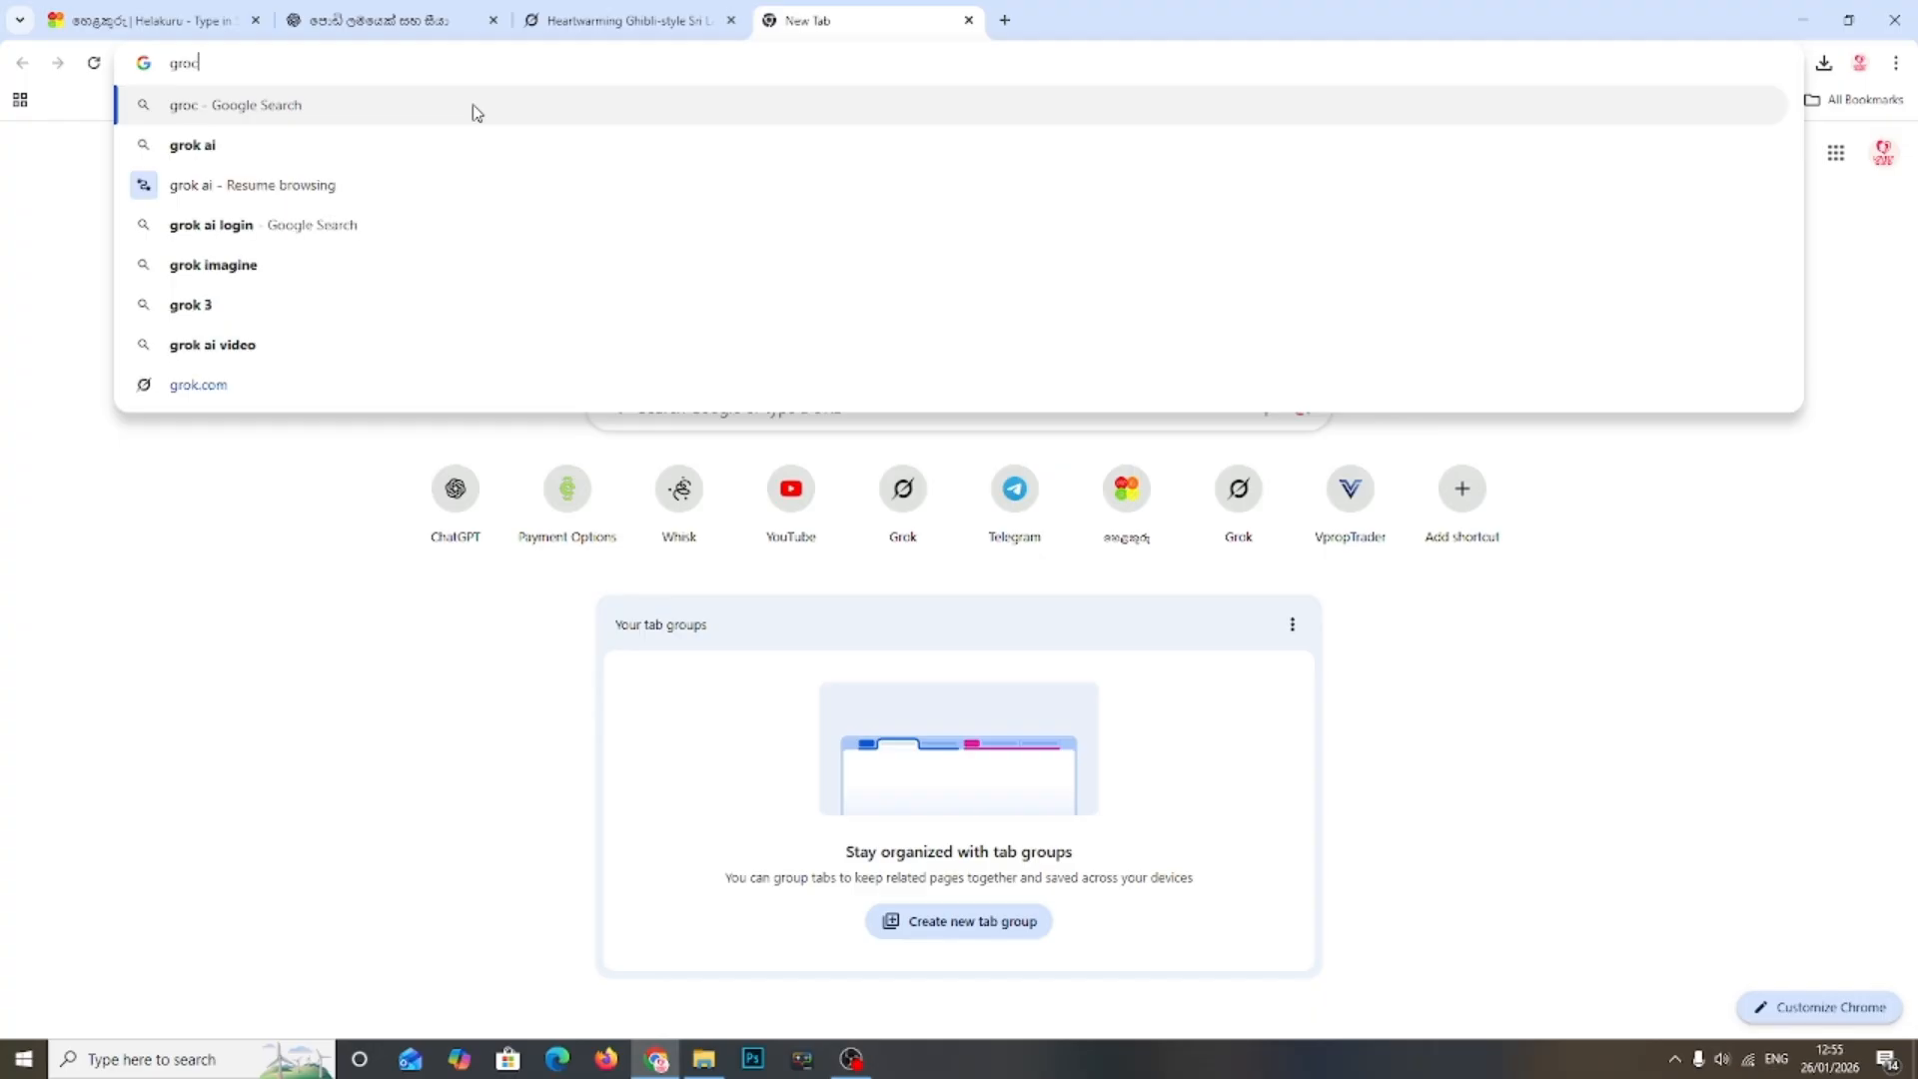
pyautogui.press('BackSpace')
pyautogui.click(284, 152)
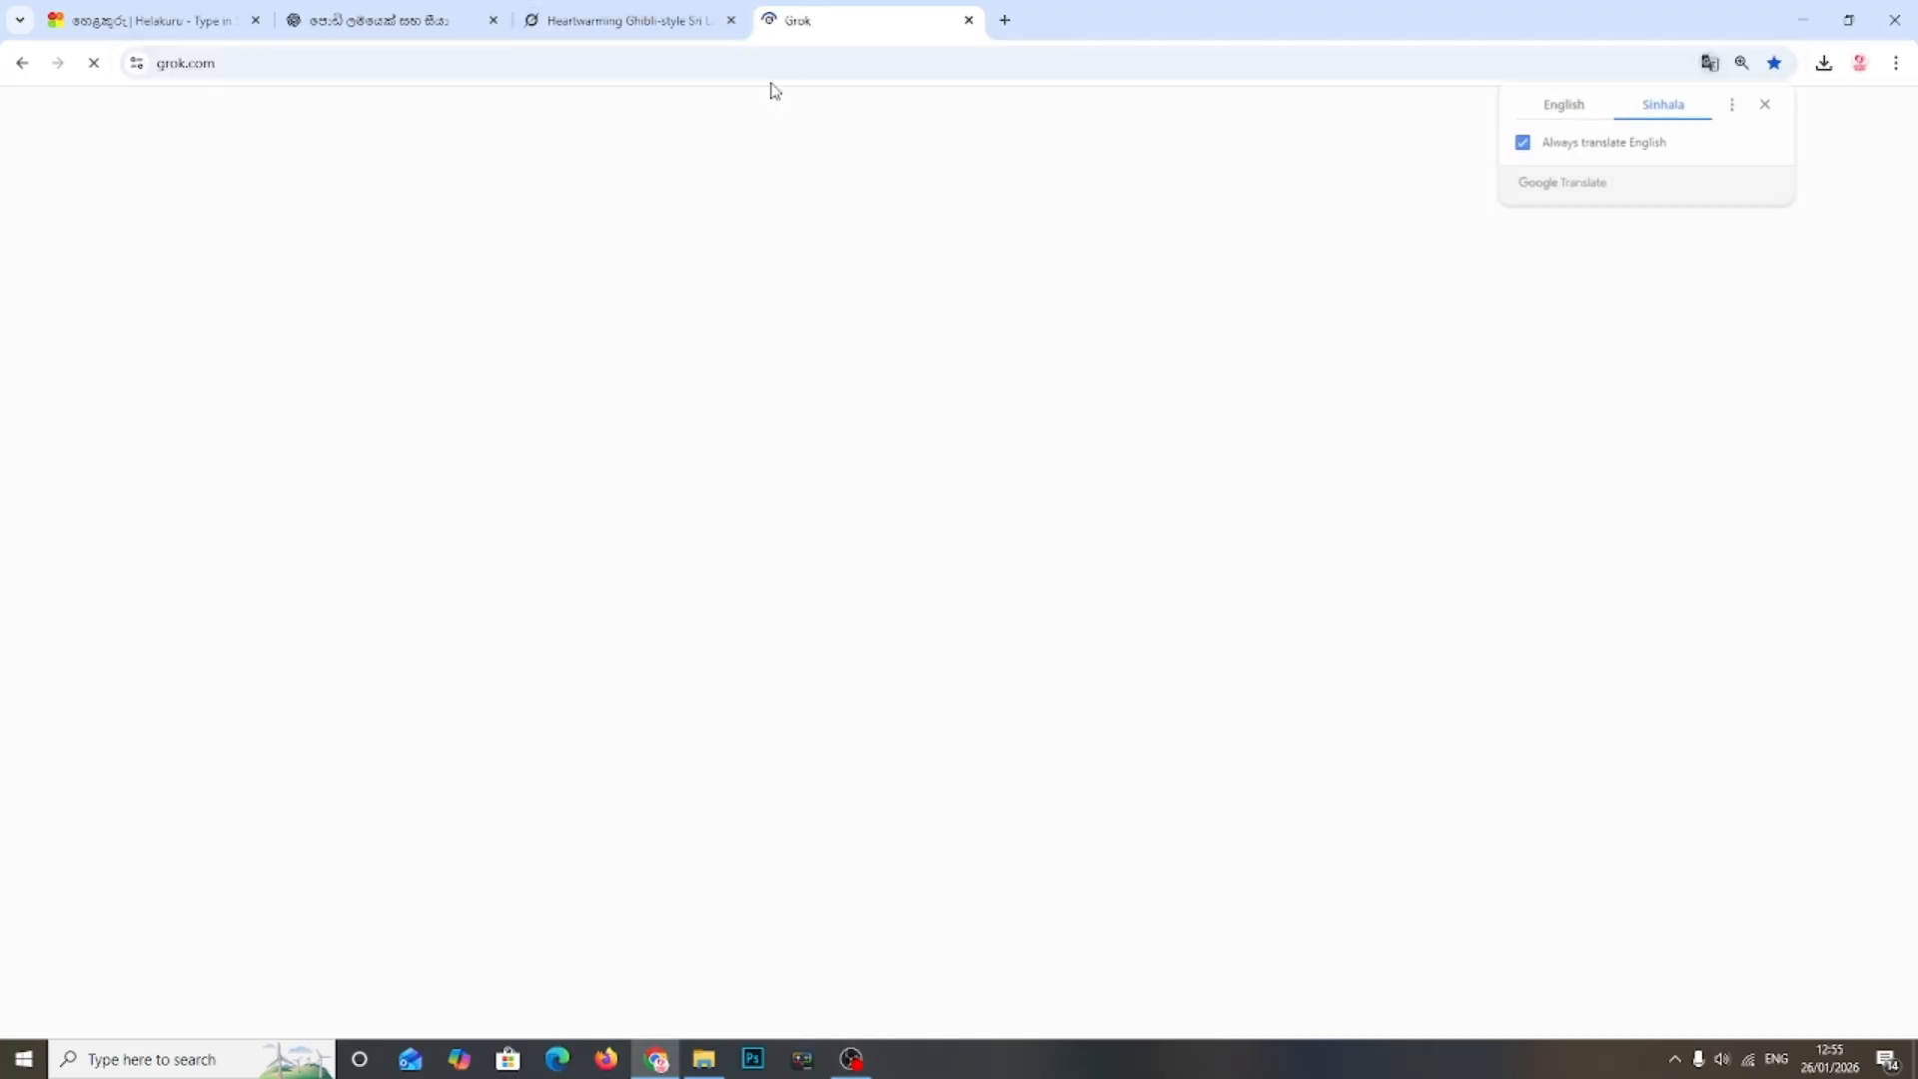
pyautogui.click(1555, 112)
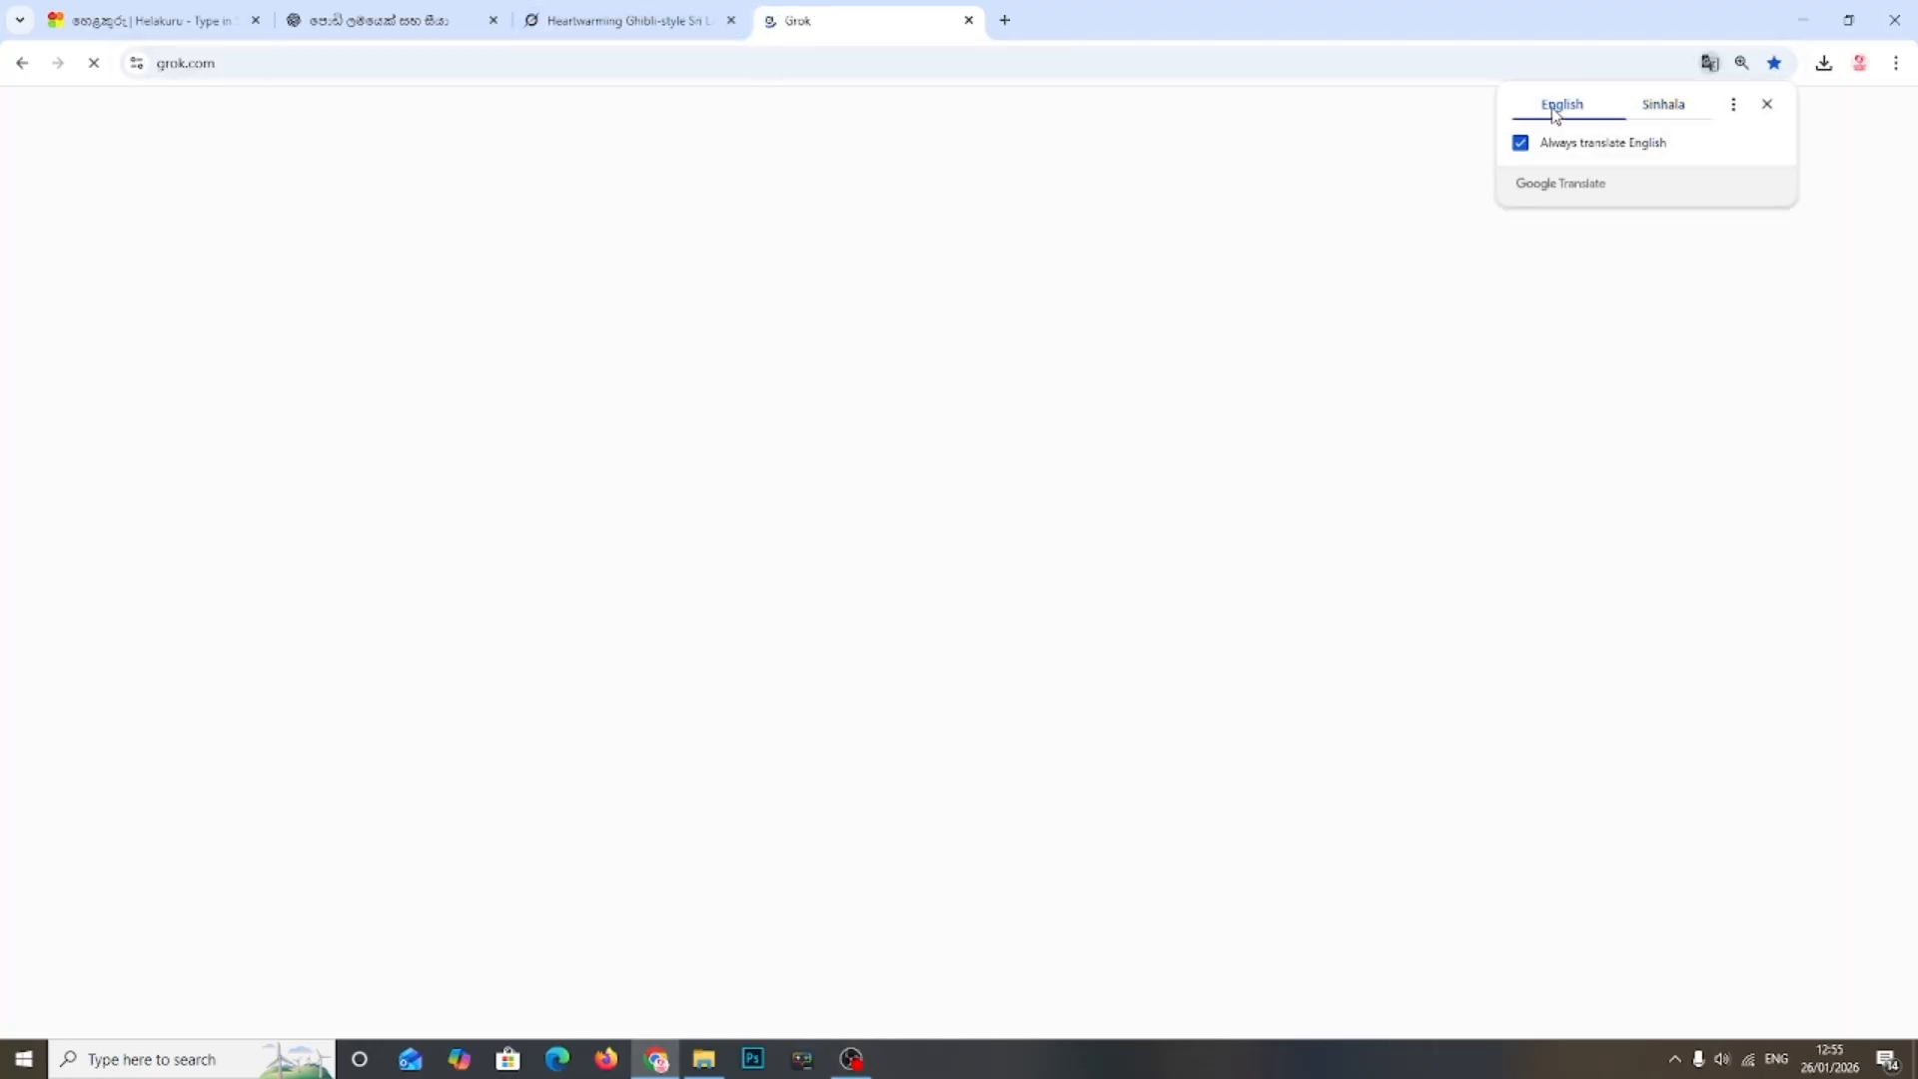
pyautogui.click(1054, 200)
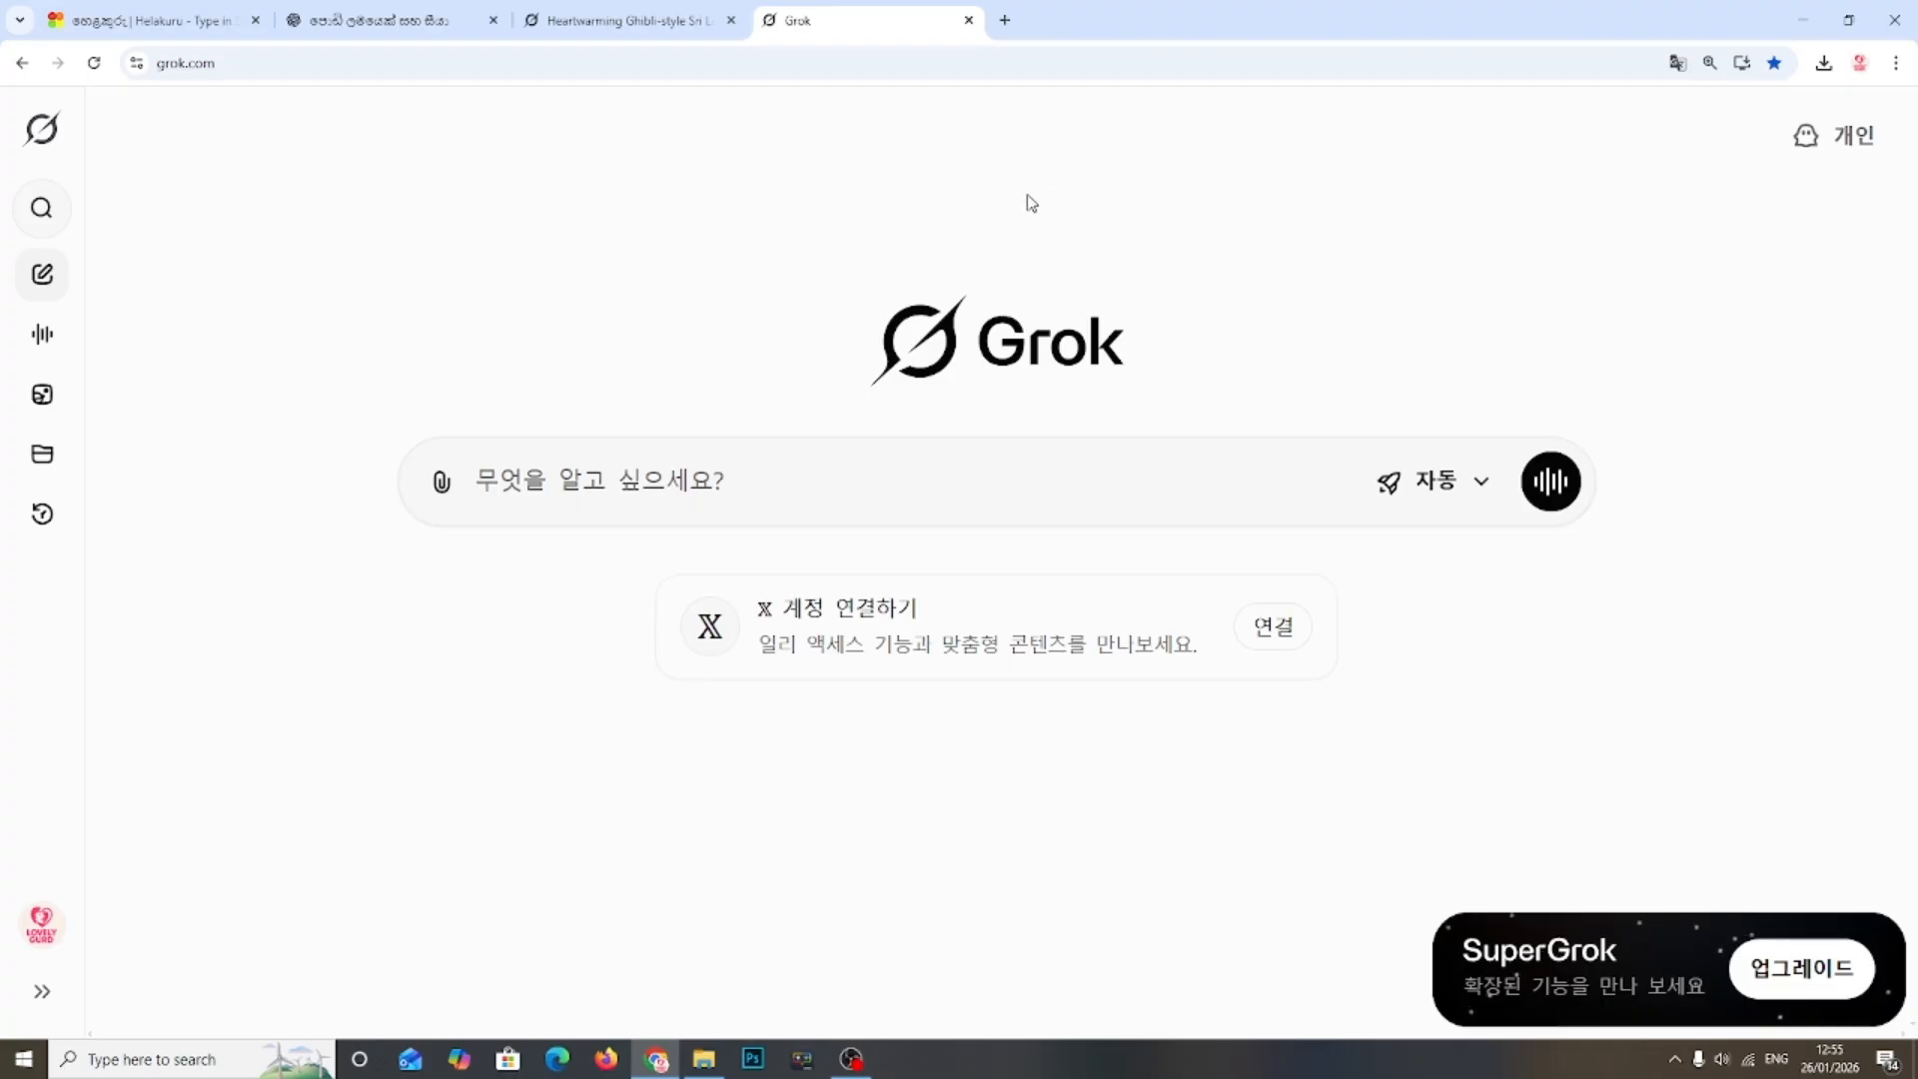
# Step: Go back to the ChatGPT conversation and select the complete Ghibli-style image prompt text again
pyautogui.click(461, 21)
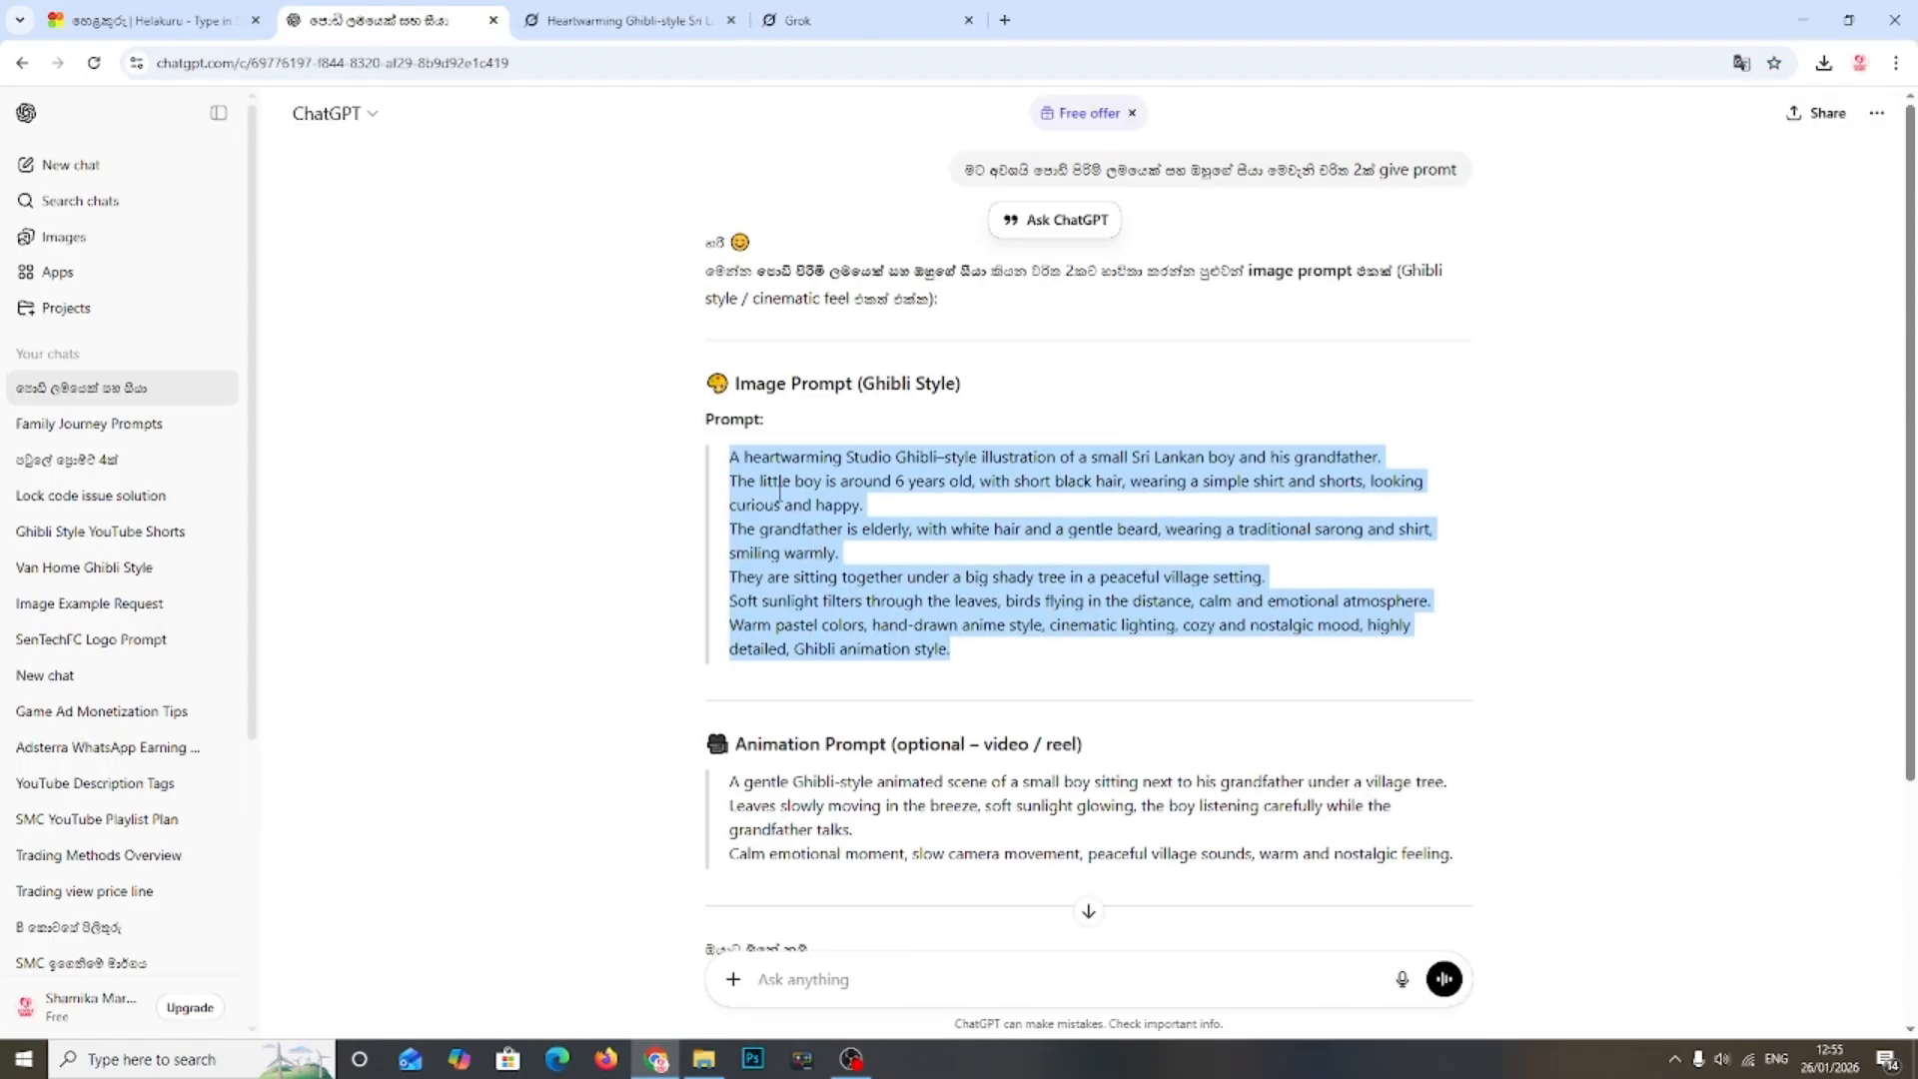
pyautogui.scroll(-2, 779, 491)
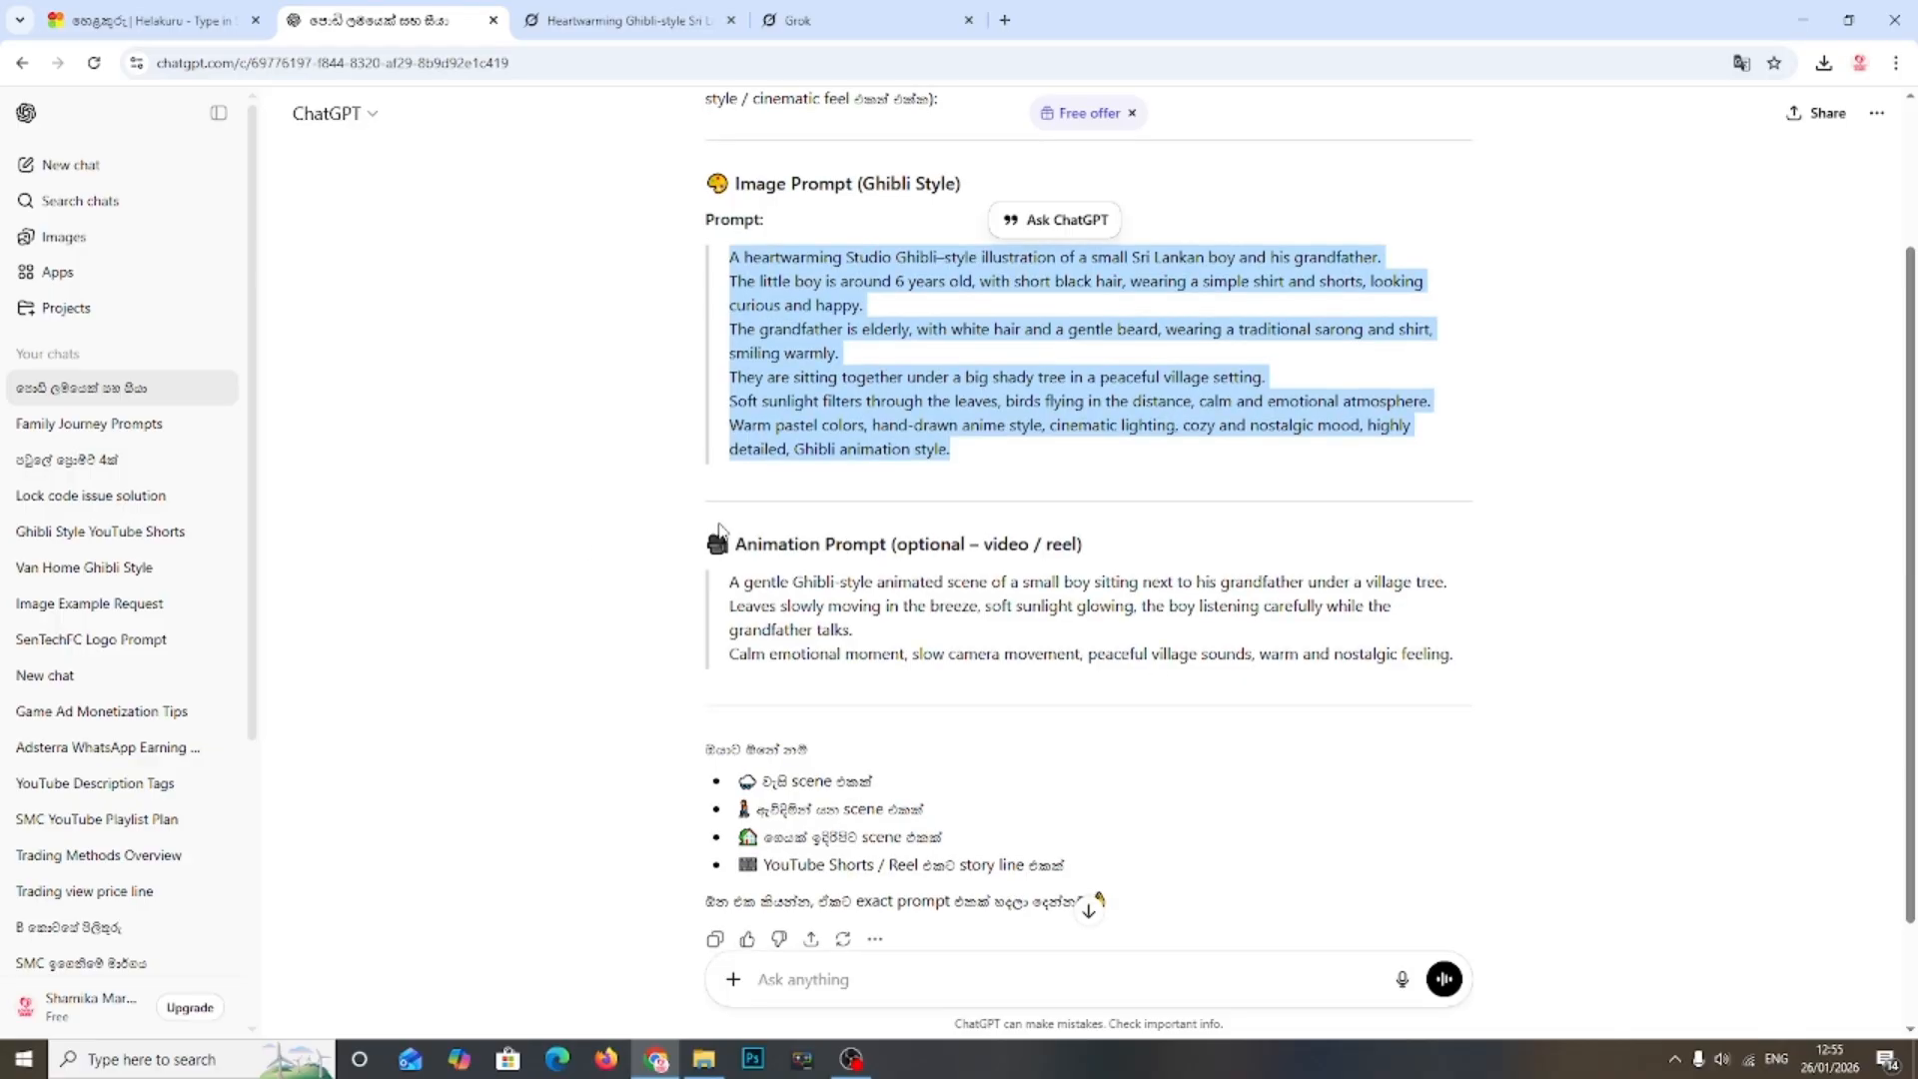
pyautogui.click(696, 294)
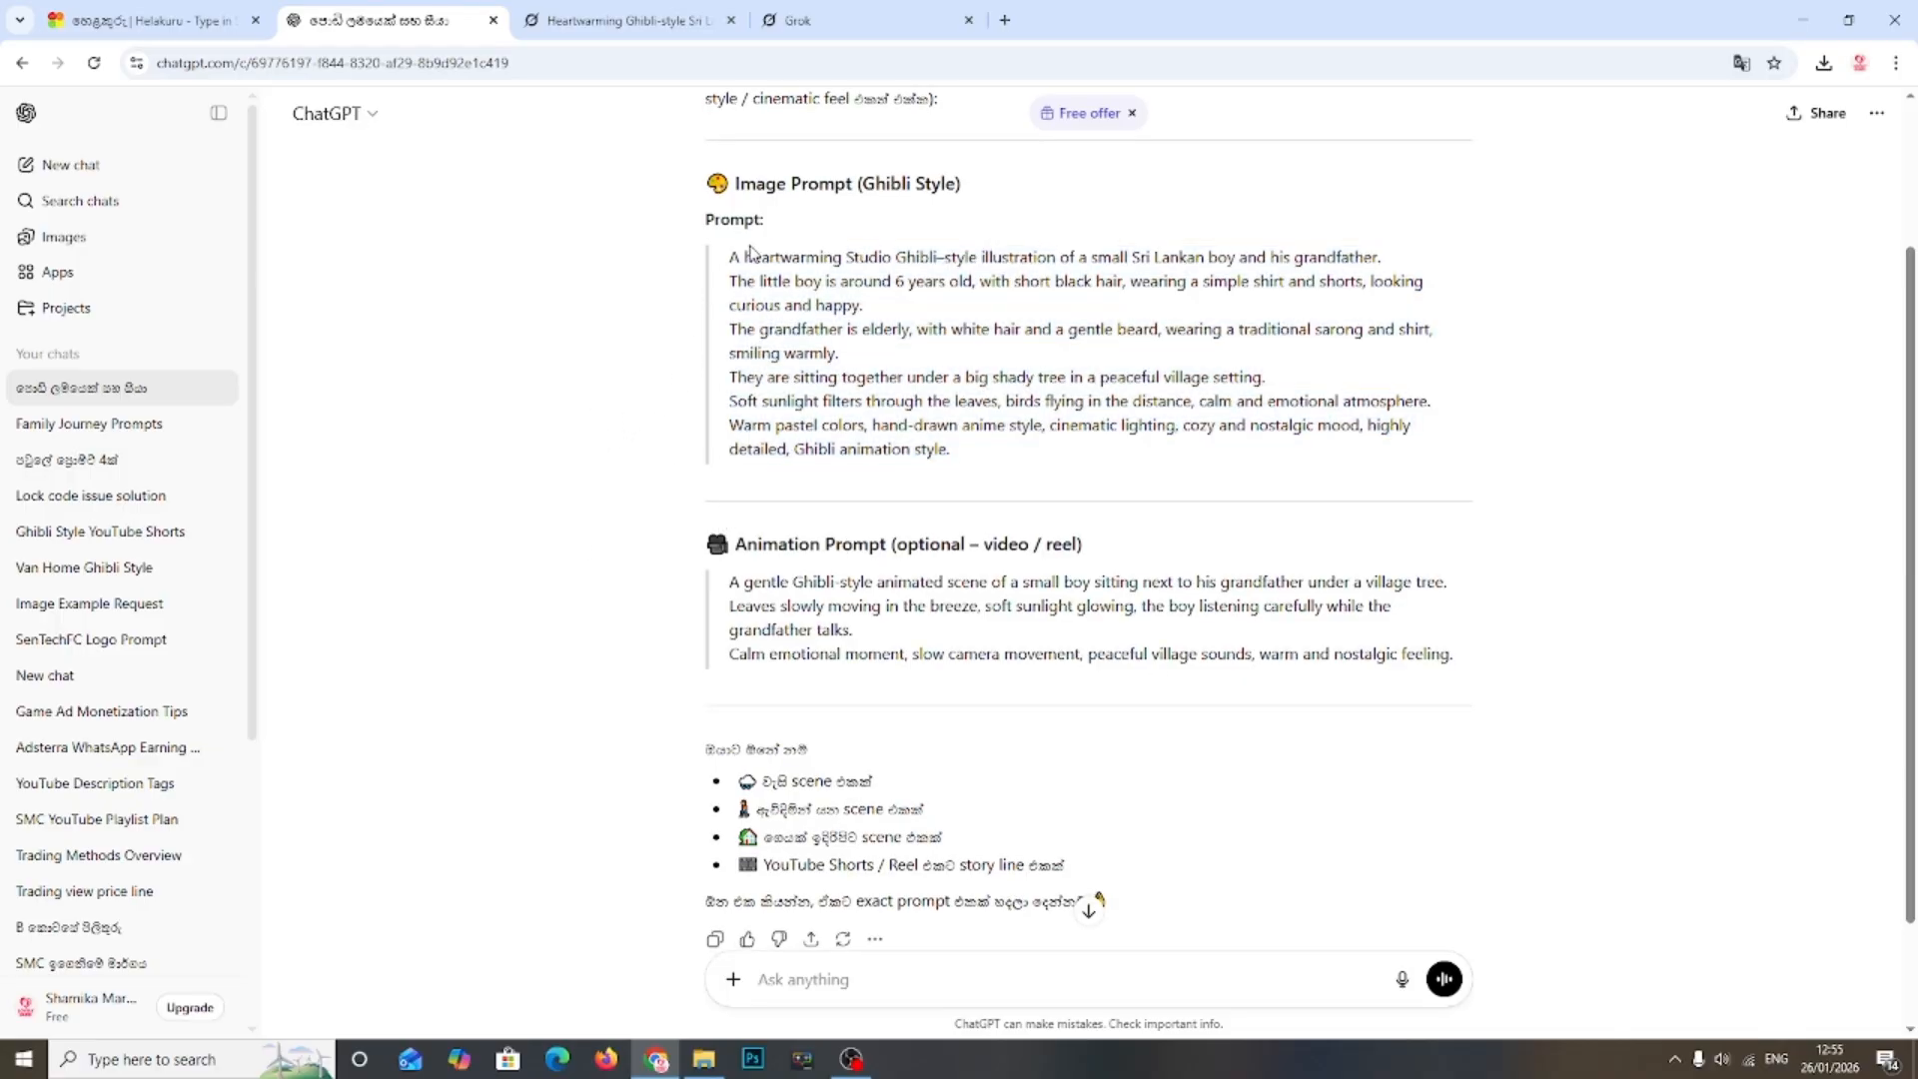
pyautogui.moveTo(728, 258); pyautogui.dragTo(1013, 467)
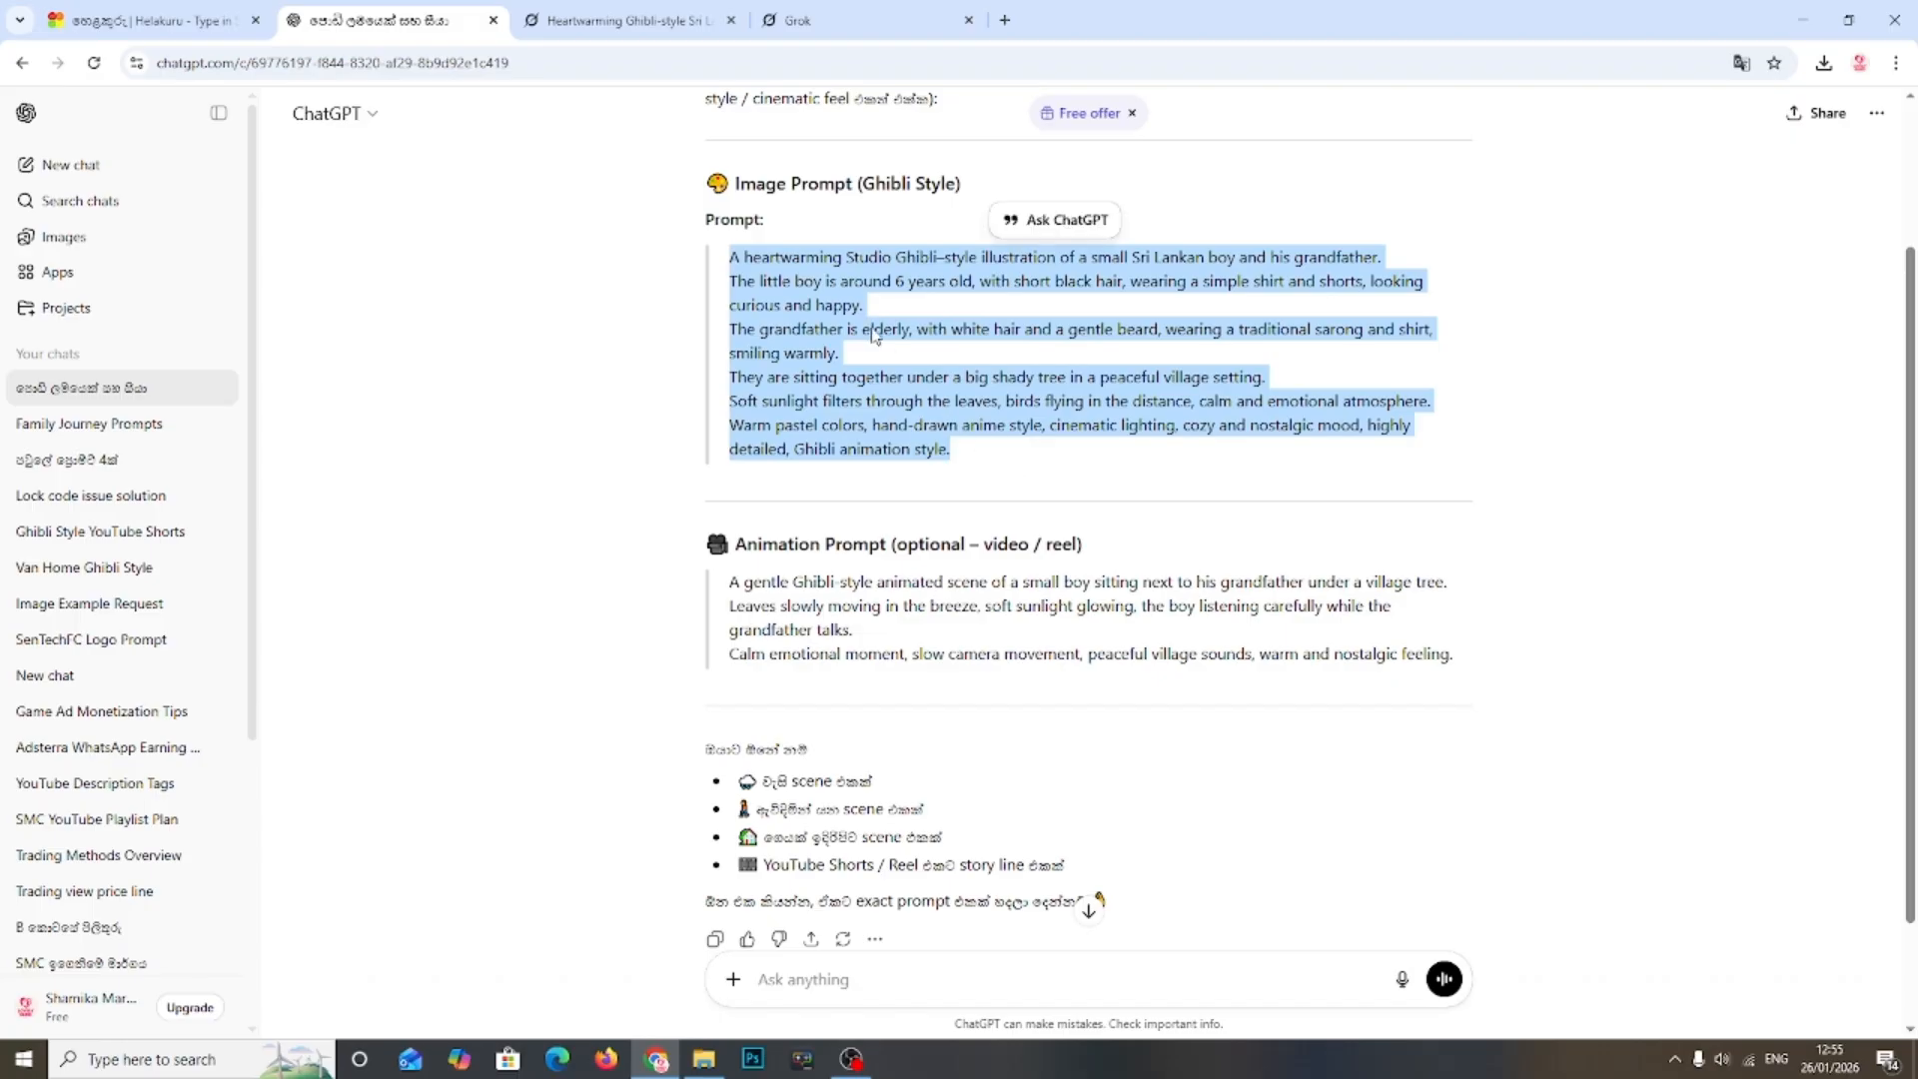
# Step: In the existing Grok conversation, replace the draft "wss" with the copied Ghibli-style image prompt and submit it
pyautogui.click(609, 20)
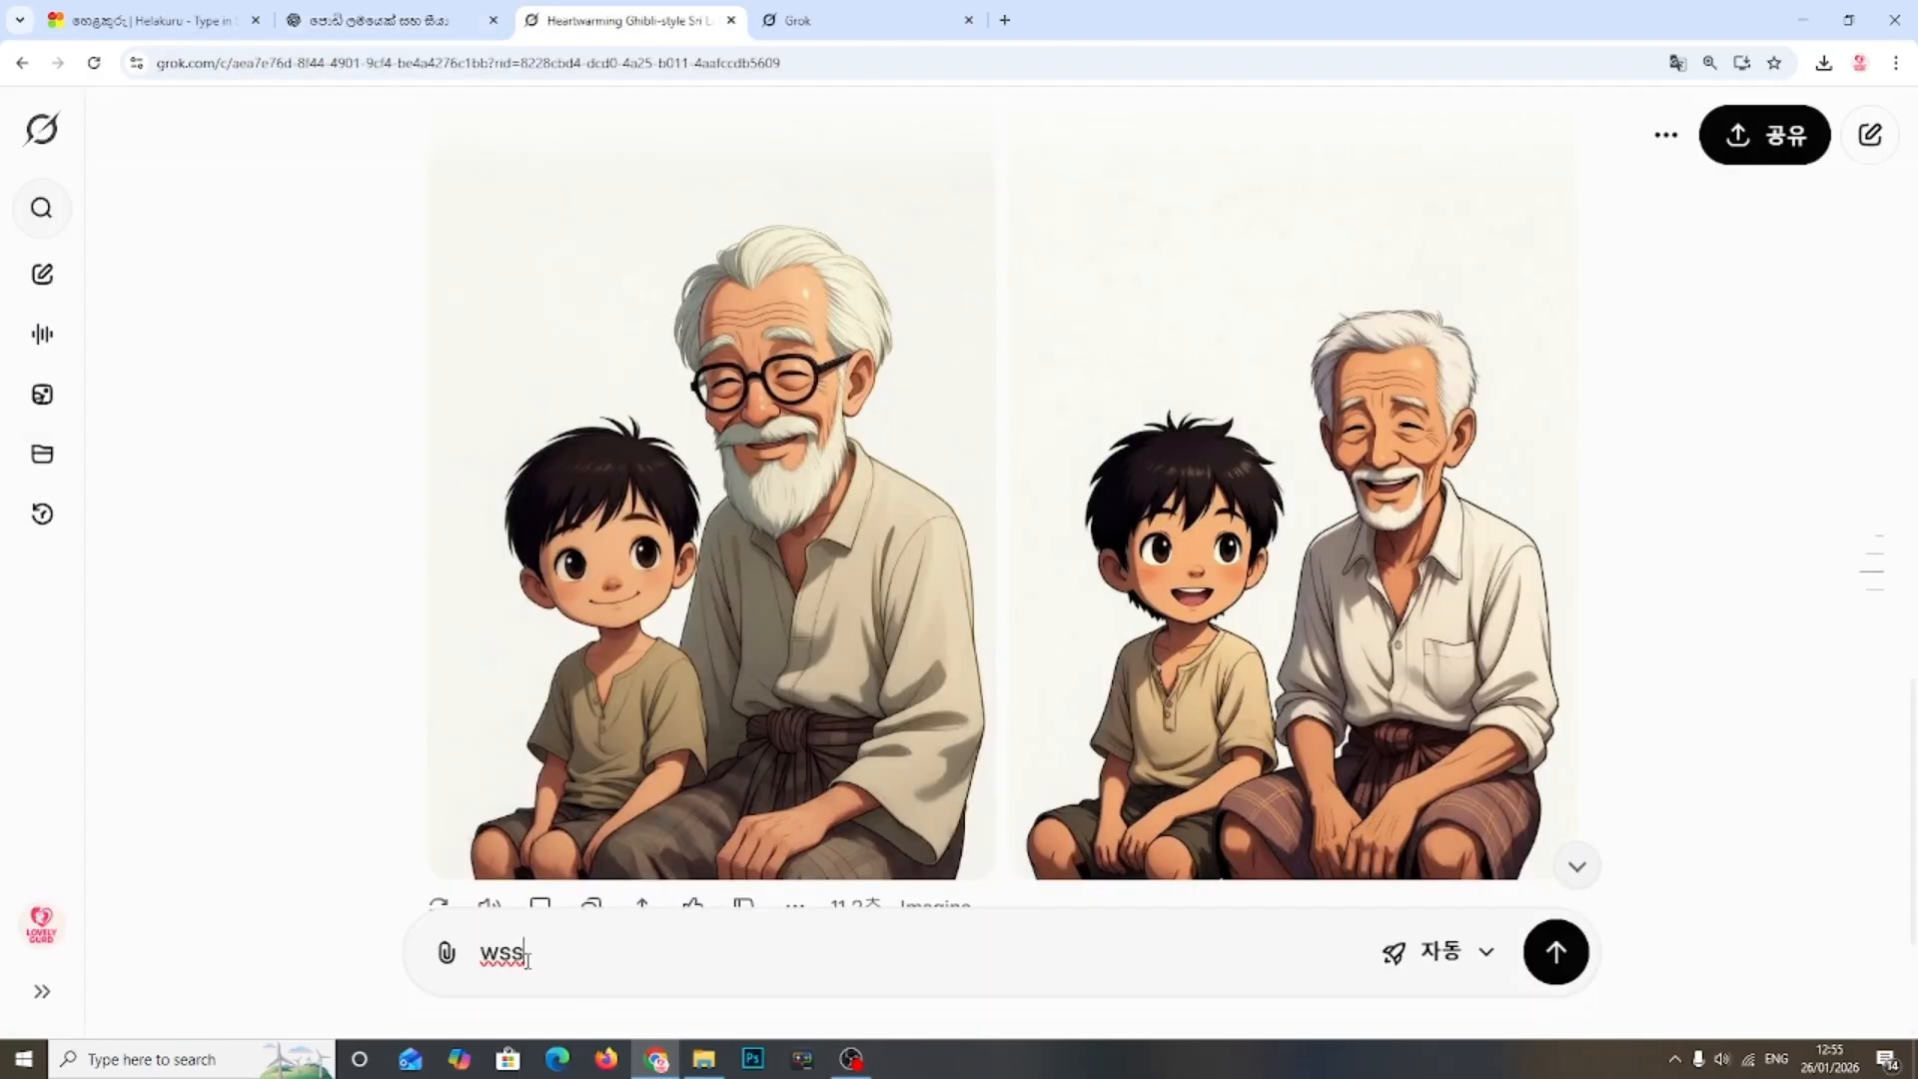
pyautogui.hotkey('ctrl', 'a')
pyautogui.hotkey('ctrl', 'v')
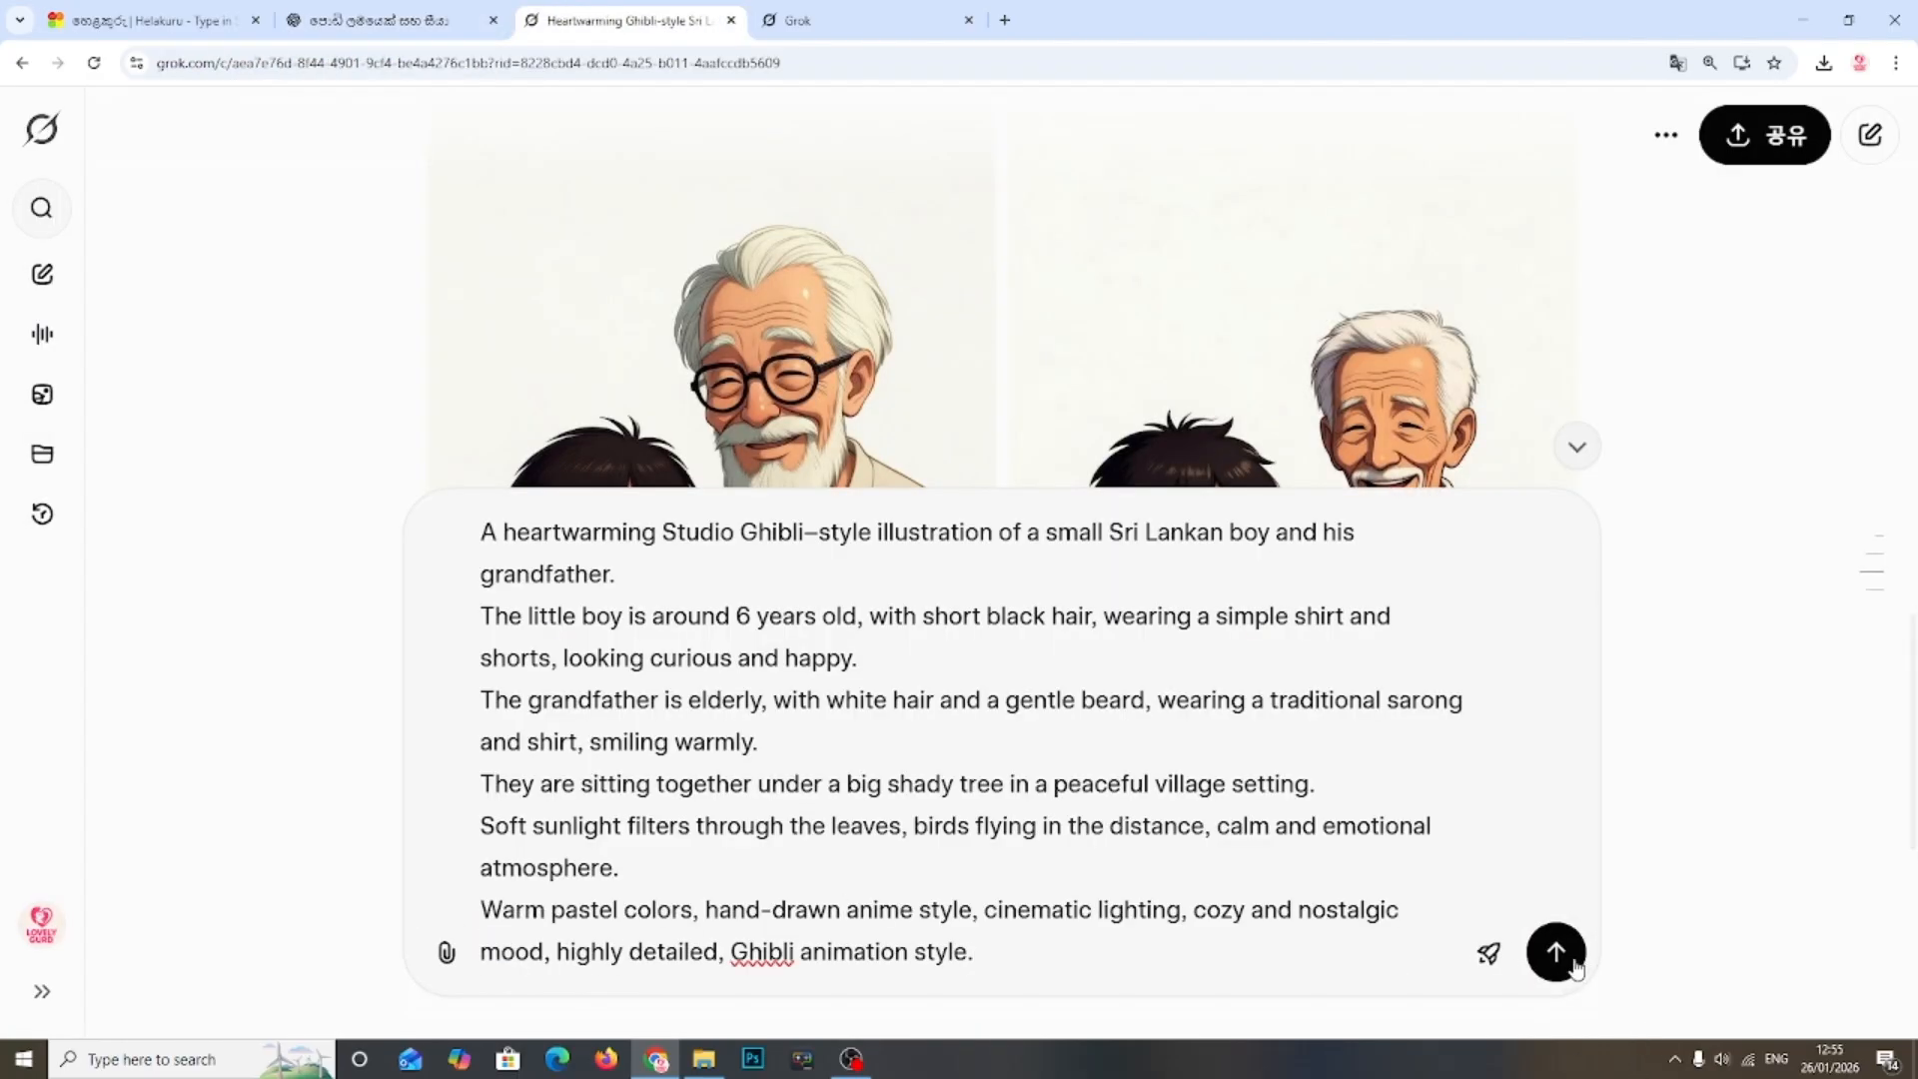
pyautogui.click(1573, 964)
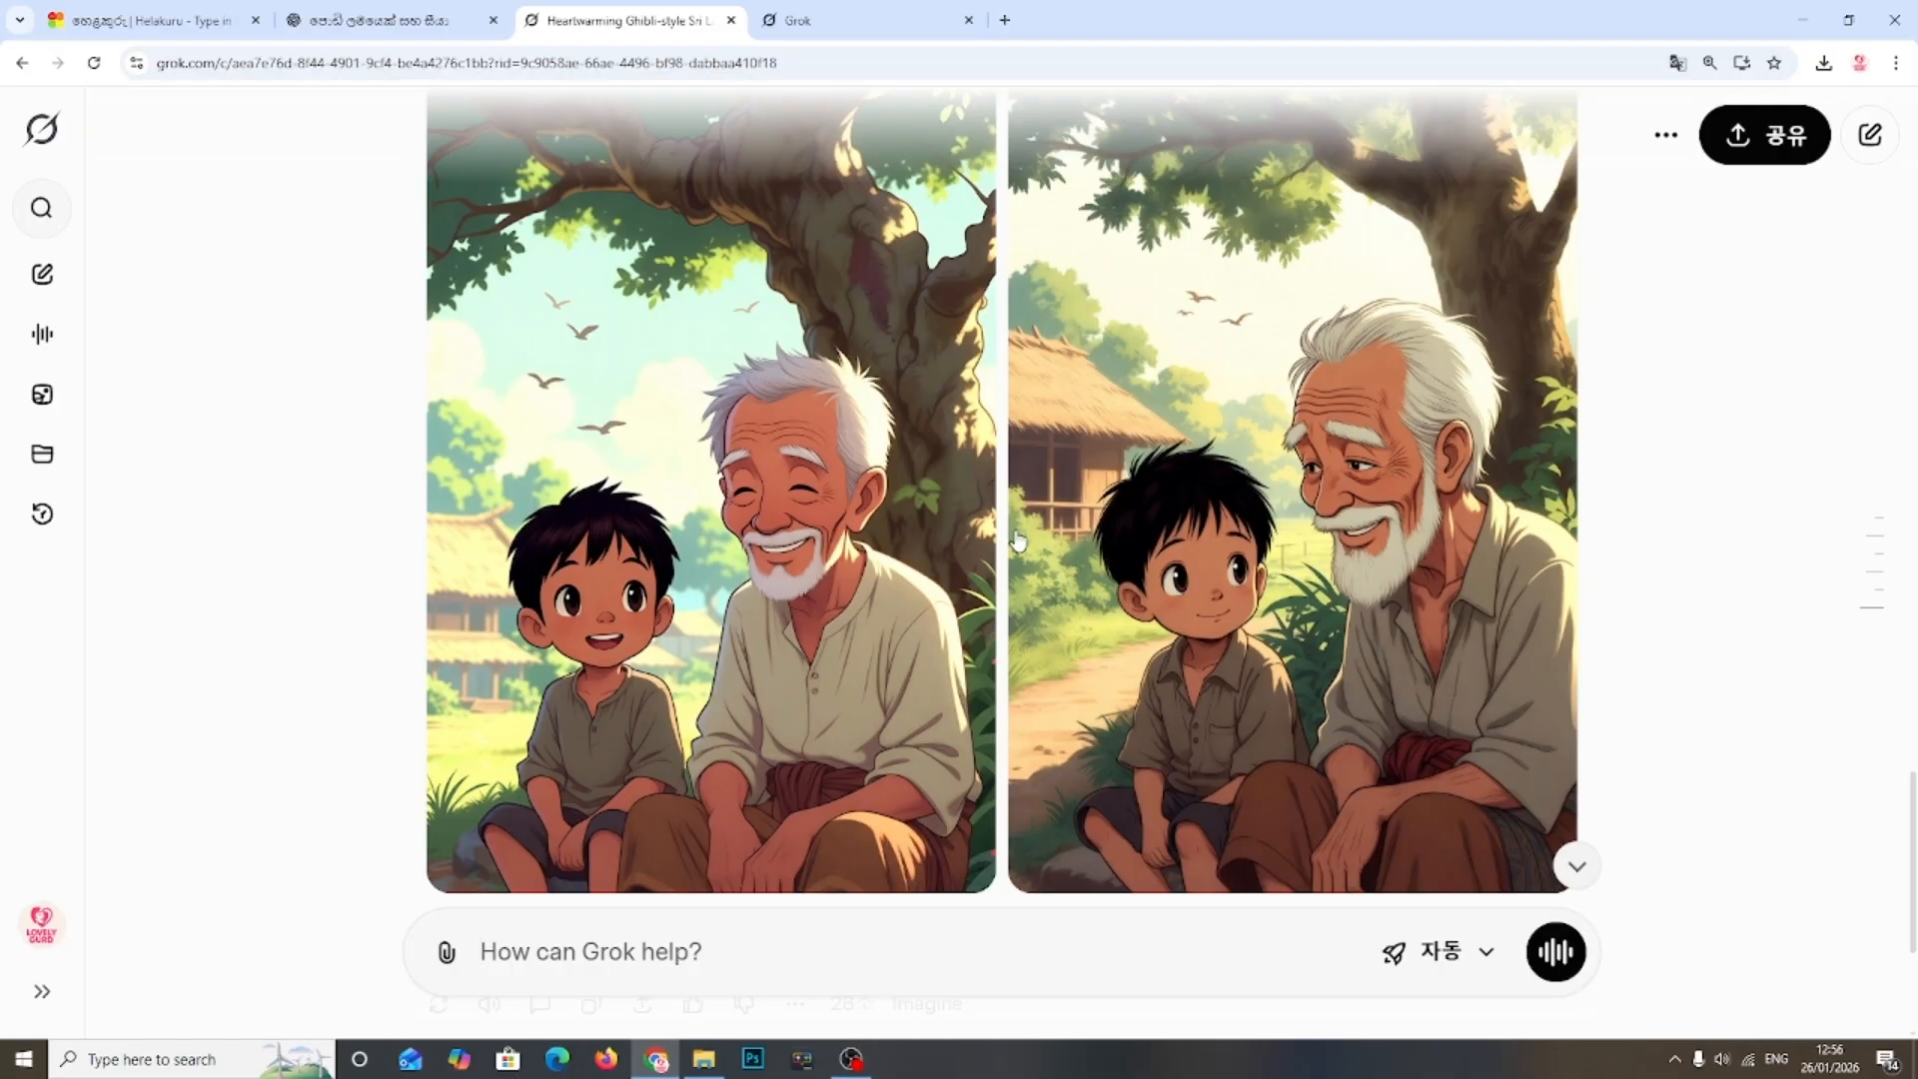
# Step: Copy the earlier "Needs a white background" request from the Grok conversation and send it again for the new images
pyautogui.scroll(-2, 999, 559)
pyautogui.scroll(8, 1019, 483)
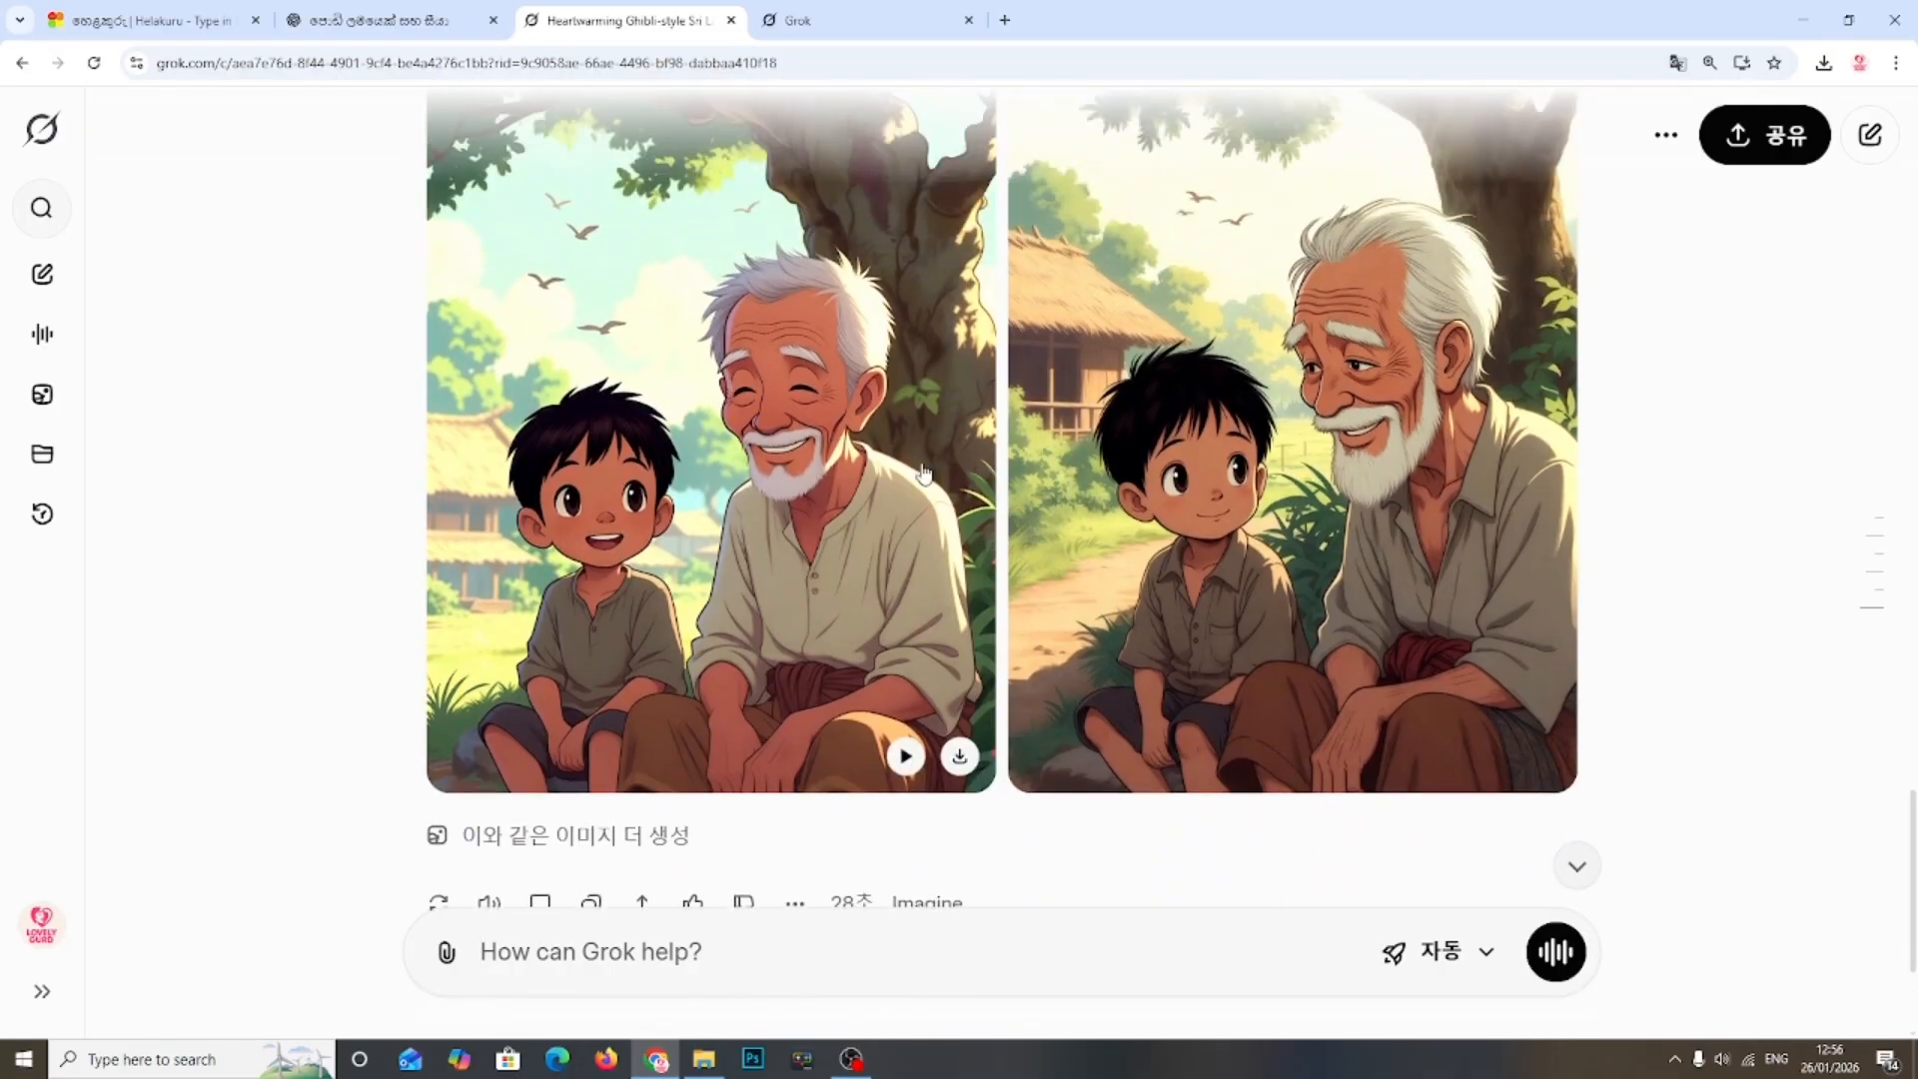
pyautogui.scroll(4, 1058, 473)
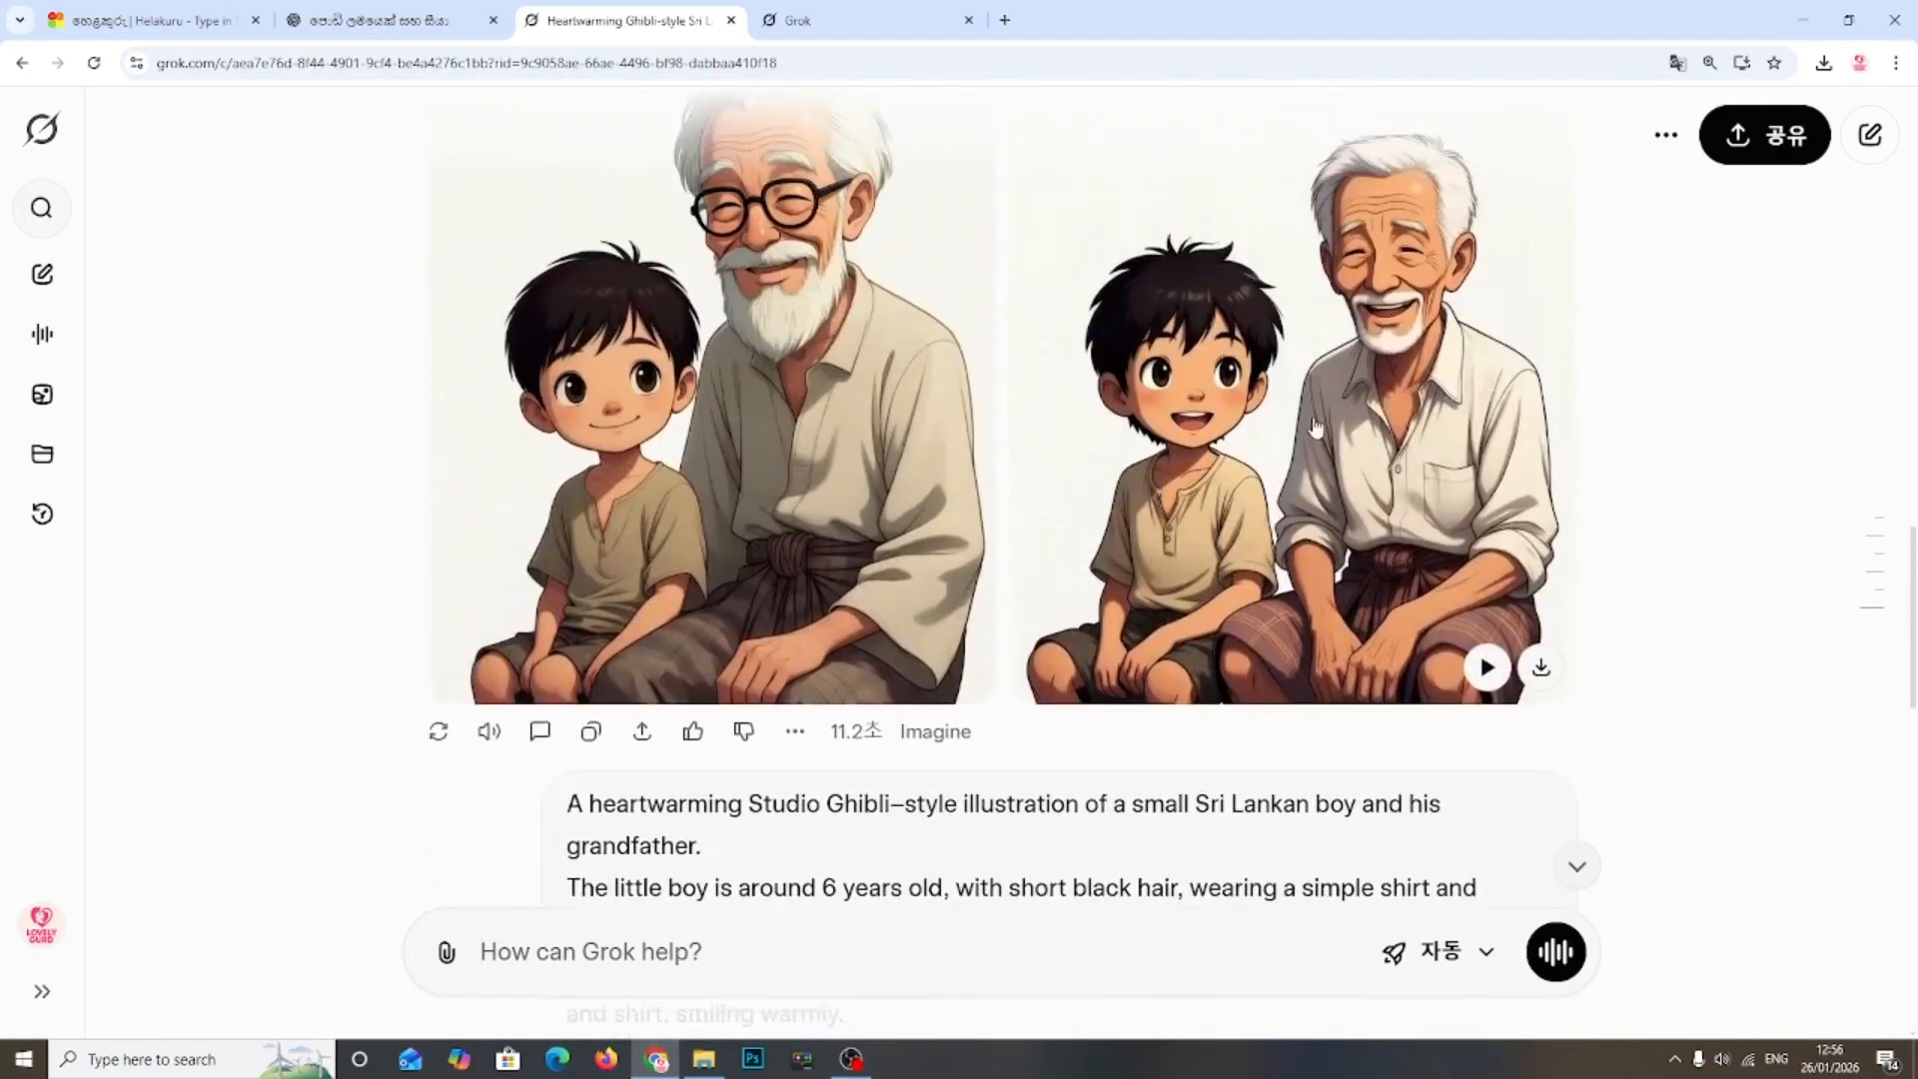
pyautogui.scroll(3, 1107, 440)
pyautogui.scroll(3, 1107, 440)
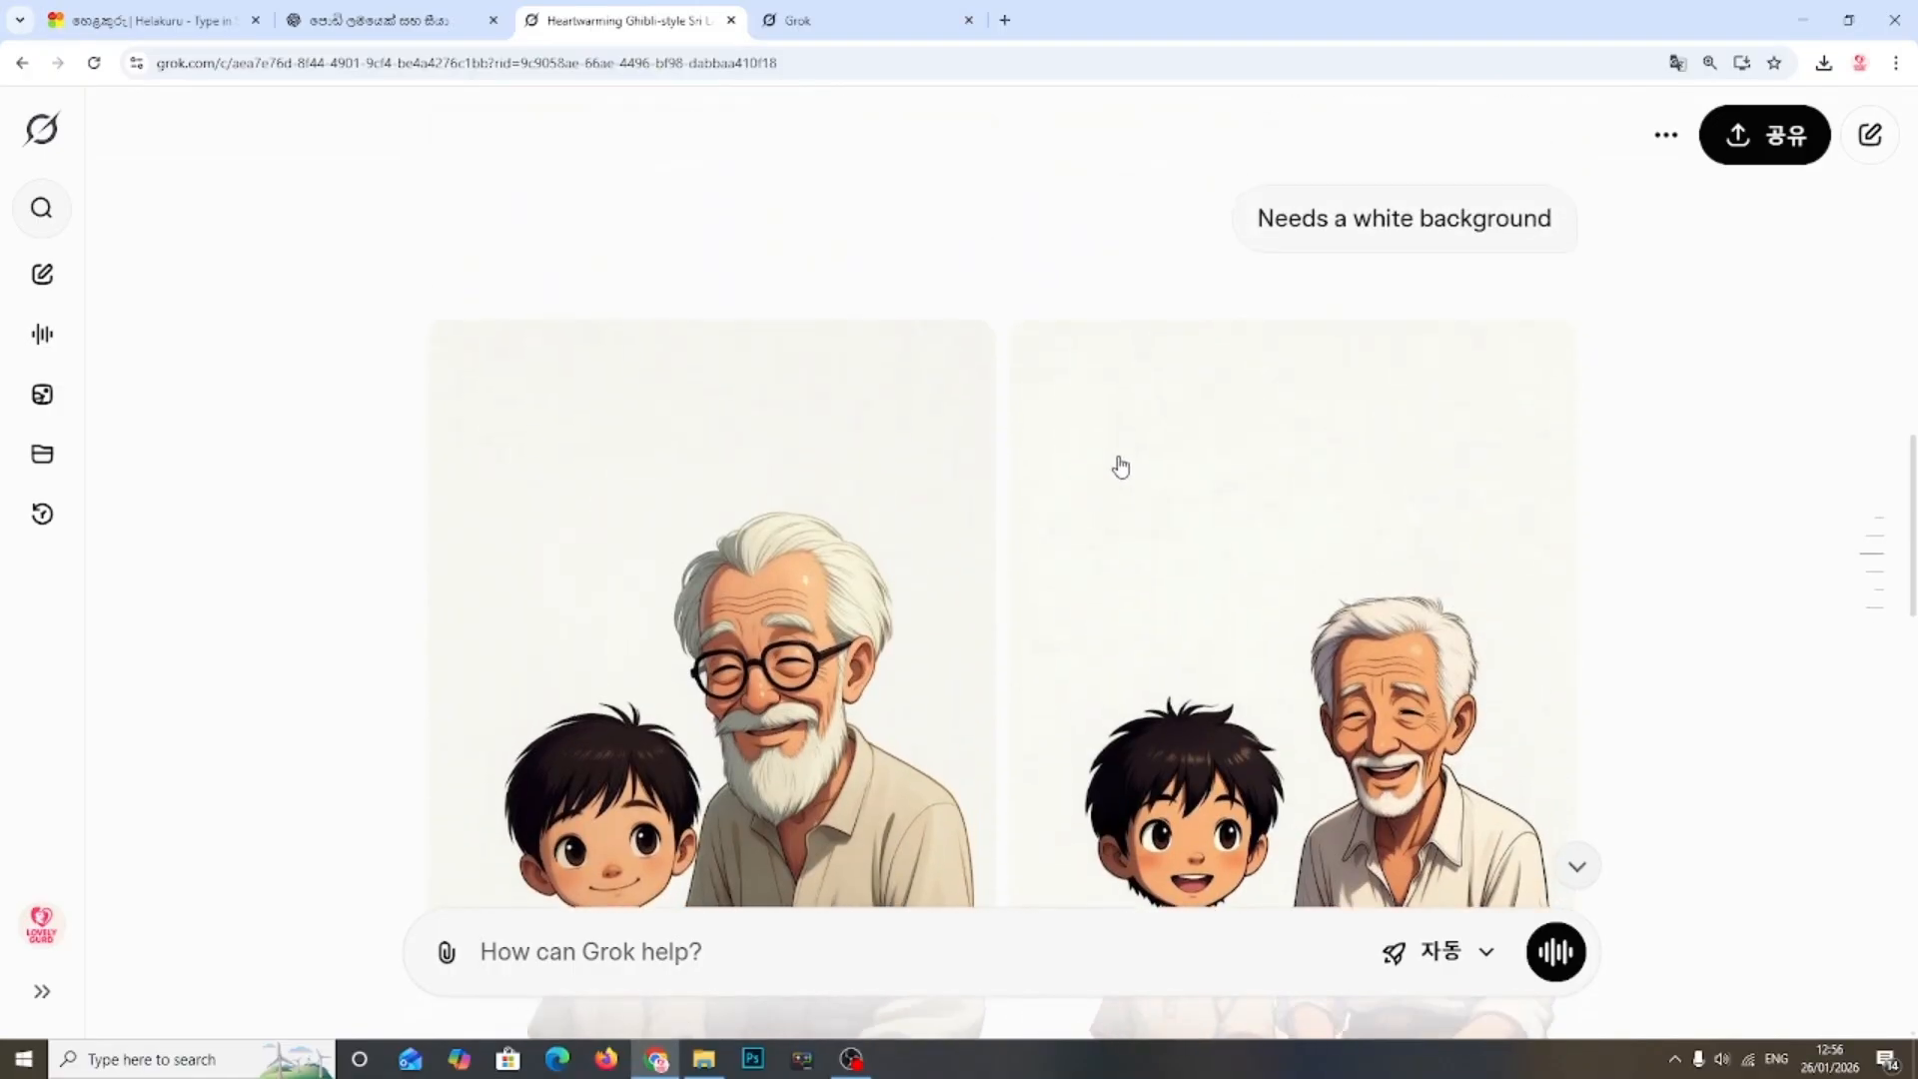
pyautogui.click(1552, 437)
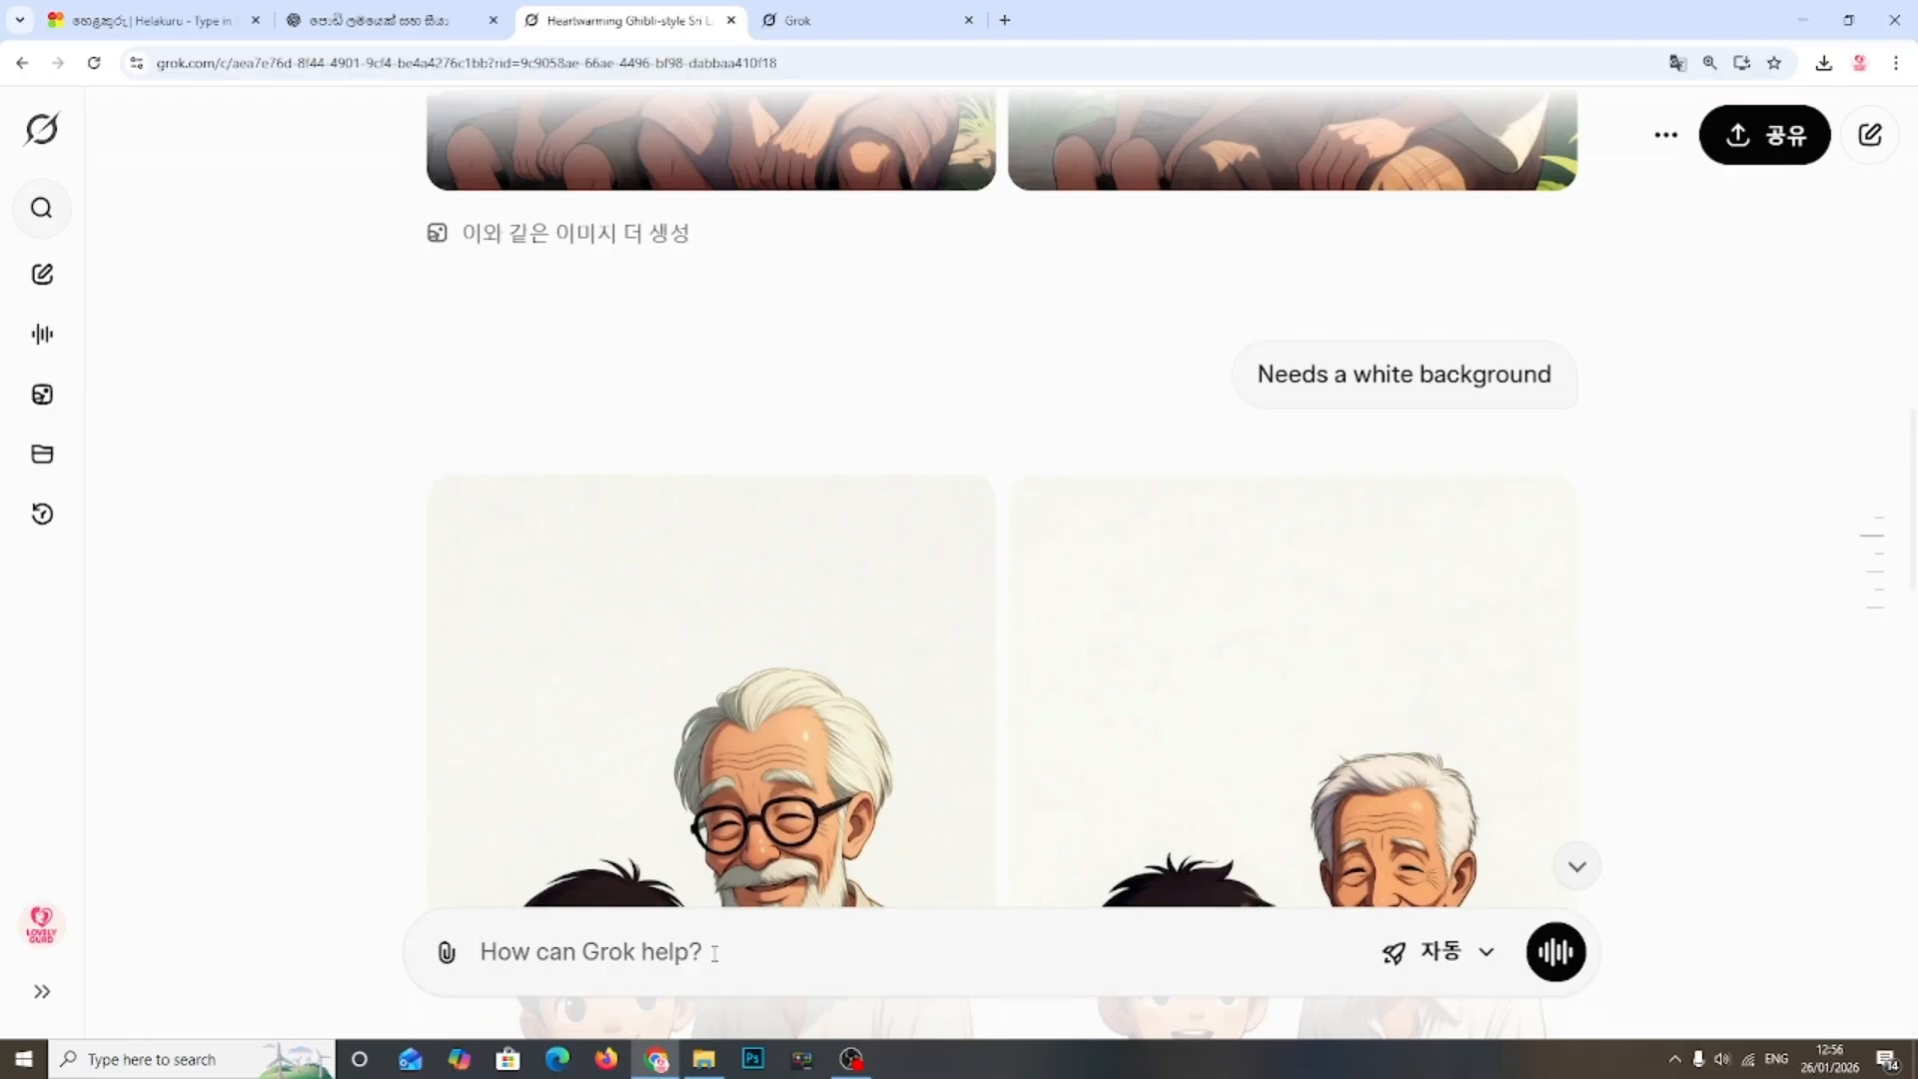
pyautogui.click(715, 952)
pyautogui.hotkey('ctrl', 'v')
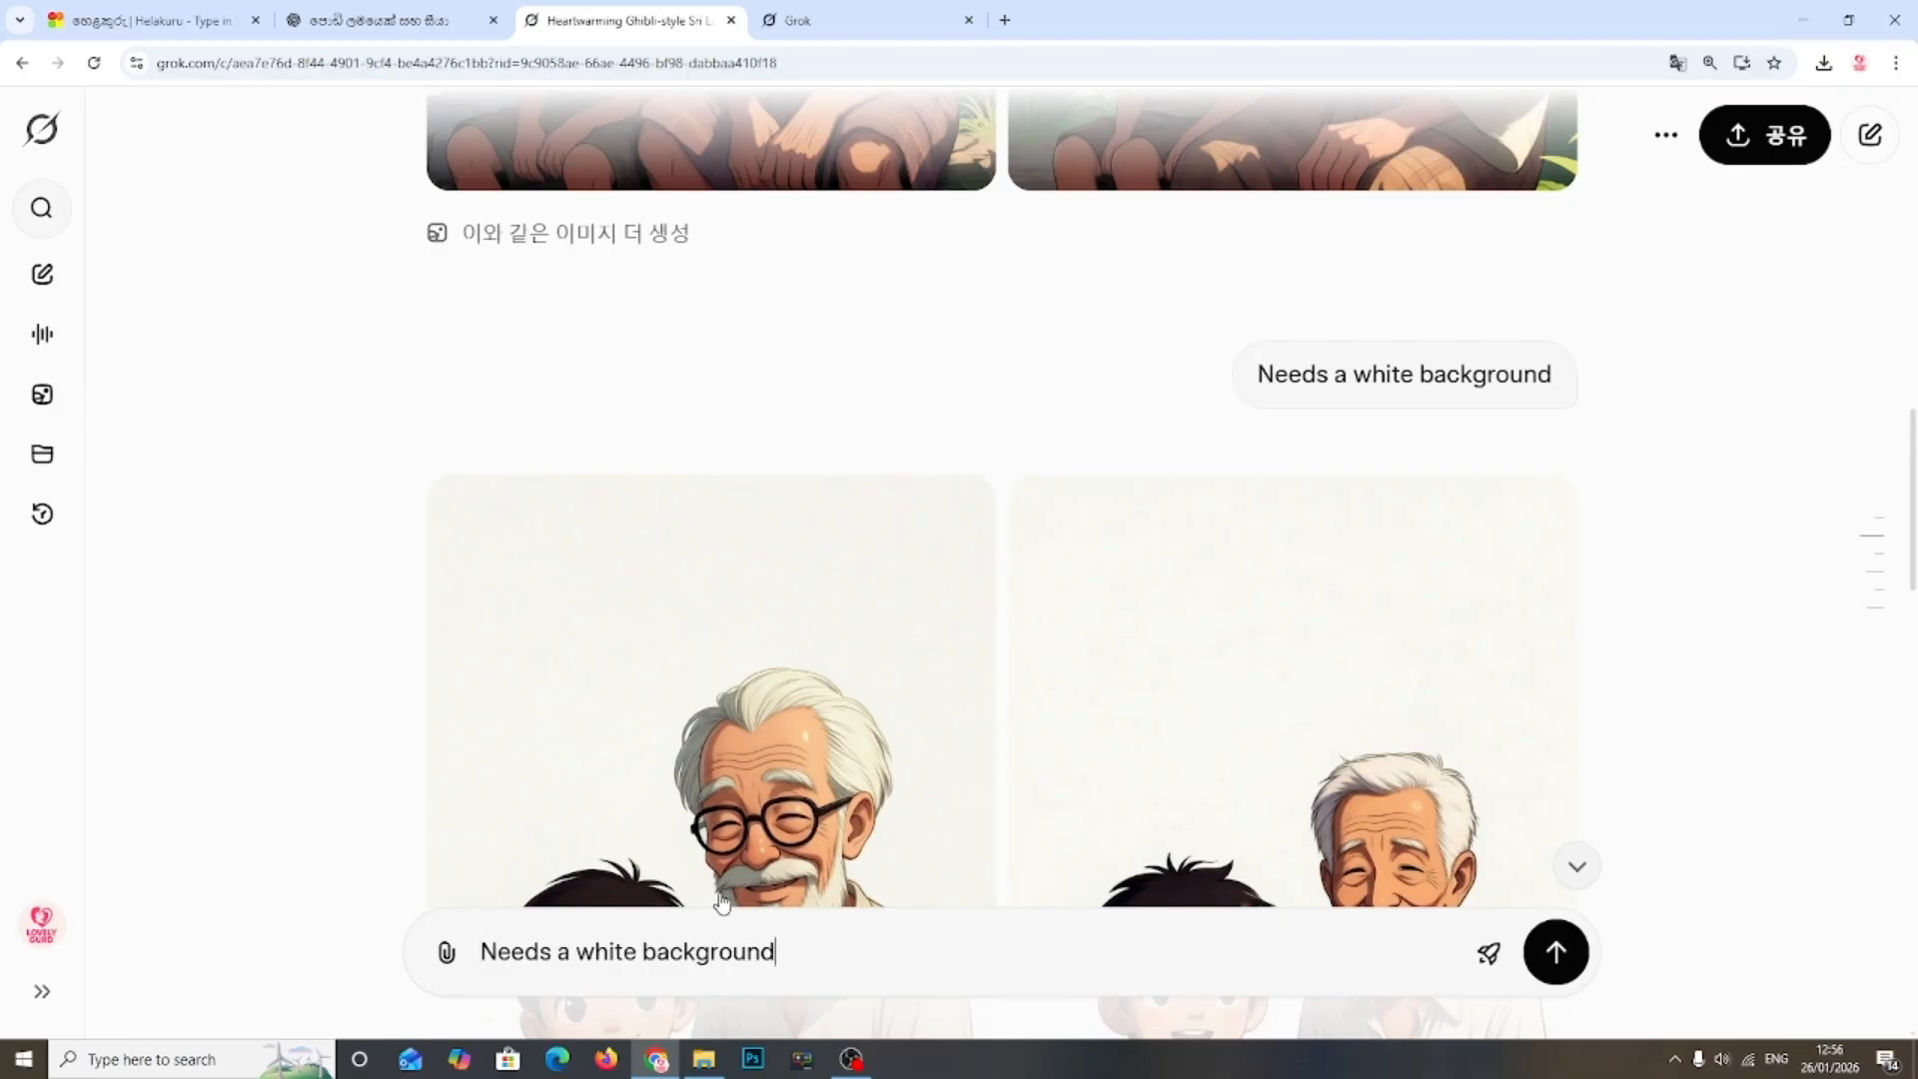
pyautogui.press('Return')
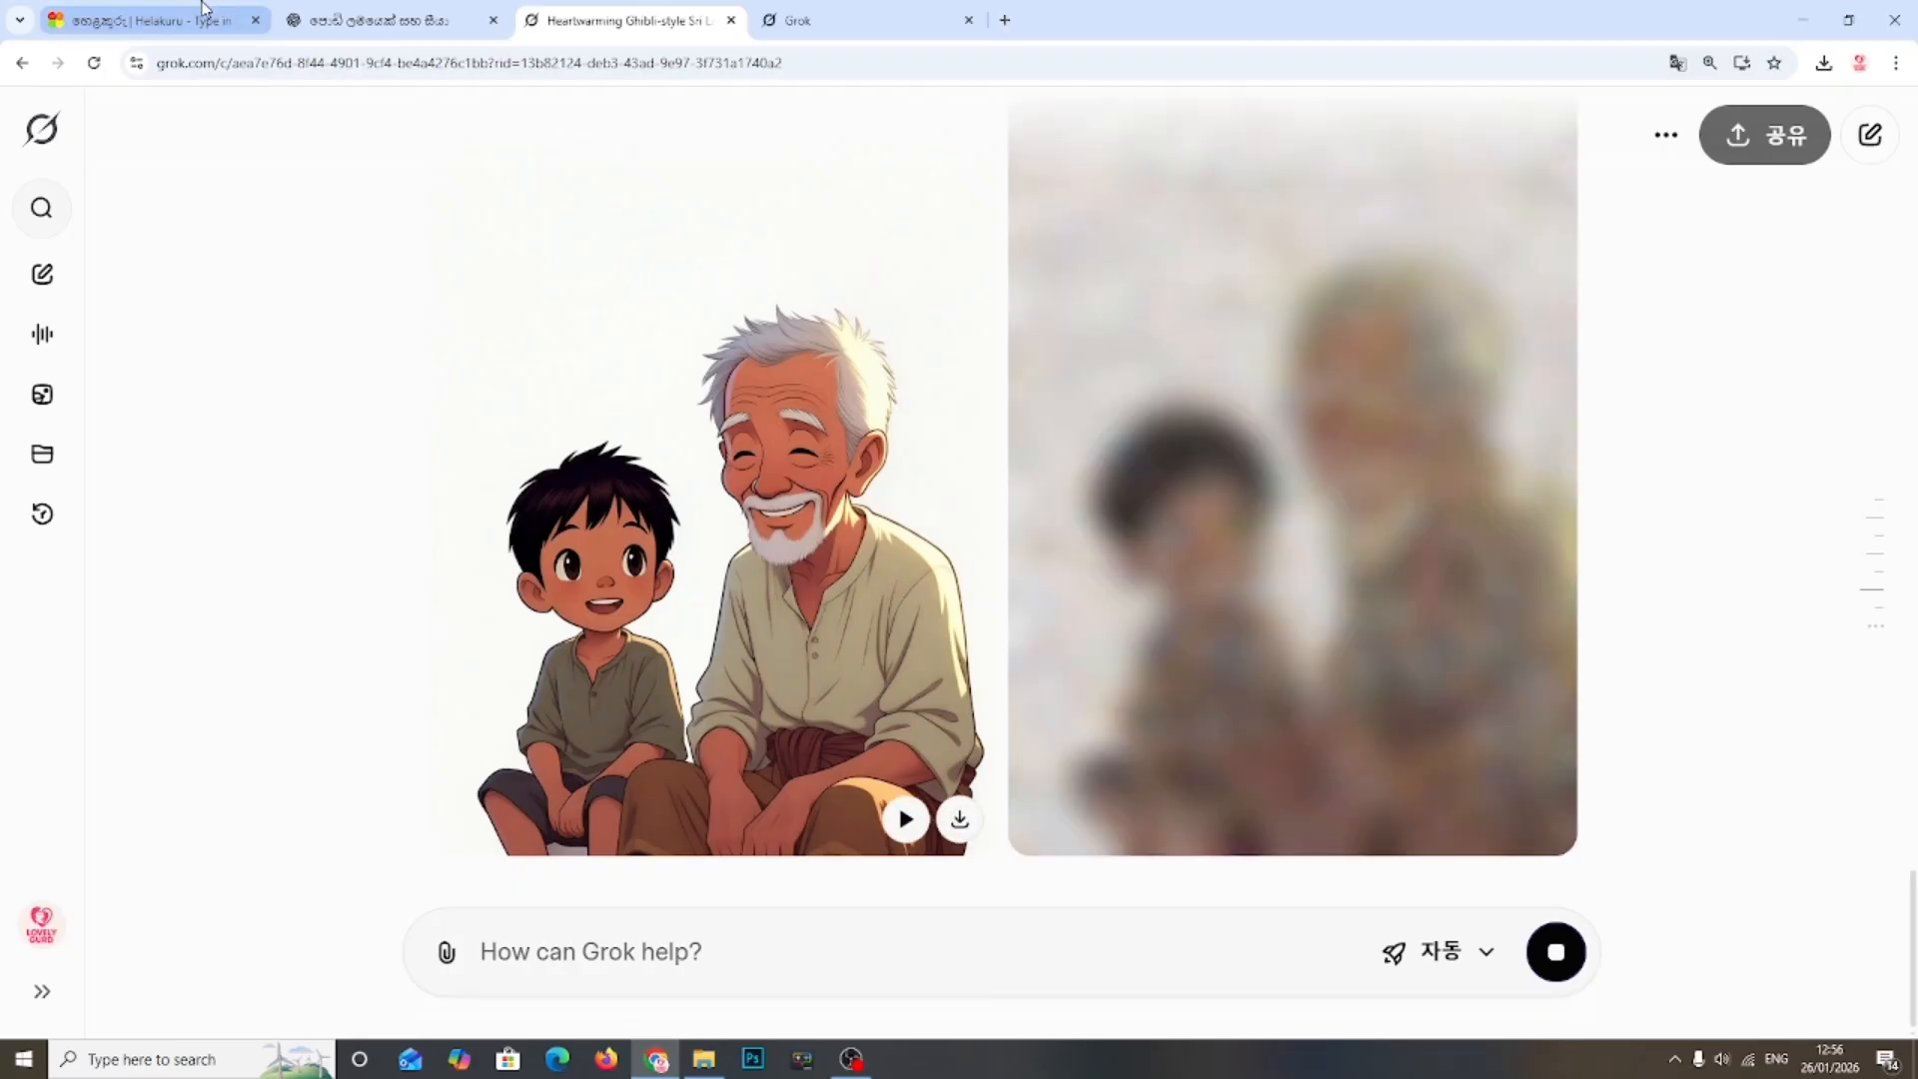
pyautogui.click(174, 5)
pyautogui.click(572, 4)
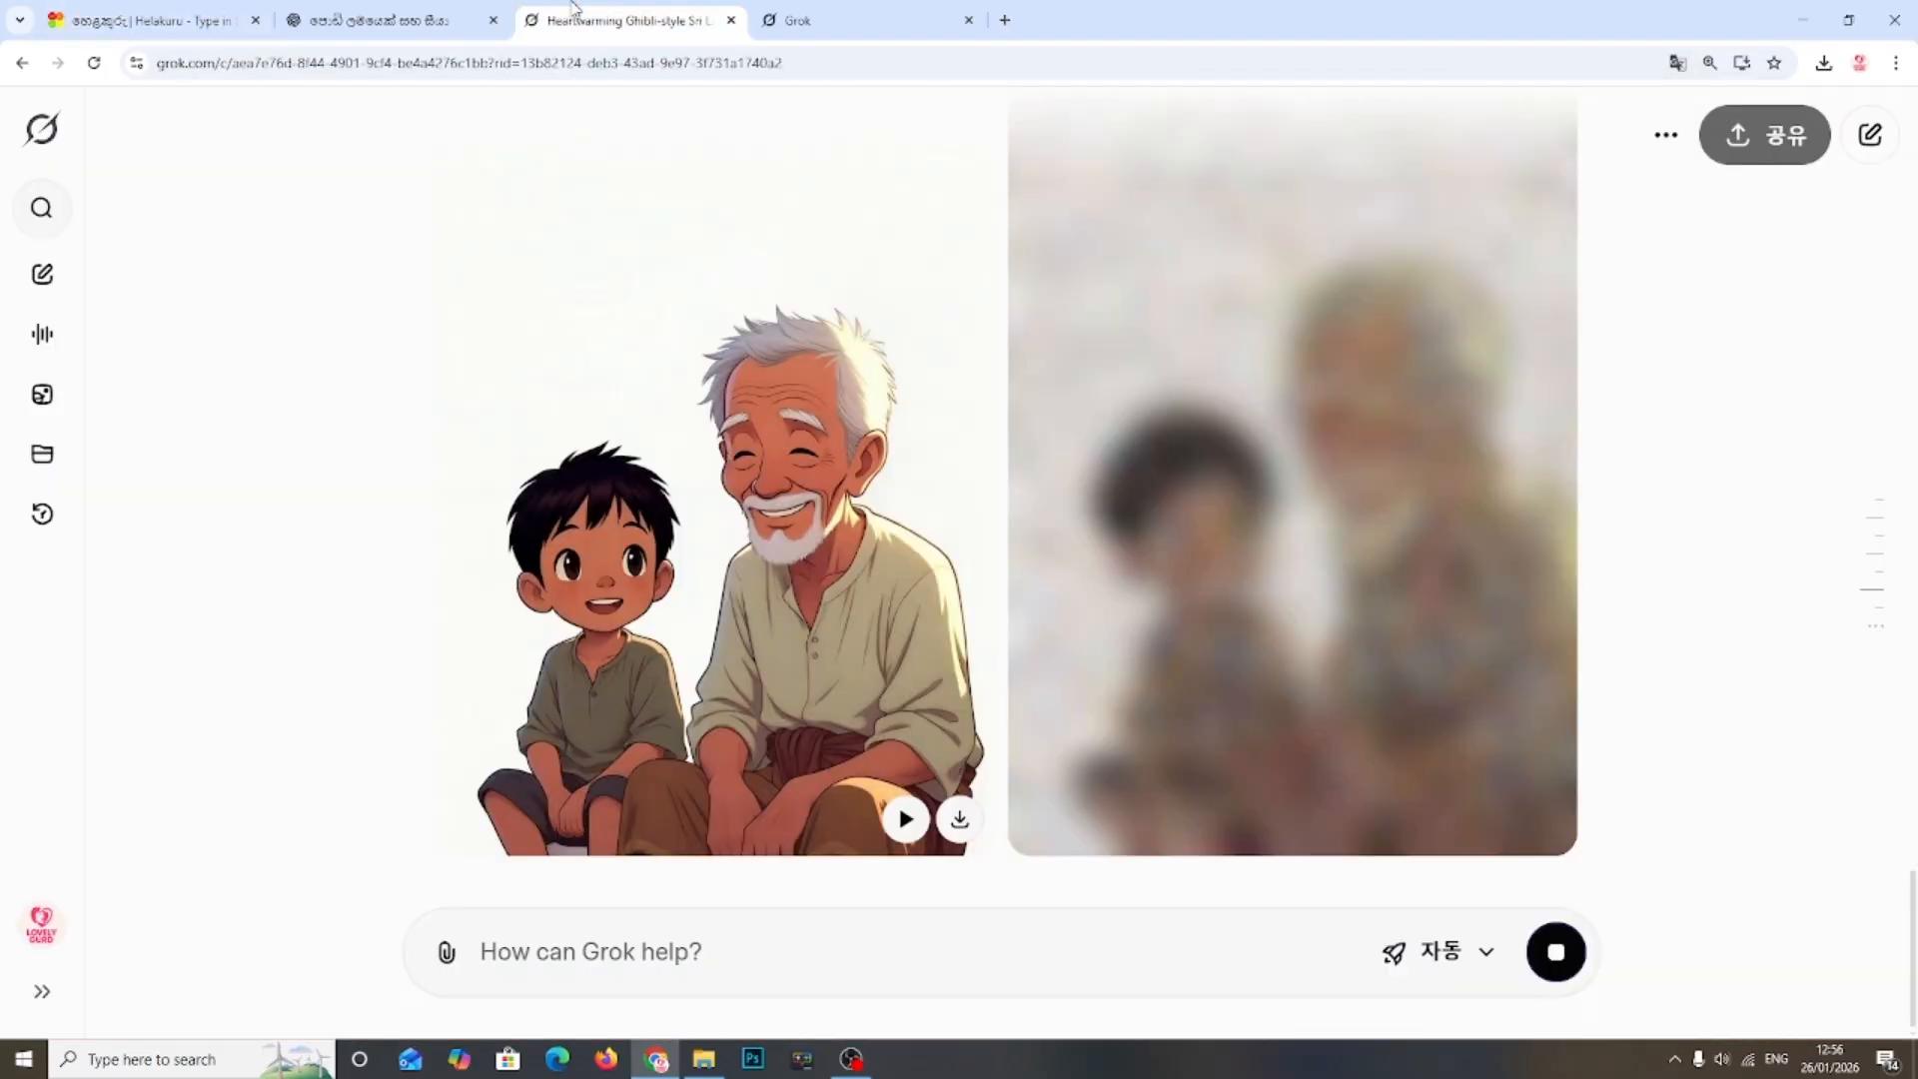
# Step: Download the generated white-background image with the smiling, eyes-closed grandfather and the boy from the Grok conversation
pyautogui.click(199, 15)
pyautogui.click(616, 8)
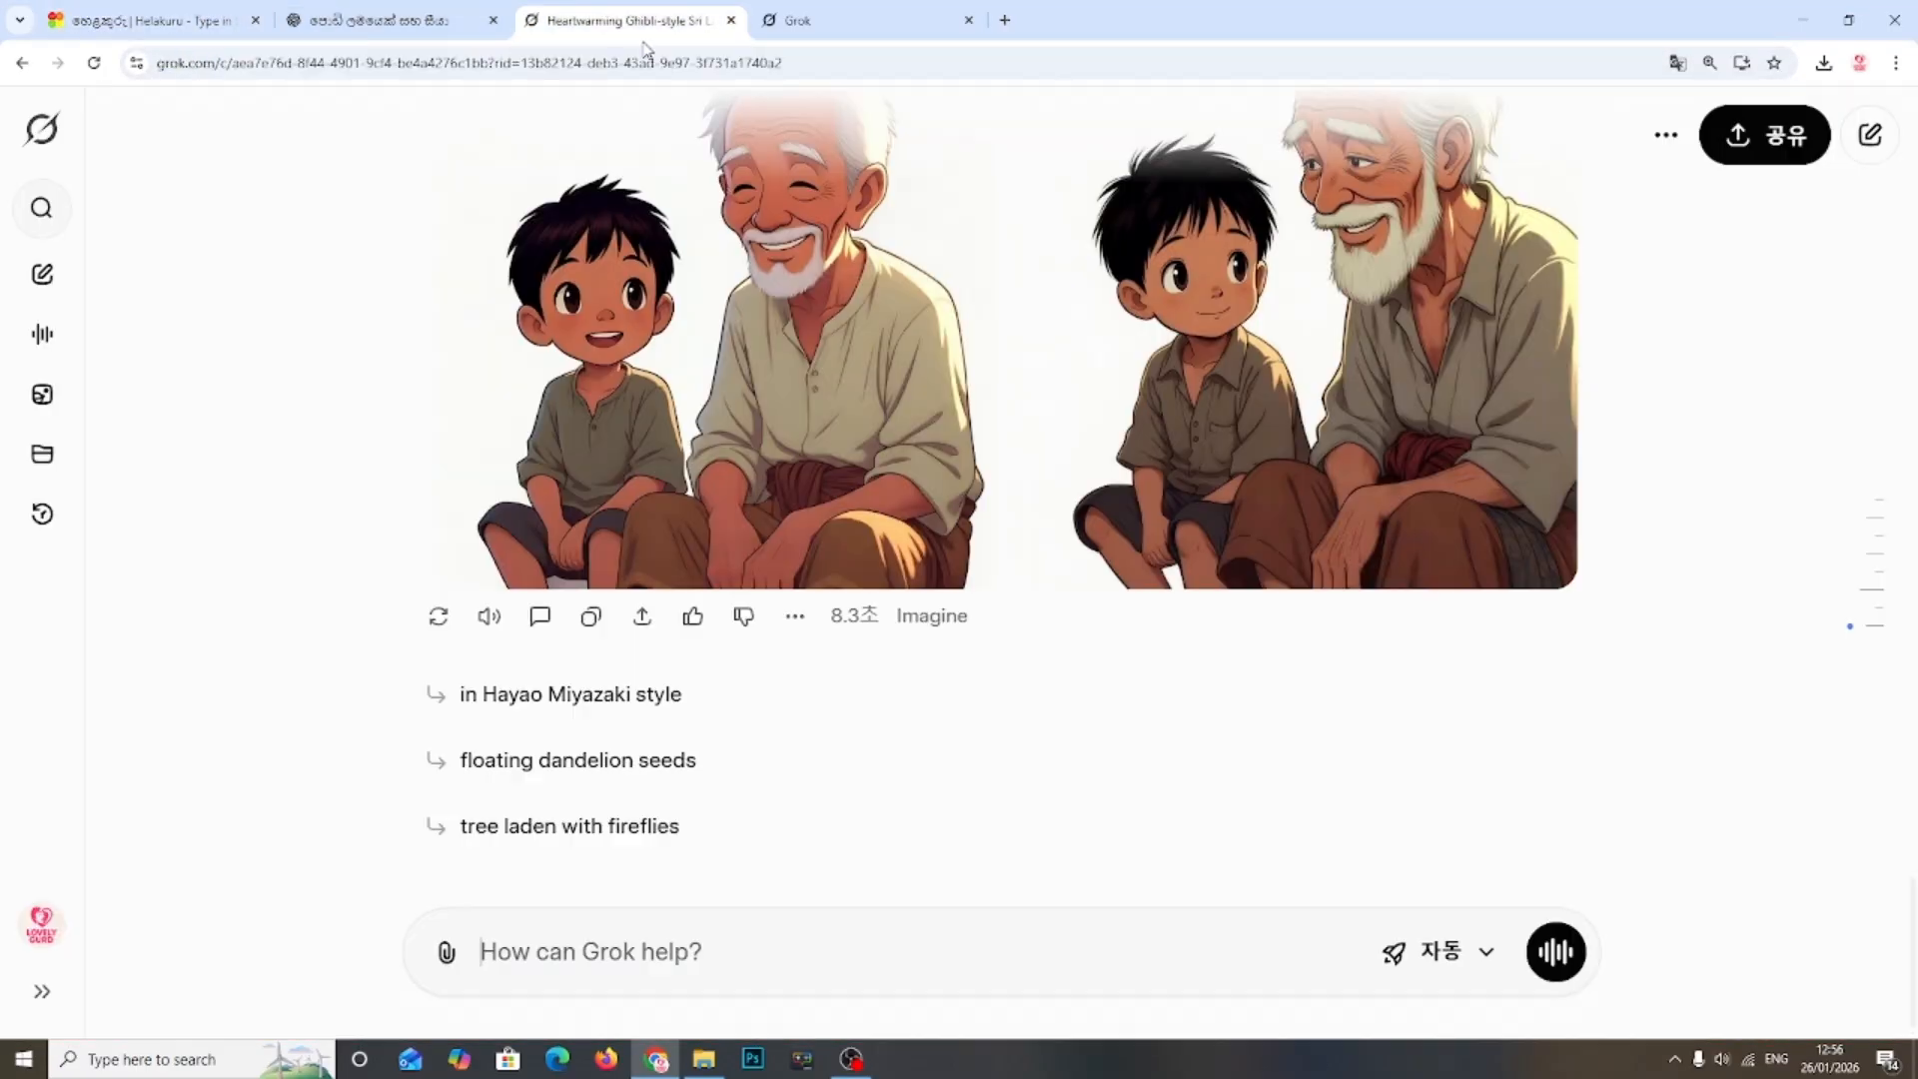
pyautogui.moveTo(852, 576)
pyautogui.scroll(1, 852, 577)
pyautogui.scroll(1, 852, 576)
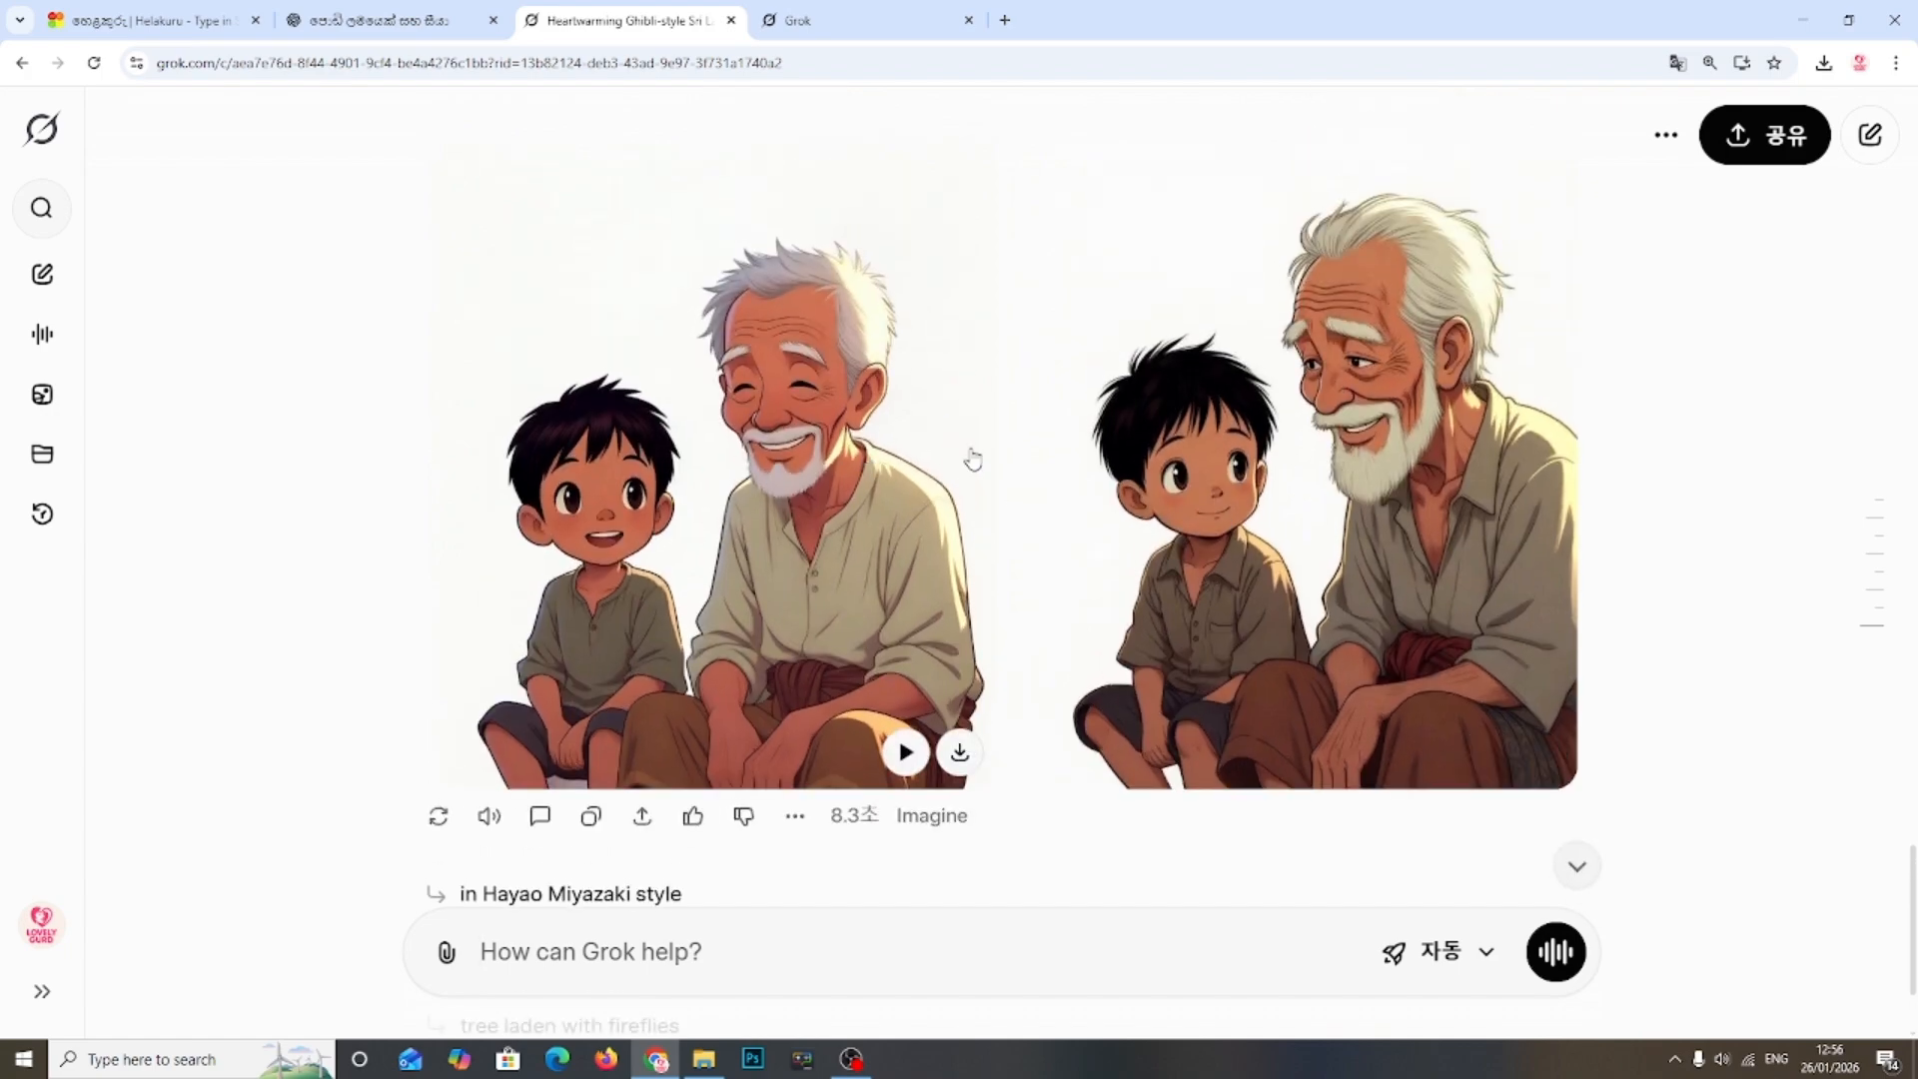
pyautogui.moveTo(1061, 485)
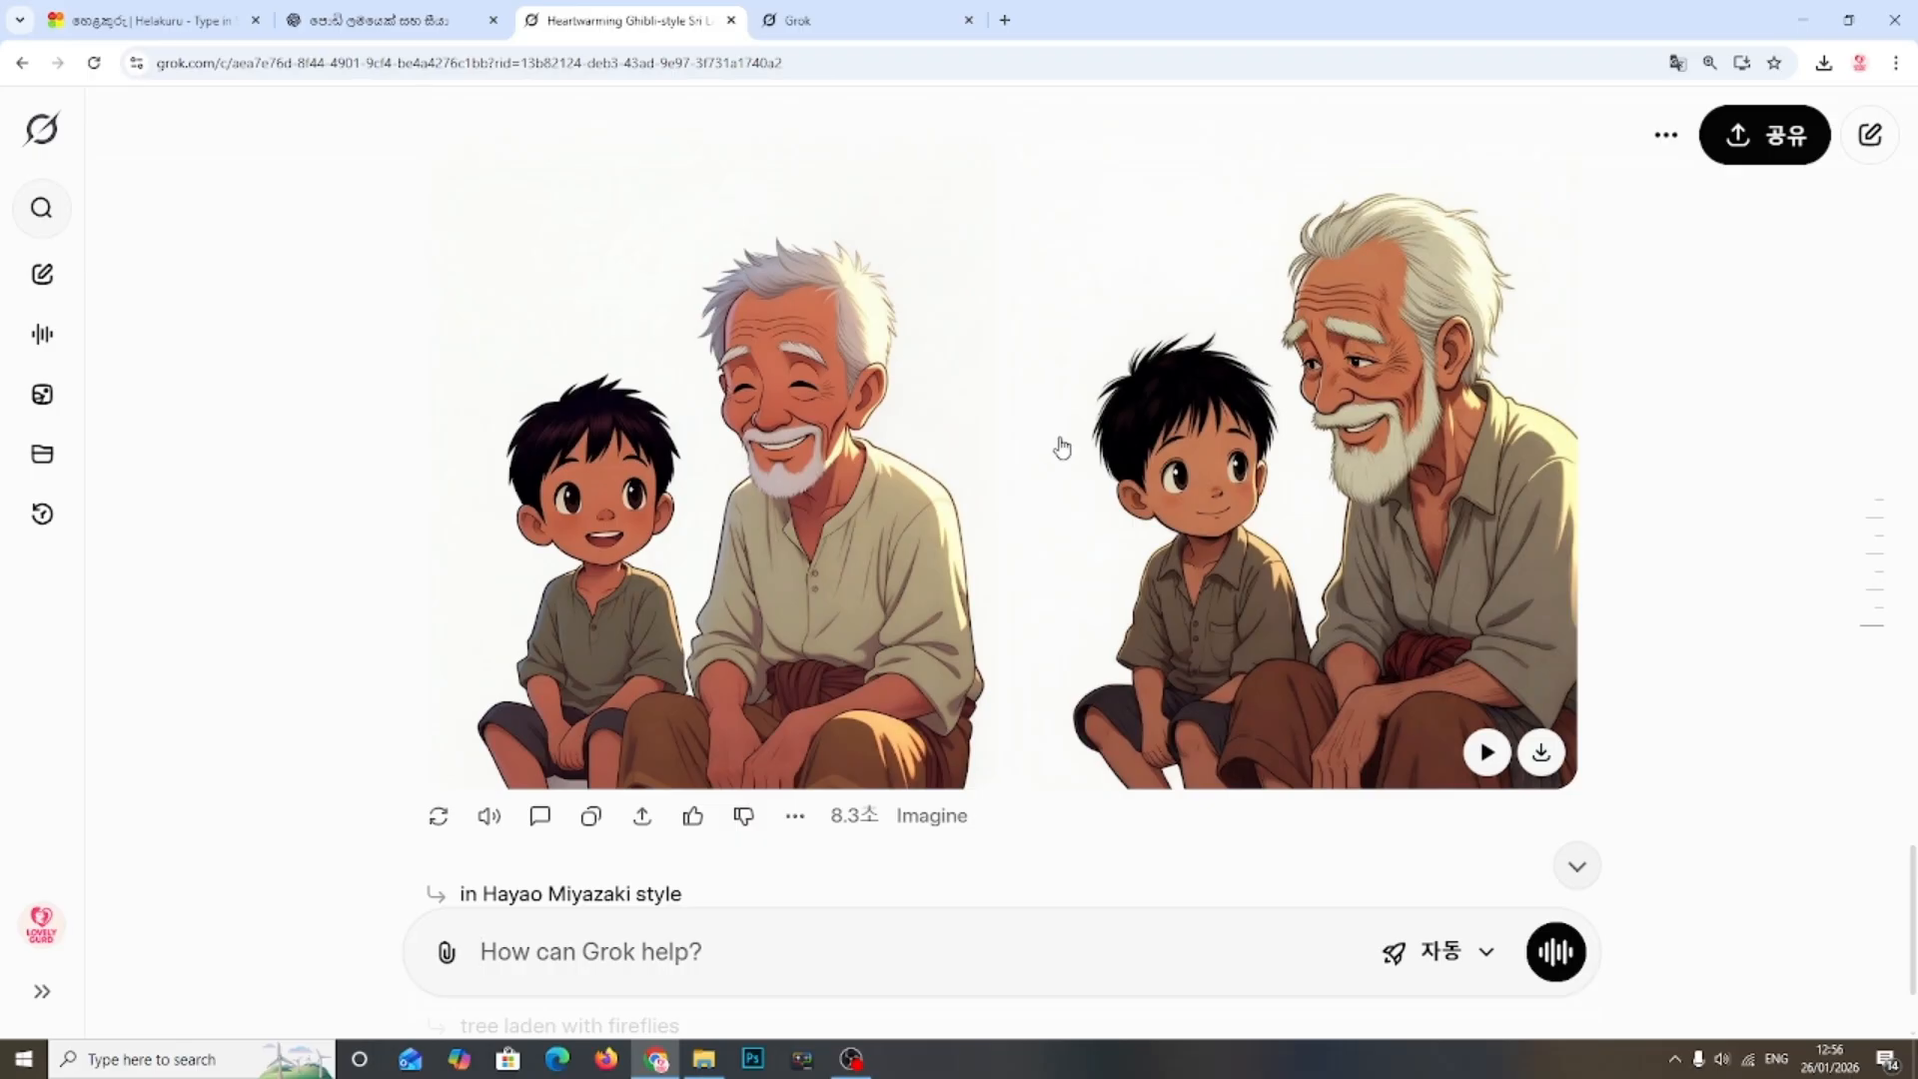
pyautogui.moveTo(905, 605)
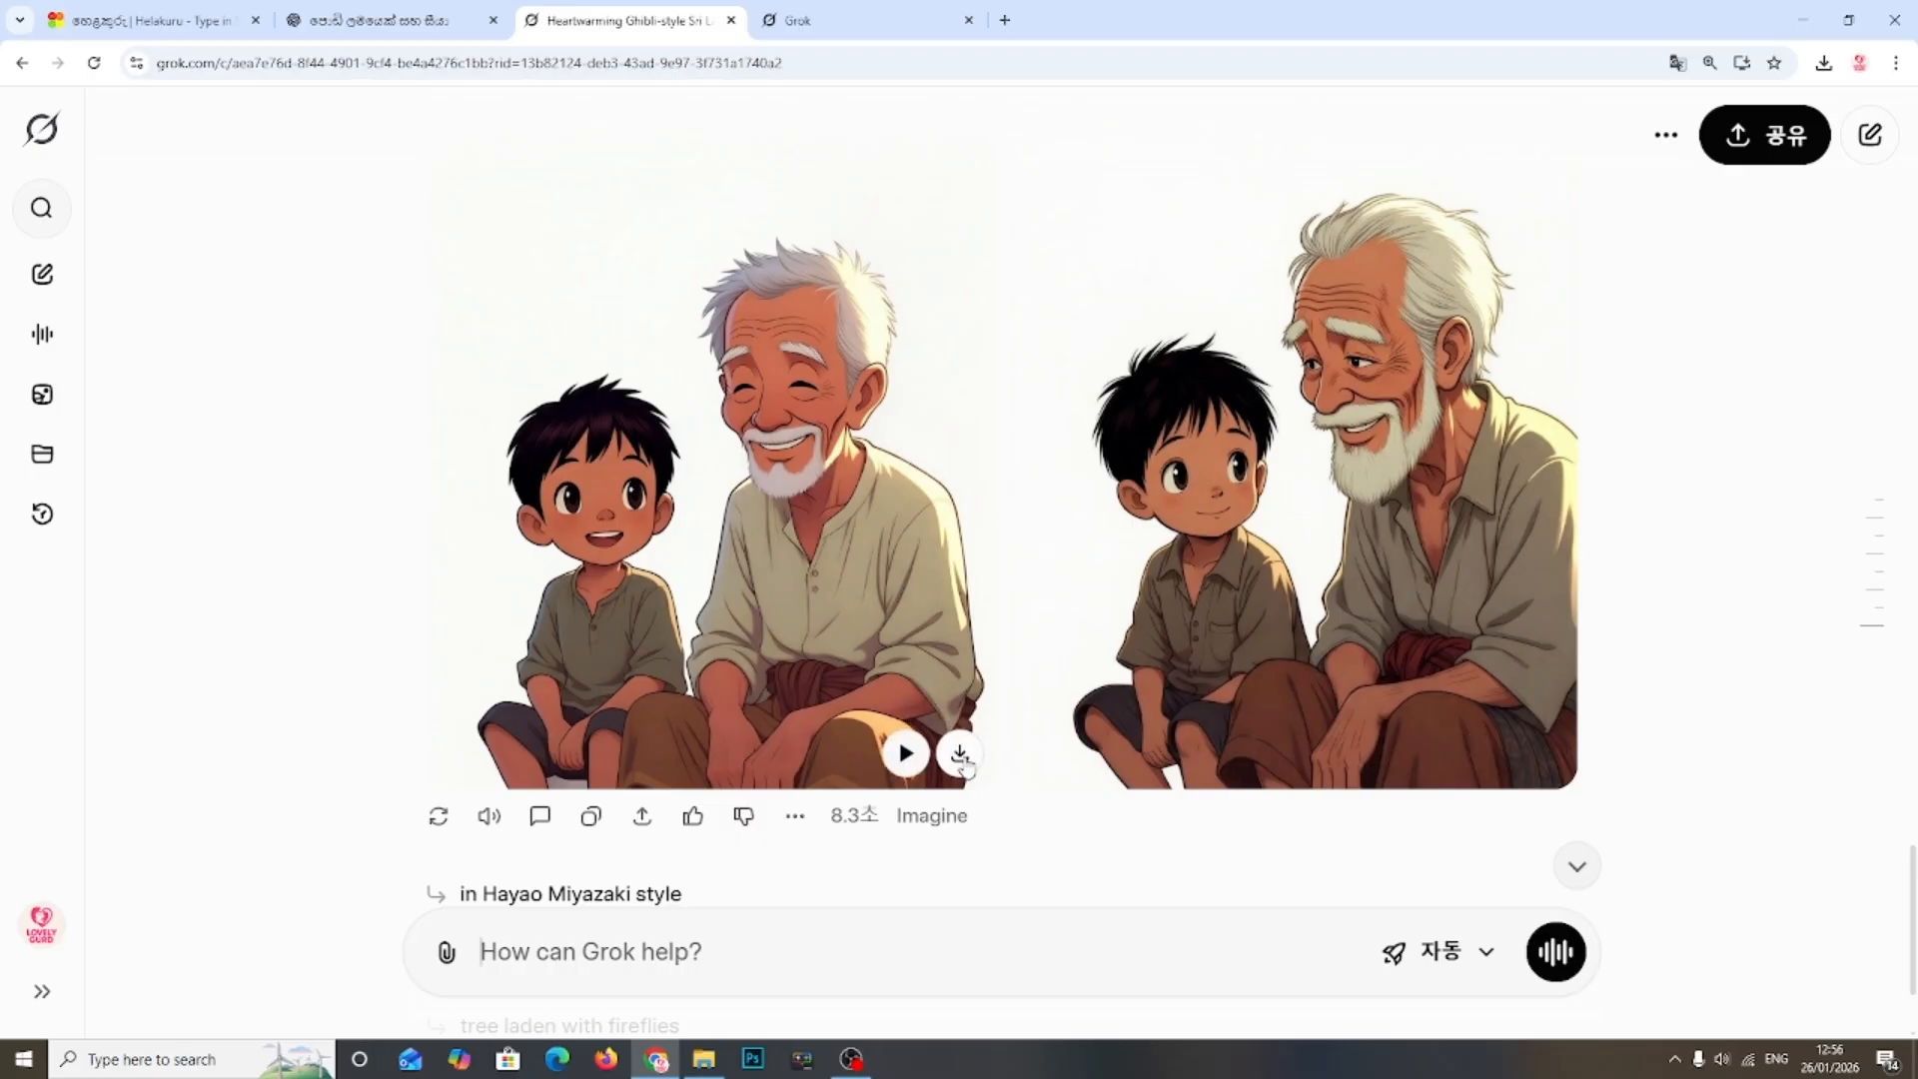
pyautogui.click(960, 754)
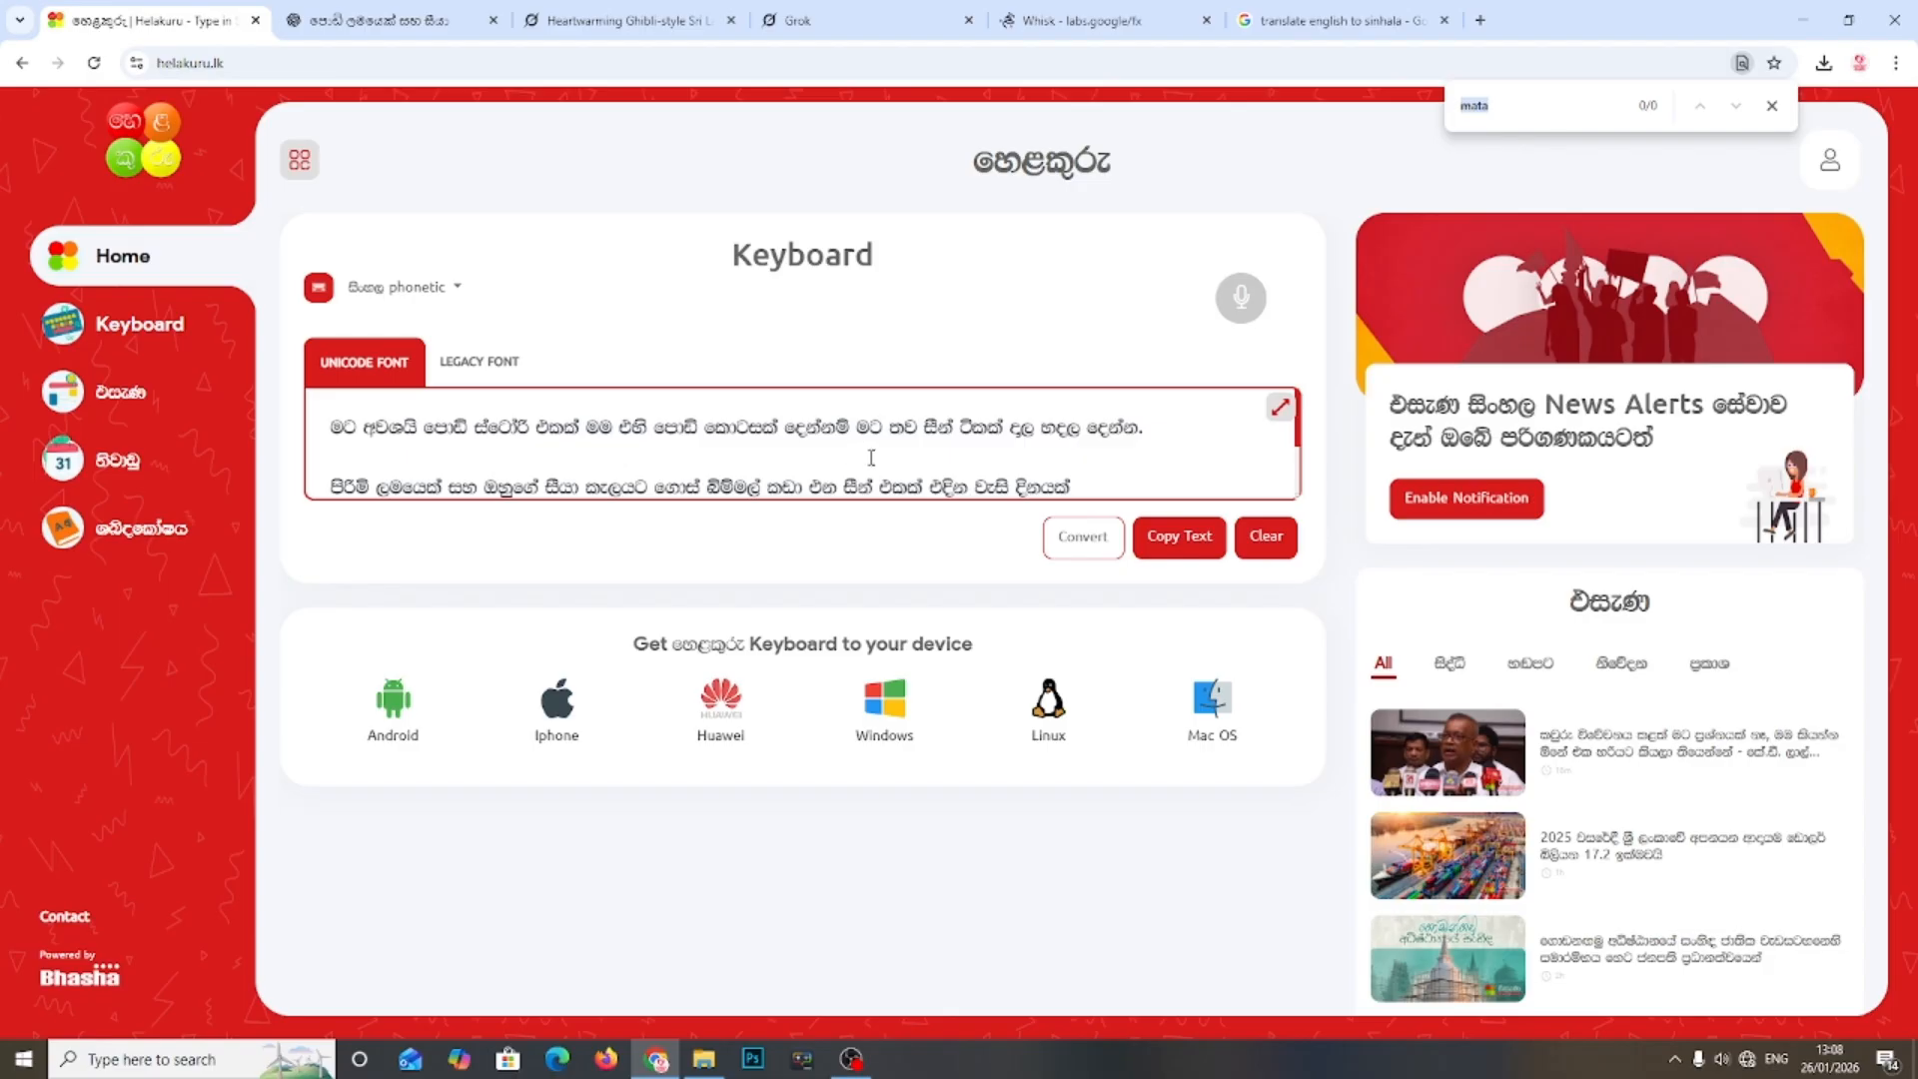
# Step: Review the Sinhala story request in Helakuru and submit the same request from the draft in the ChatGPT conversation
pyautogui.scroll(-1, 871, 458)
pyautogui.scroll(1, 868, 477)
pyautogui.scroll(-4, 768, 469)
pyautogui.scroll(4, 779, 505)
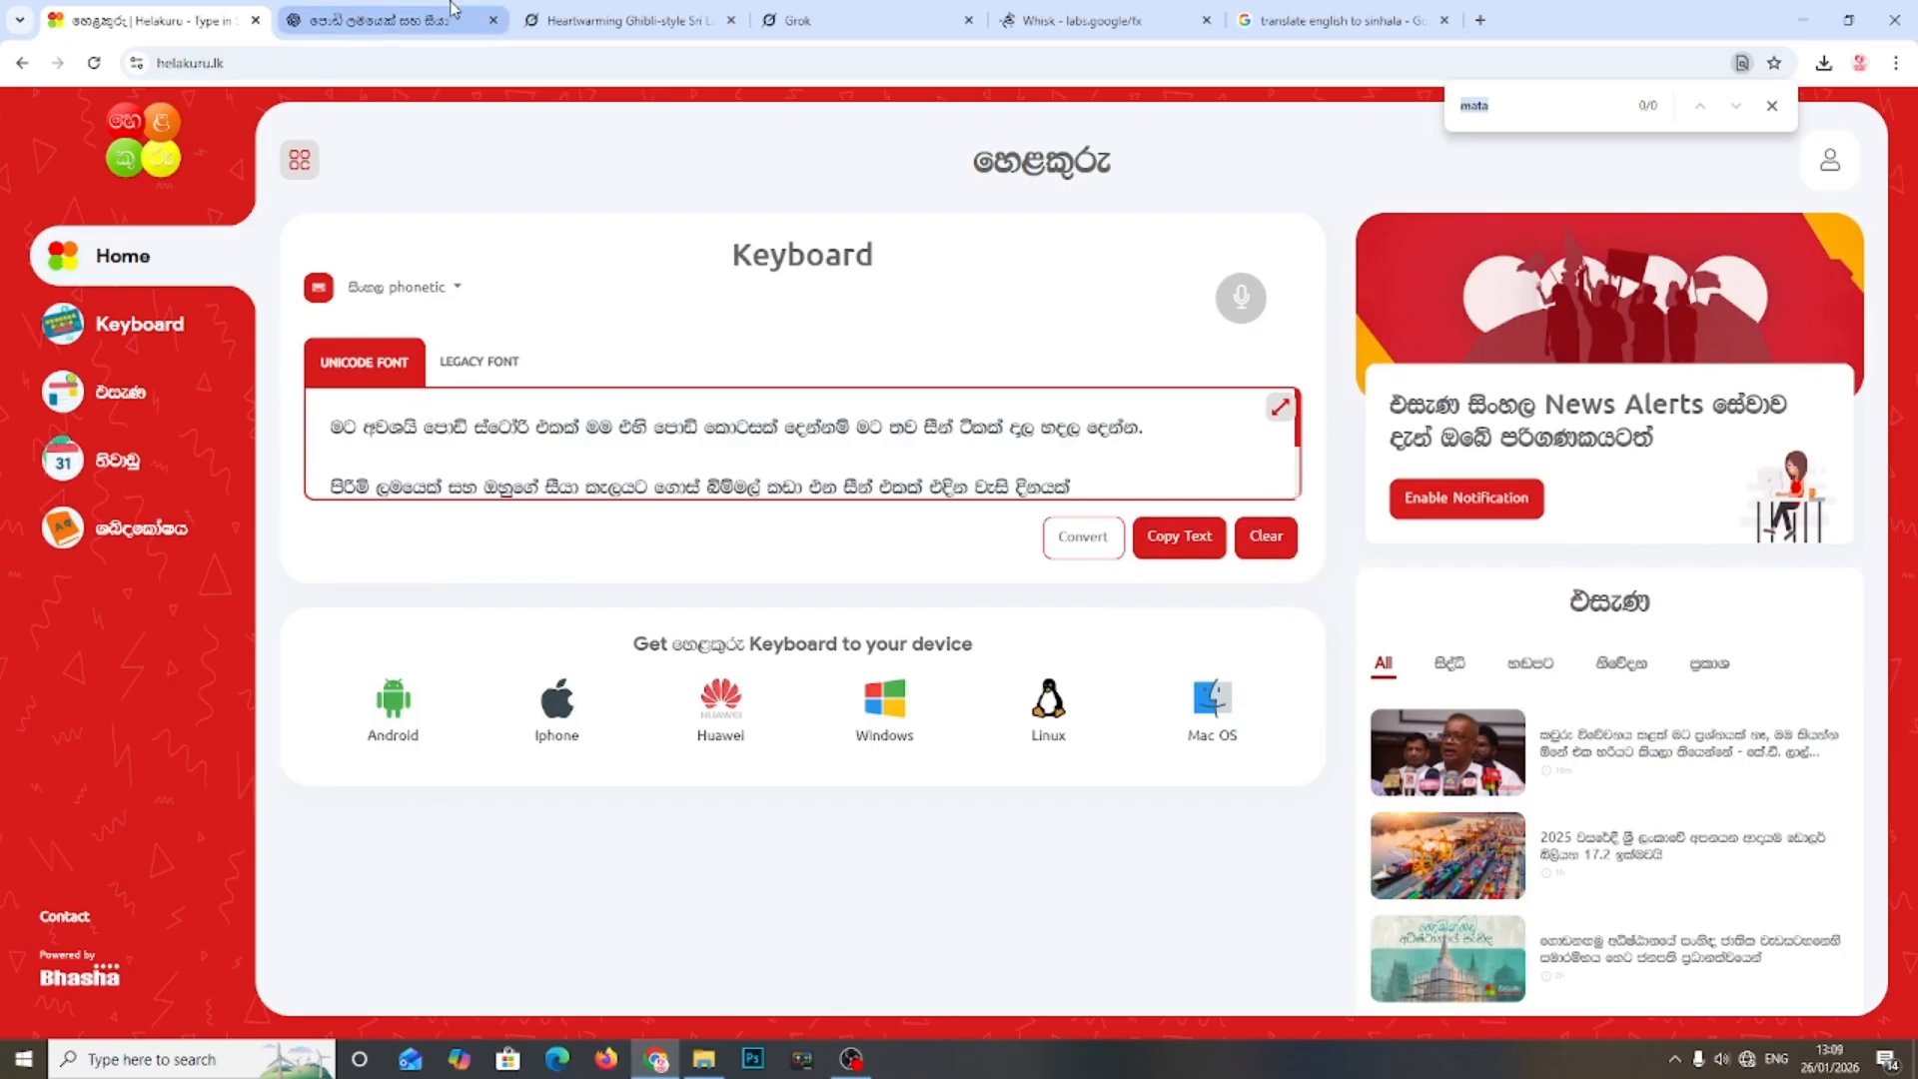
pyautogui.click(379, 20)
pyautogui.scroll(-2, 986, 930)
pyautogui.click(1099, 924)
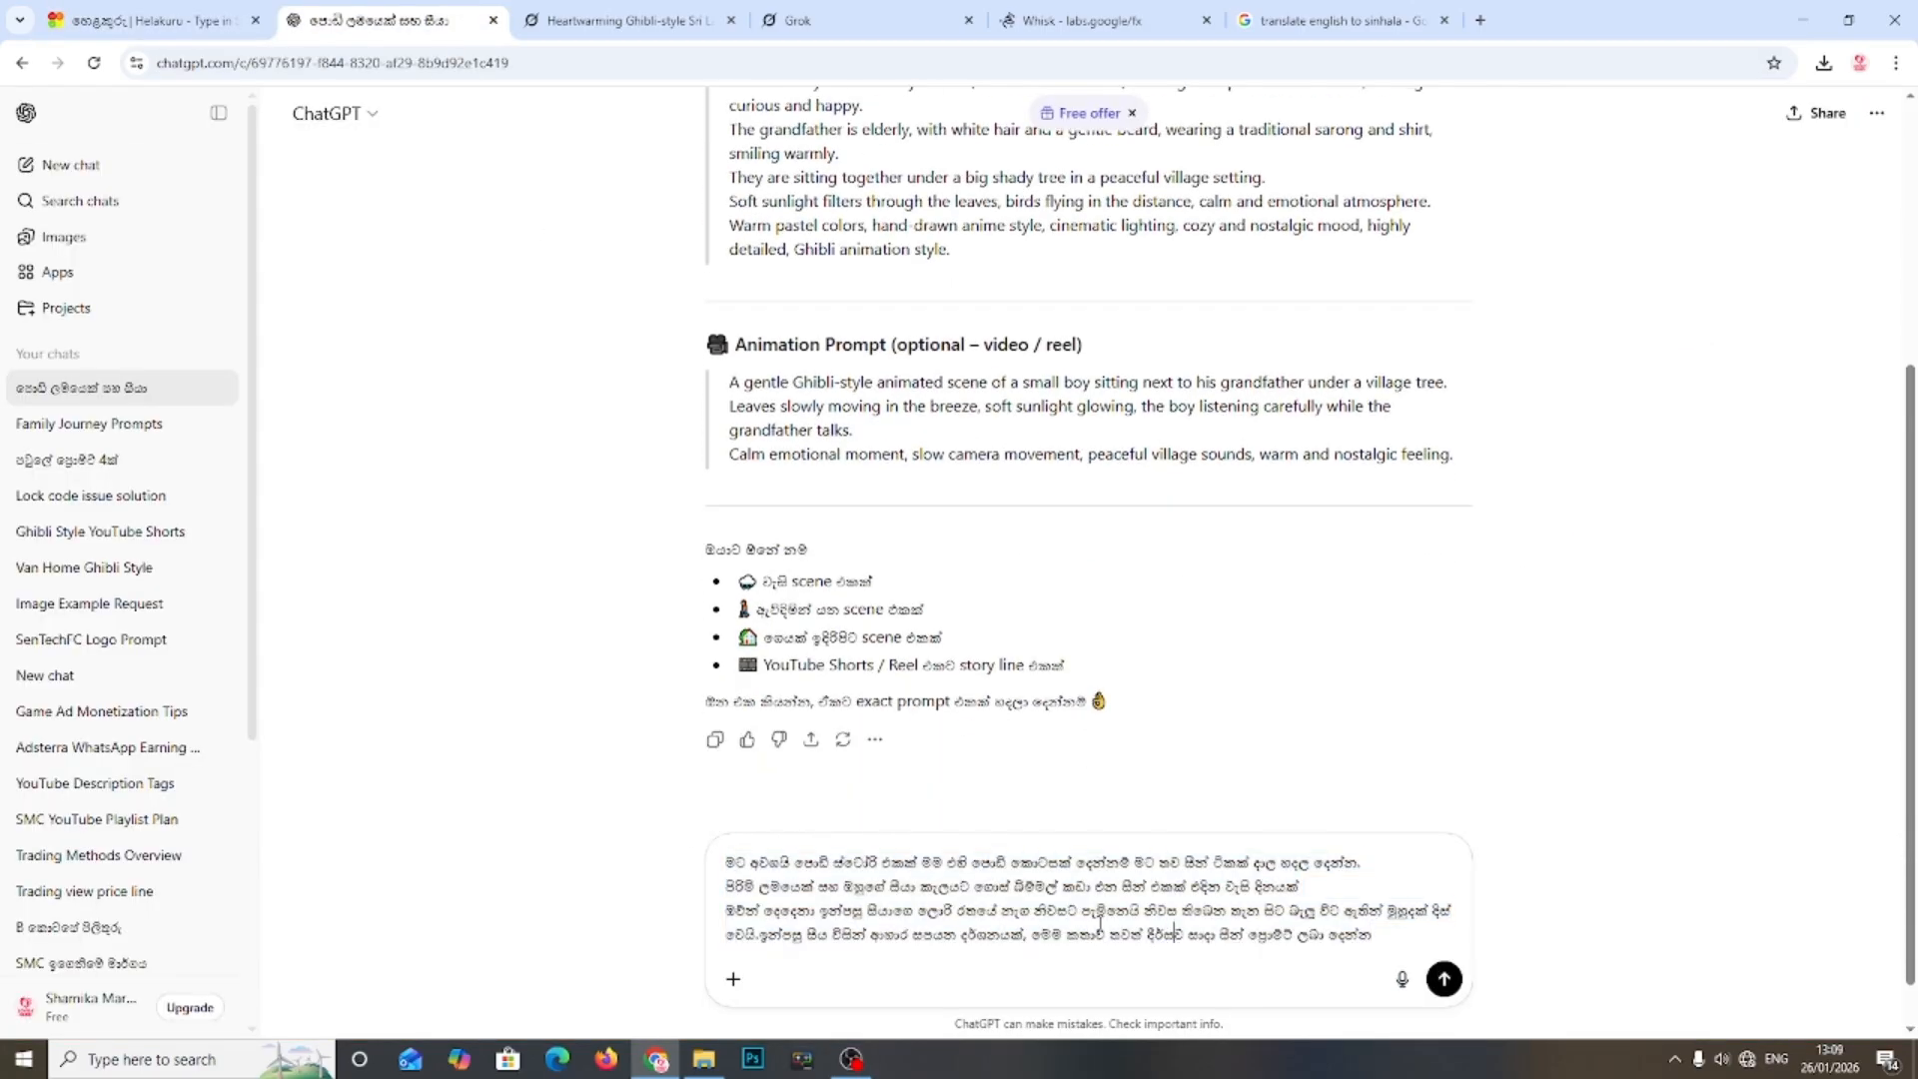
pyautogui.moveTo(748, 861); pyautogui.dragTo(811, 886)
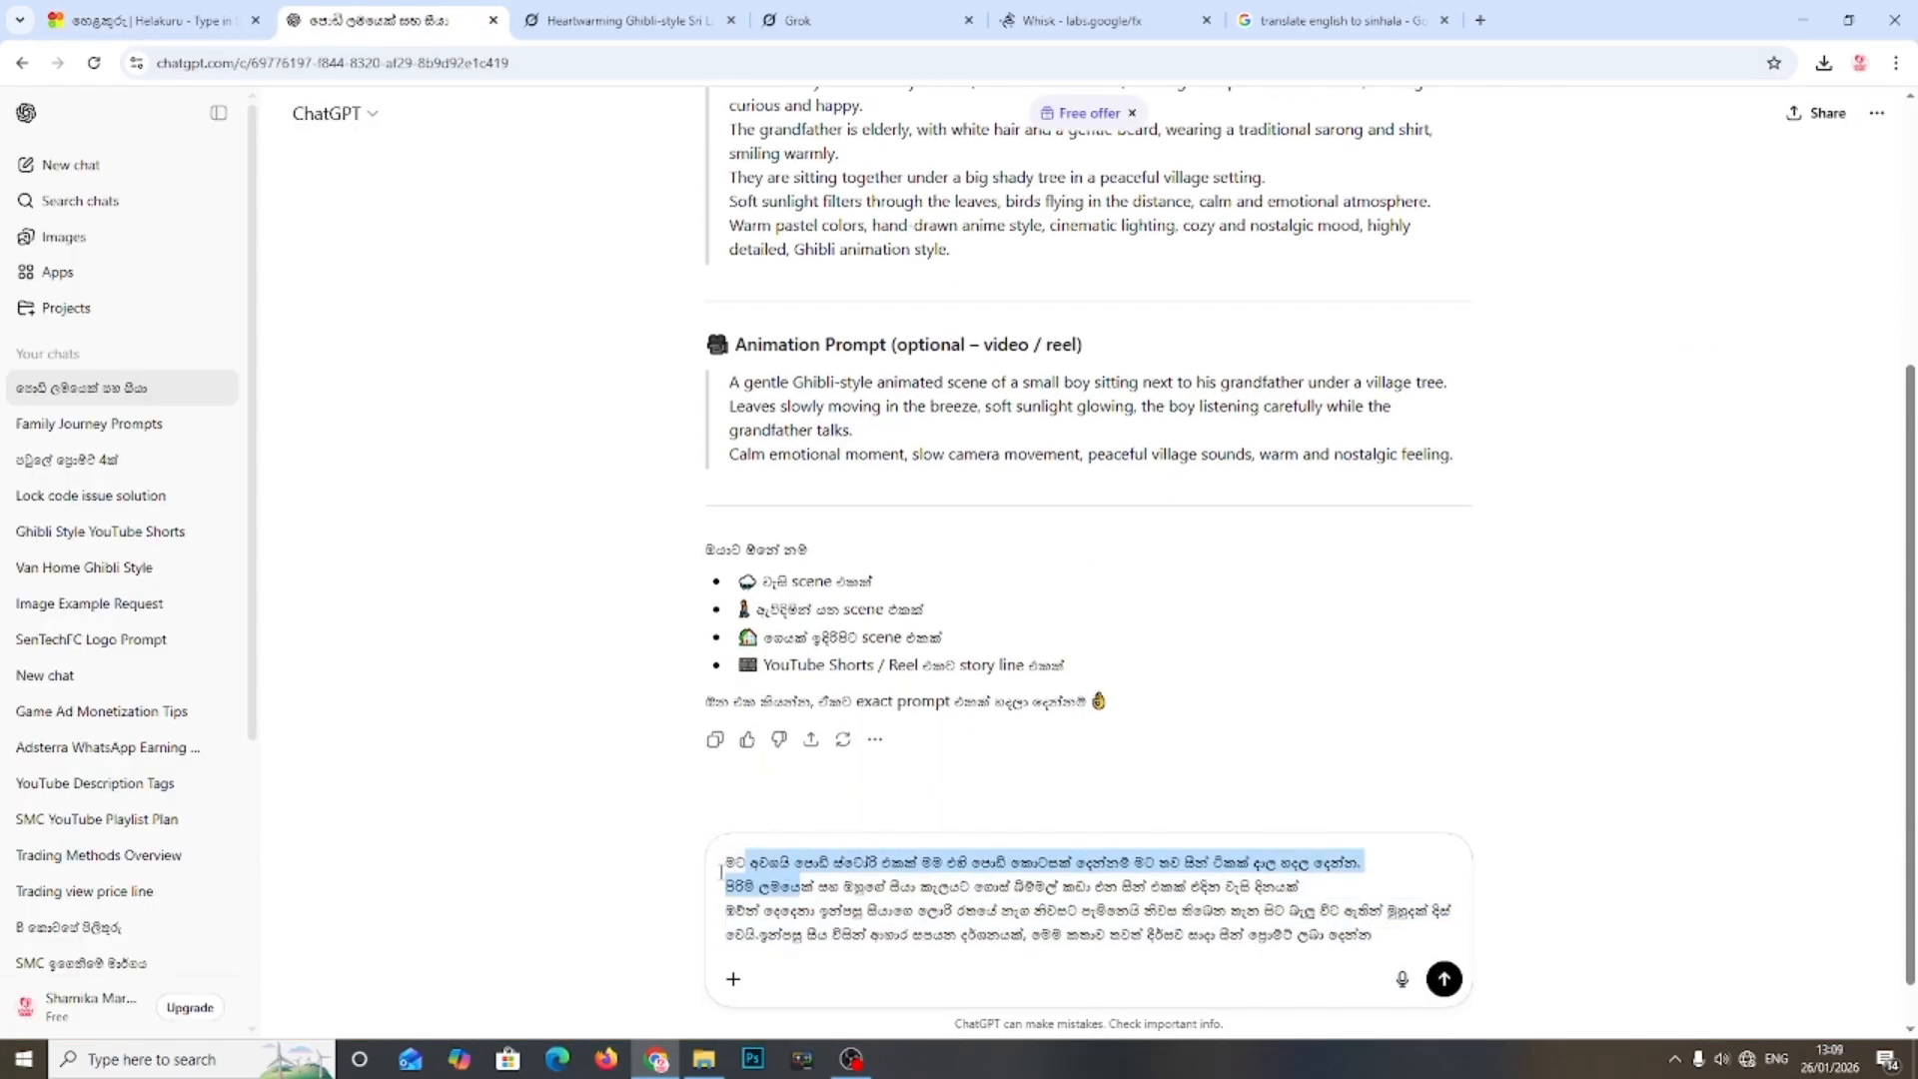
pyautogui.click(885, 886)
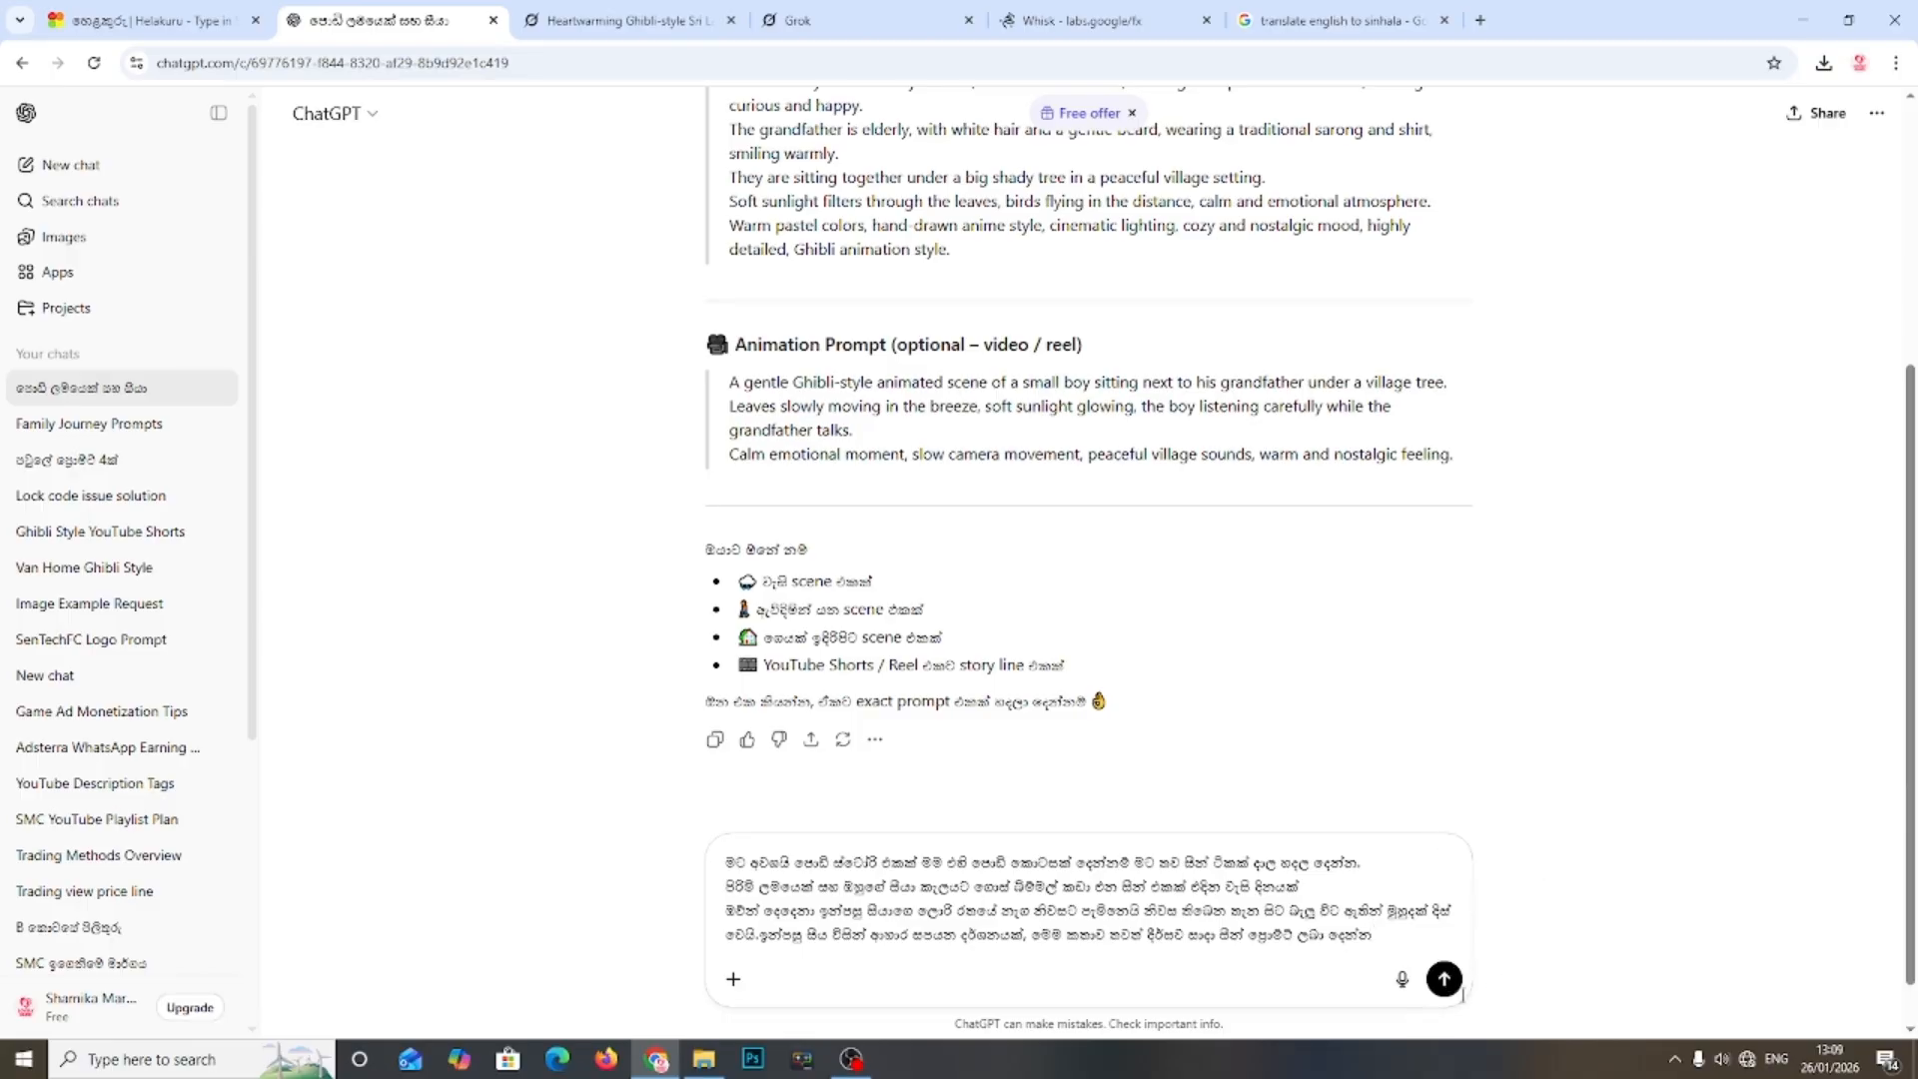
pyautogui.click(1444, 979)
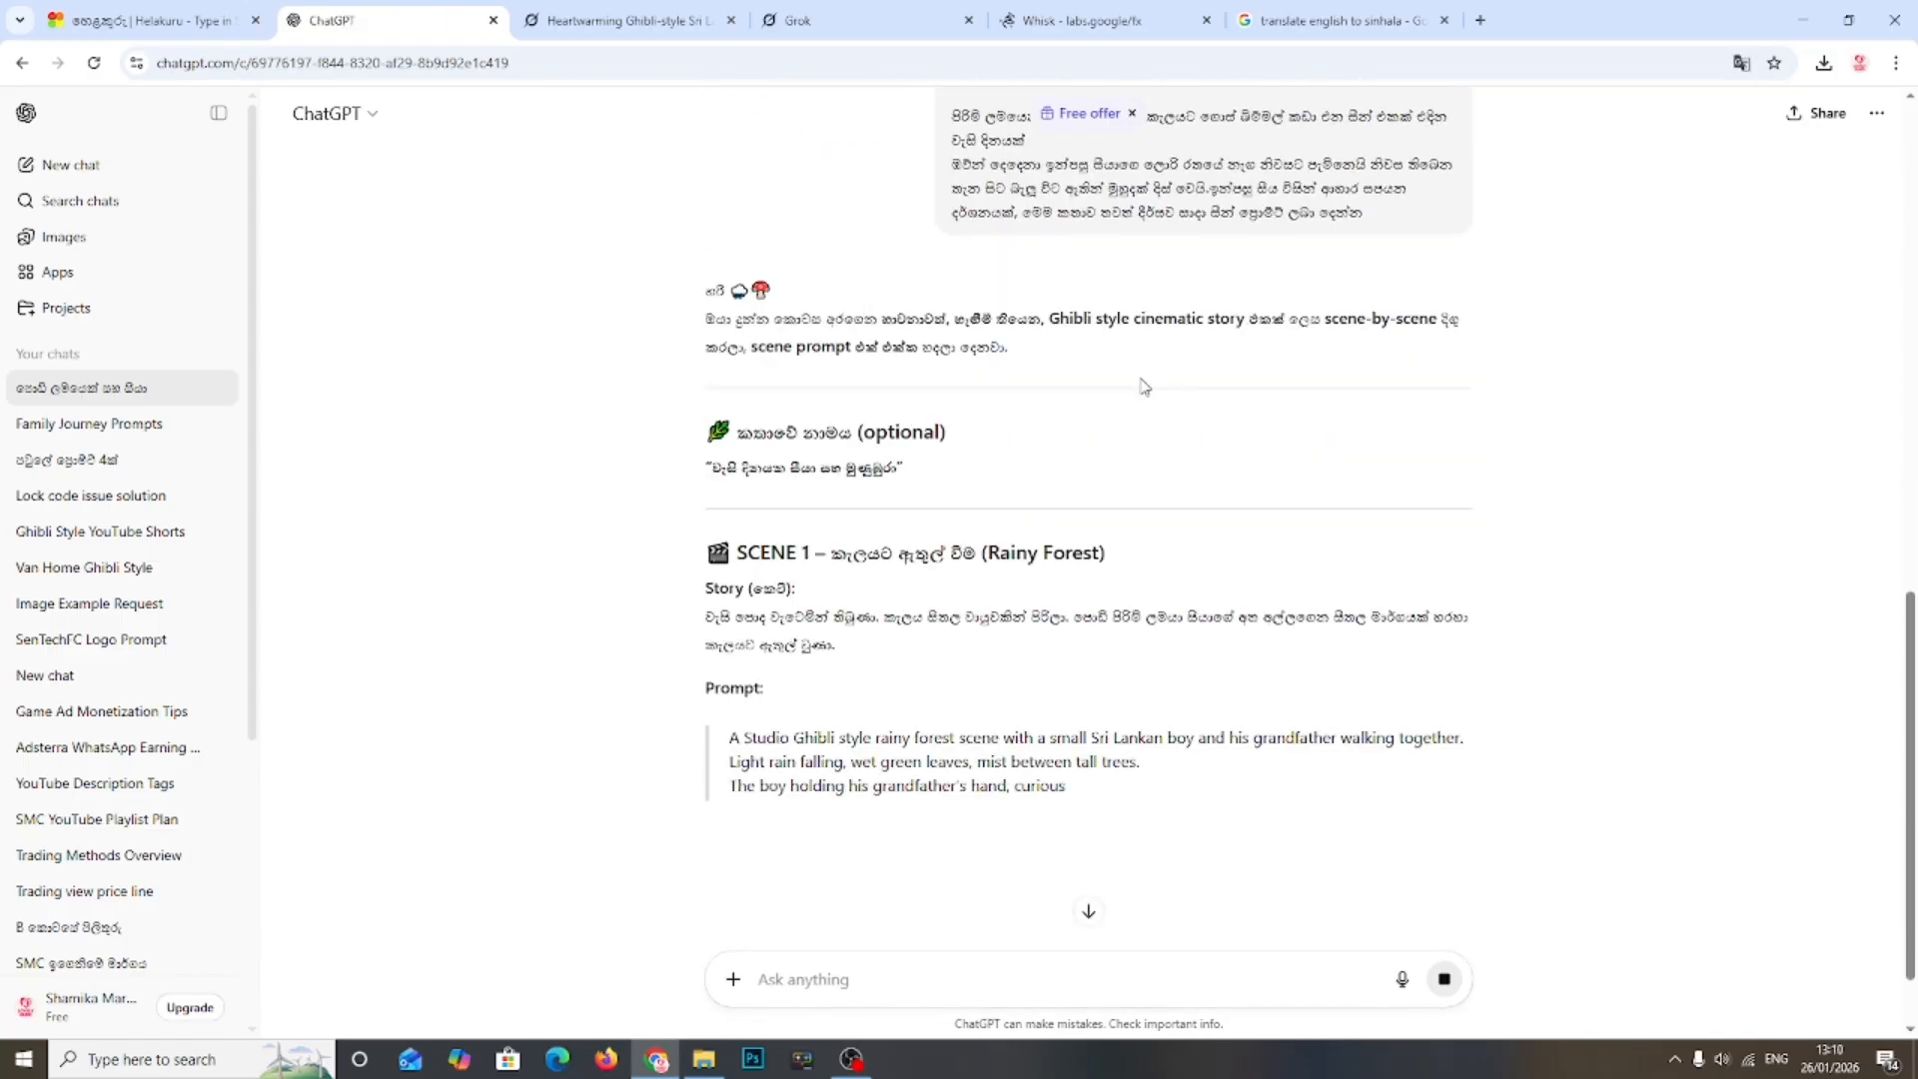
# Step: Read through ChatGPT's scene-by-scene story and the image prompt given for each scene
pyautogui.scroll(-3, 1138, 450)
pyautogui.scroll(-15, 1127, 485)
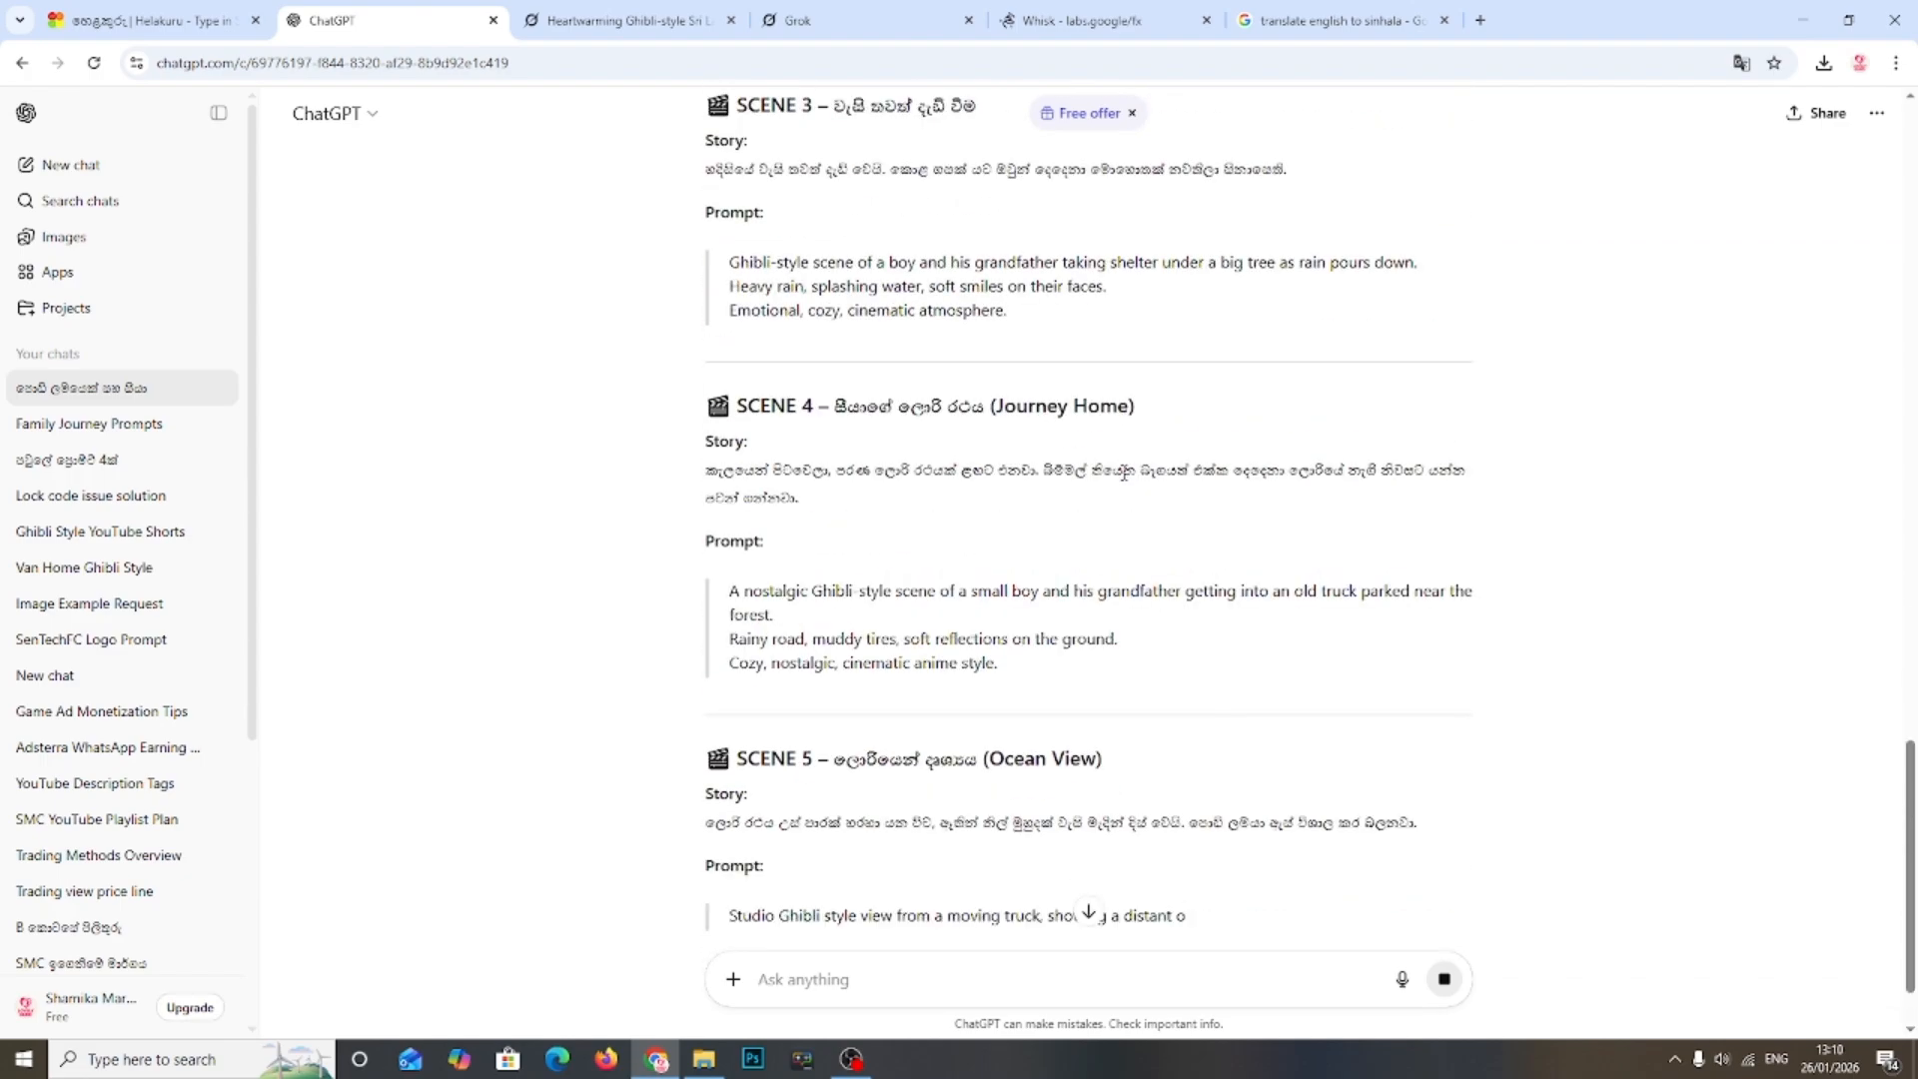
pyautogui.scroll(-7, 1109, 499)
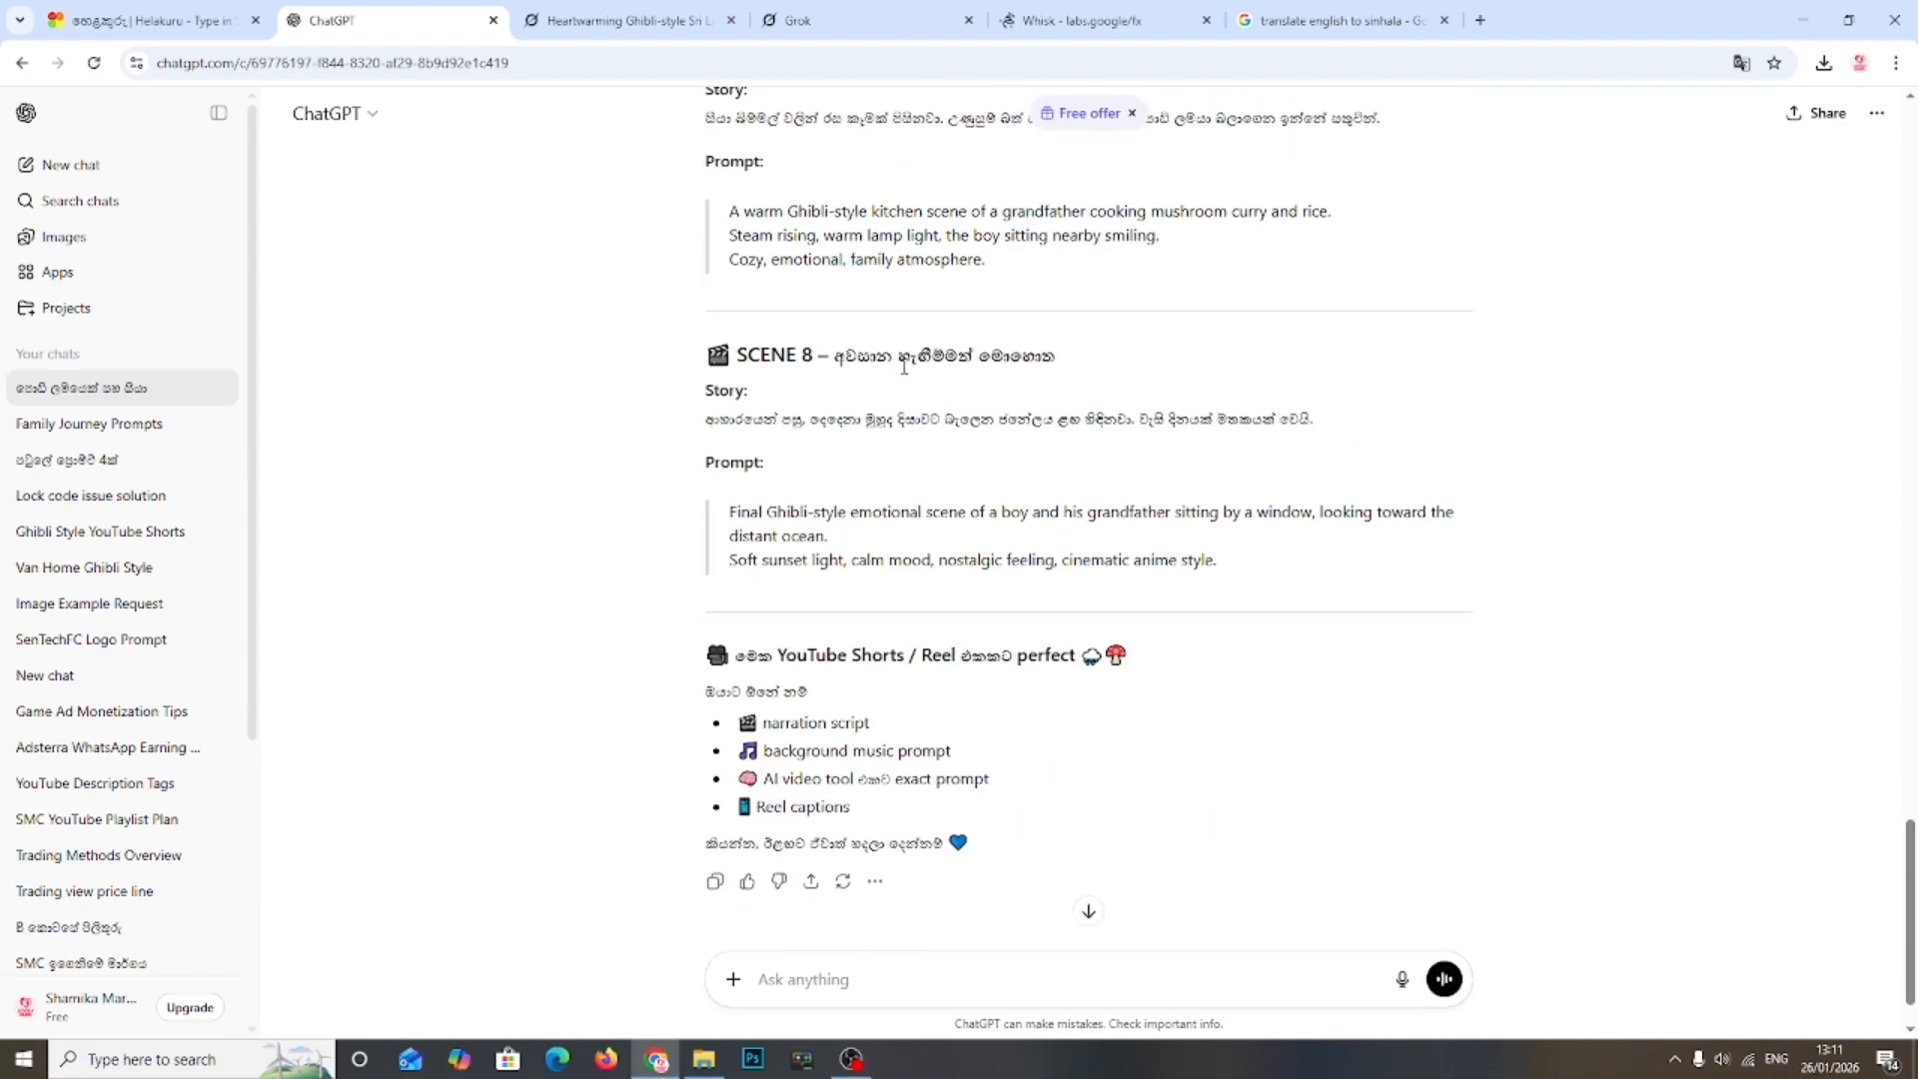
pyautogui.scroll(14, 1098, 434)
pyautogui.scroll(10, 1089, 435)
pyautogui.scroll(-1, 1082, 440)
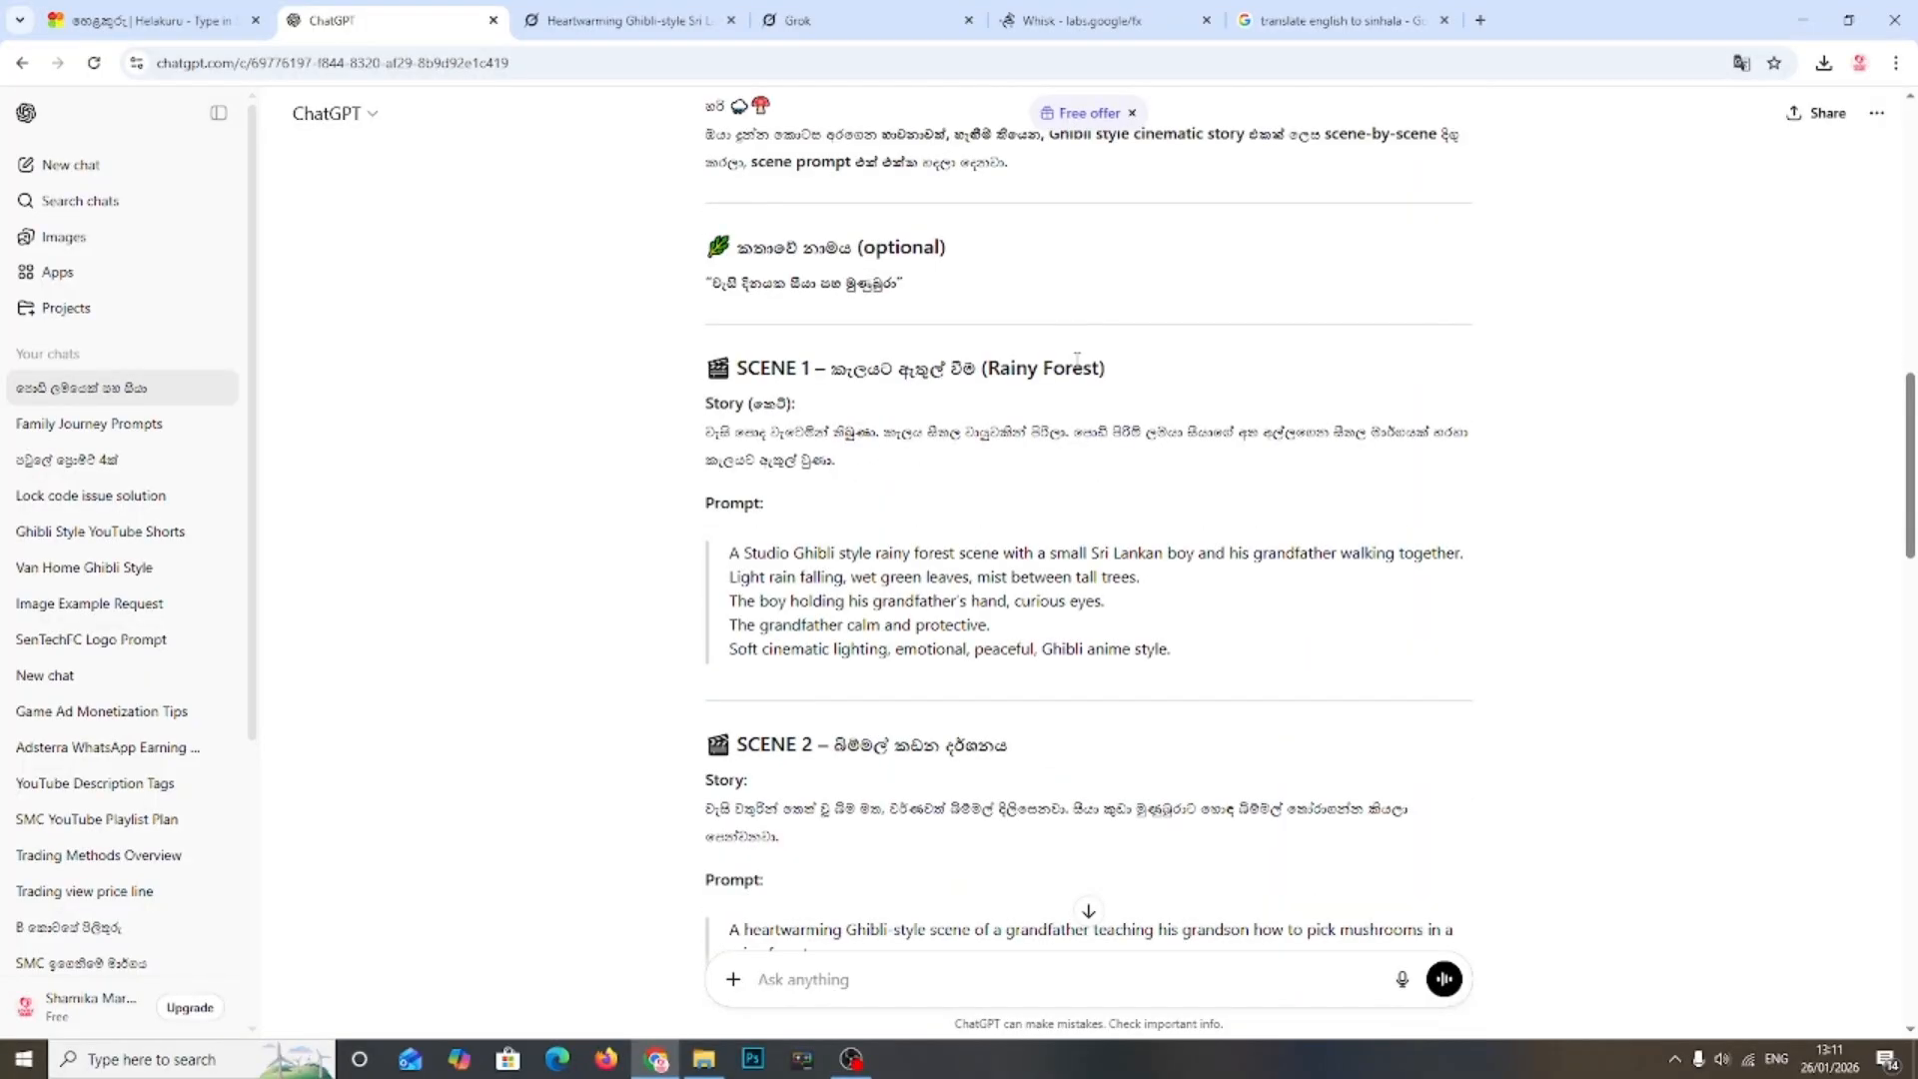
pyautogui.scroll(-6, 1075, 360)
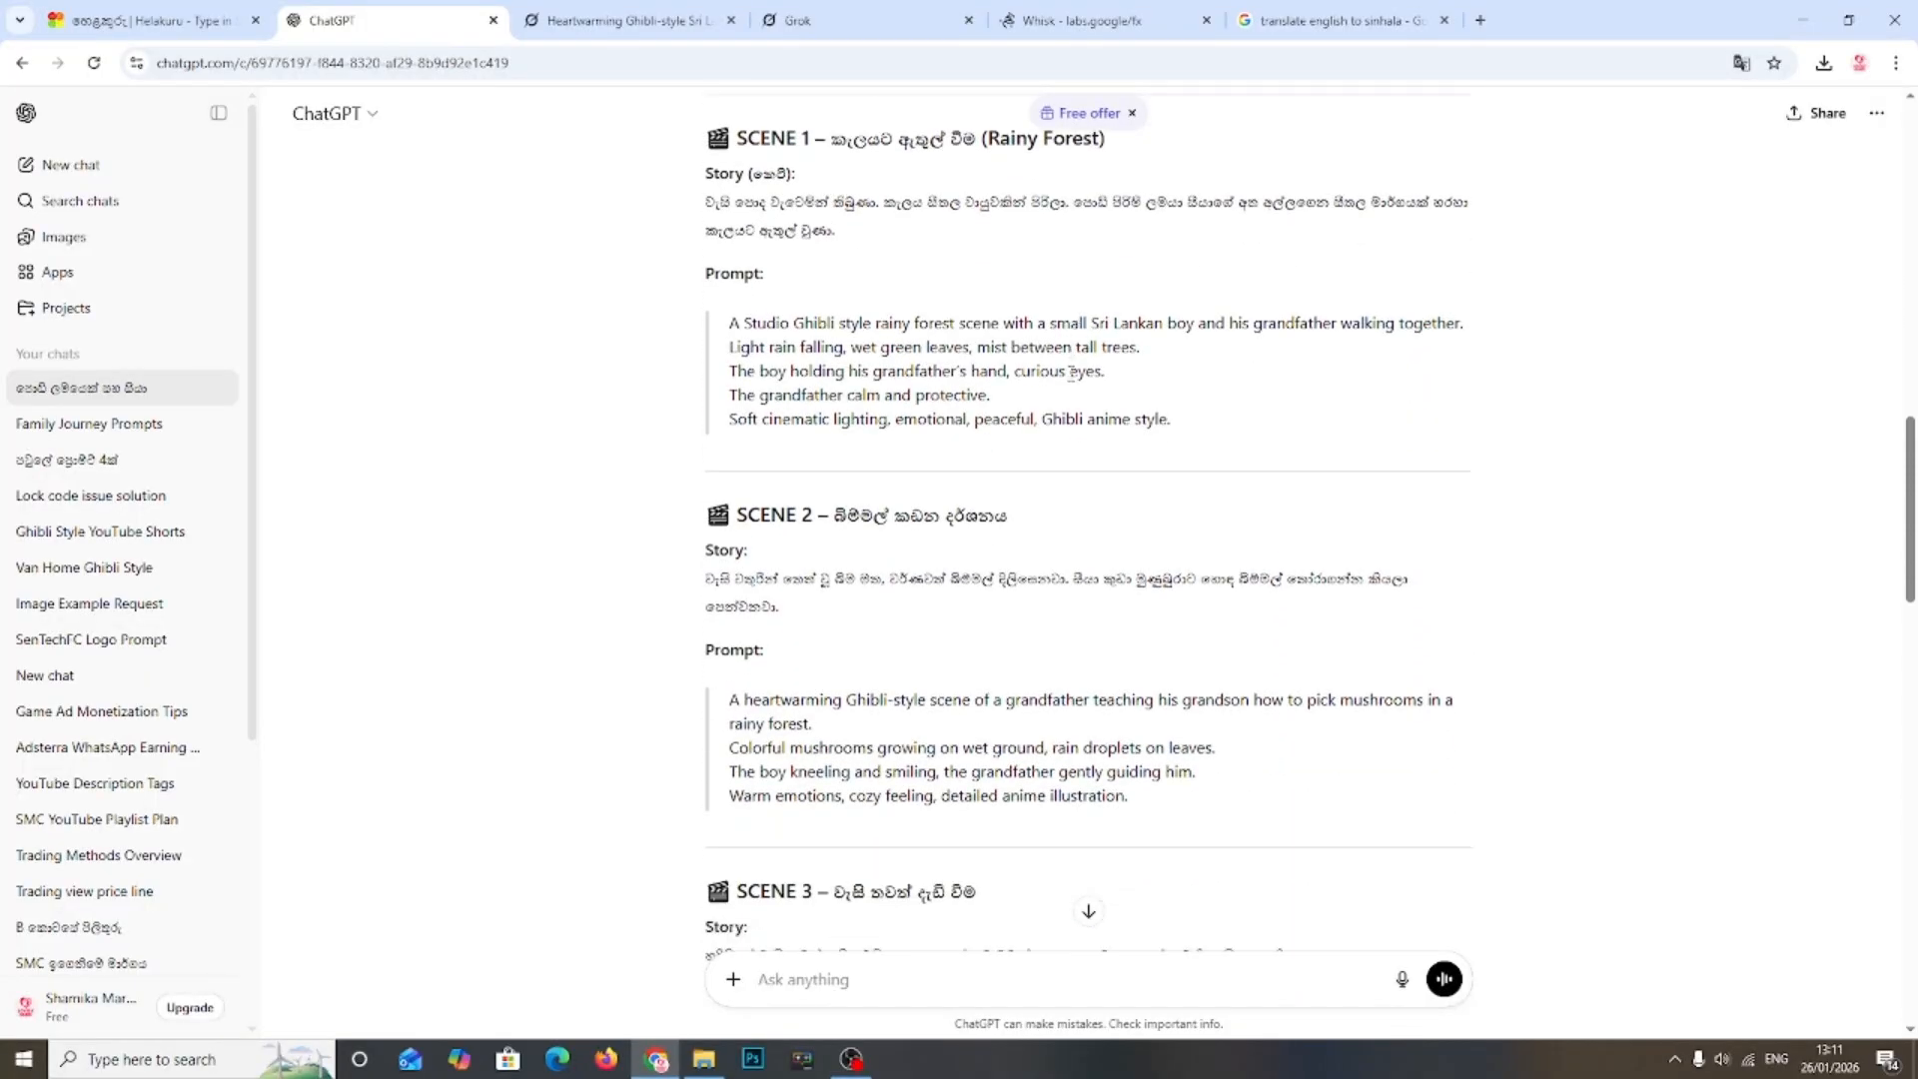
pyautogui.scroll(-10, 1063, 385)
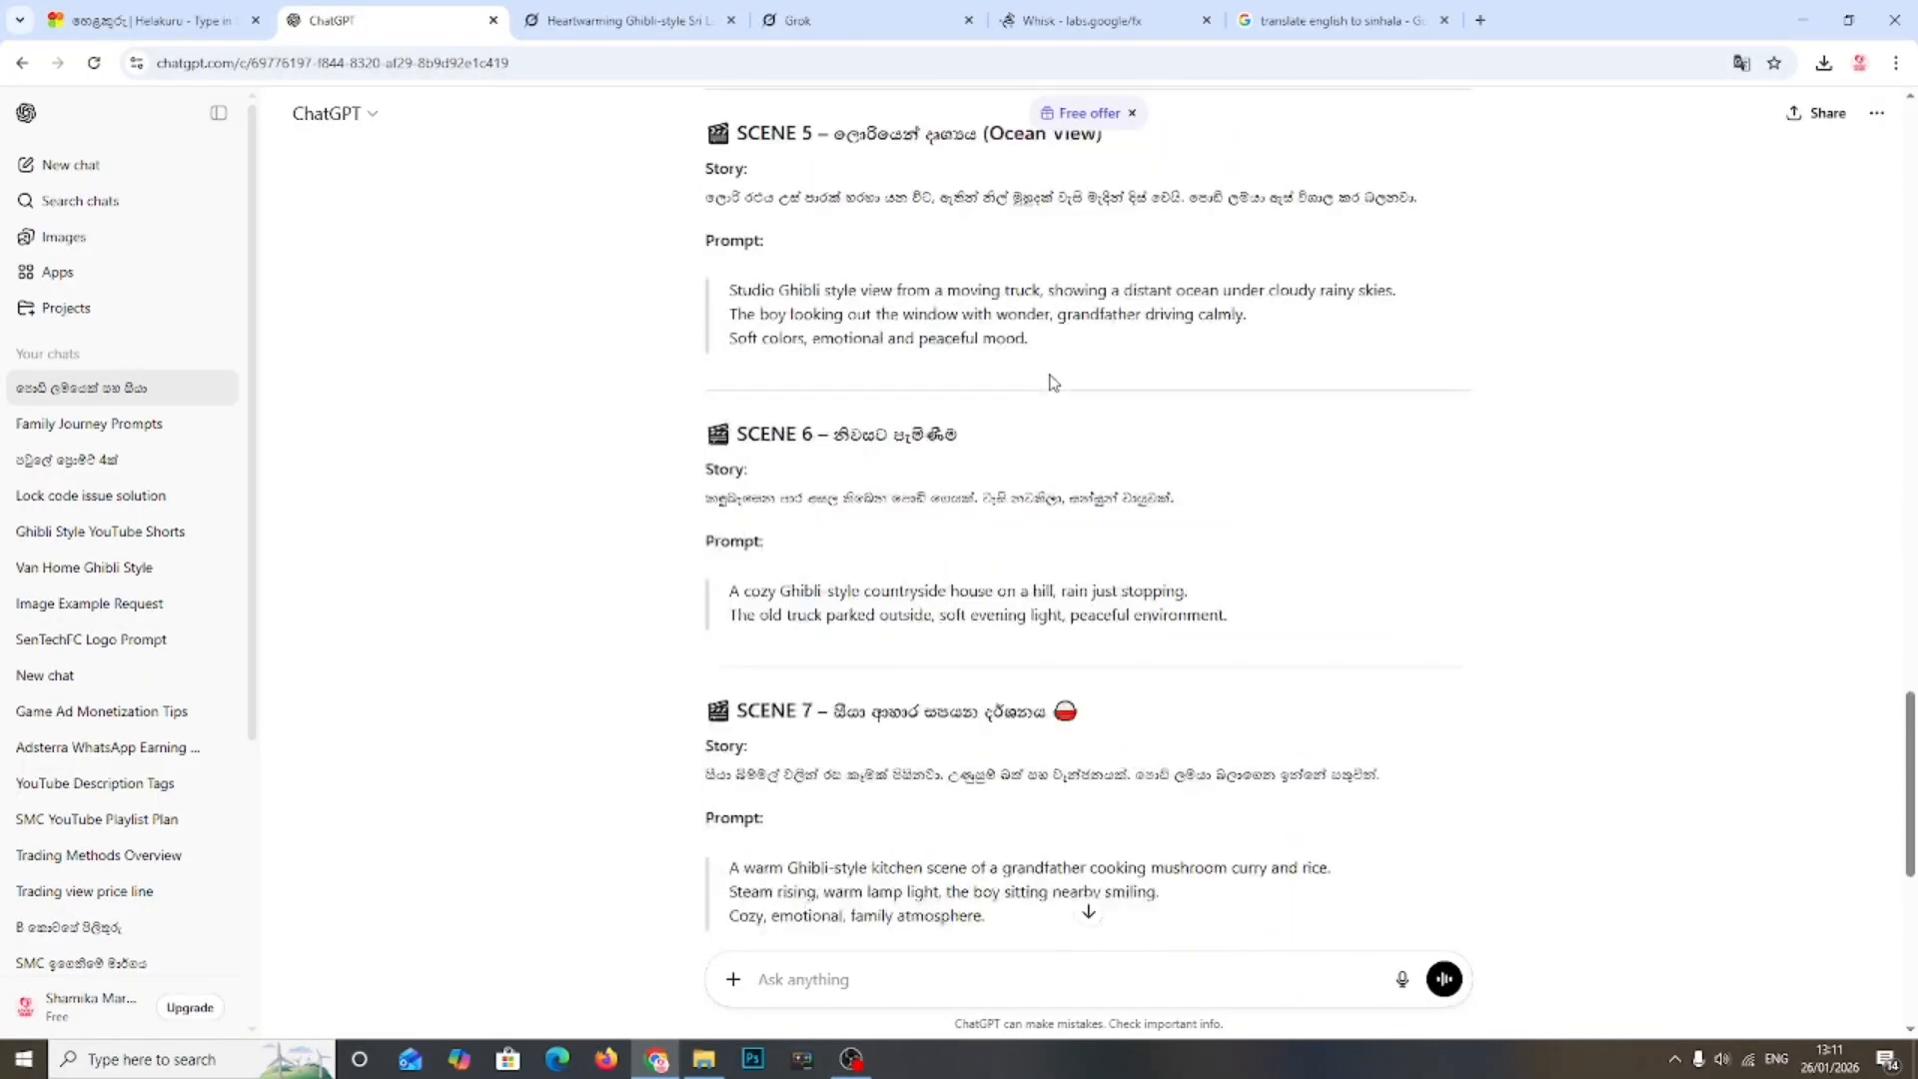
pyautogui.scroll(4, 1048, 299)
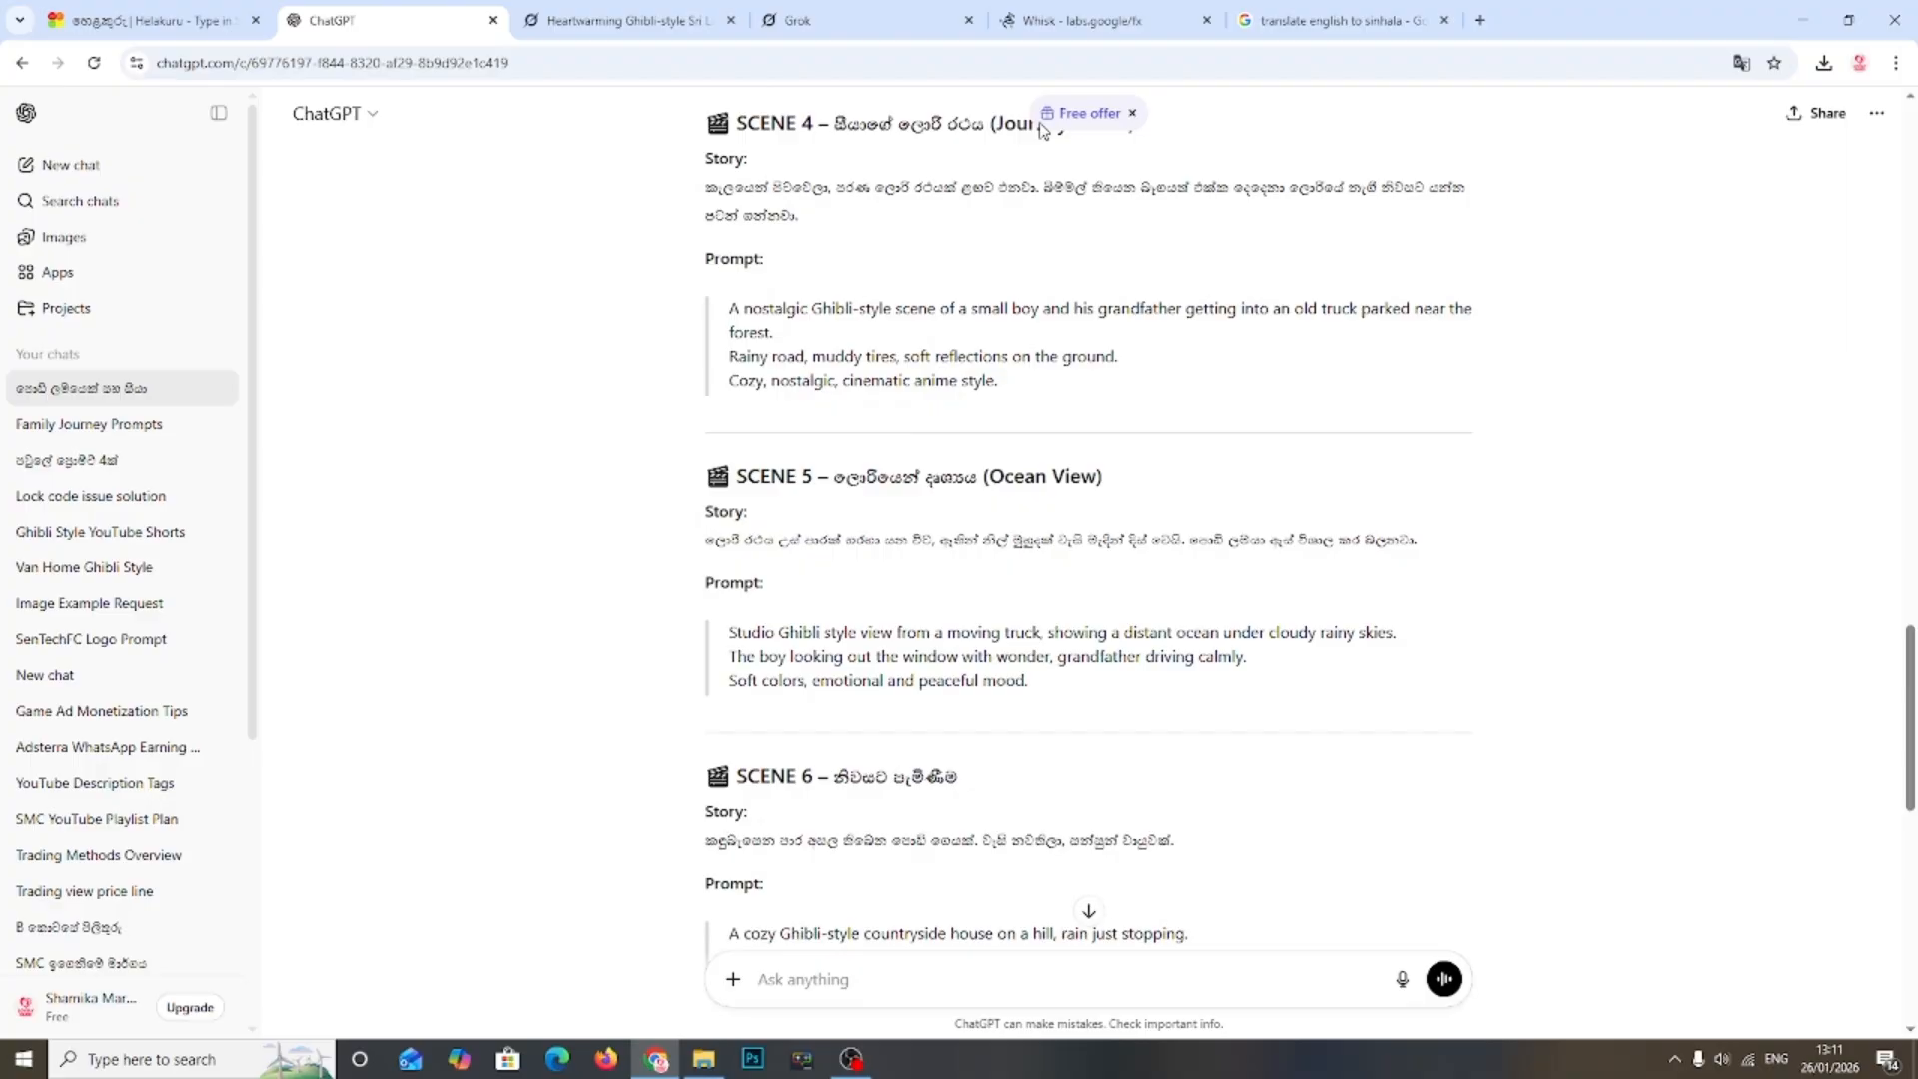
# Step: Switch to Whisk and upload the smiling grandfather and boy image from the Downloads folder as the subject
pyautogui.click(1082, 17)
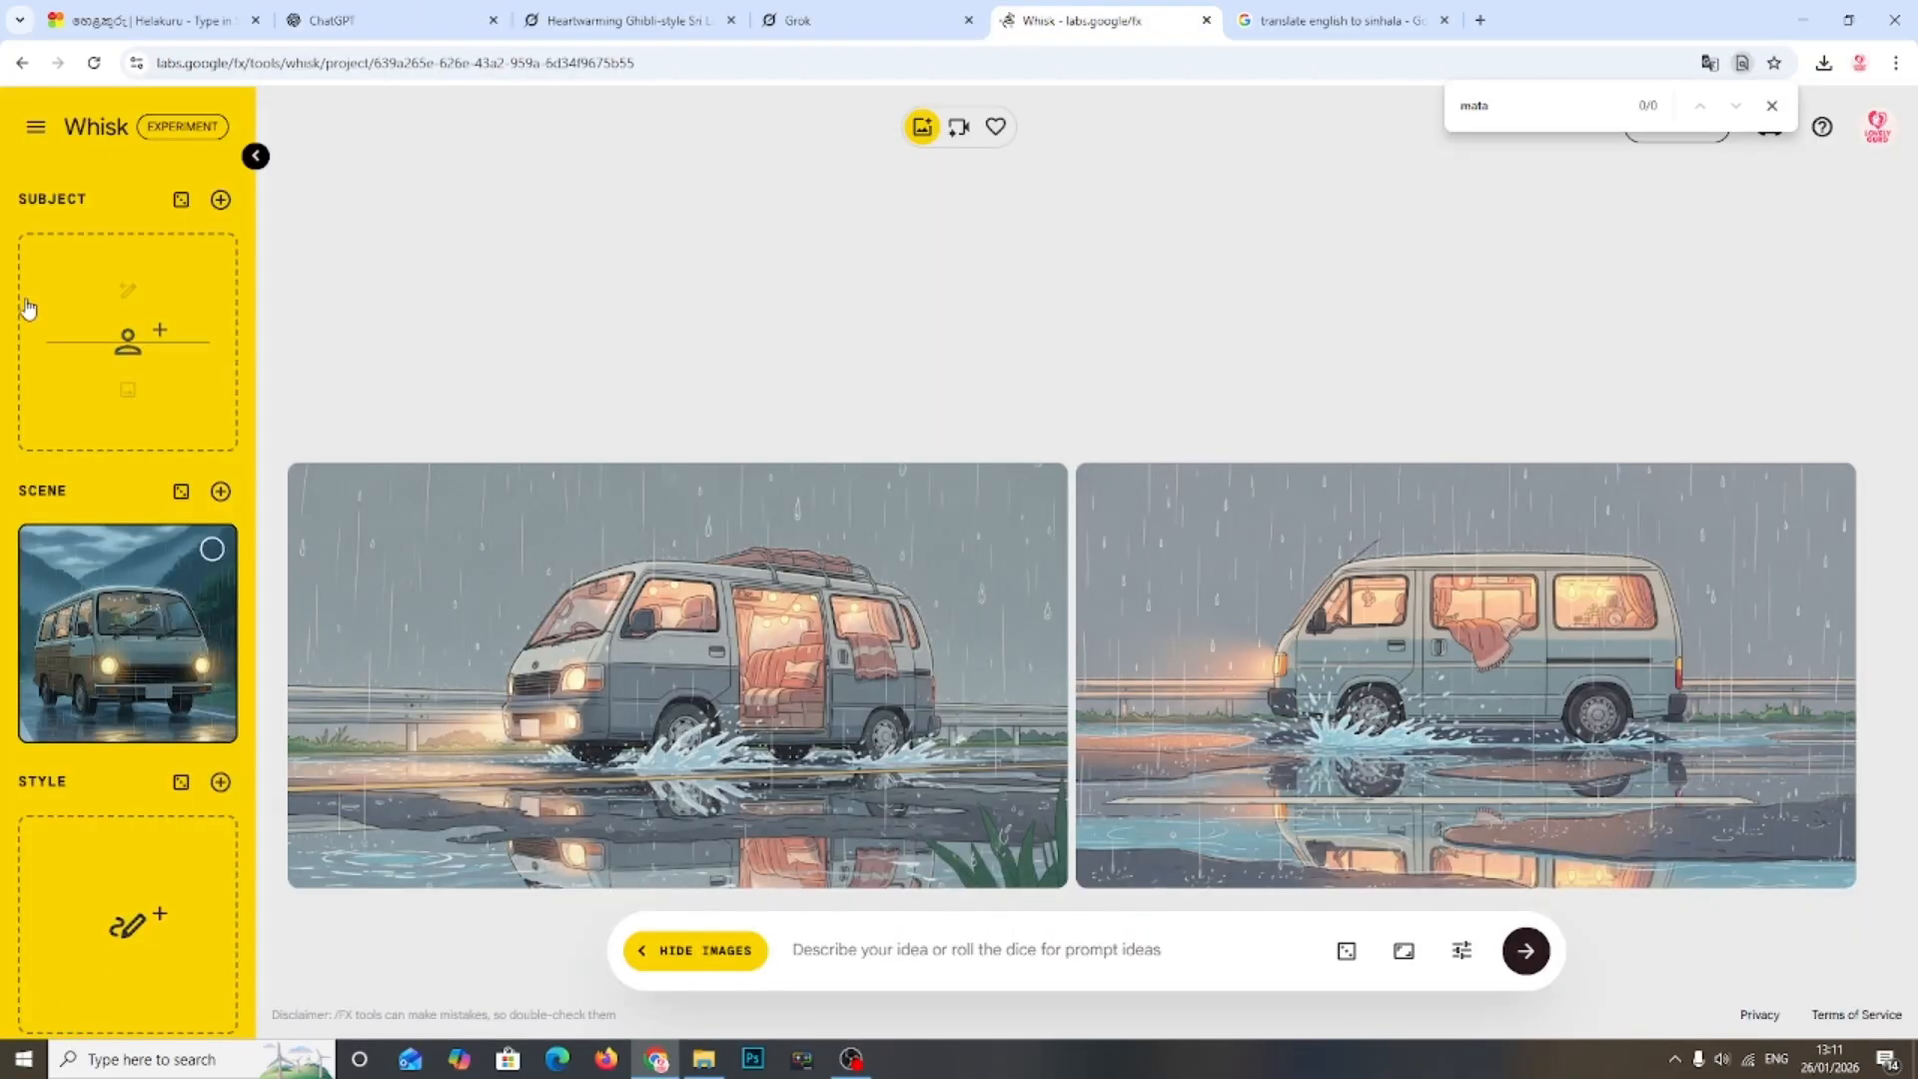
pyautogui.click(1771, 106)
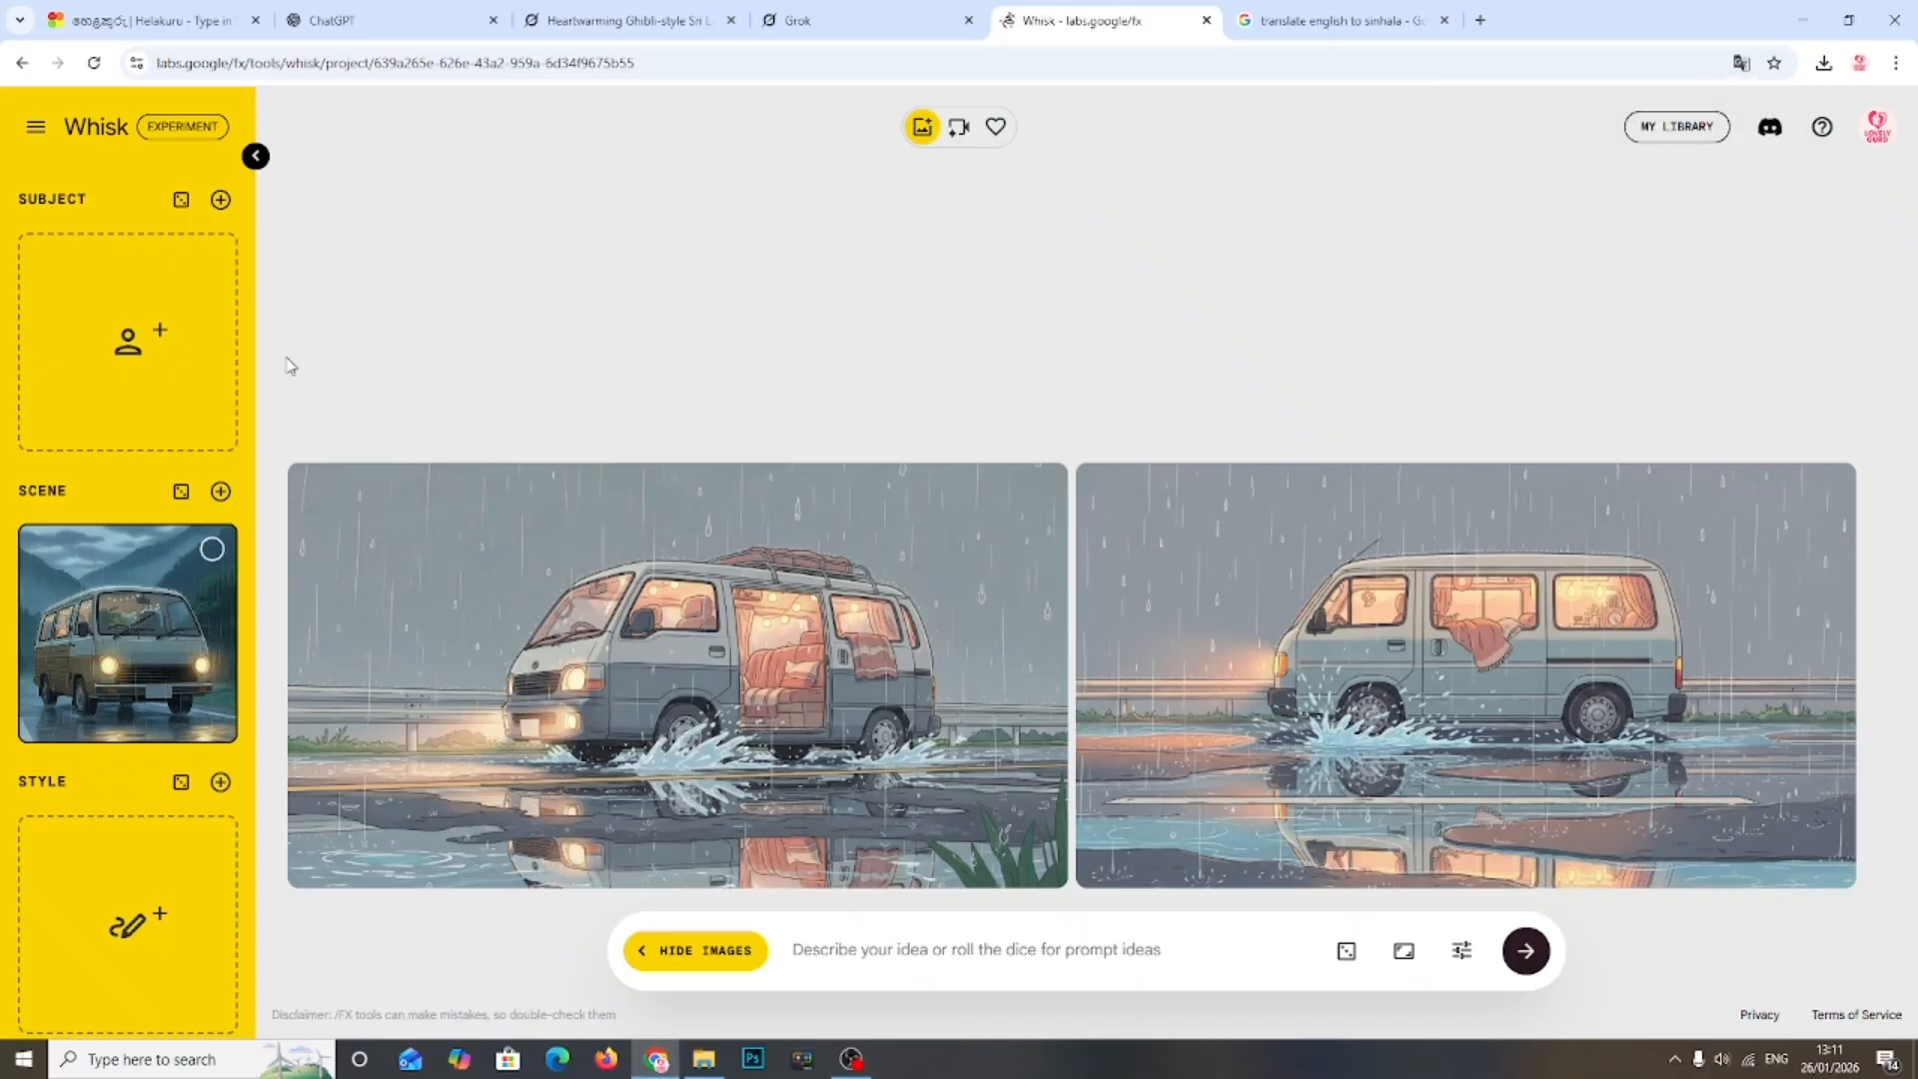
pyautogui.moveTo(6, 205); pyautogui.dragTo(98, 203)
pyautogui.moveTo(196, 260)
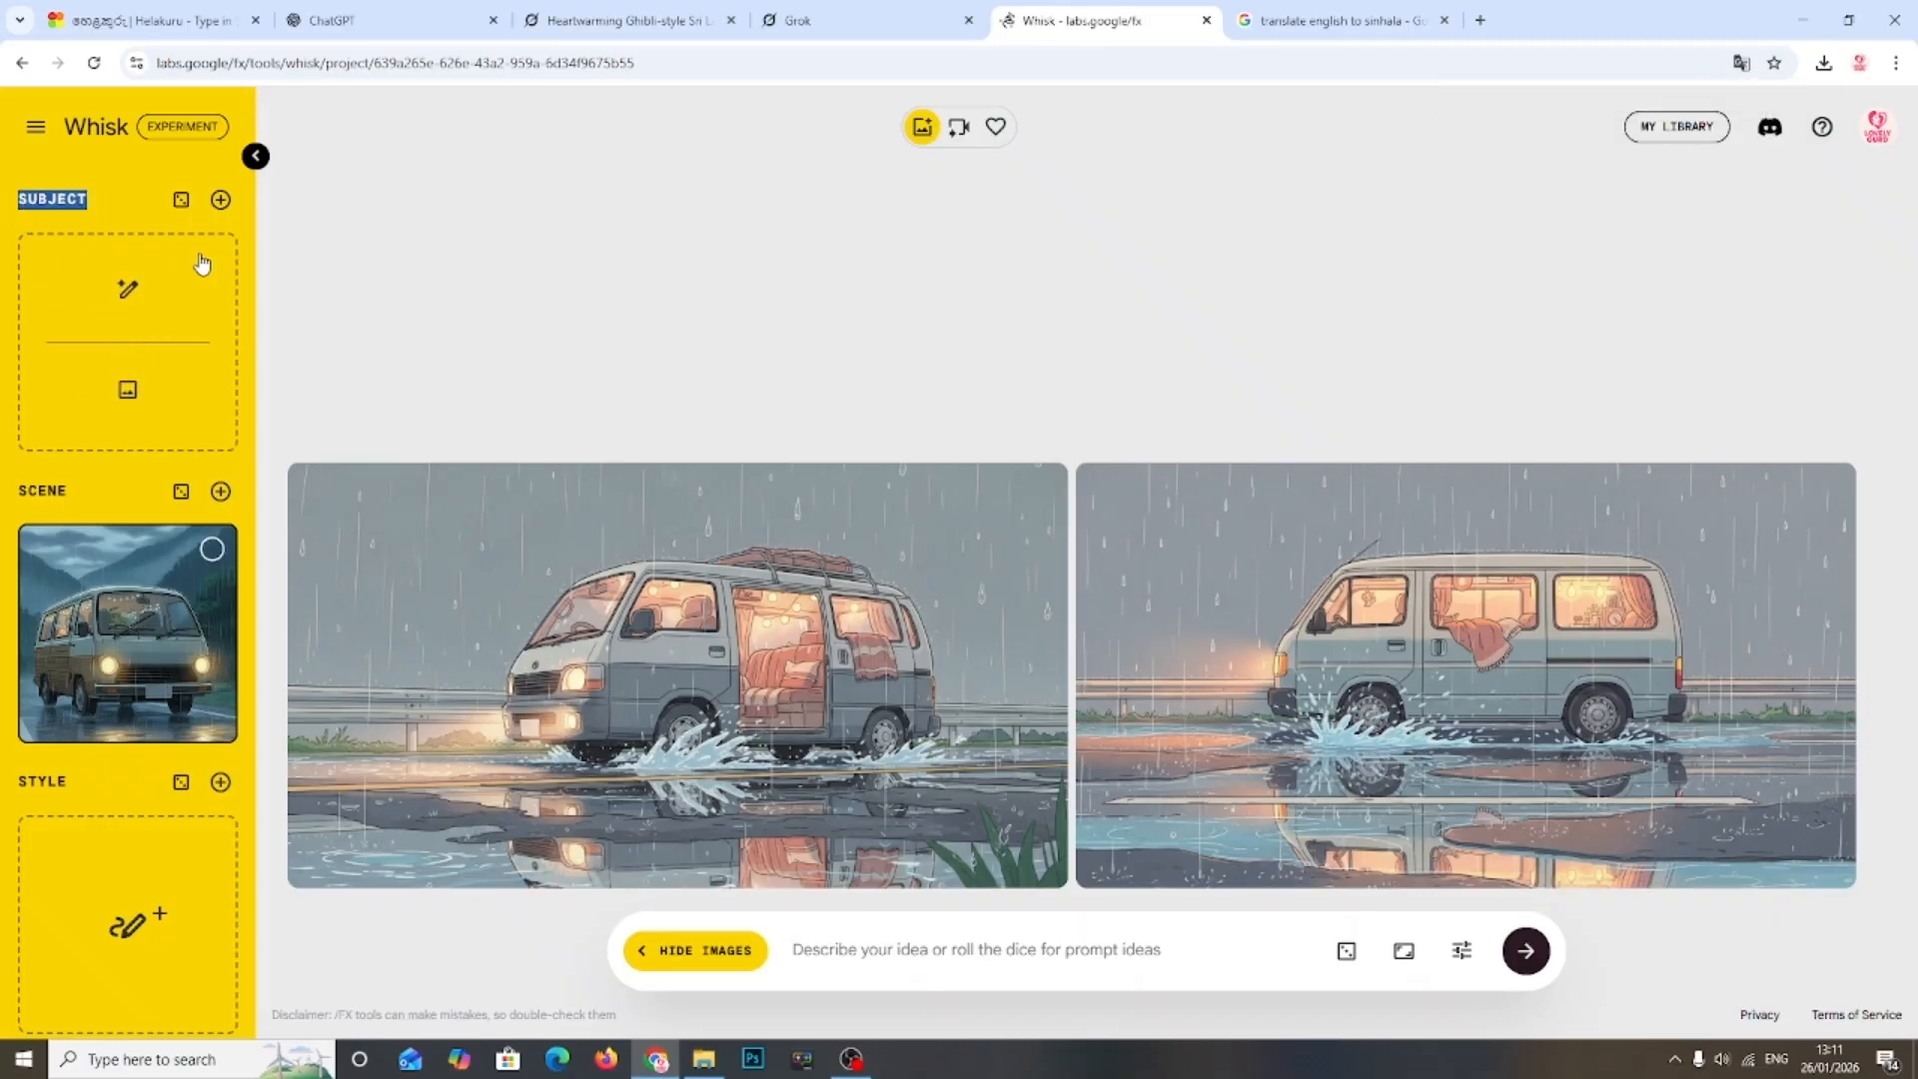
pyautogui.click(138, 397)
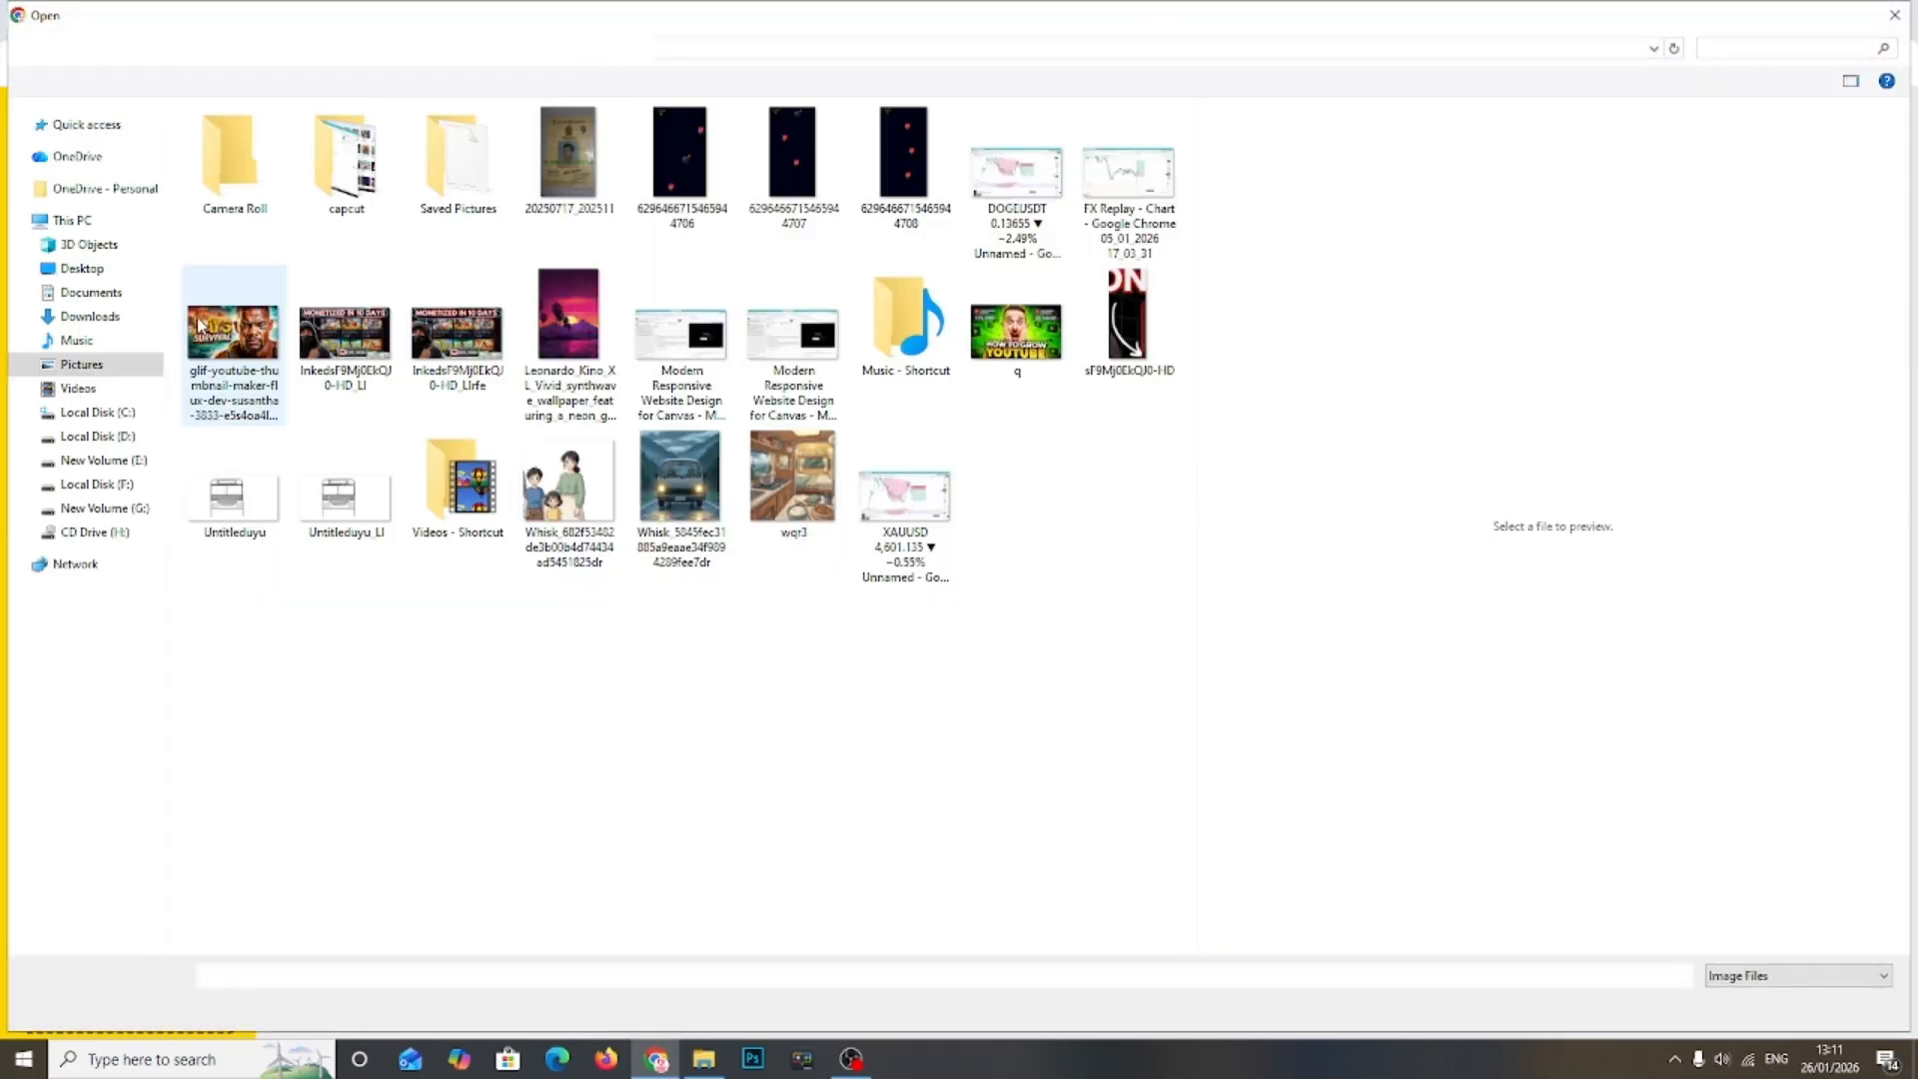
pyautogui.click(92, 316)
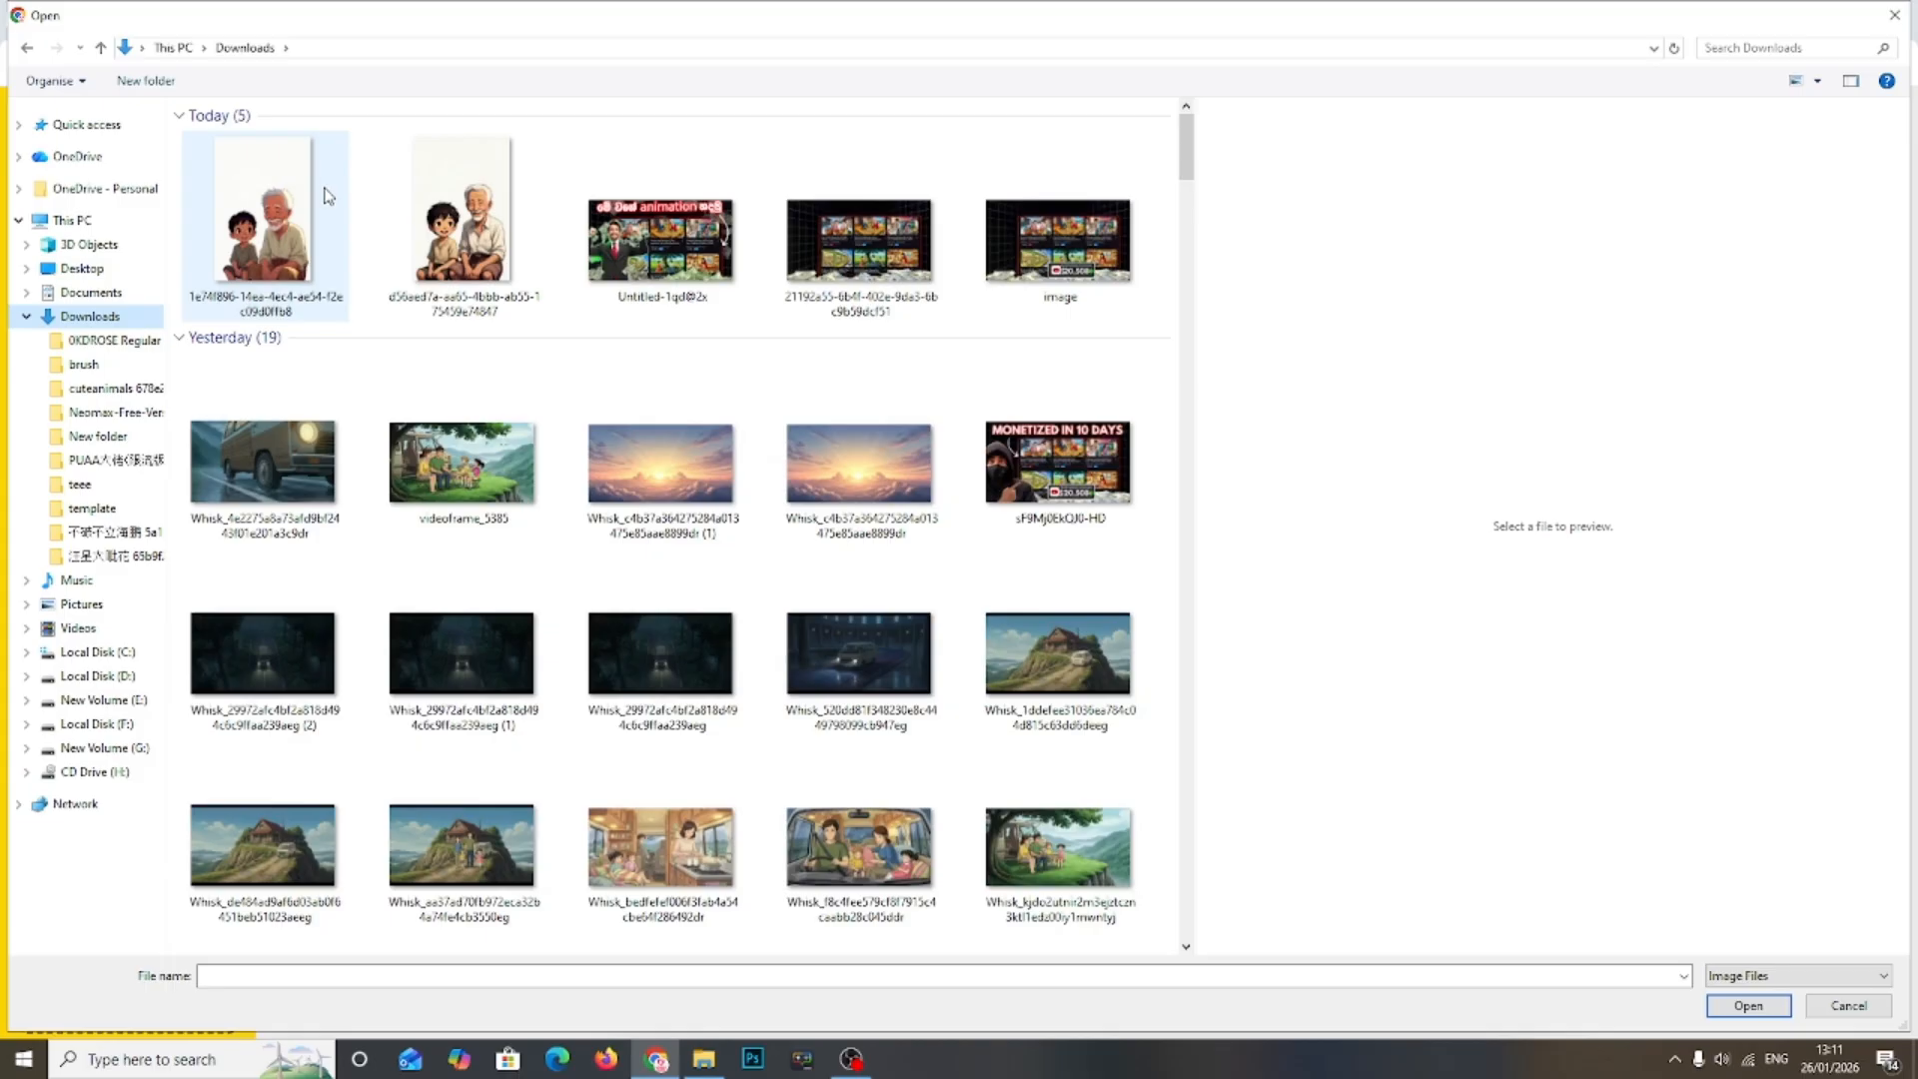
pyautogui.doubleClick(440, 213)
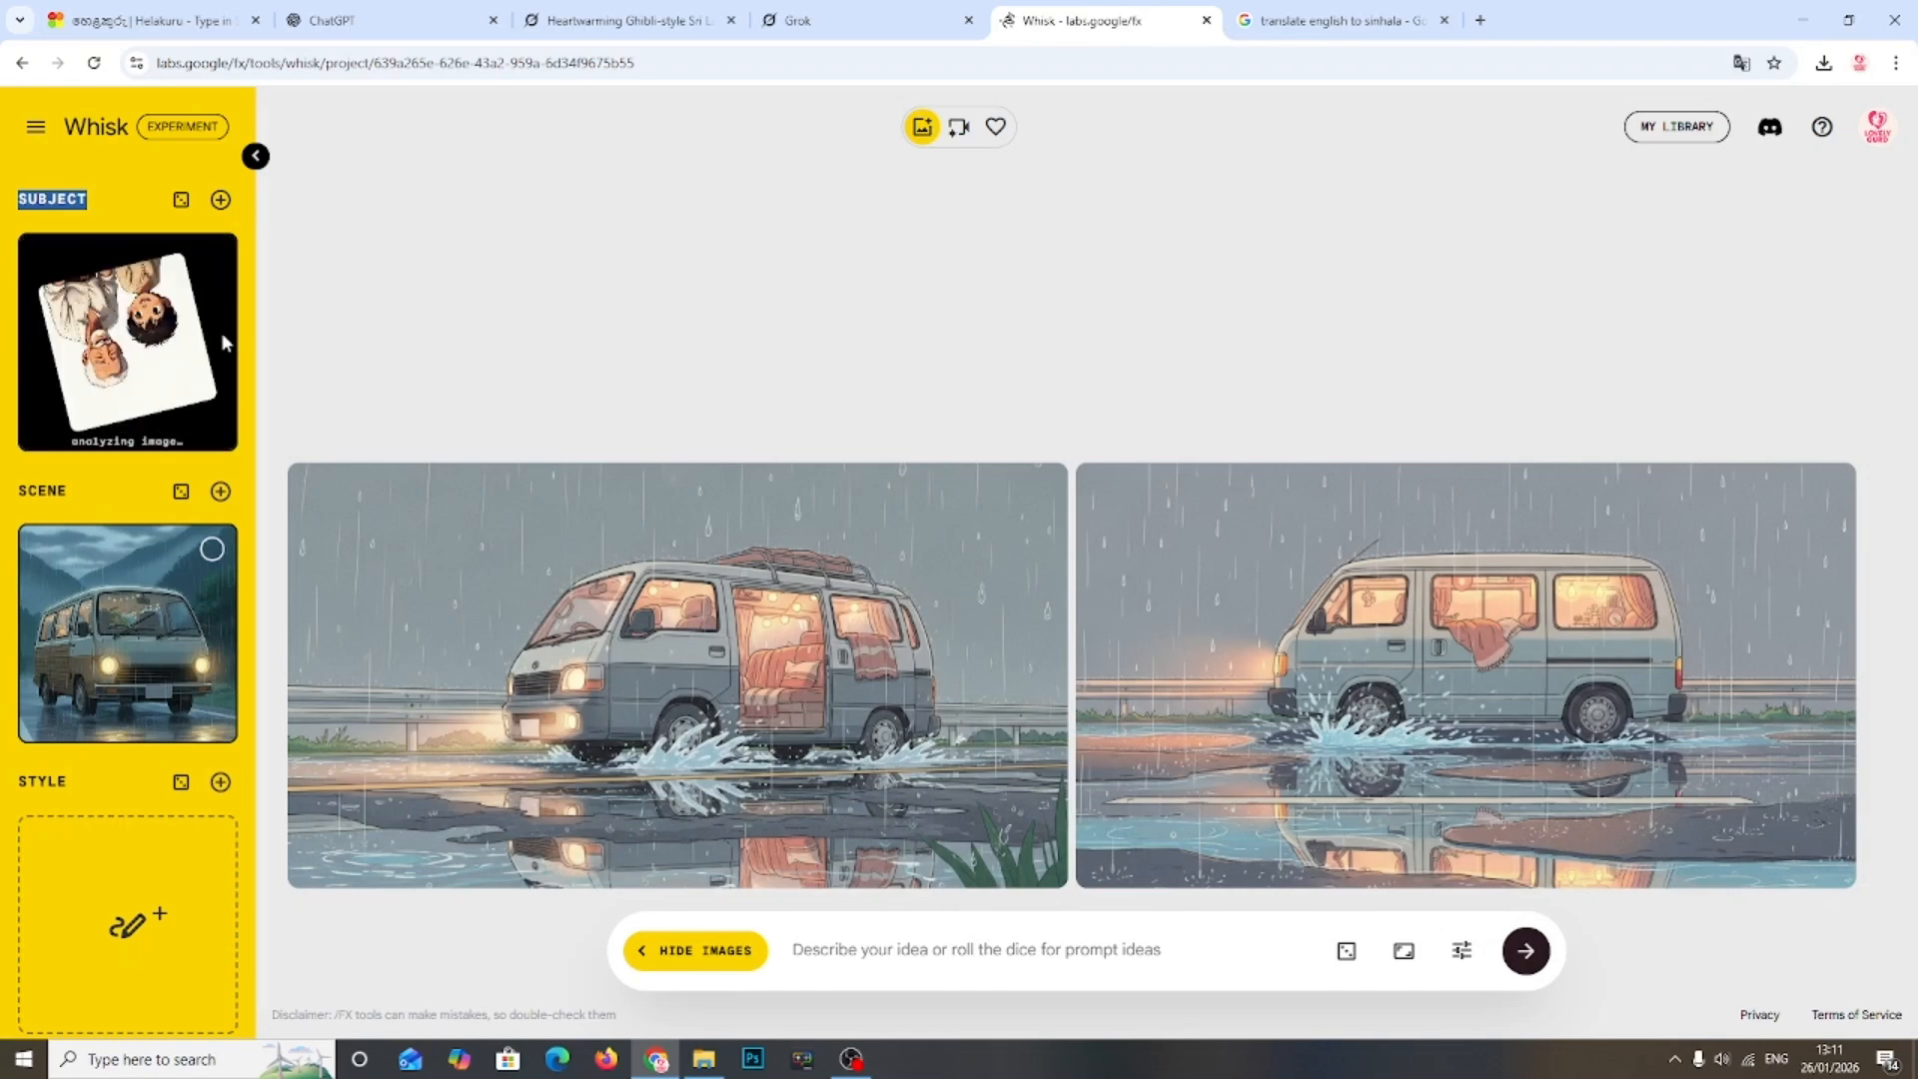
# Step: Remove the van picture from Whisk's scene references and keep the boy-and-grandfather subject image selected
pyautogui.click(211, 716)
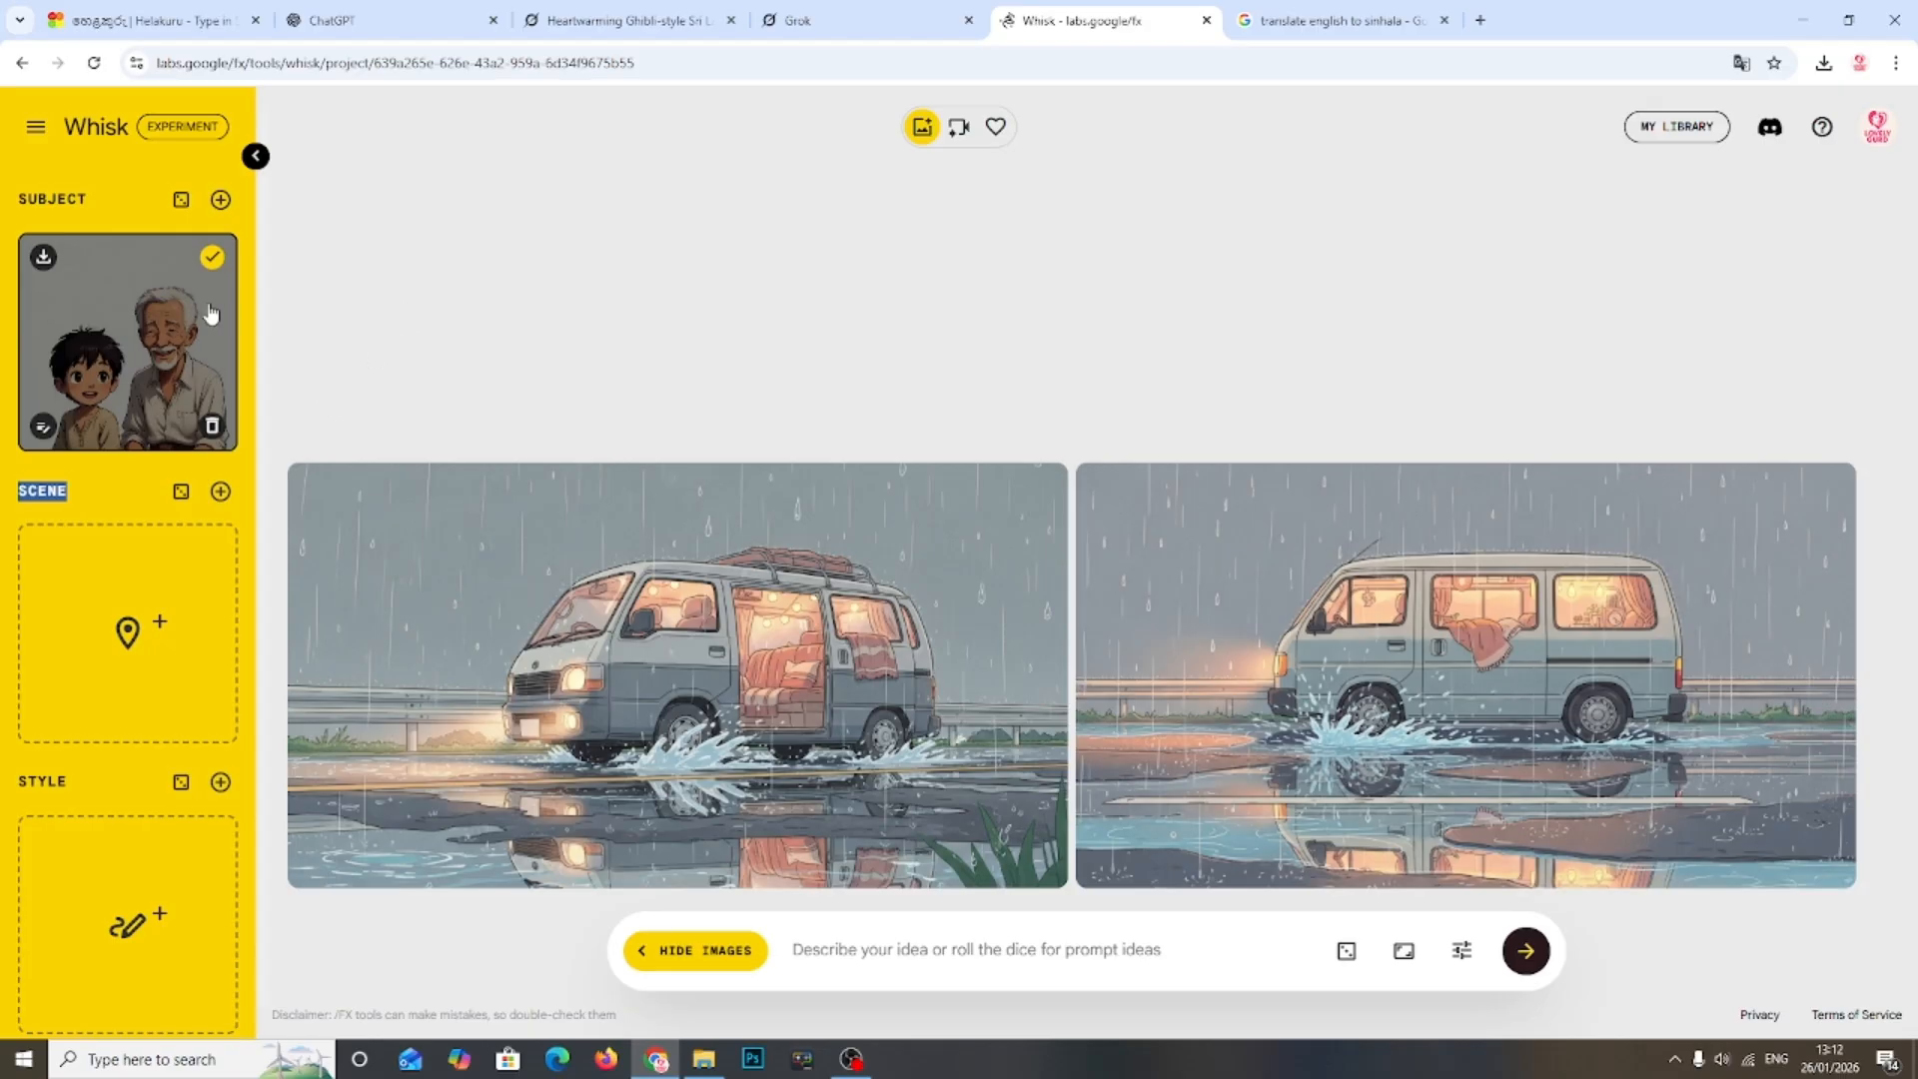
pyautogui.click(211, 257)
pyautogui.click(211, 257)
# Step: Copy the complete Scene 1 rainy forest prompt from ChatGPT and paste it as the image description in Whisk
pyautogui.click(352, 18)
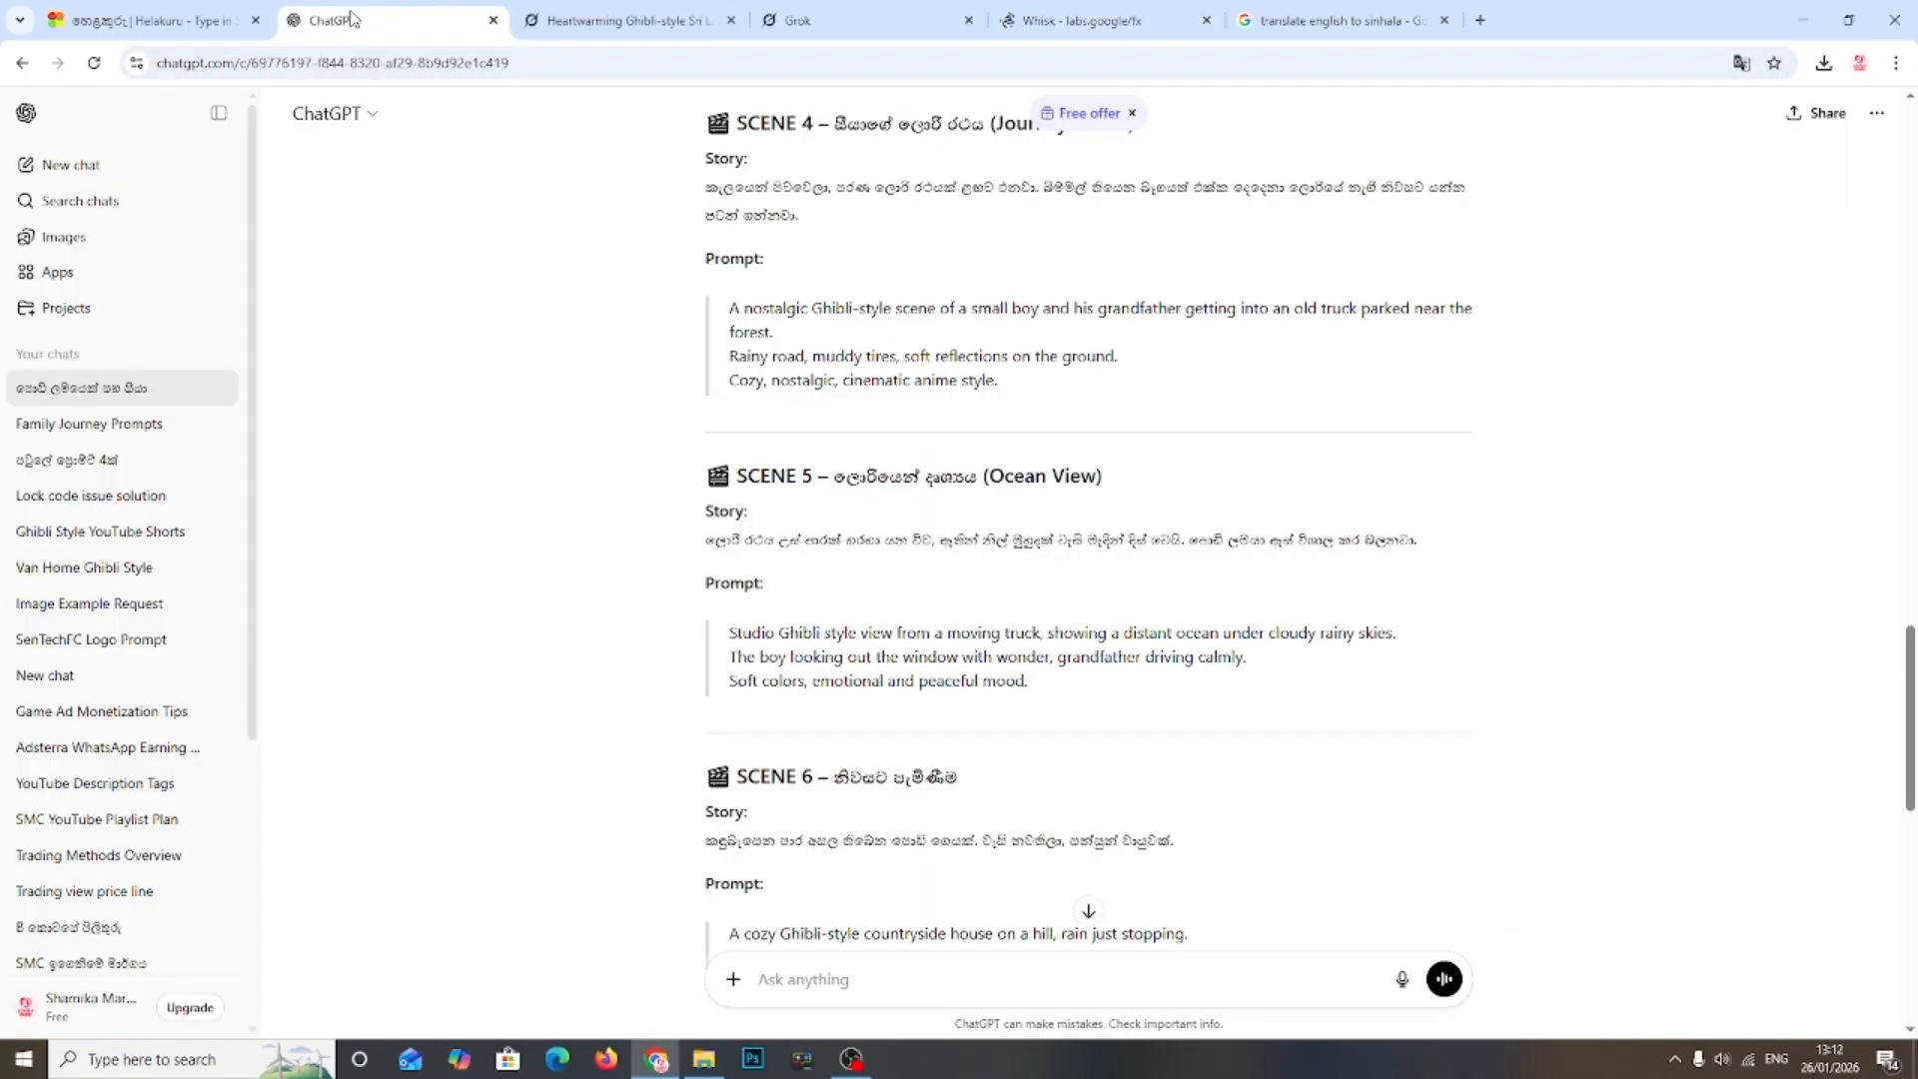
pyautogui.scroll(12, 806, 466)
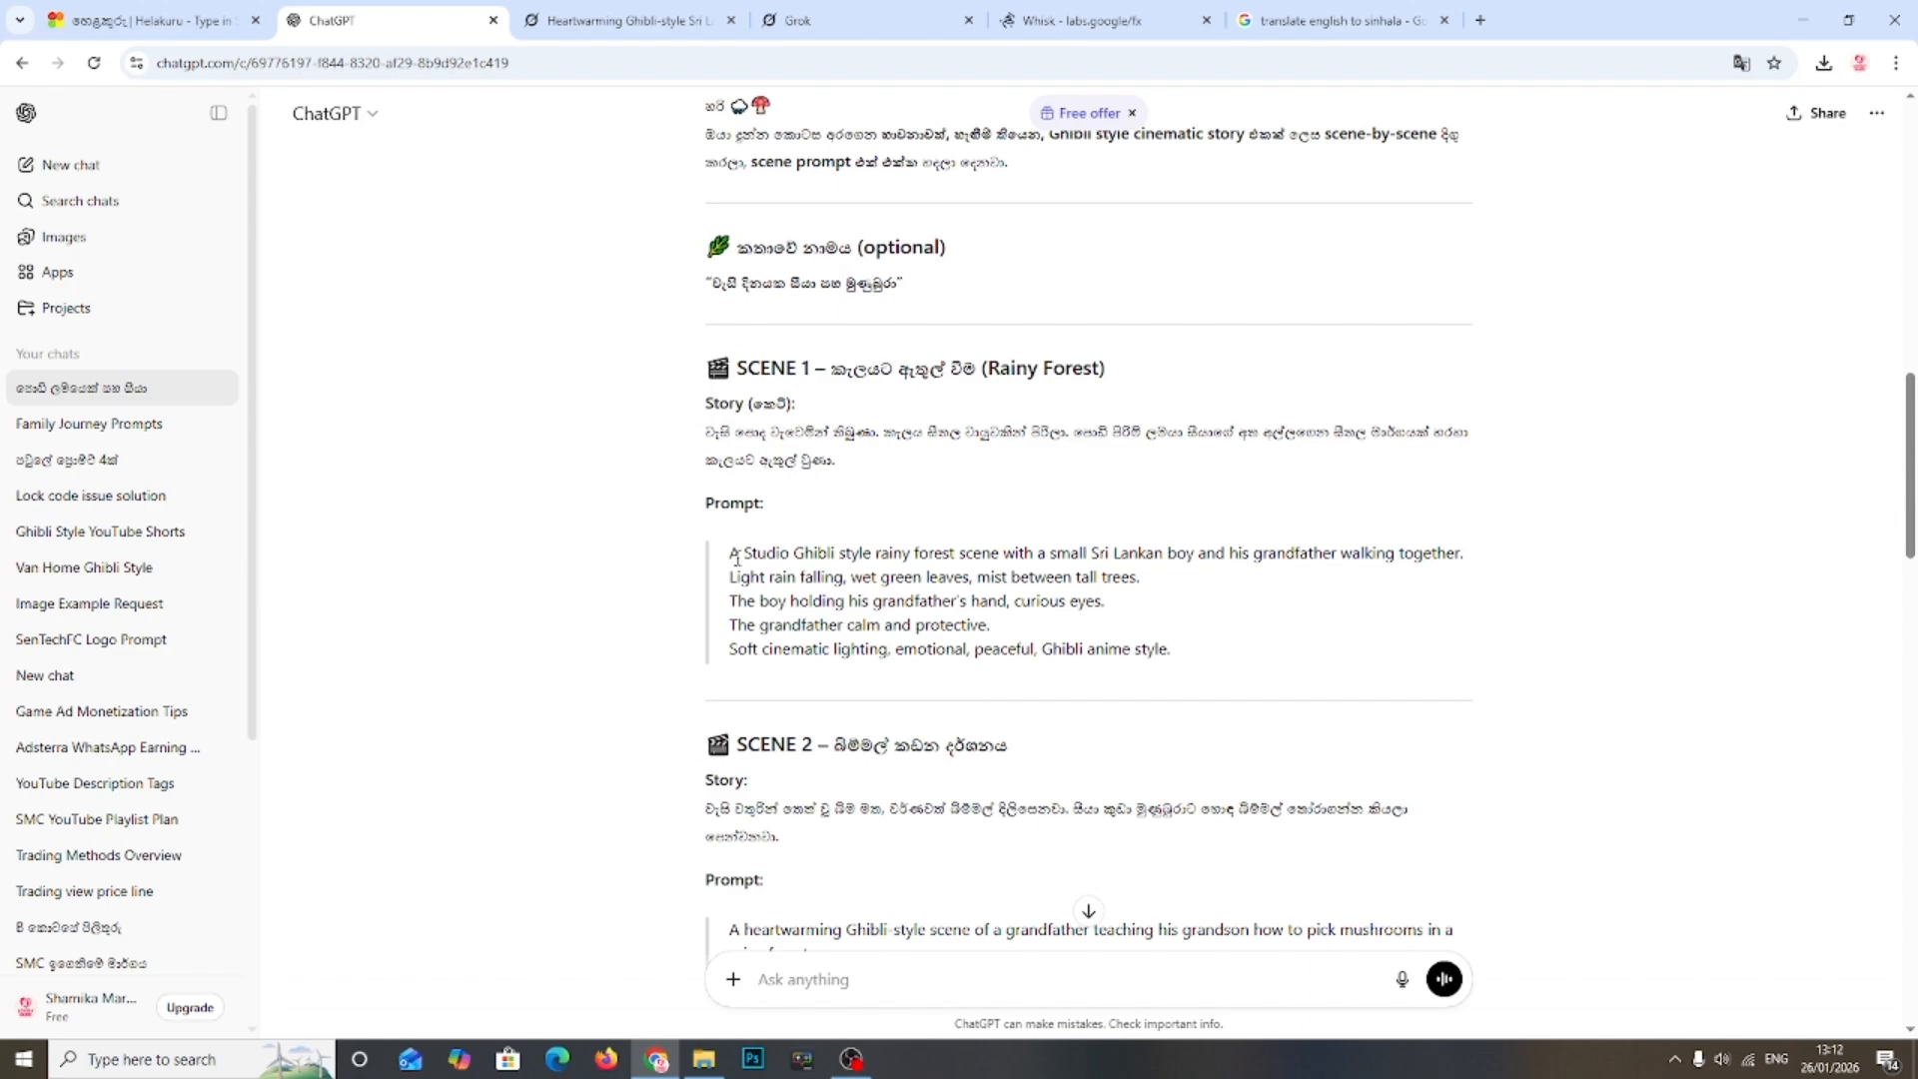
pyautogui.moveTo(732, 560); pyautogui.dragTo(1190, 661)
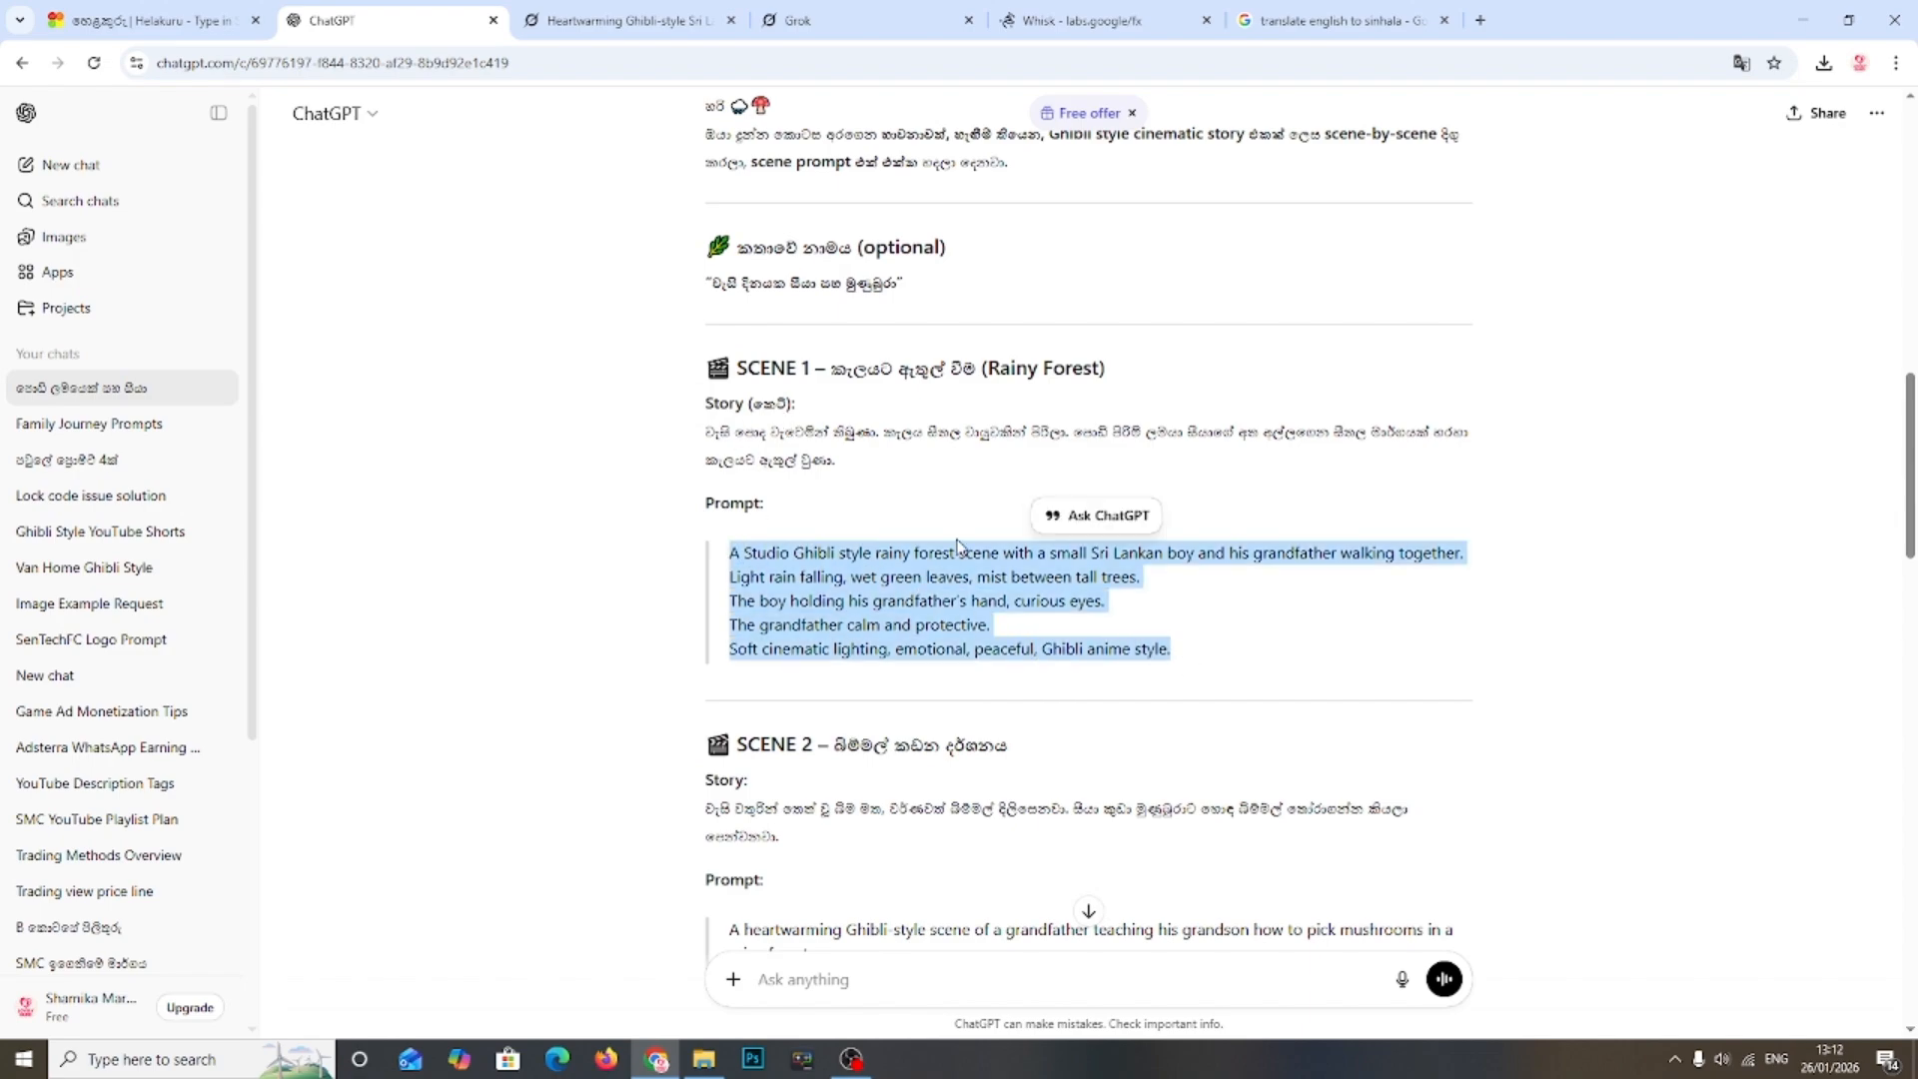
pyautogui.rightClick(950, 571)
pyautogui.click(991, 565)
pyautogui.click(837, 14)
pyautogui.click(1065, 14)
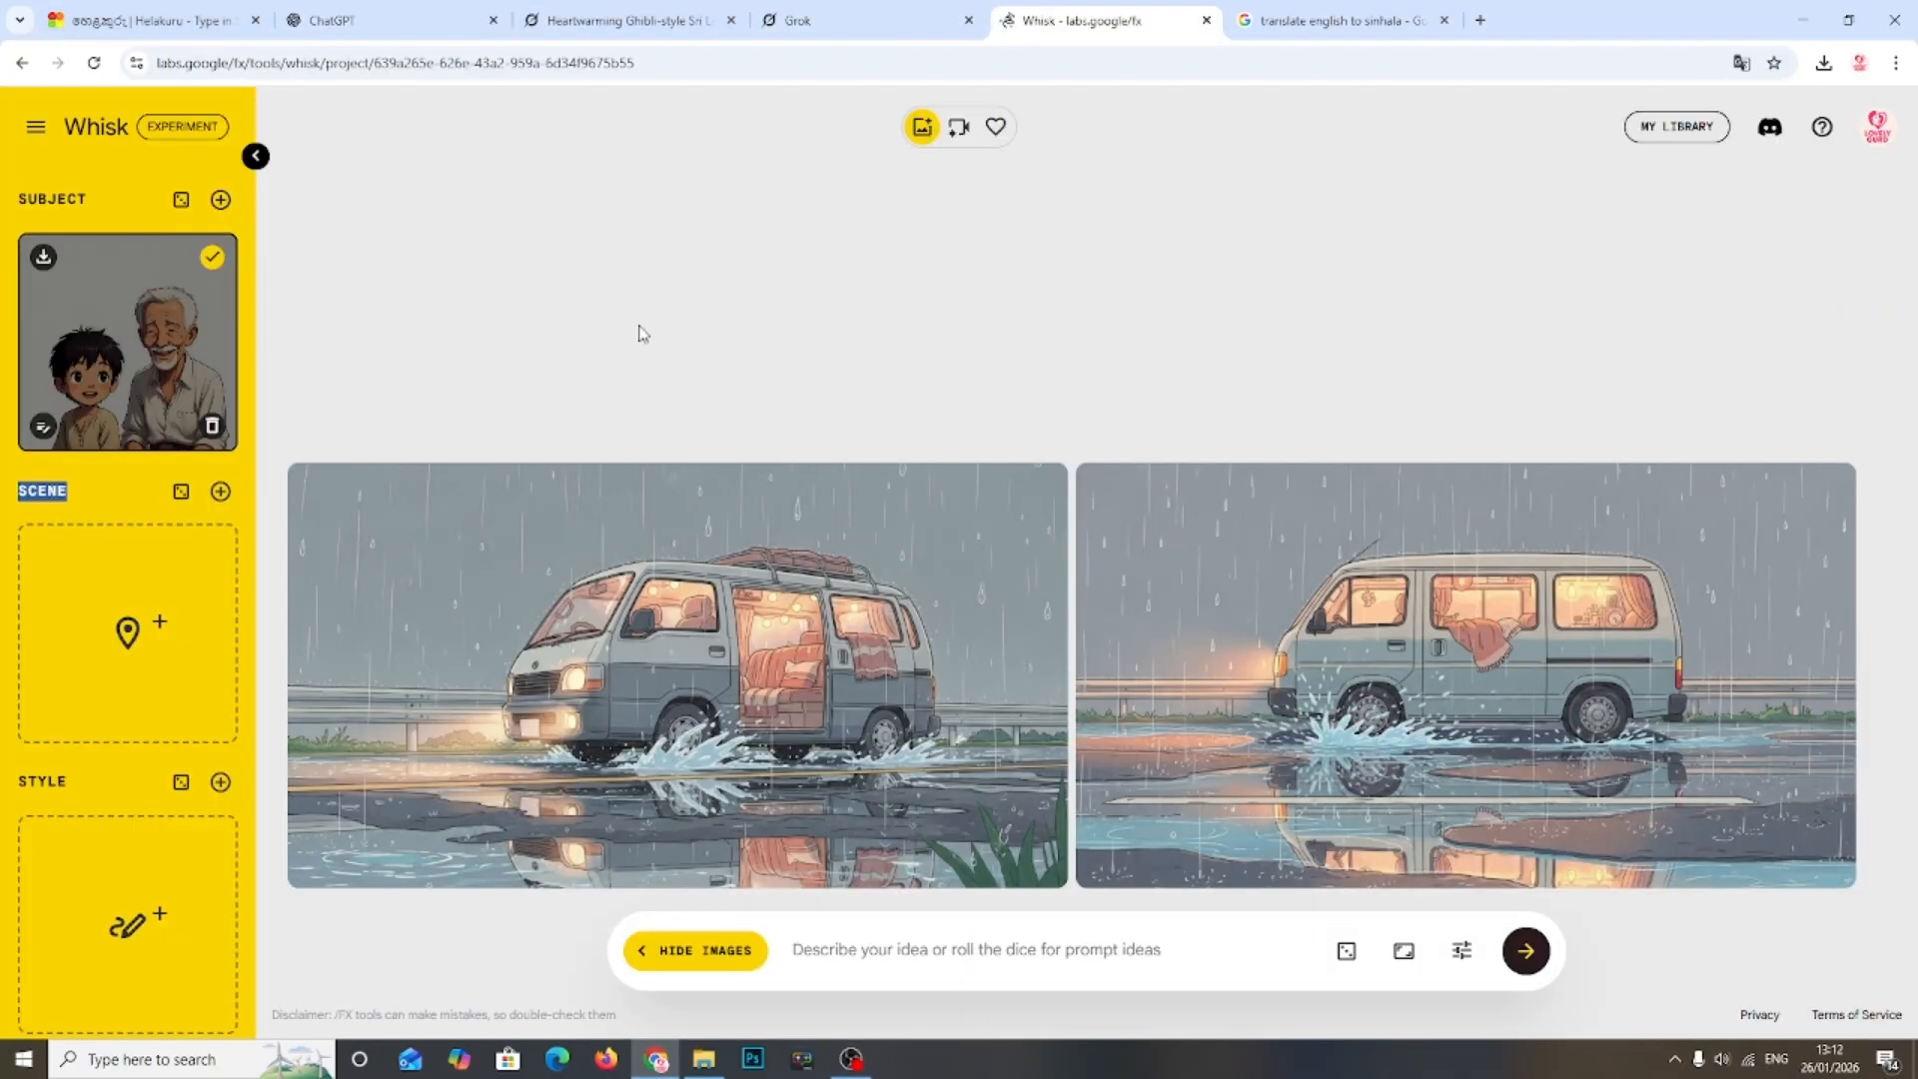
pyautogui.click(777, 947)
pyautogui.hotkey('ctrl', 'v')
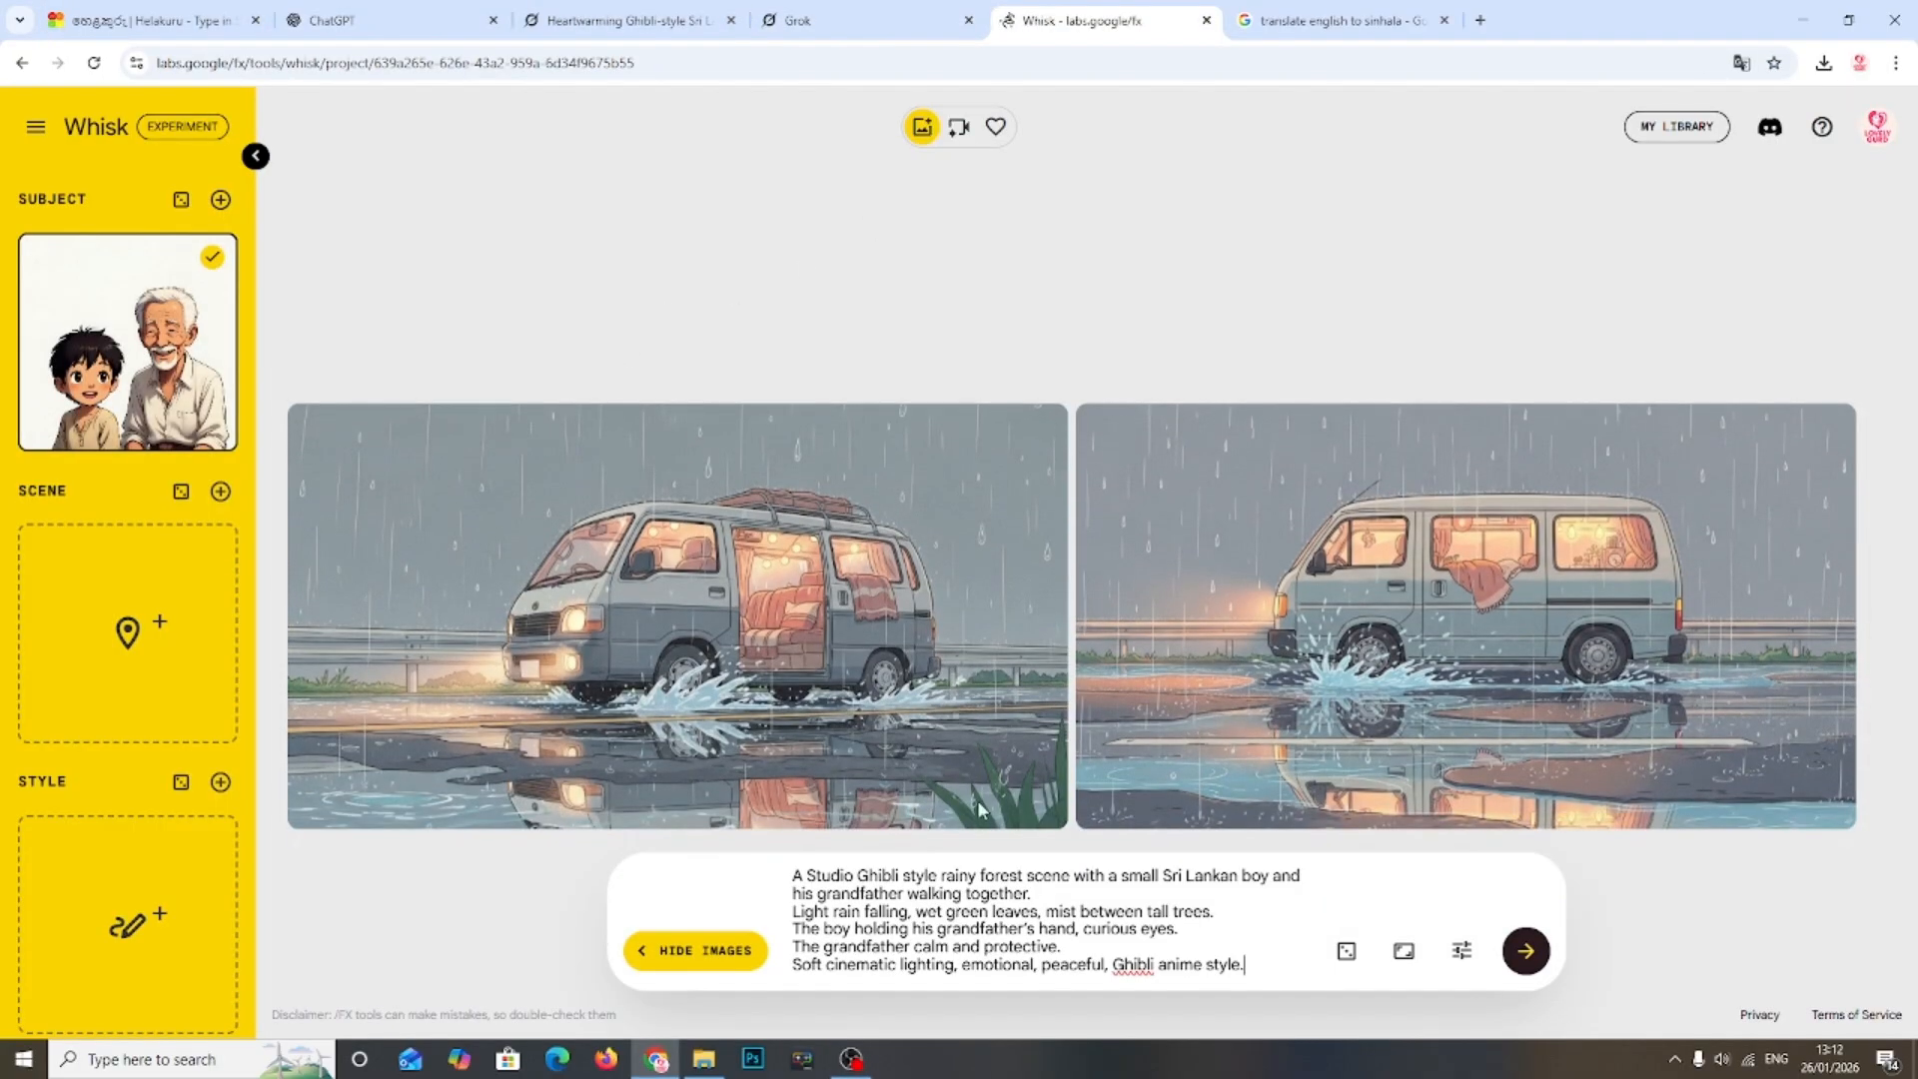
# Step: Check Whisk's aspect ratio options, keep 16:9 landscape, and generate the Scene 1 rainy forest images
pyautogui.click(873, 18)
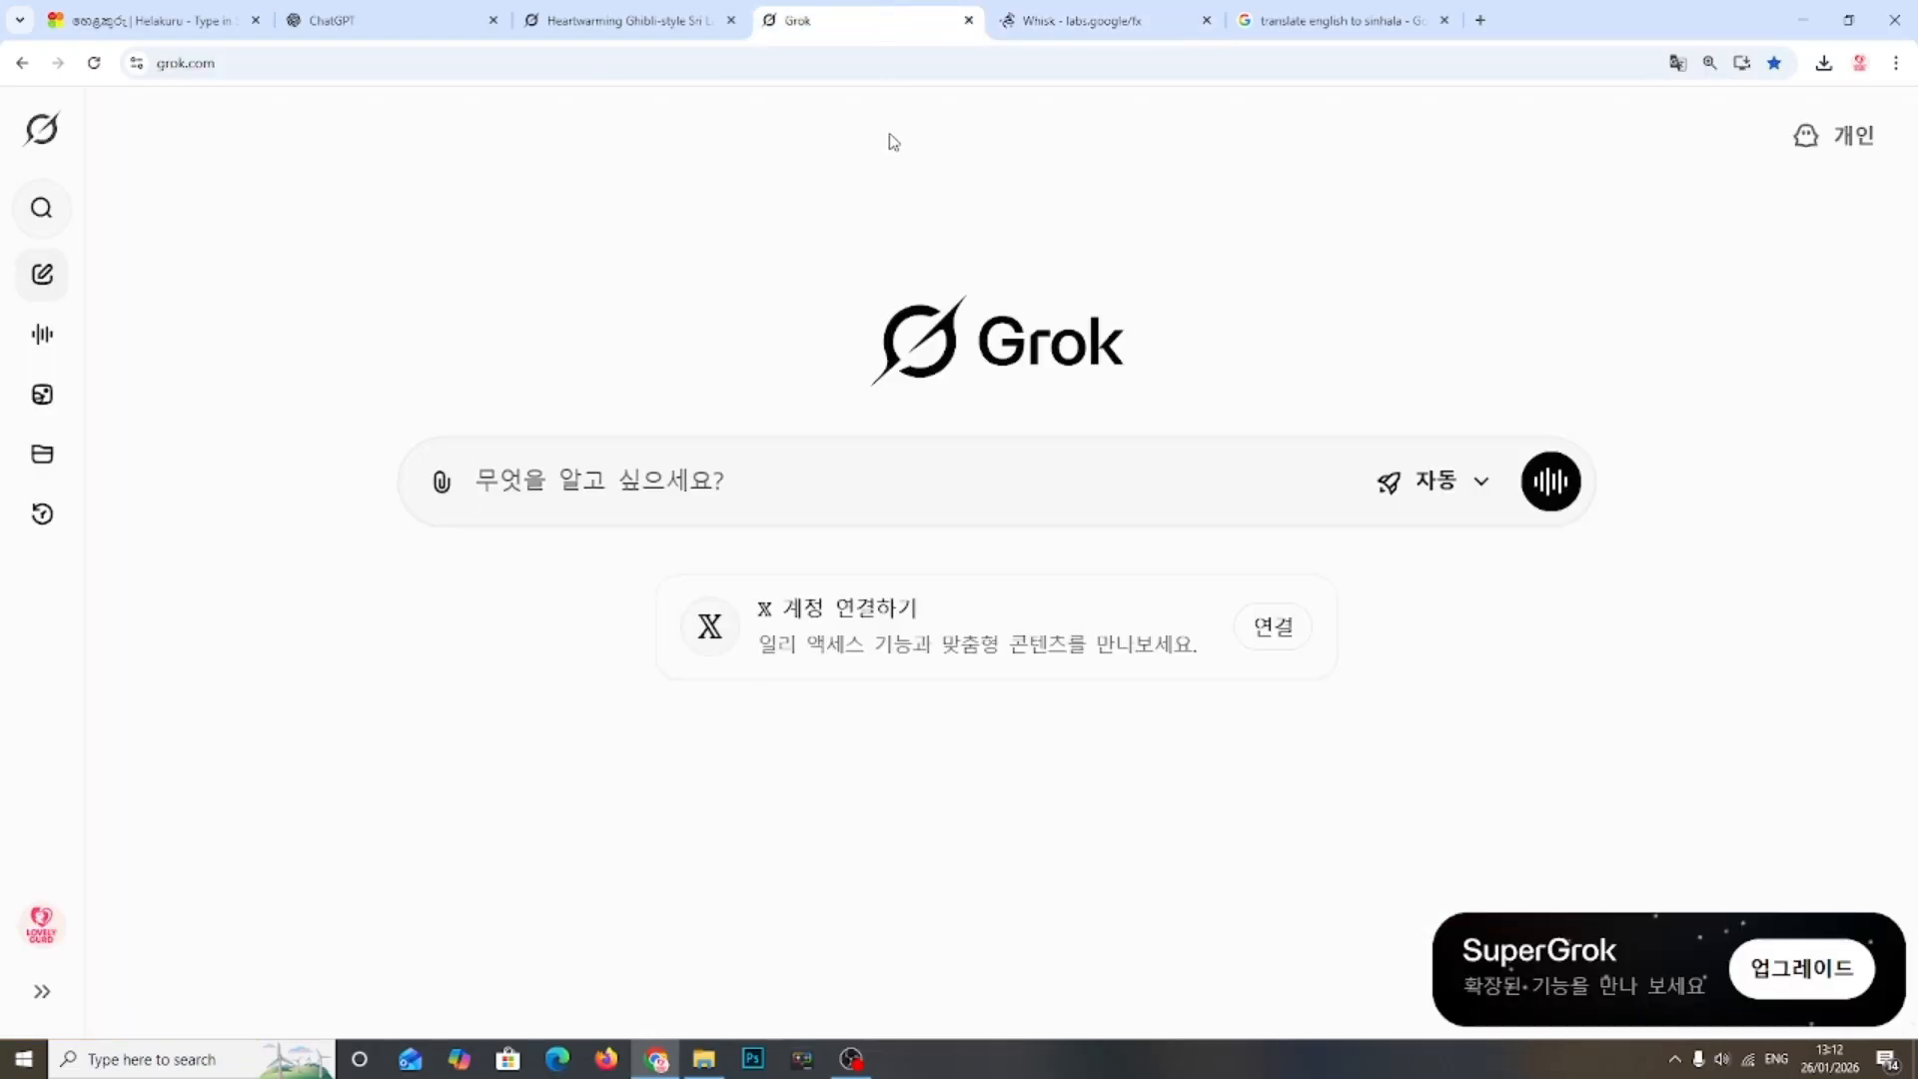
pyautogui.click(1044, 20)
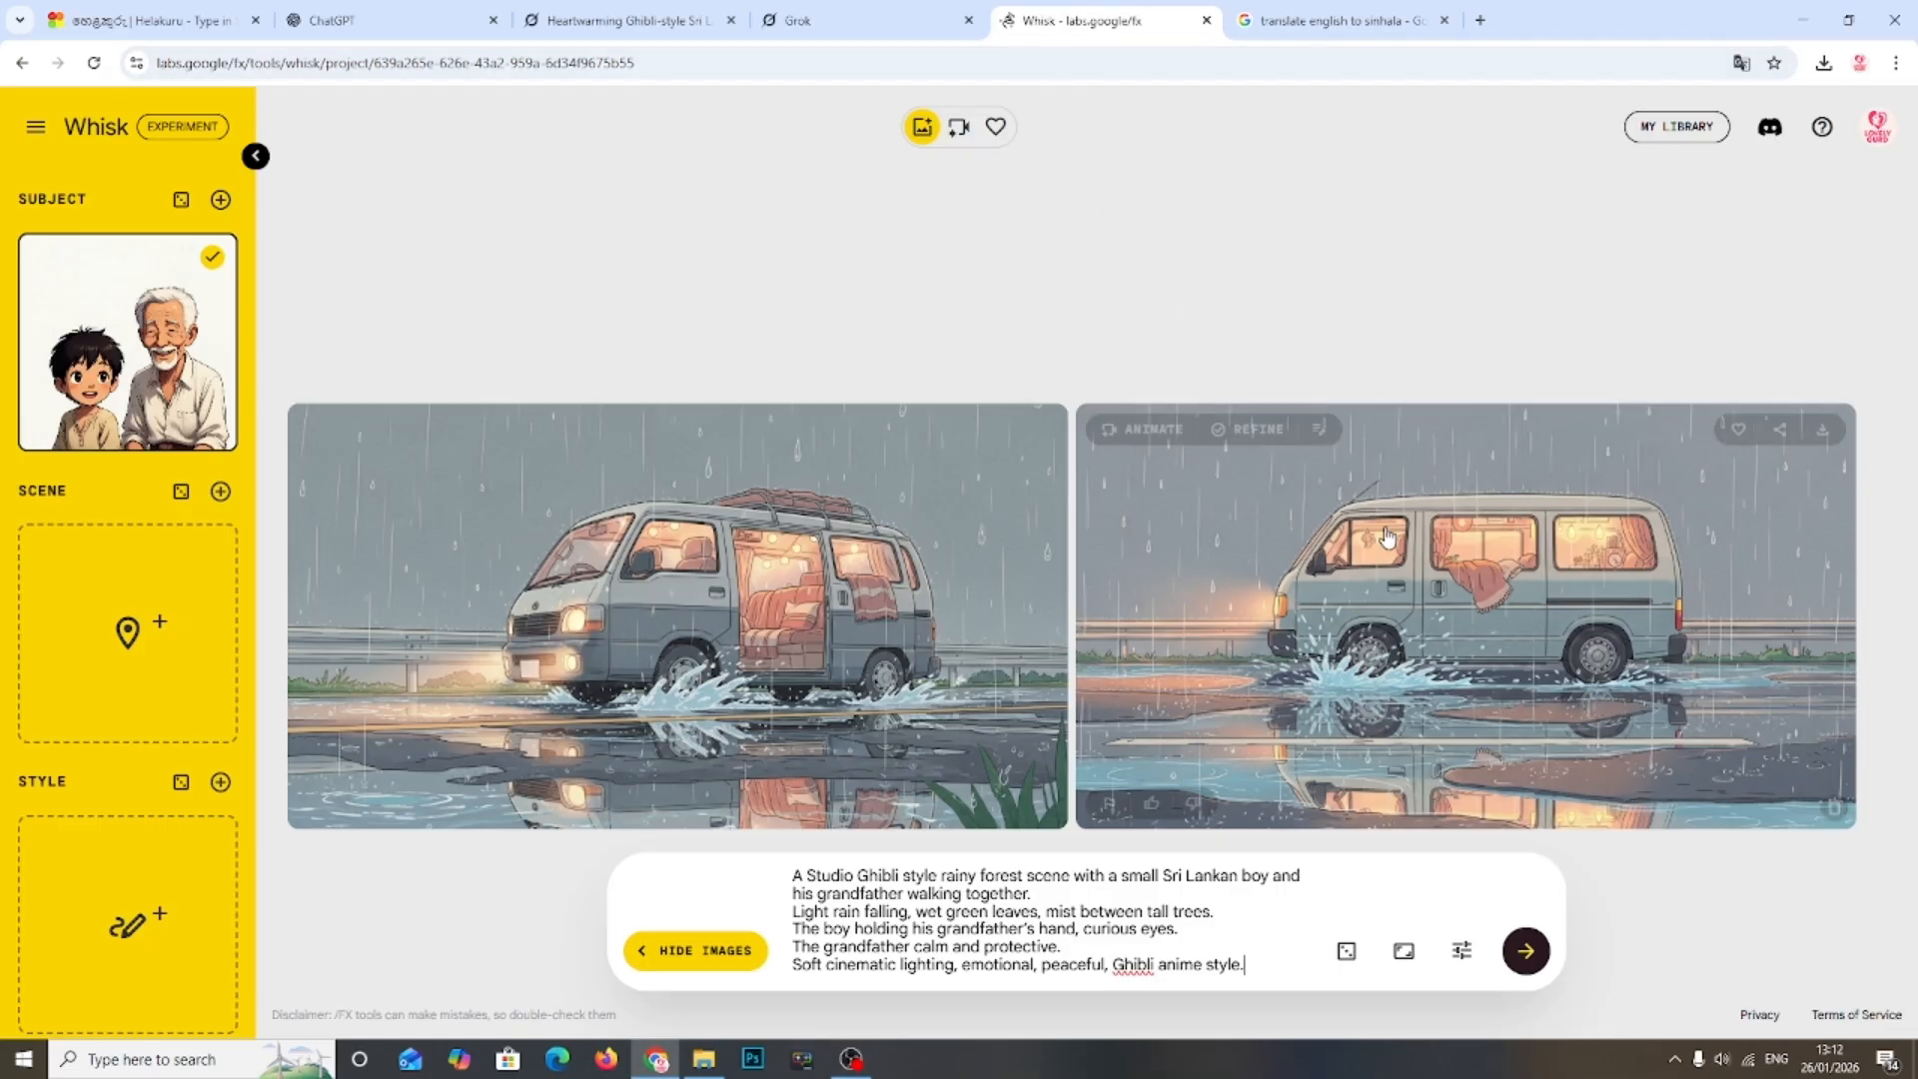
pyautogui.moveTo(1488, 502)
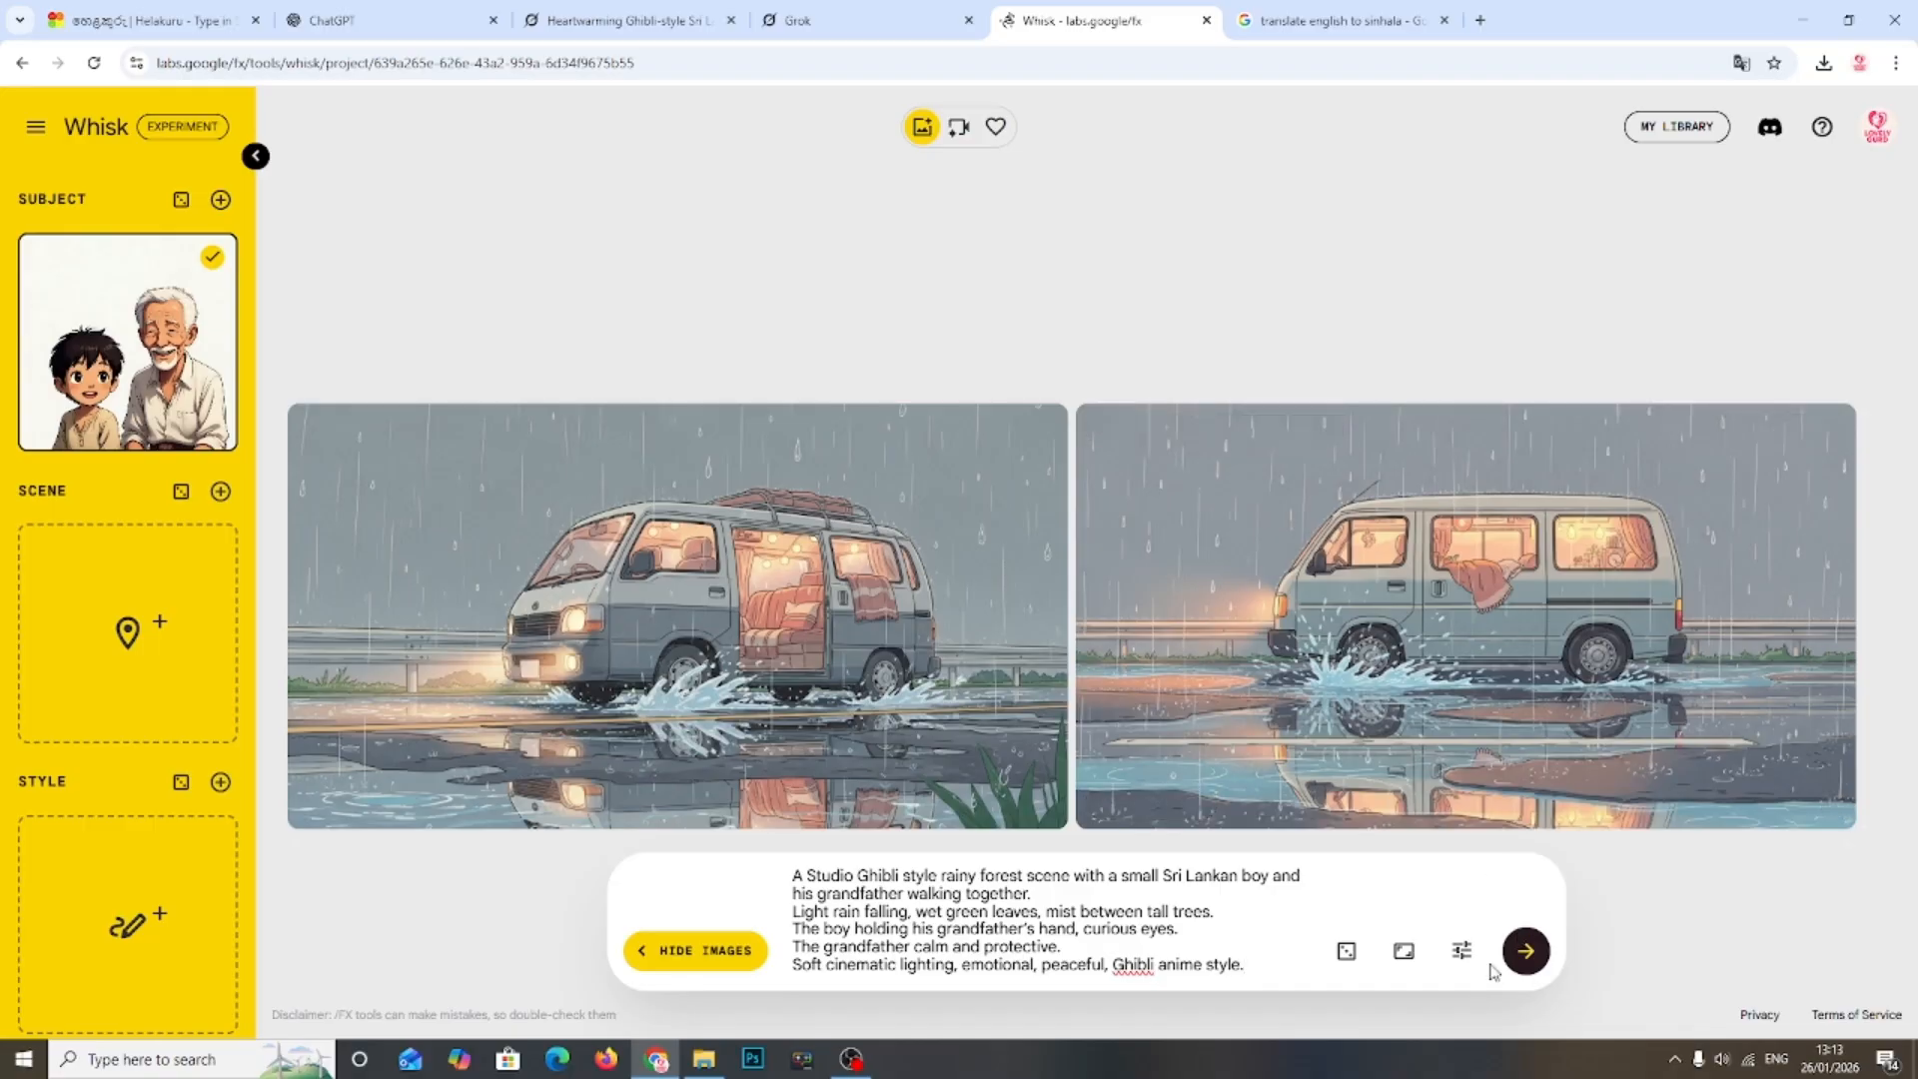
pyautogui.click(1405, 952)
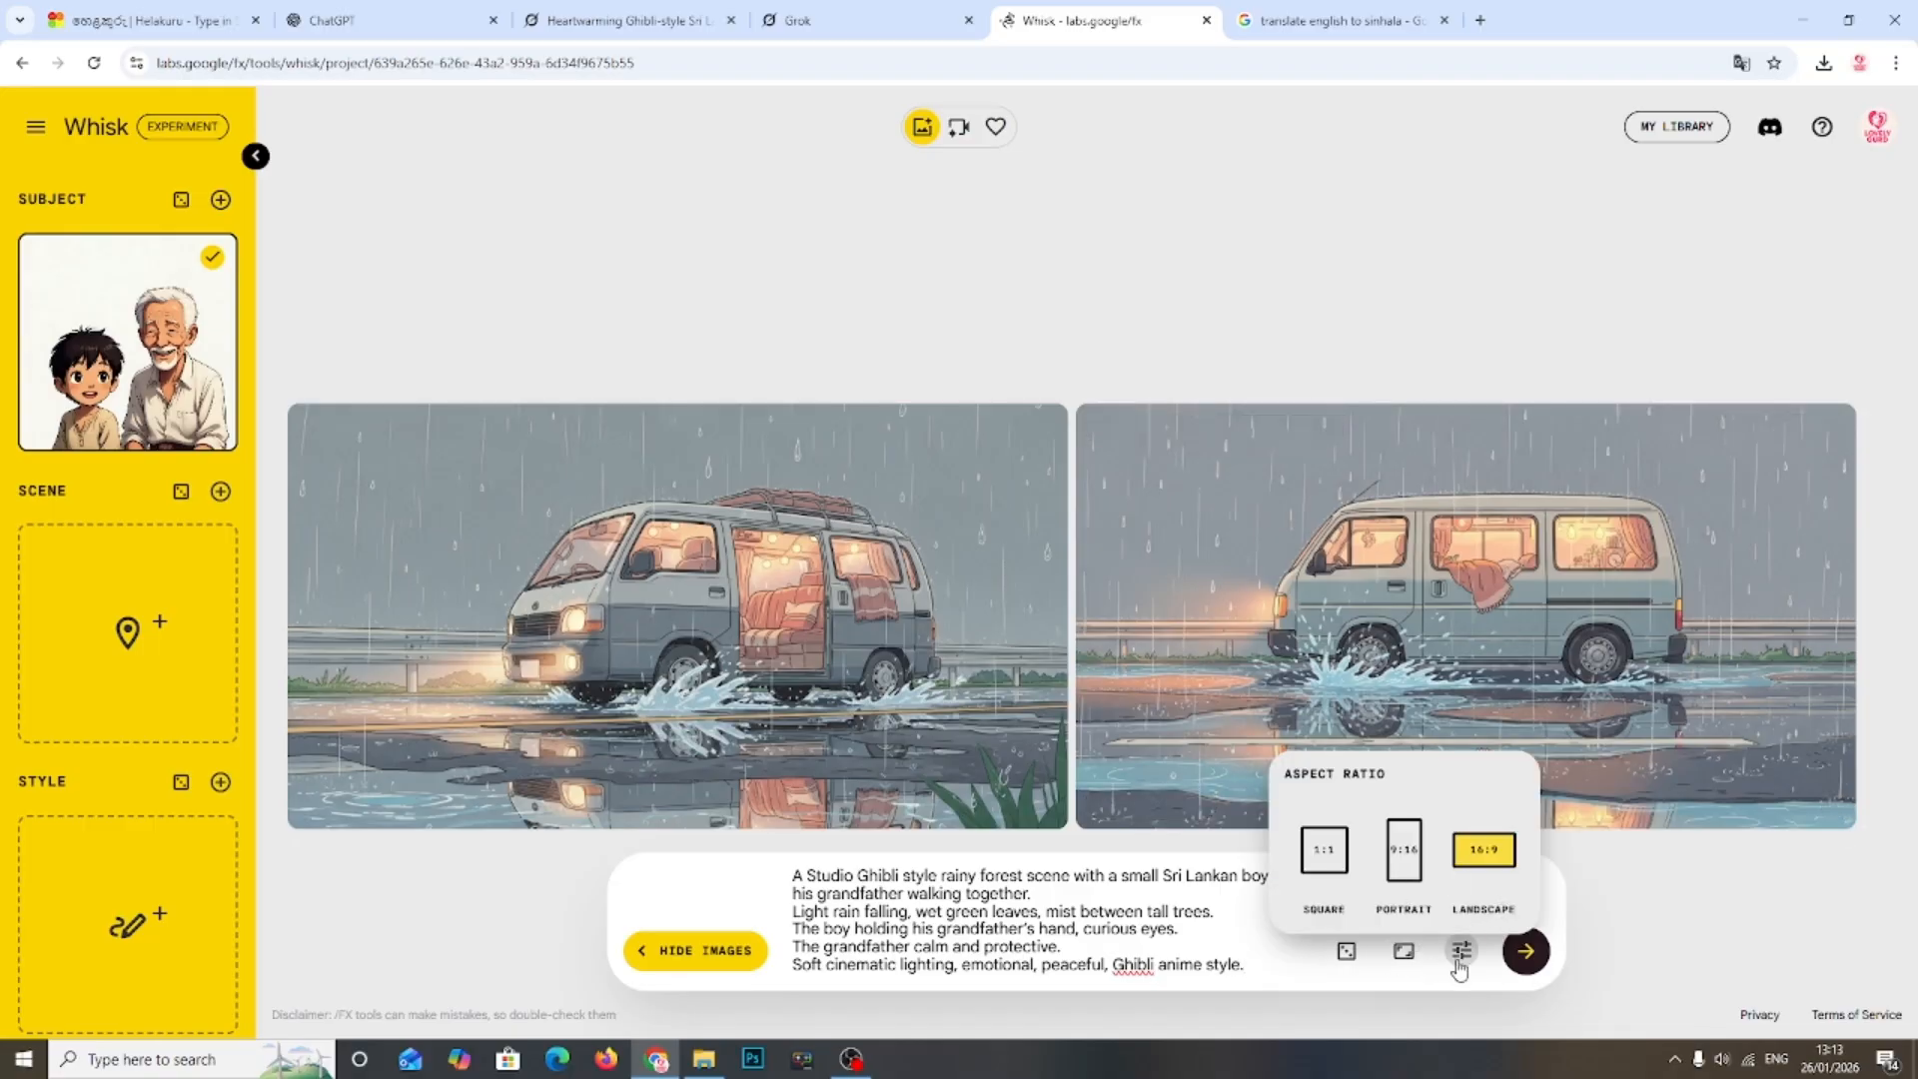
pyautogui.click(633, 243)
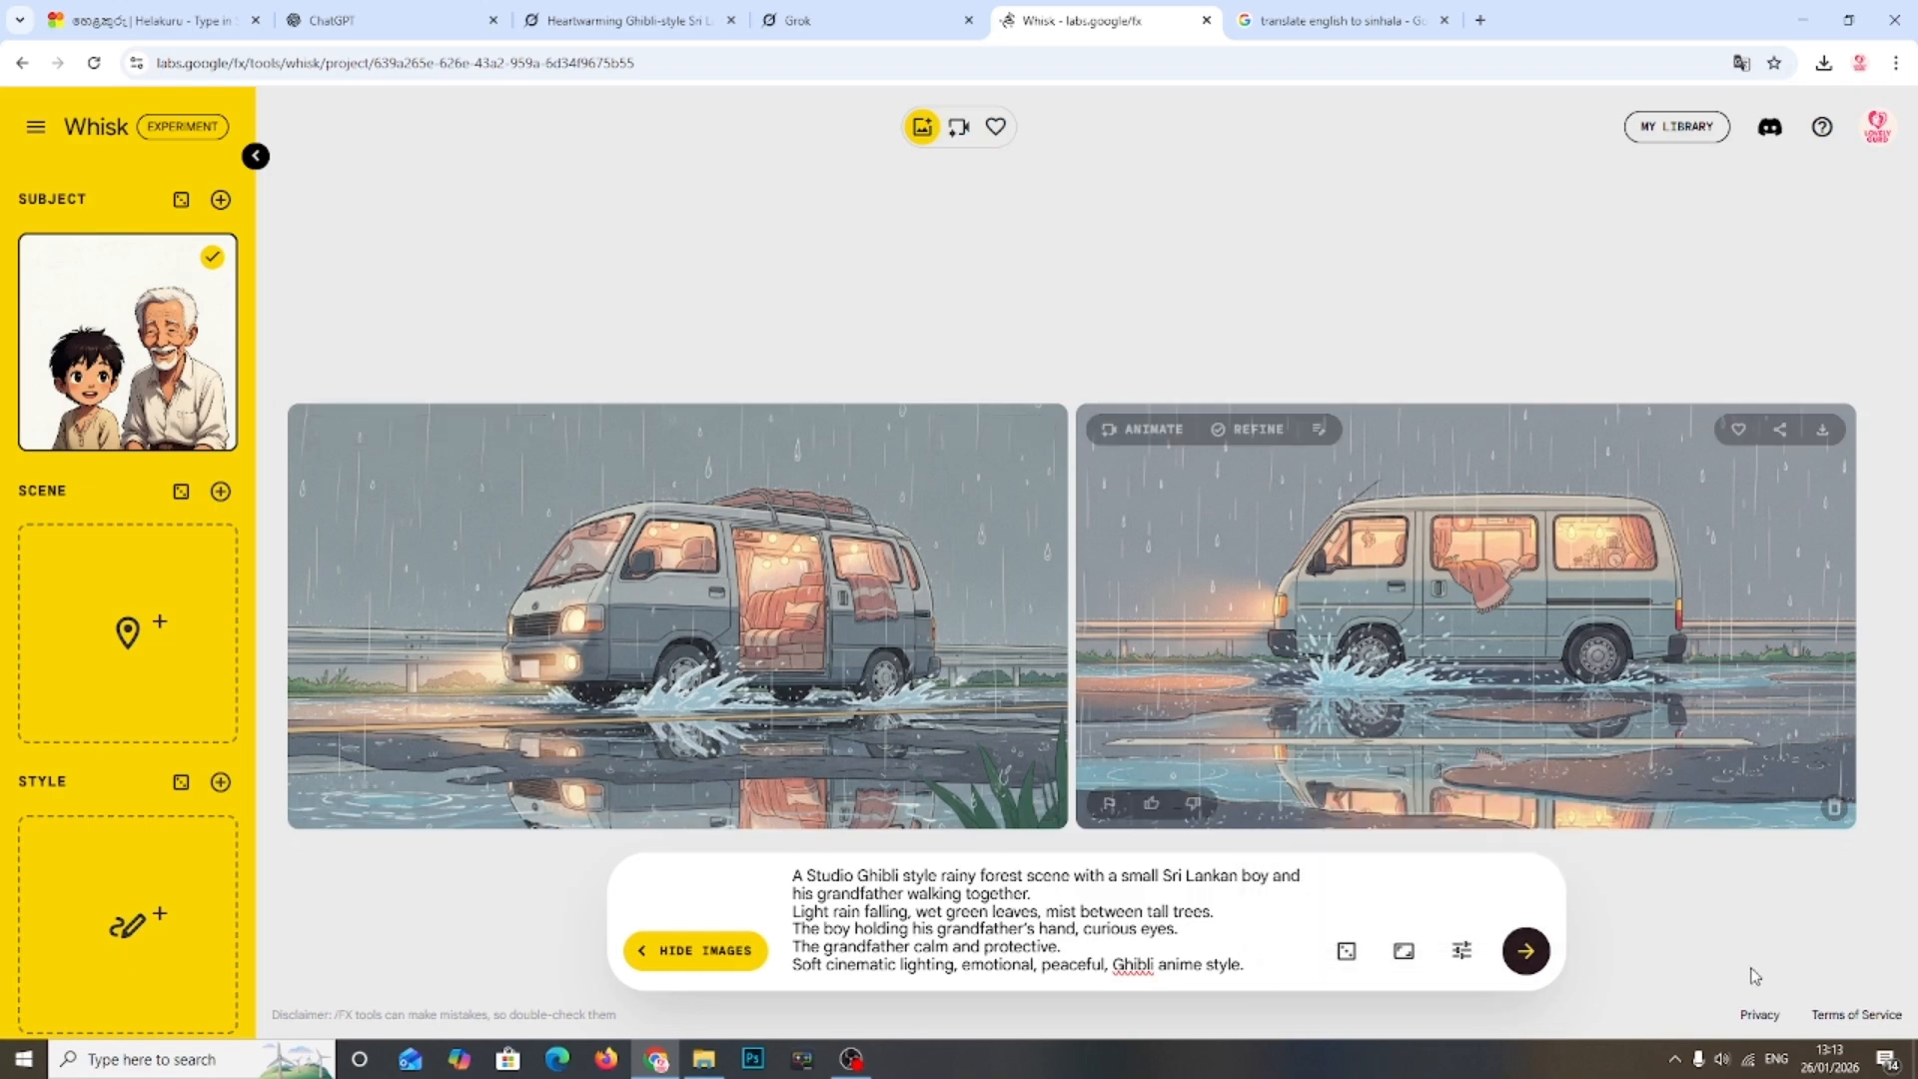
pyautogui.click(1525, 951)
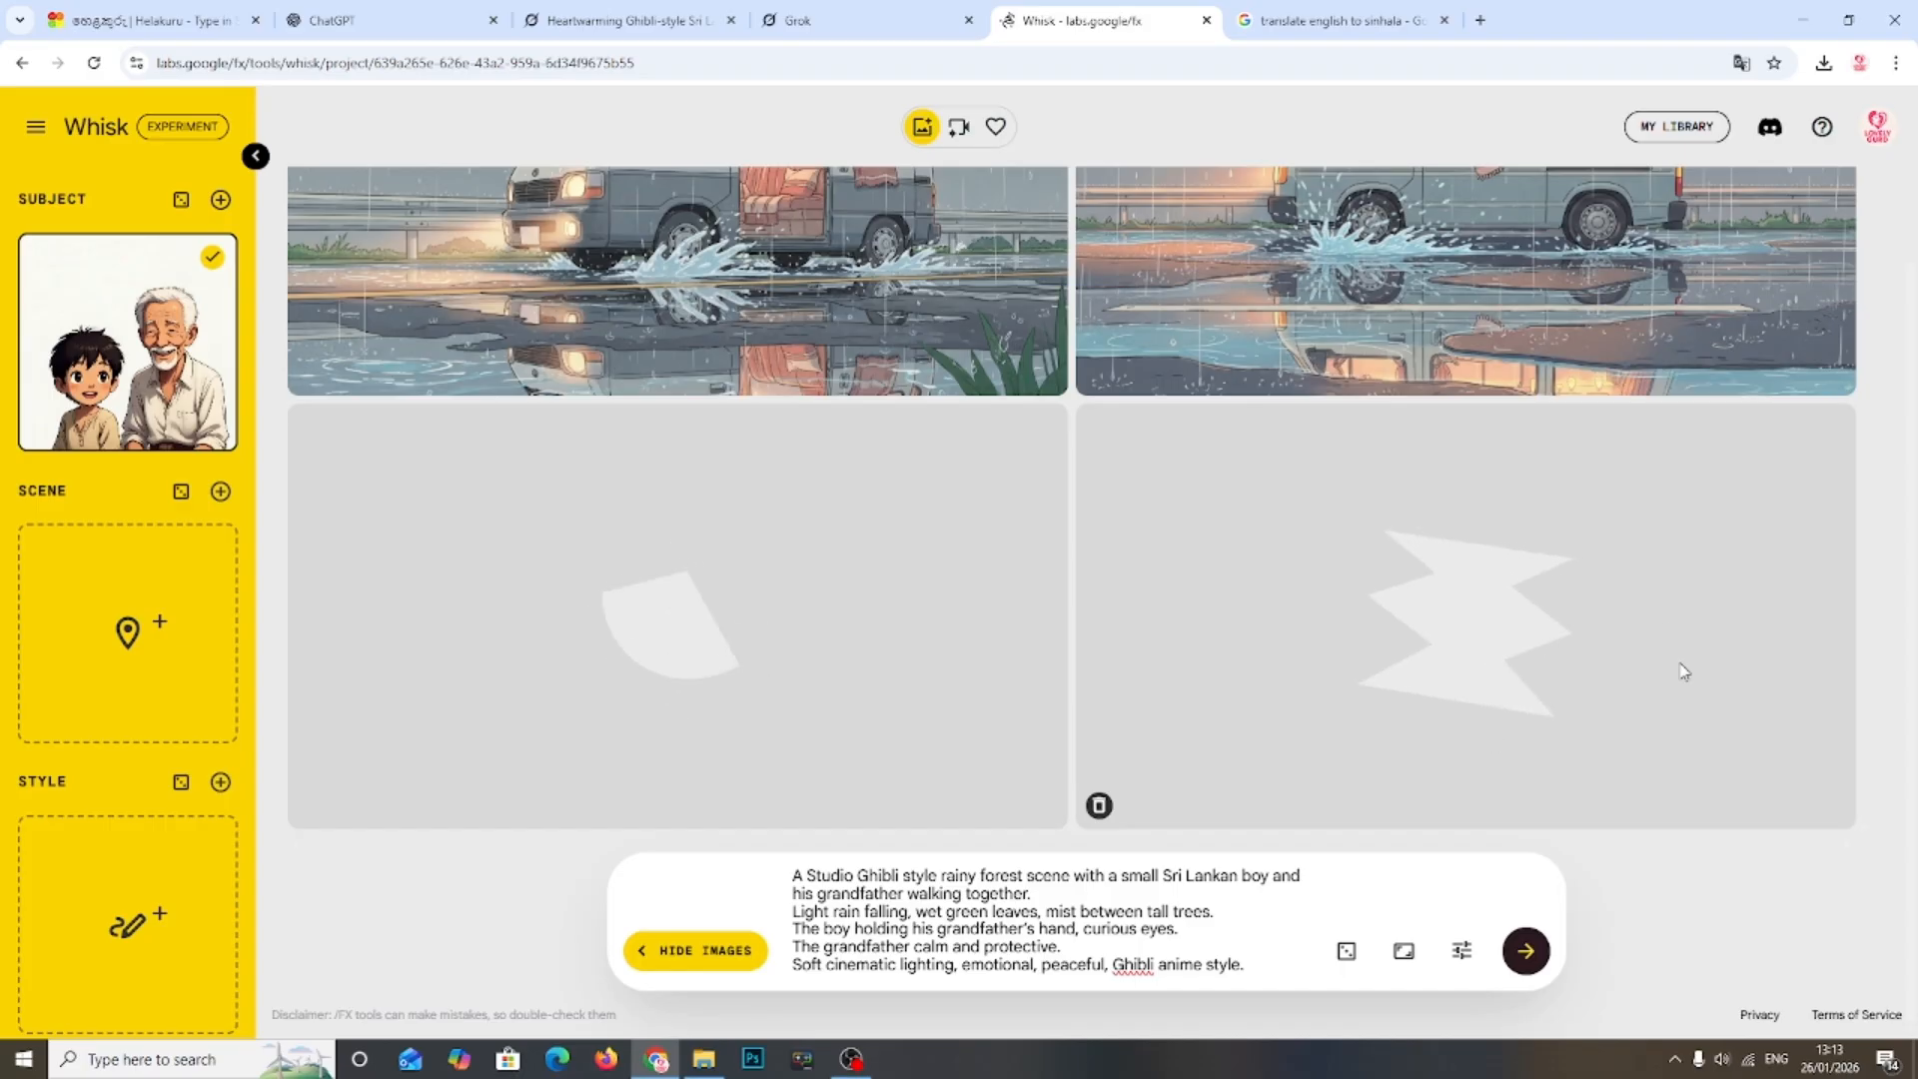
pyautogui.hotkey('ctrl', 'f')
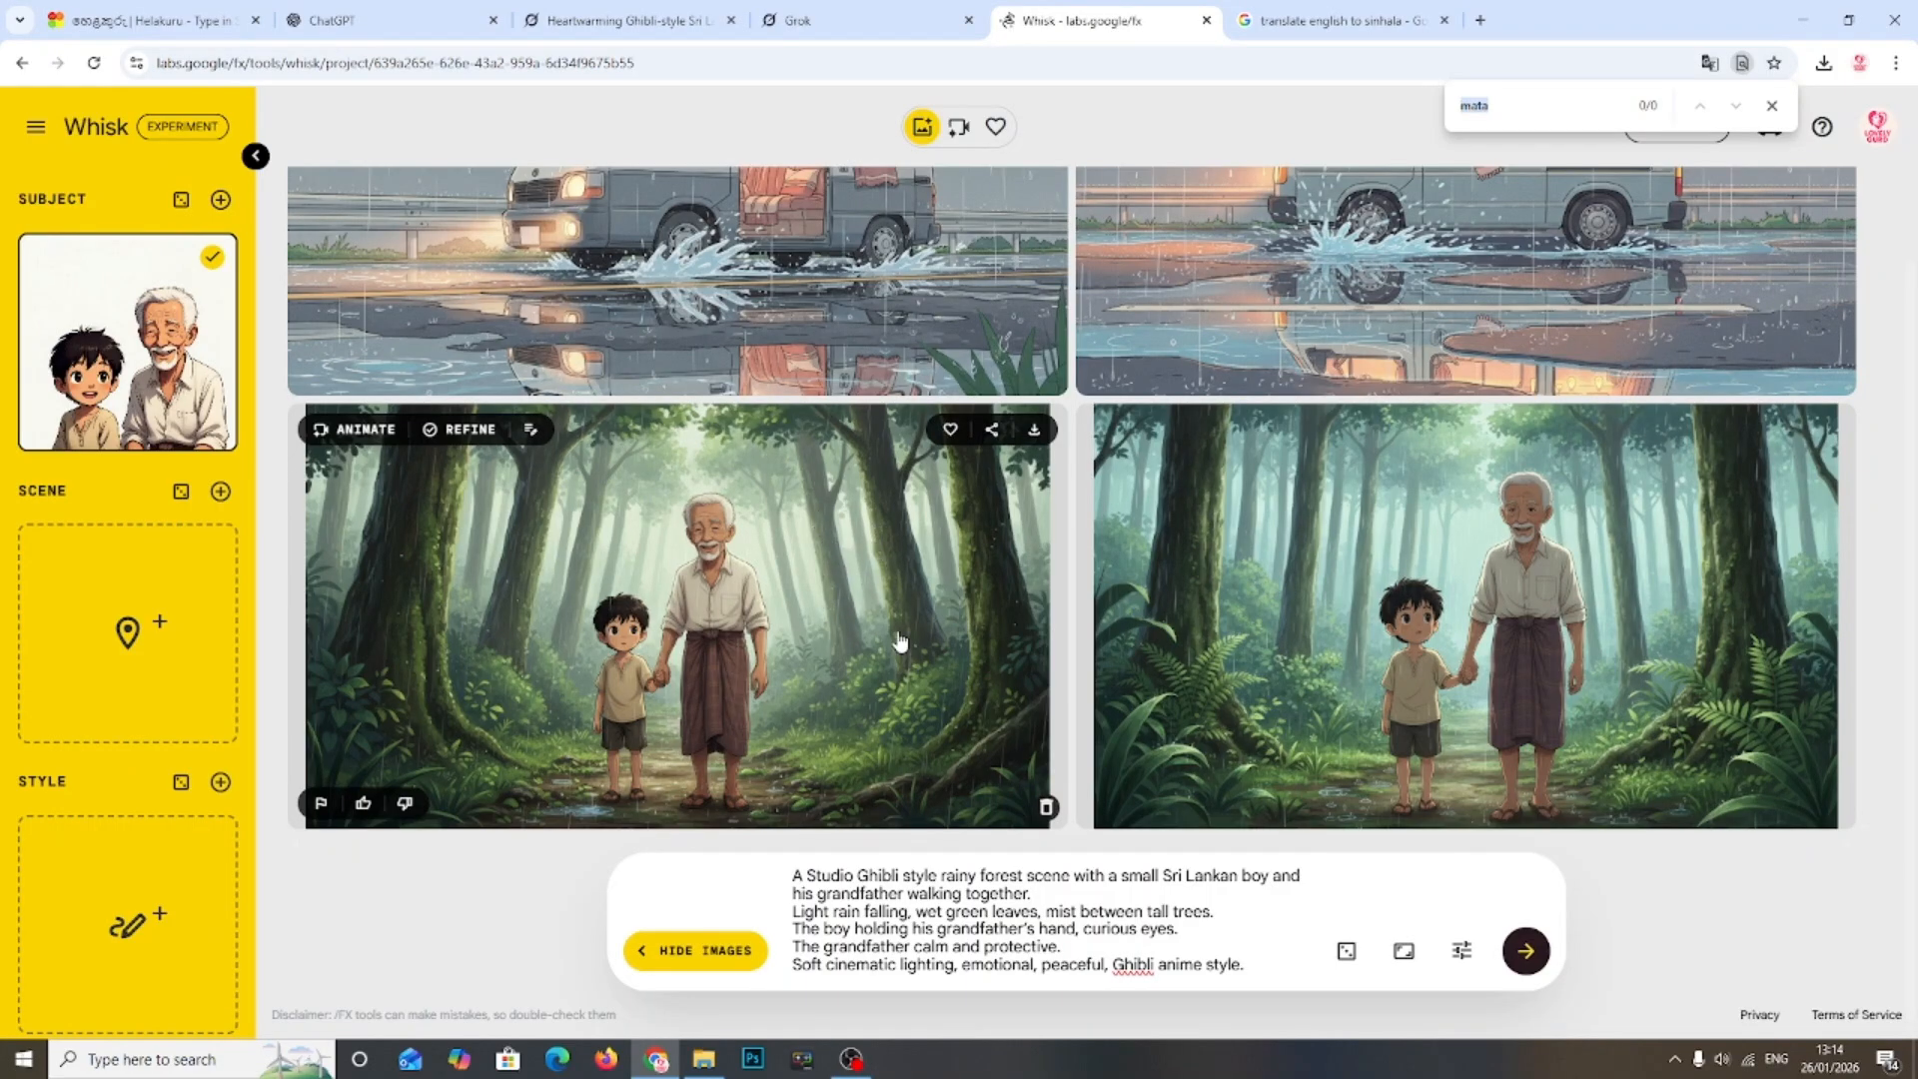
# Step: Download the first rainy forest image, then switch to ChatGPT and copy the complete Scene 2 mushroom-picking prompt
pyautogui.click(1035, 429)
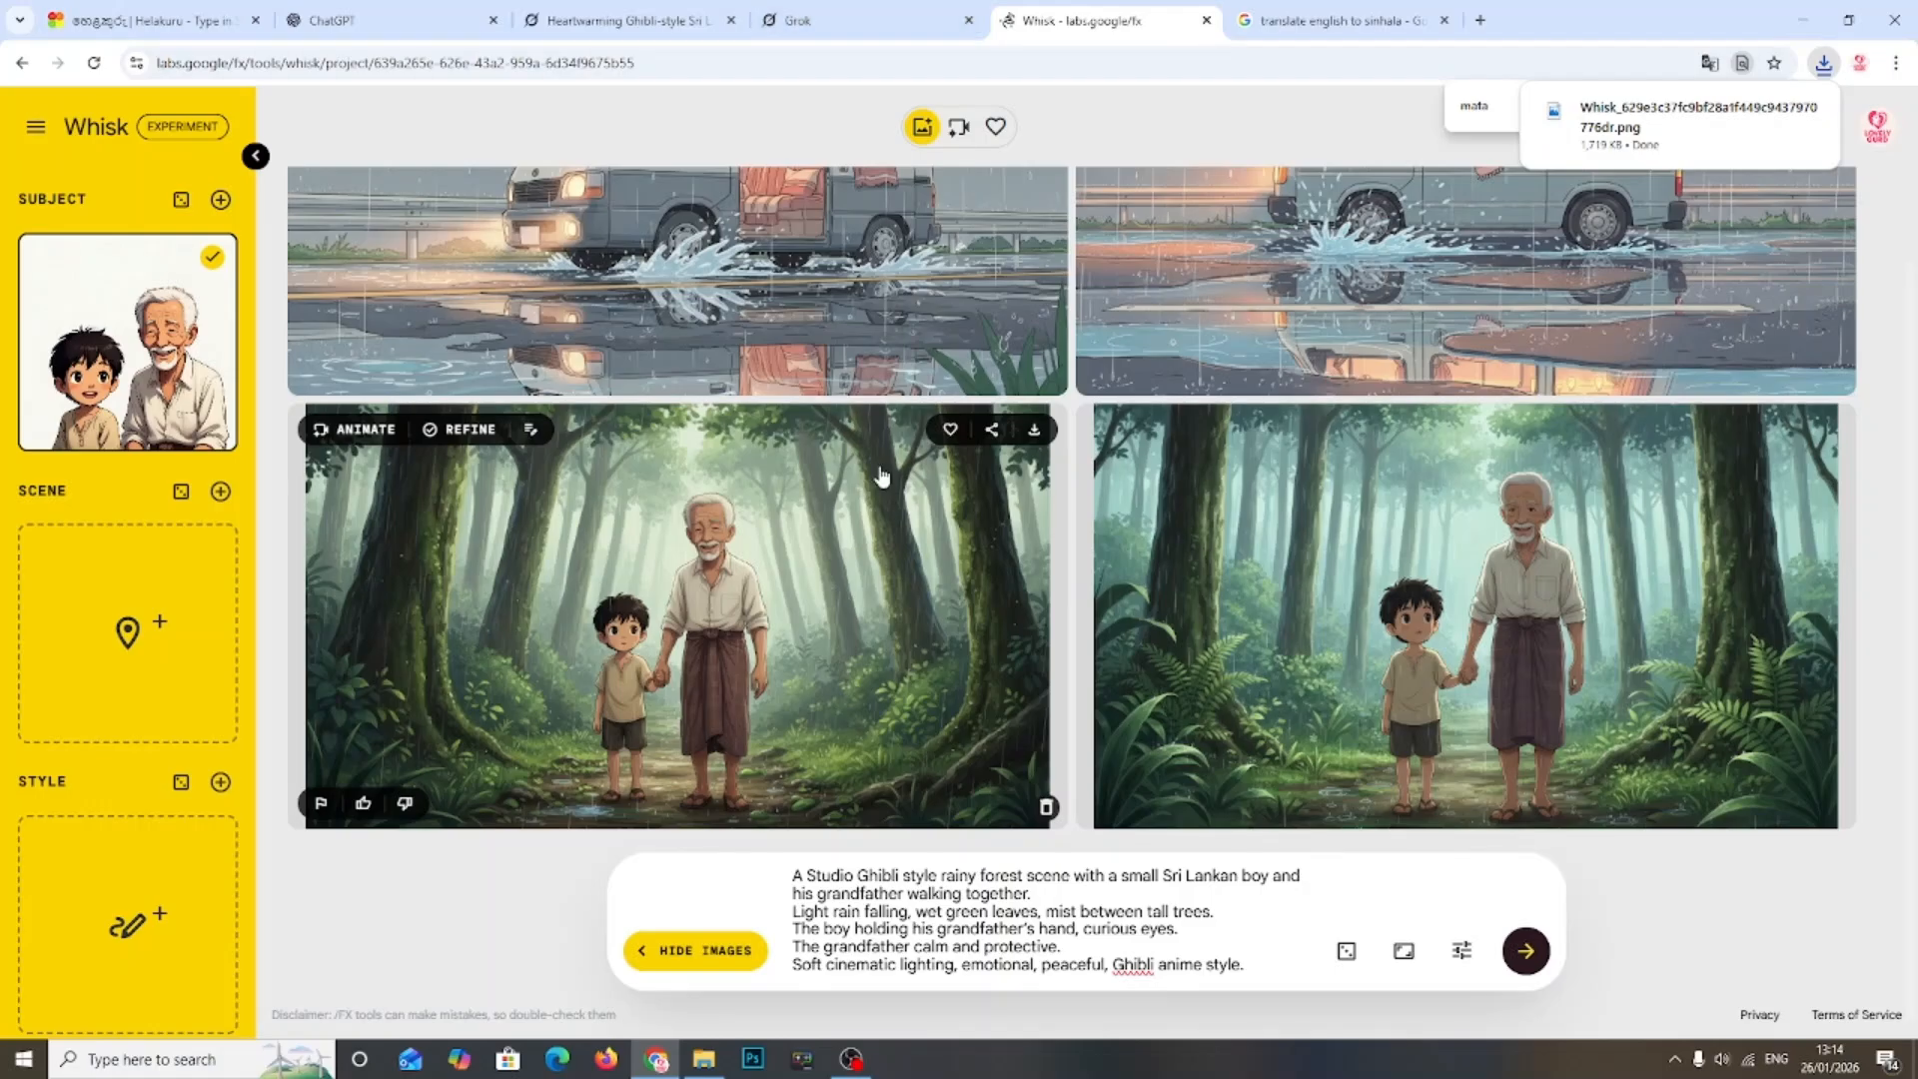
pyautogui.click(379, 18)
pyautogui.scroll(-3, 884, 784)
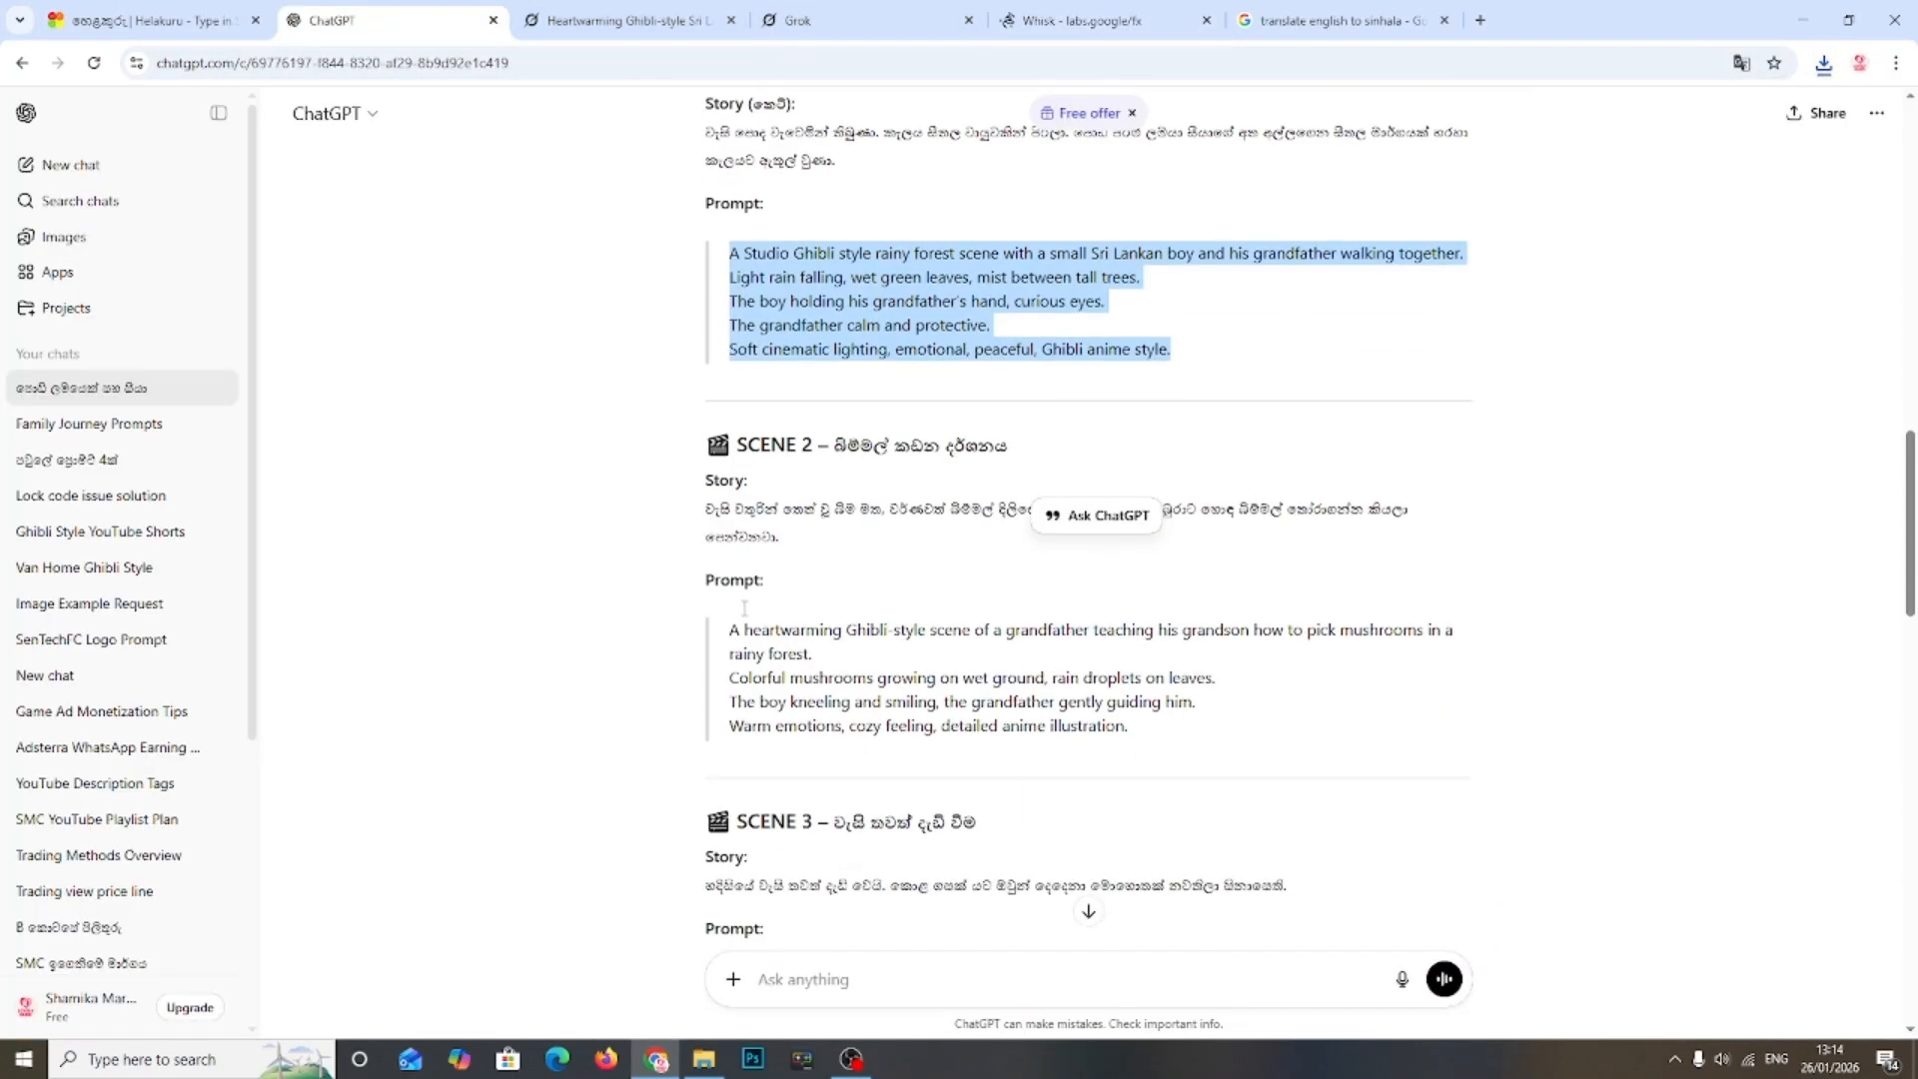
pyautogui.scroll(-1, 937, 548)
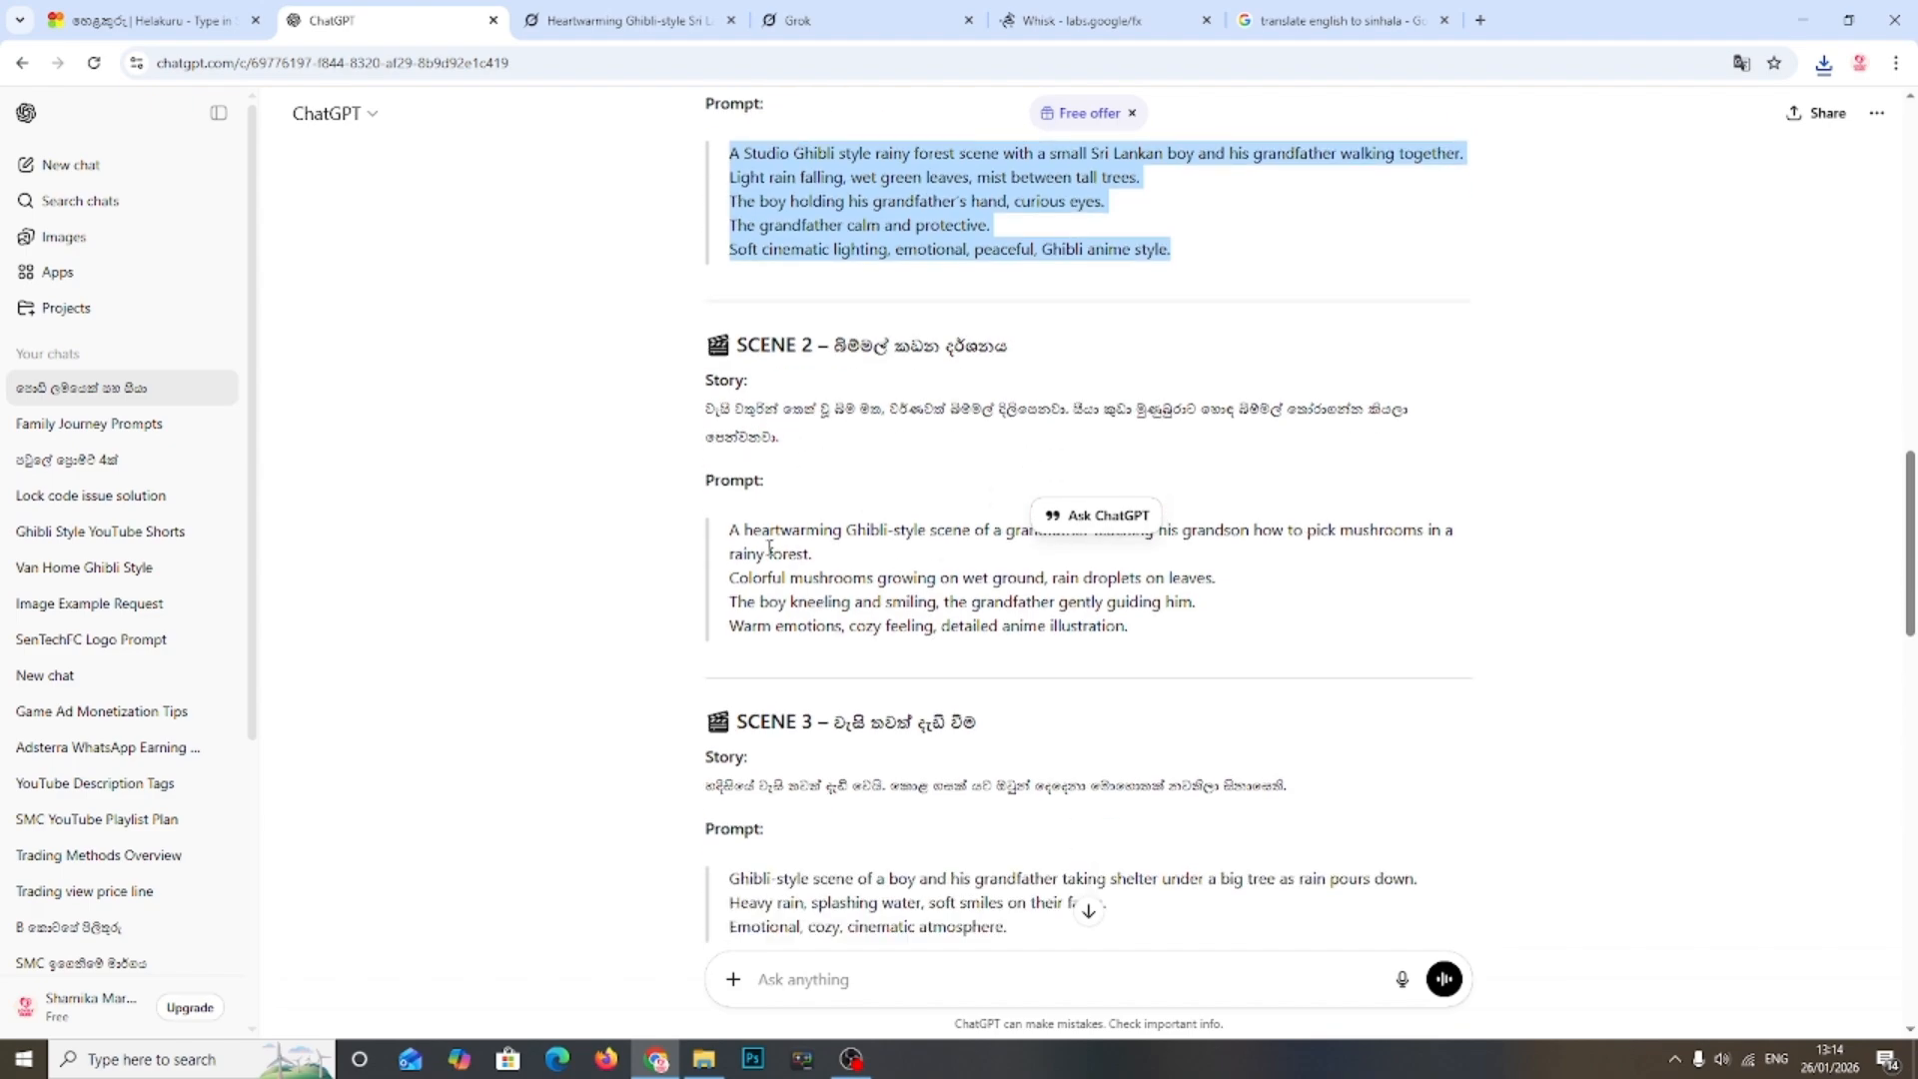
pyautogui.moveTo(726, 537); pyautogui.dragTo(1161, 644)
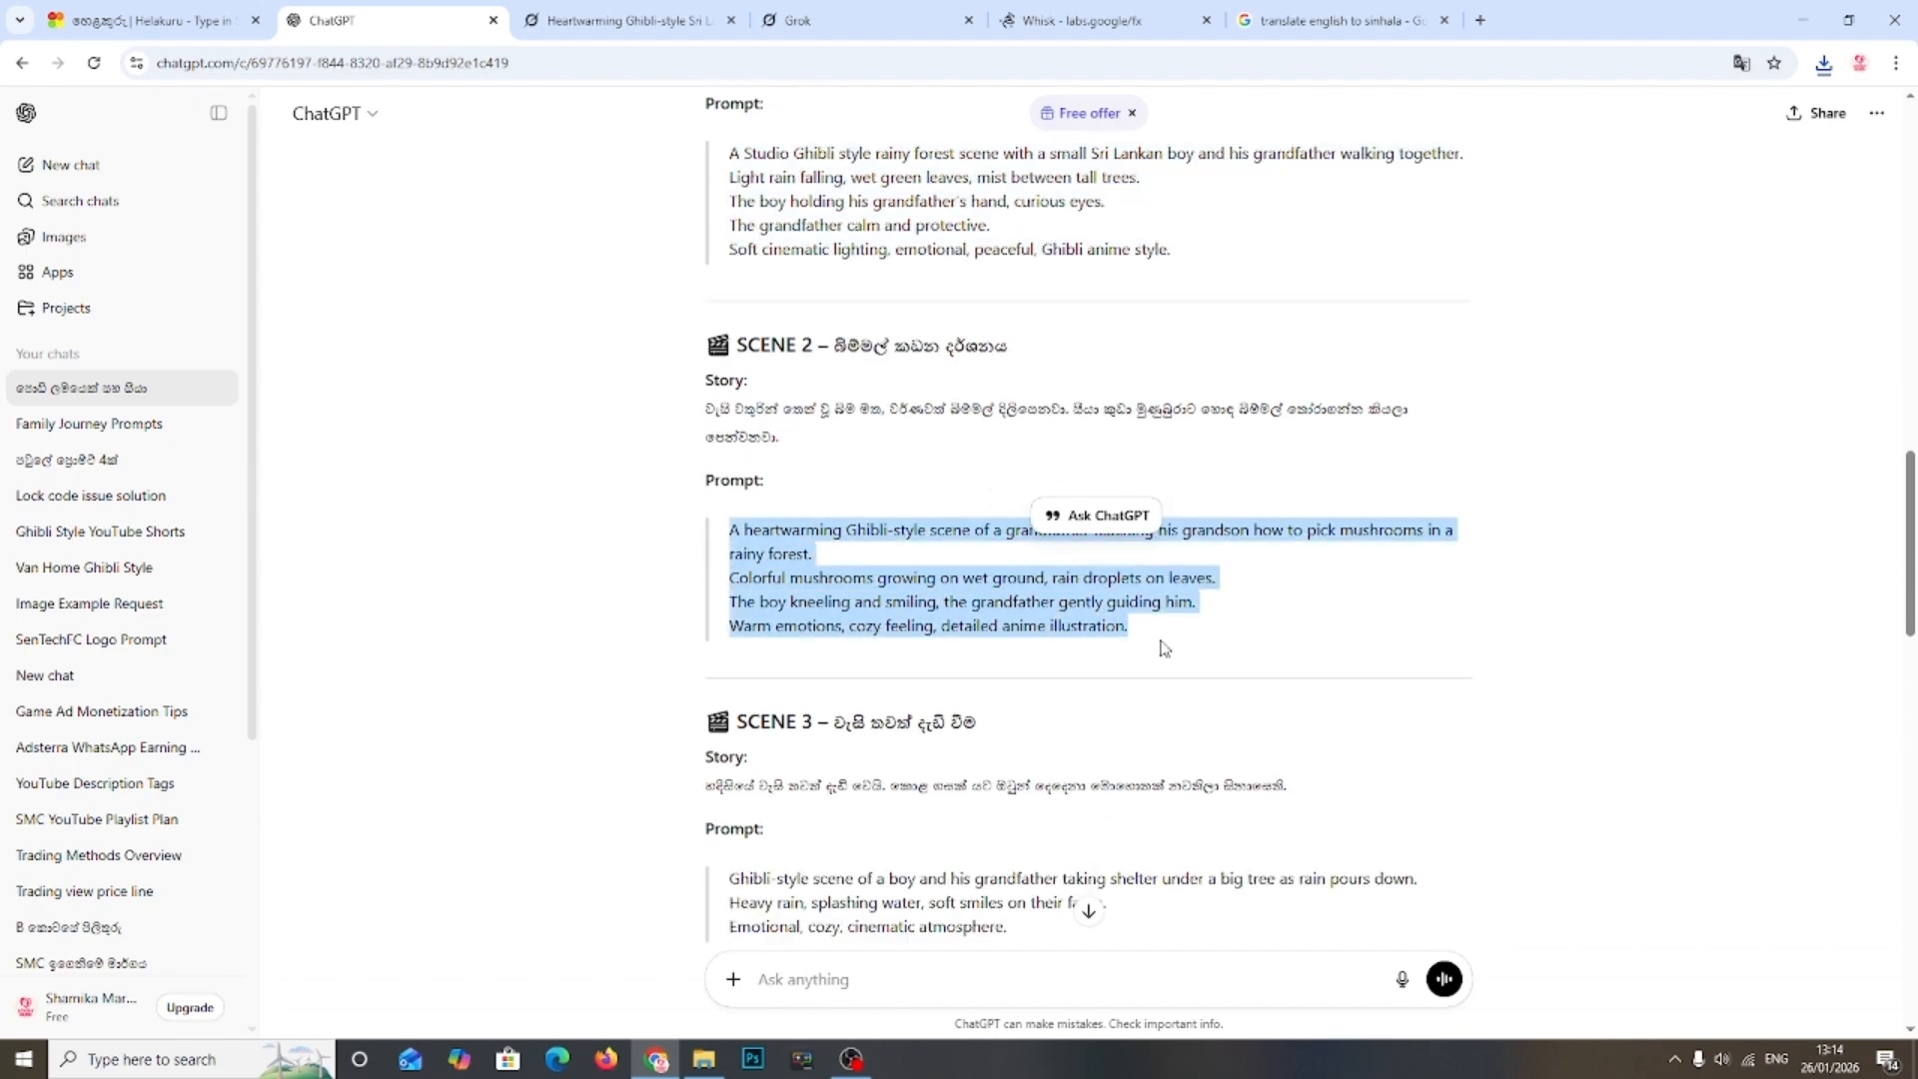
pyautogui.rightClick(799, 487)
pyautogui.moveTo(717, 534); pyautogui.dragTo(1148, 640)
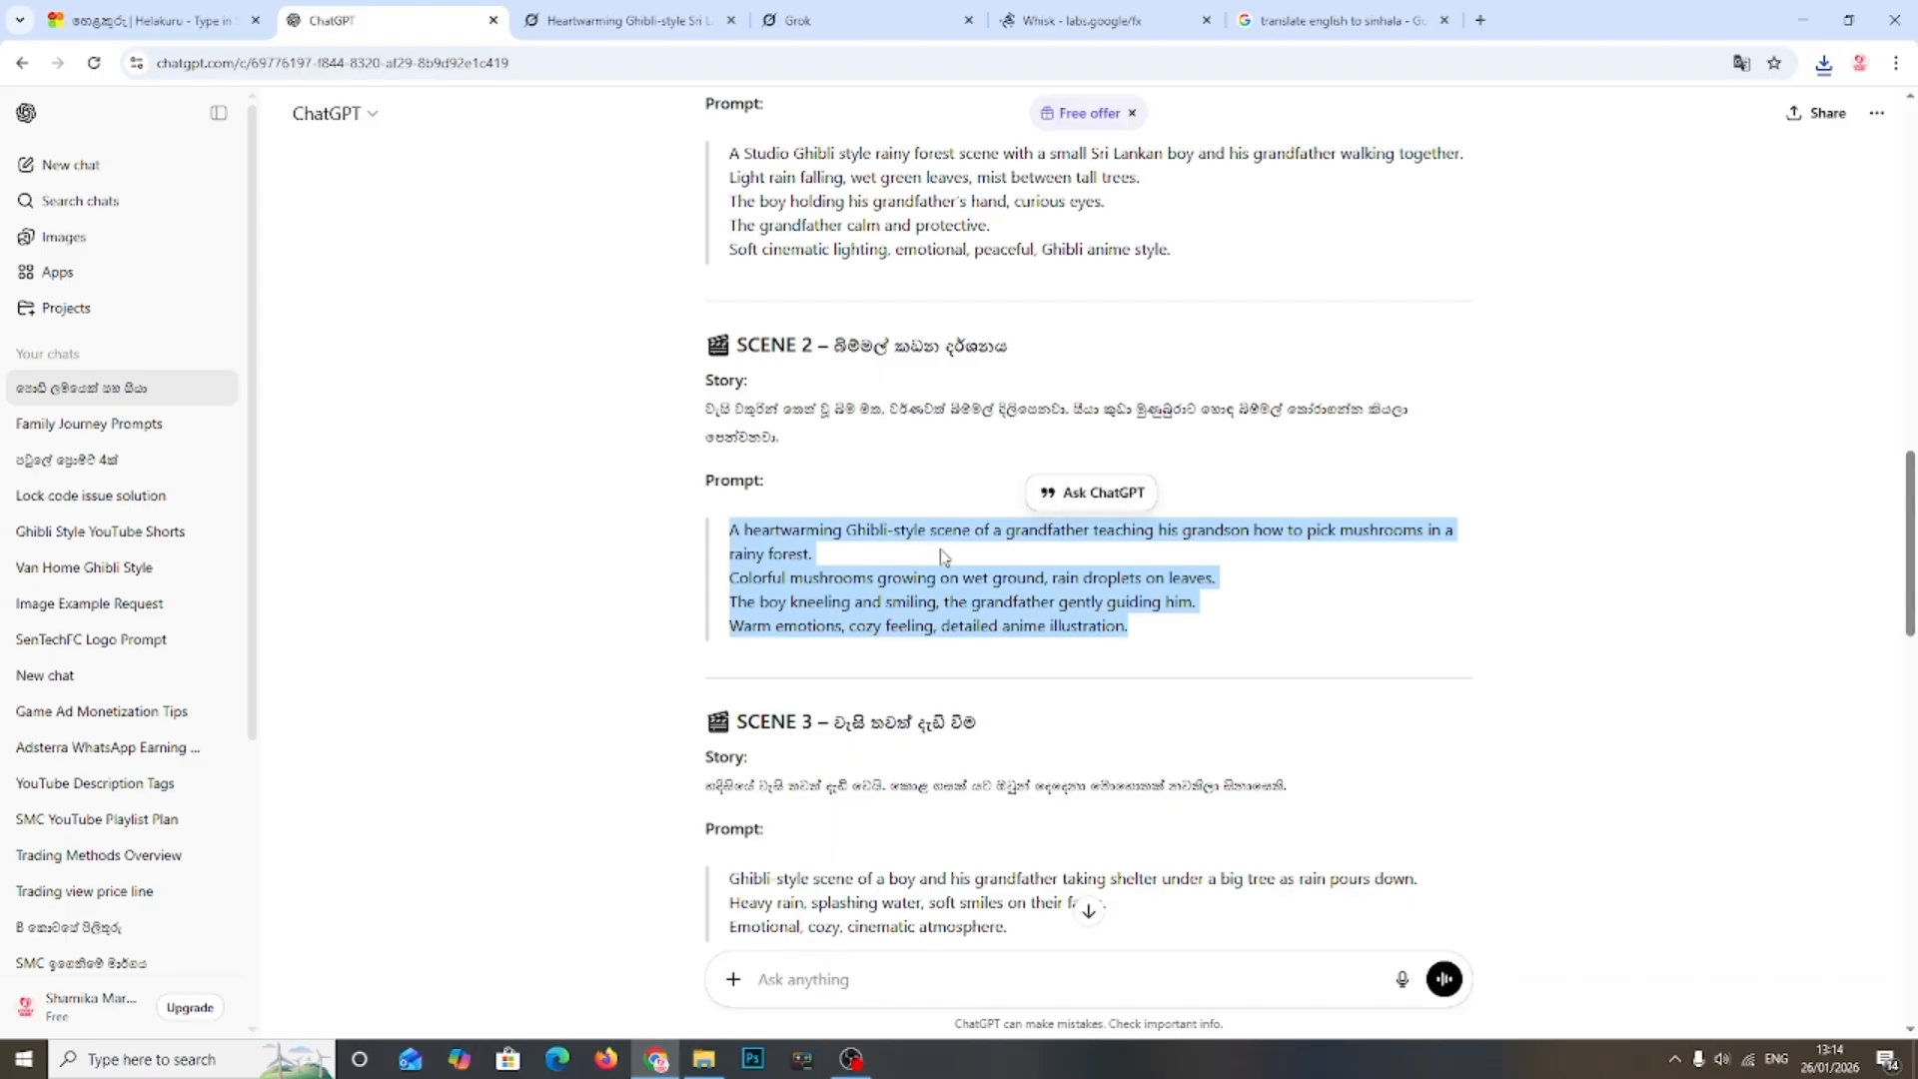
pyautogui.rightClick(926, 552)
pyautogui.click(957, 574)
# Step: Switch back to Whisk, replace the Scene 1 description with the copied Scene 2 mushroom prompt, and generate the images
pyautogui.click(639, 17)
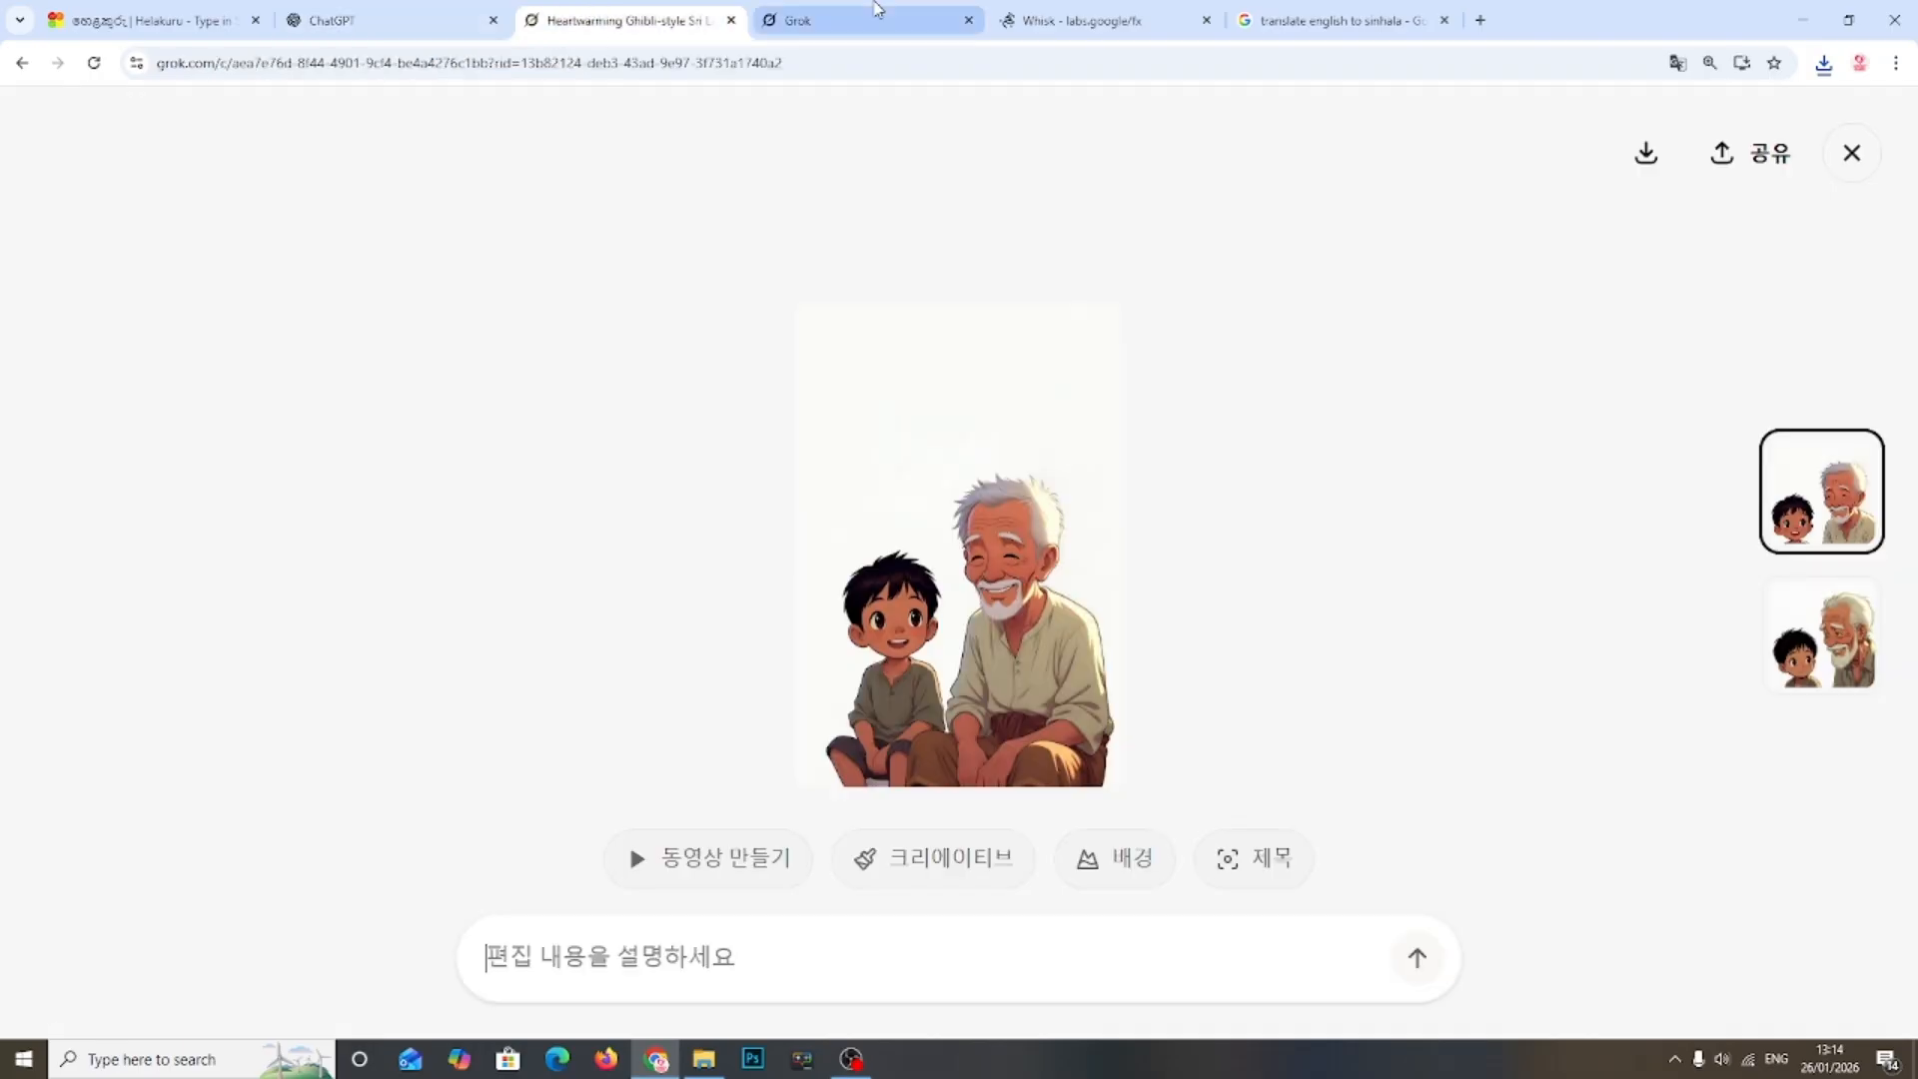
pyautogui.click(1078, 20)
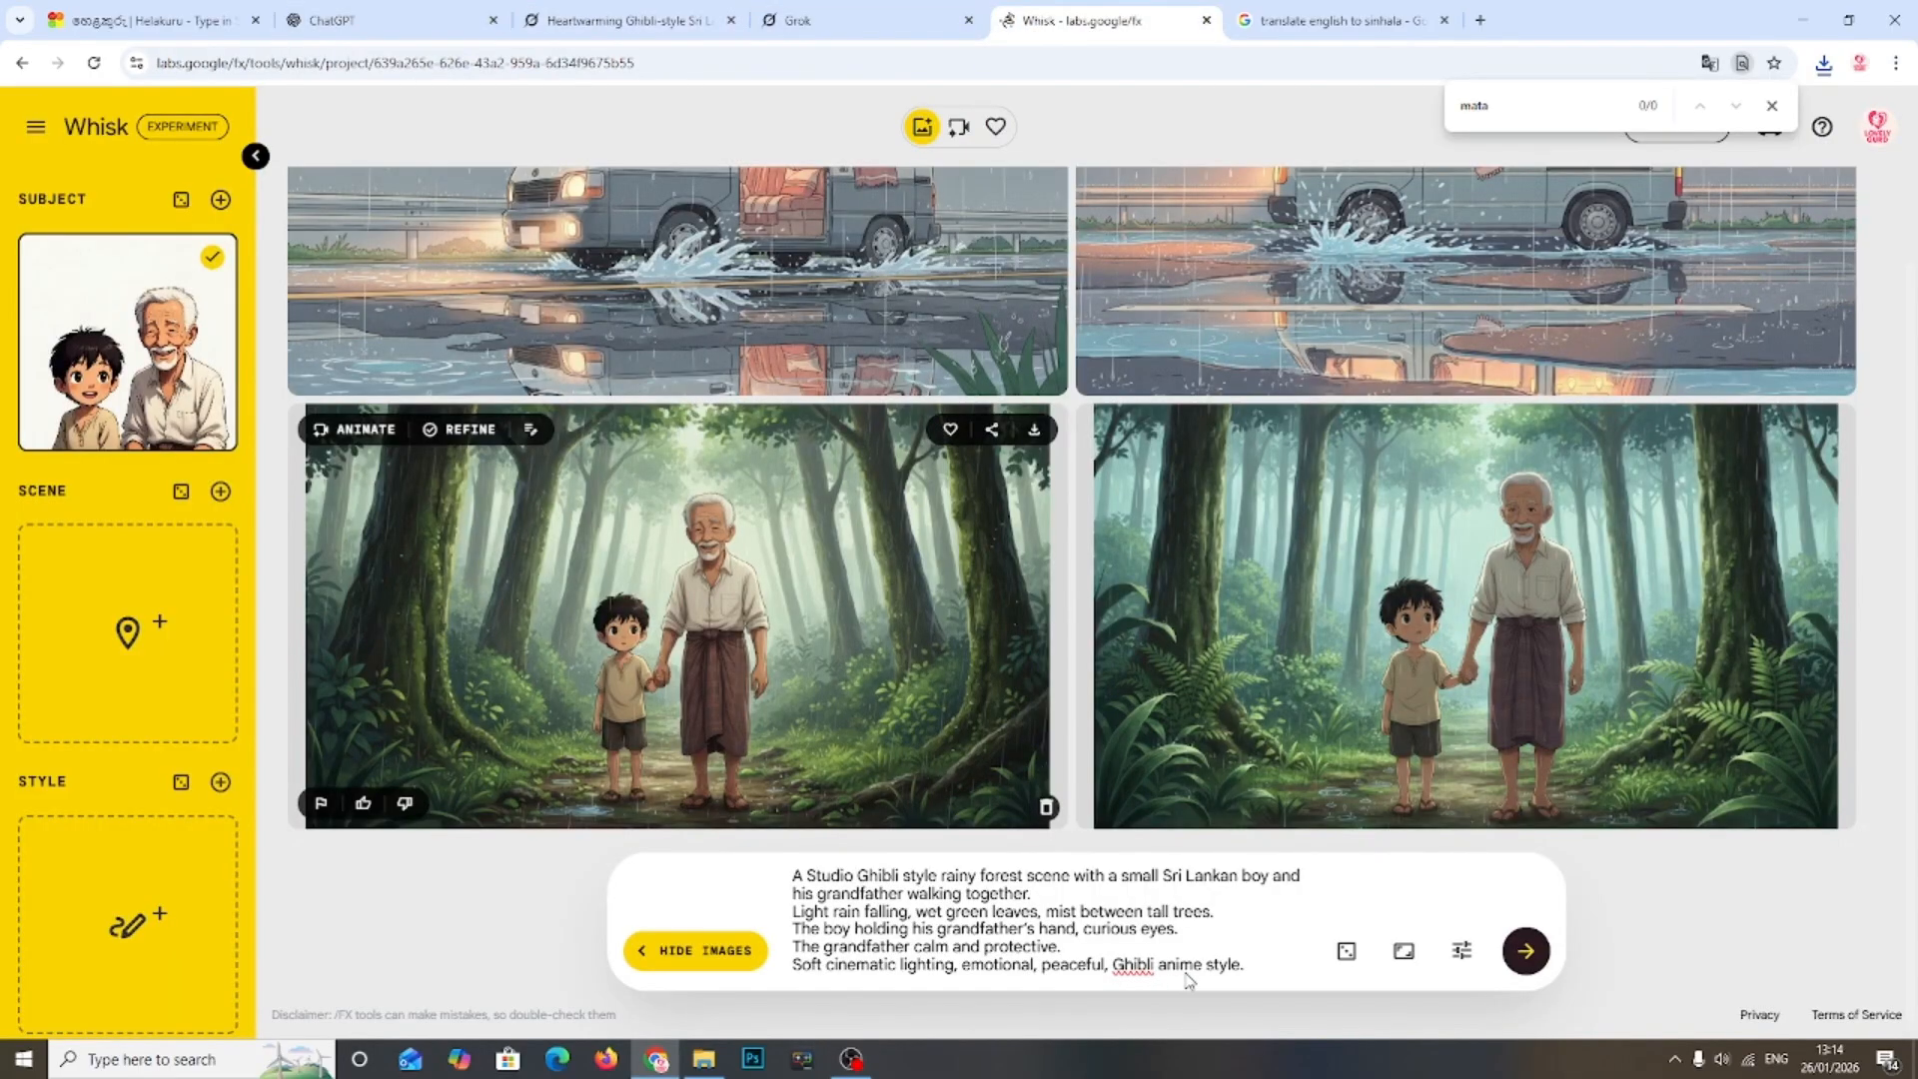
pyautogui.hotkey('ctrl', 'a')
pyautogui.click(800, 879)
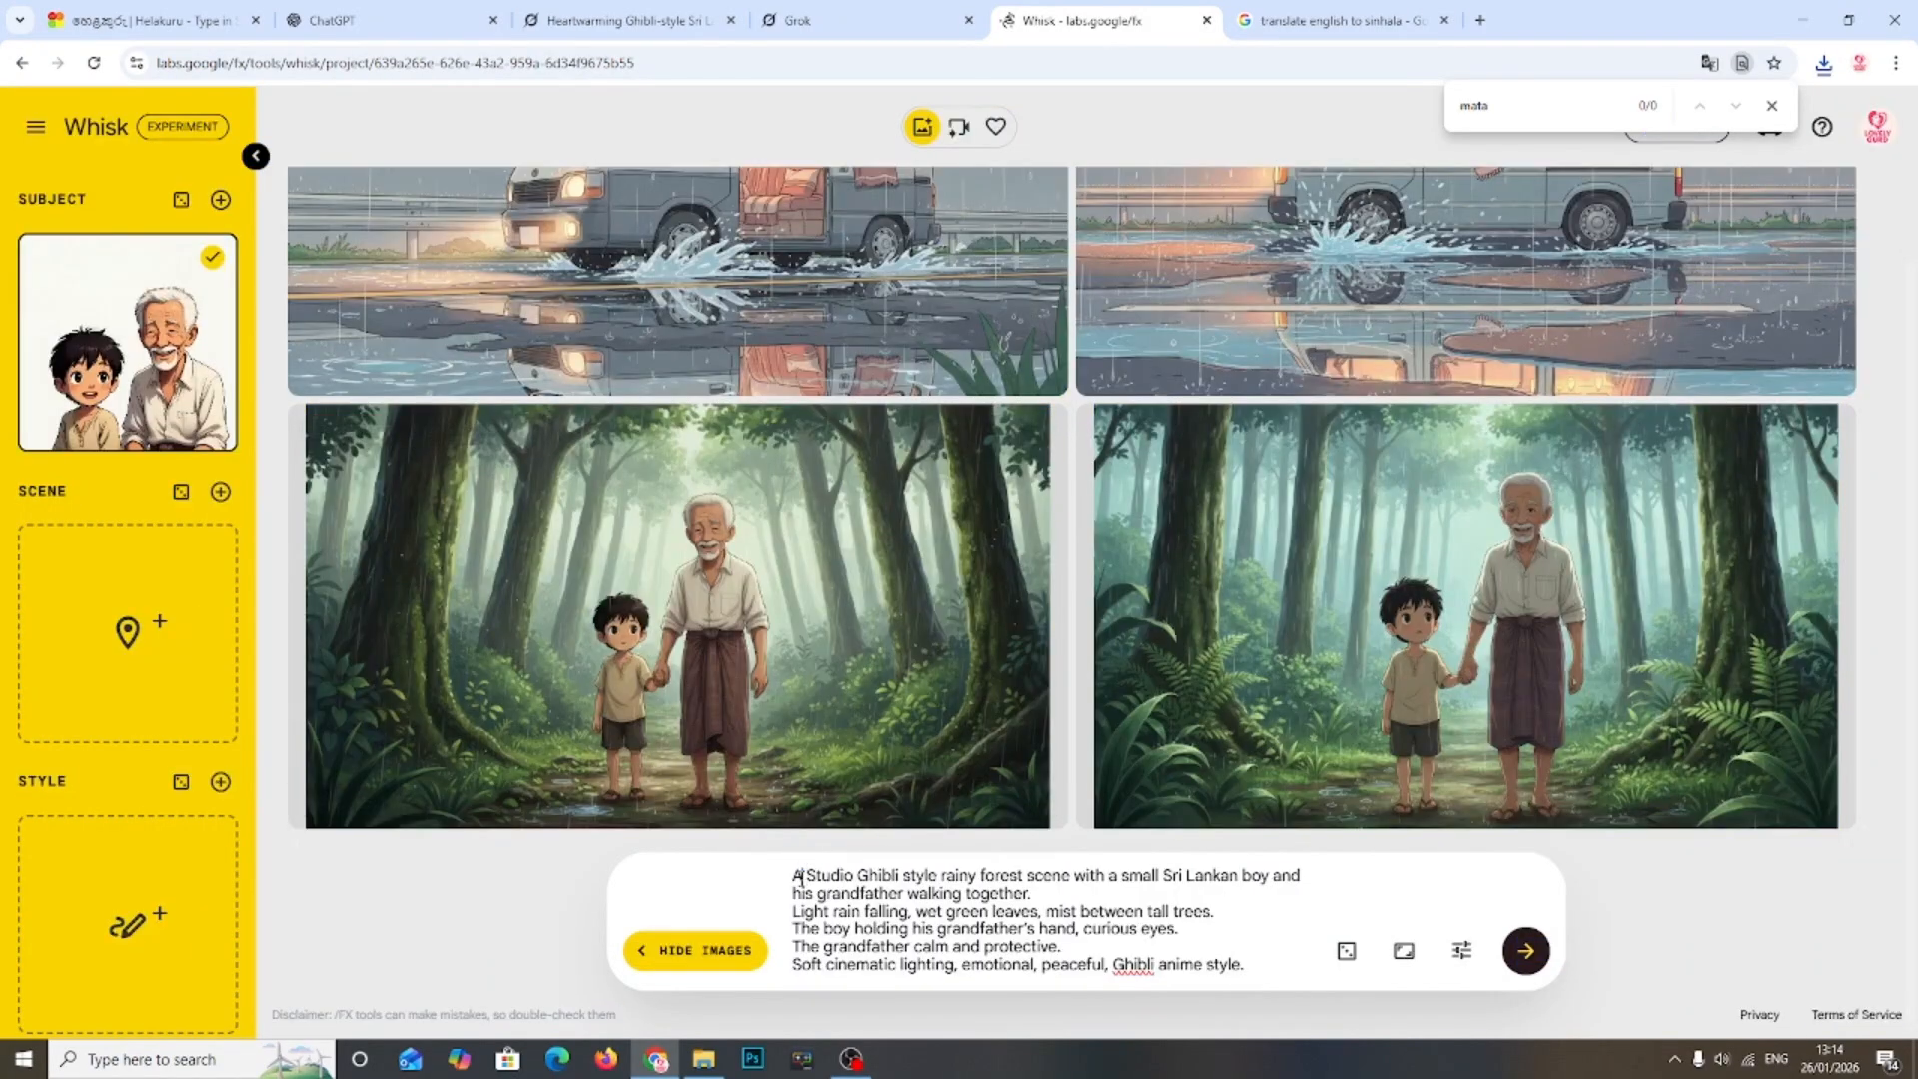
pyautogui.moveTo(796, 875); pyautogui.dragTo(1475, 1053)
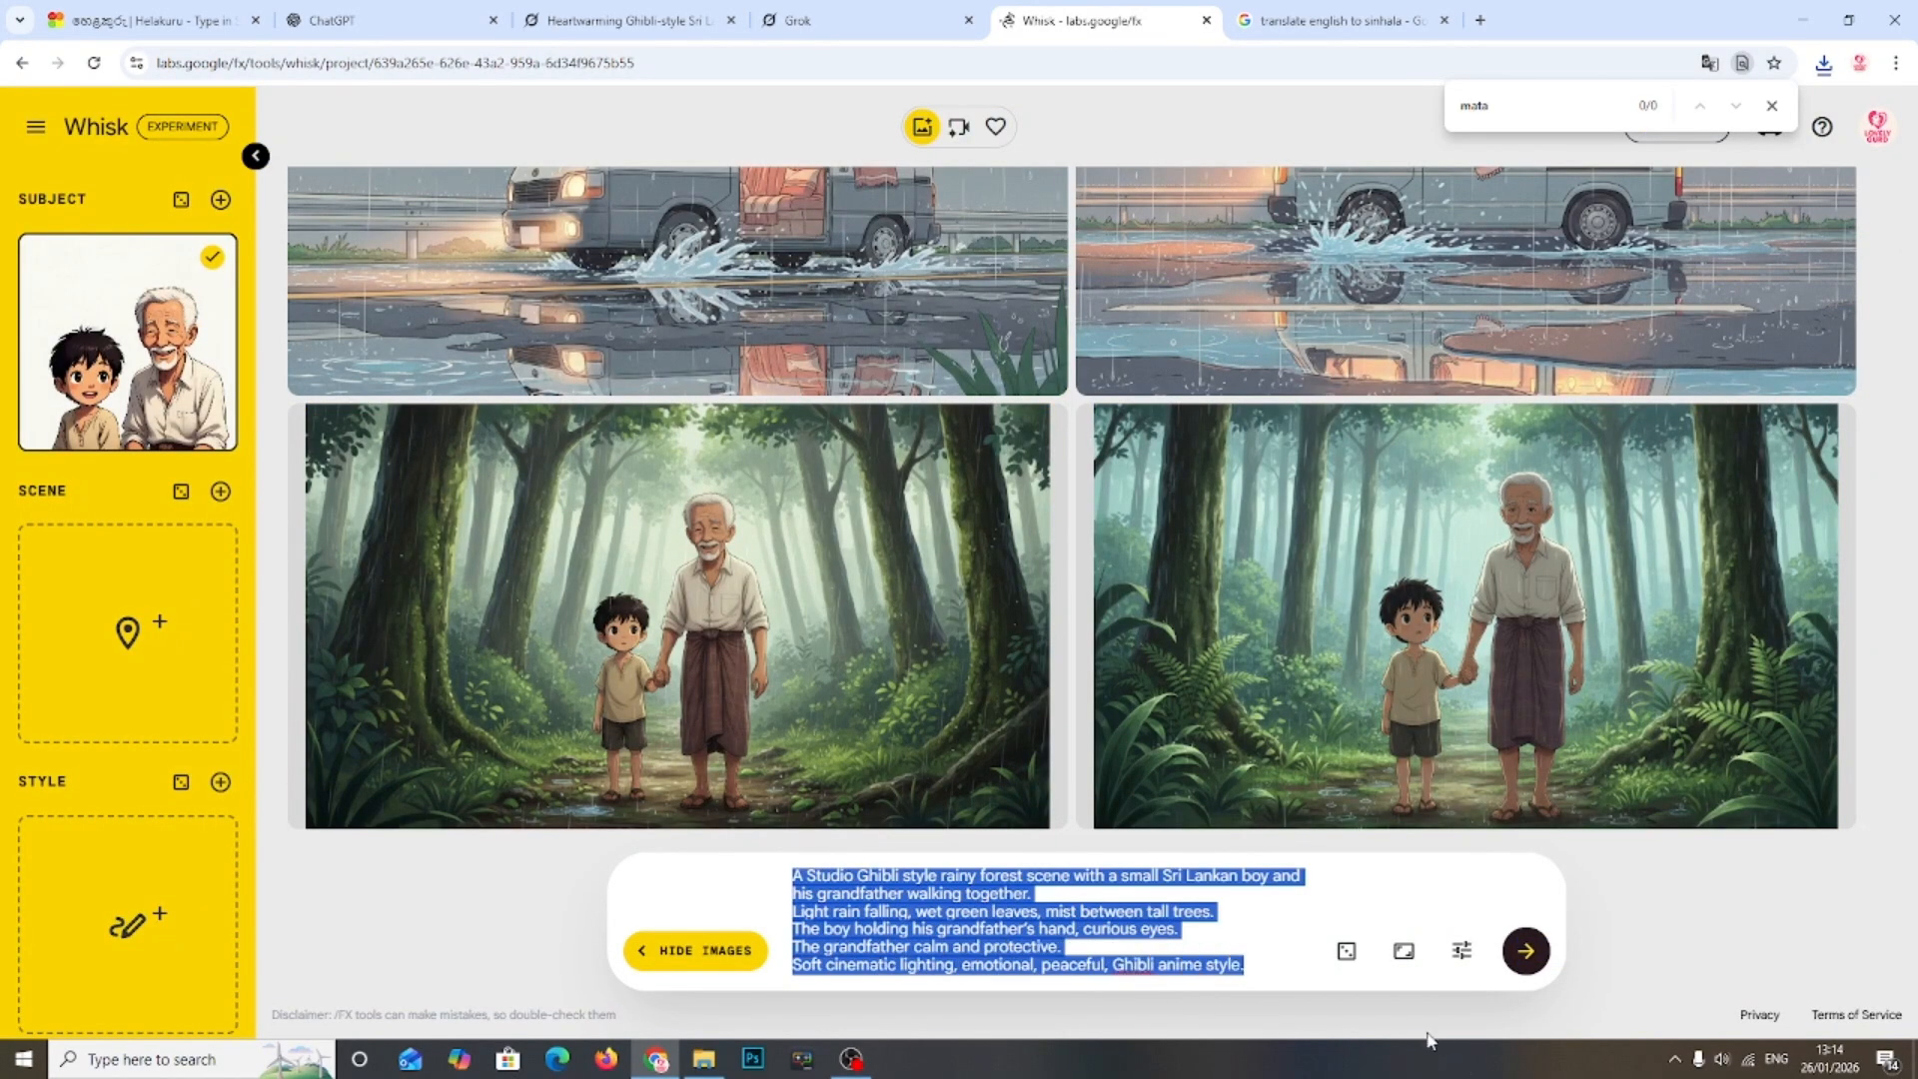
pyautogui.hotkey('ctrl', 'v')
pyautogui.click(1525, 949)
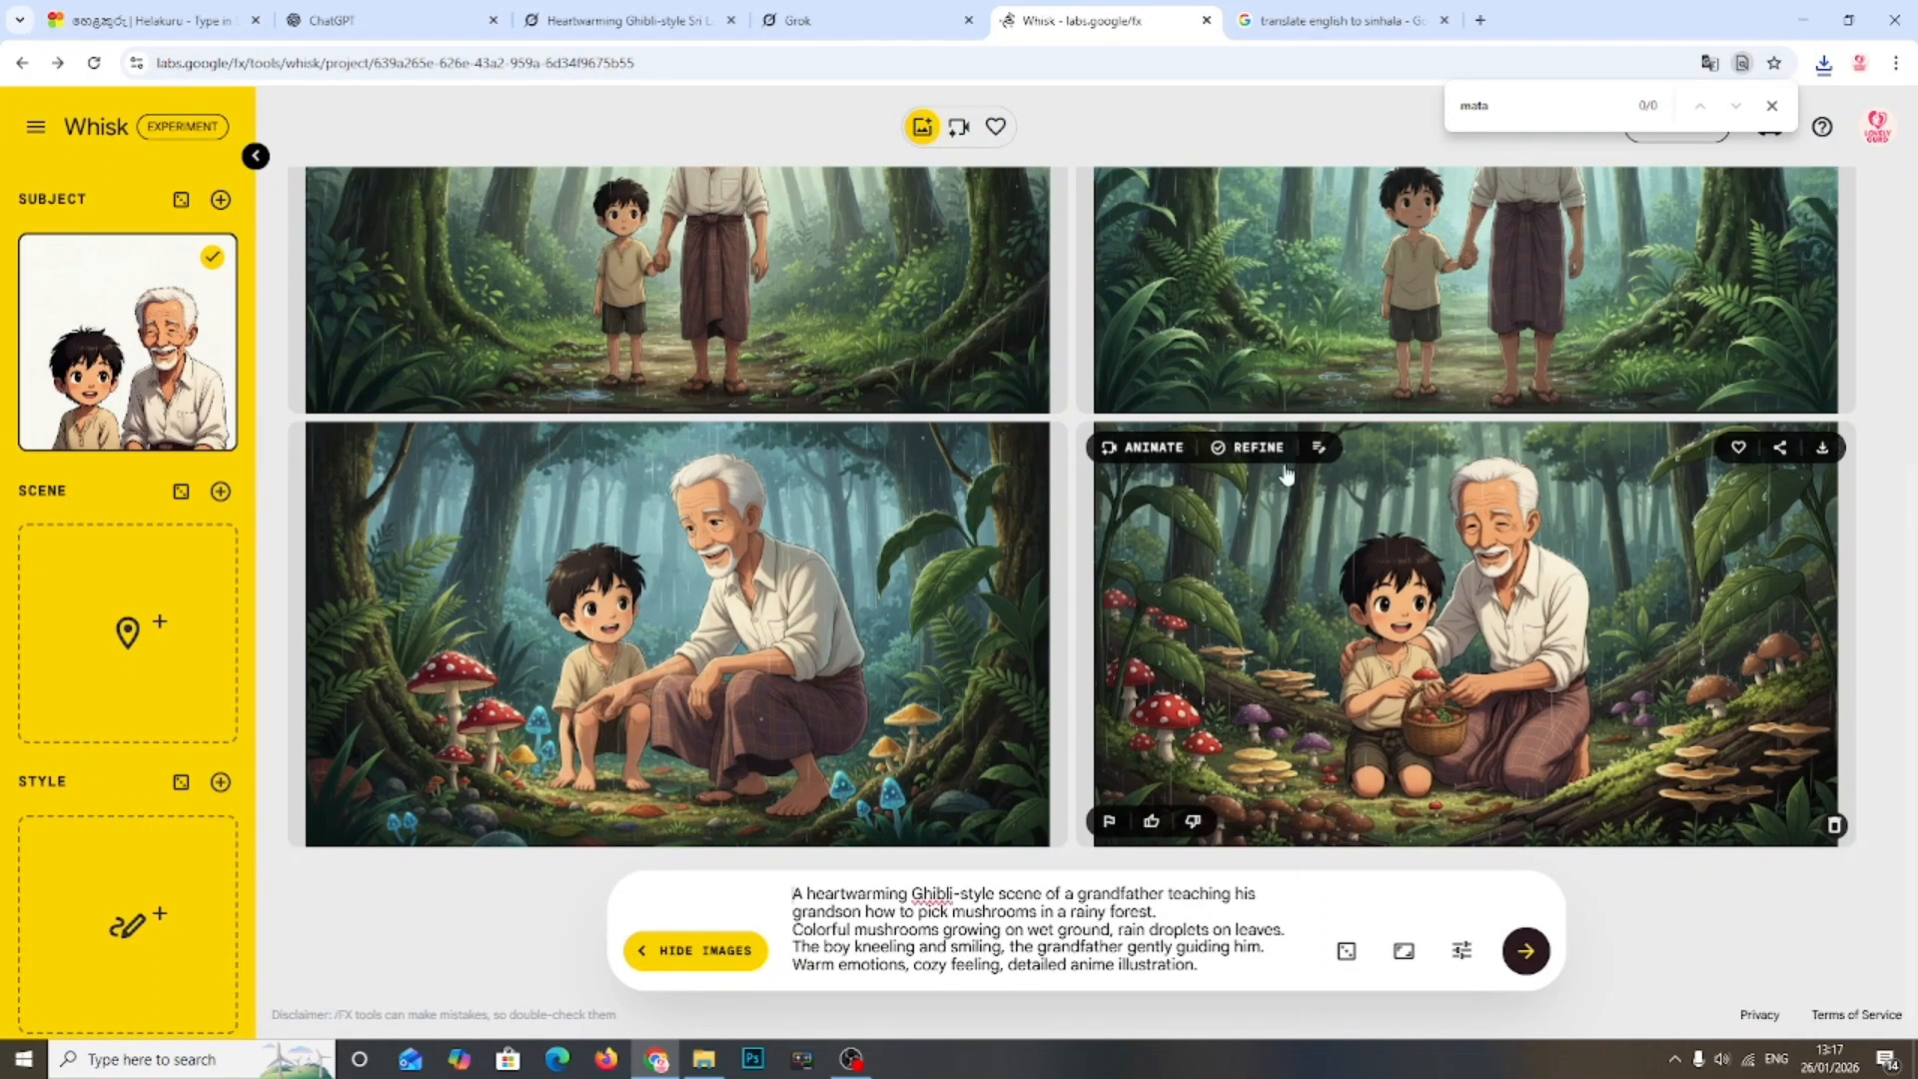
# Step: Look at the refine view and the edit-details dialog for the mushroom basket image, closing each without changes
pyautogui.click(1260, 448)
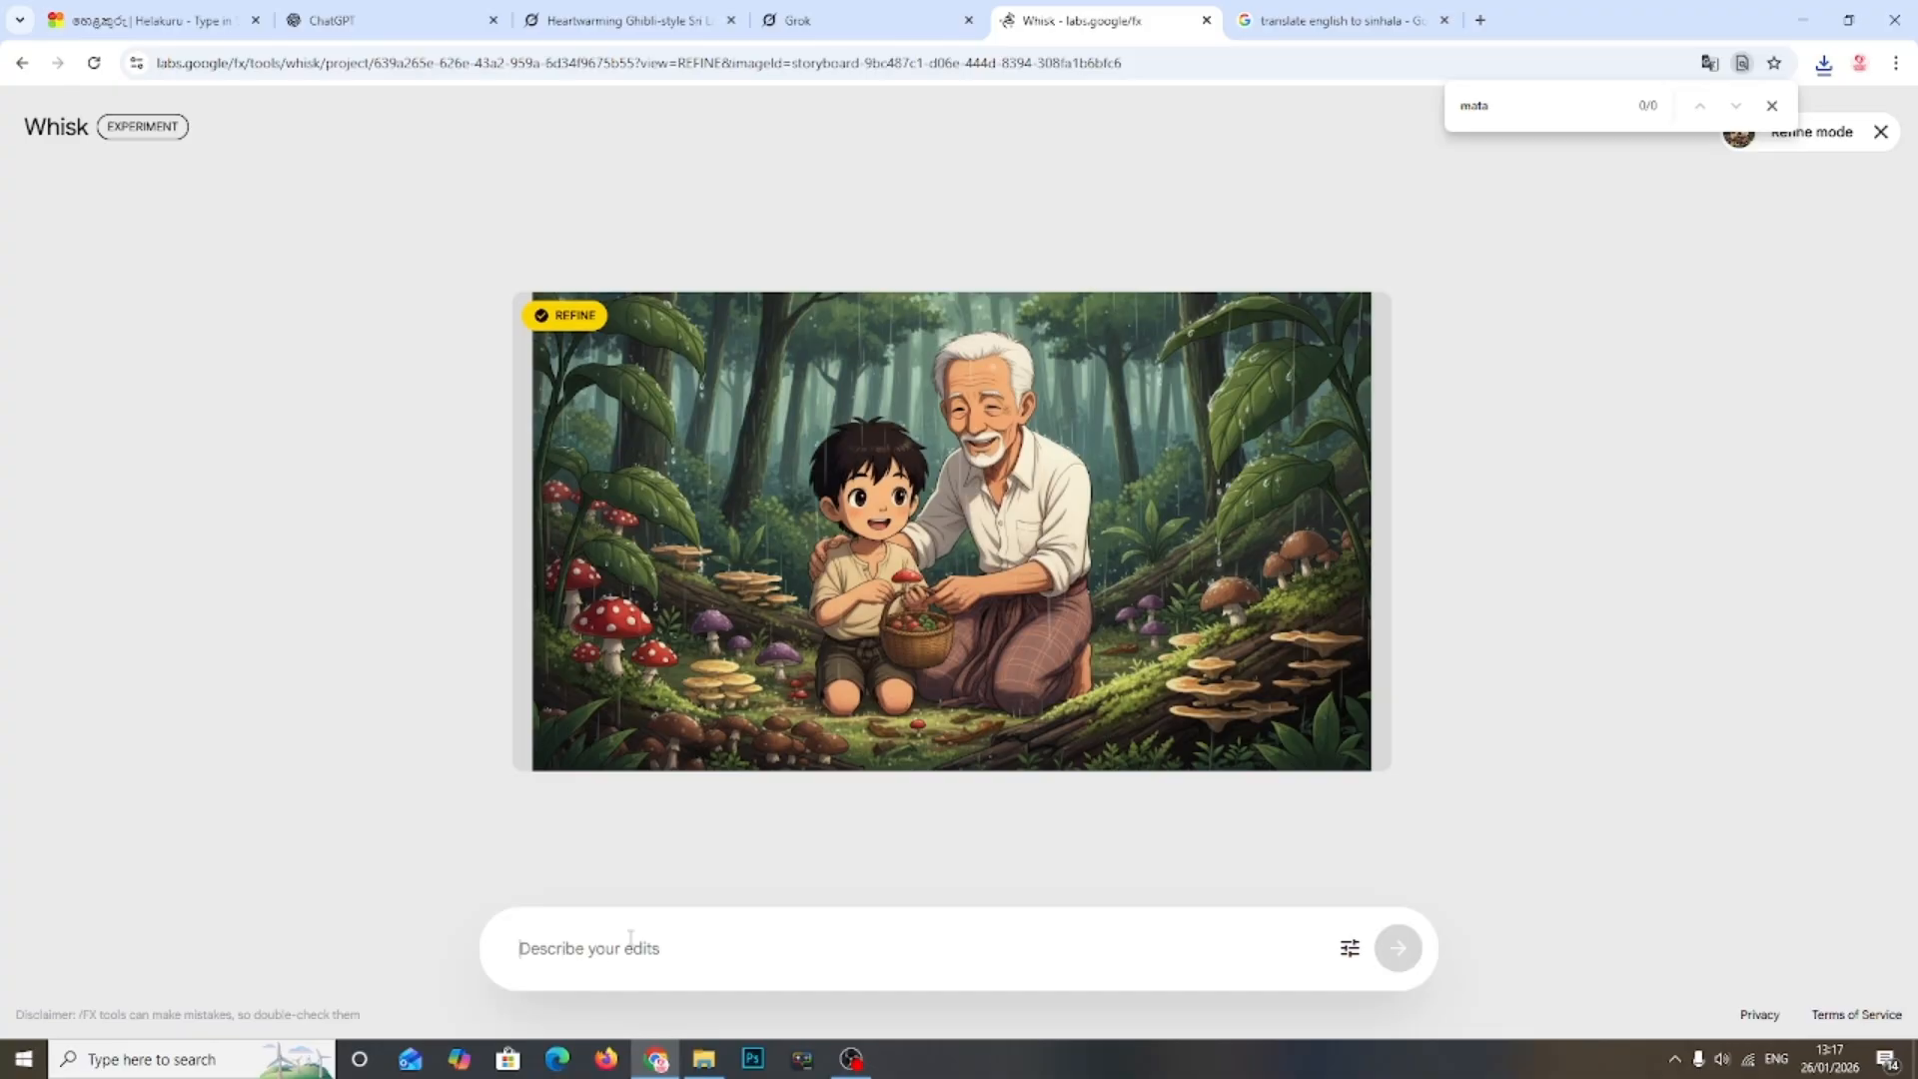
pyautogui.moveTo(691, 529)
pyautogui.click(22, 63)
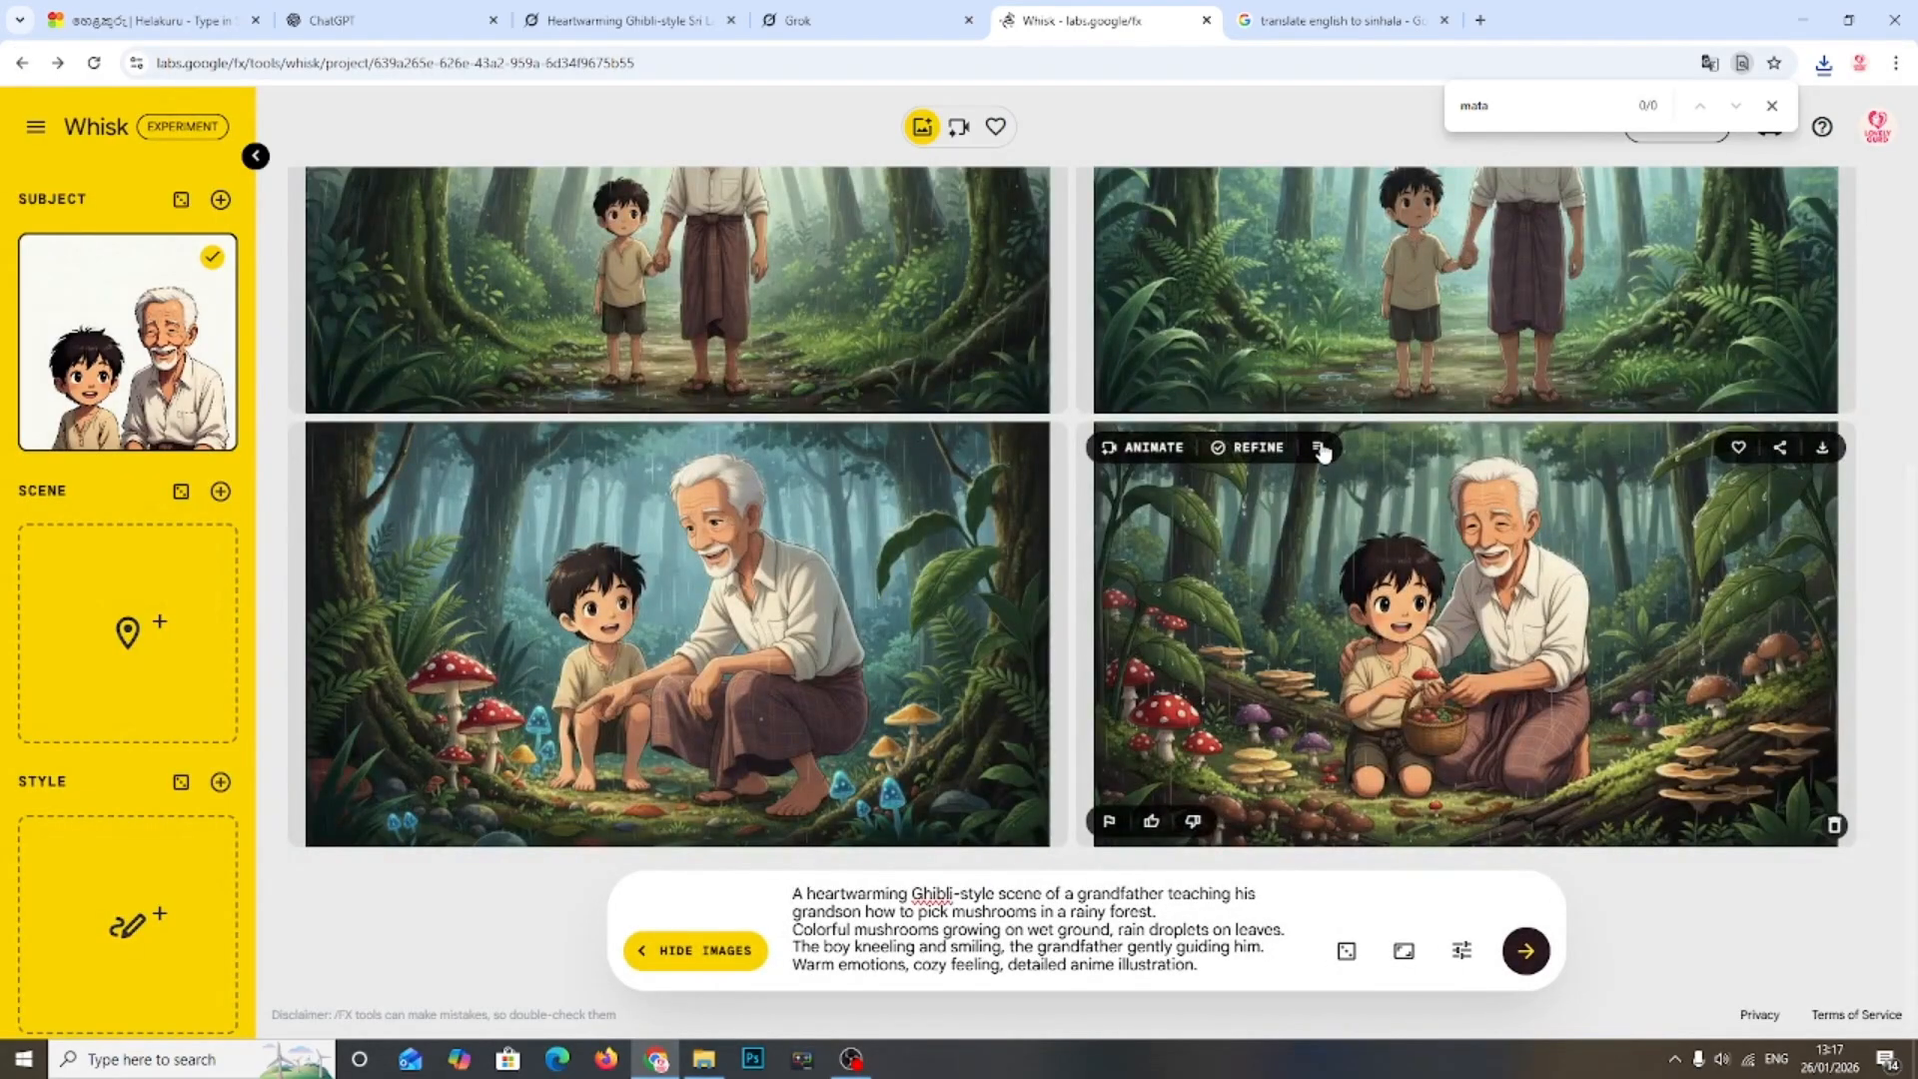
pyautogui.click(1318, 447)
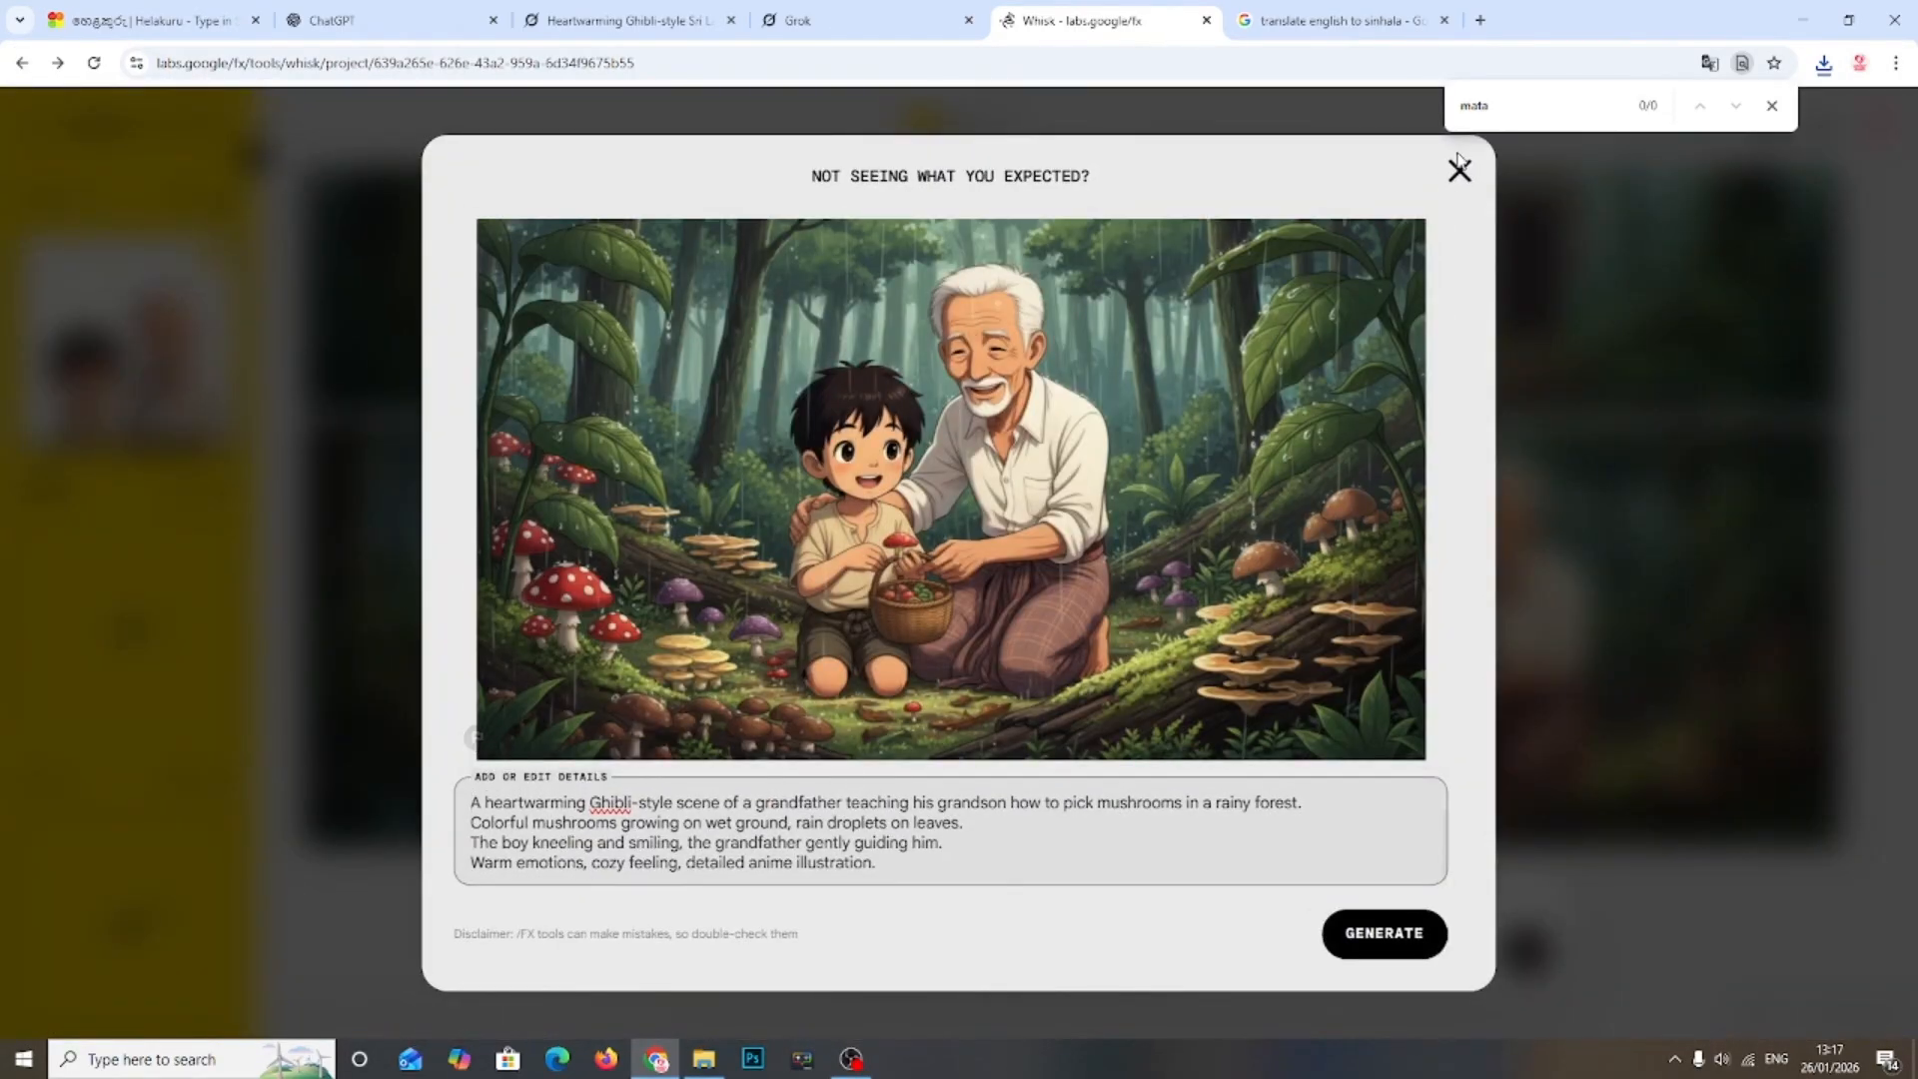
pyautogui.click(1459, 171)
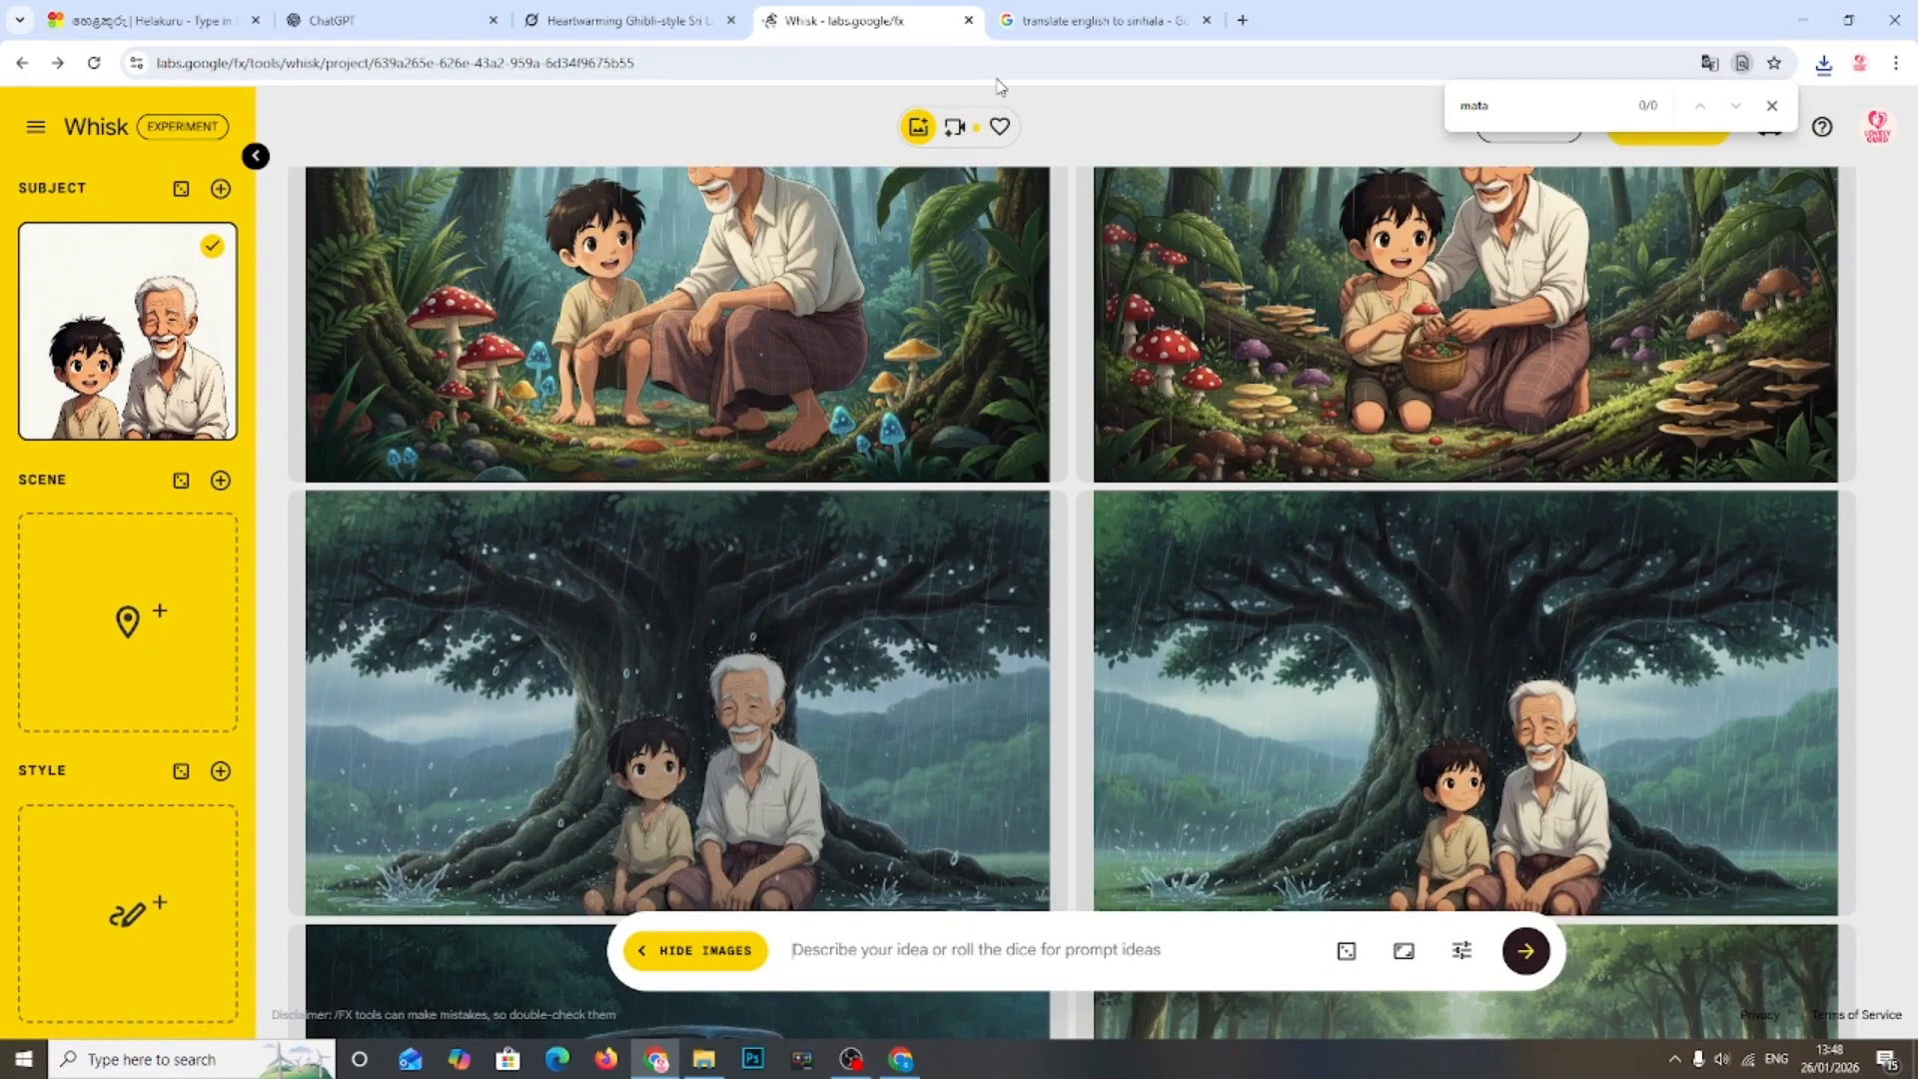
# Step: Review the generated tree and truck scenes, and read the Eating Together story and animation prompt in ChatGPT
pyautogui.scroll(-2, 956, 173)
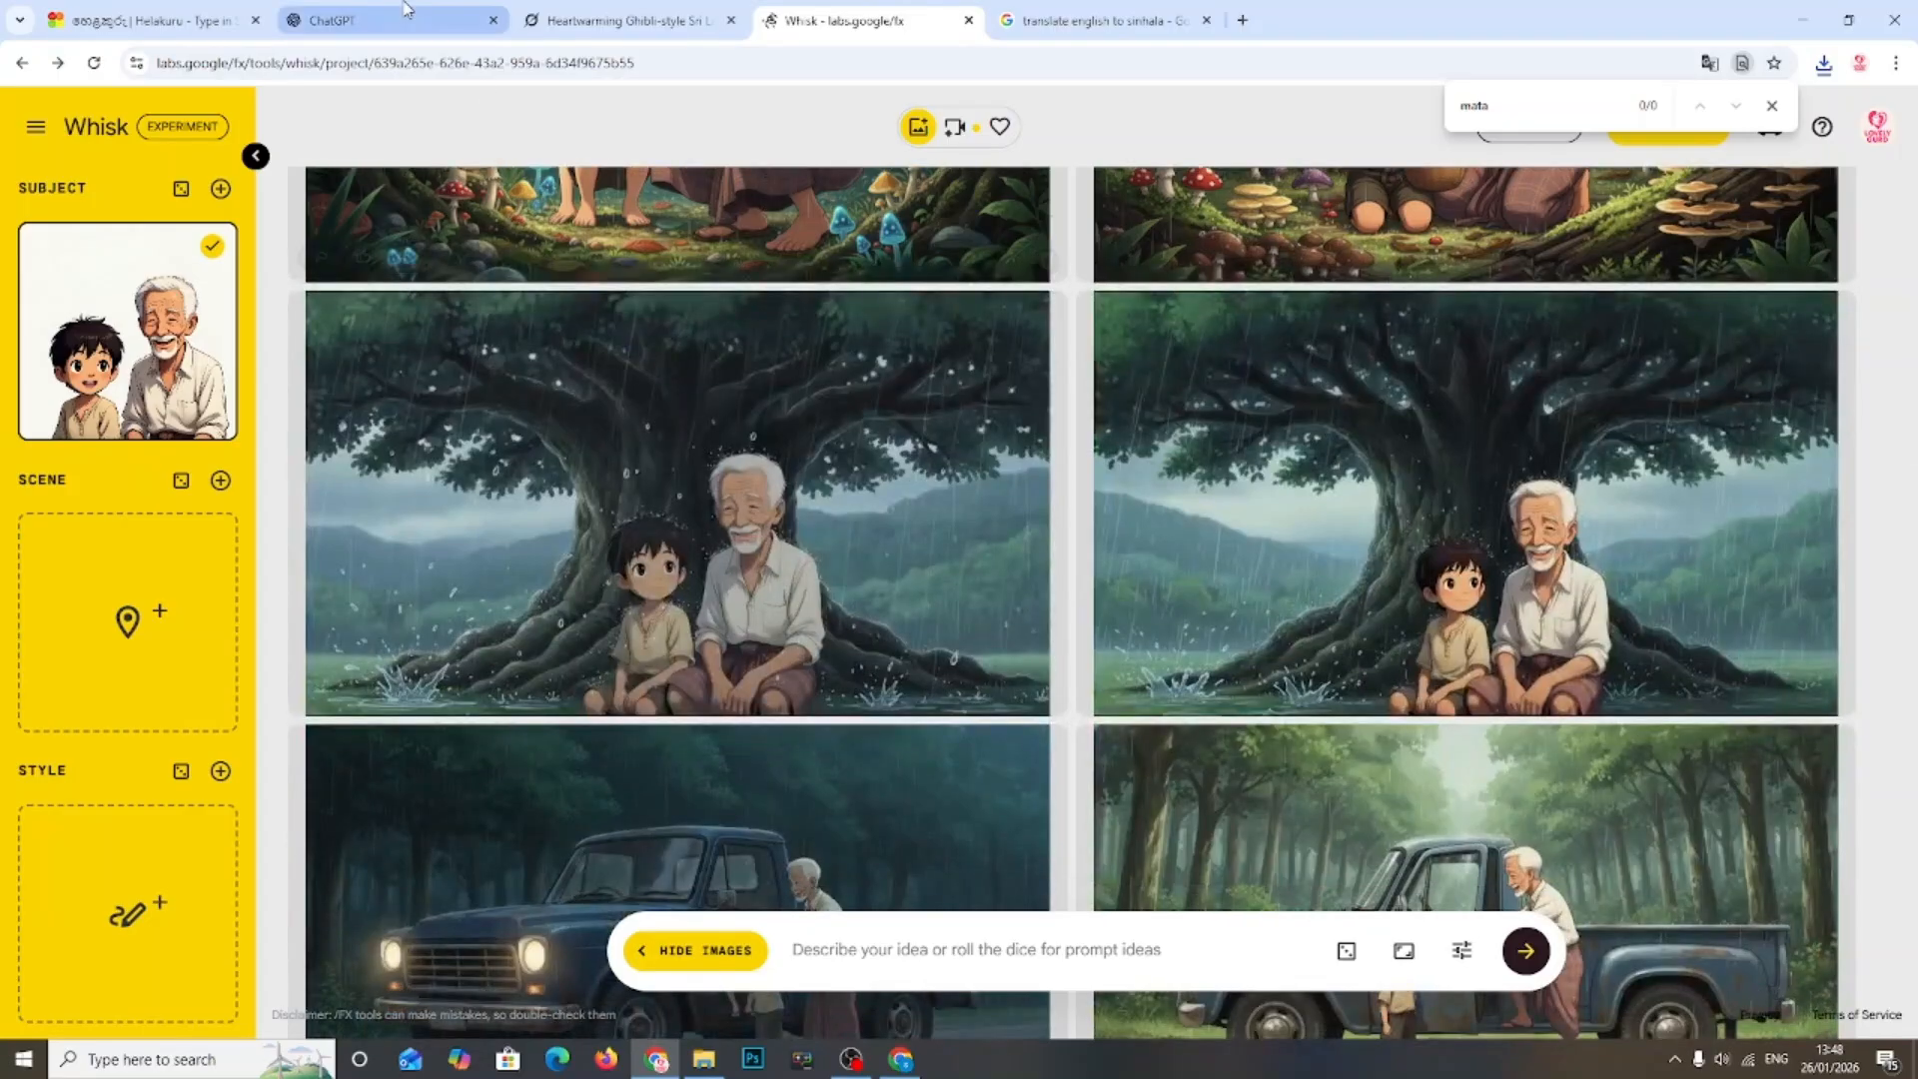
pyautogui.scroll(-4, 699, 328)
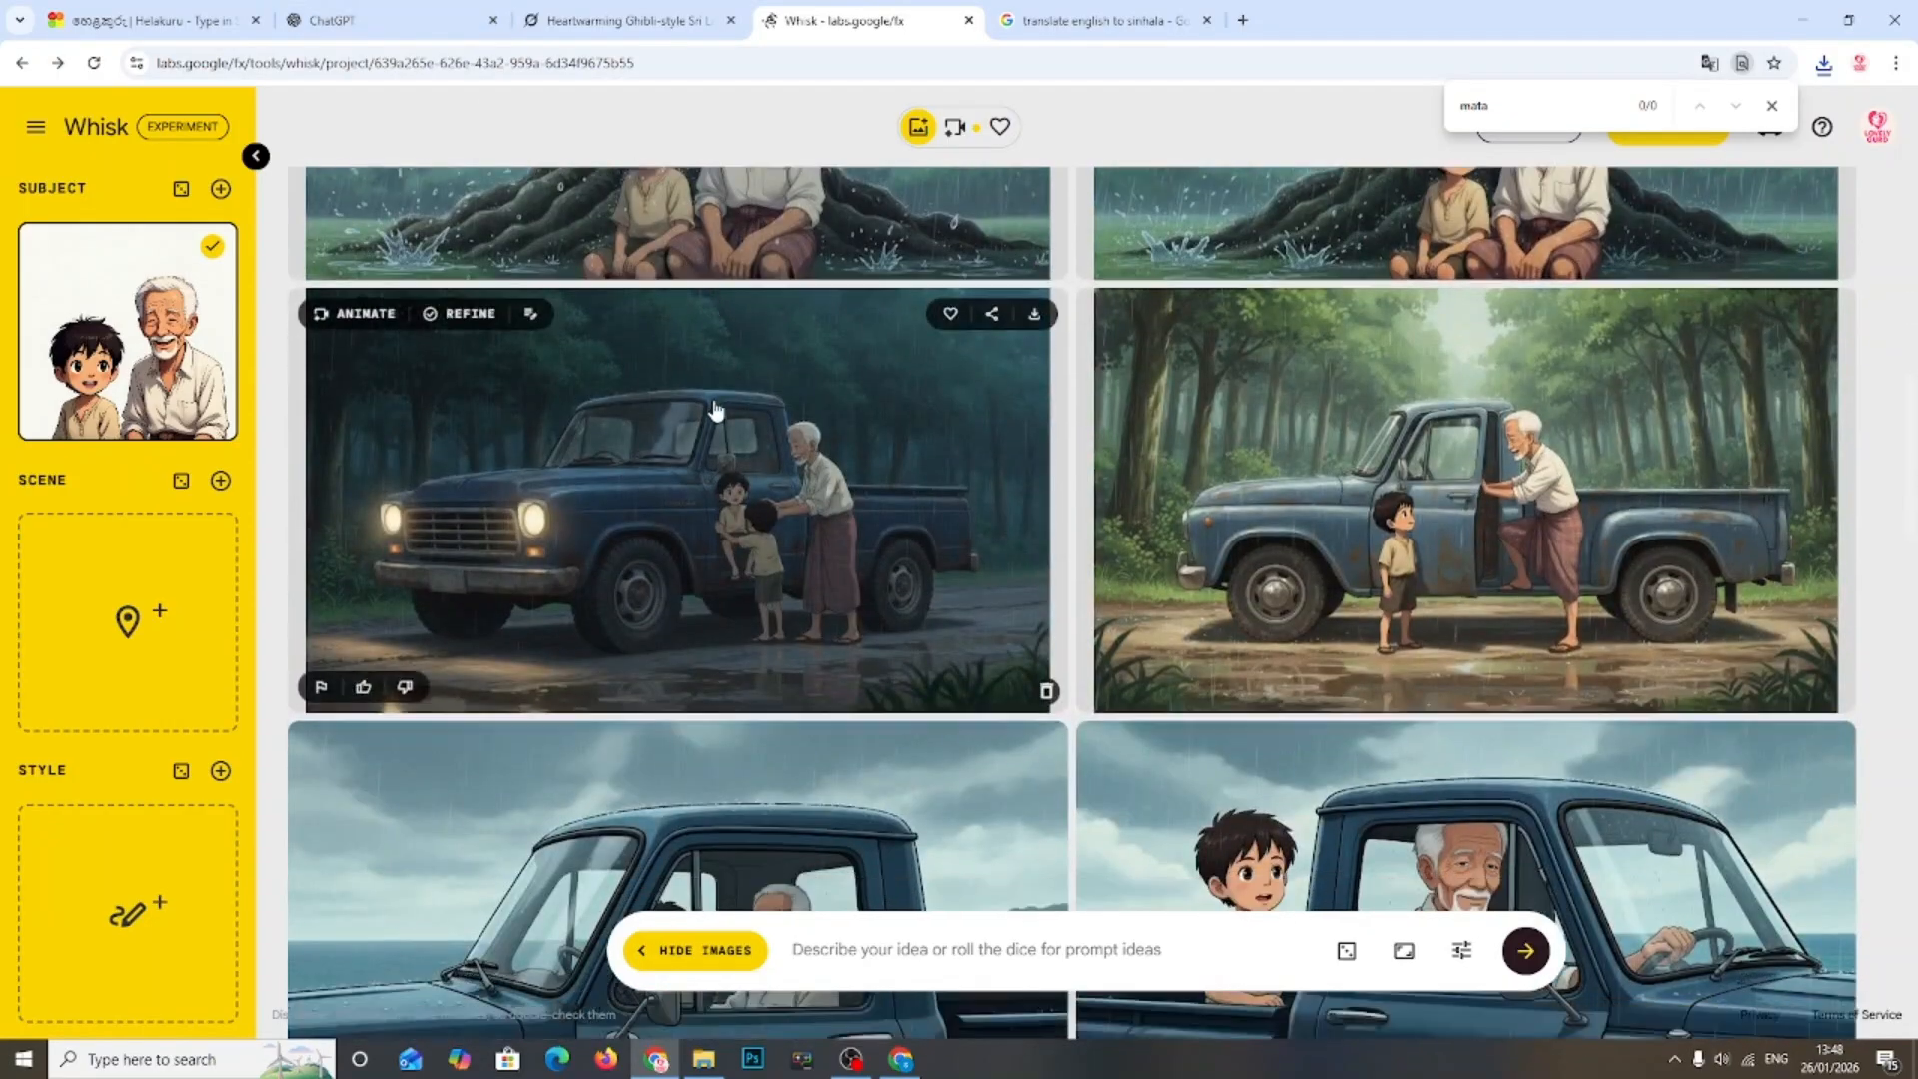
pyautogui.scroll(-2, 714, 419)
pyautogui.click(390, 20)
pyautogui.scroll(6, 1095, 586)
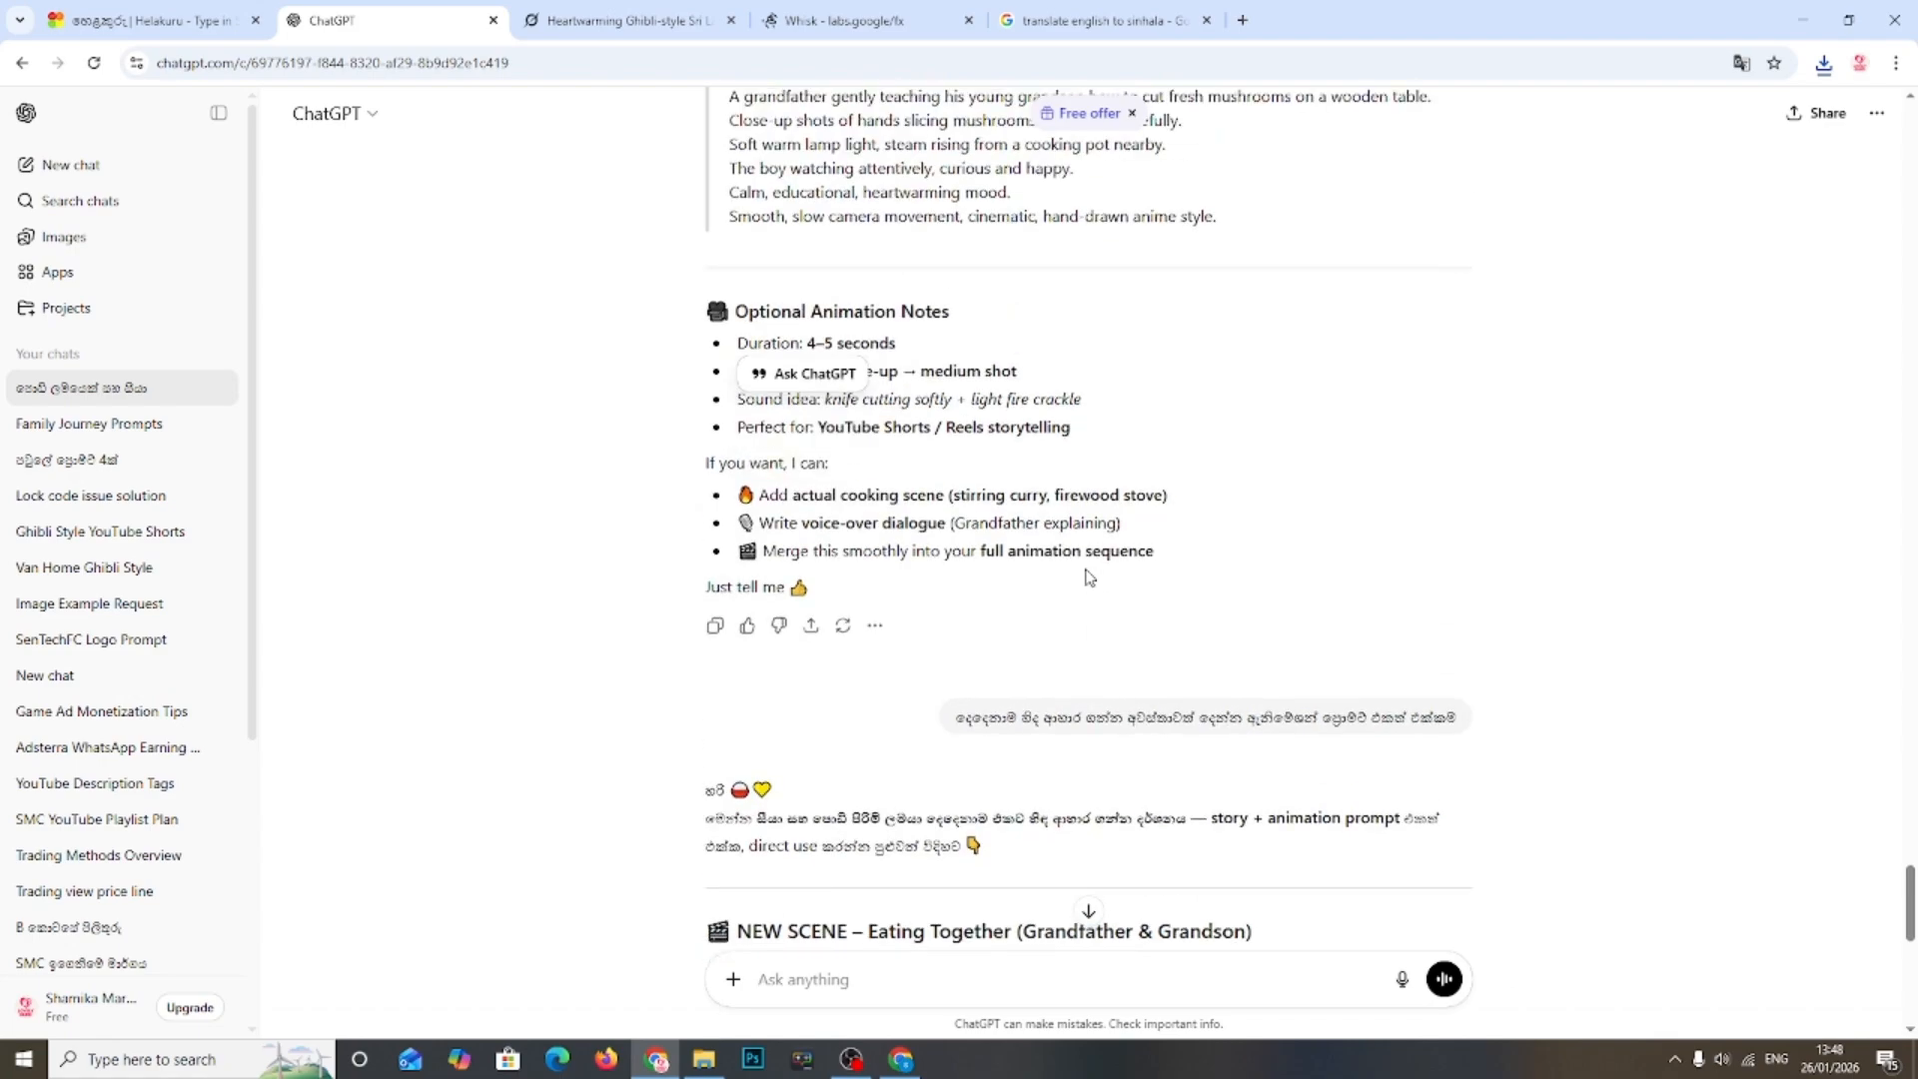
pyautogui.scroll(2, 1099, 571)
pyautogui.scroll(-3, 1093, 570)
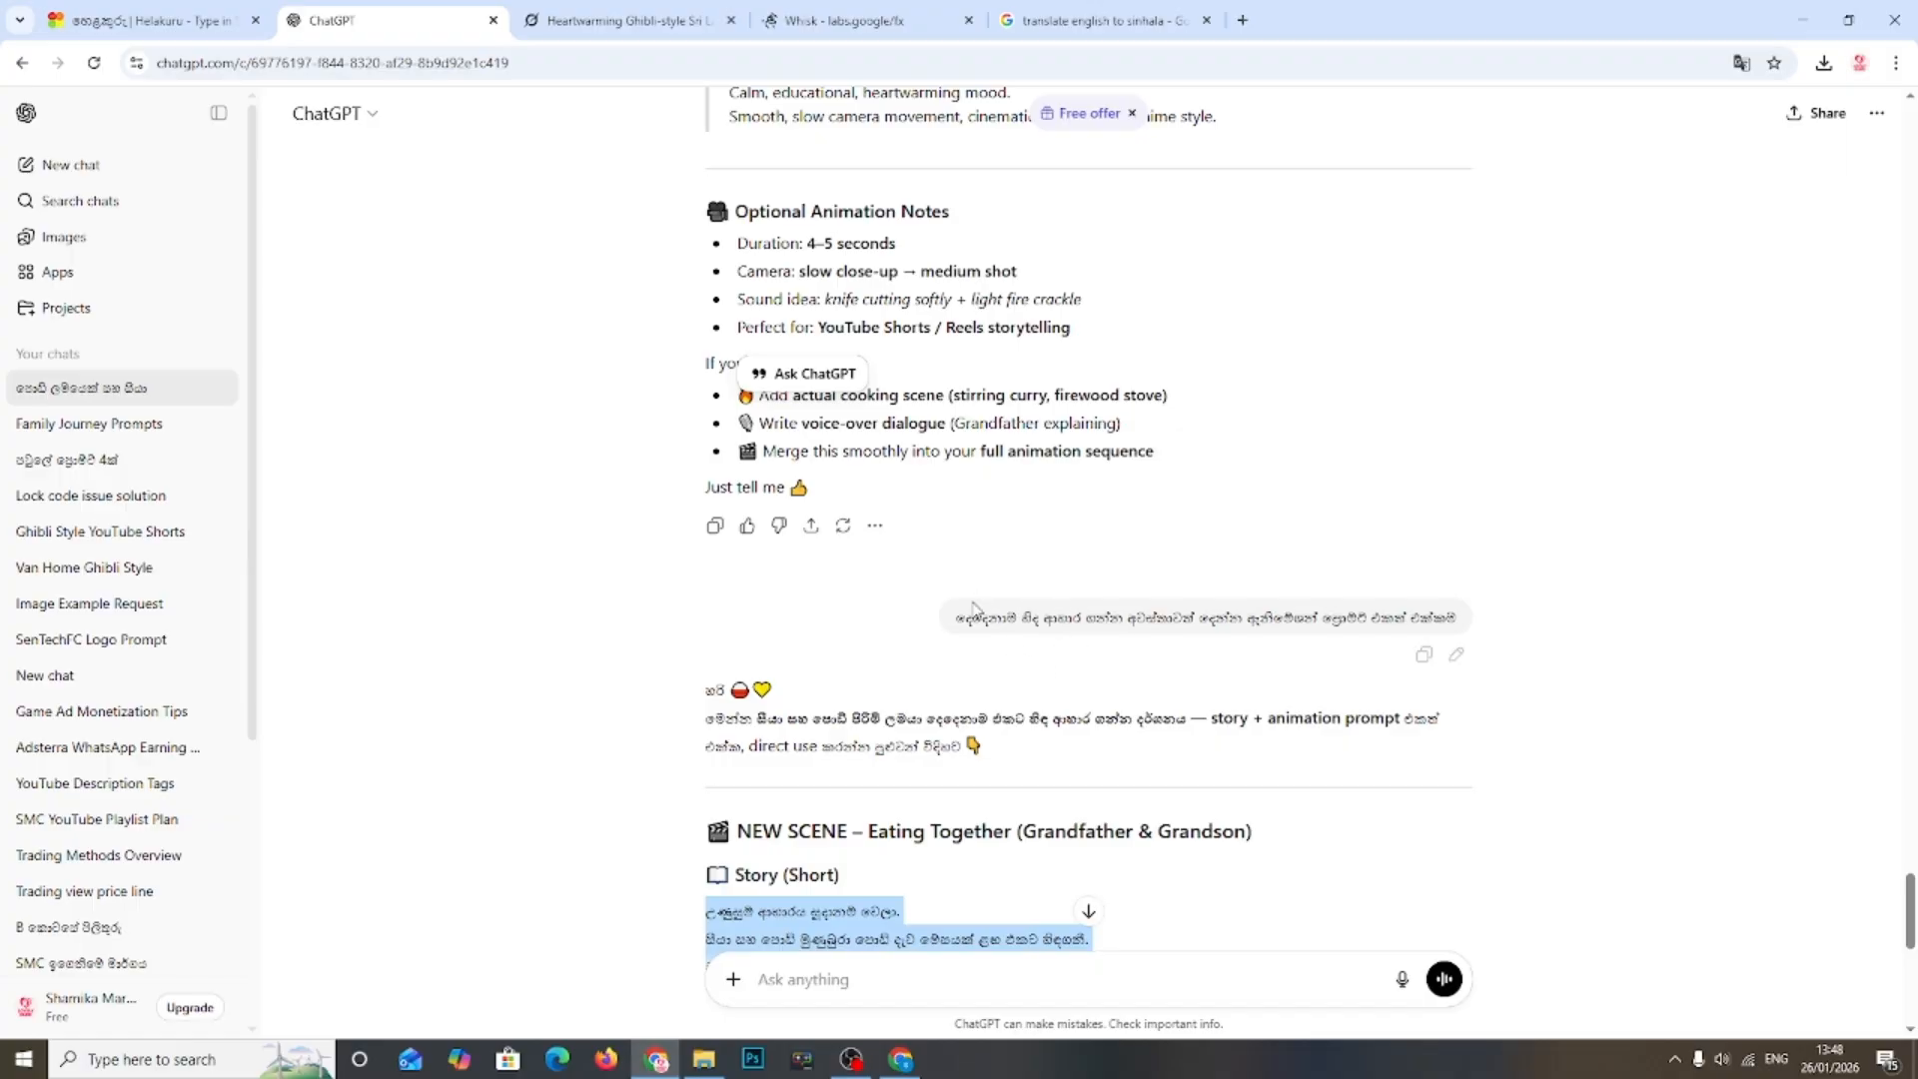
pyautogui.scroll(-5, 1109, 619)
pyautogui.click(1135, 398)
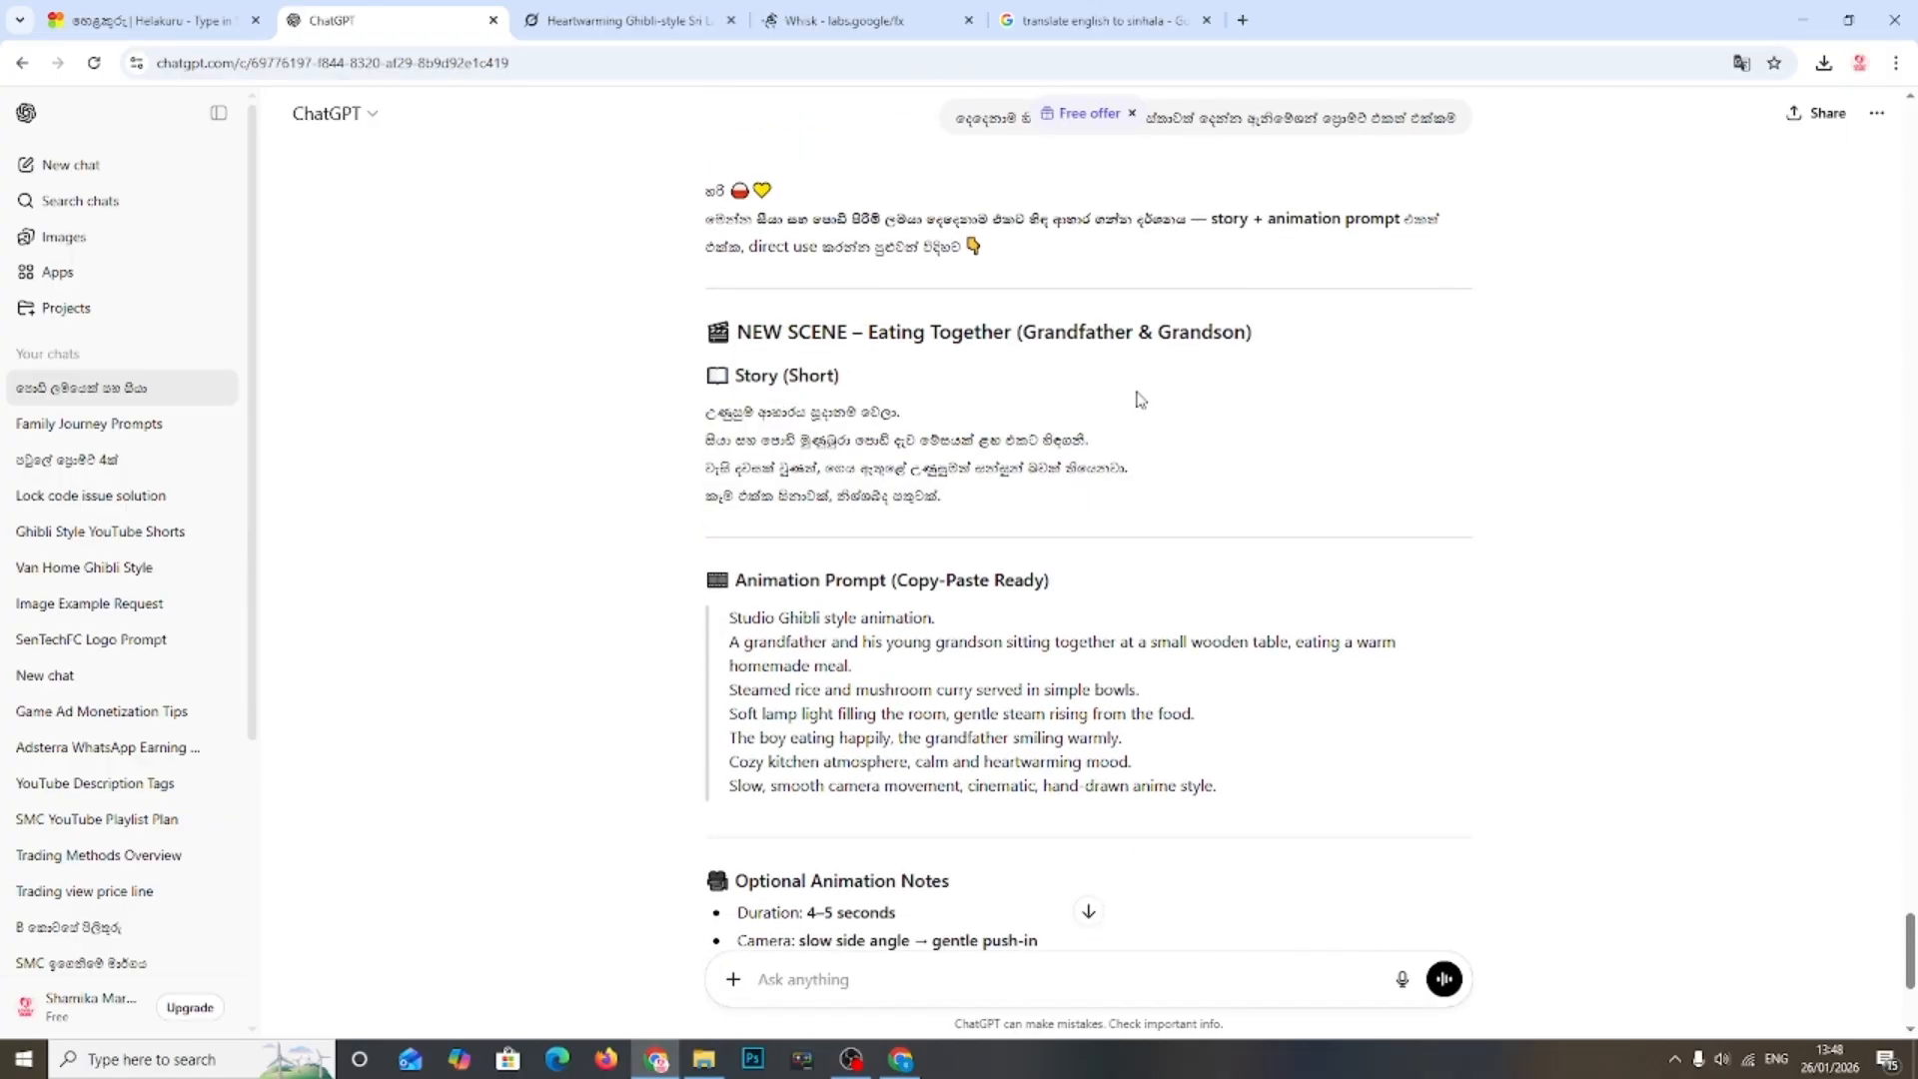
pyautogui.scroll(2, 1140, 392)
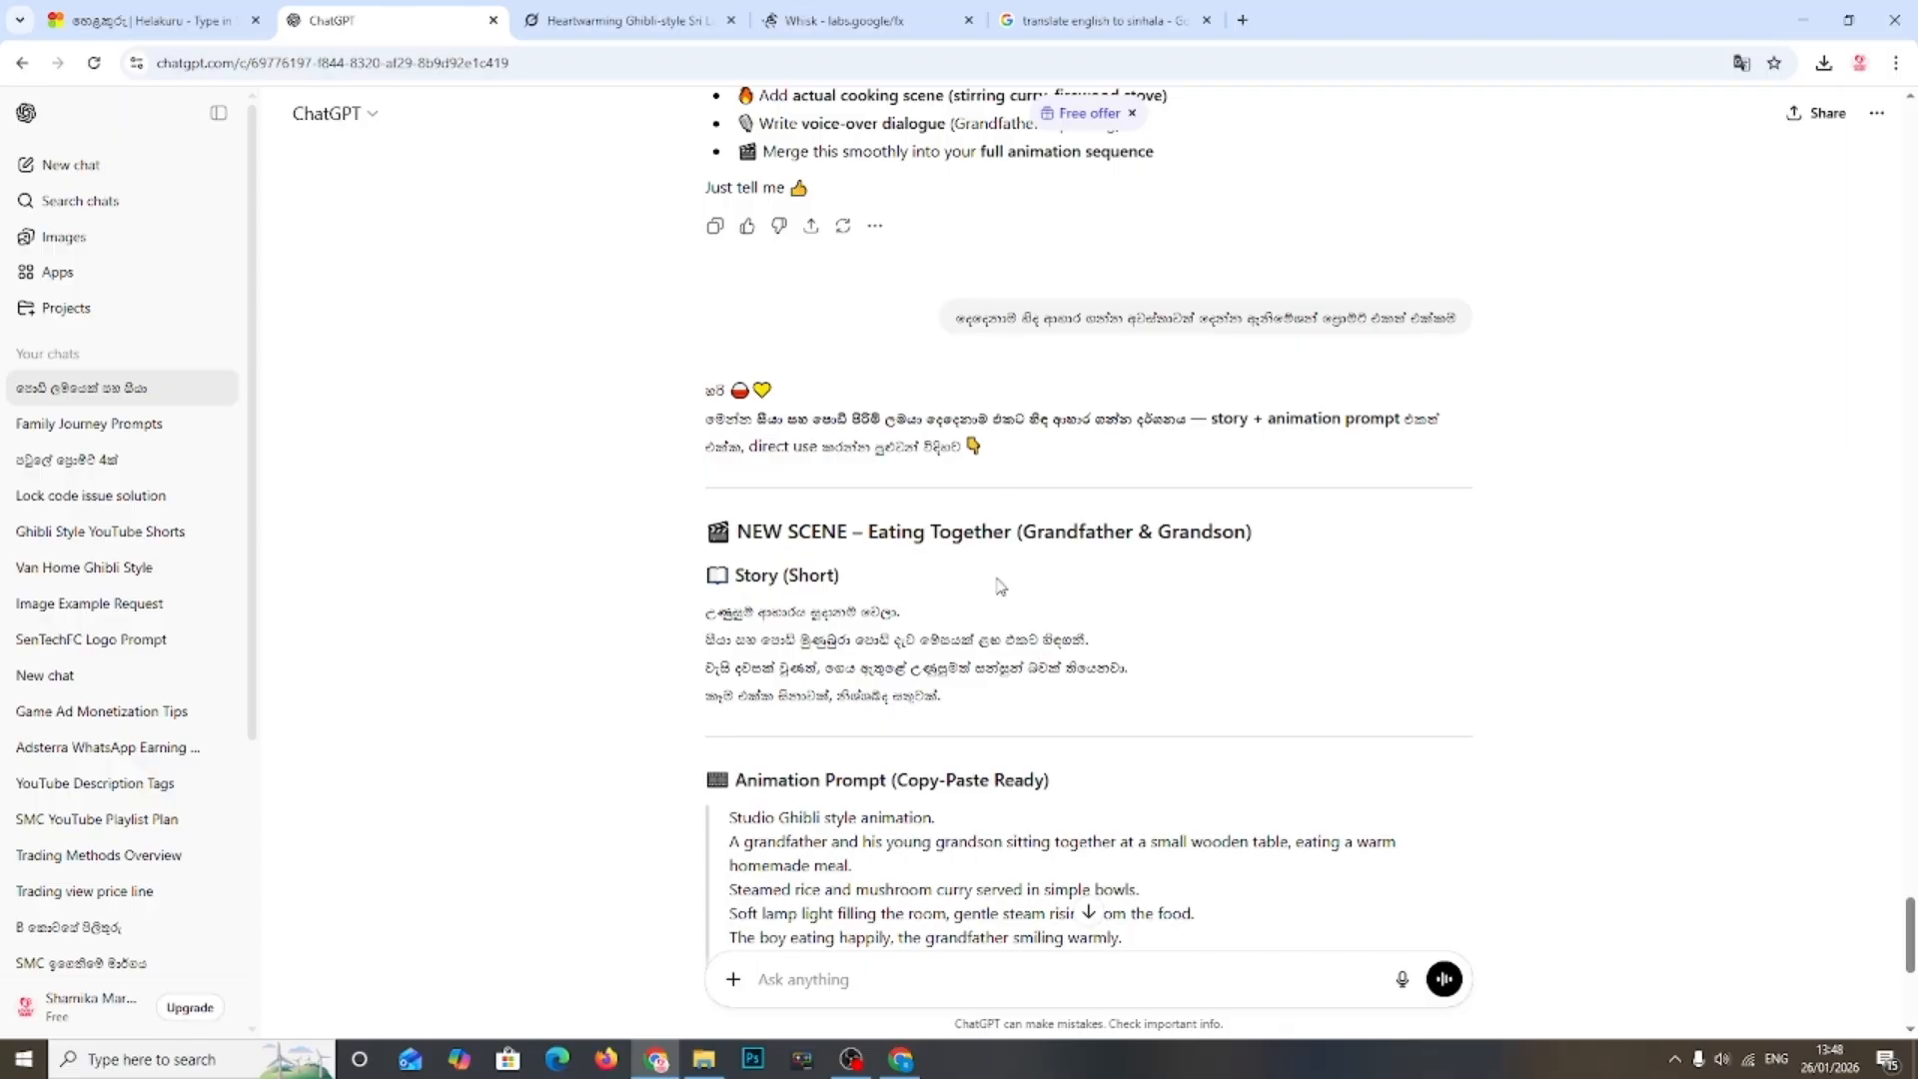
pyautogui.scroll(-5, 1001, 586)
pyautogui.scroll(4, 980, 591)
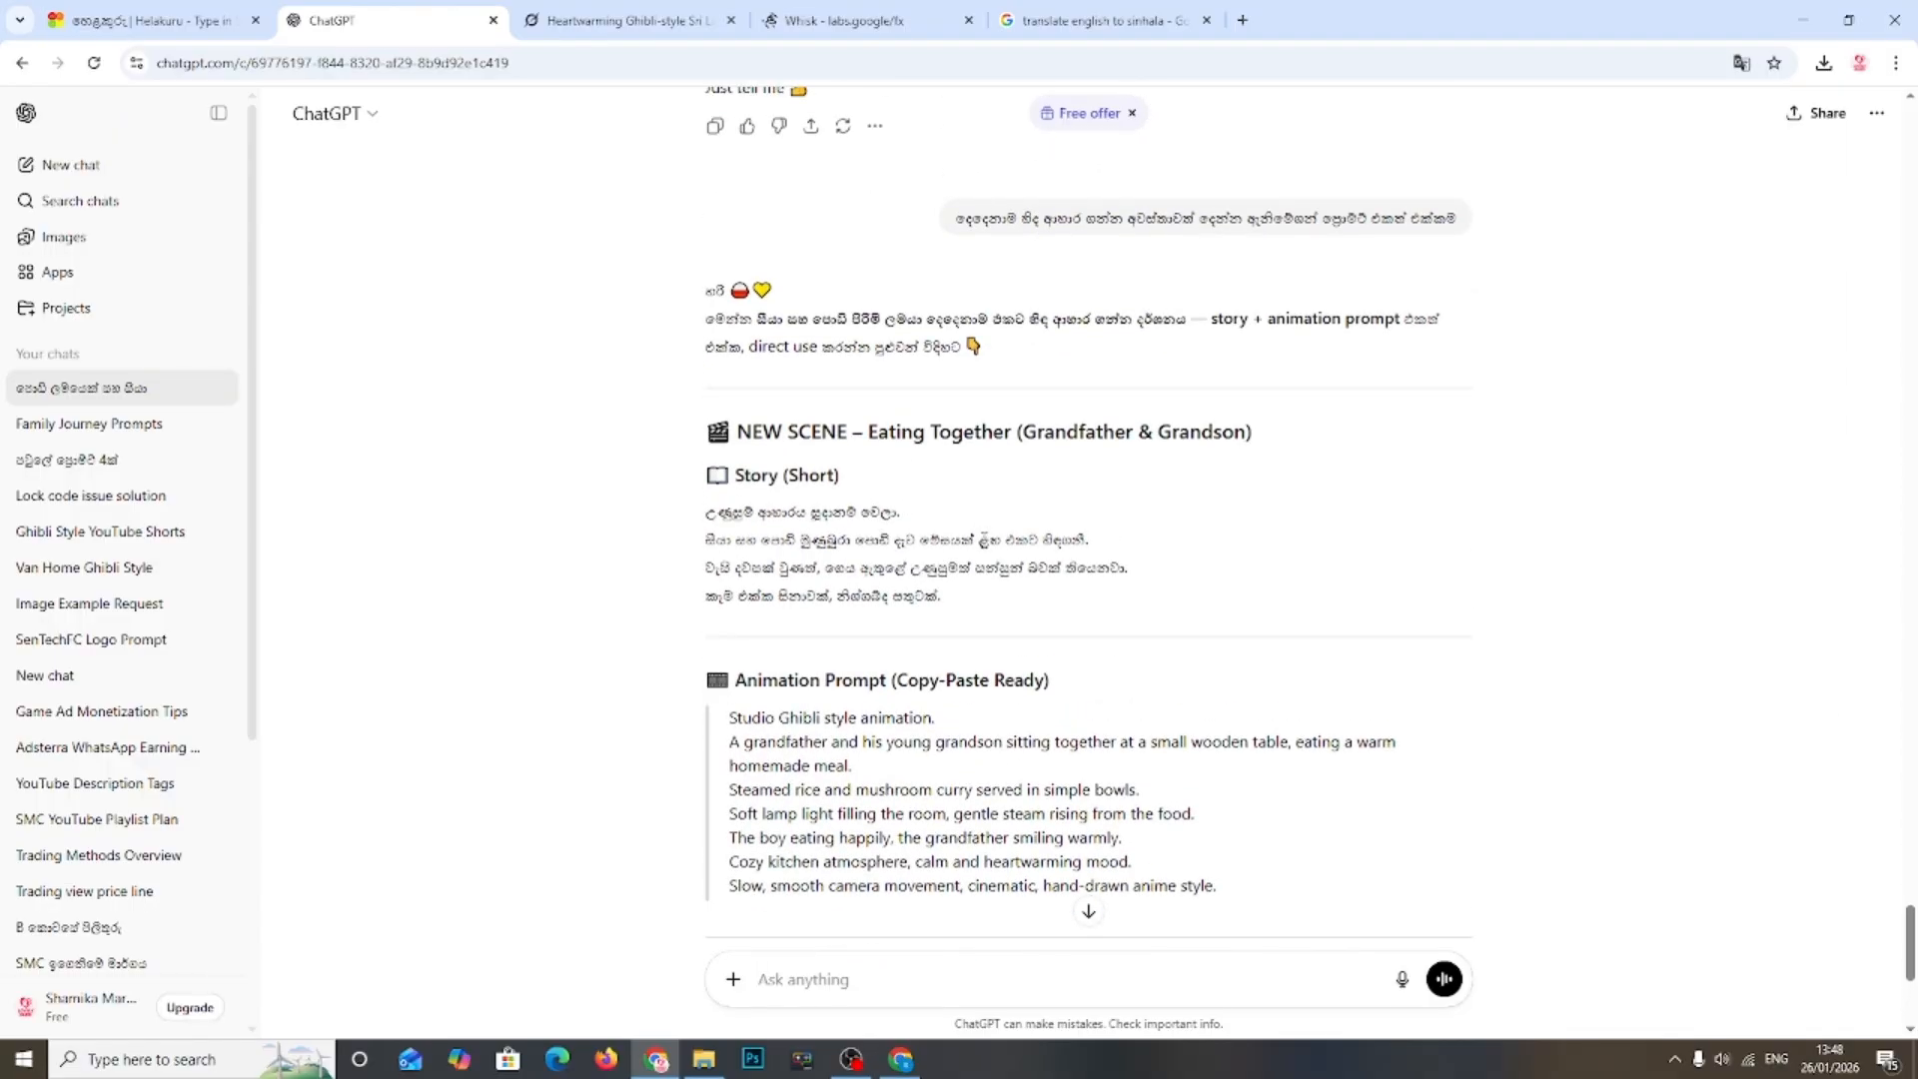
# Step: Return to Whisk and compare the blue truck images of the forest and seaside scenes
pyautogui.click(804, 20)
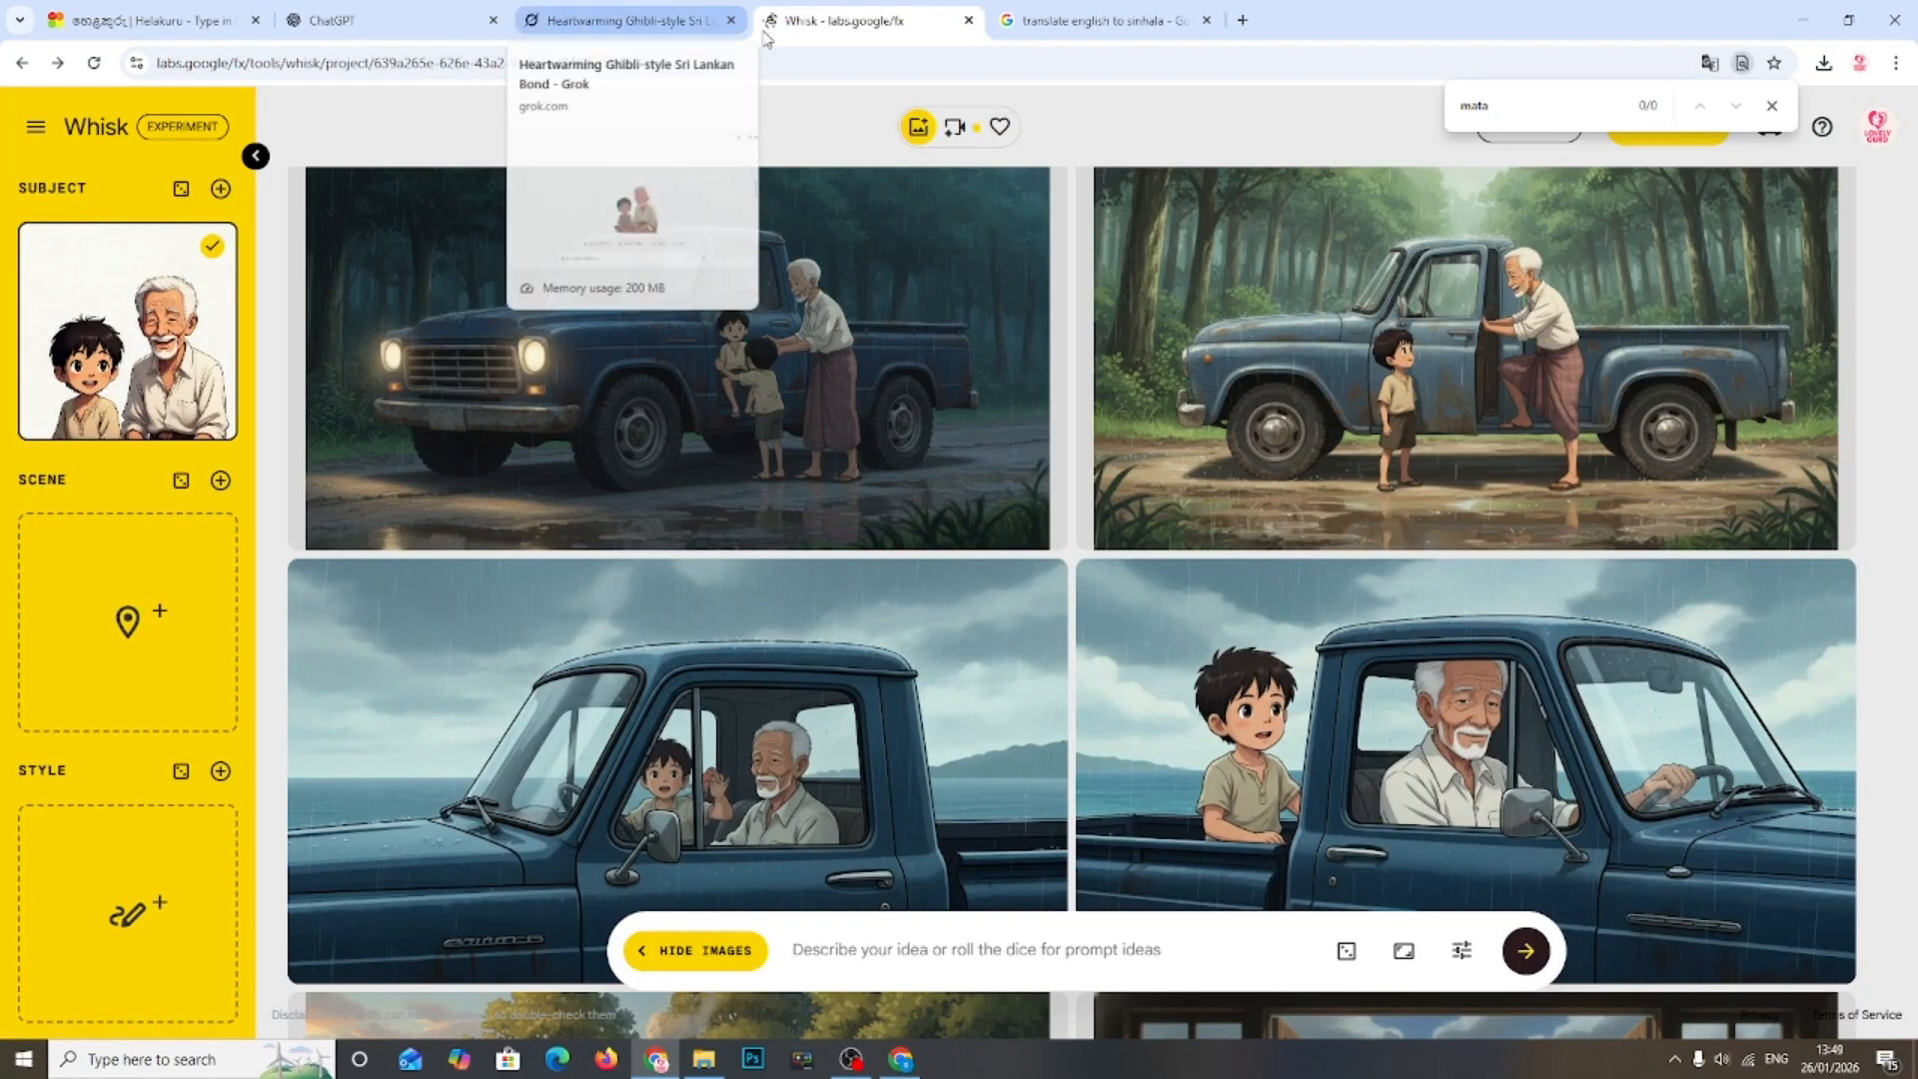
pyautogui.scroll(1, 842, 717)
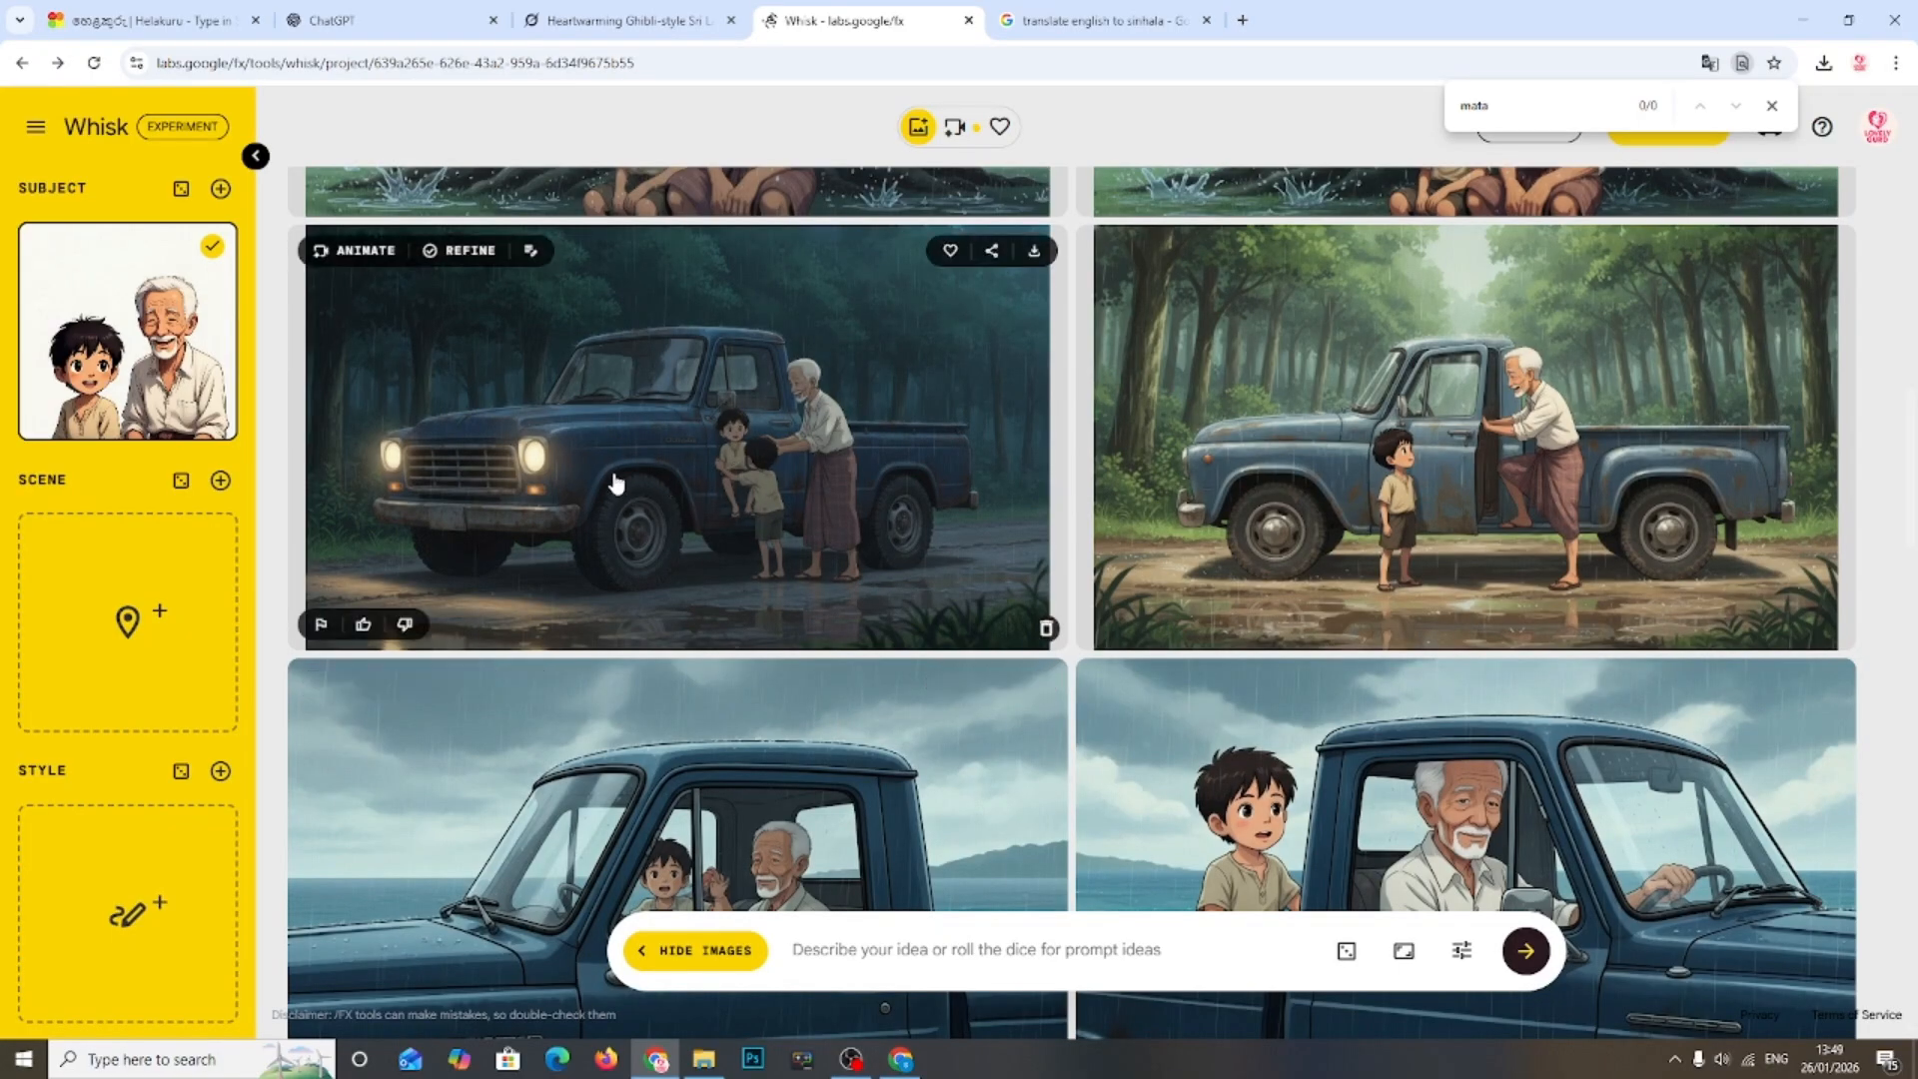
pyautogui.scroll(-3, 704, 567)
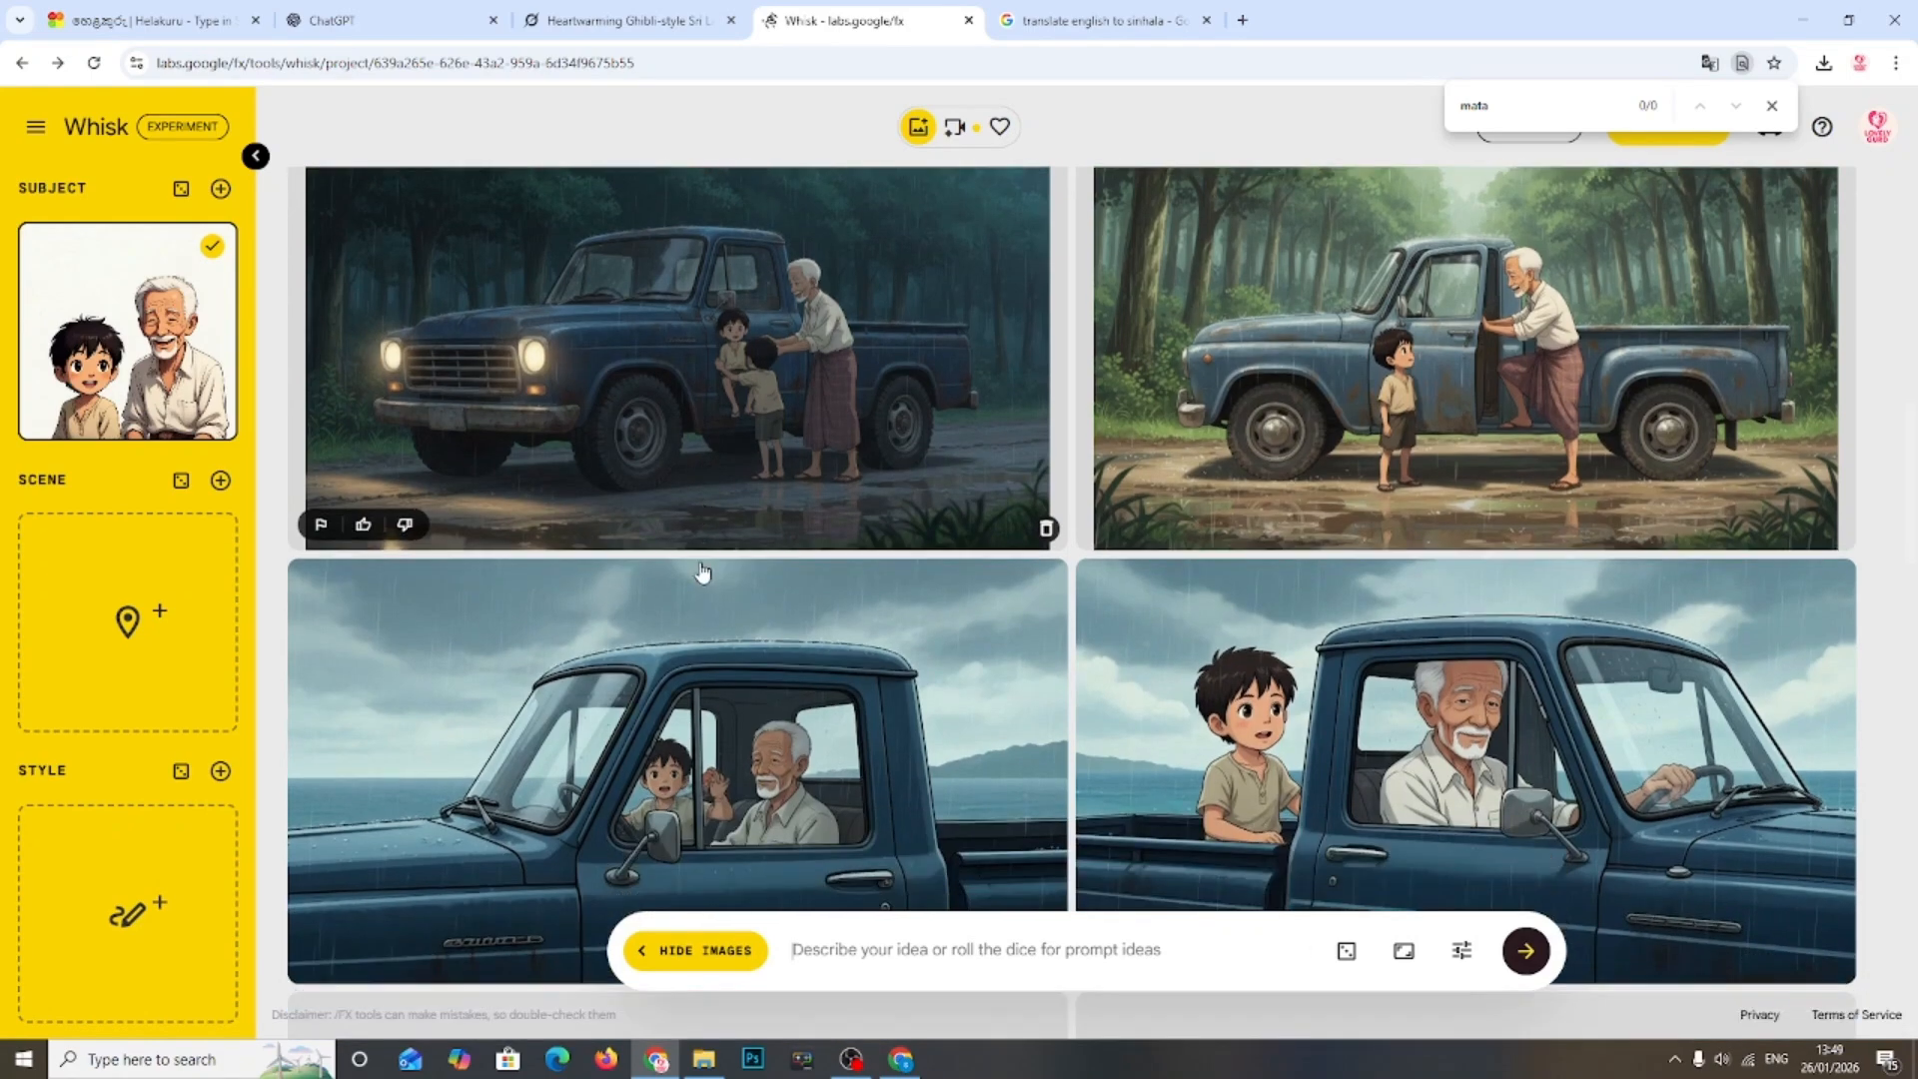
pyautogui.scroll(5, 786, 546)
pyautogui.scroll(-3, 786, 545)
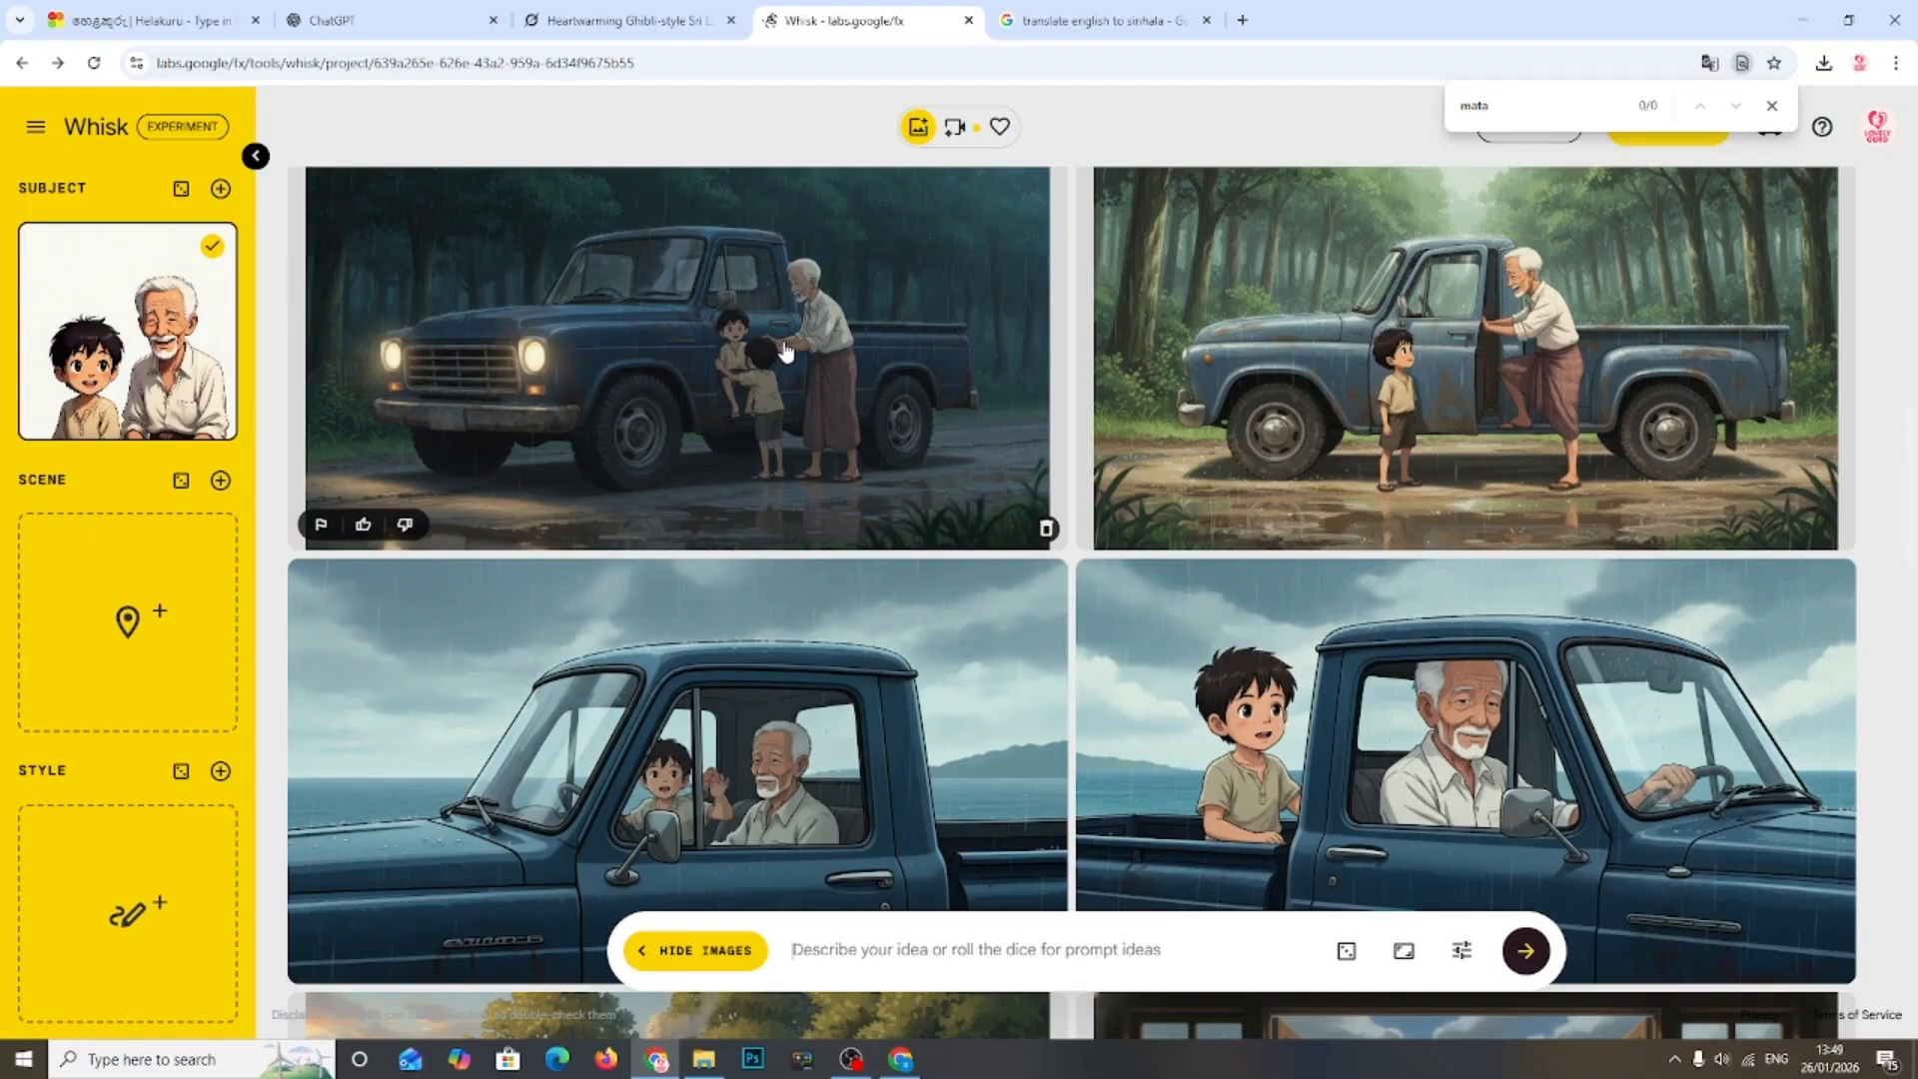
pyautogui.scroll(-2, 786, 351)
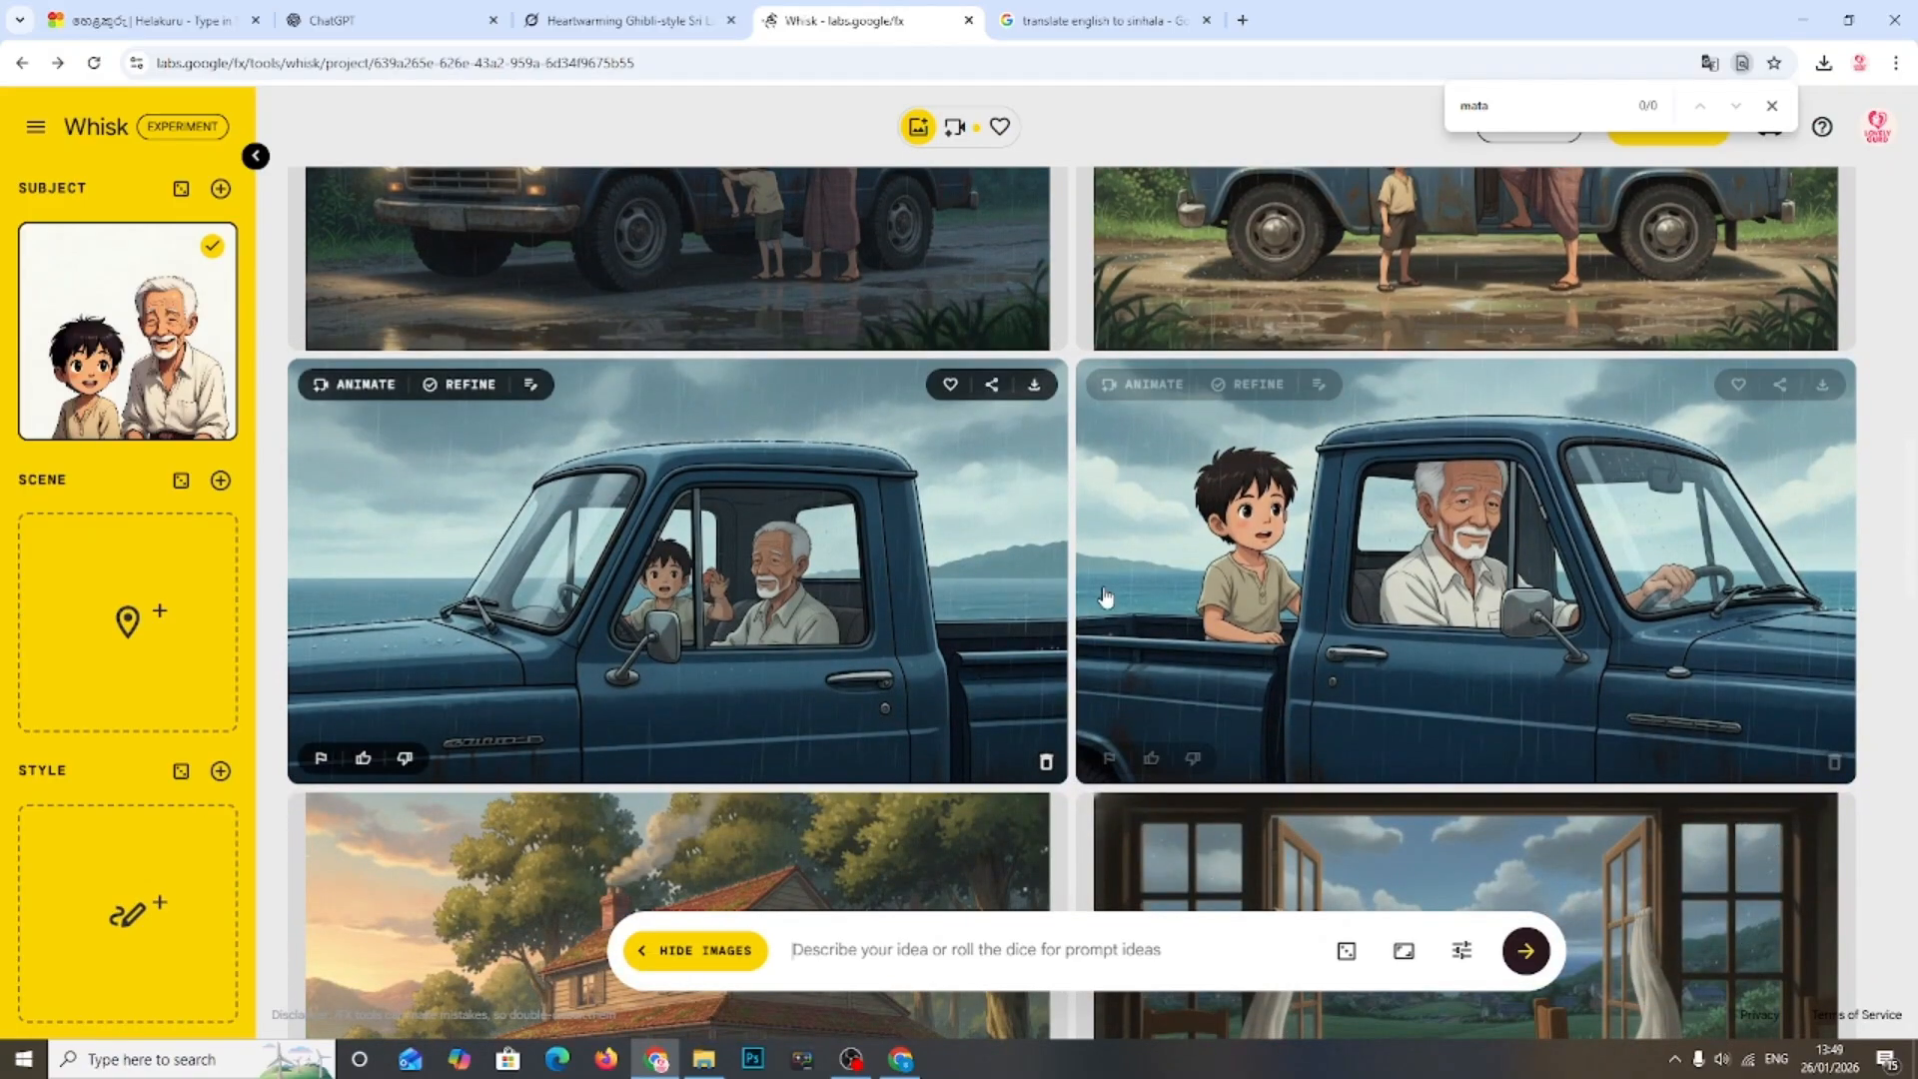
pyautogui.scroll(2, 999, 424)
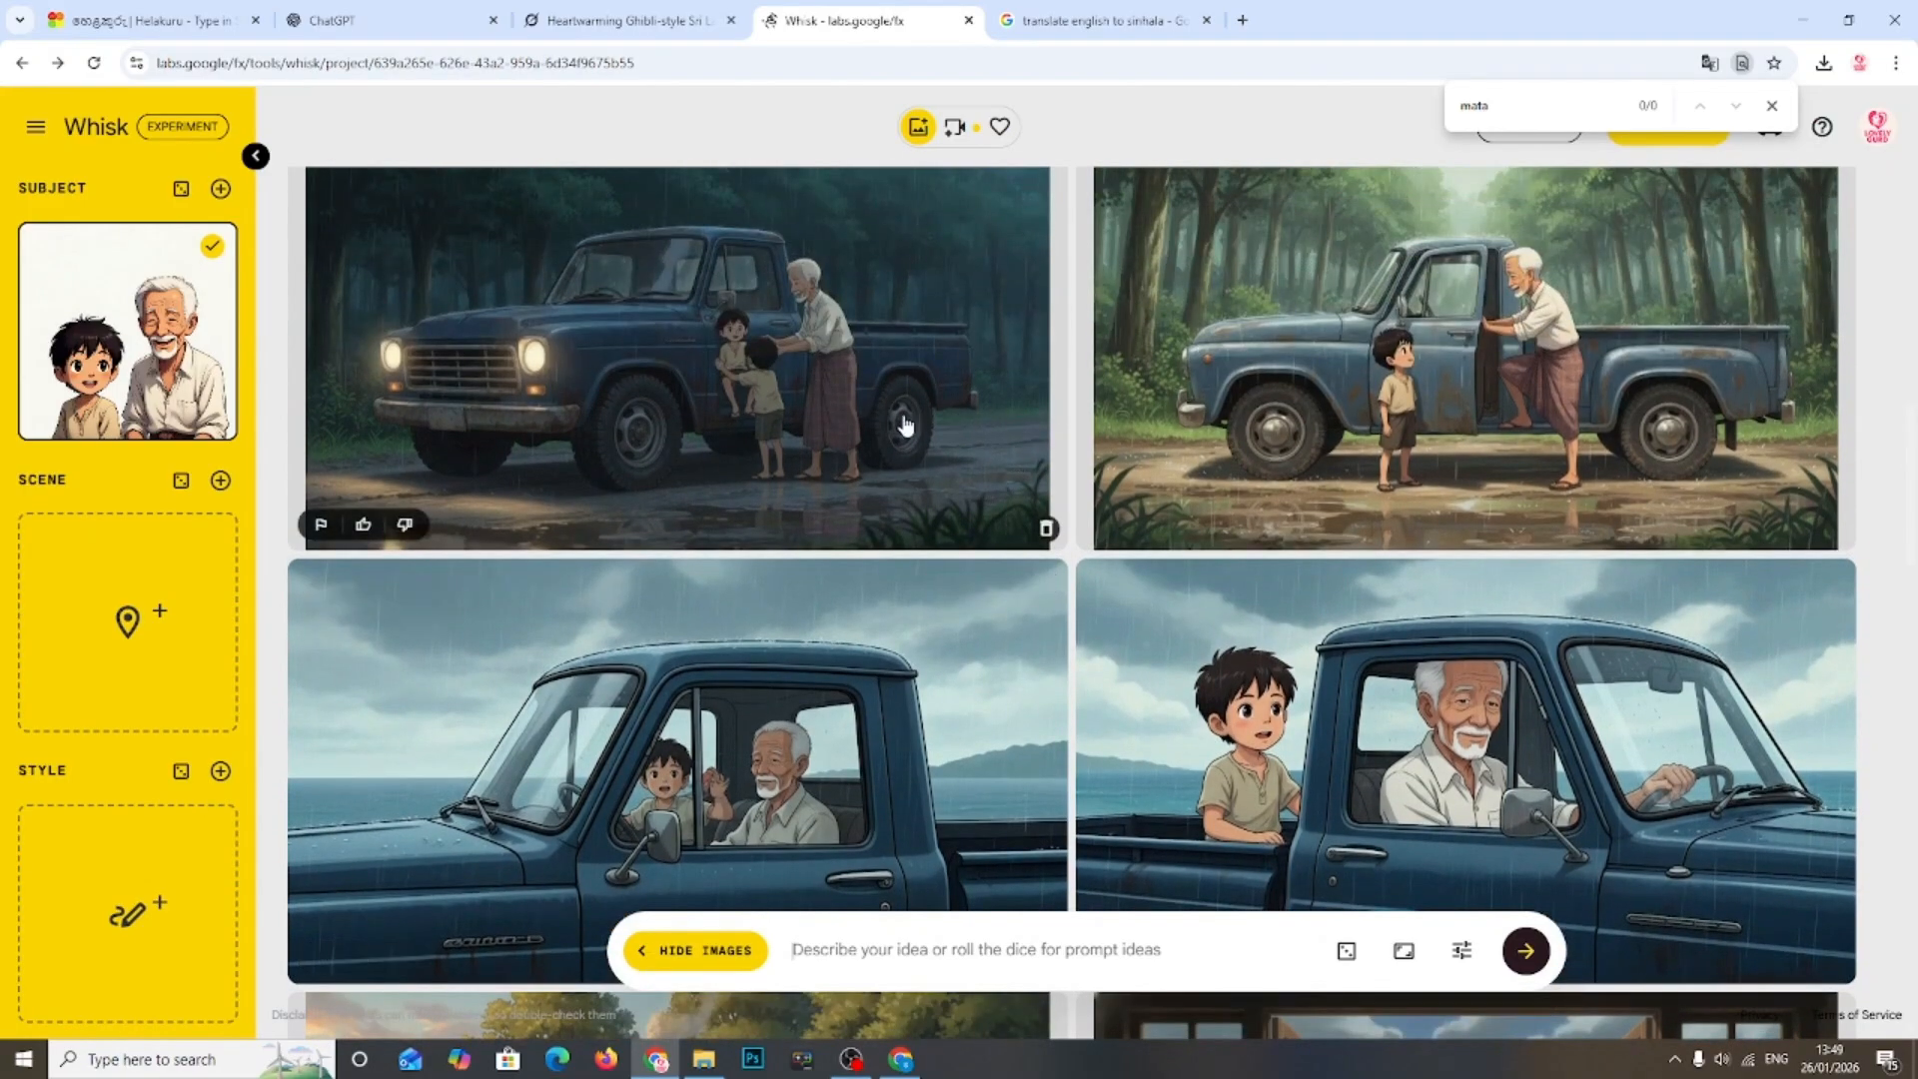
# Step: Upload the dark forest blue truck image with headlights on from the Downloads folder as Whisk's scene reference
pyautogui.scroll(2, 927, 475)
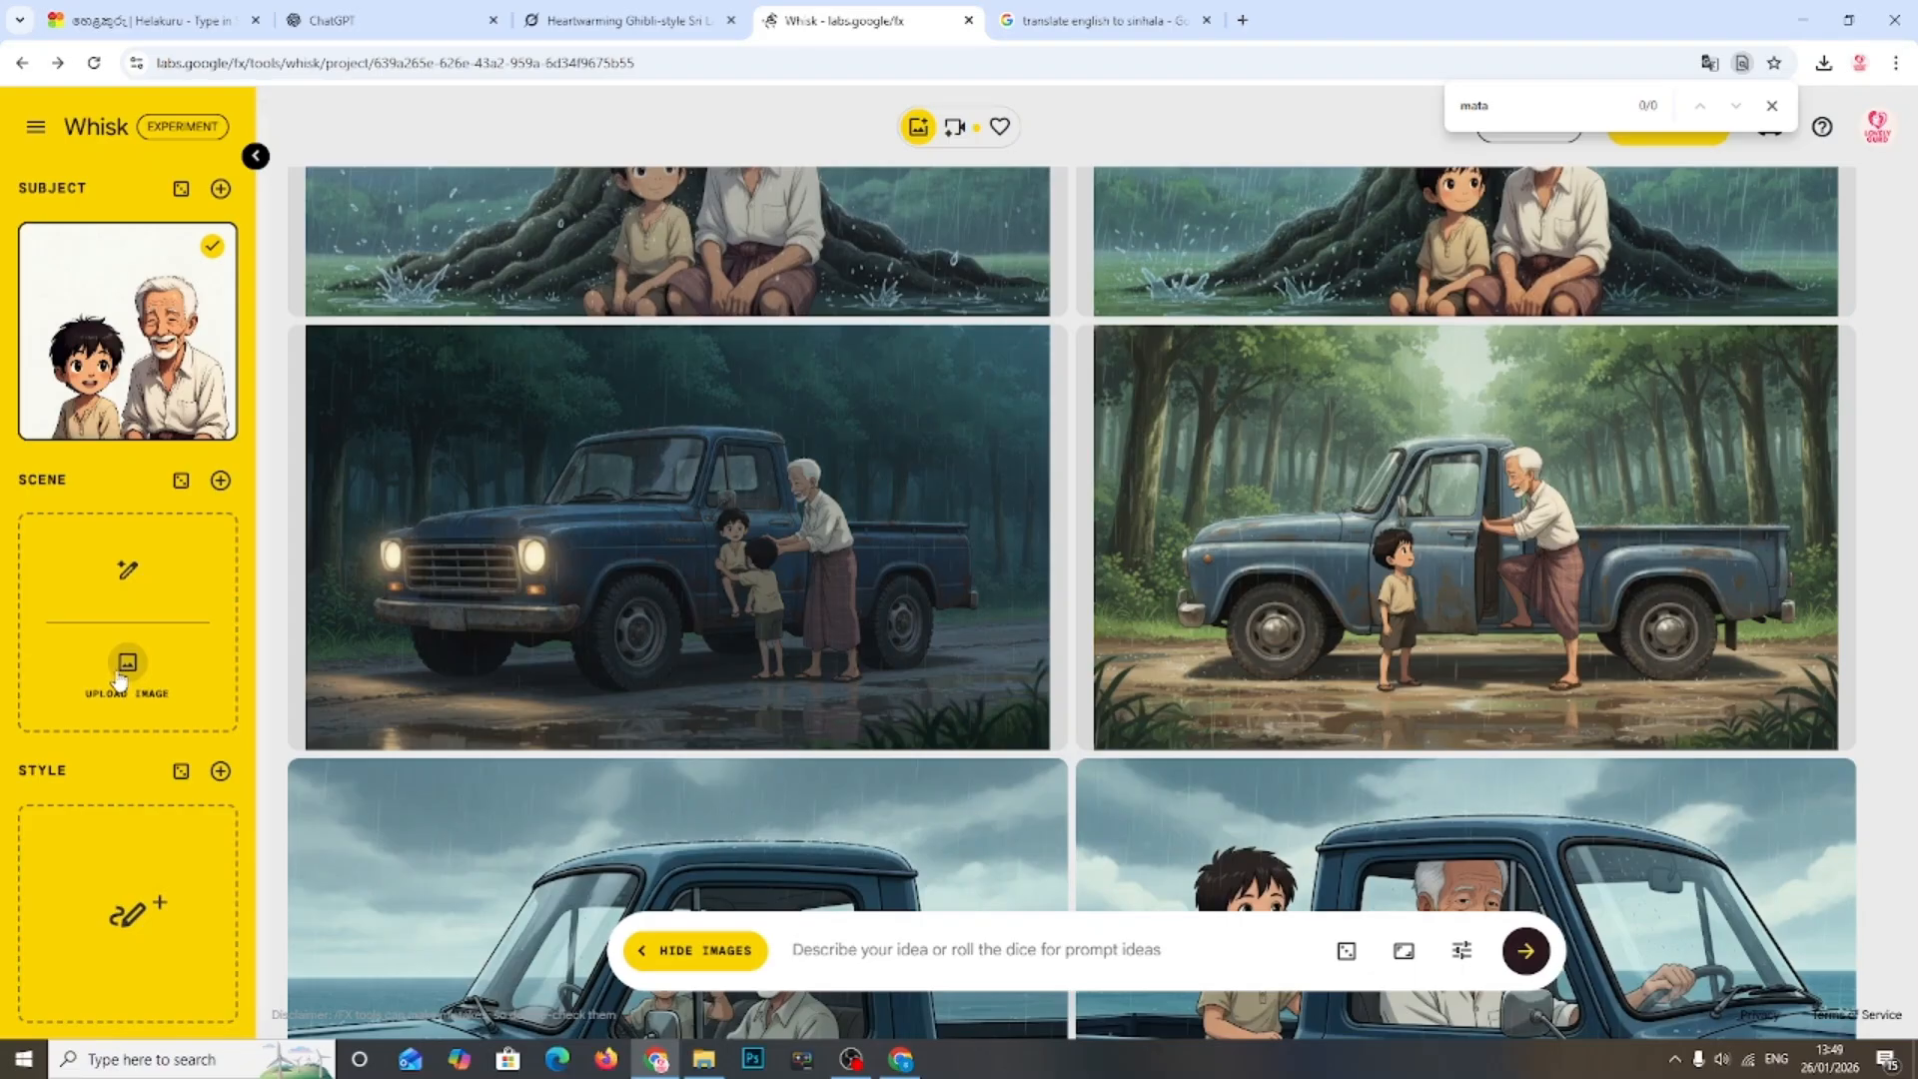
pyautogui.click(120, 679)
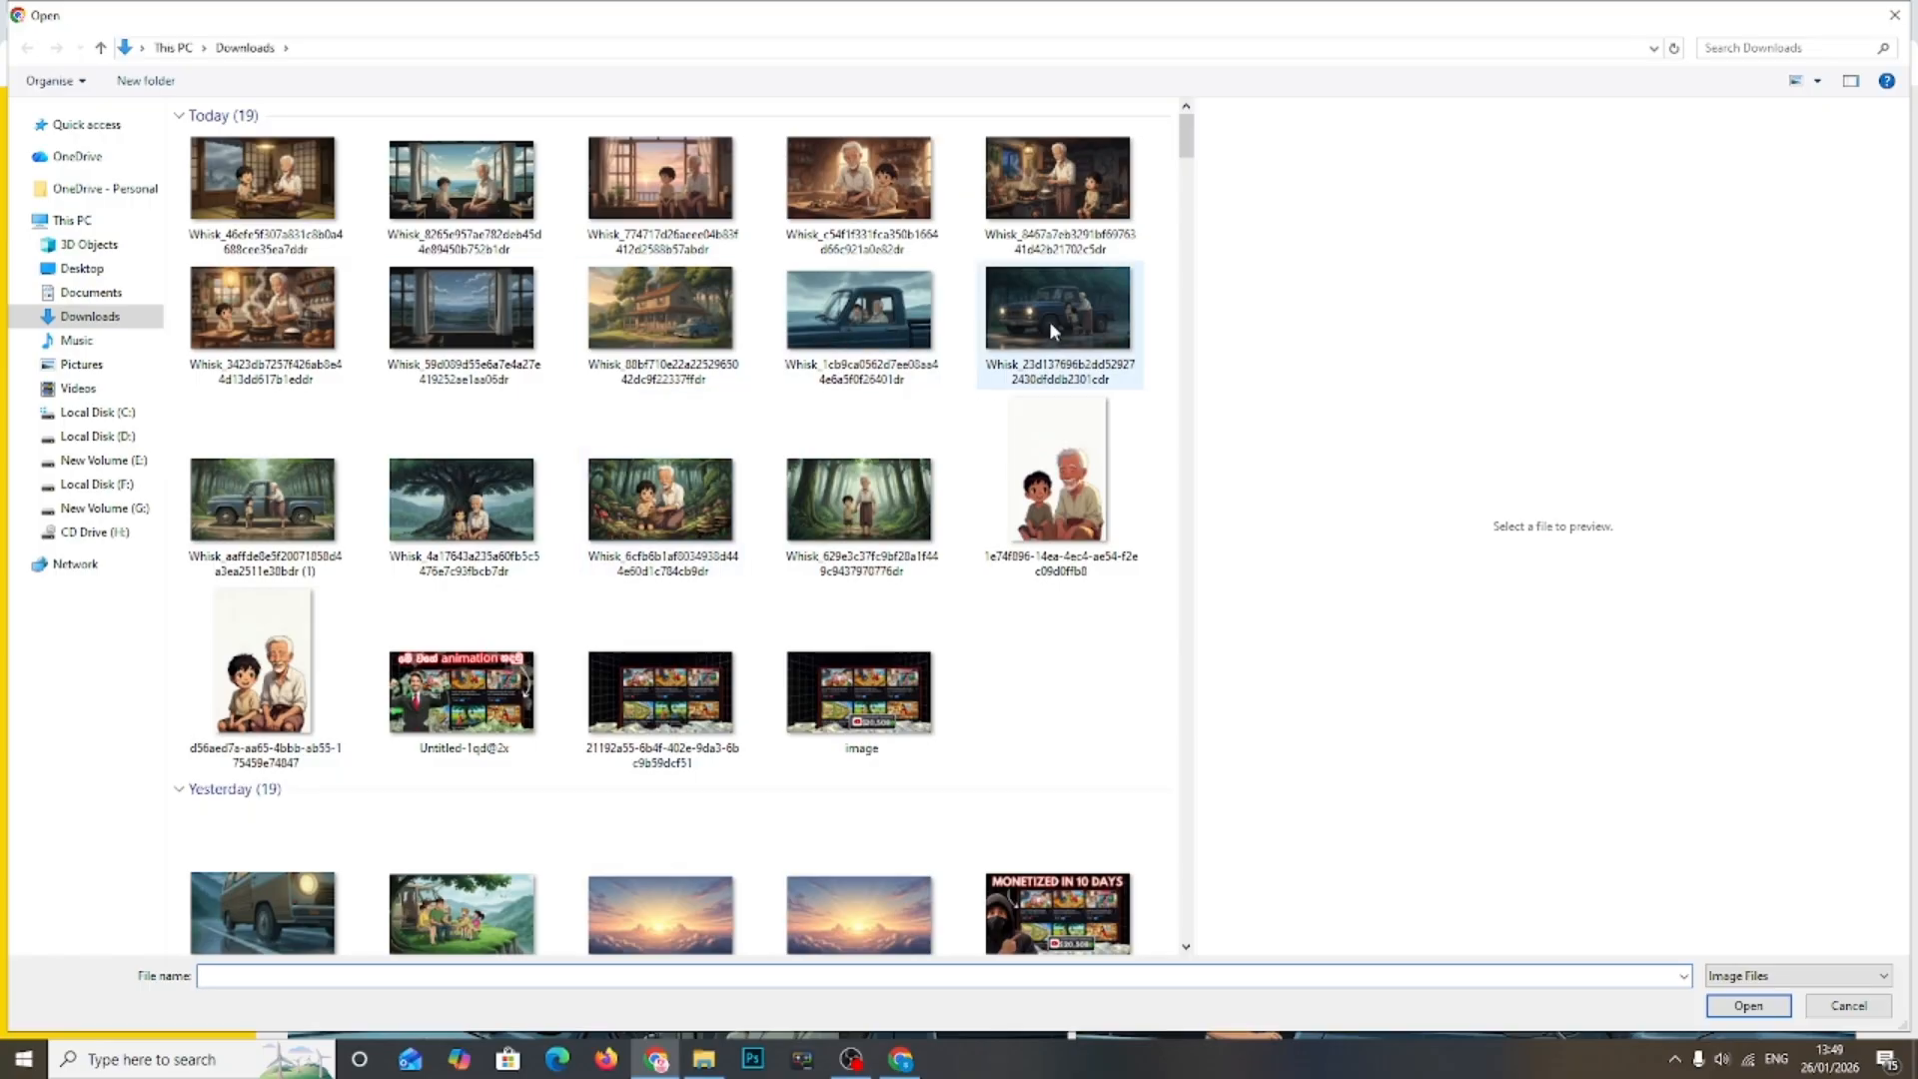
pyautogui.doubleClick(1049, 320)
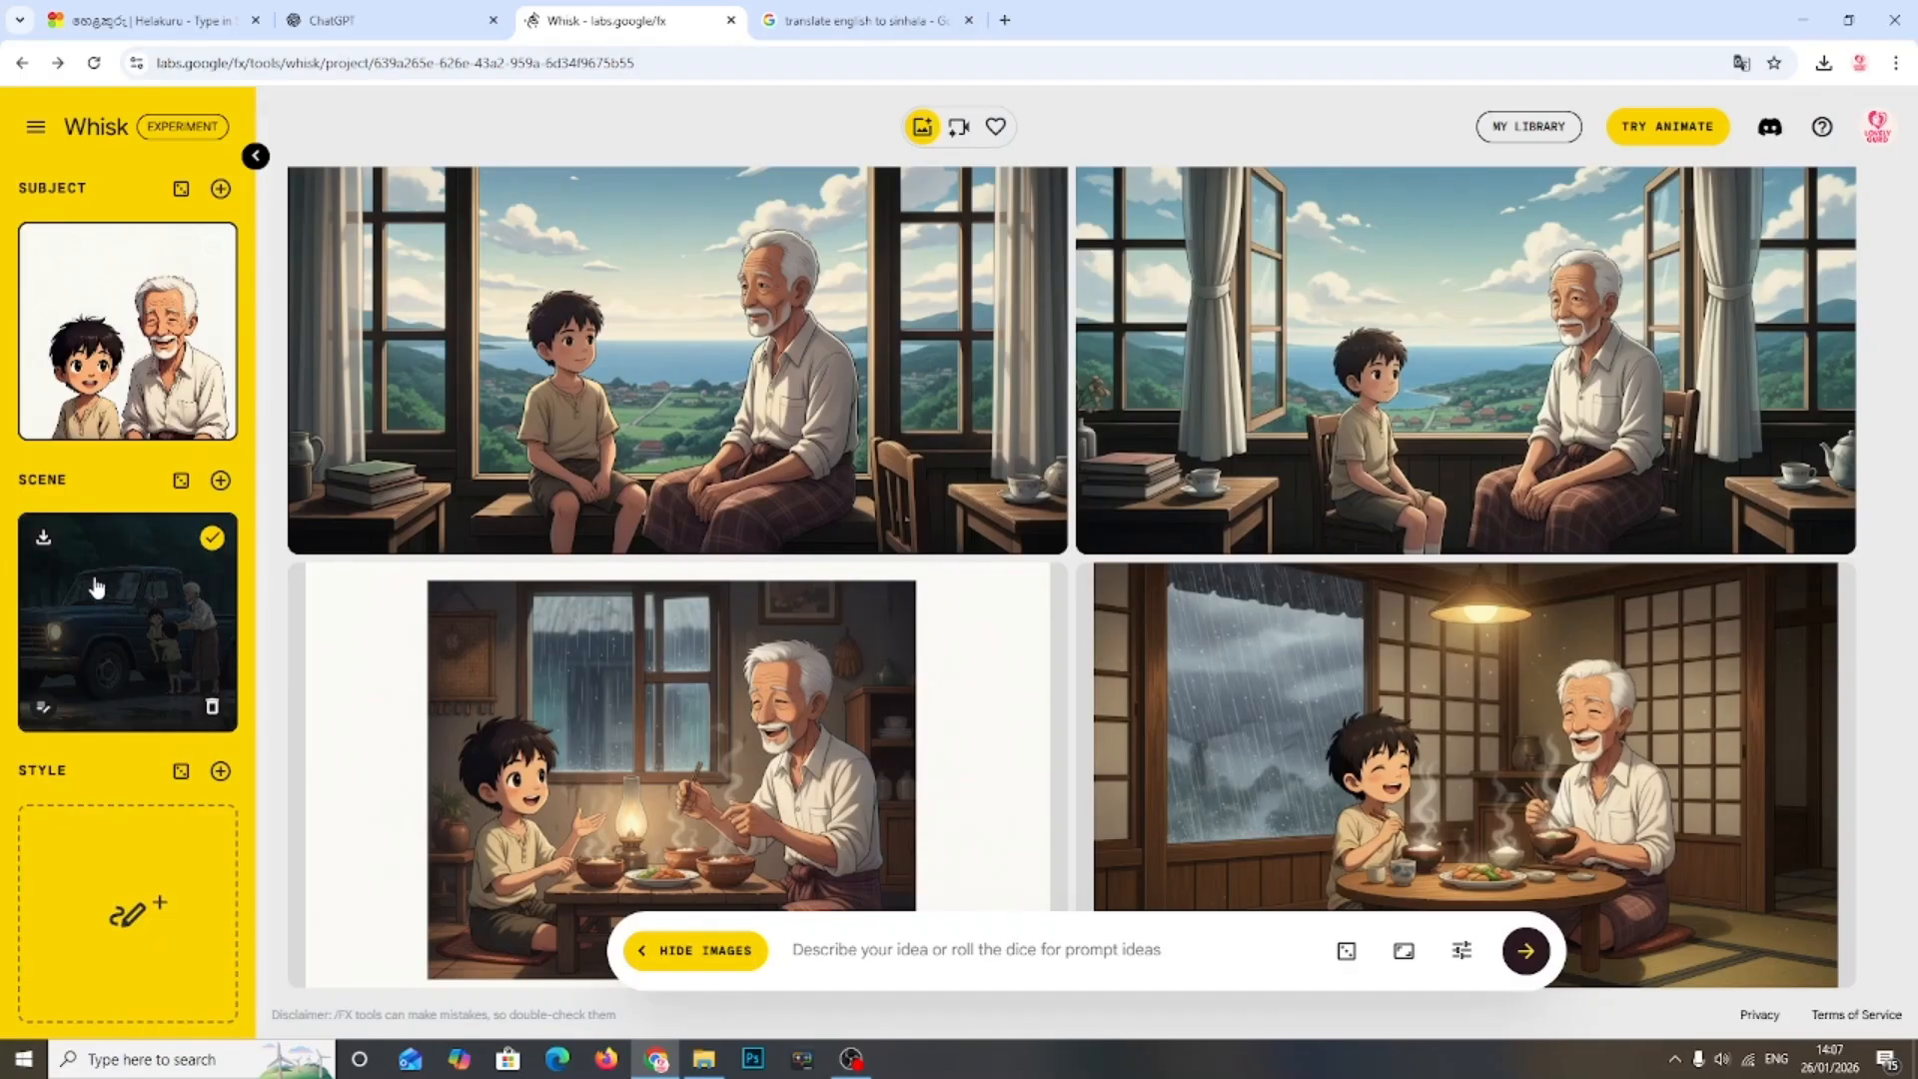
# Step: Edit the truck scene reference with "Remove the people and give only the vehicle." and select the uppermost generated version
pyautogui.click(43, 711)
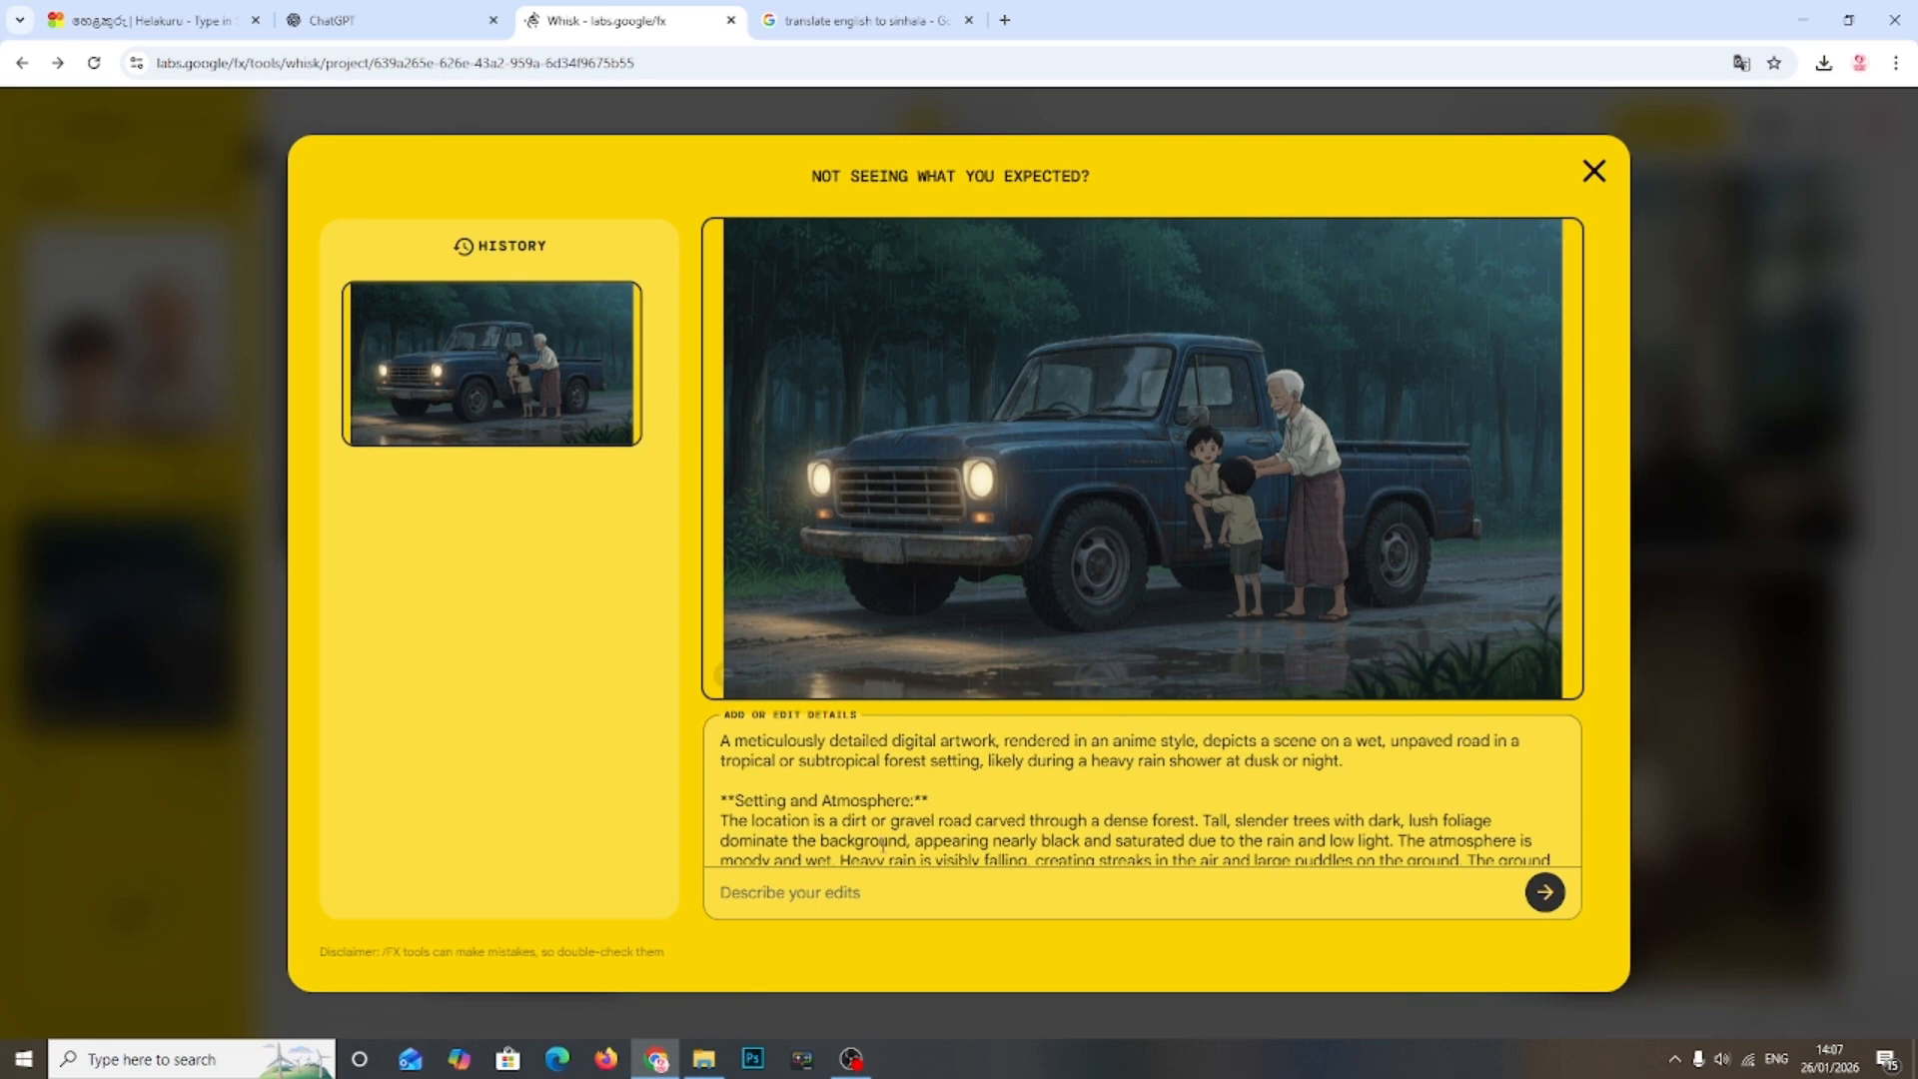
pyautogui.click(834, 887)
pyautogui.write('Remove the people and give only the vehicle.')
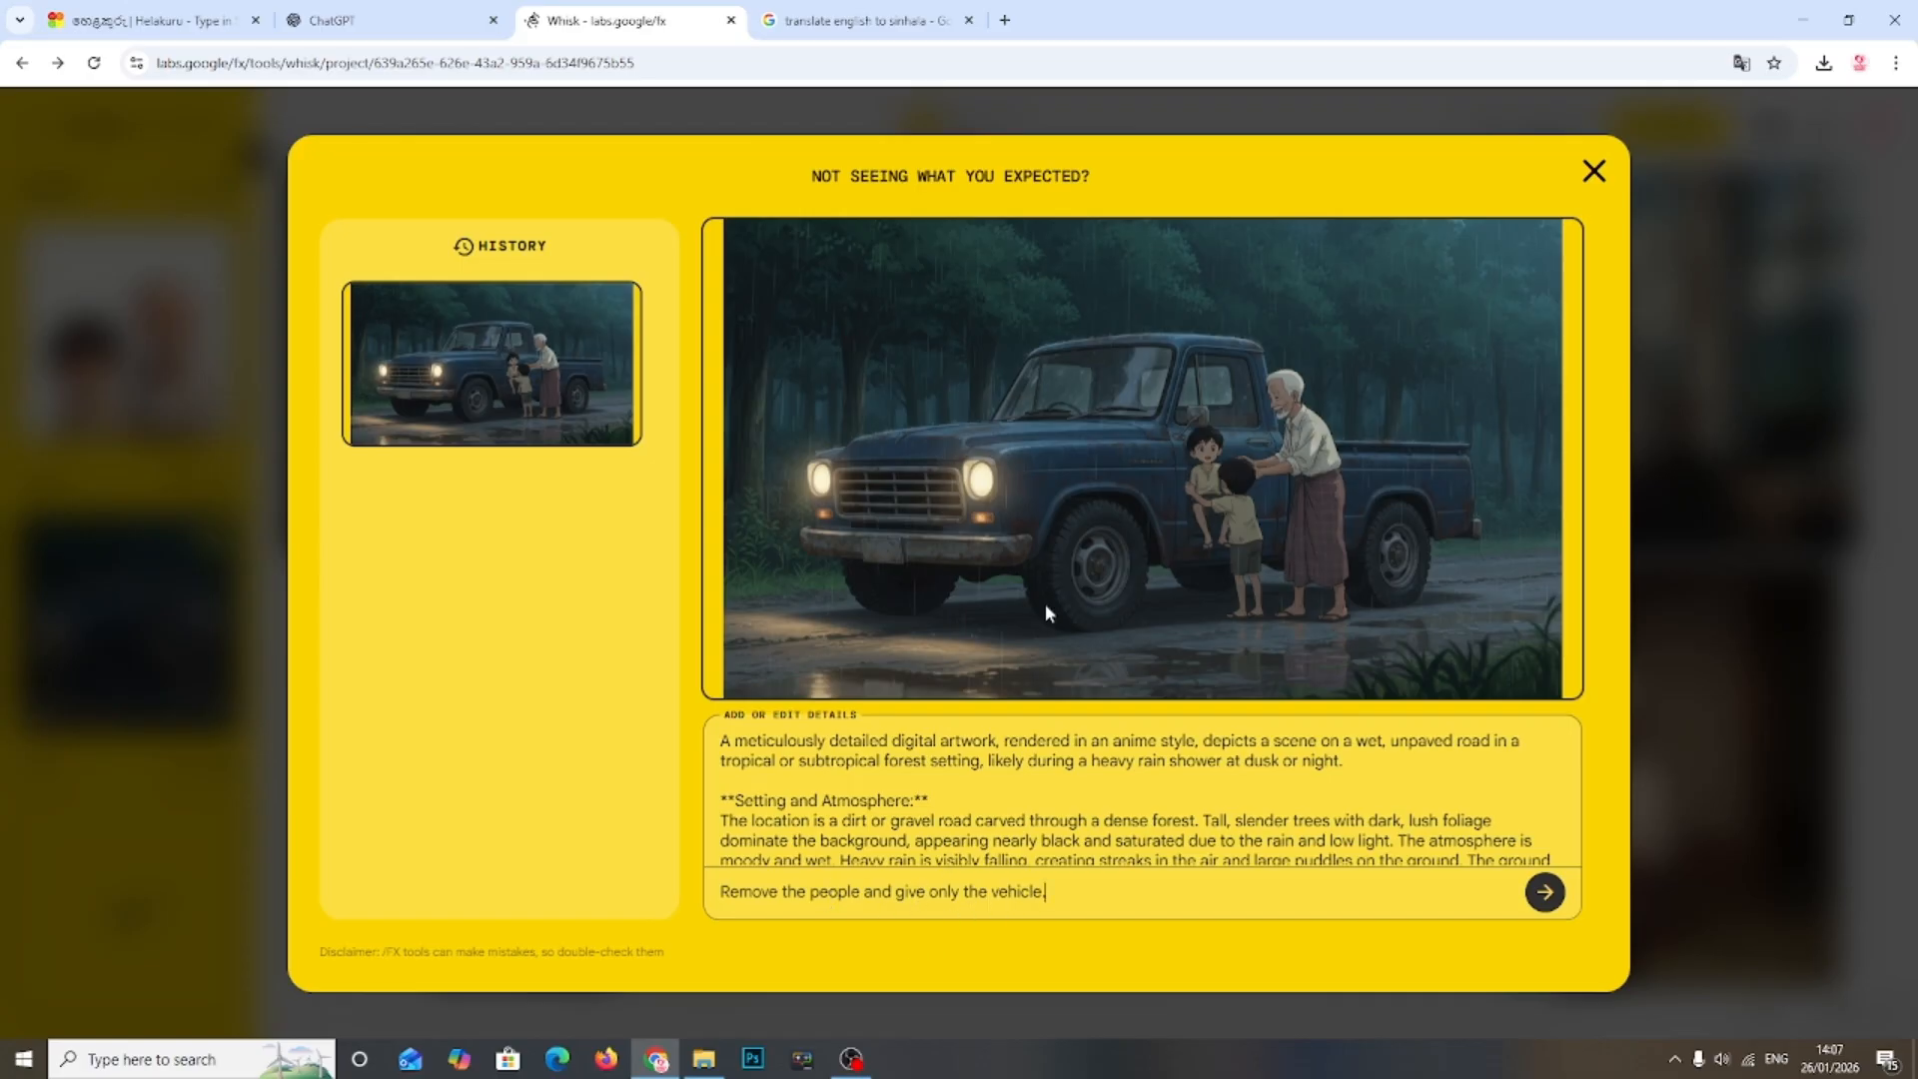
pyautogui.click(1545, 891)
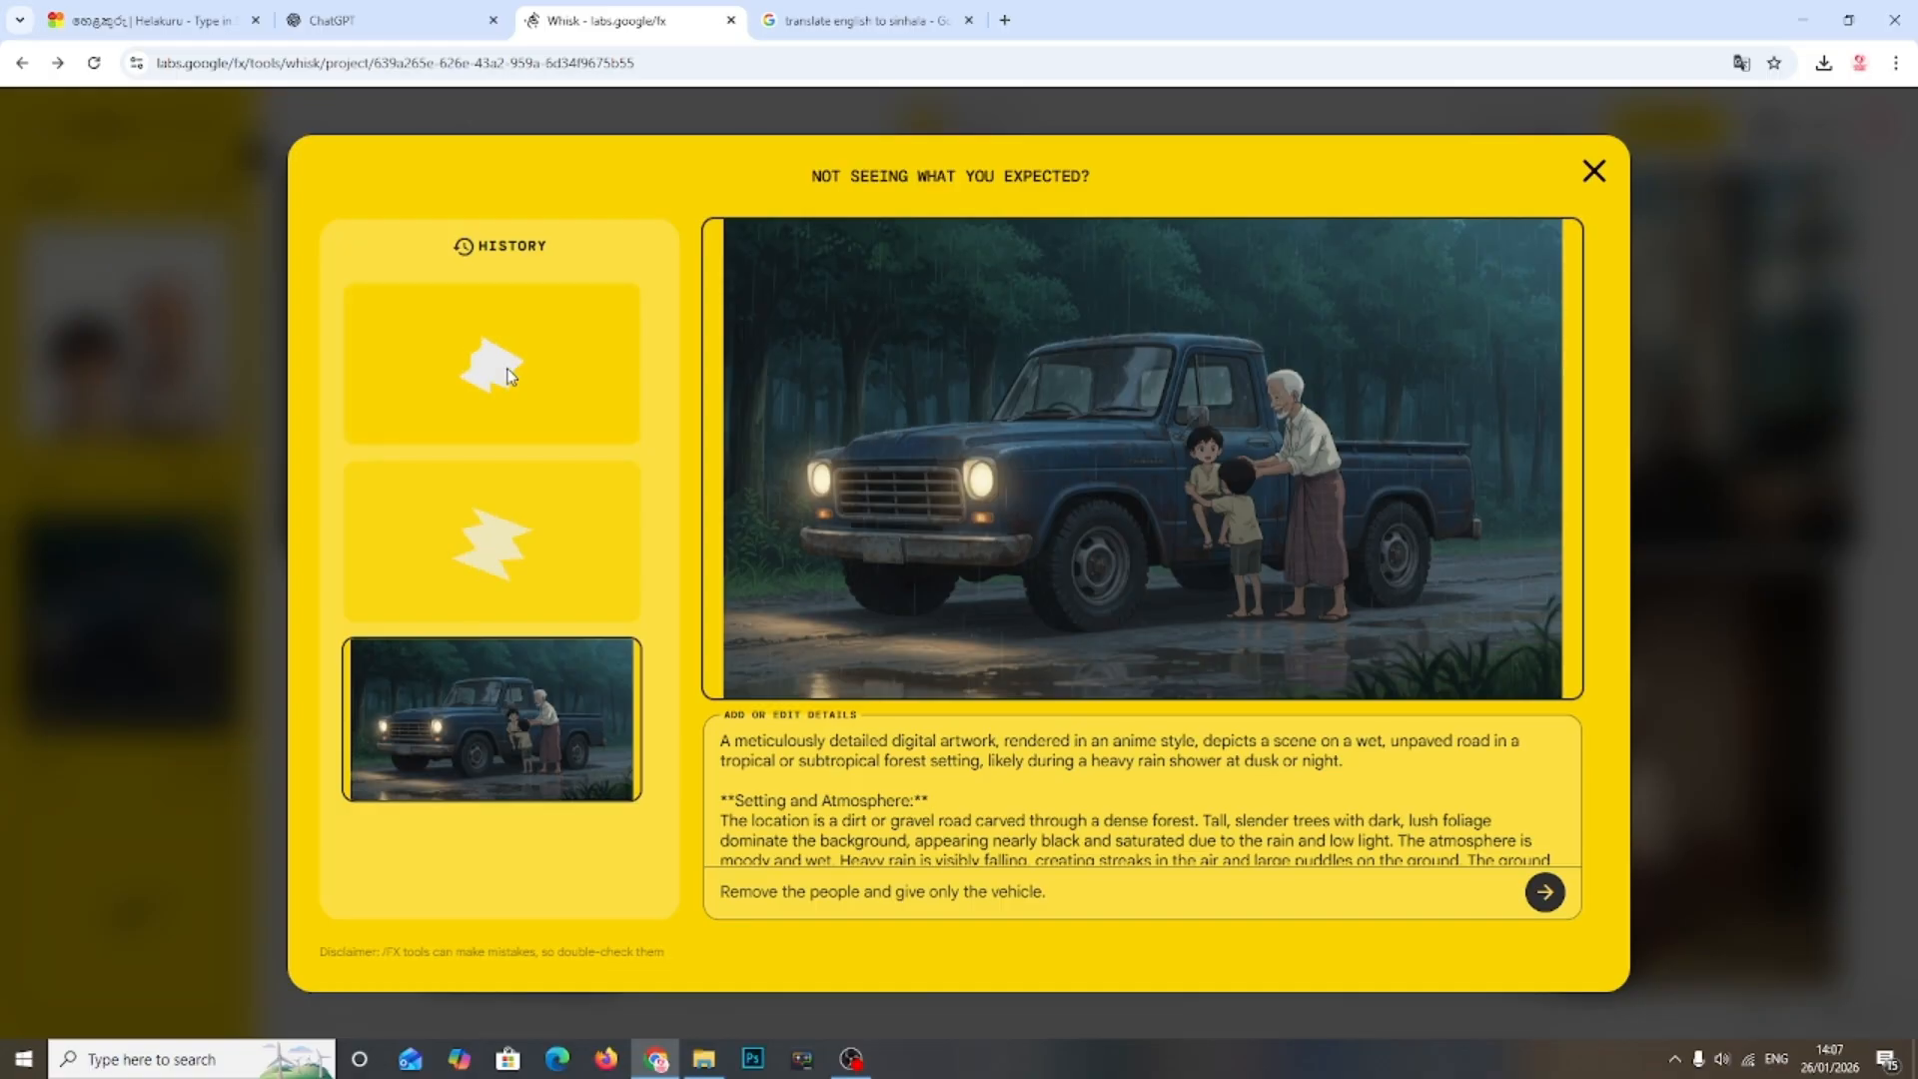
pyautogui.hotkey('ctrl', 'f')
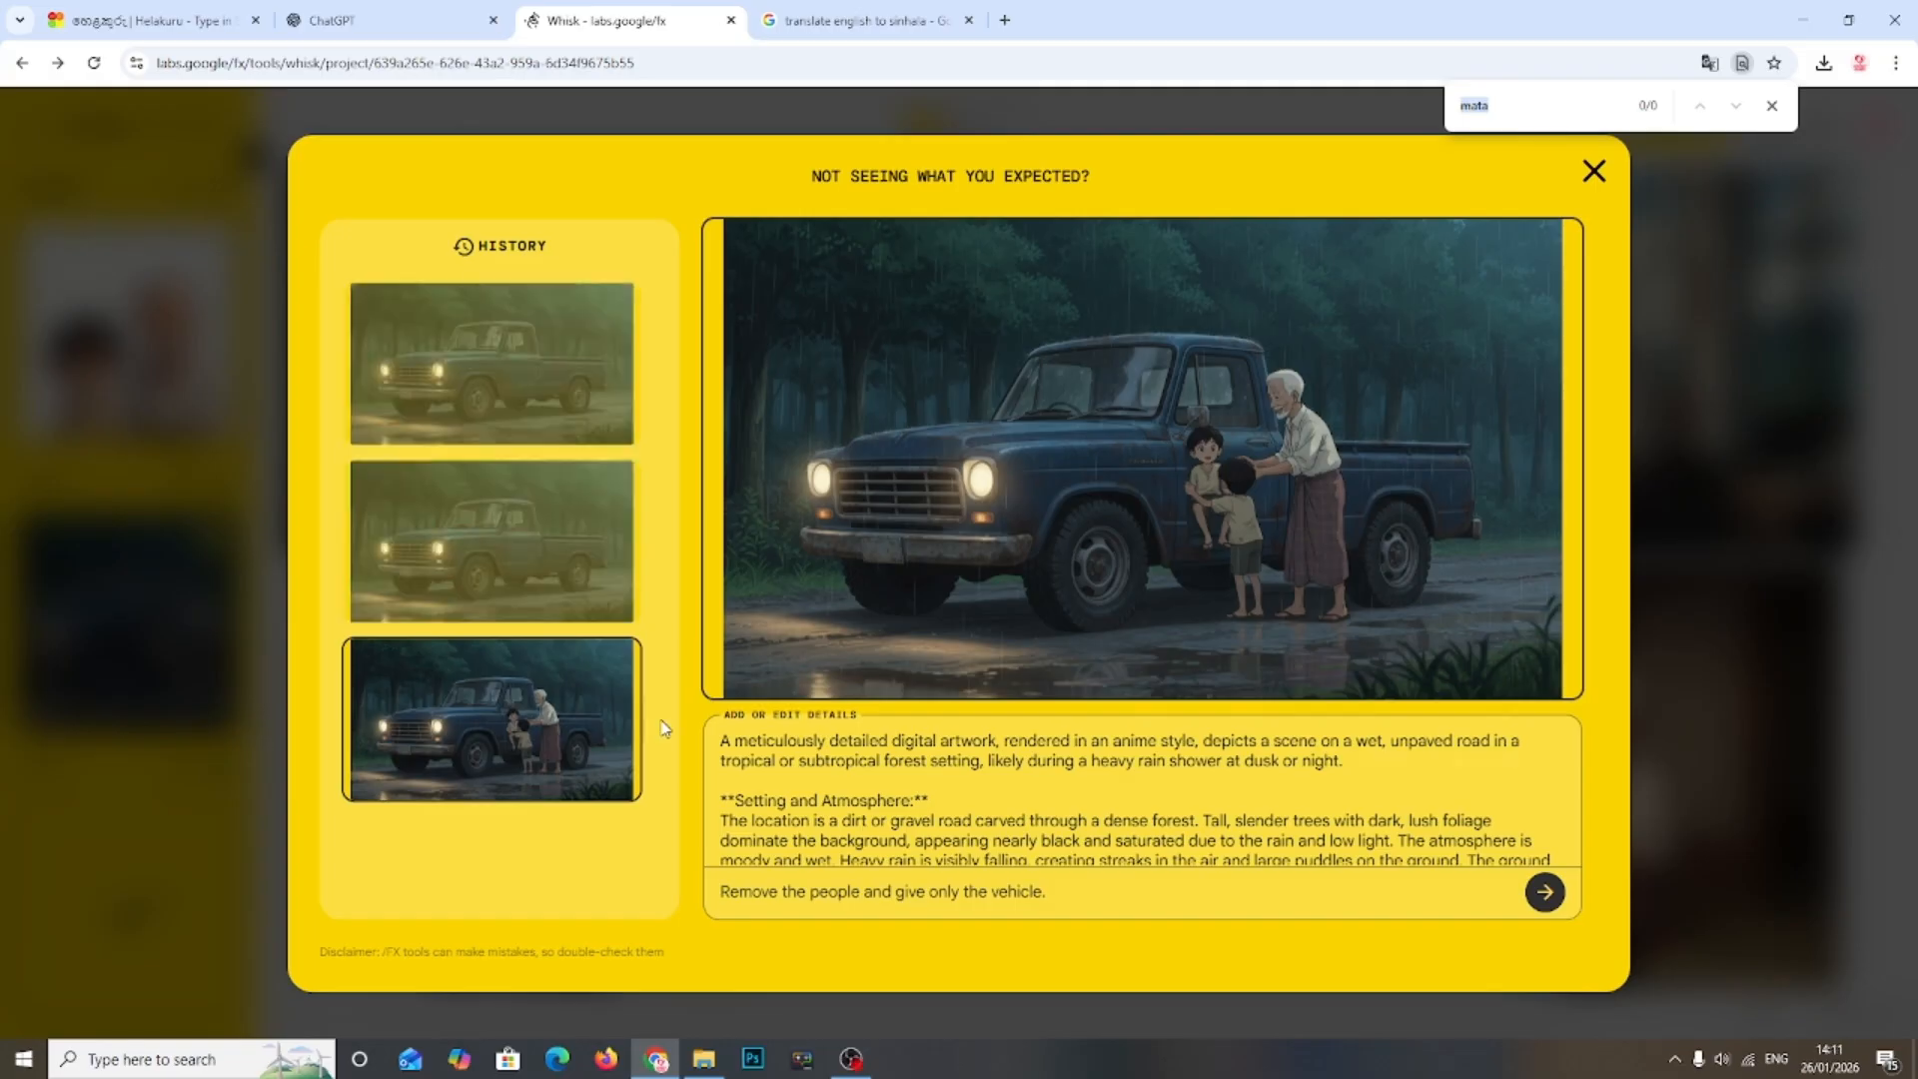
pyautogui.click(483, 398)
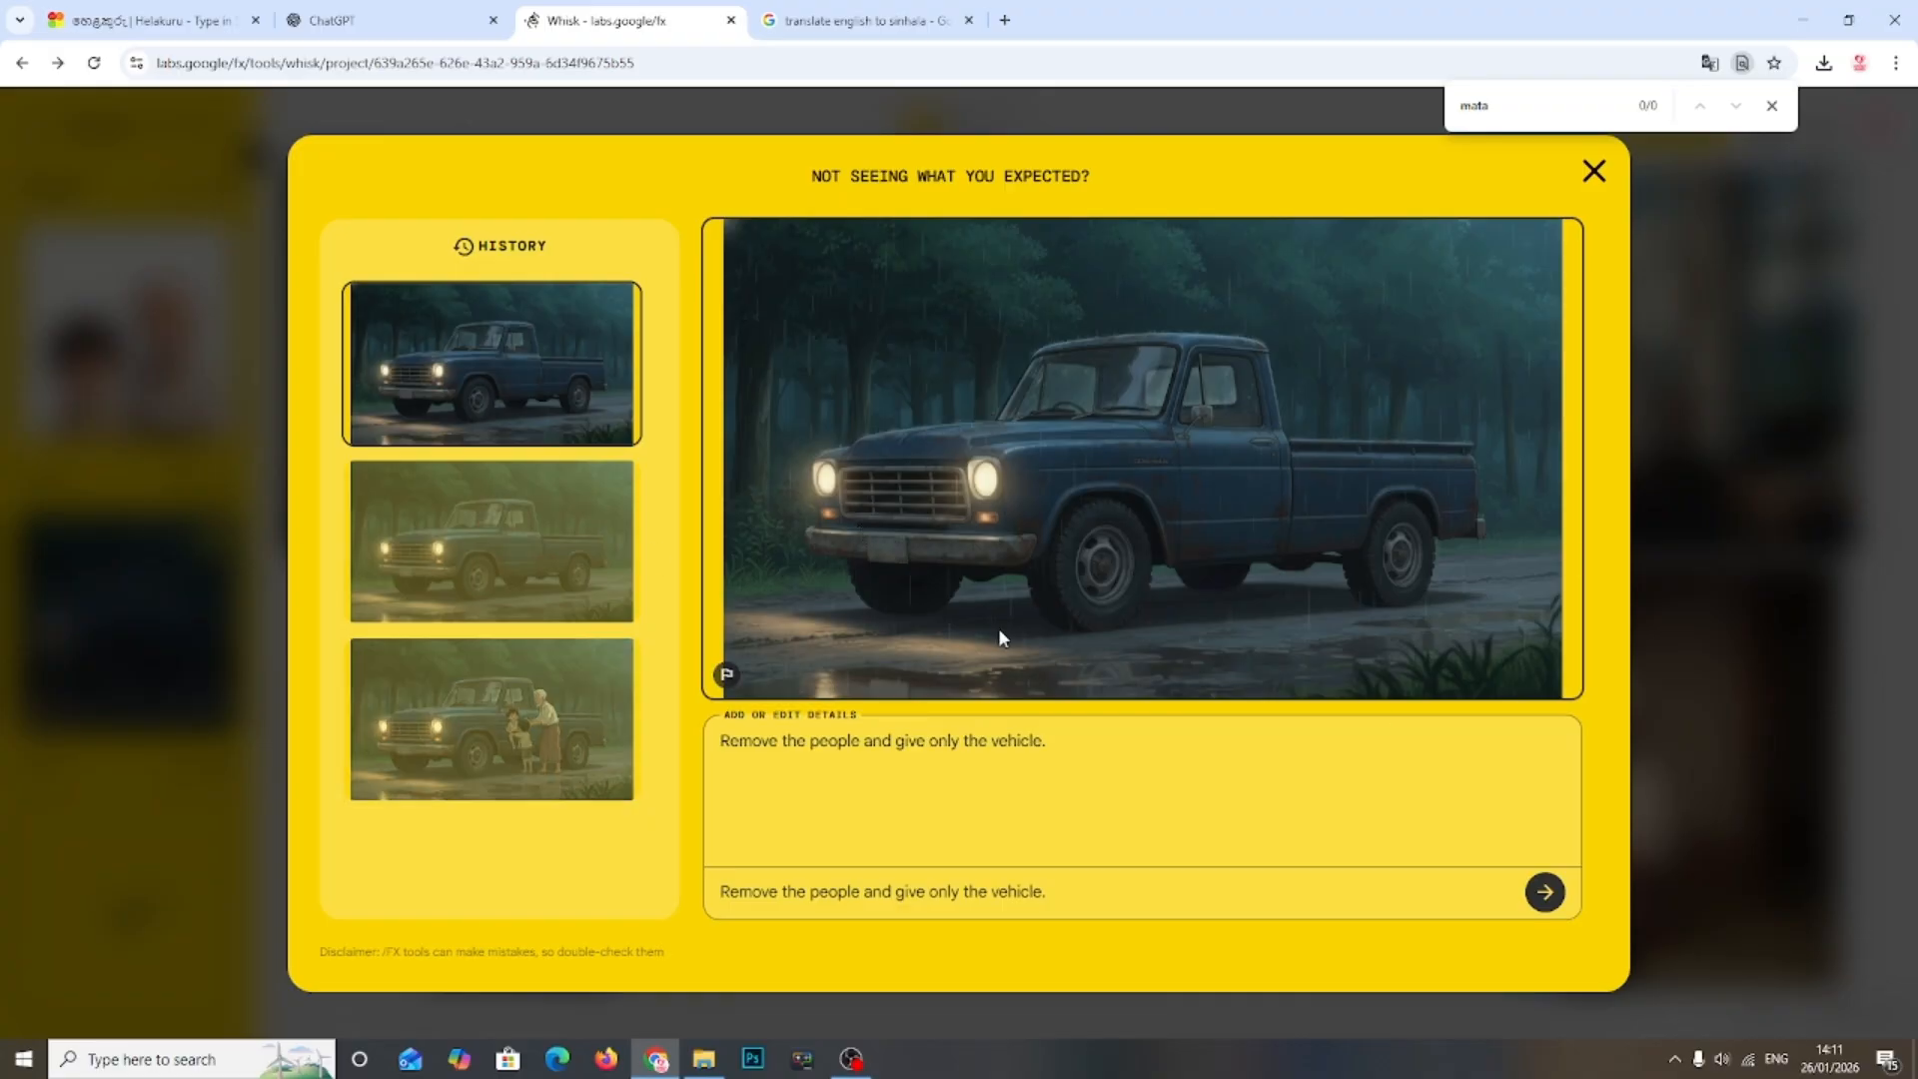
# Step: Generate more versions of the truck scene reference with "Remove the people and give only the vehicle." and close the editor
pyautogui.click(1545, 891)
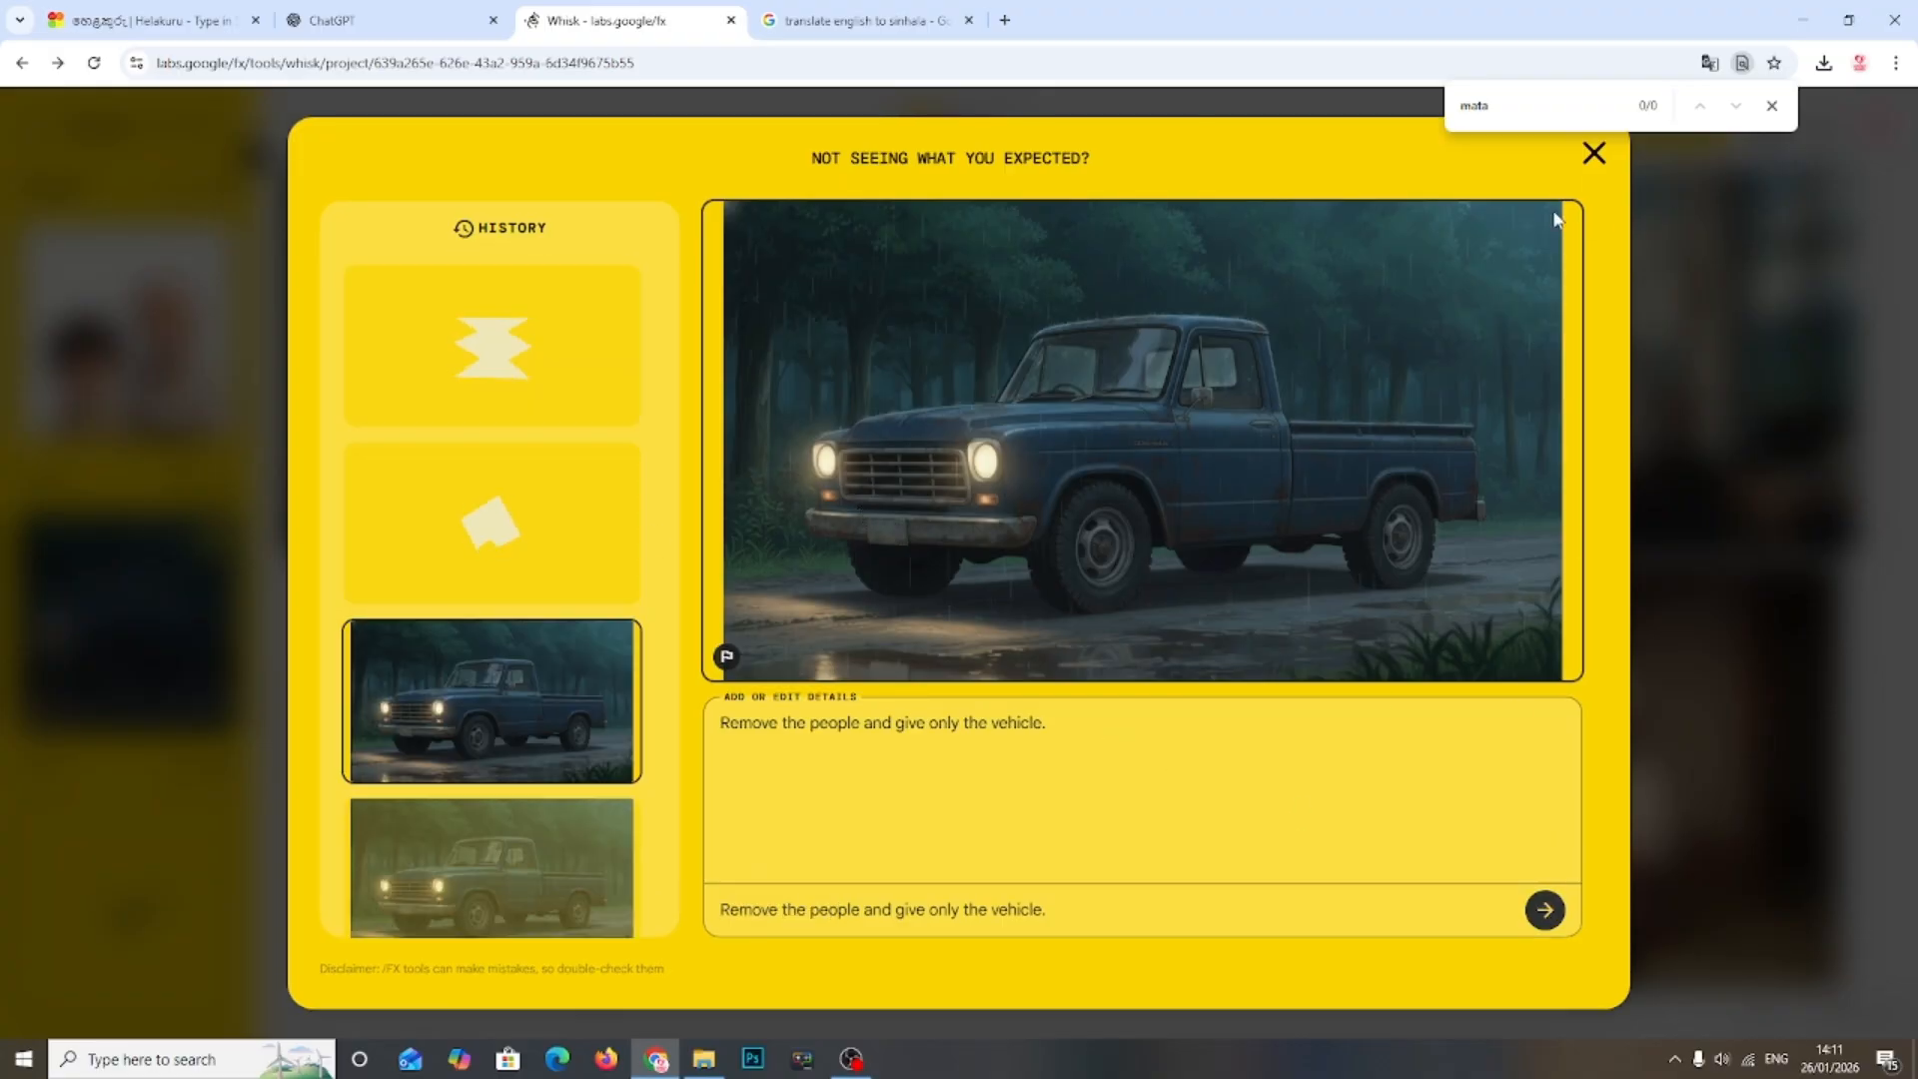
pyautogui.click(1592, 158)
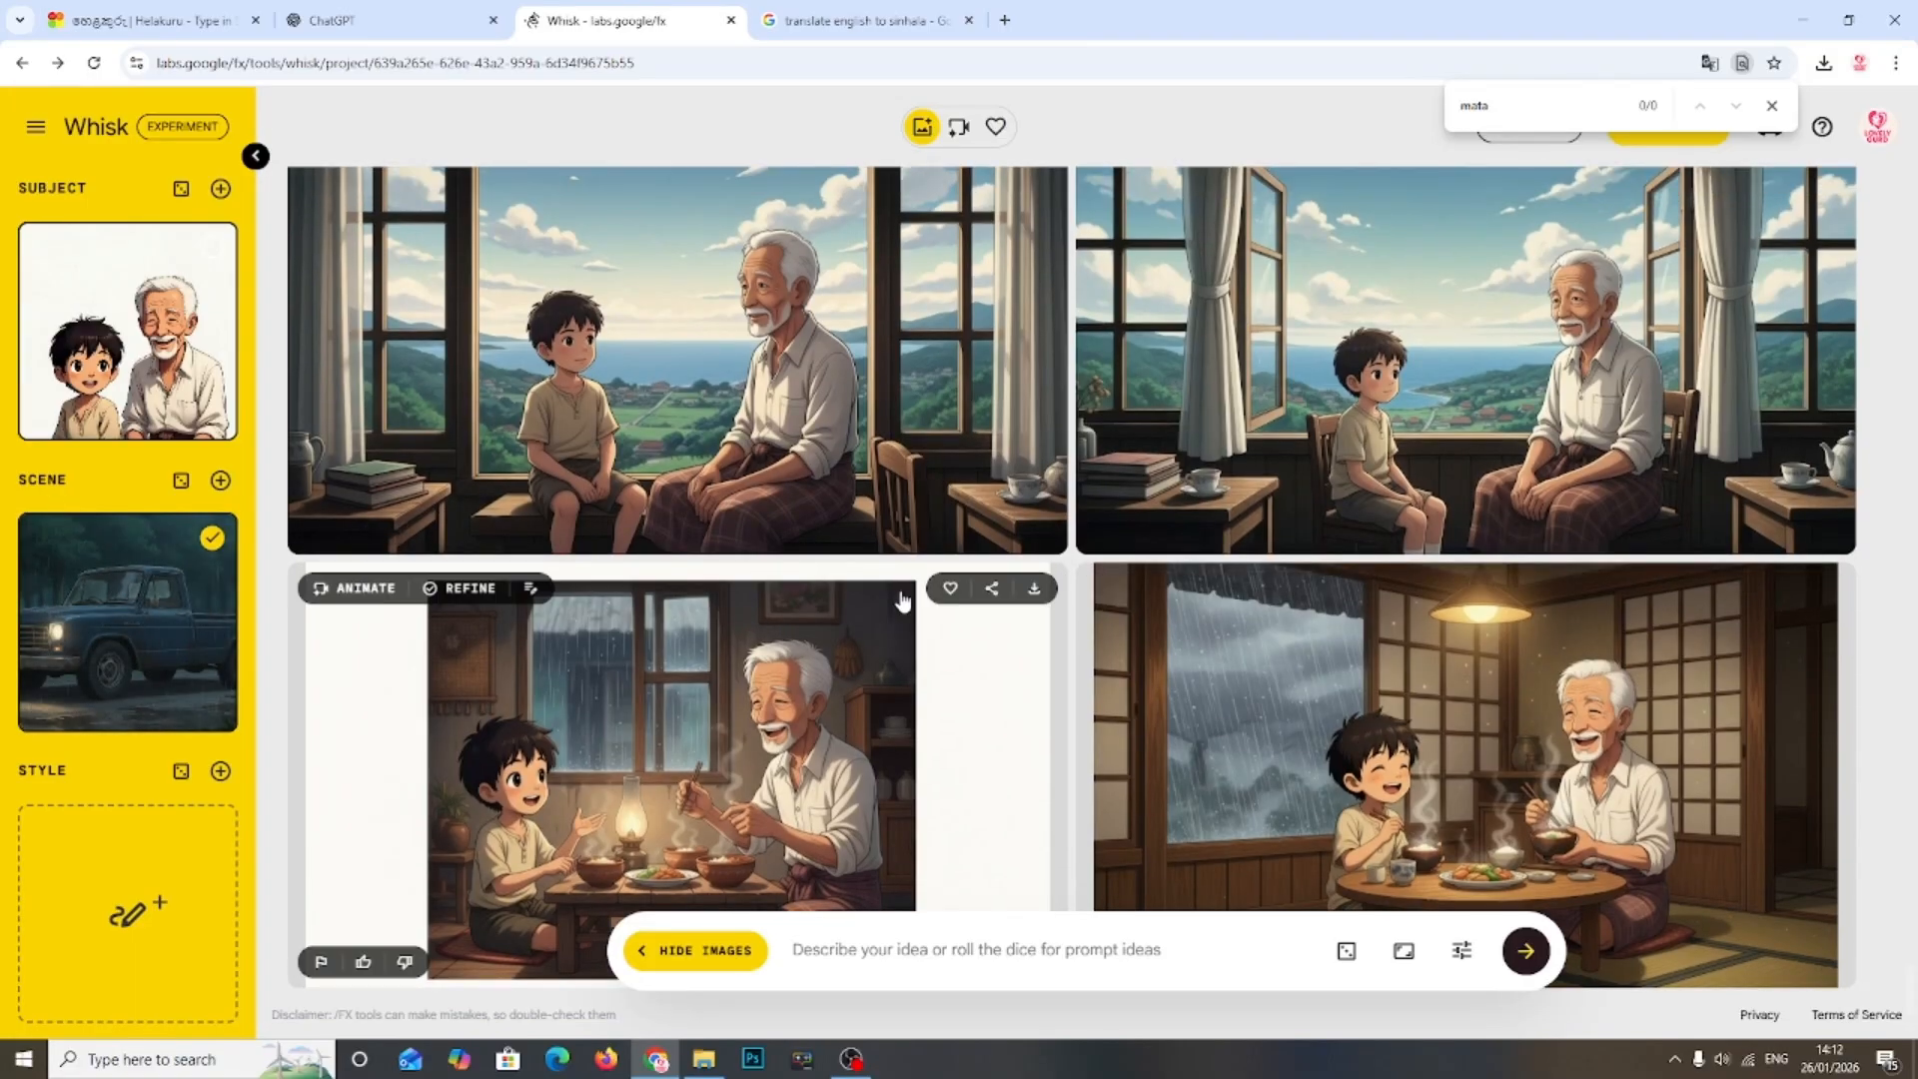
# Step: Review the generated kitchen, window and seaside truck images in the Whisk project
pyautogui.scroll(2, 1023, 593)
pyautogui.scroll(10, 1023, 593)
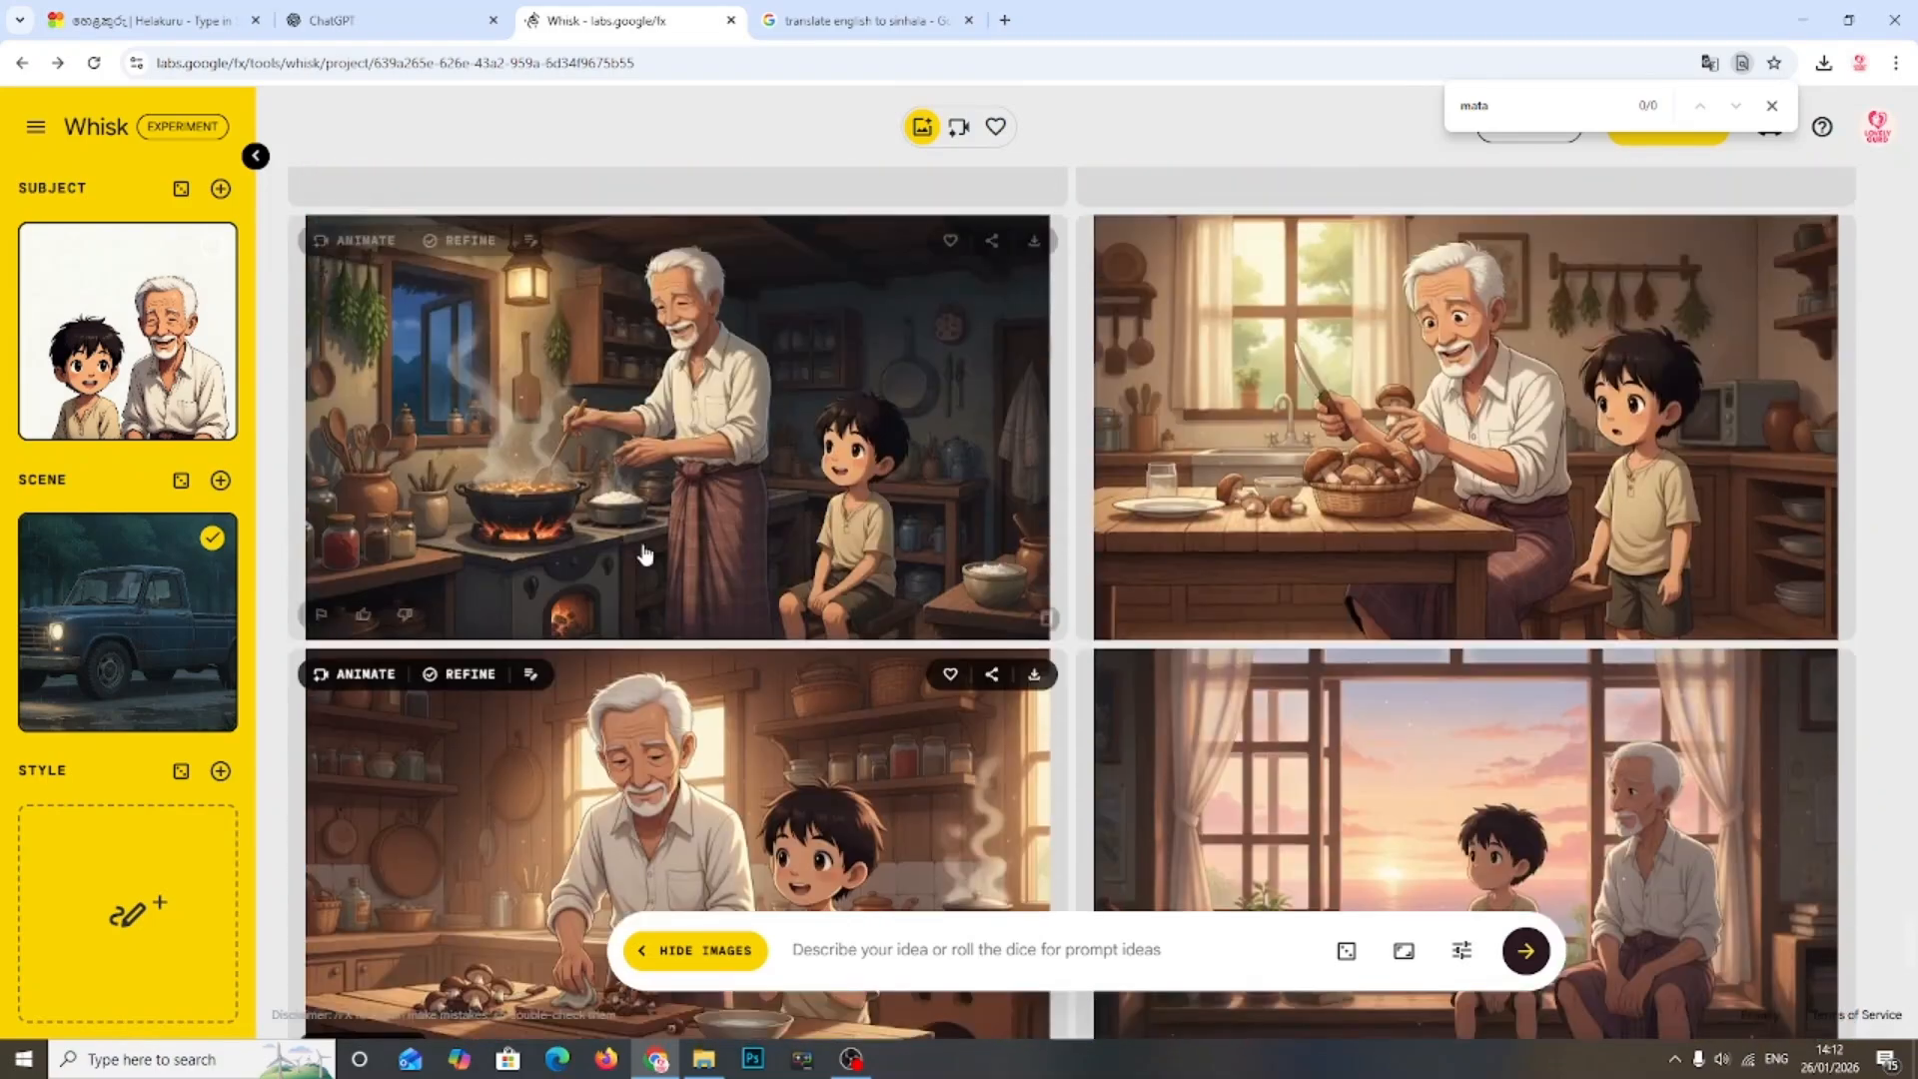
pyautogui.scroll(5, 645, 612)
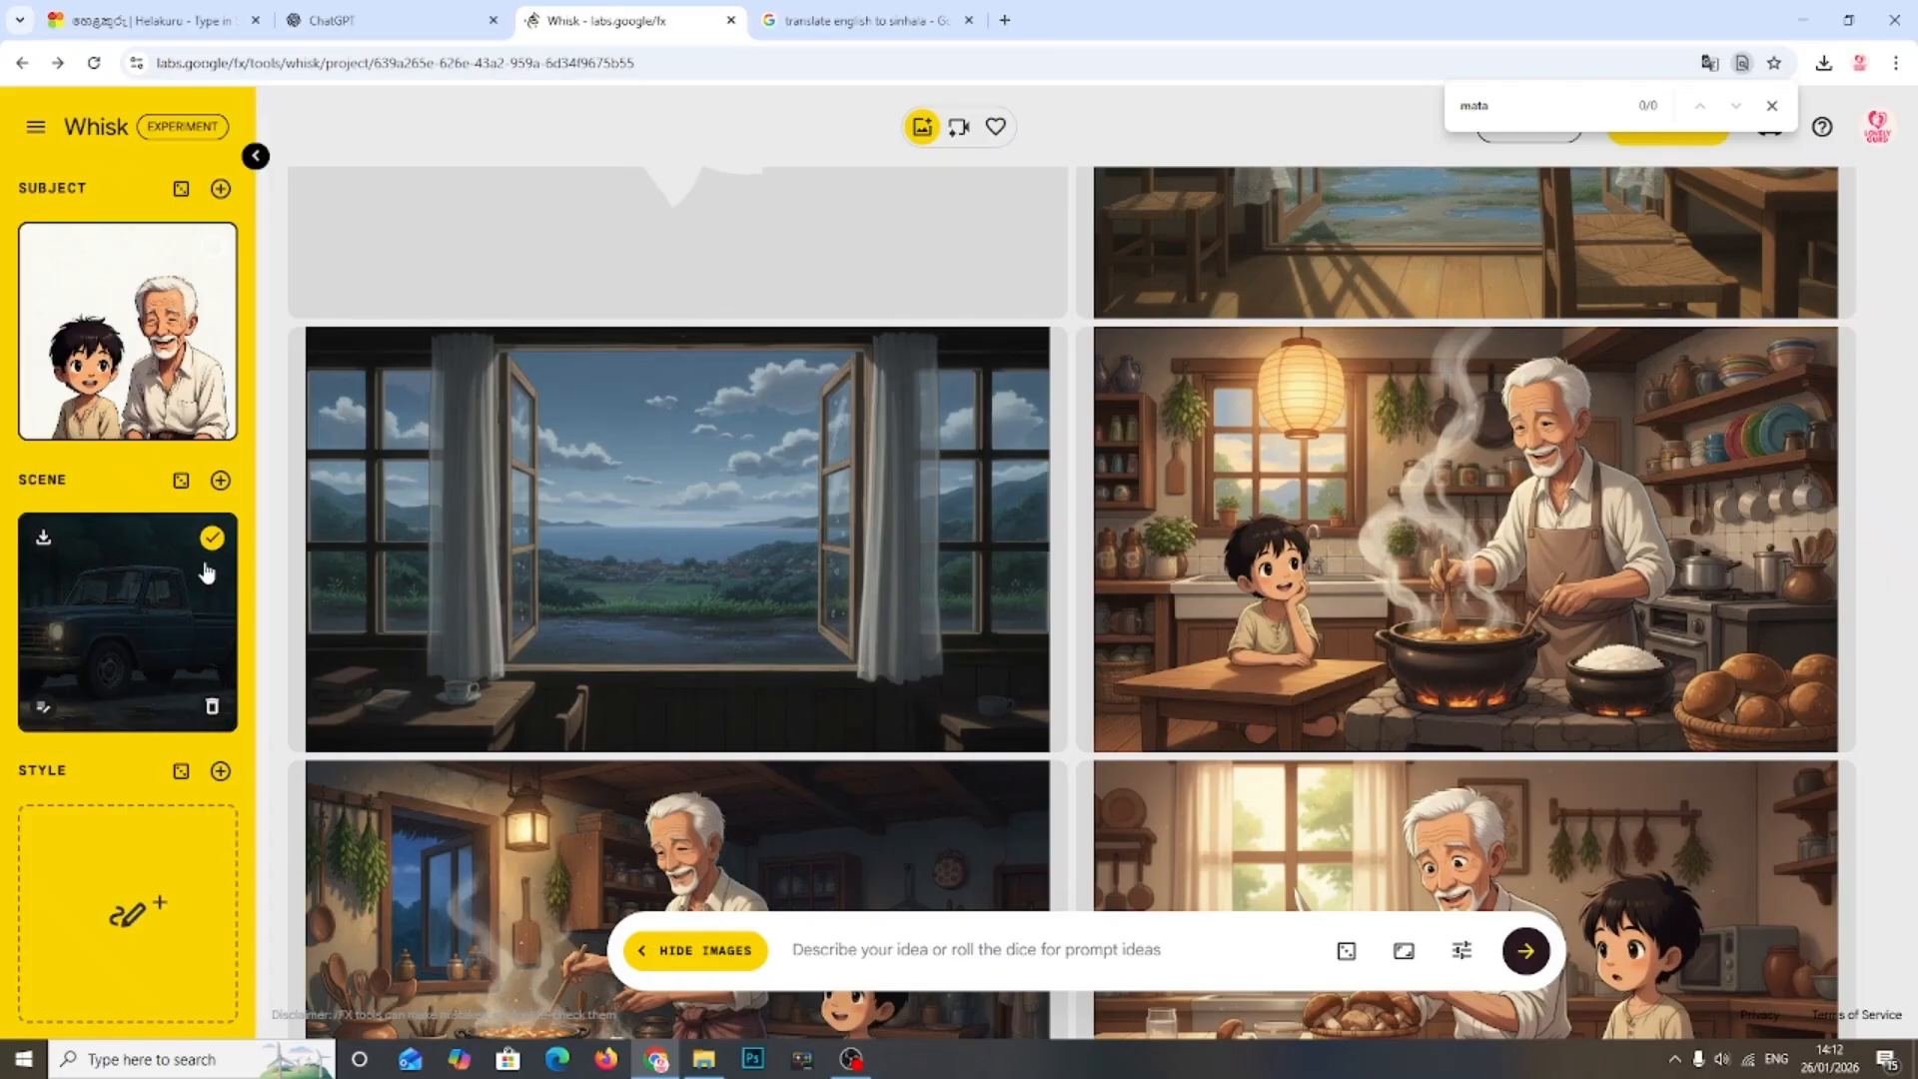
pyautogui.scroll(1, 574, 586)
pyautogui.scroll(-2, 899, 585)
pyautogui.scroll(1, 967, 559)
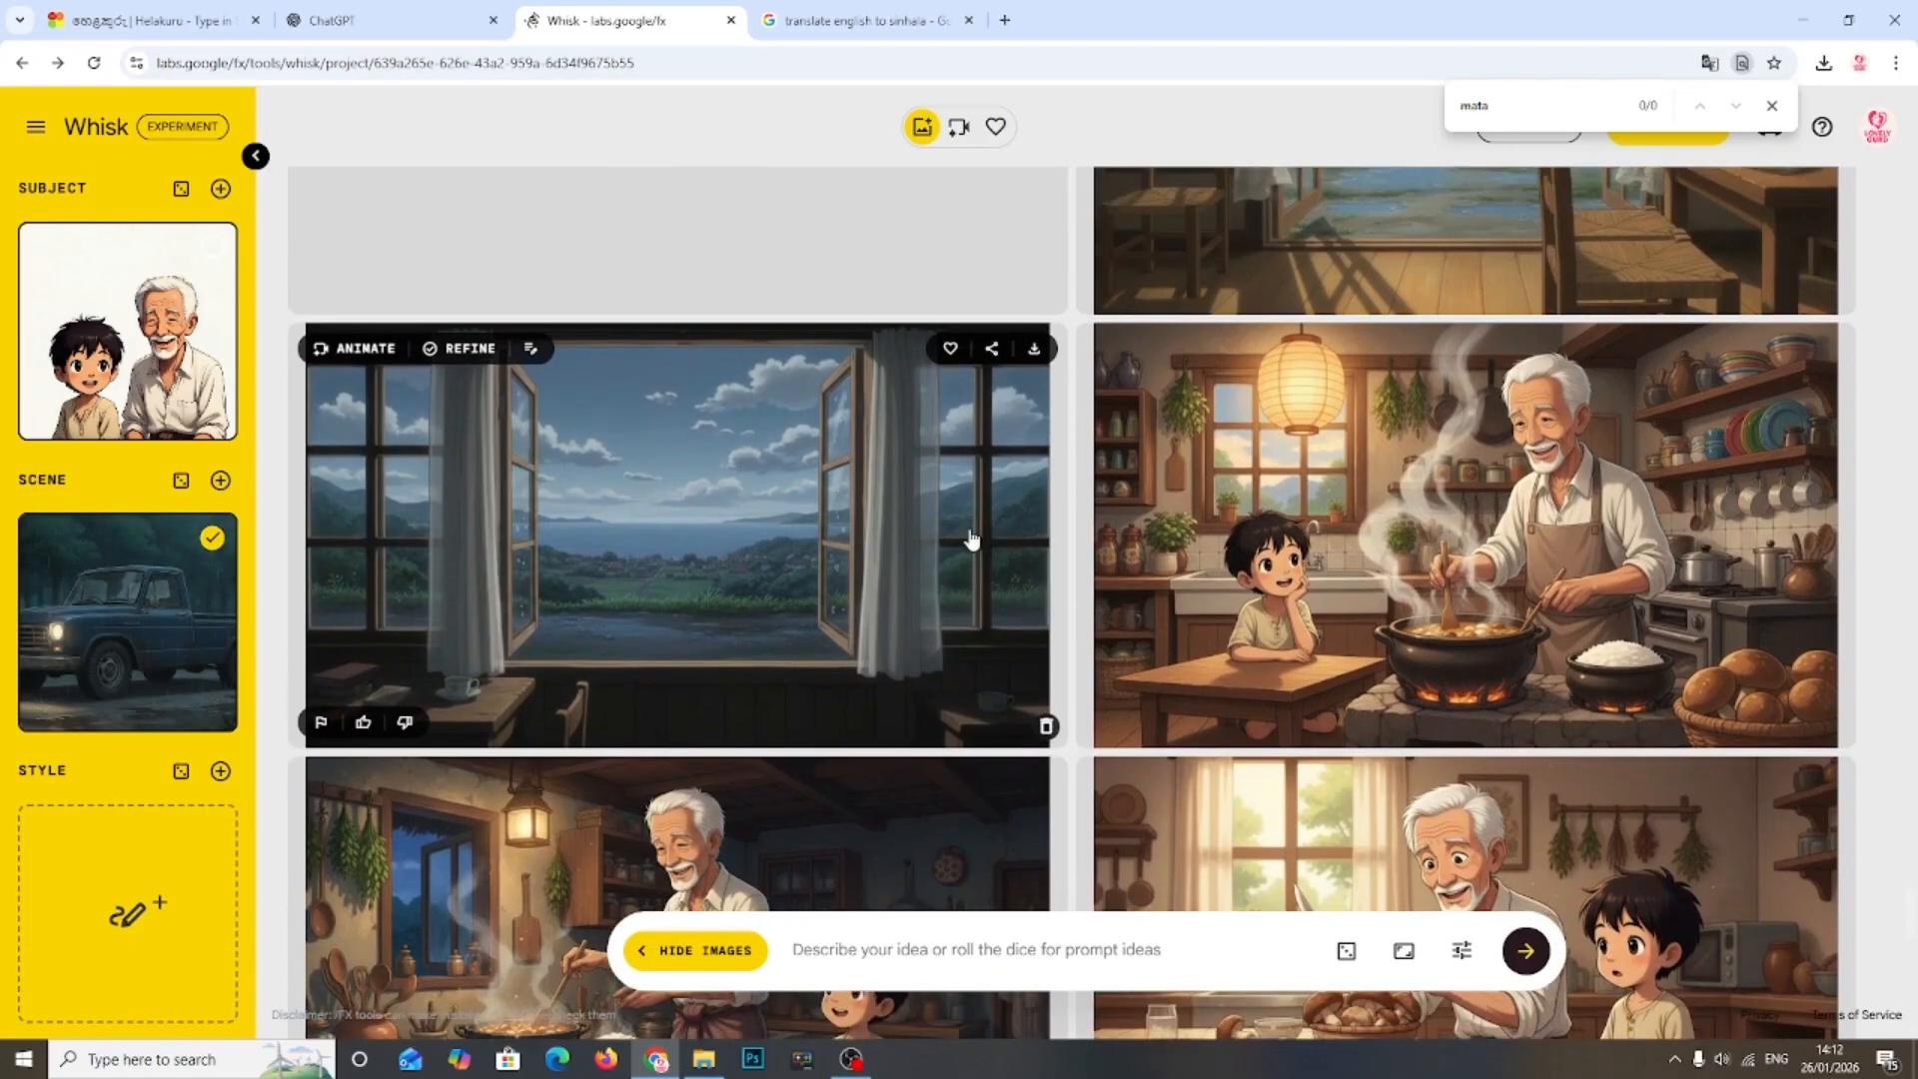
pyautogui.scroll(6, 1008, 590)
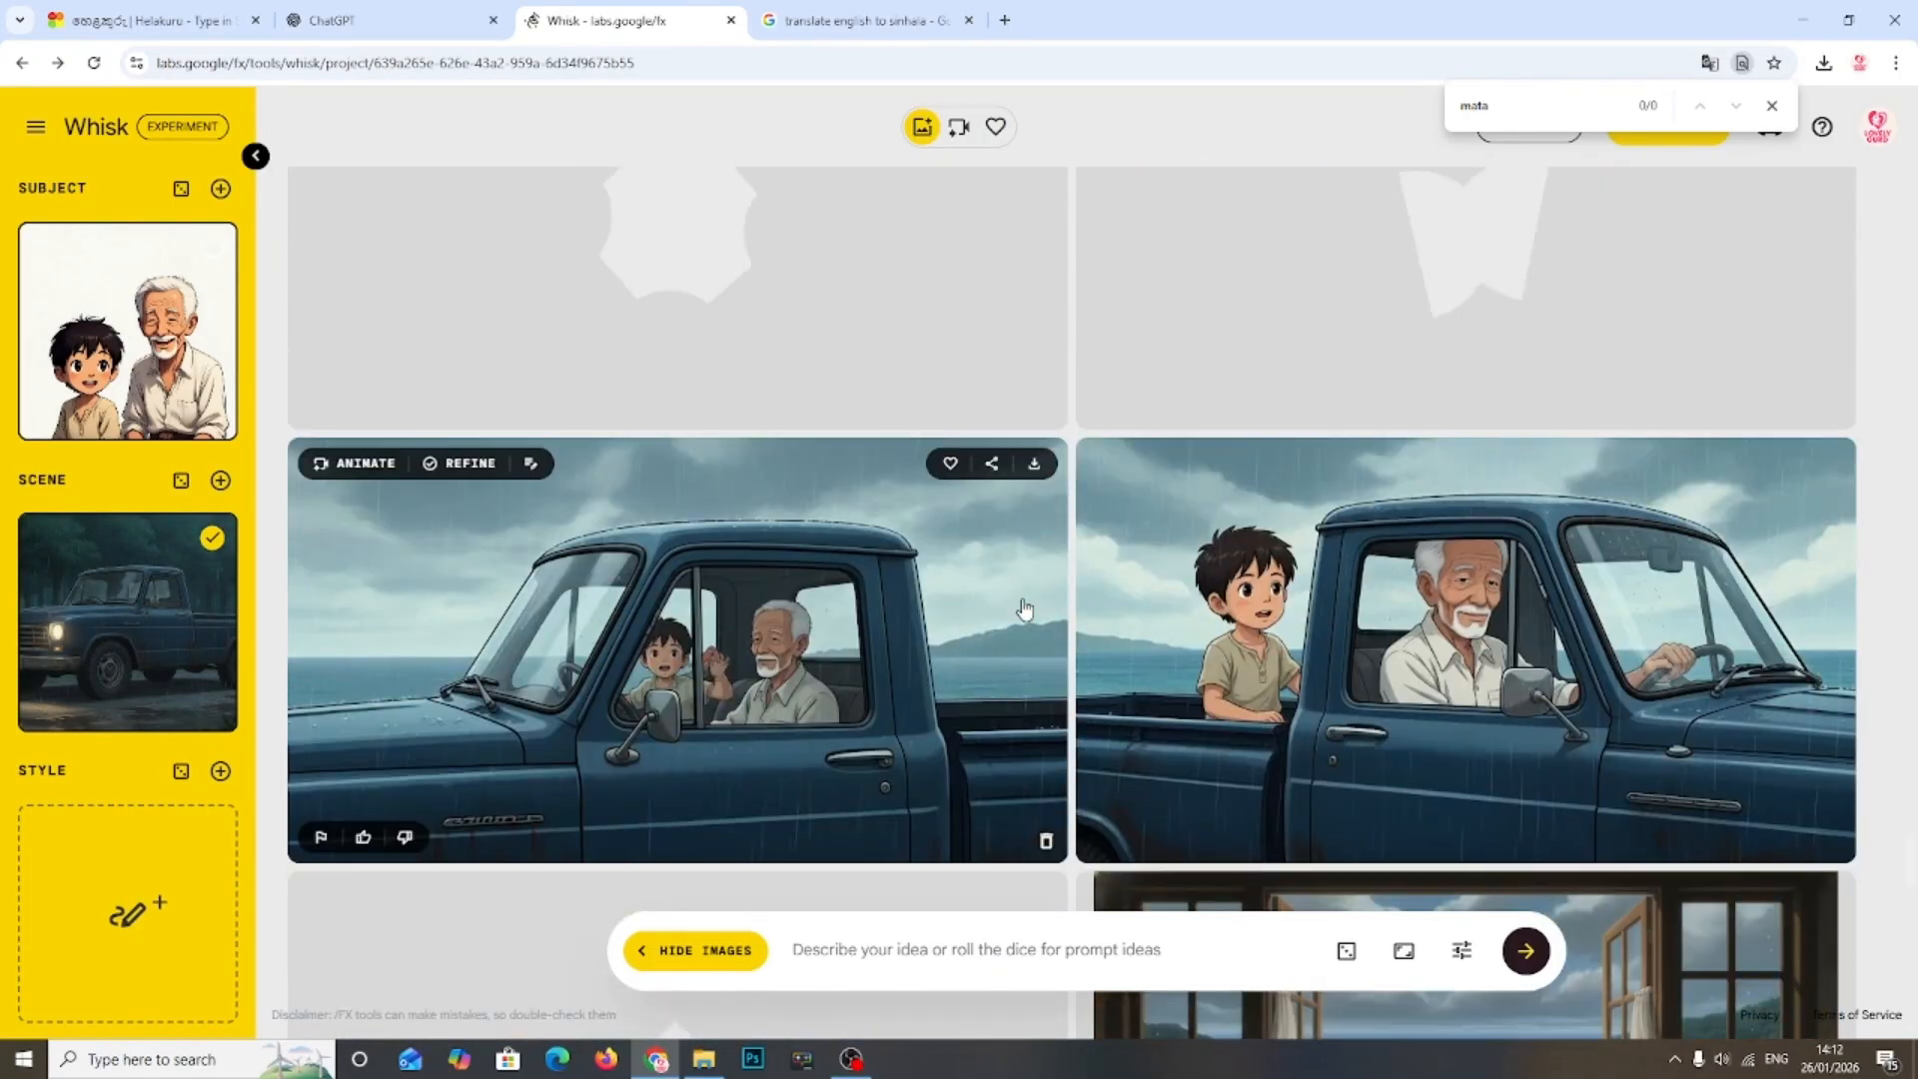
pyautogui.scroll(-1, 1023, 608)
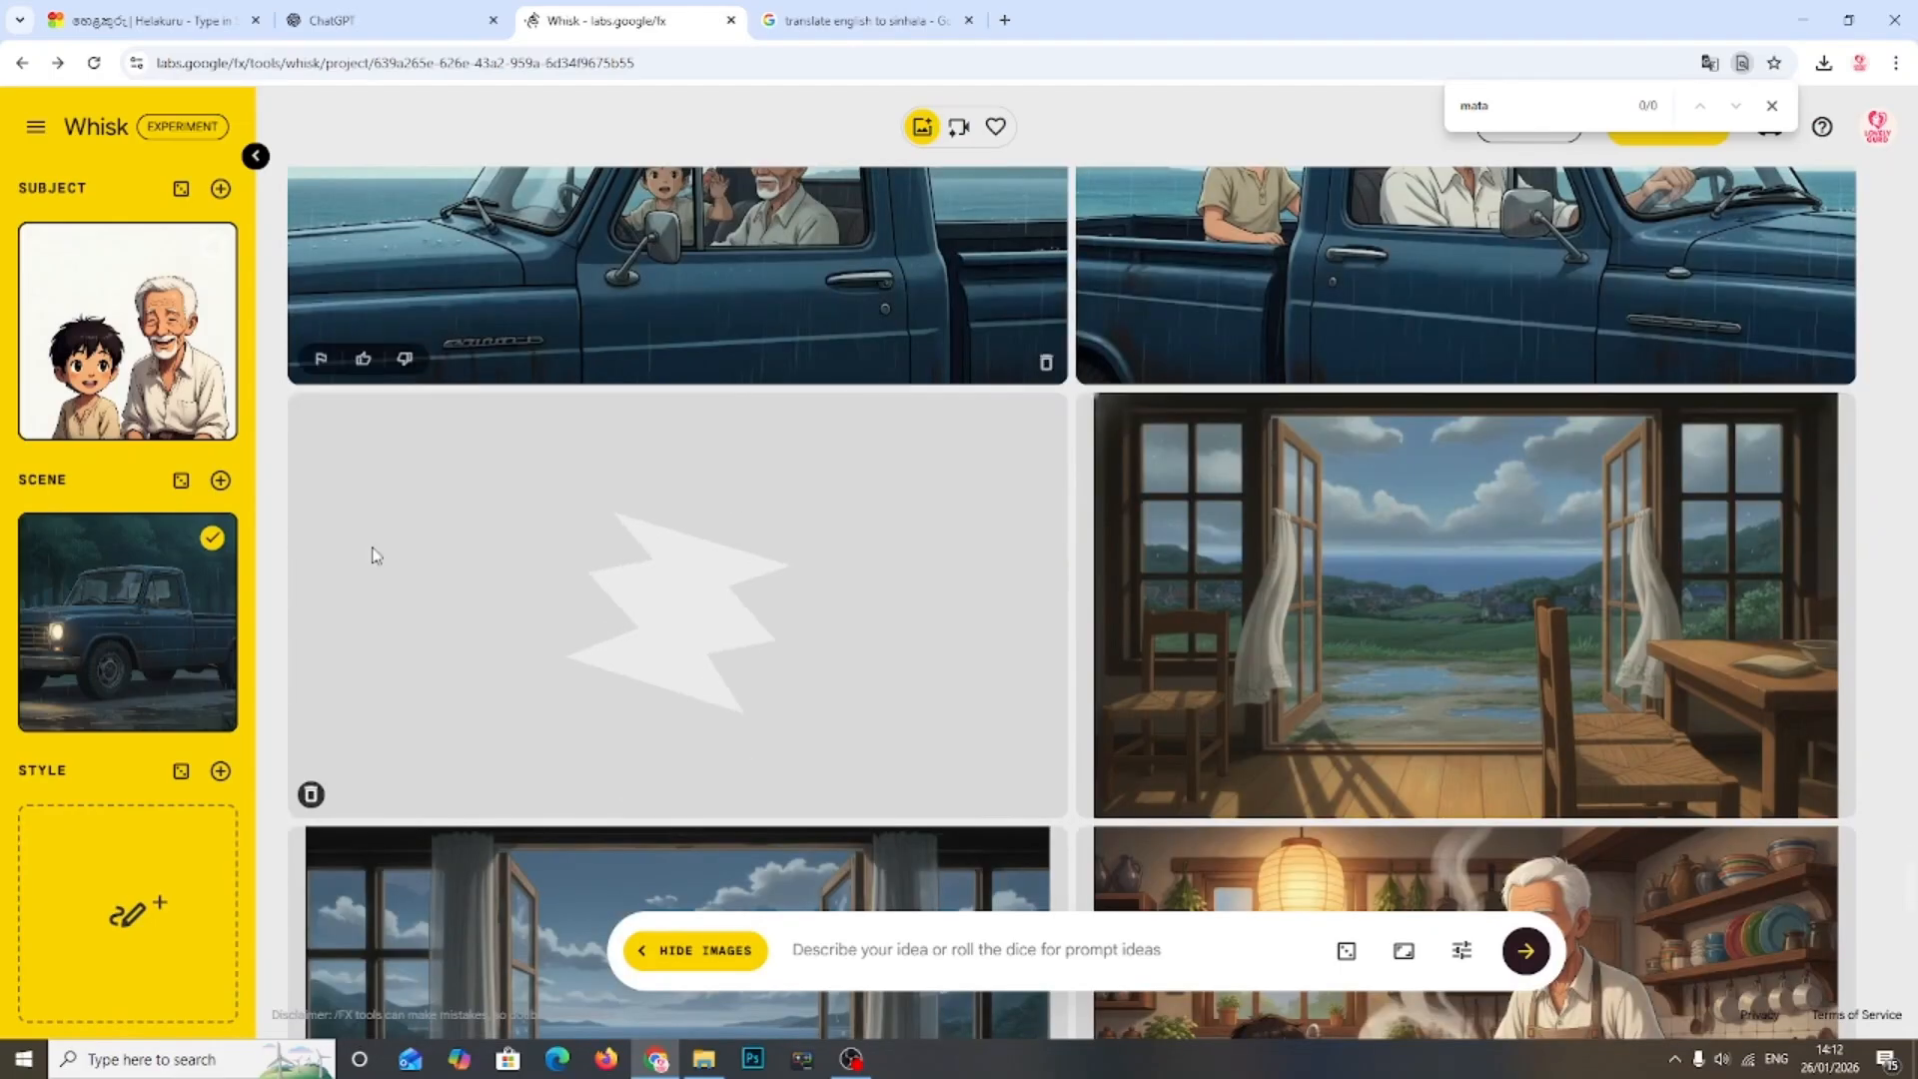
# Step: Download the image of the aproned grandfather cooking beside the seated boy, and remove the truck image from the scene reference
pyautogui.click(214, 544)
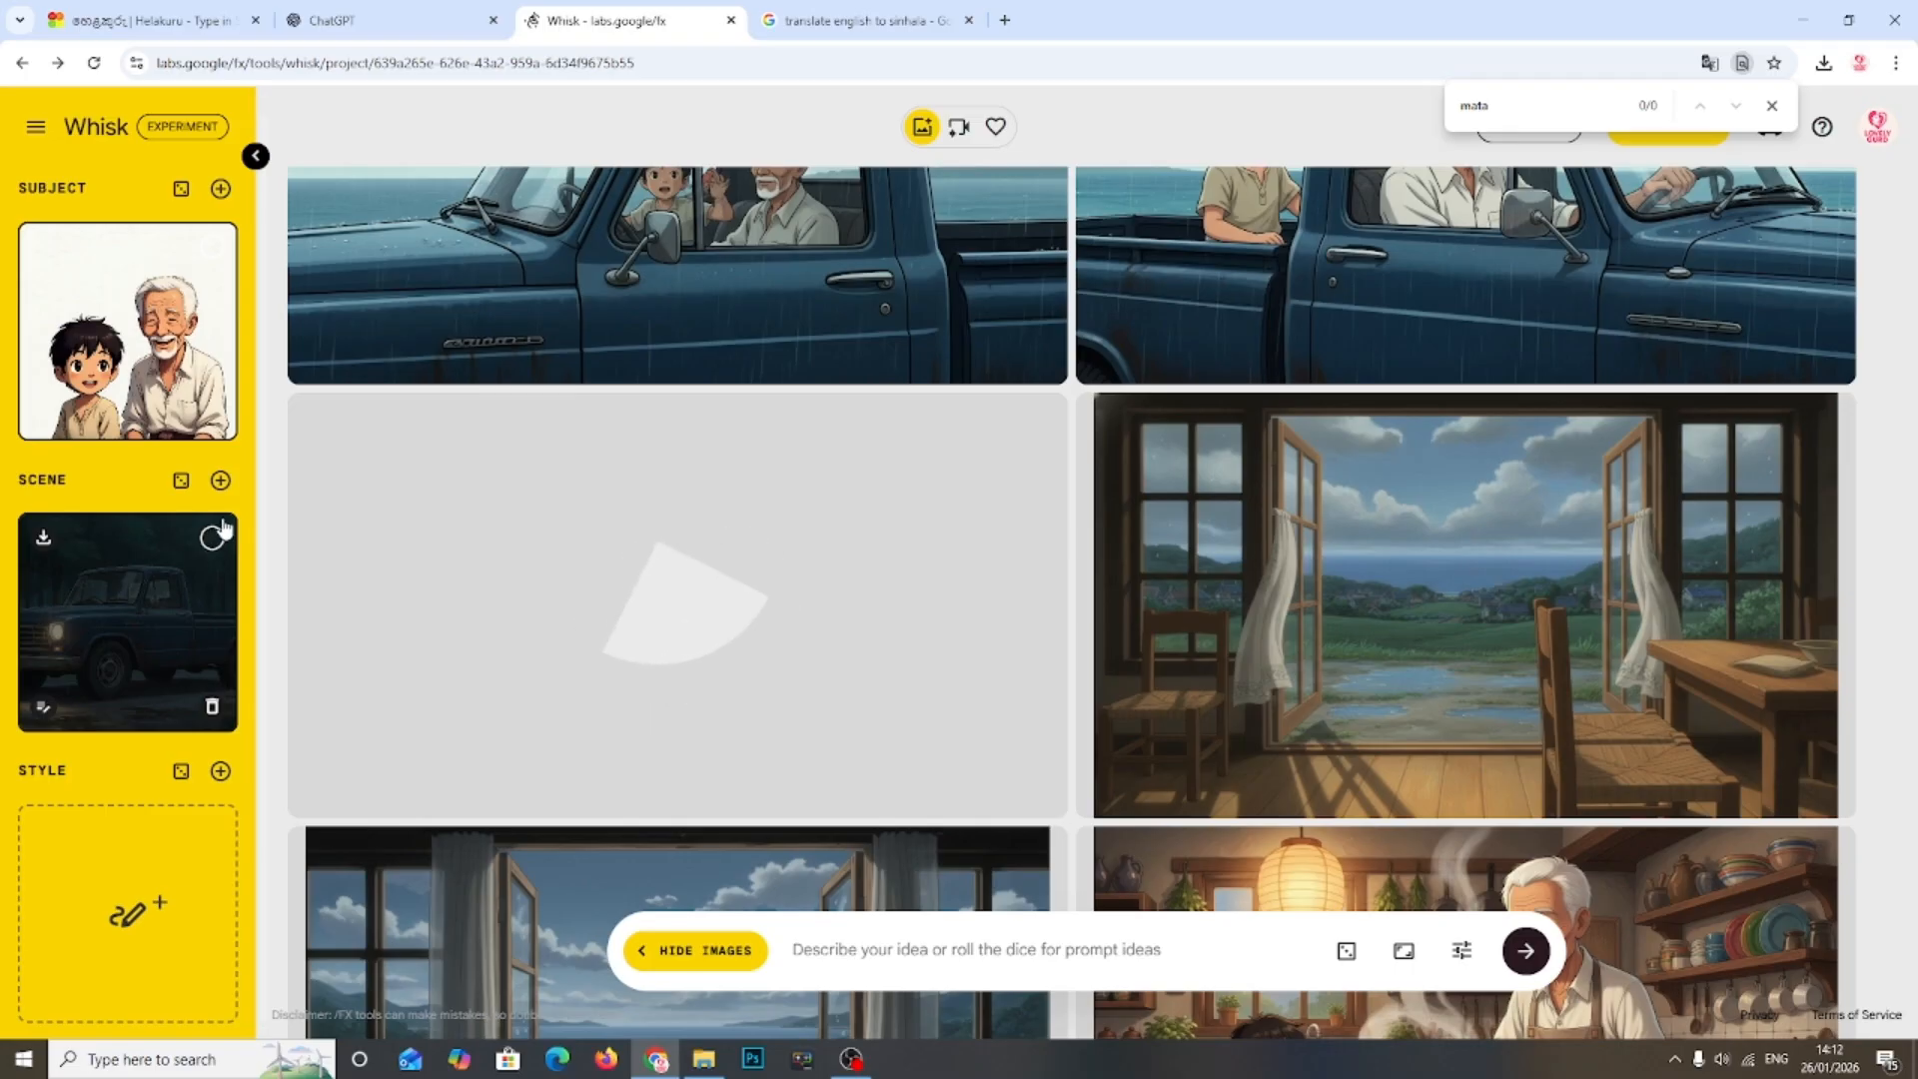
pyautogui.scroll(-3, 1388, 589)
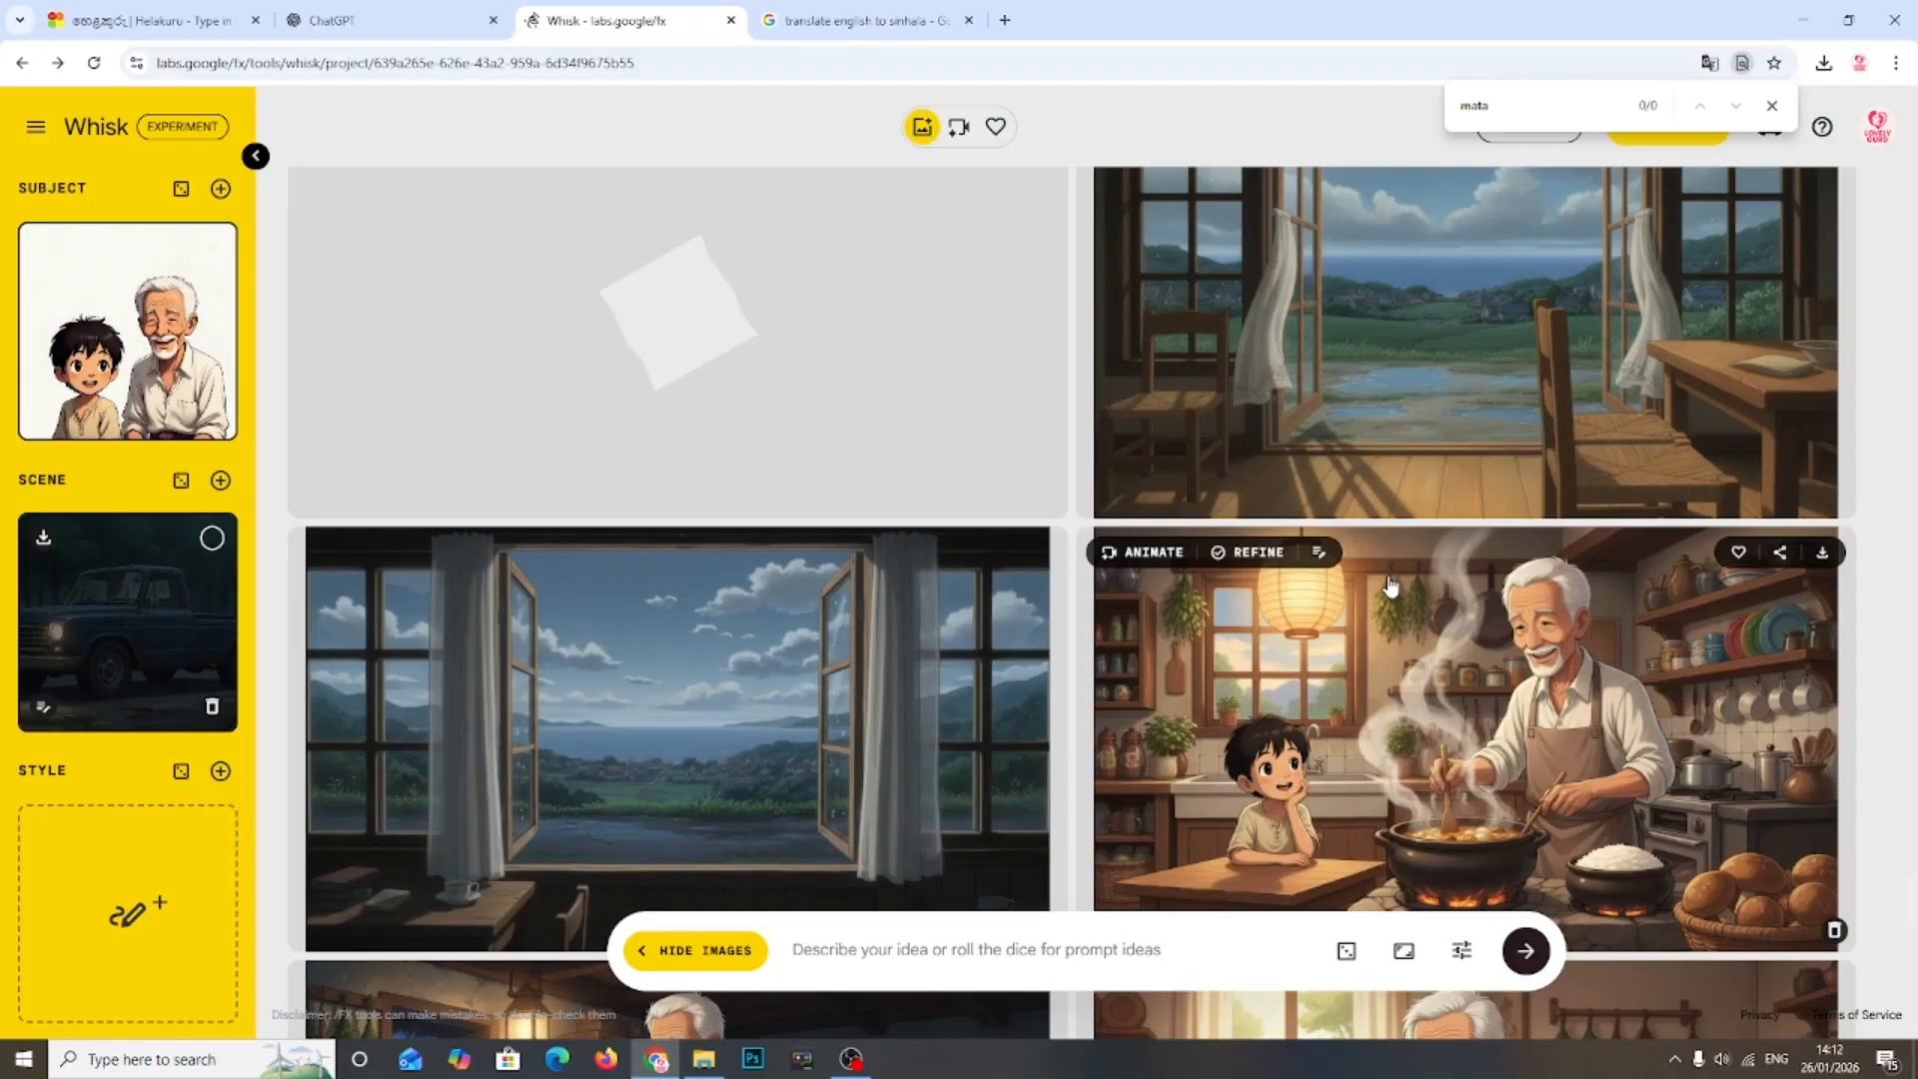
pyautogui.scroll(1, 1460, 520)
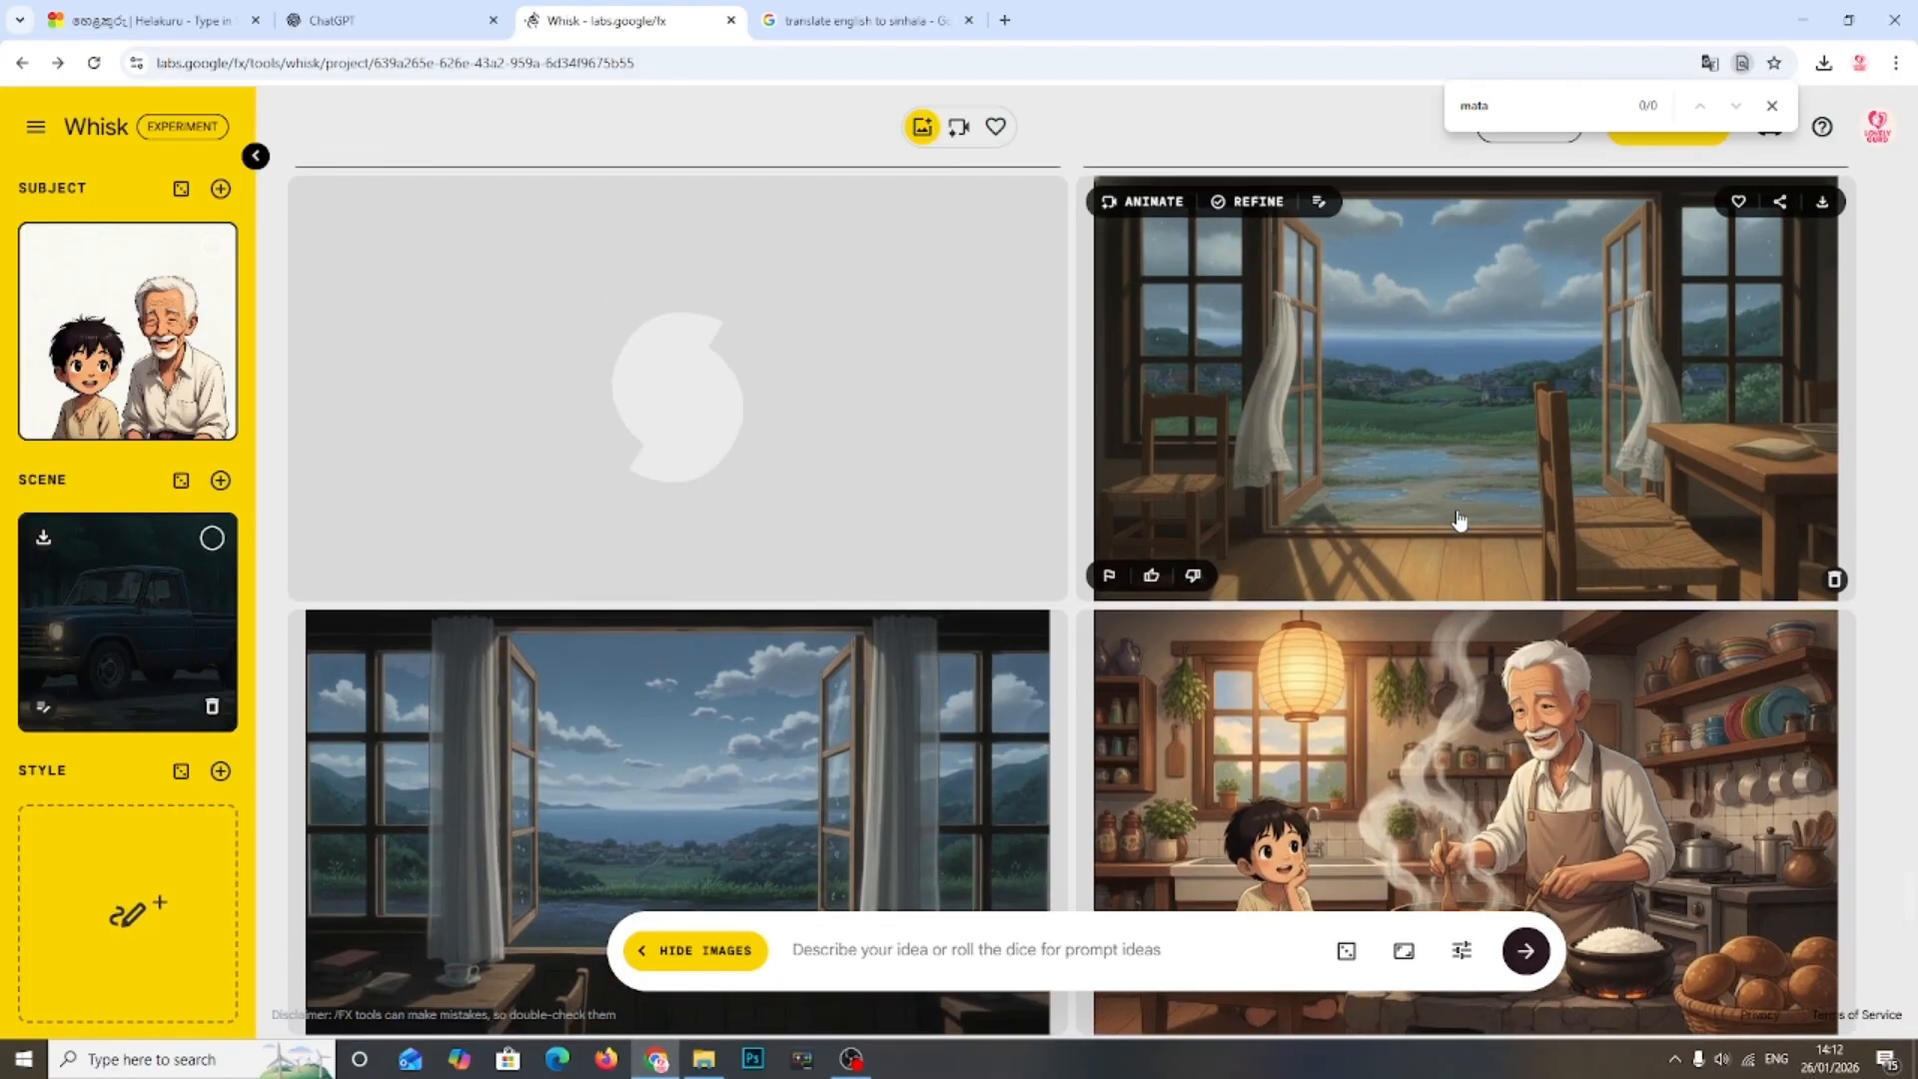
pyautogui.scroll(-3, 1464, 561)
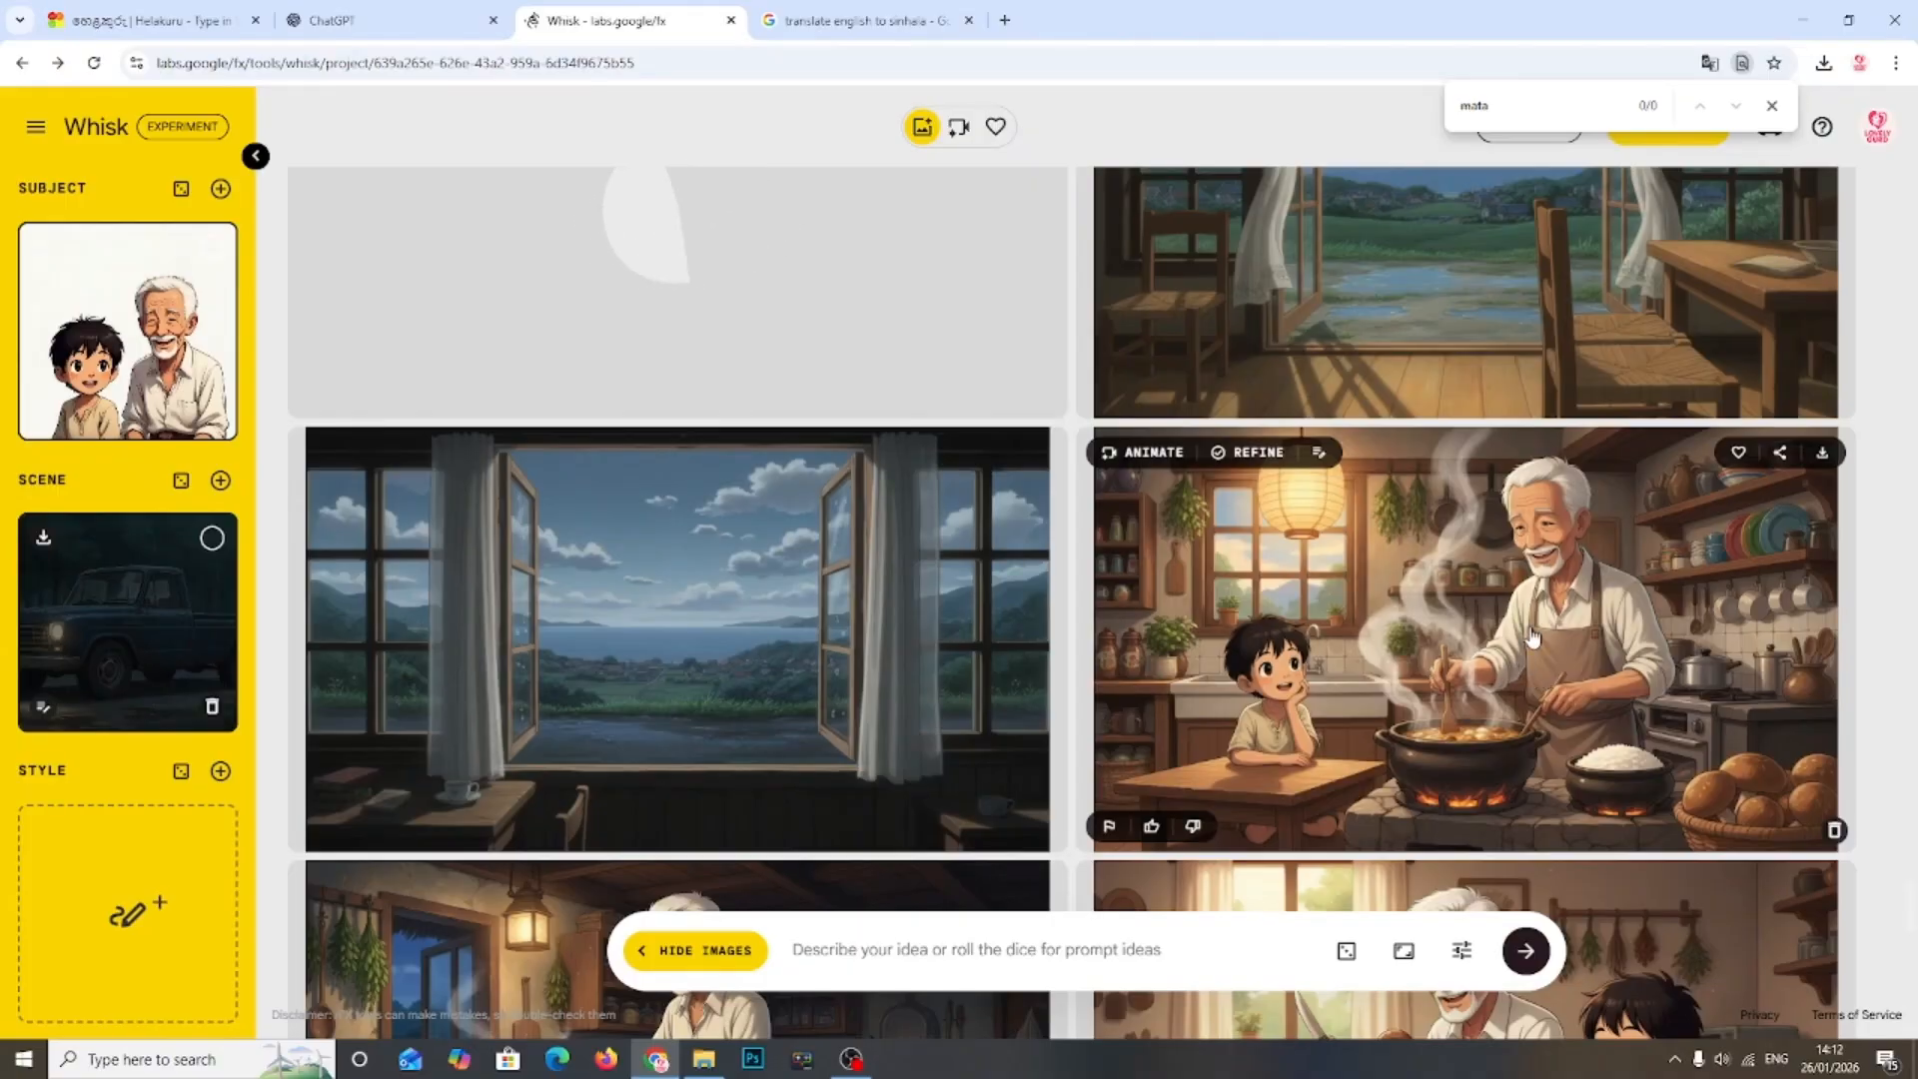
pyautogui.click(1823, 454)
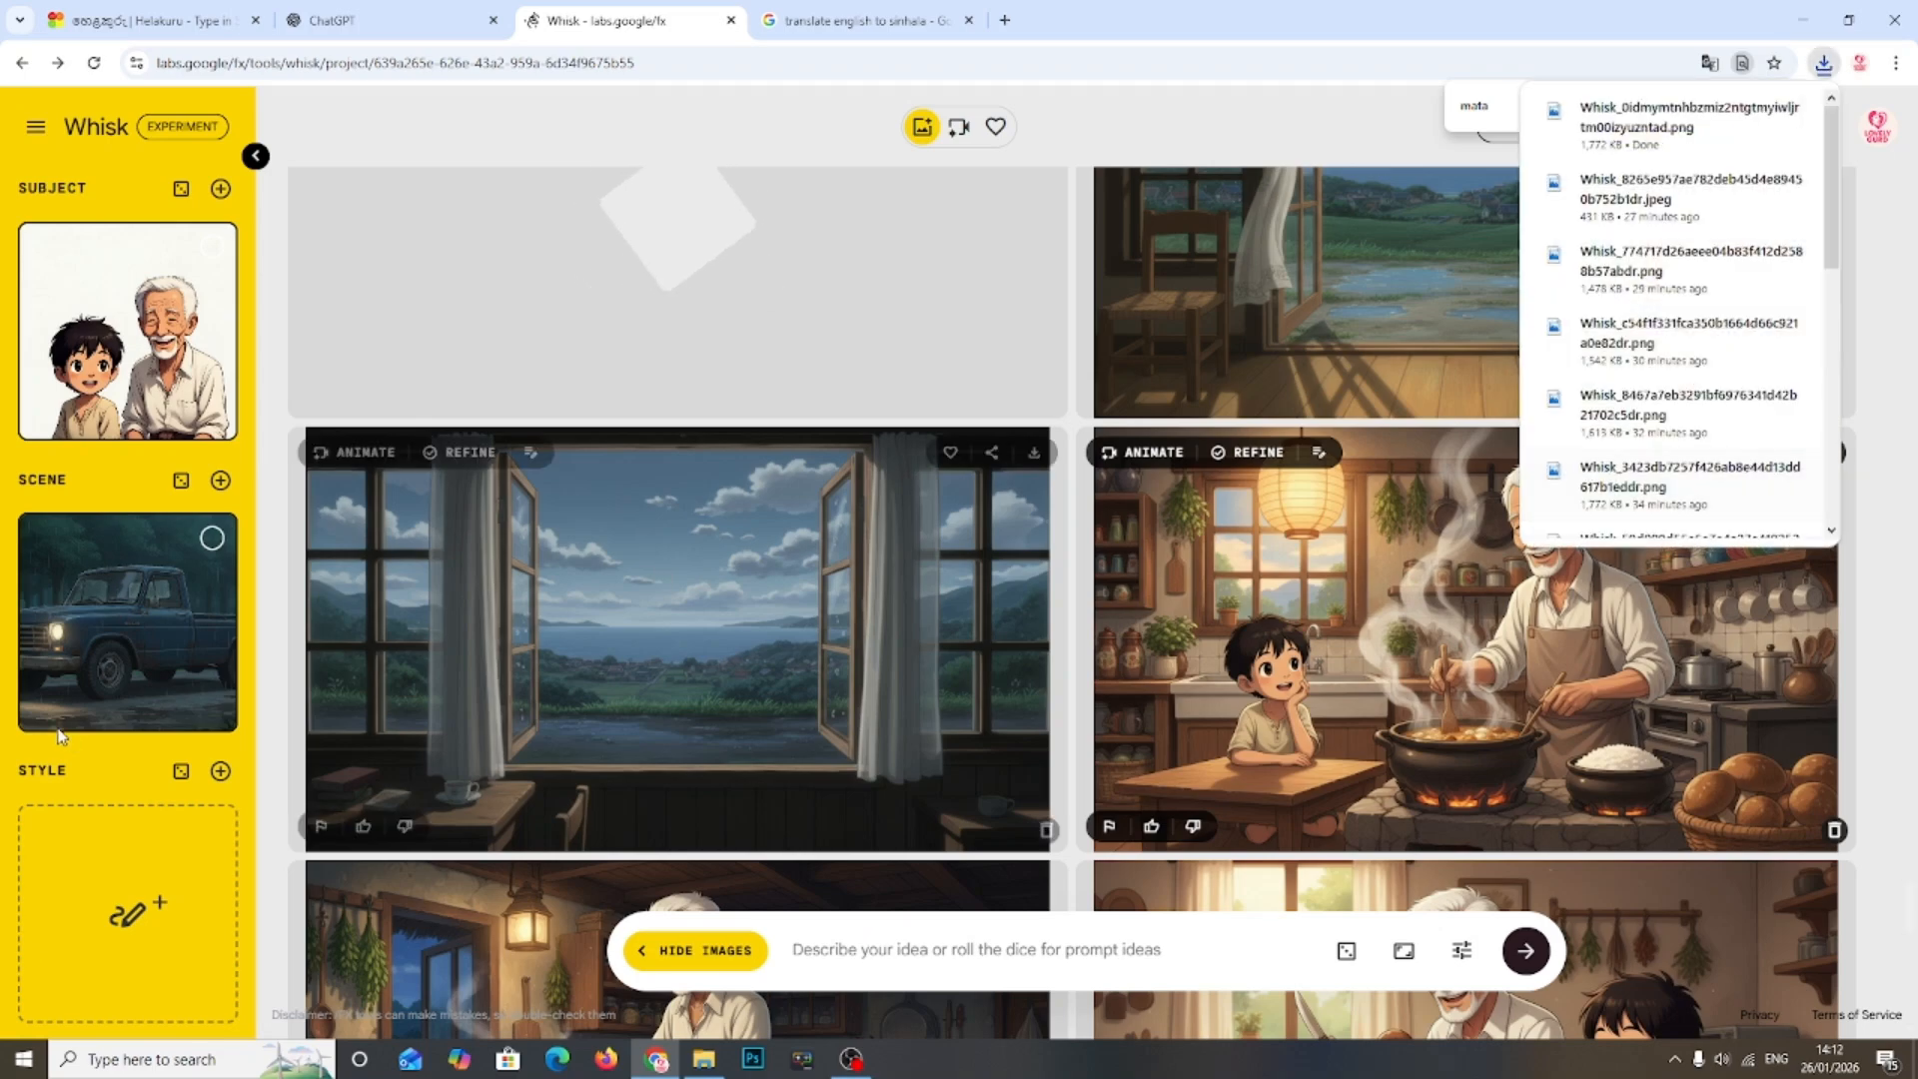
pyautogui.click(212, 707)
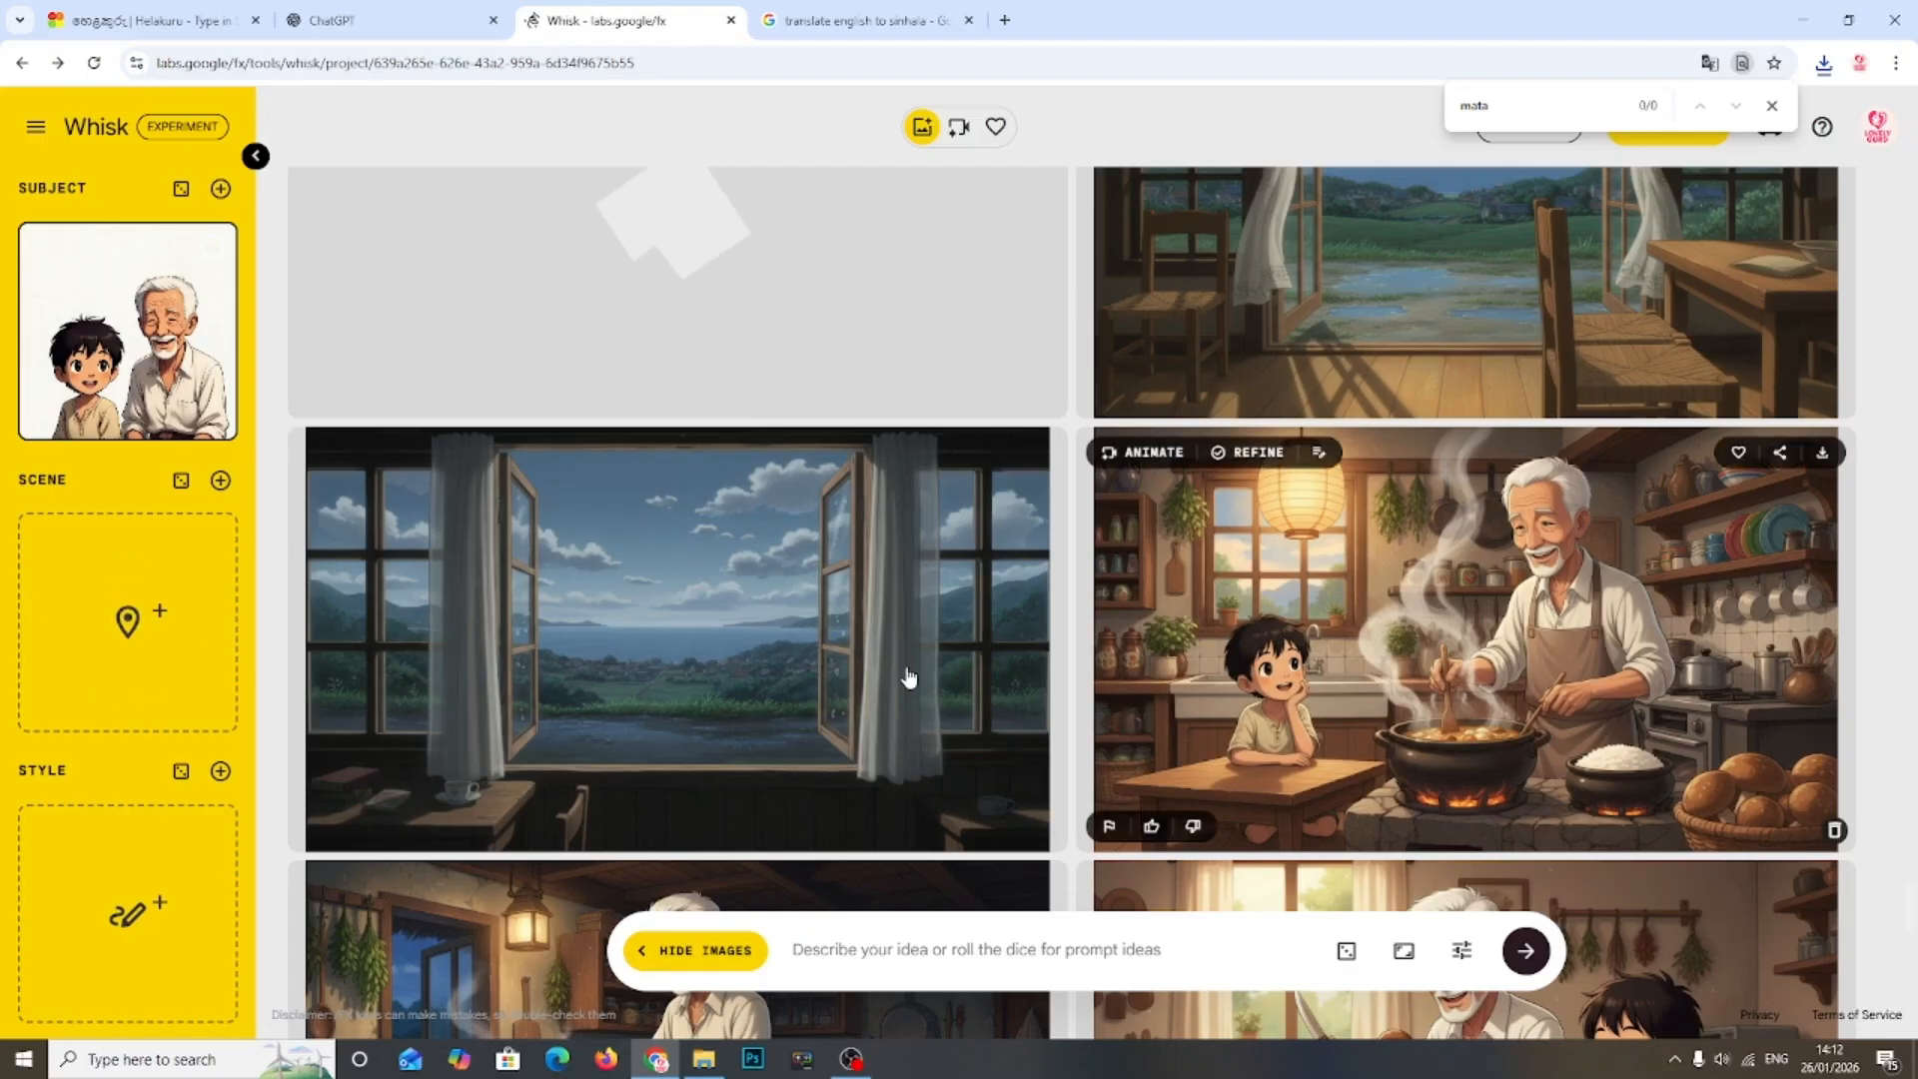
# Step: Review the remaining generated images through the rainy meal scene, and check the saved story images in the Downloads folder at a larger thumbnail size
pyautogui.scroll(-3, 1586, 781)
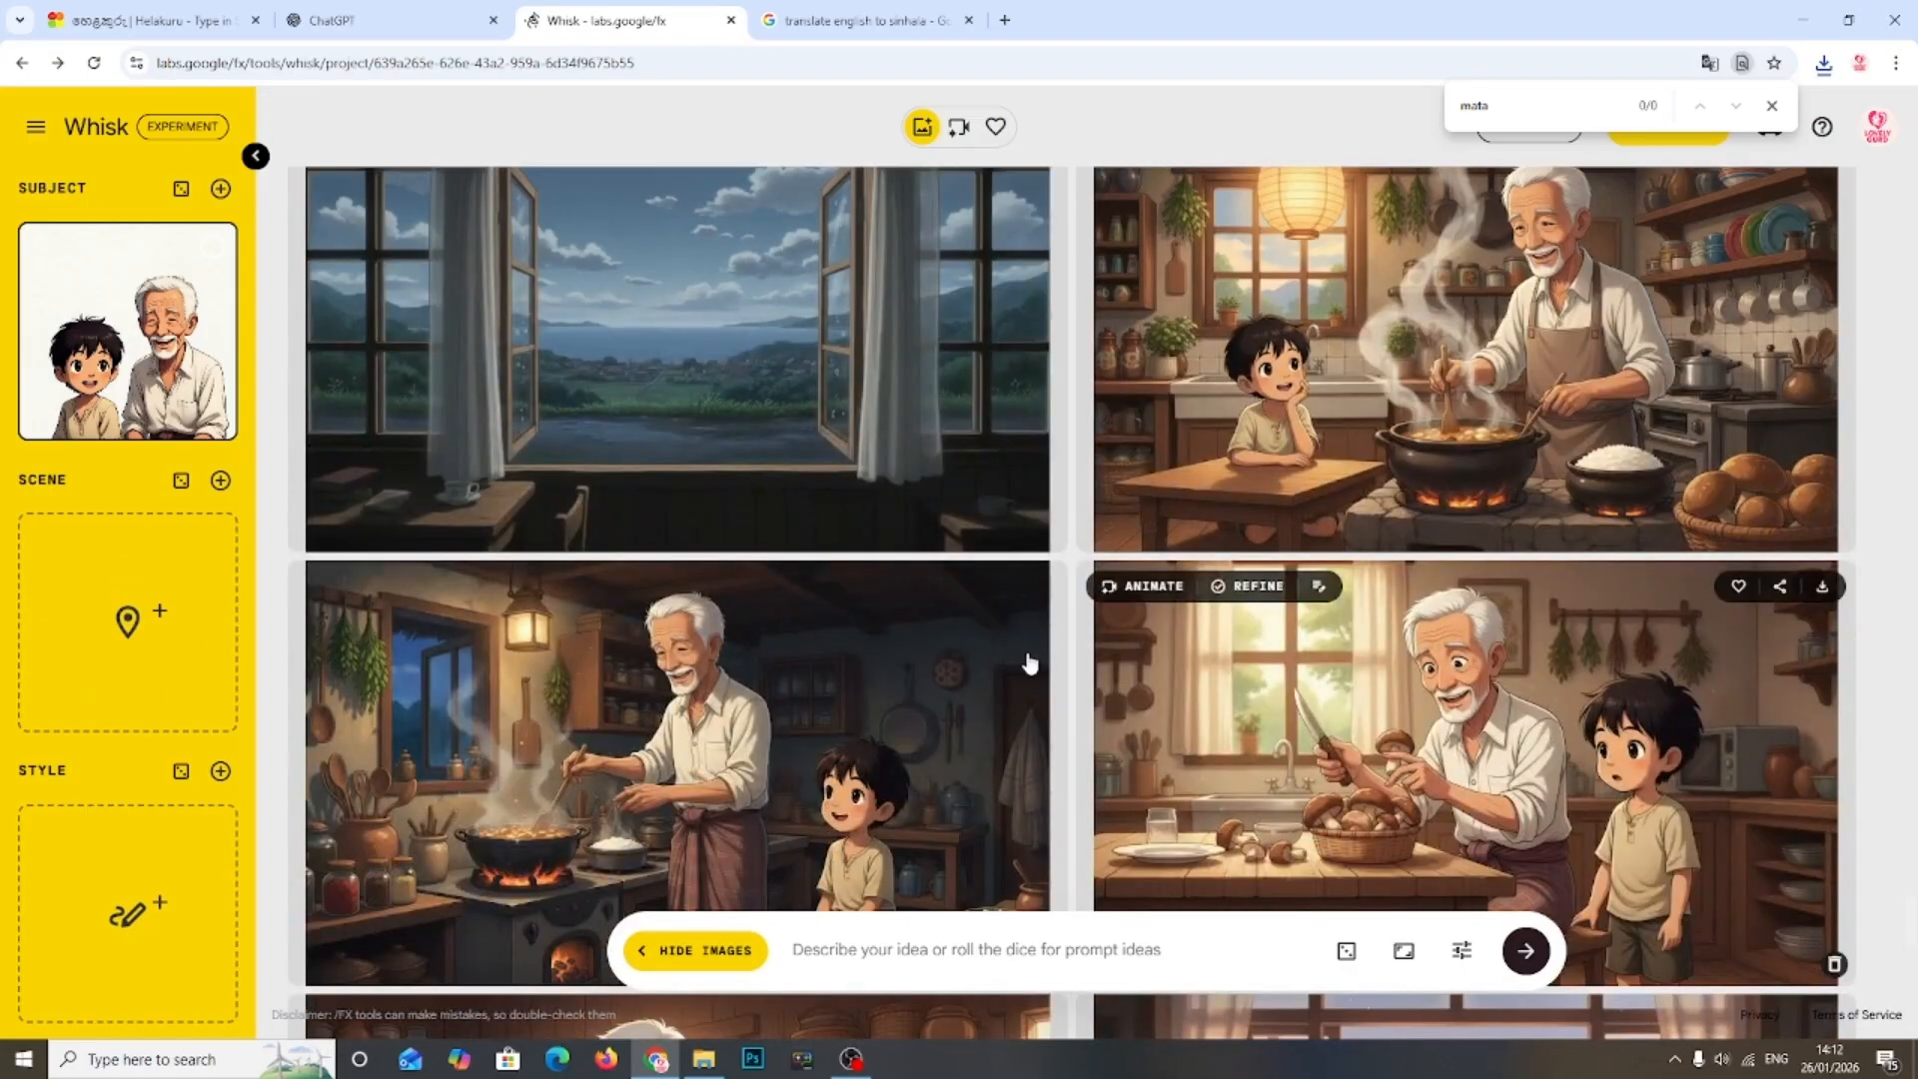
pyautogui.scroll(-10, 1144, 596)
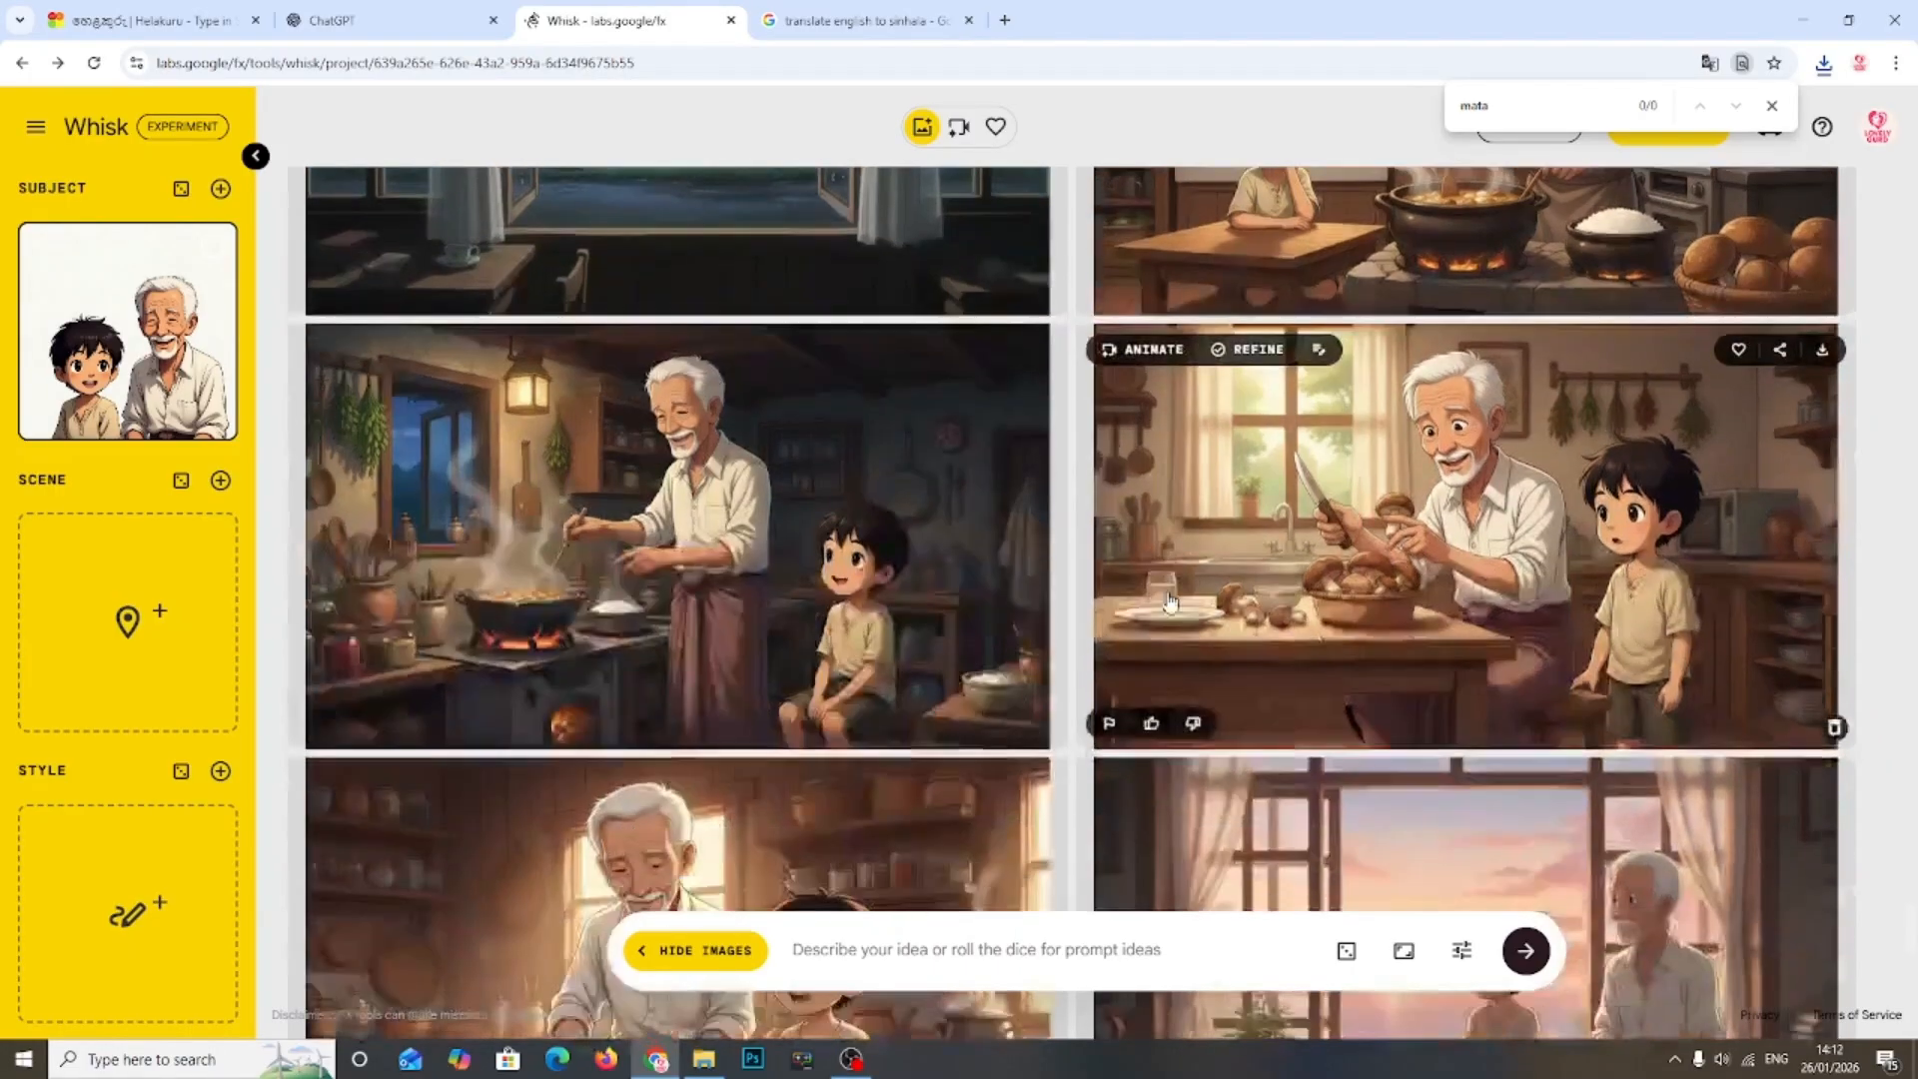
pyautogui.scroll(-3, 1161, 599)
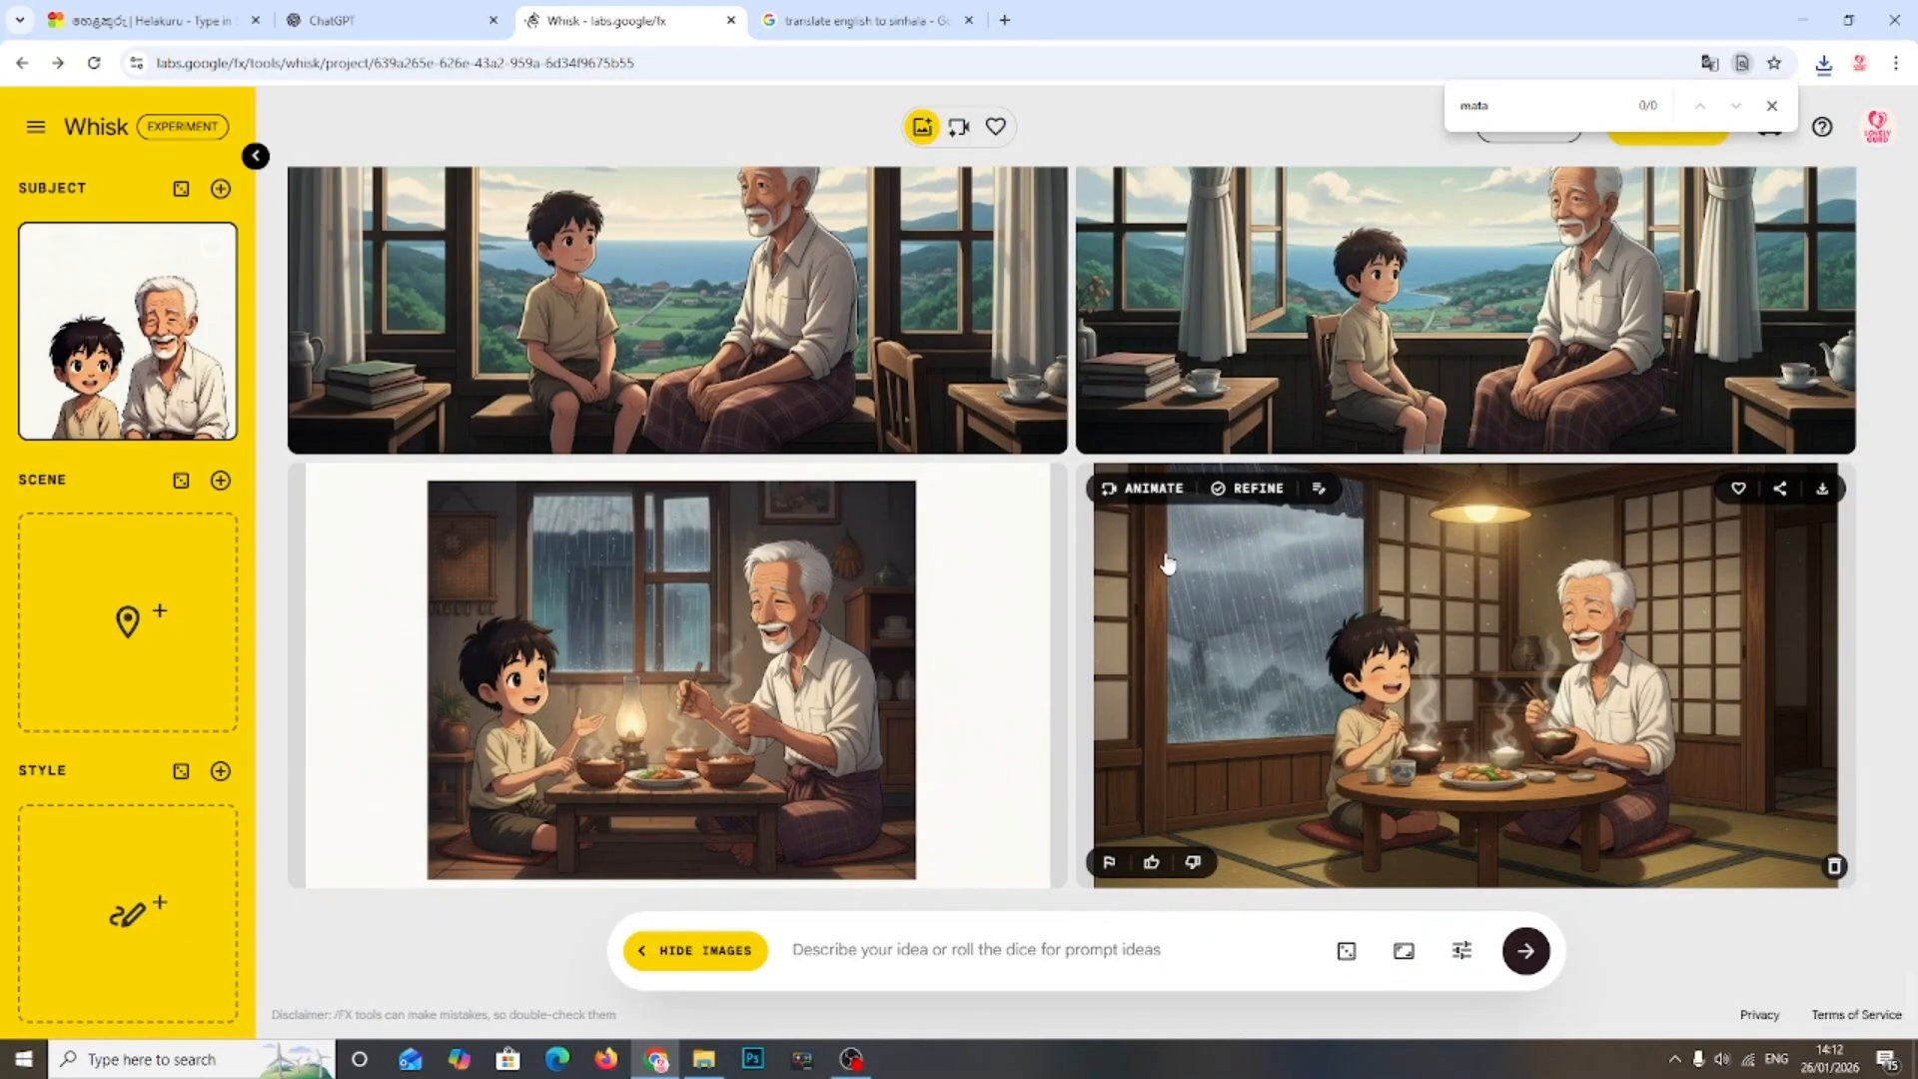
pyautogui.click(704, 1059)
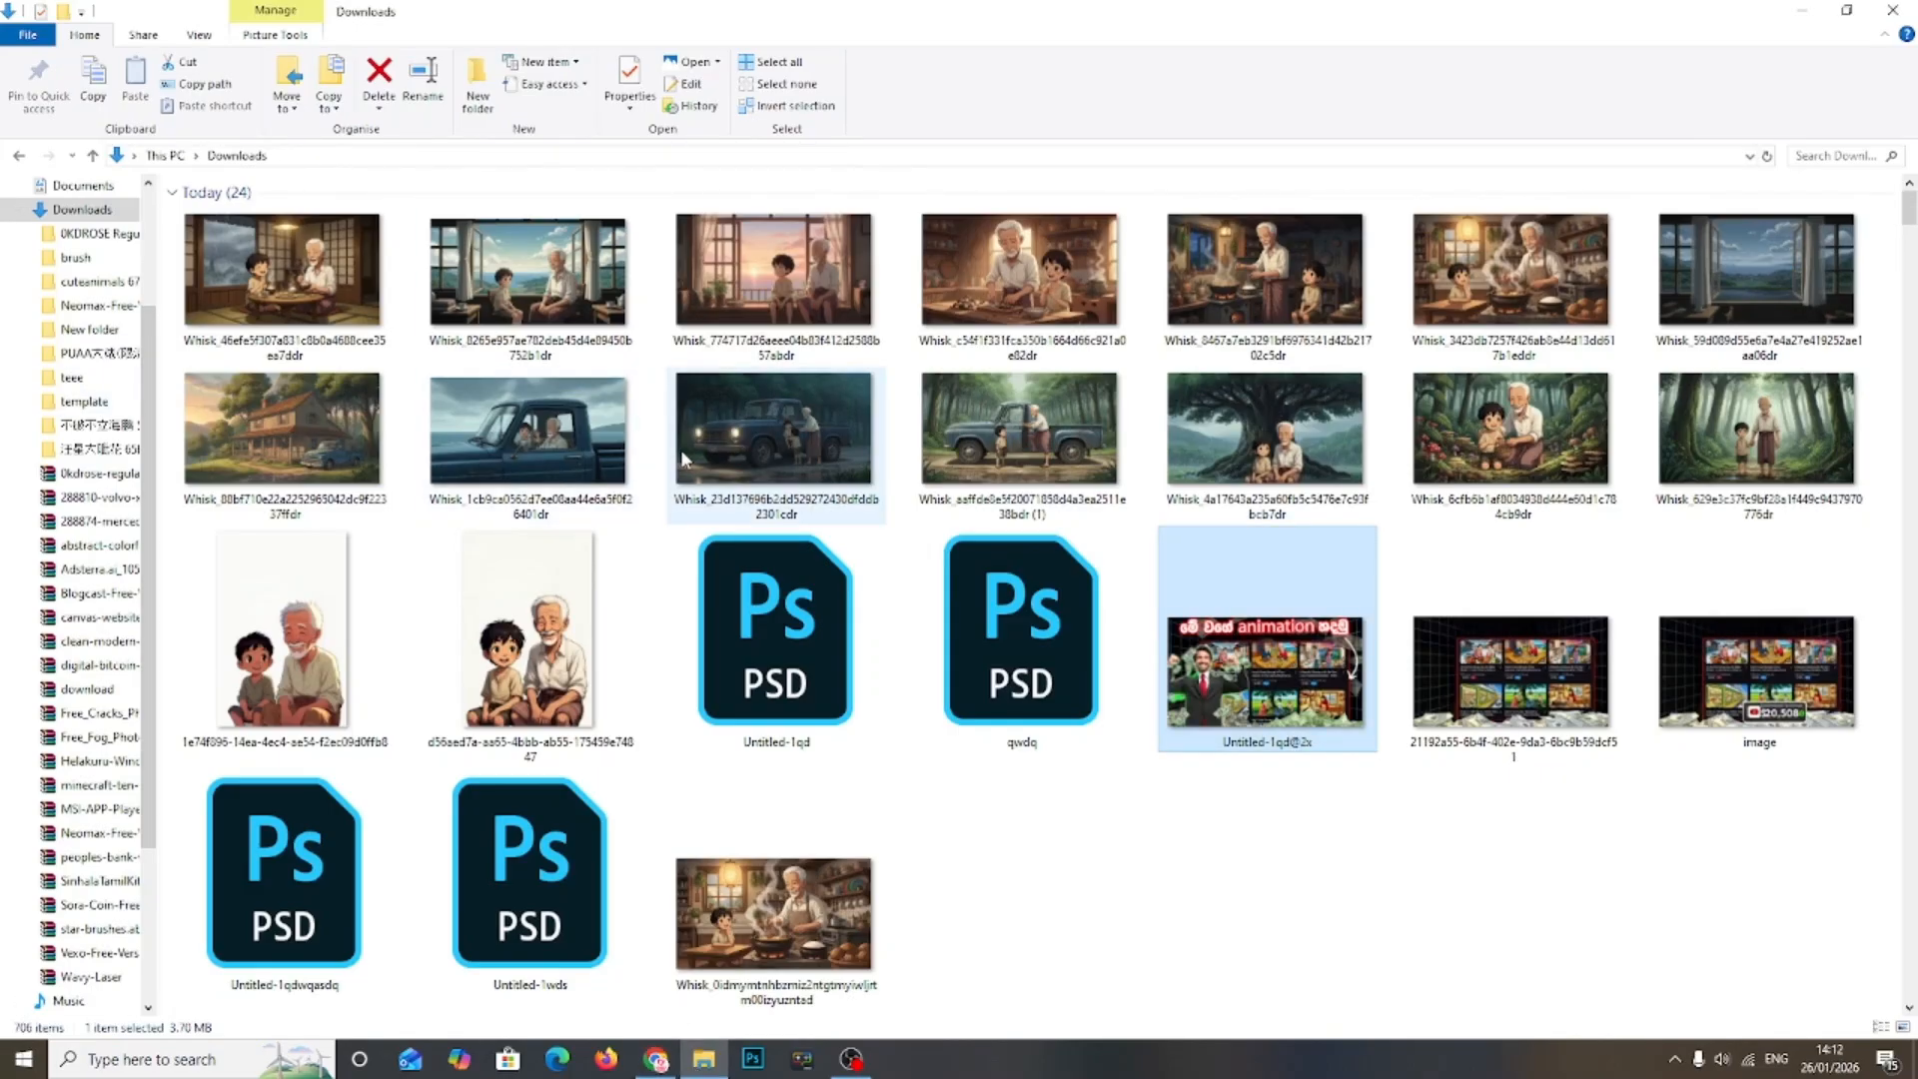
pyautogui.keyDown('ctrl'); pyautogui.scroll(2, 680, 449); pyautogui.keyUp('ctrl')
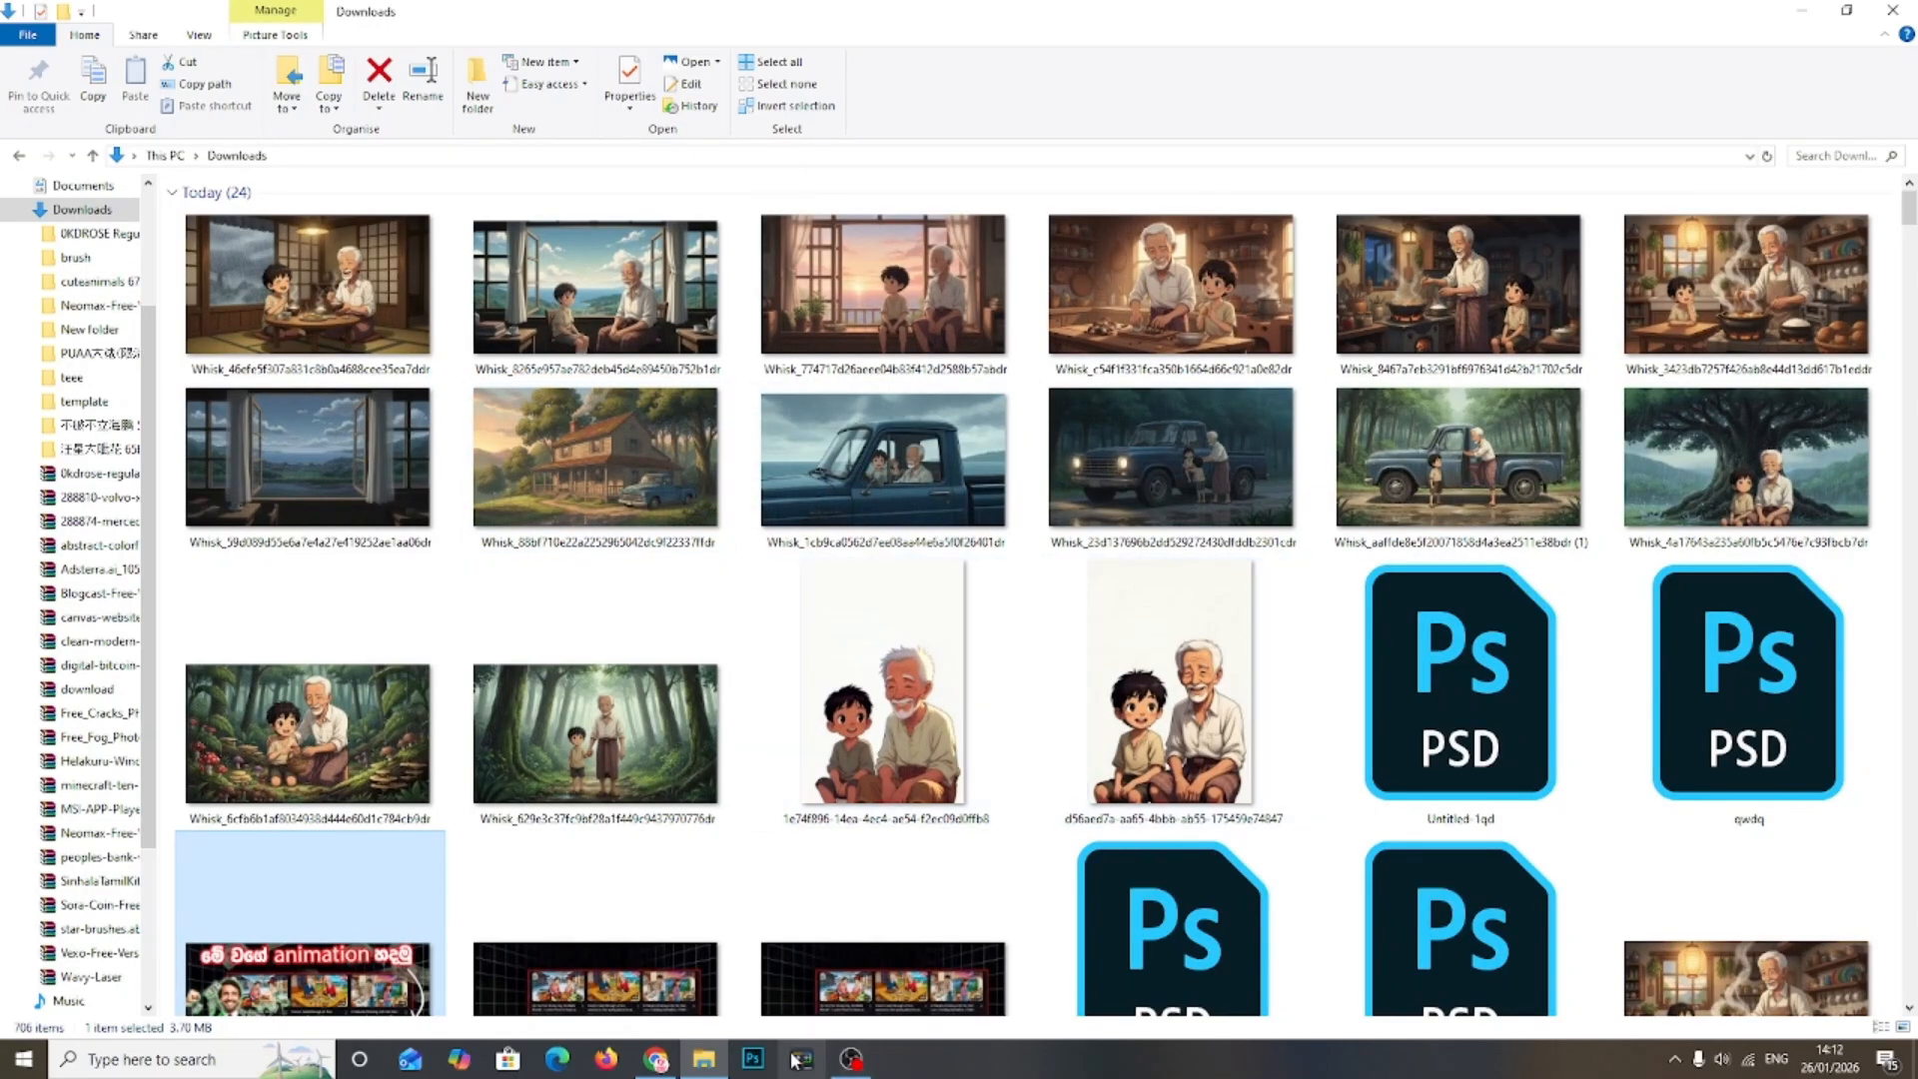
# Step: Switch to the ChatGPT story conversation and find the earlier "animation promts" request
pyautogui.click(655, 1059)
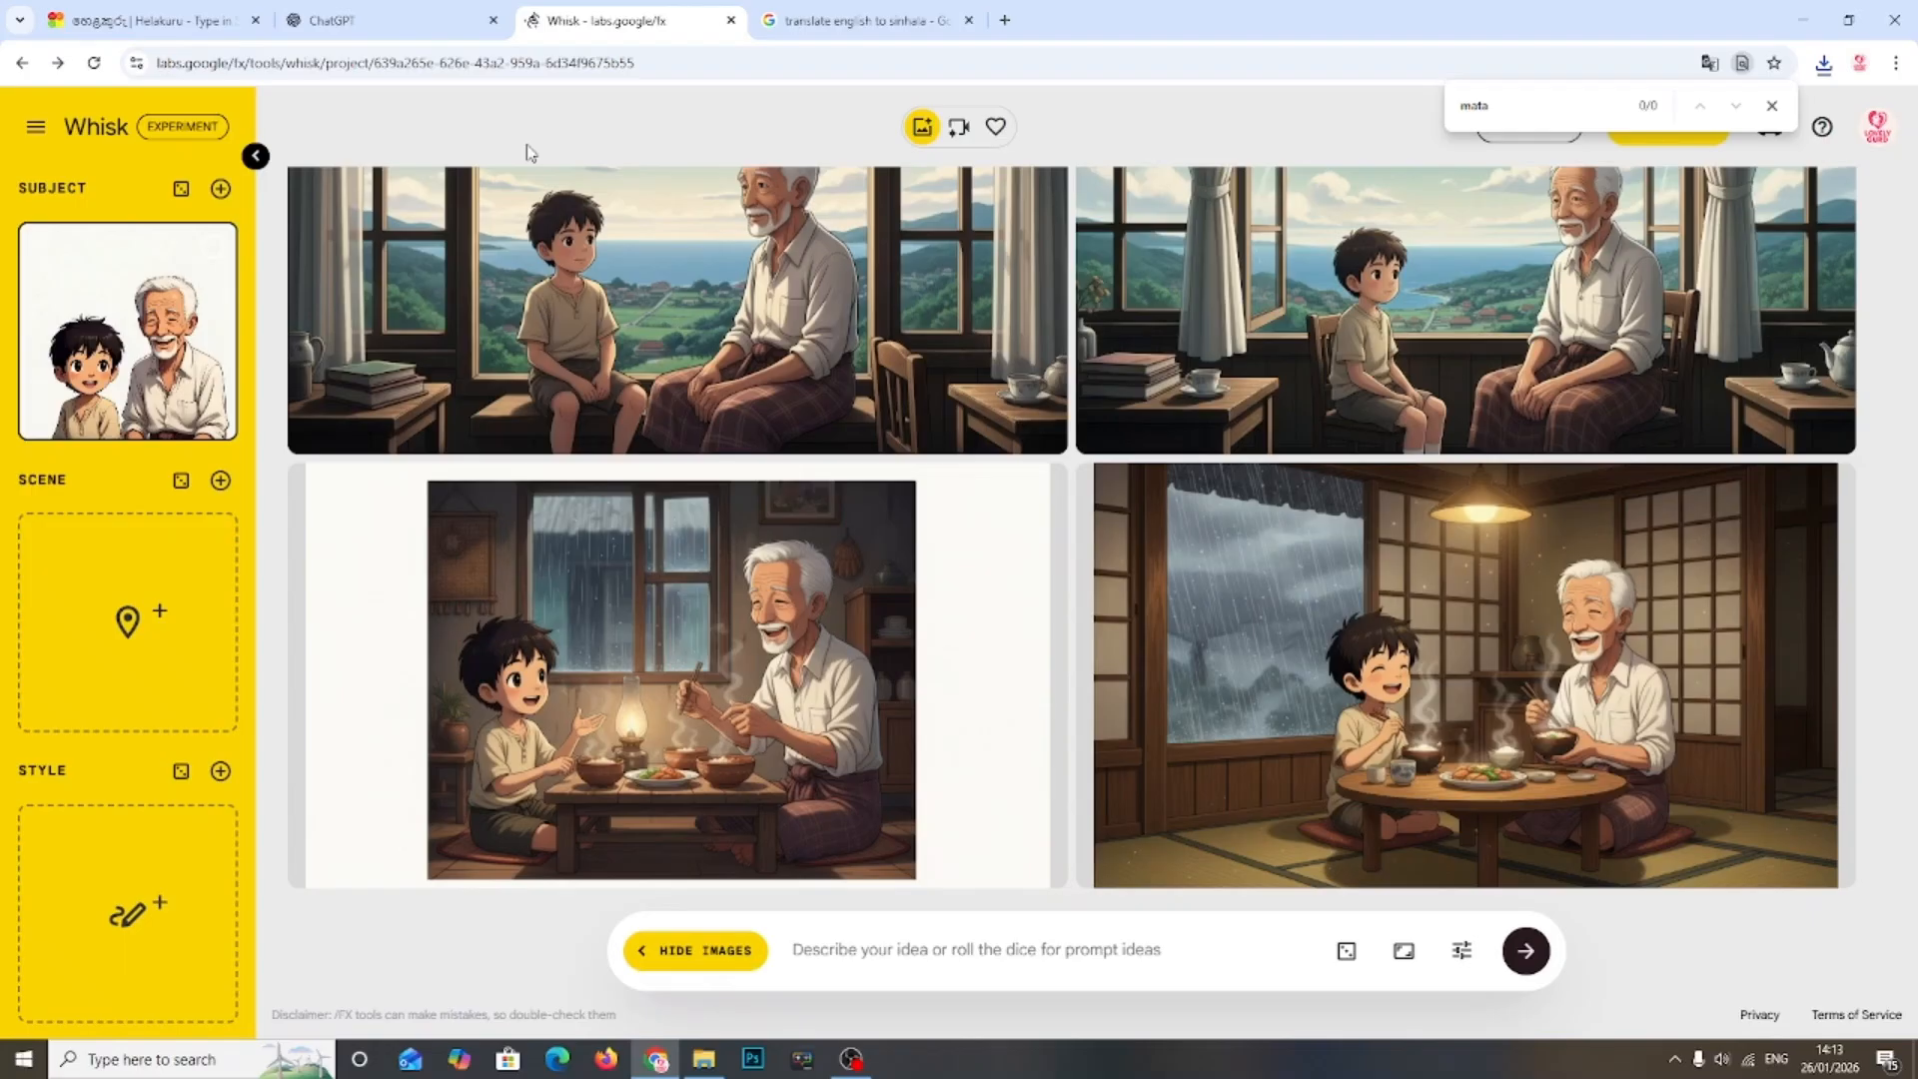
pyautogui.click(432, 9)
pyautogui.scroll(-4, 899, 432)
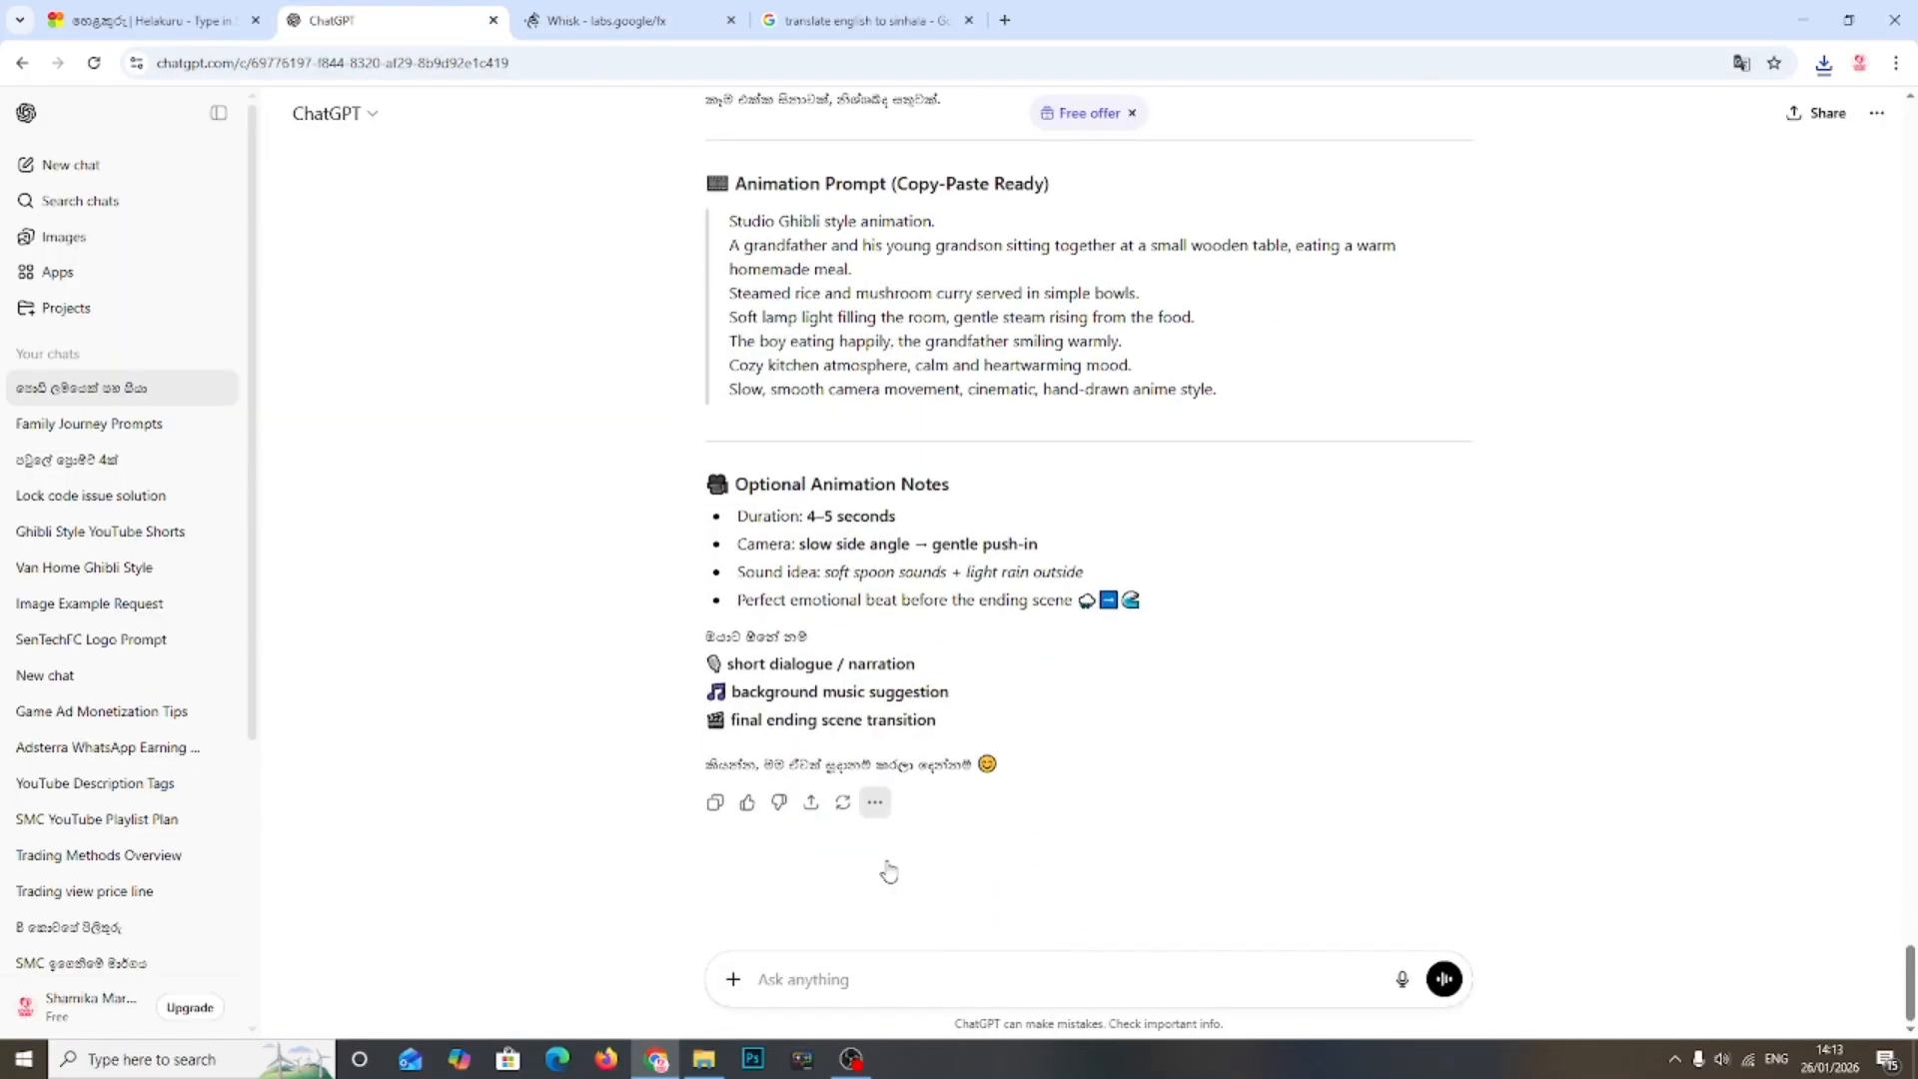
pyautogui.scroll(1, 886, 873)
pyautogui.scroll(15, 1015, 948)
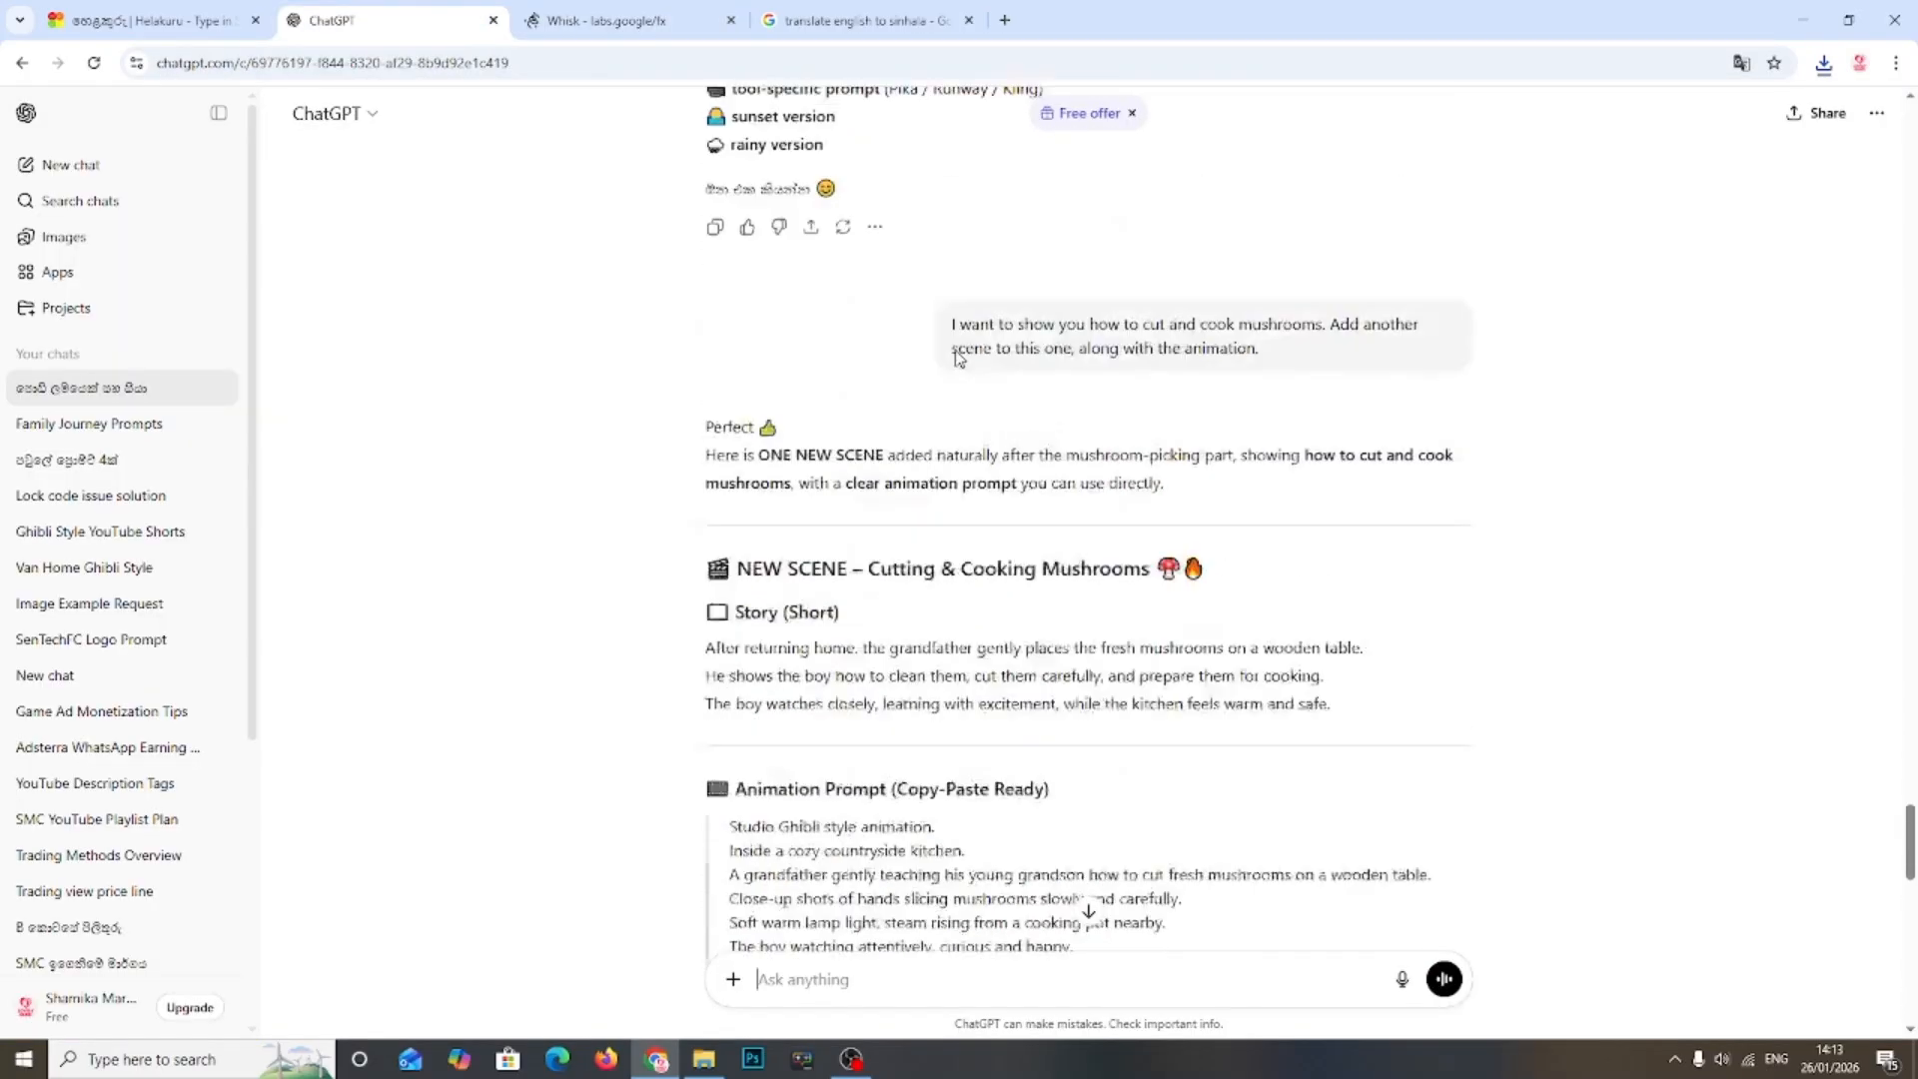
pyautogui.scroll(10, 954, 418)
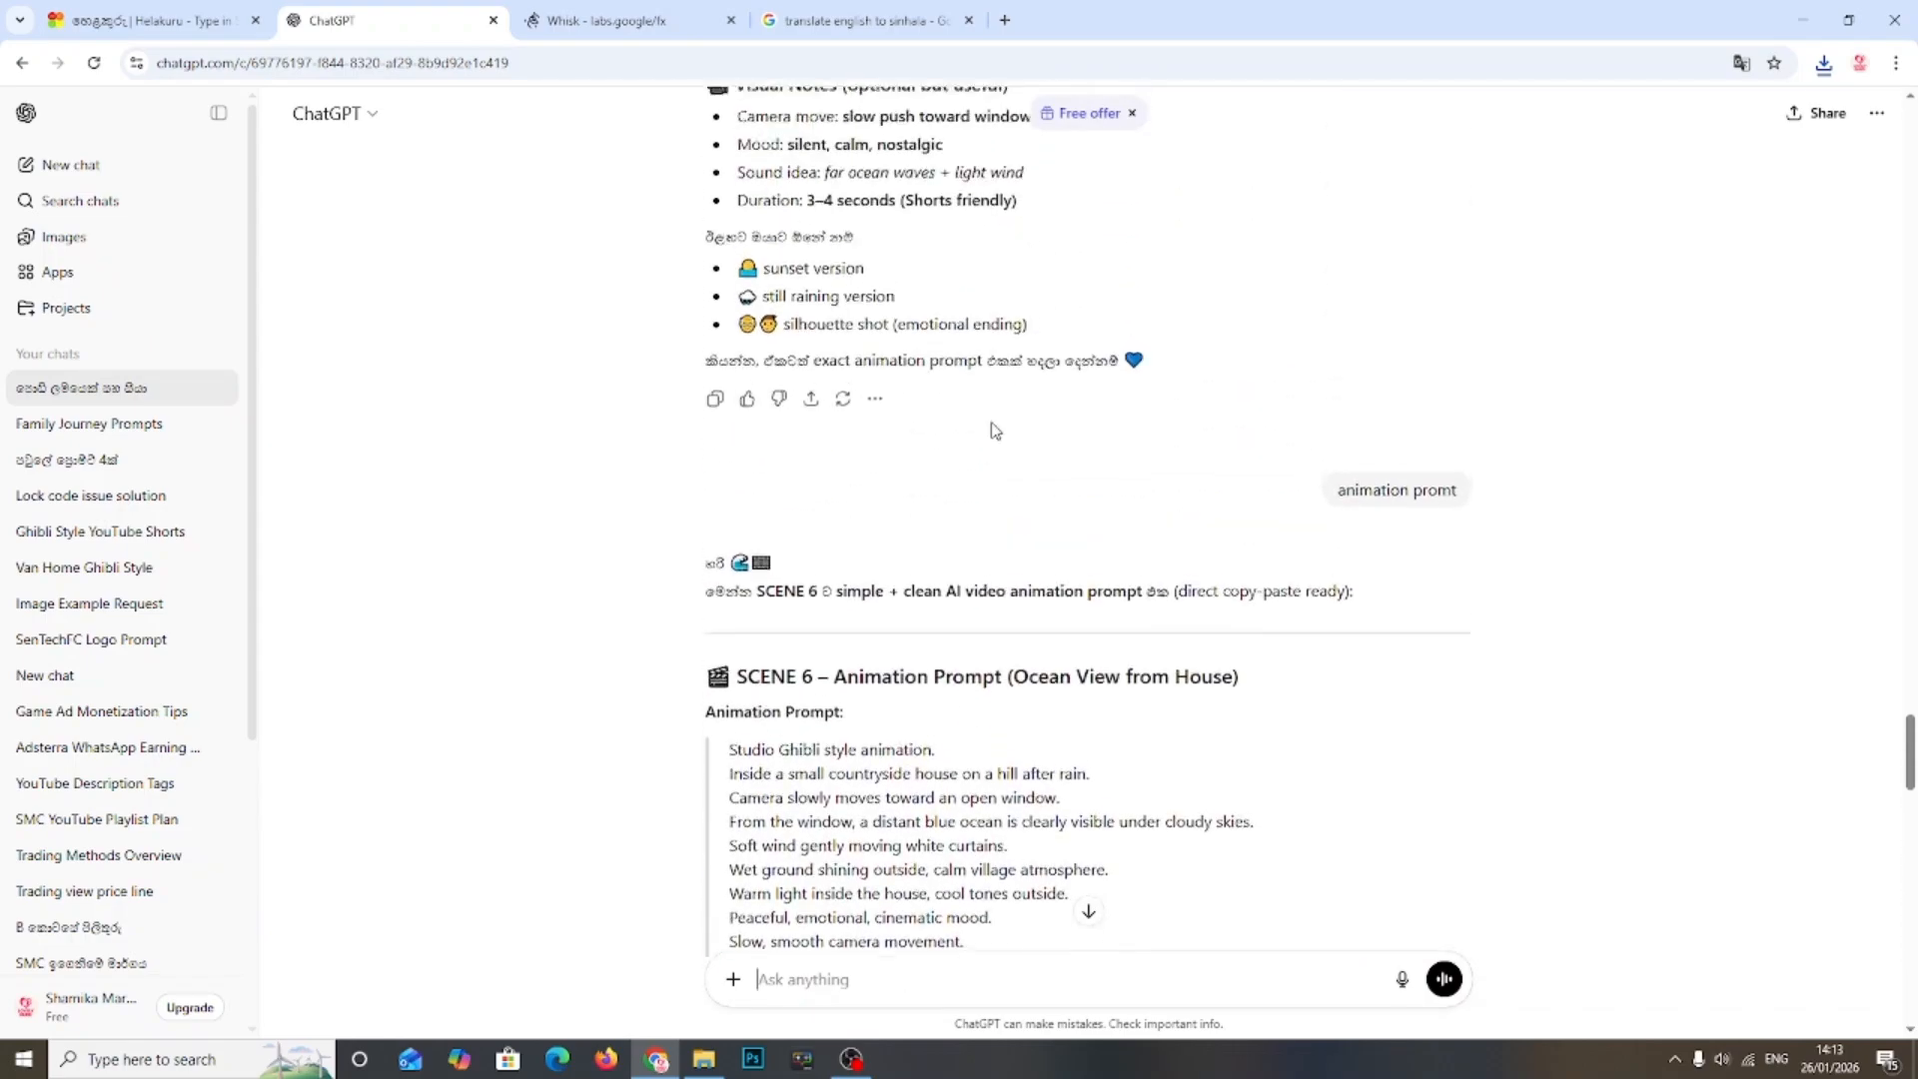
pyautogui.scroll(10, 983, 427)
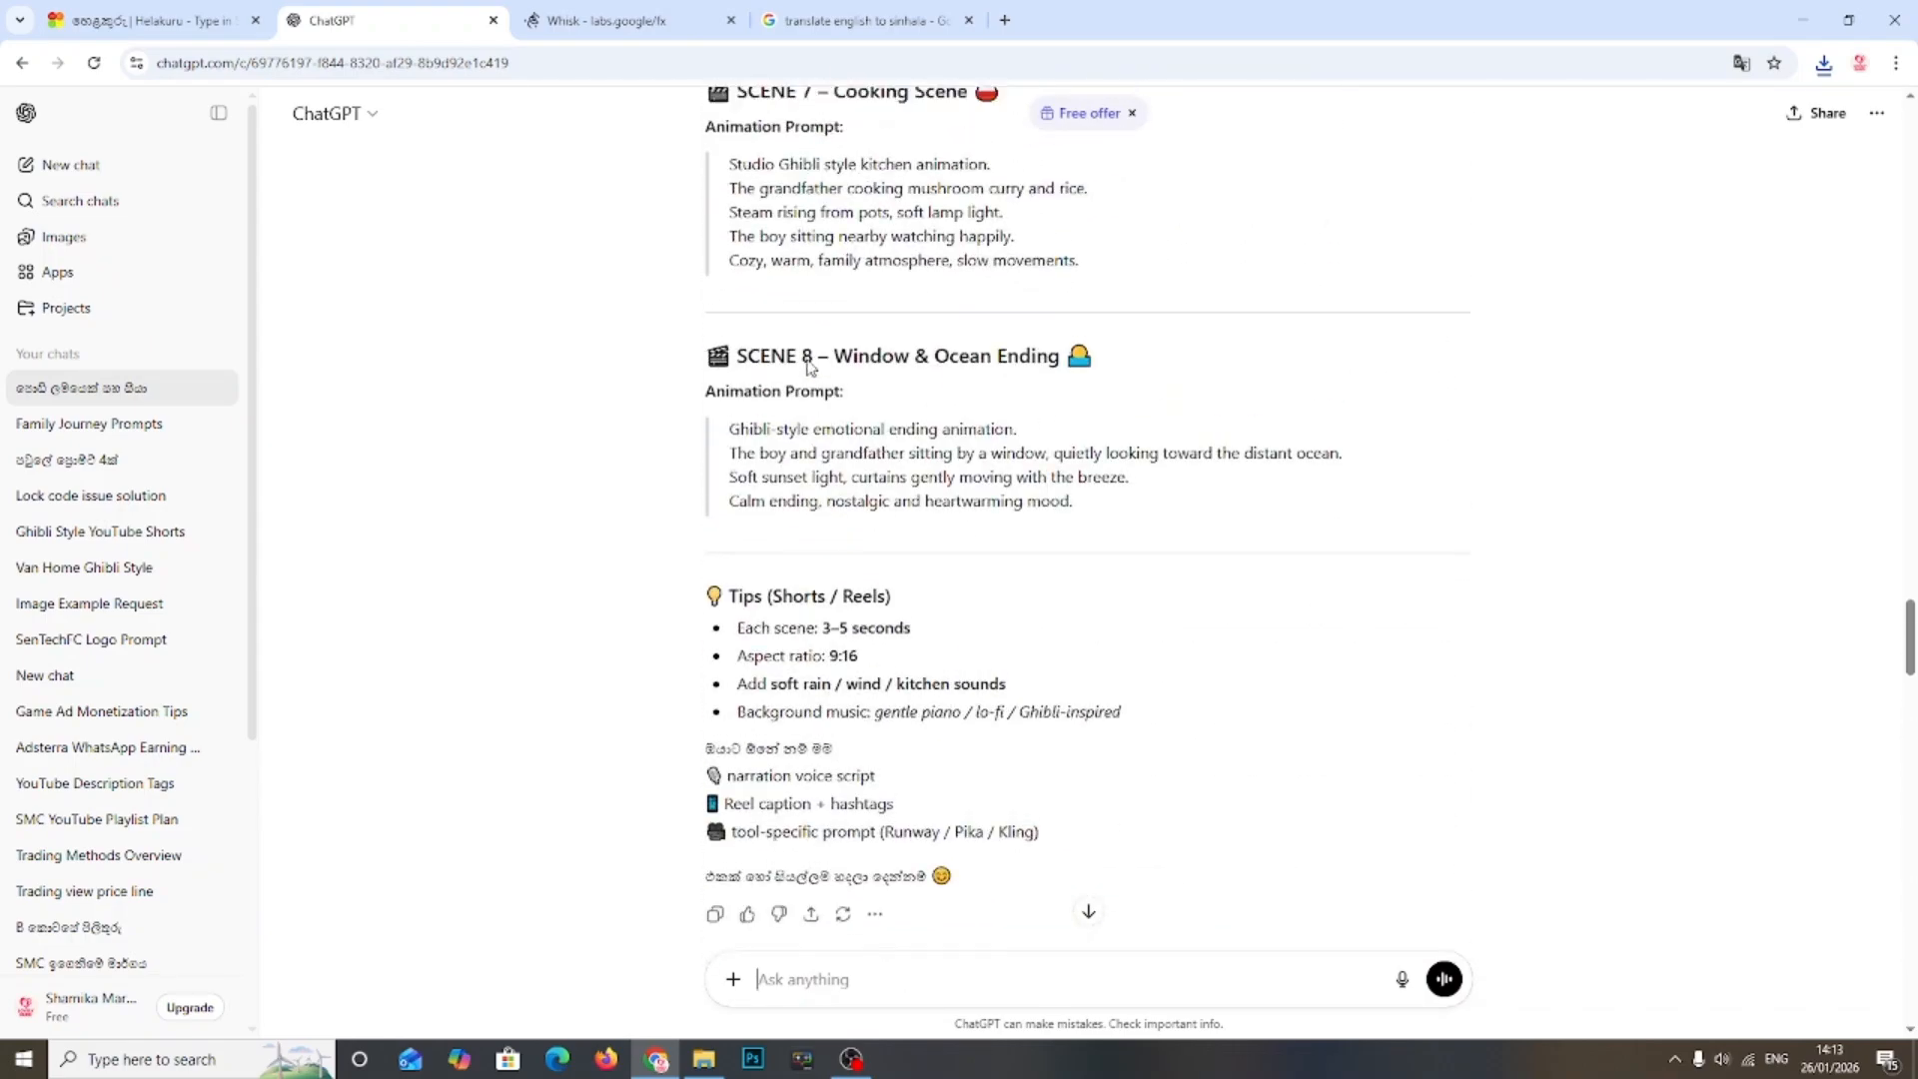
pyautogui.scroll(15, 814, 375)
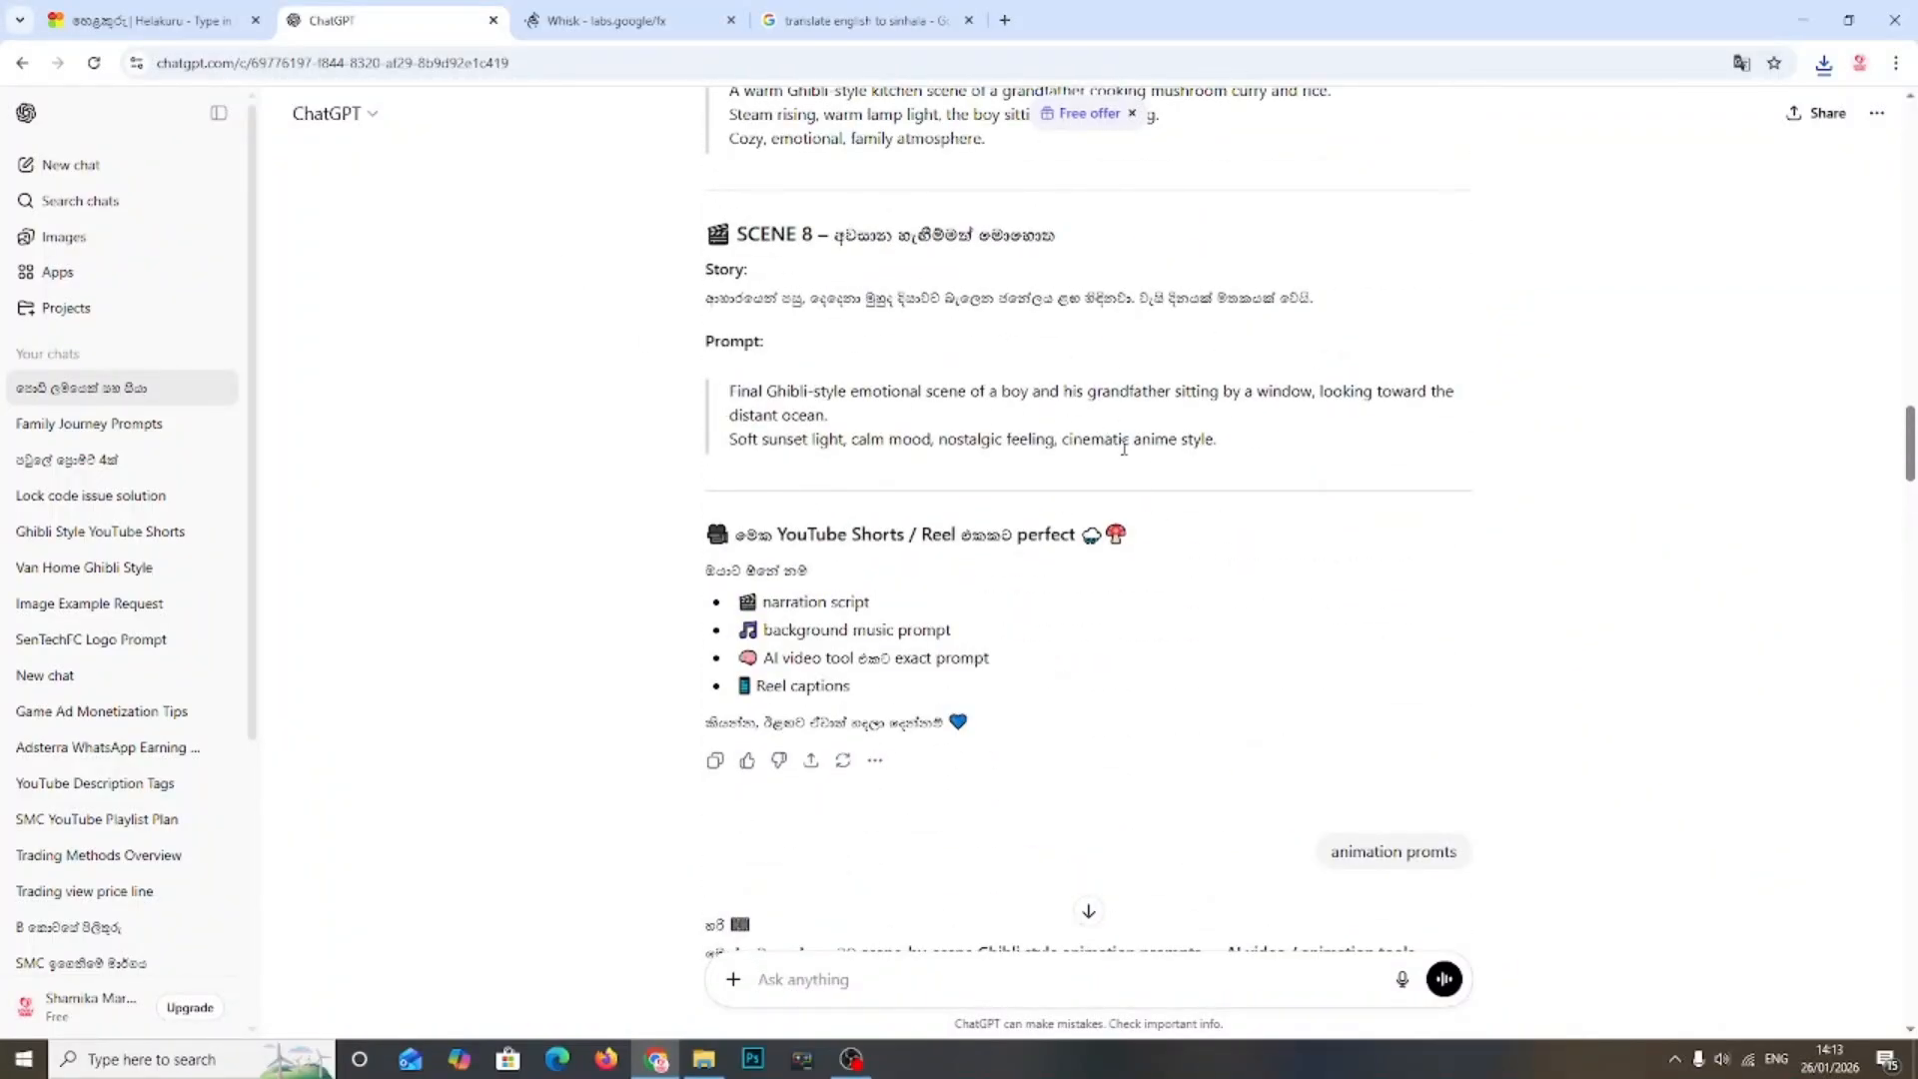
pyautogui.scroll(-2, 1289, 629)
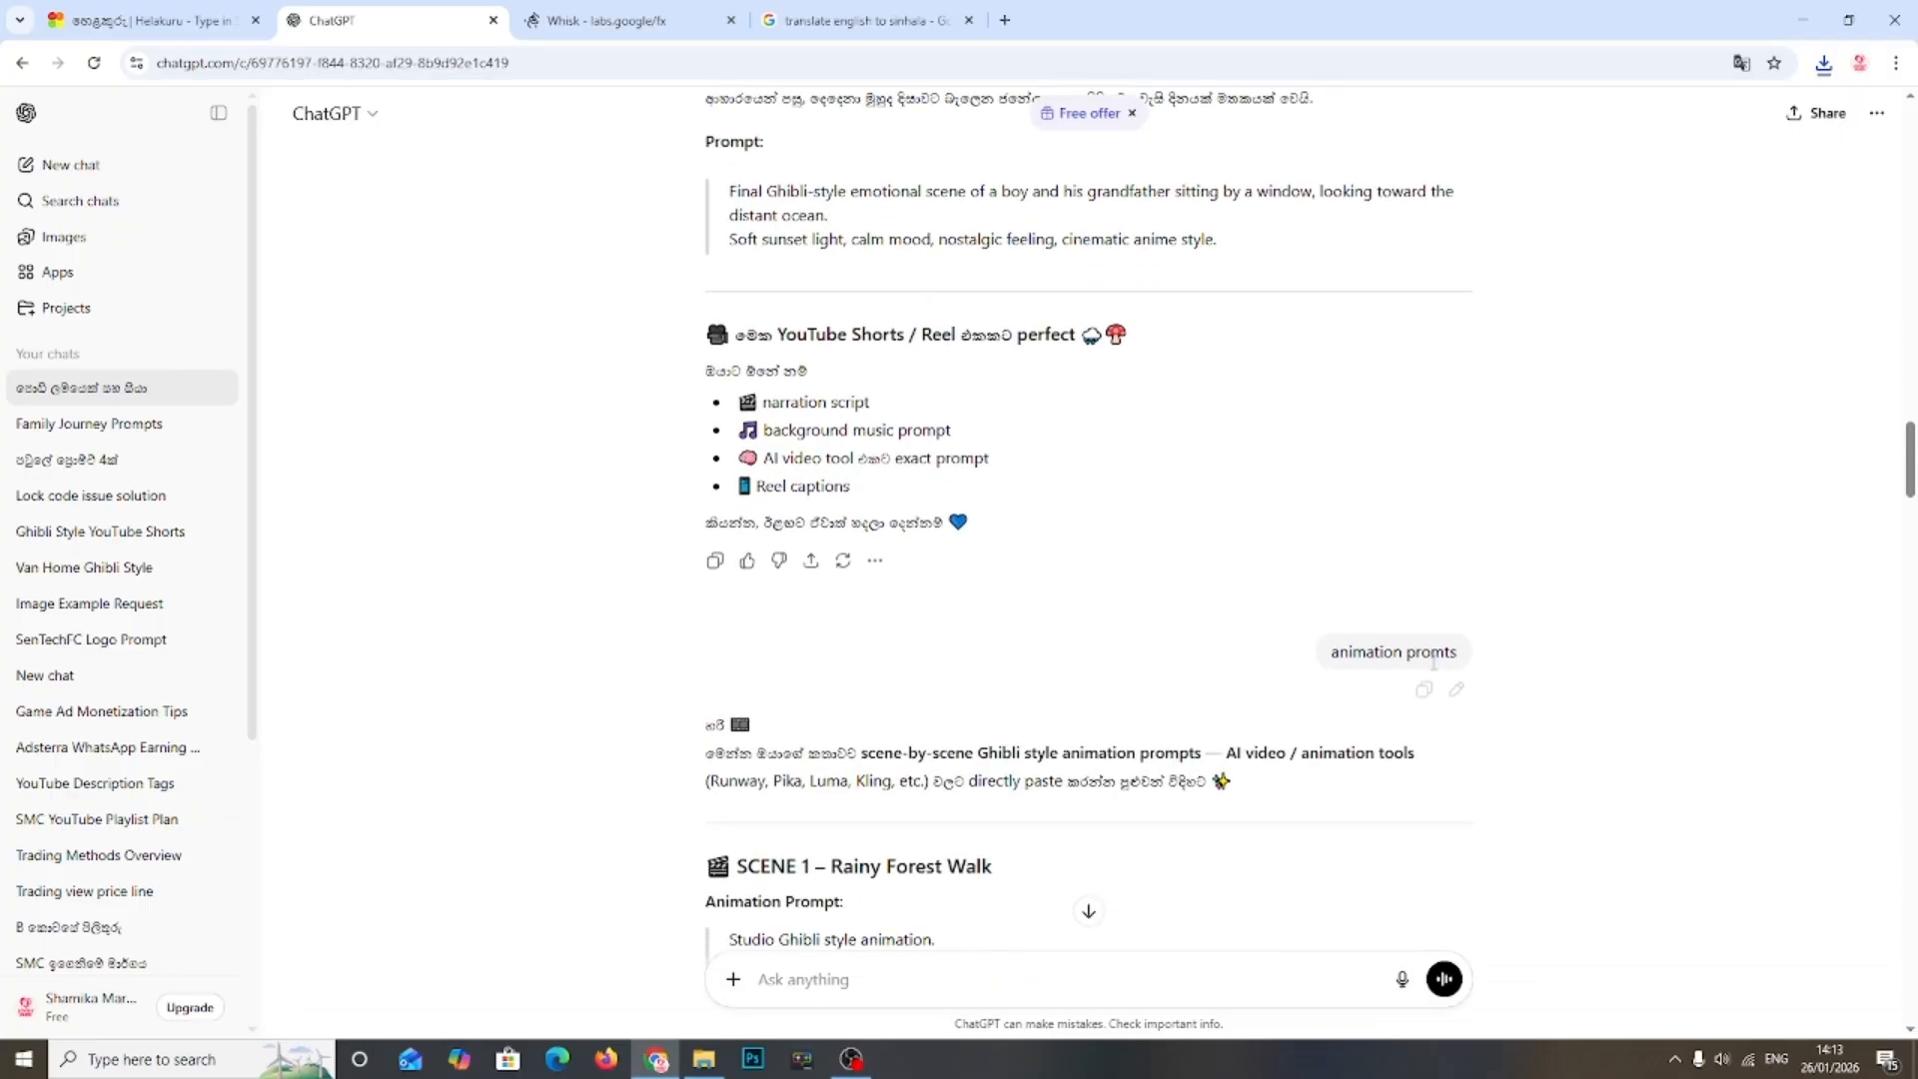
pyautogui.tripleClick(1350, 647)
# Step: Read the scene-by-scene animation prompts from Scene 1 Rainy Forest Walk to Scene 8 Window & Ocean Ending
pyautogui.scroll(-6, 1498, 624)
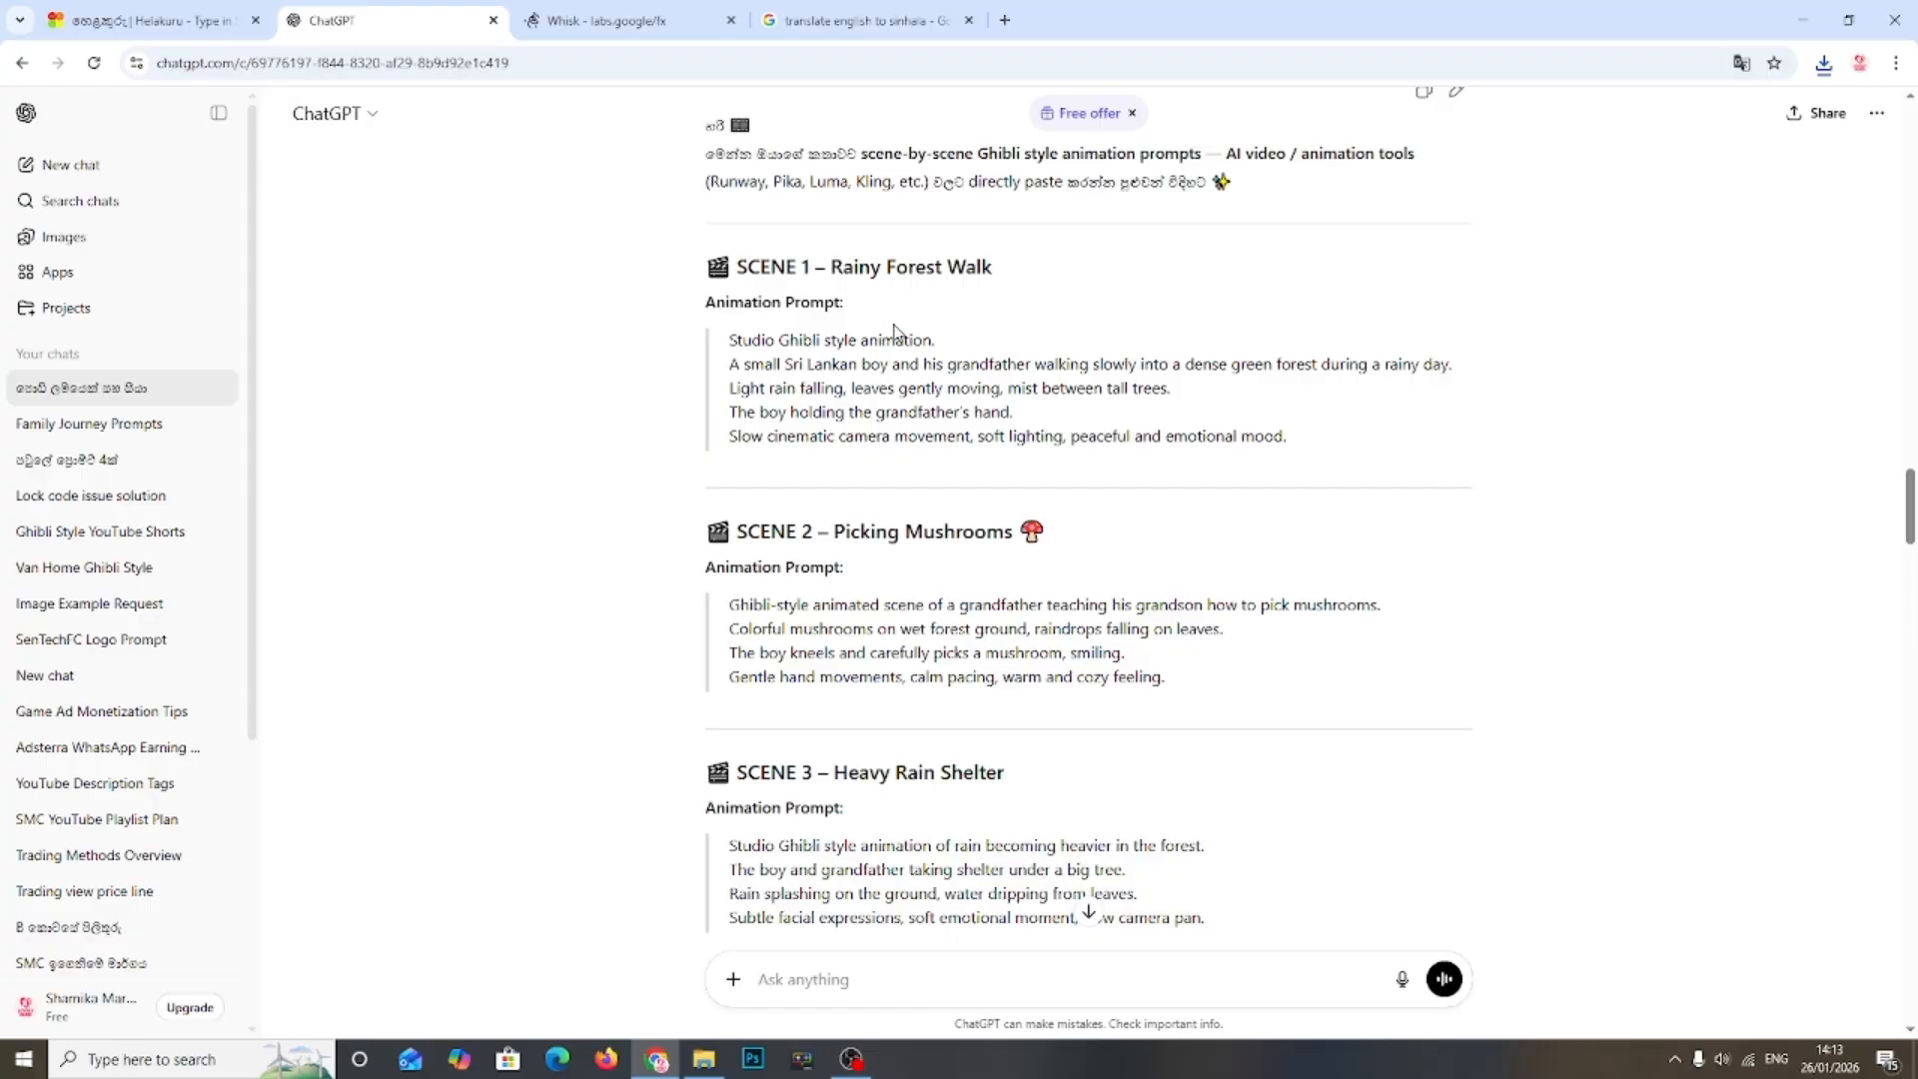
pyautogui.scroll(-3, 868, 383)
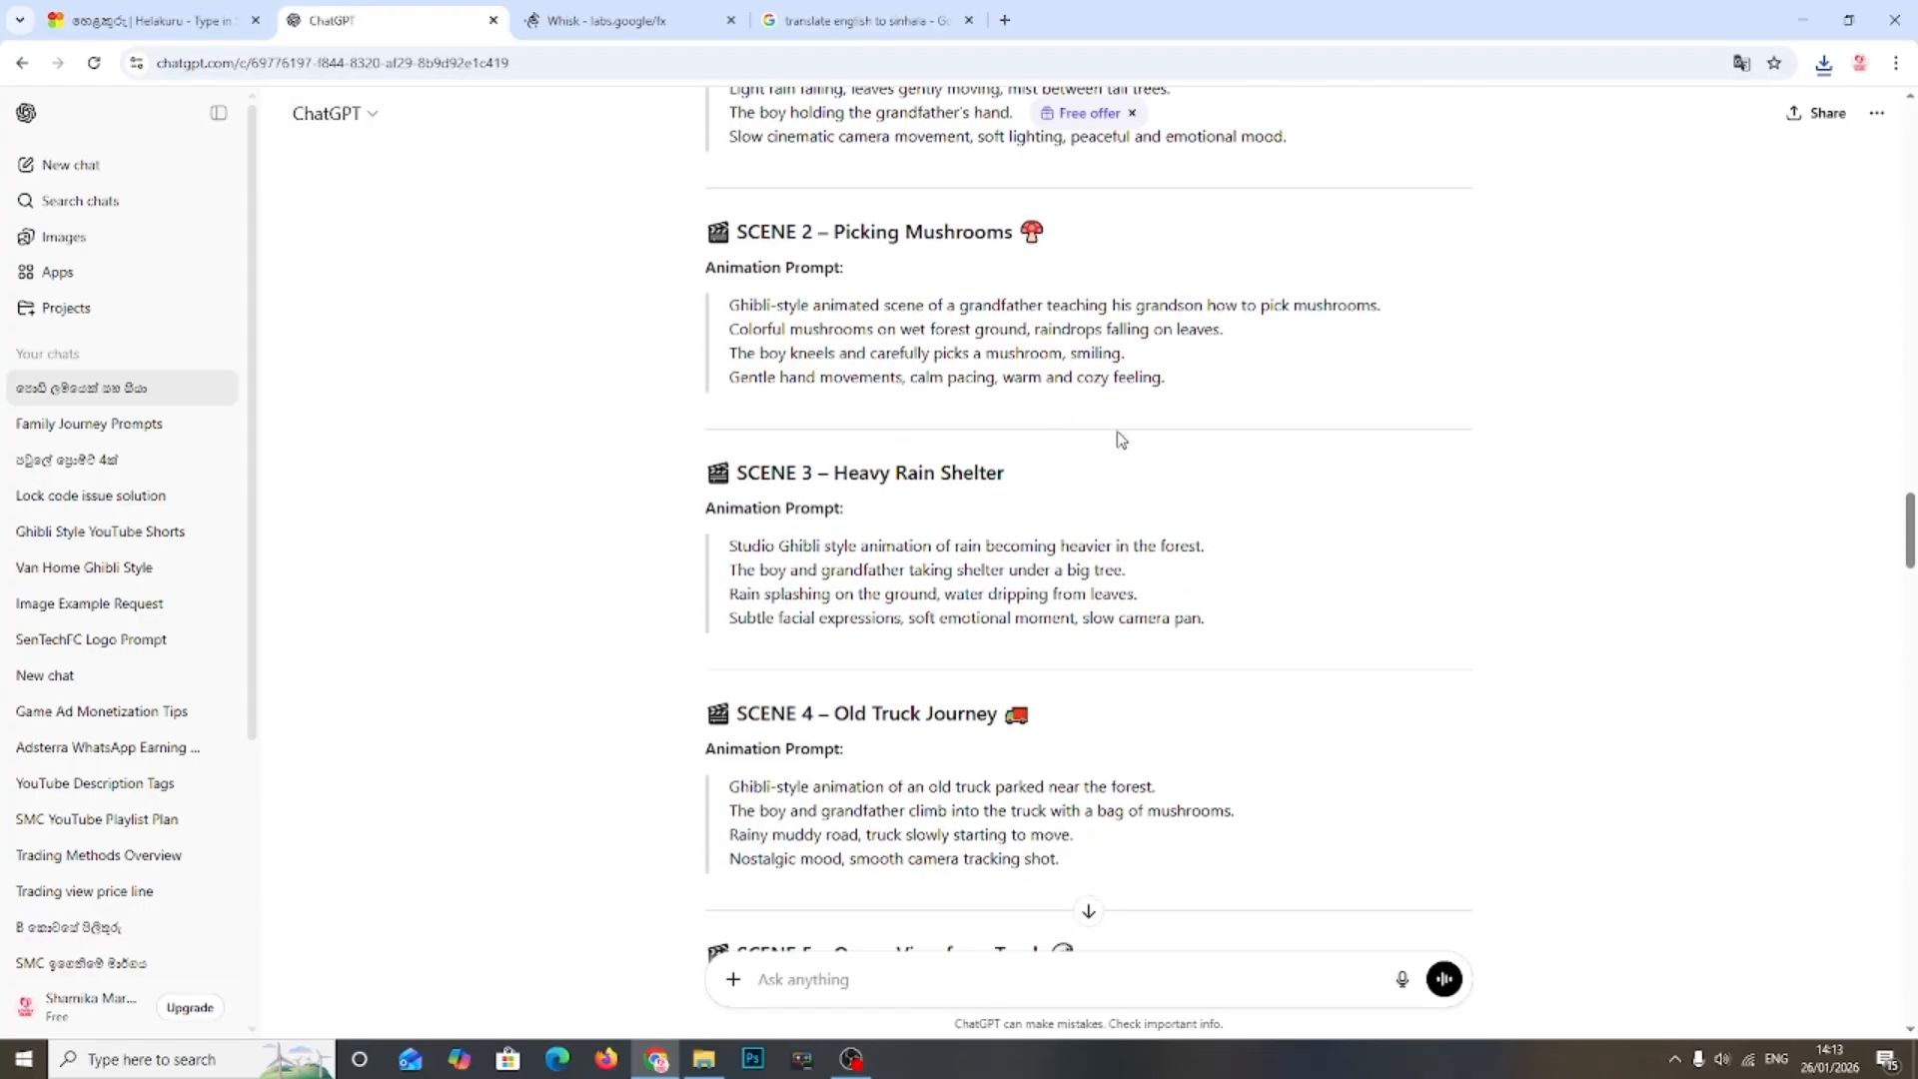
pyautogui.scroll(3, 1118, 432)
pyautogui.scroll(-9, 1062, 445)
pyautogui.scroll(-1, 1060, 429)
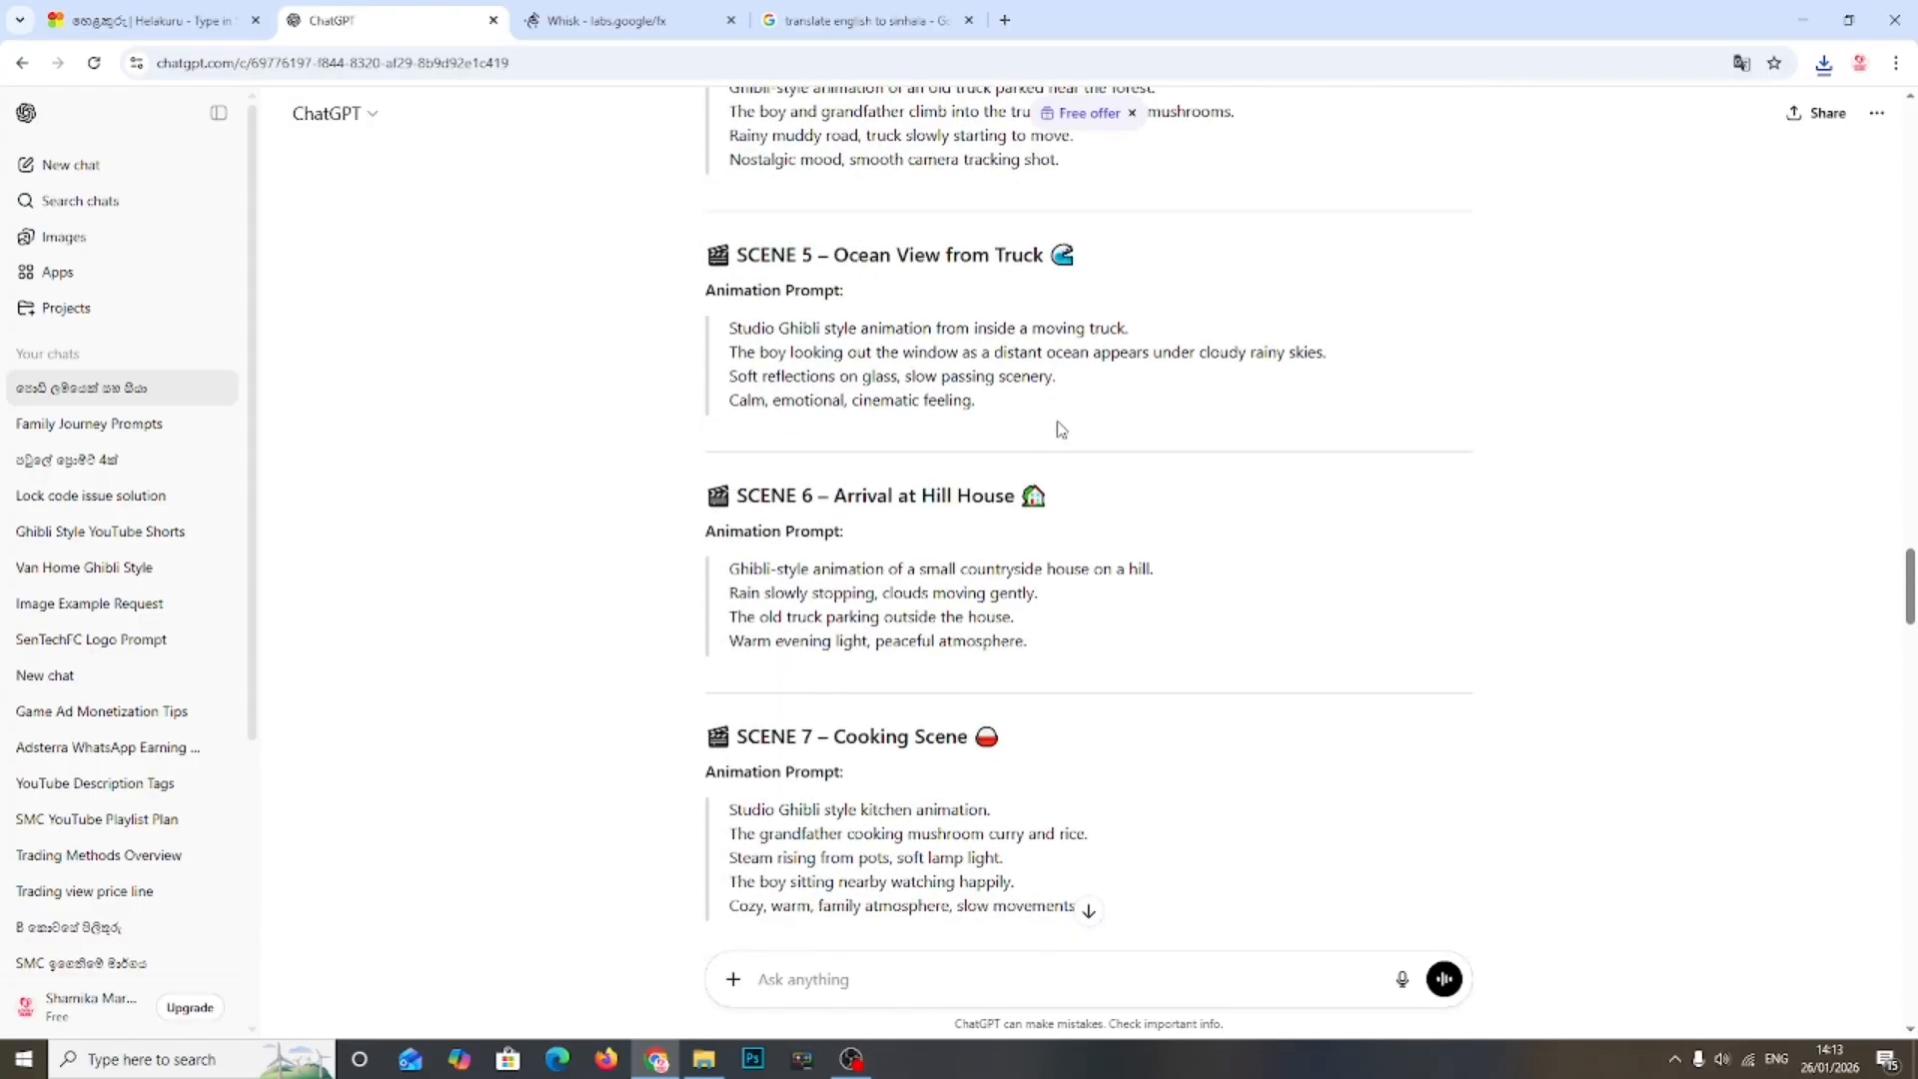
pyautogui.scroll(-4, 1063, 475)
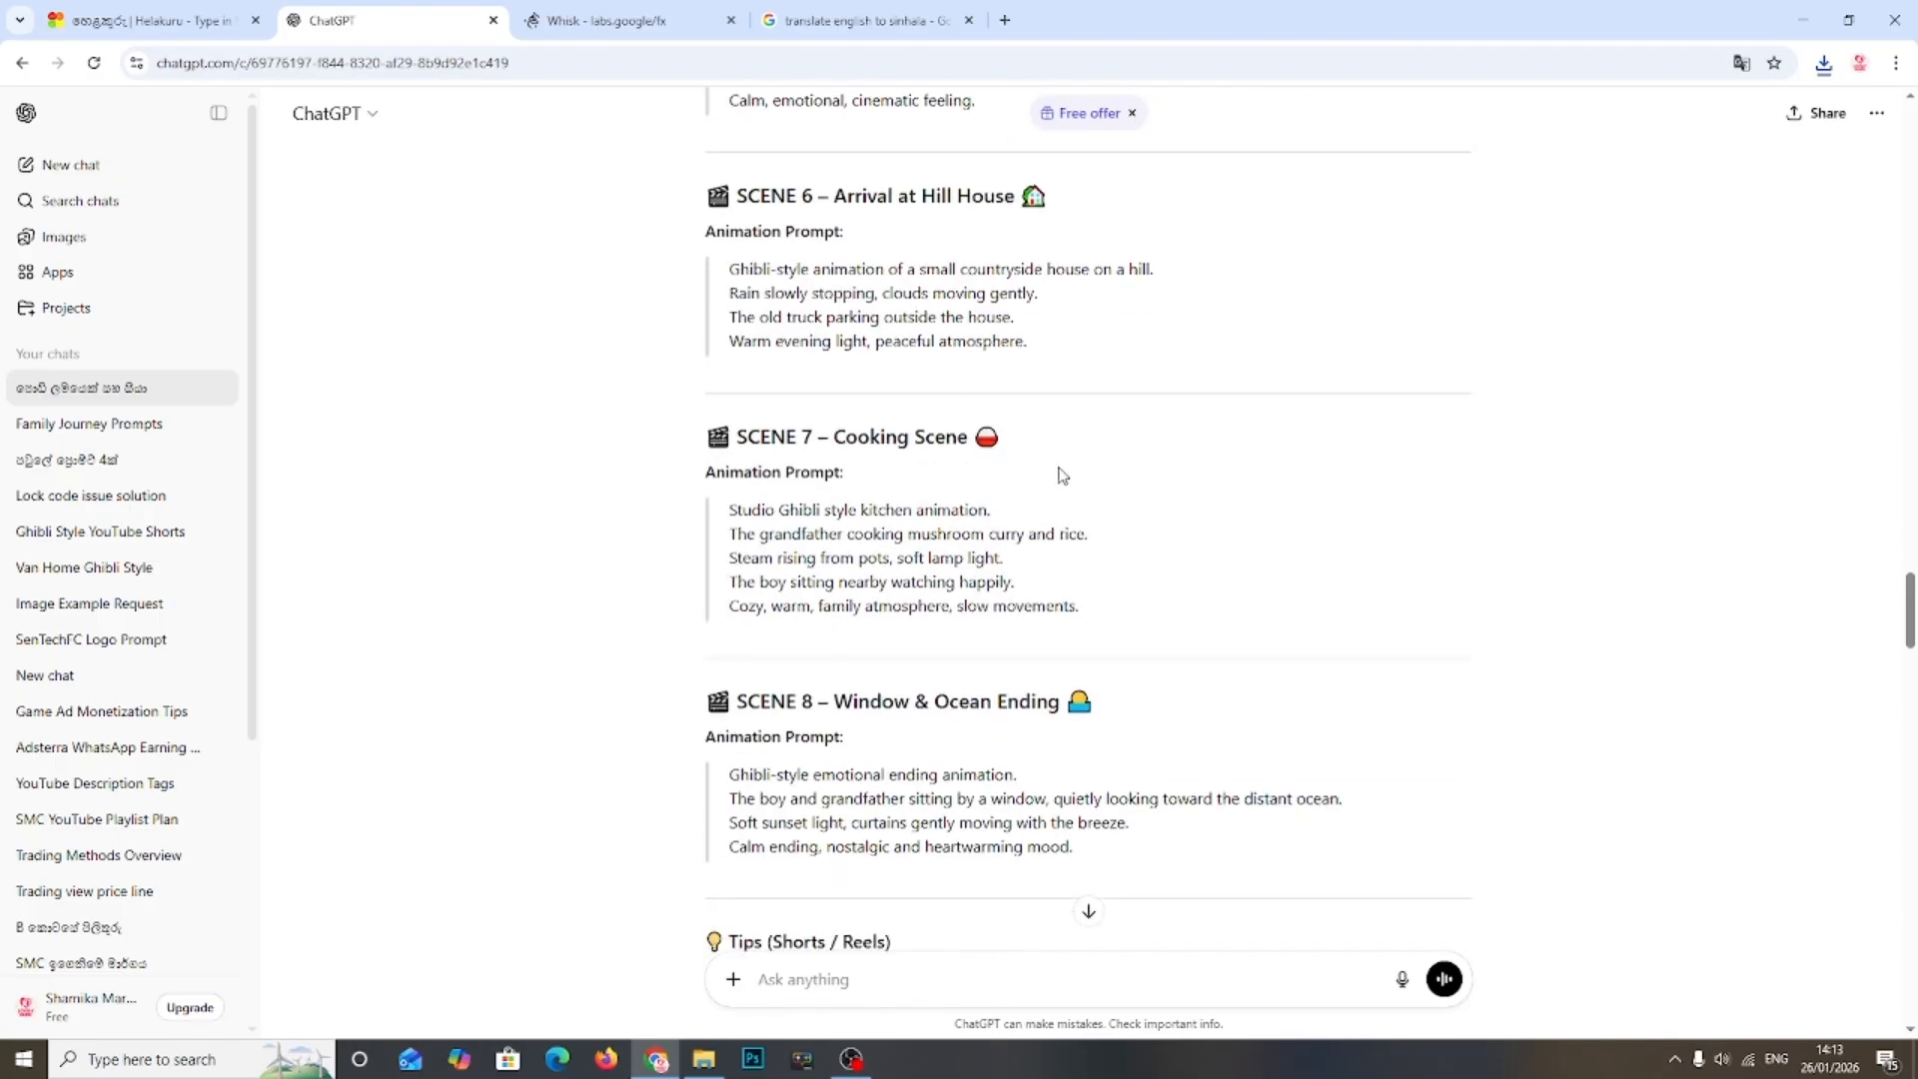
# Step: Review the follow-up requests for Scene 6, mushroom cutting and eating together, and highlight the animation prompt wording in the eating request
pyautogui.scroll(-8, 1050, 509)
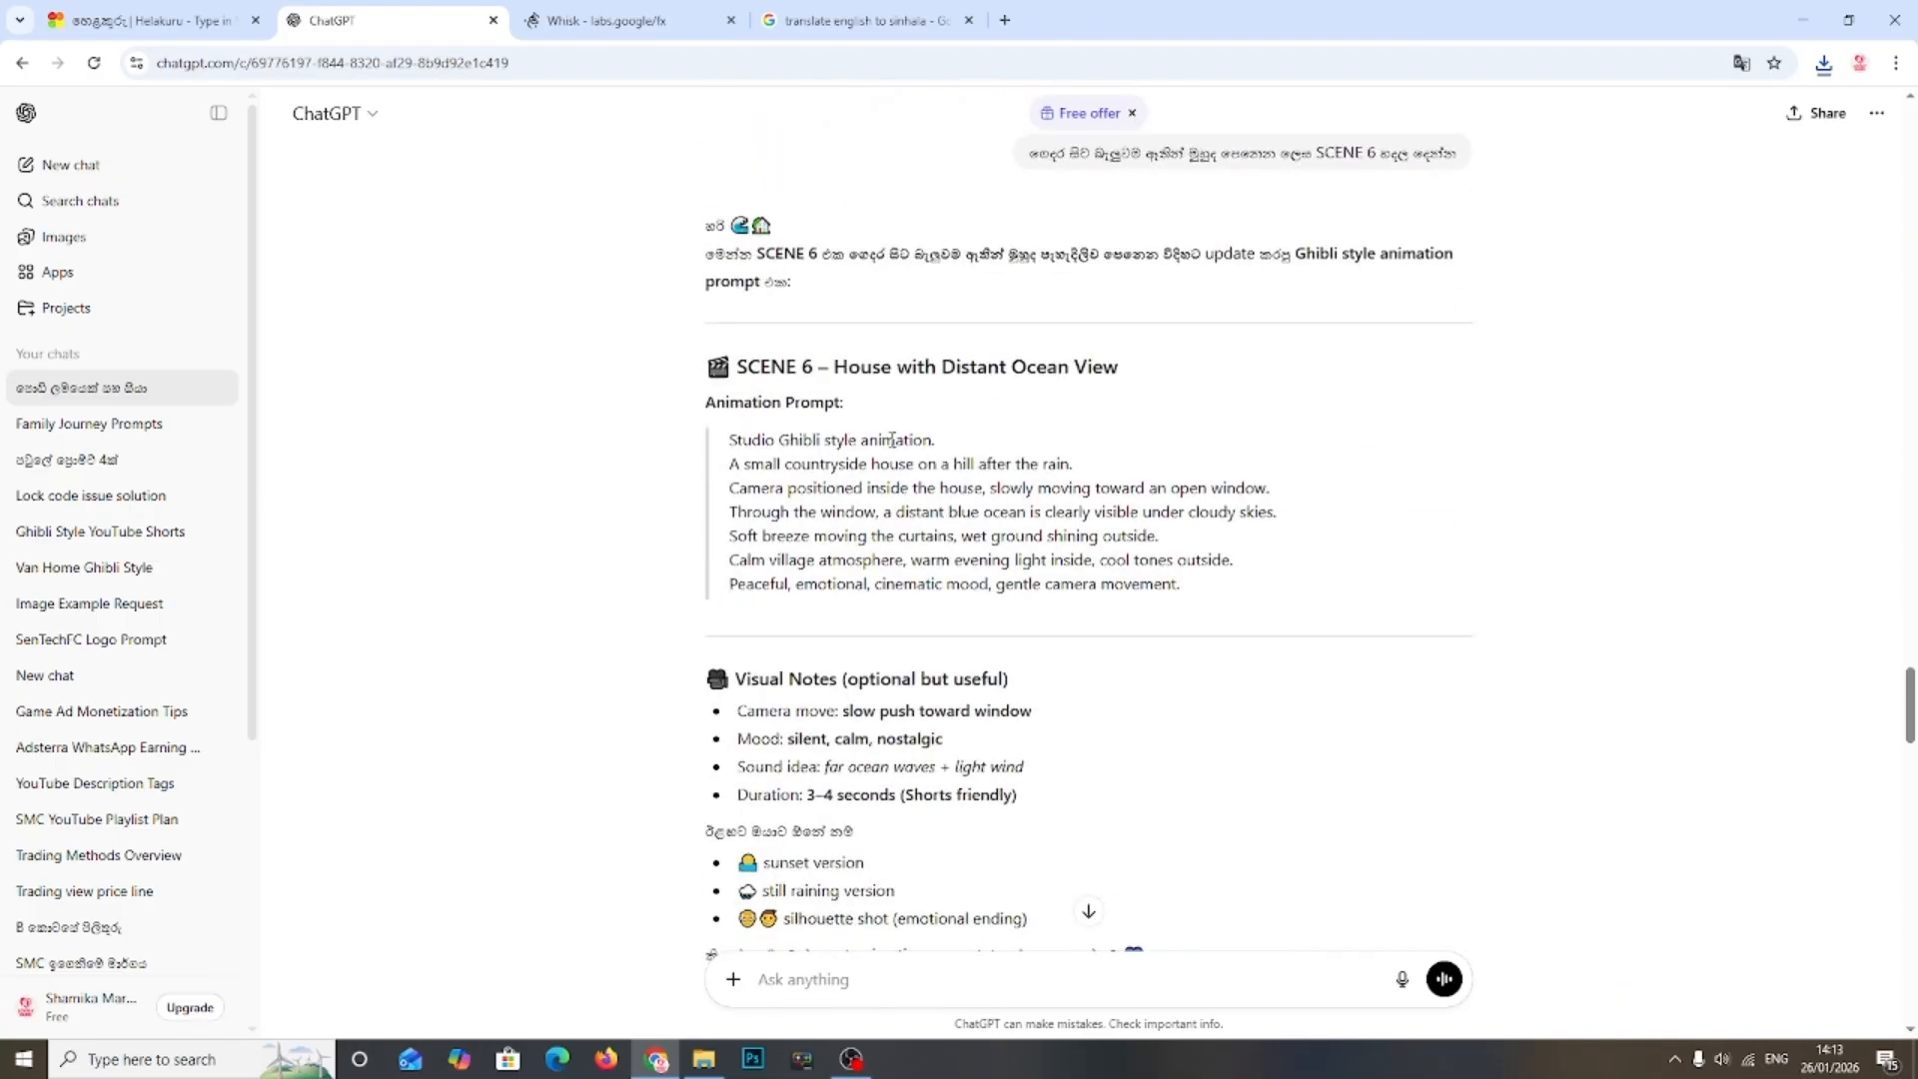
pyautogui.scroll(2, 1063, 294)
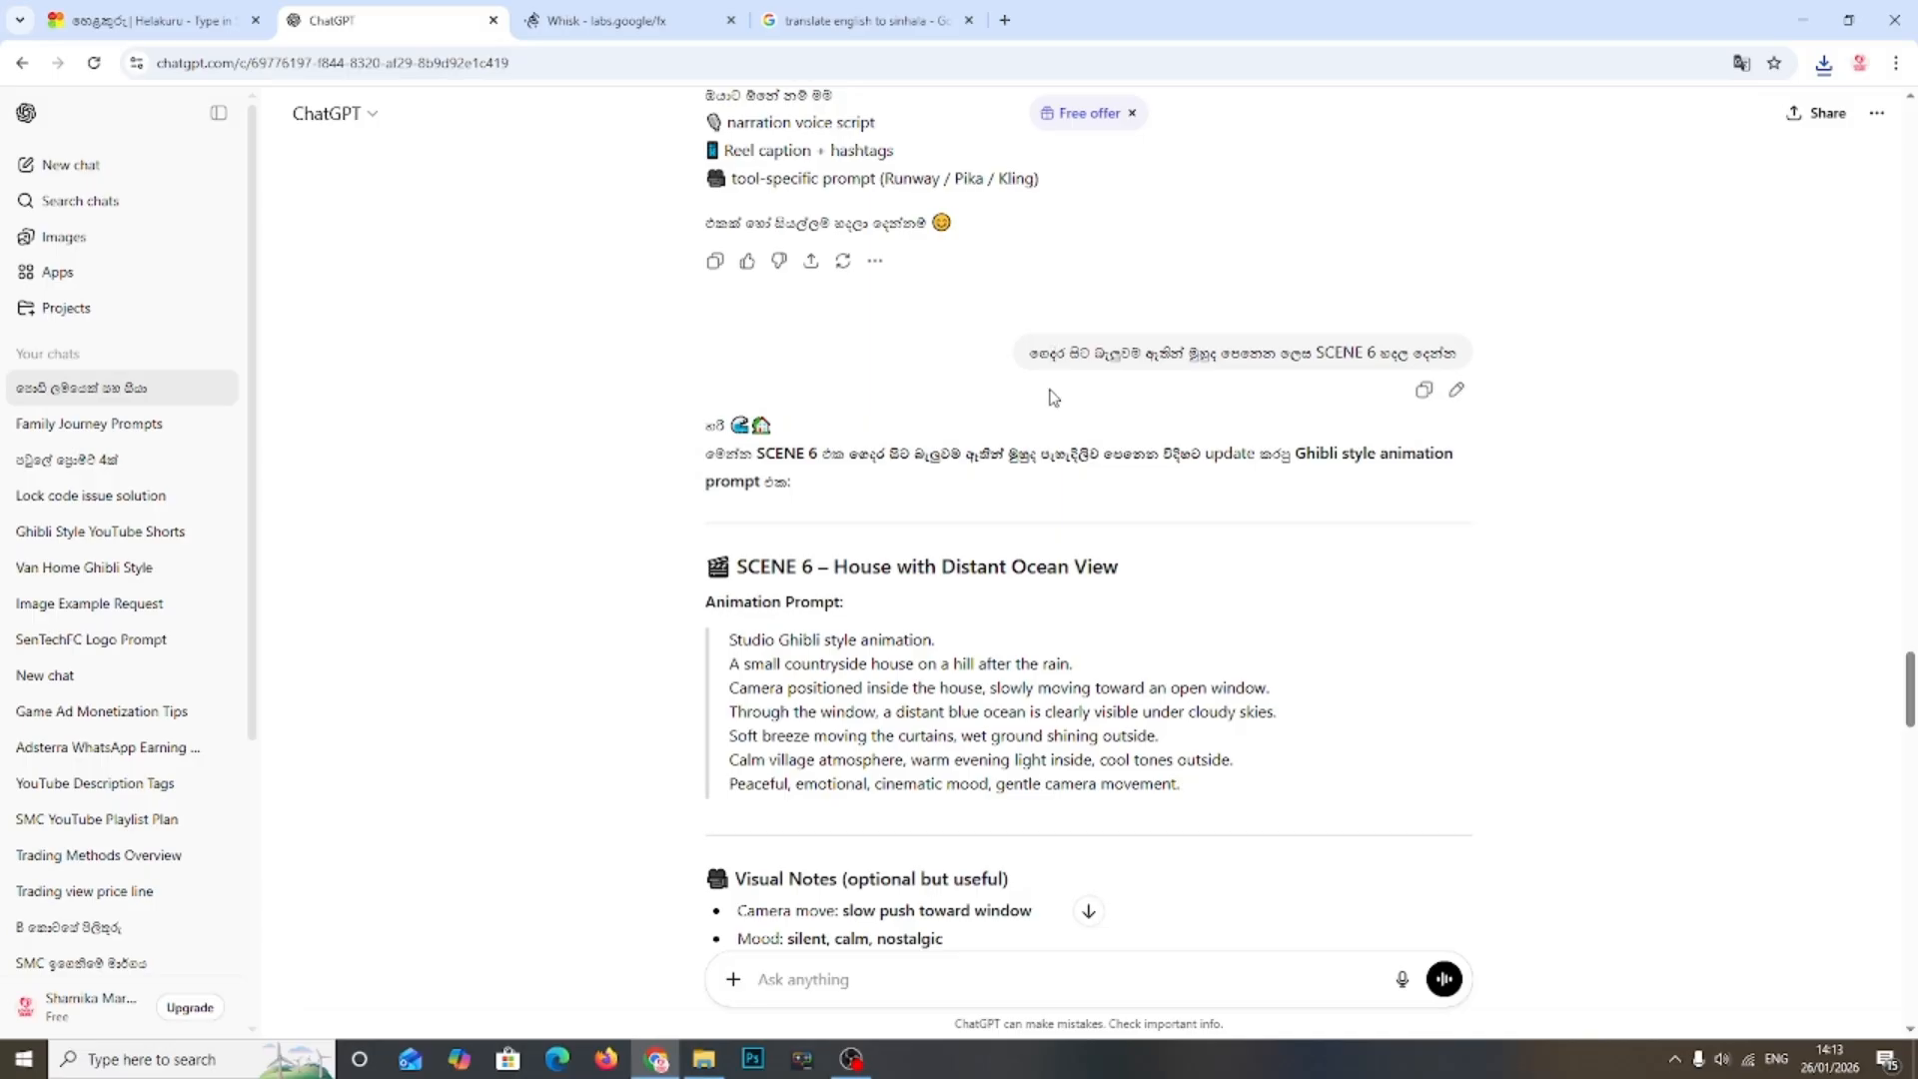
pyautogui.scroll(-1, 1107, 395)
pyautogui.scroll(4, 1106, 395)
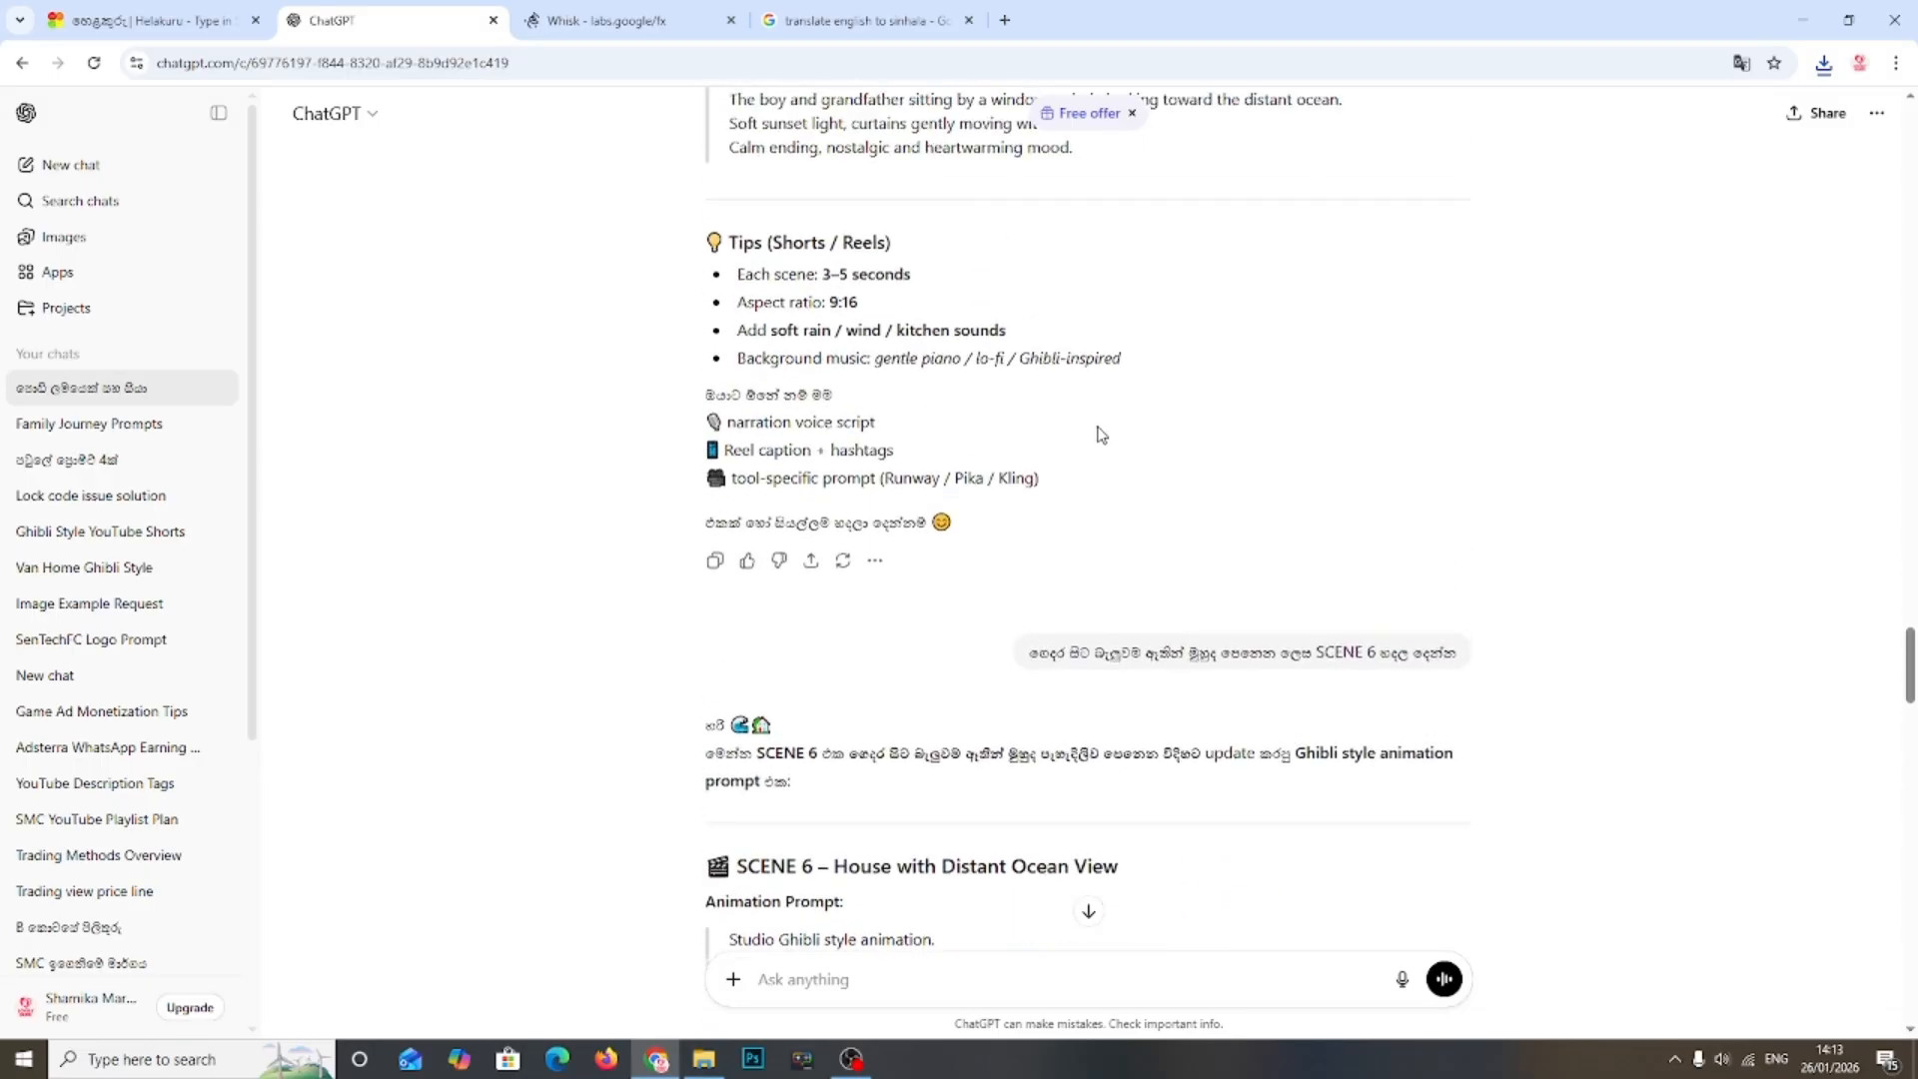
pyautogui.scroll(-10, 1101, 440)
pyautogui.scroll(-12, 1103, 501)
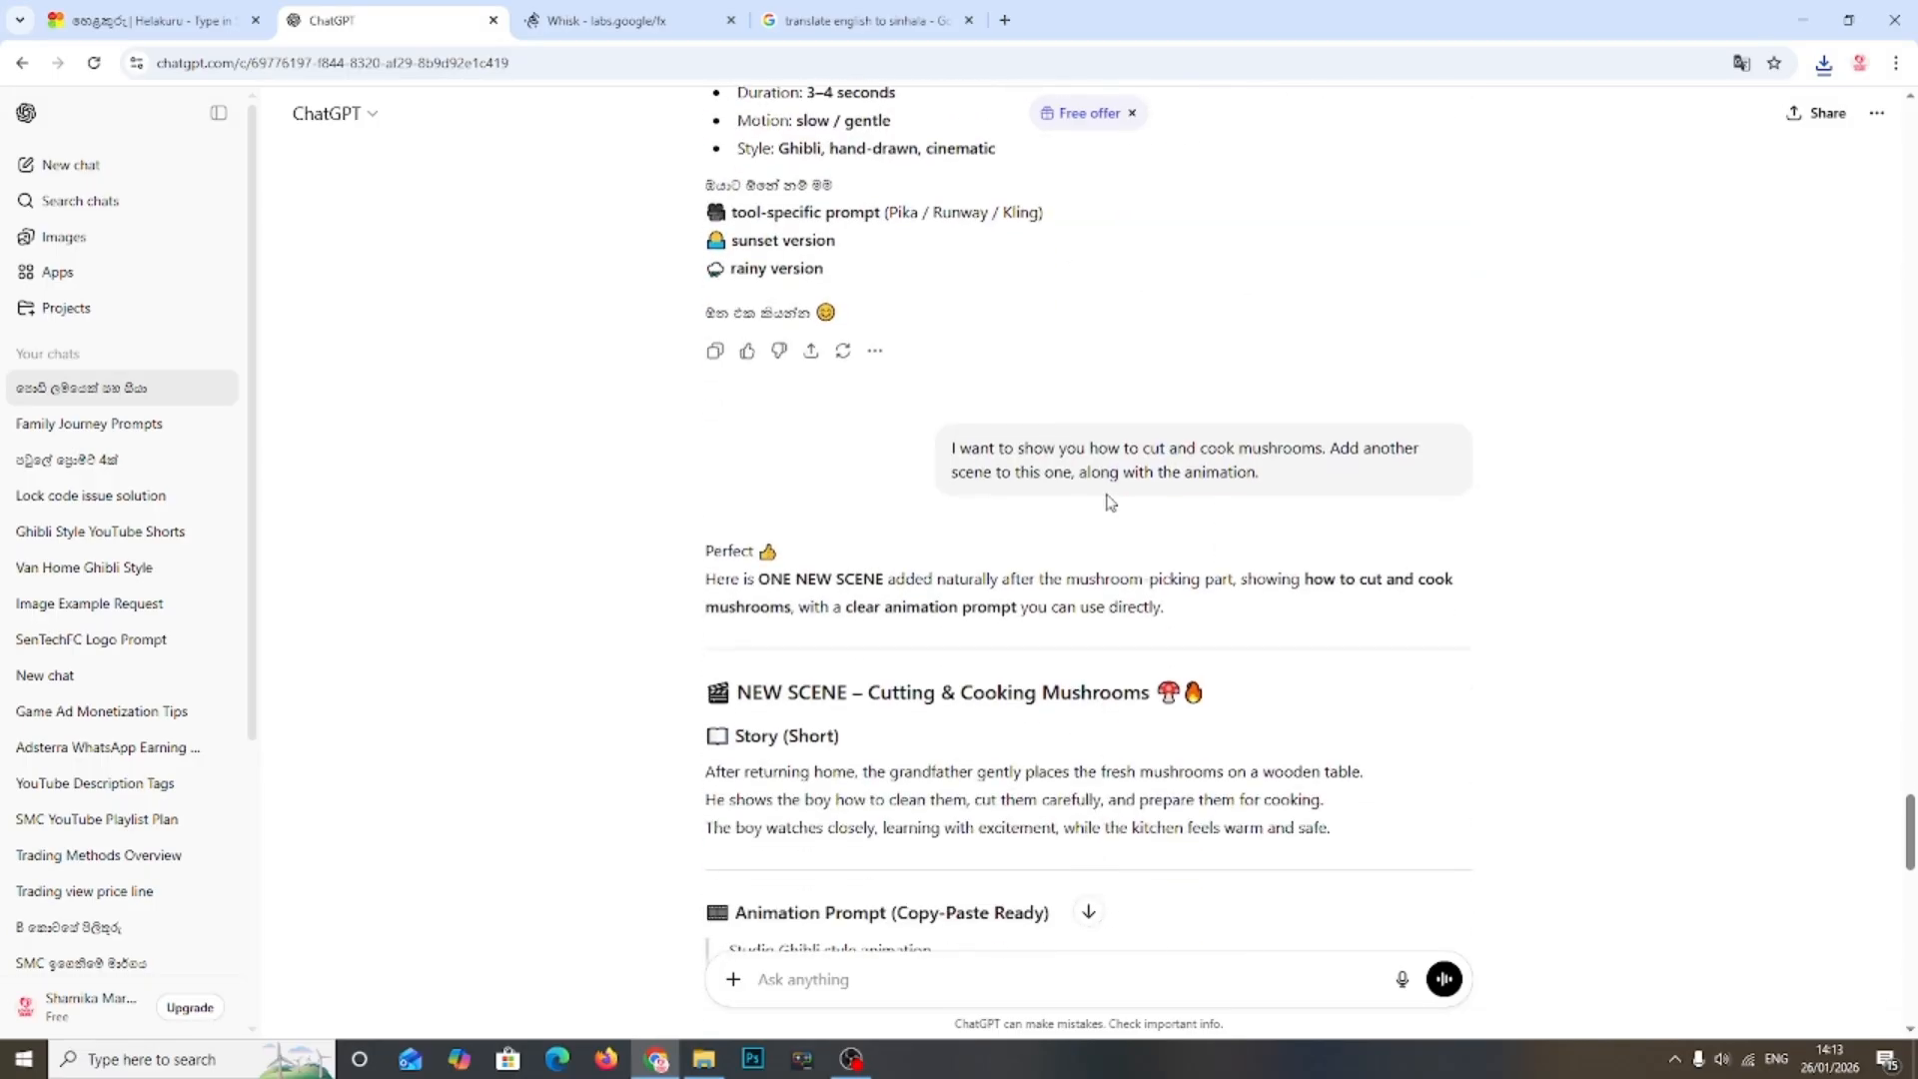
pyautogui.scroll(-11, 1251, 481)
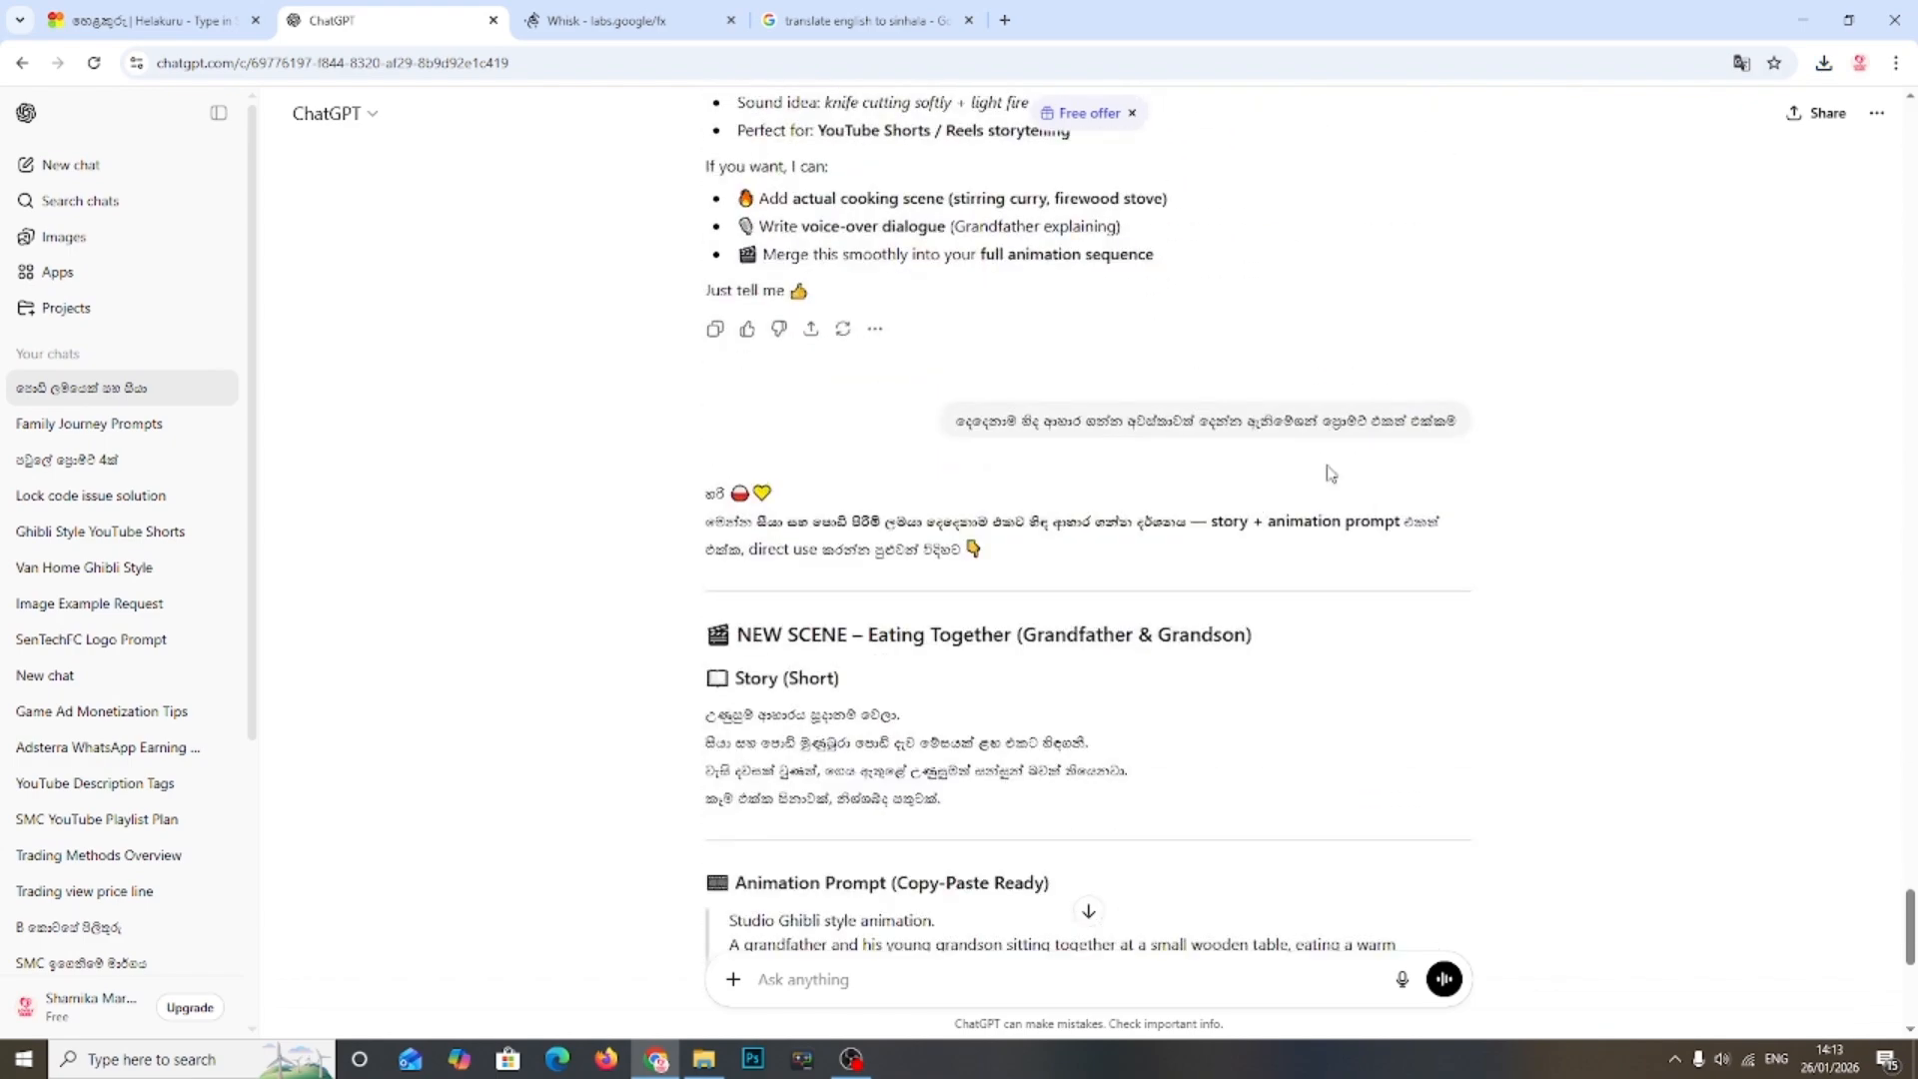
pyautogui.moveTo(1247, 420); pyautogui.dragTo(1431, 424)
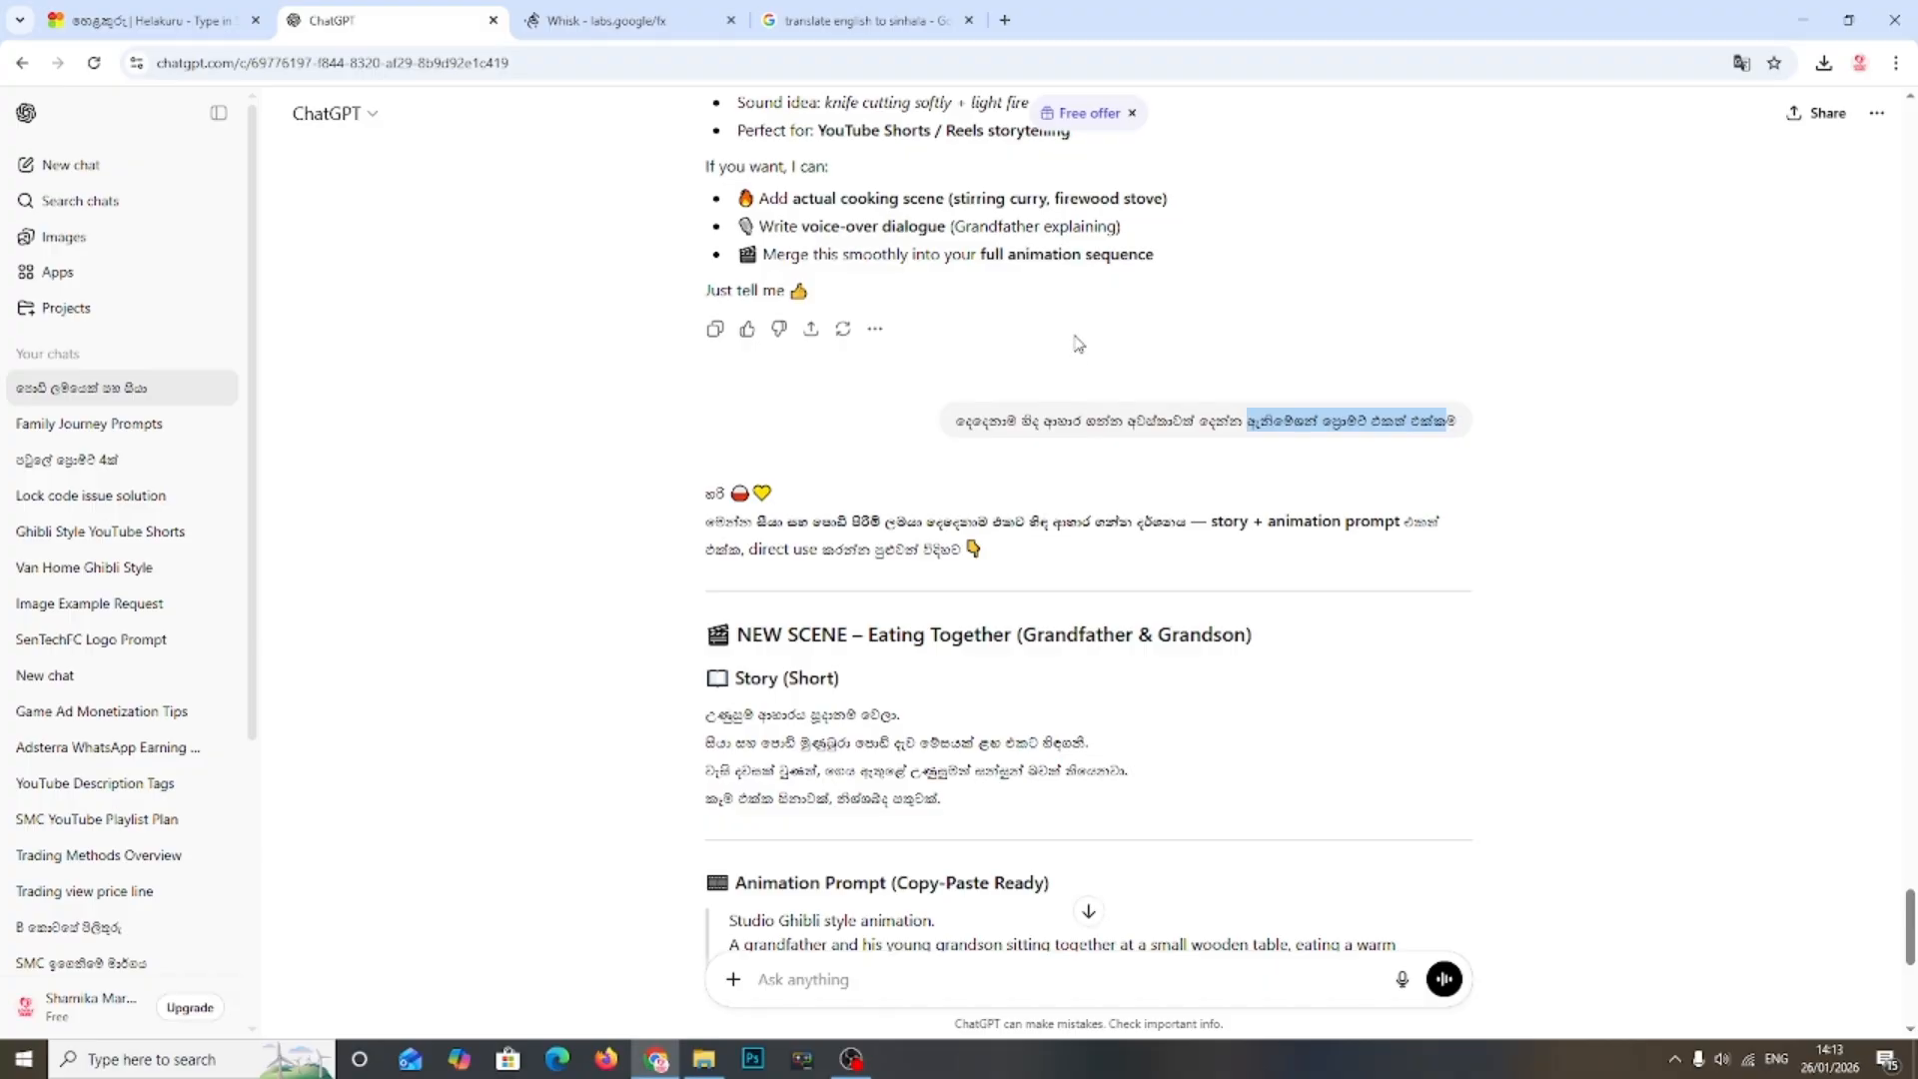
# Step: Review the Eating Together (Grandfather & Grandson) scene reply, highlighting its scene title and the start of its animation prompt
pyautogui.hotkey('ctrl', 'f')
pyautogui.scroll(-1, 779, 511)
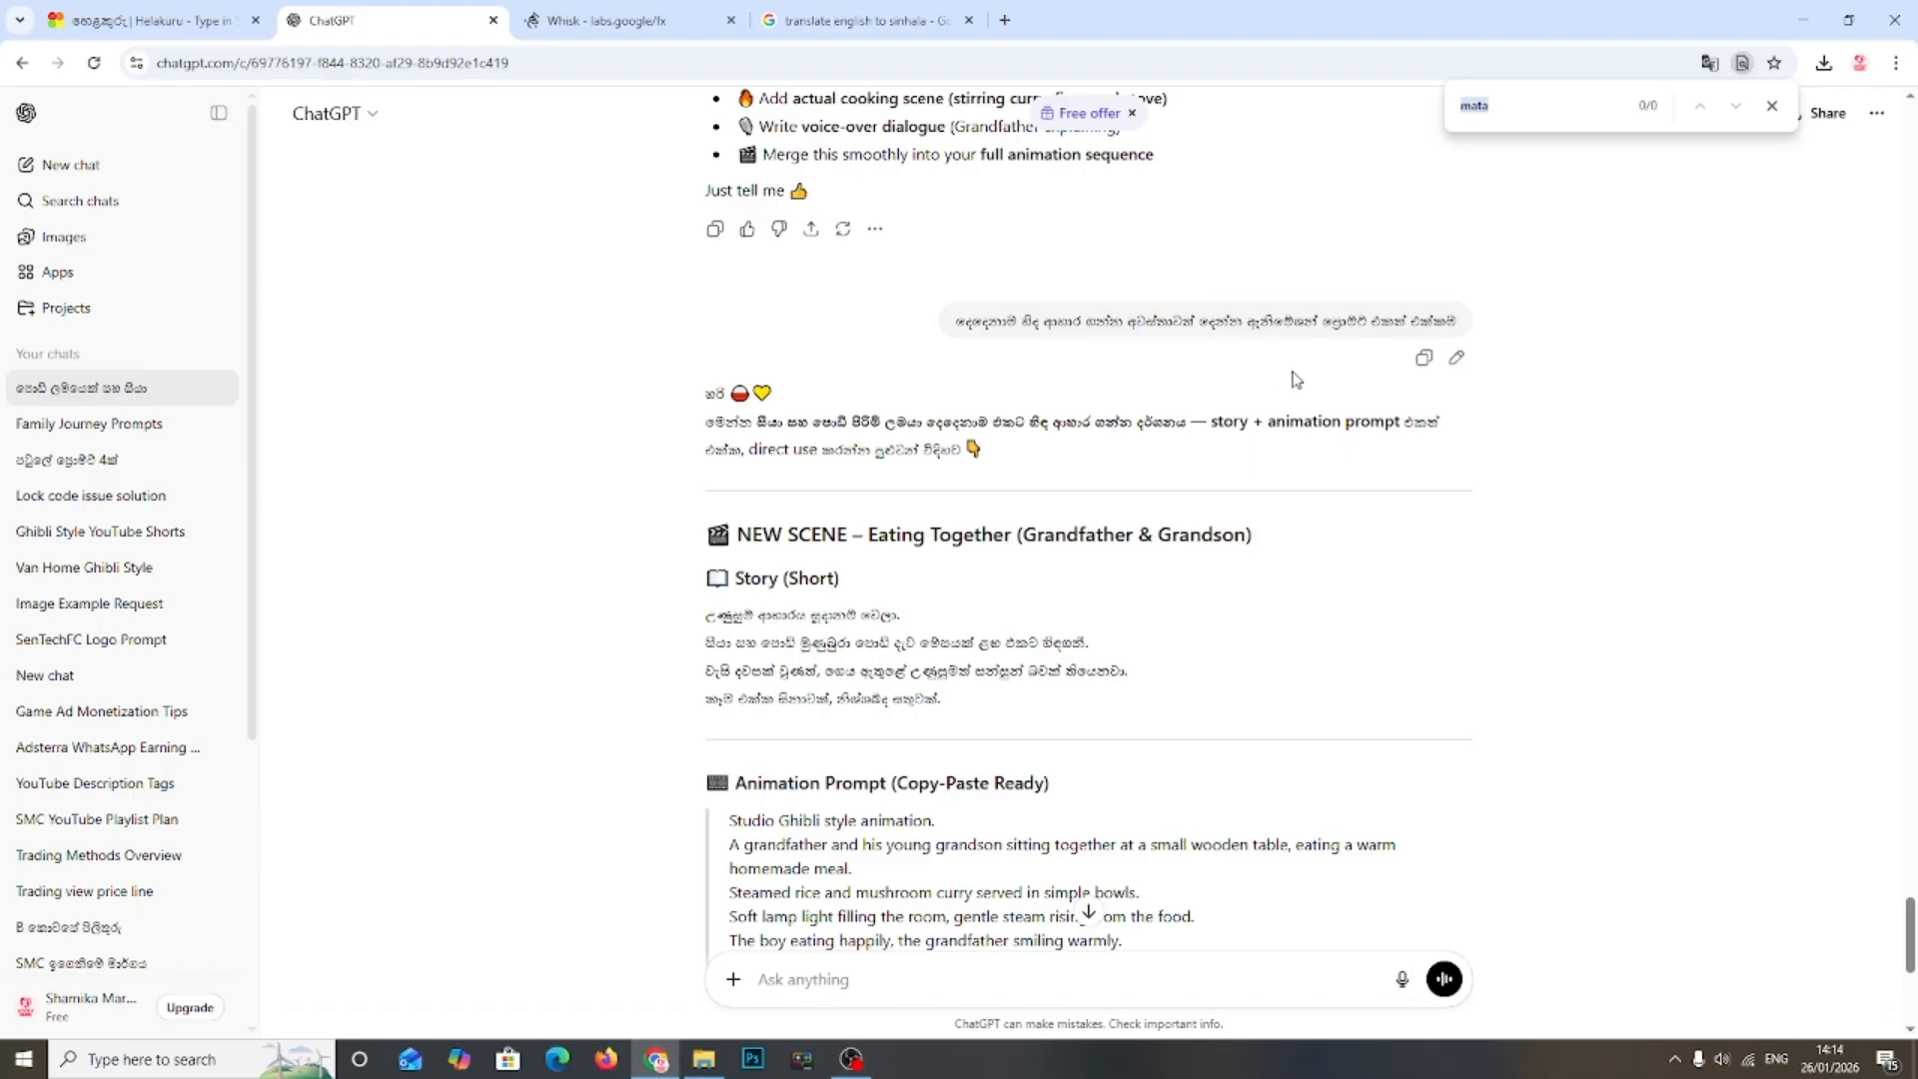
pyautogui.scroll(-3, 1026, 543)
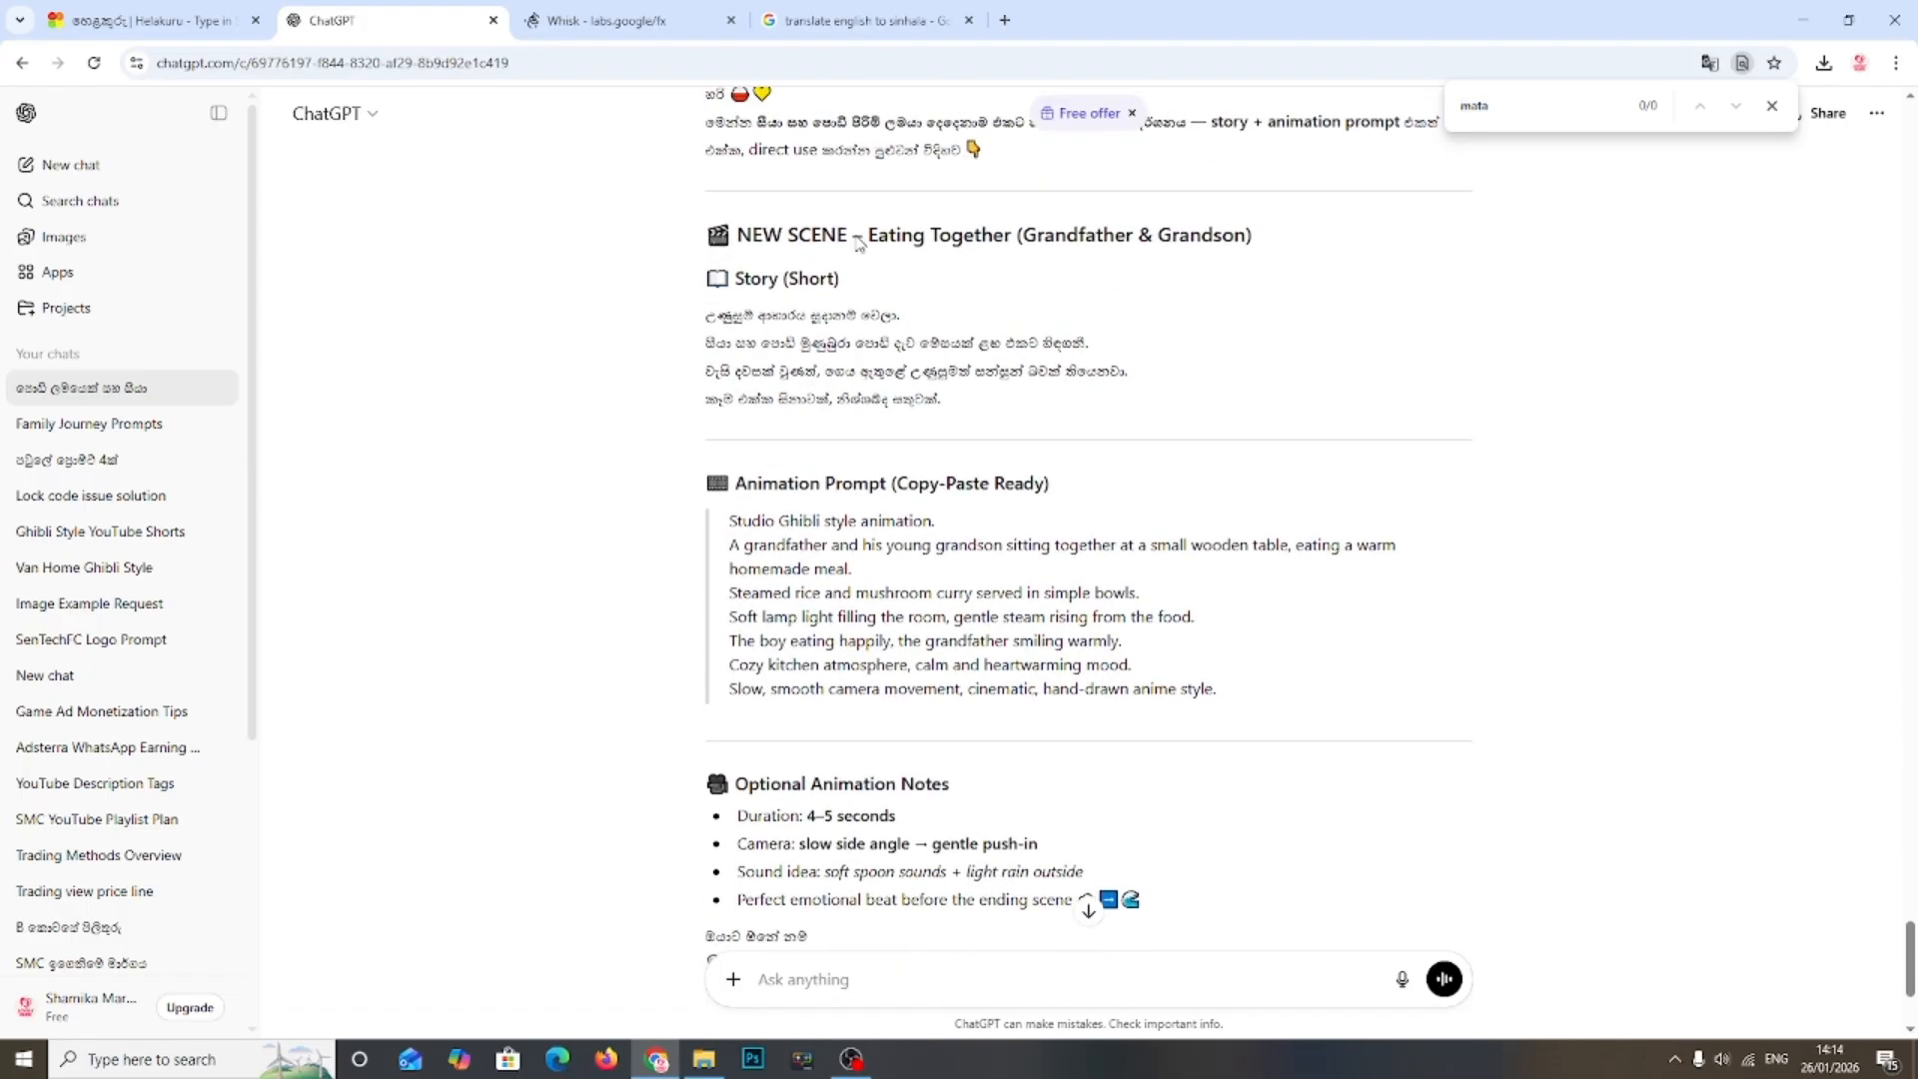
pyautogui.moveTo(705, 236); pyautogui.dragTo(1095, 238)
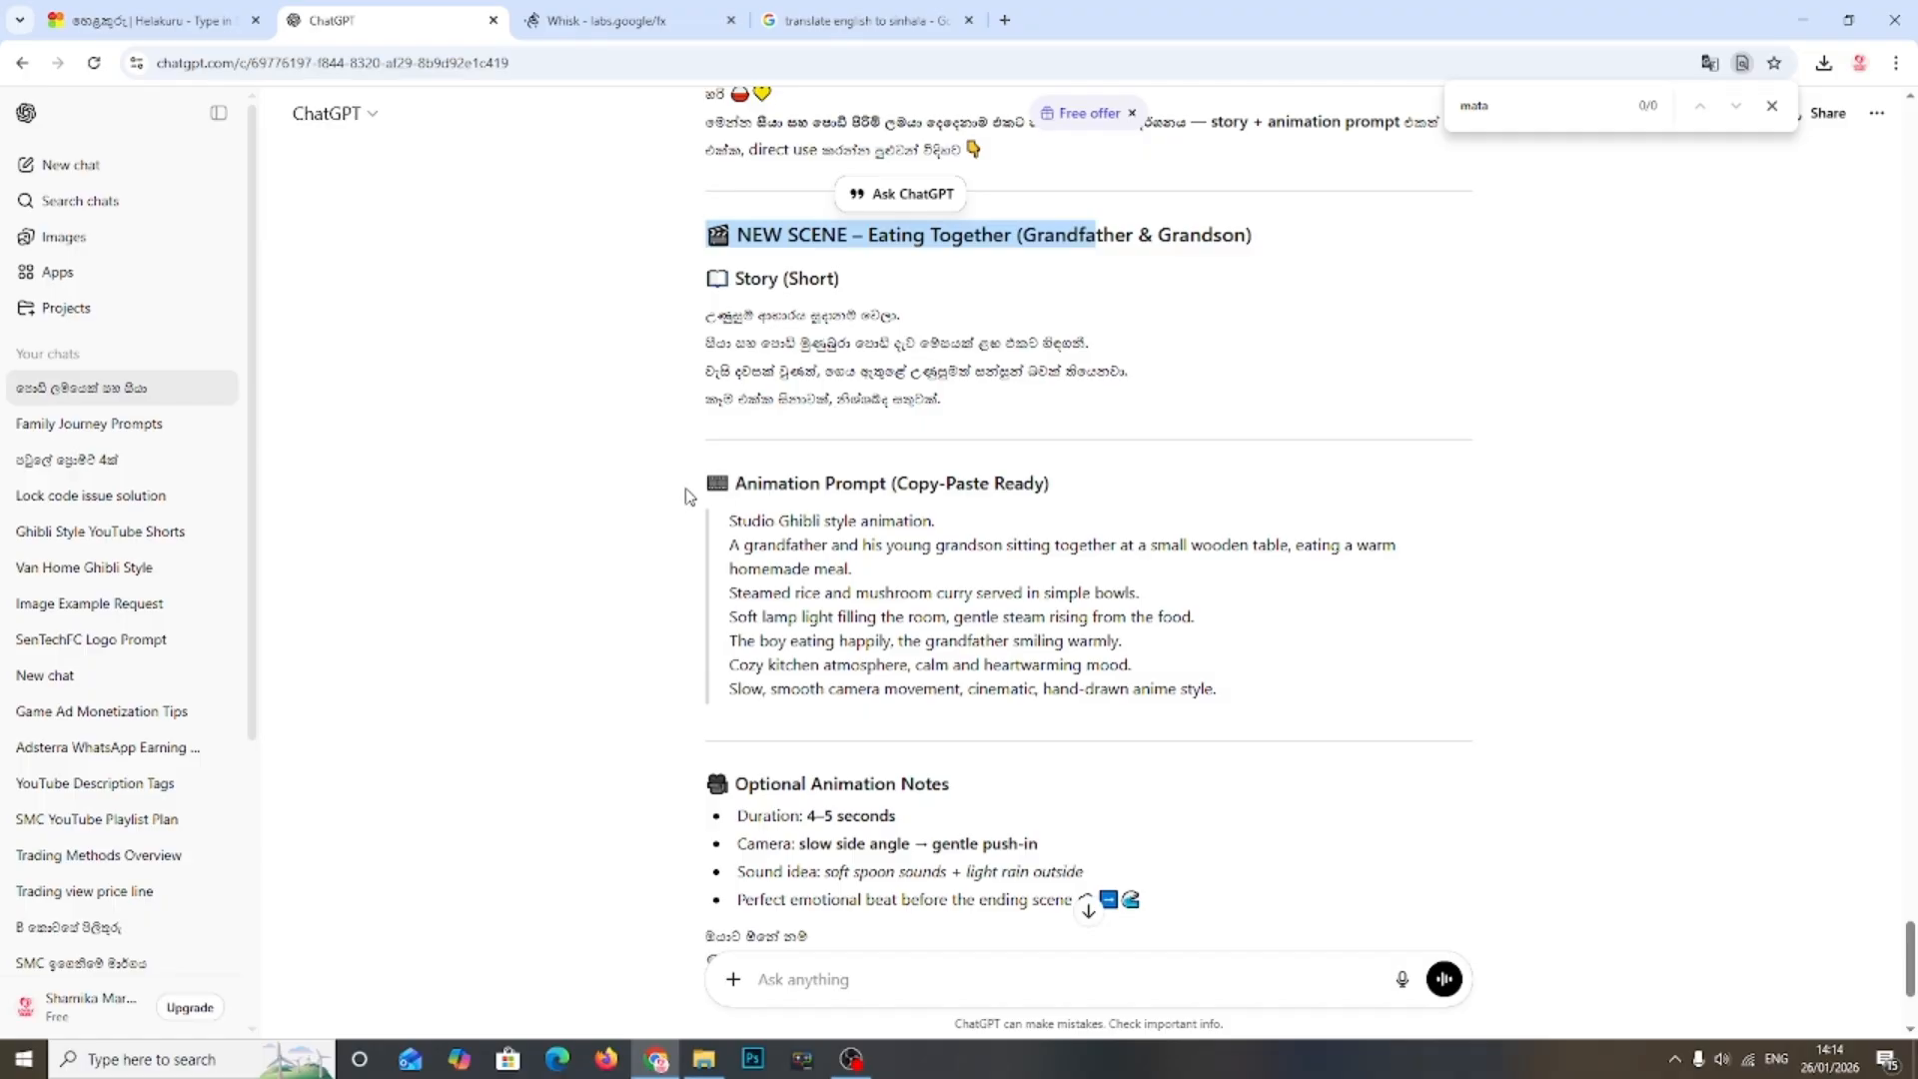
pyautogui.moveTo(685, 497); pyautogui.dragTo(939, 521)
pyautogui.click(1224, 454)
pyautogui.scroll(-1, 1173, 466)
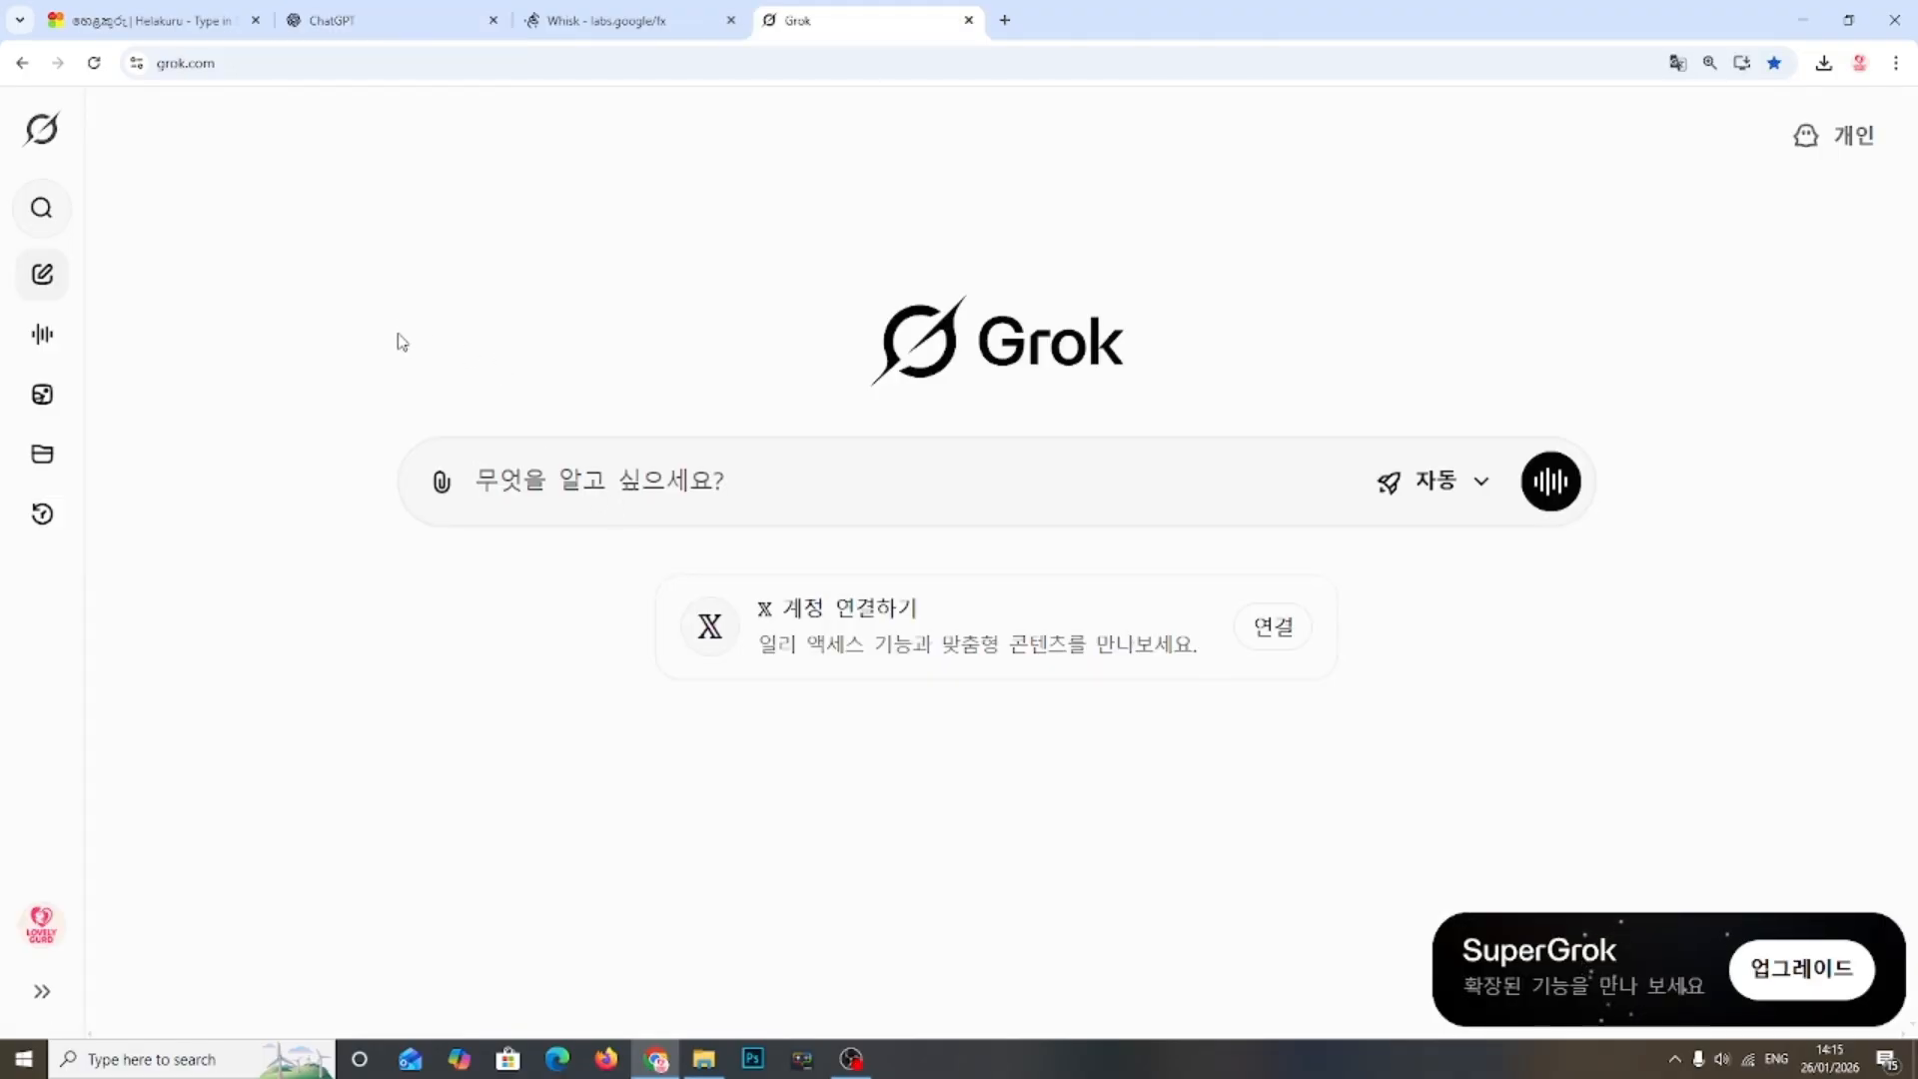
# Step: Switch to Grok and open its Imagine page
pyautogui.click(331, 22)
pyautogui.click(904, 22)
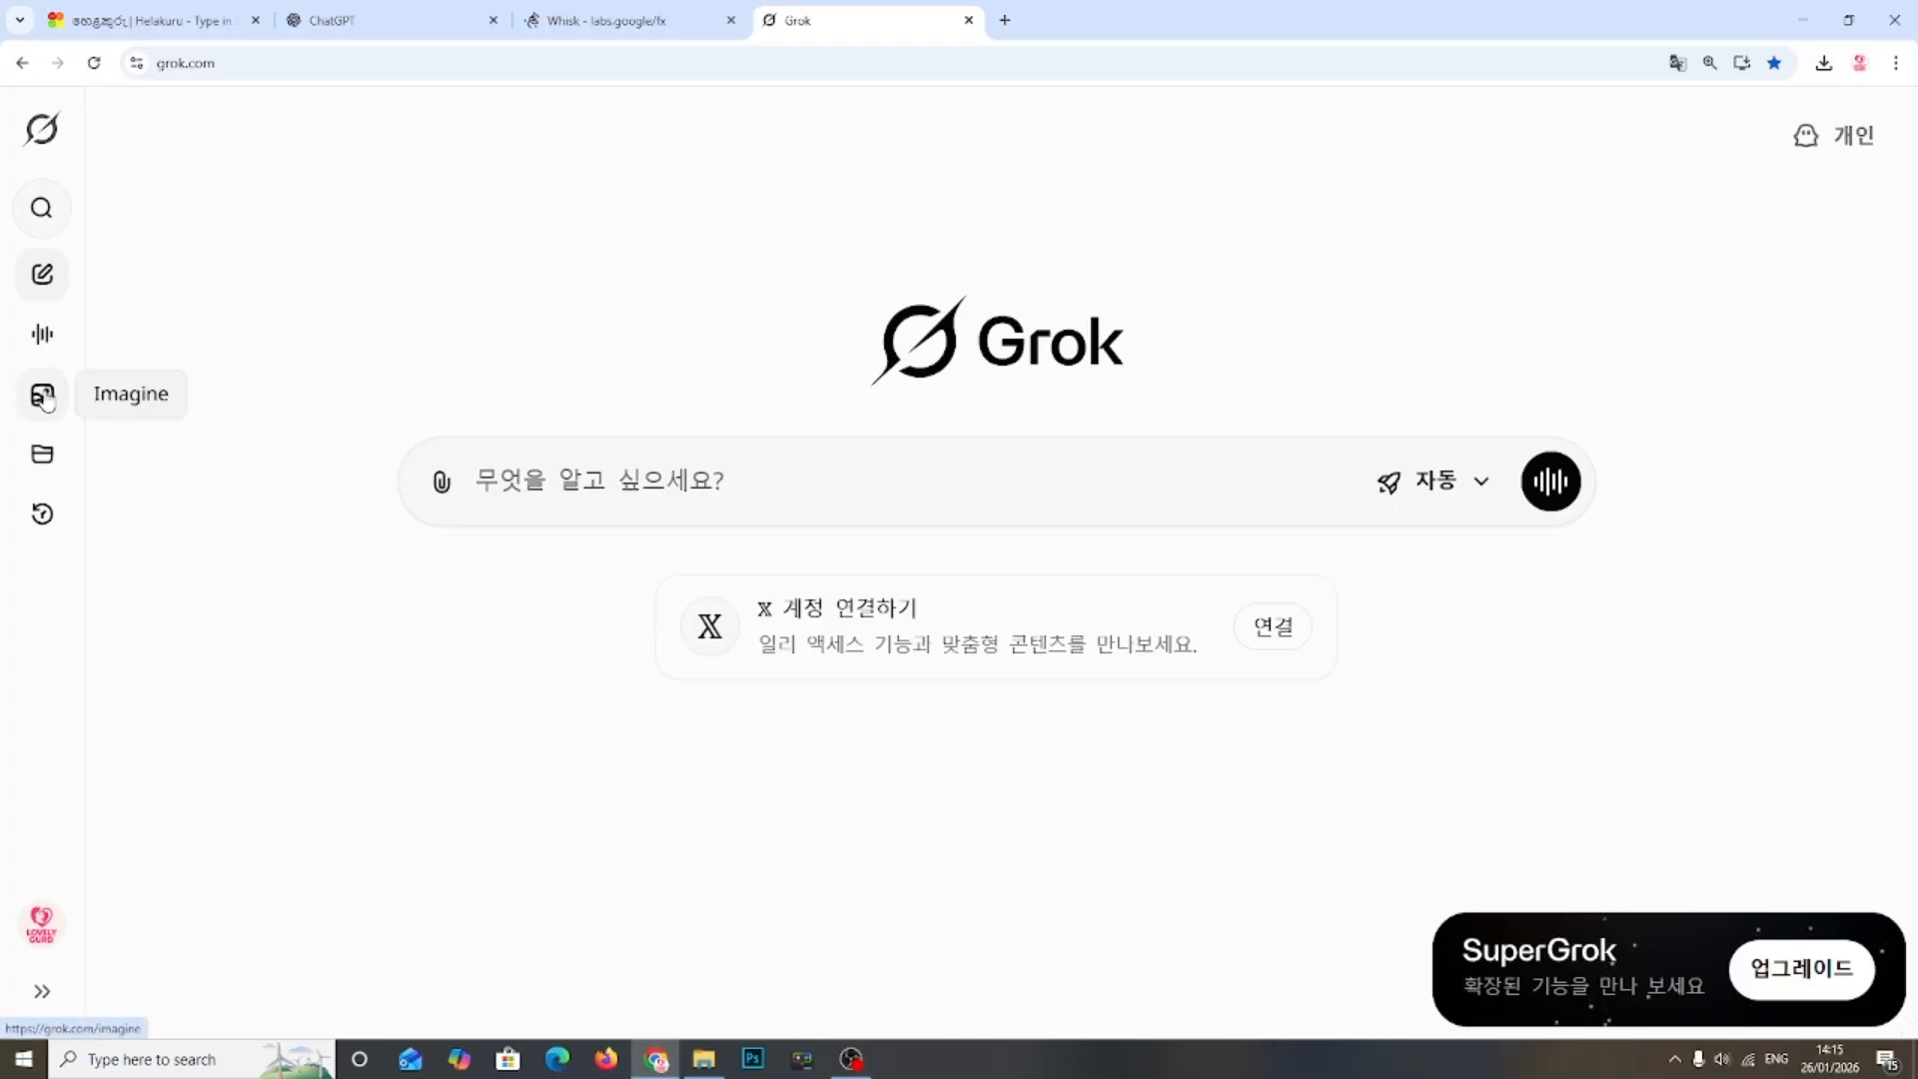
pyautogui.click(46, 402)
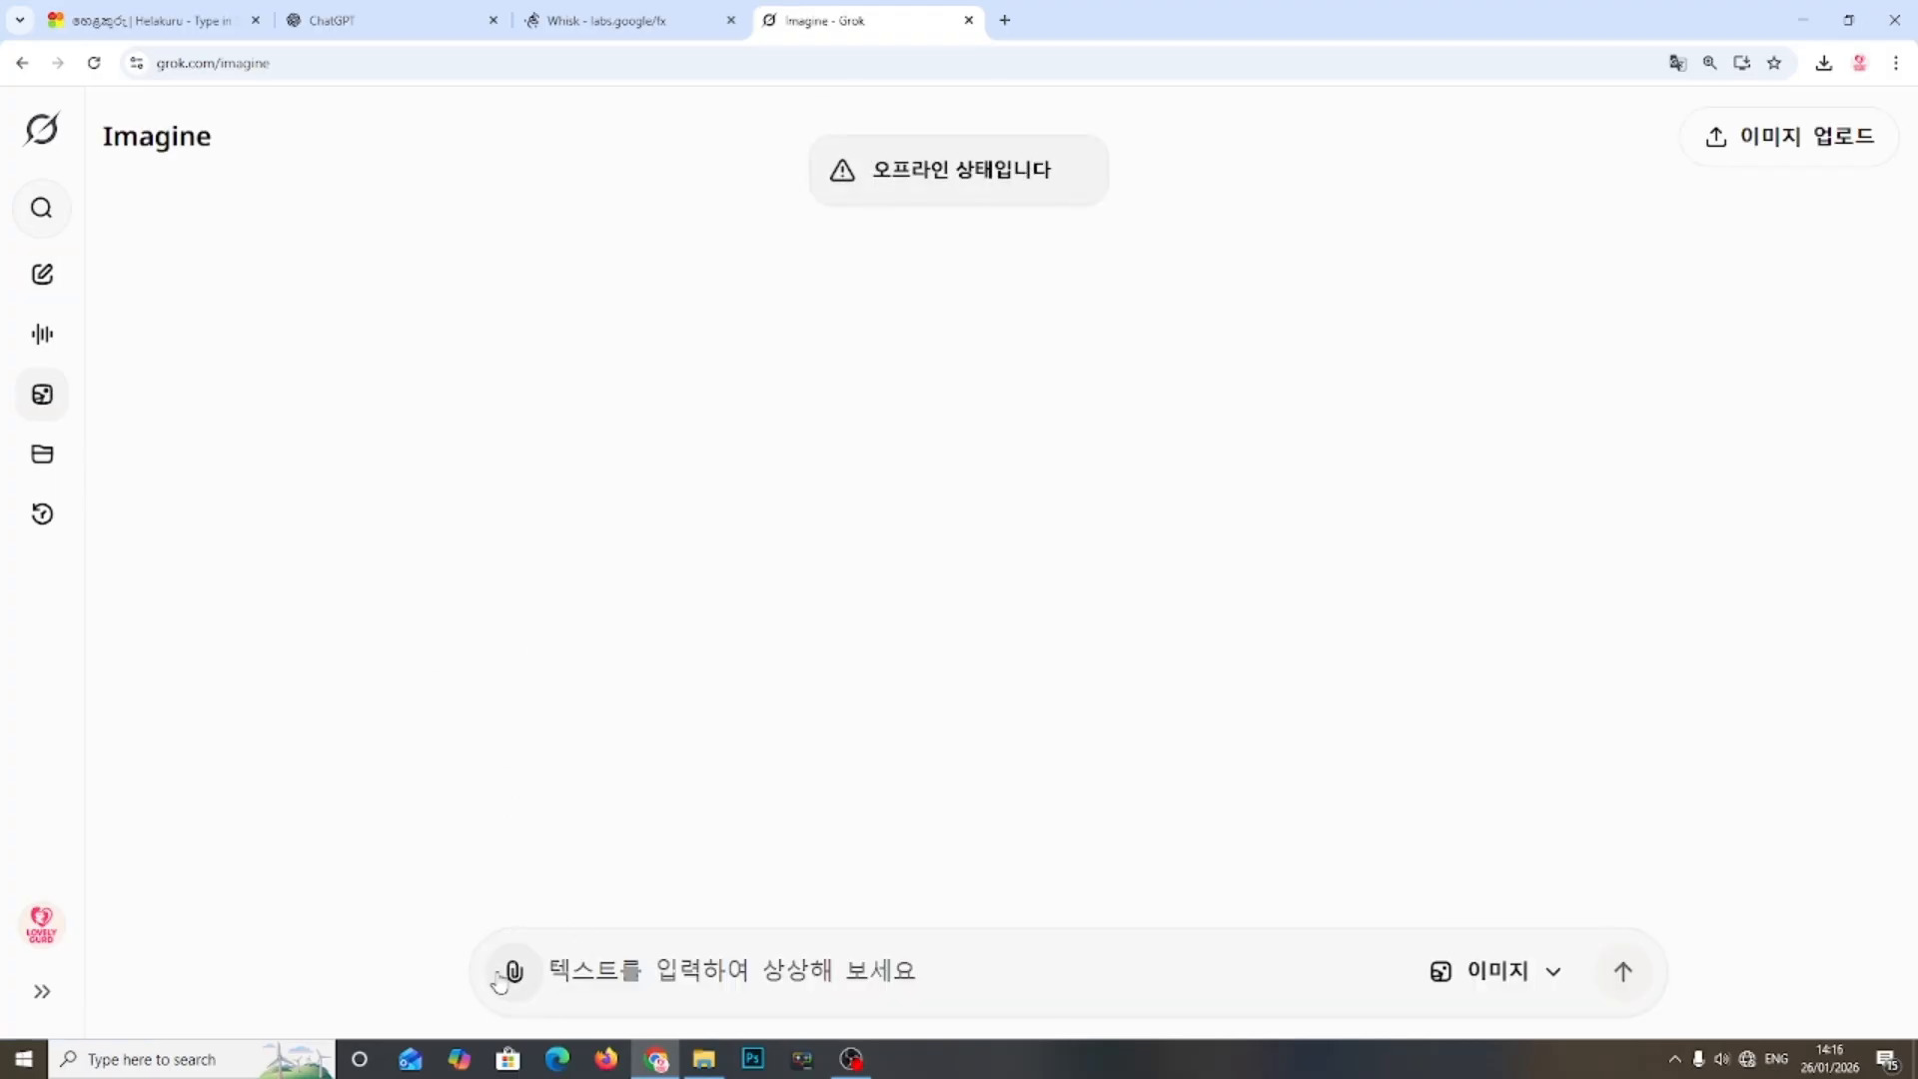
# Step: Copy the Scene 1 Rainy Forest prompt from the ChatGPT story conversation and paste it into Grok Imagine's prompt
pyautogui.hotkey('ctrl', 'shift', 'Tab')
pyautogui.hotkey('ctrl', 'shift', 'Tab')
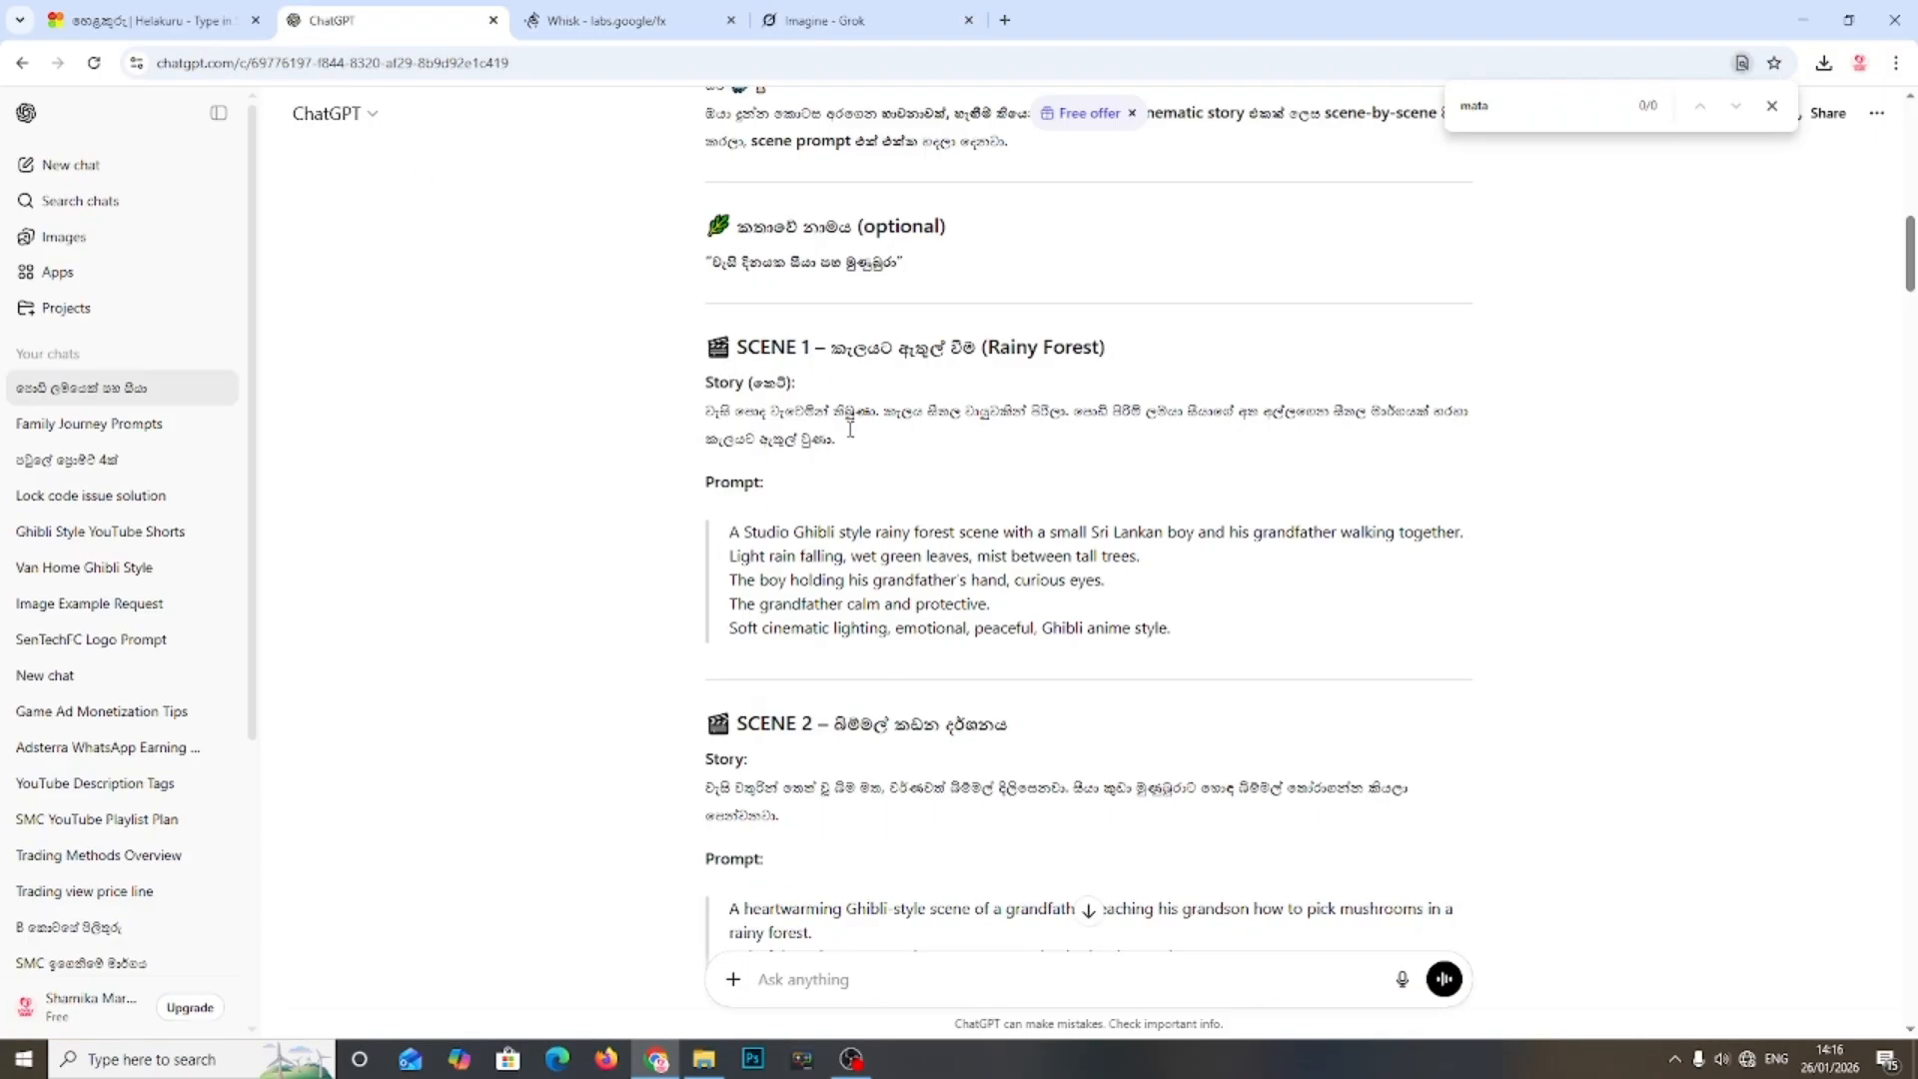
pyautogui.moveTo(730, 532); pyautogui.dragTo(1229, 631)
pyautogui.hotkey('ctrl', 'c')
pyautogui.hotkey('ctrl', 'Tab')
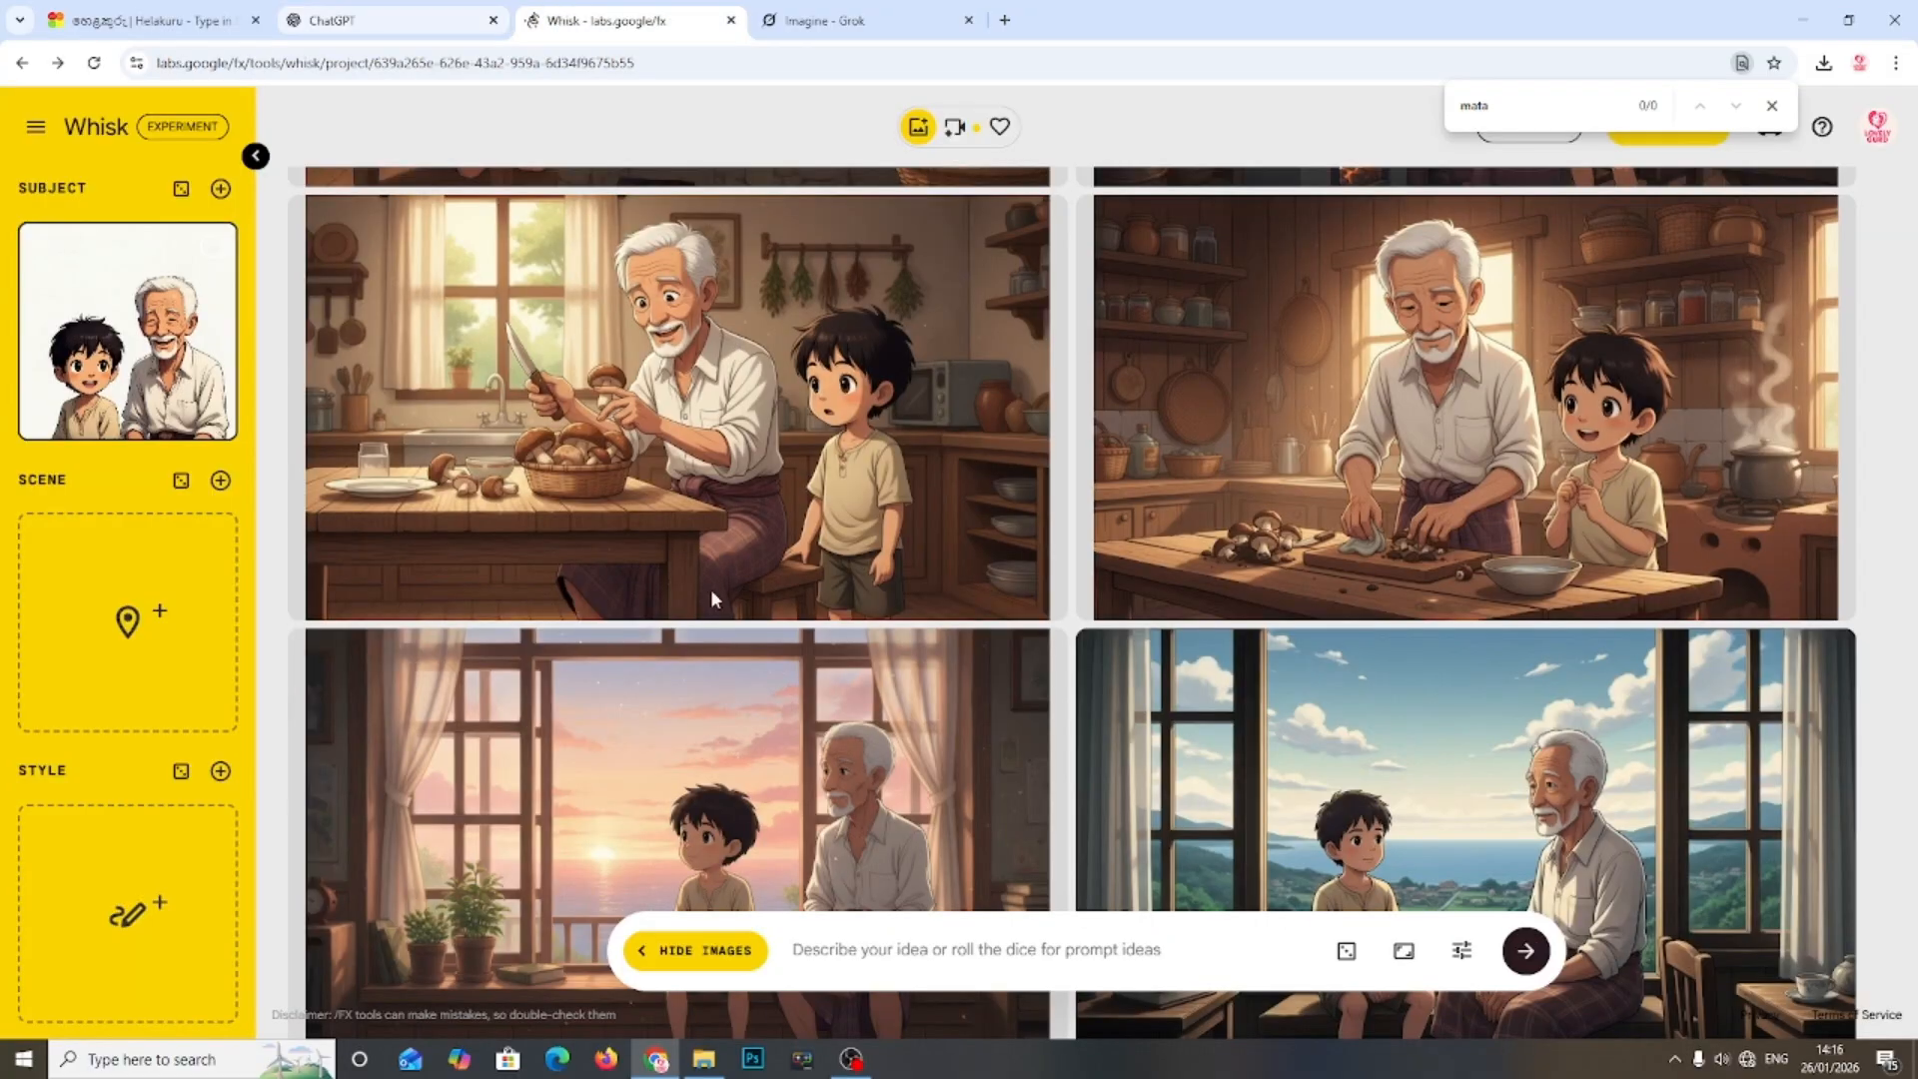
pyautogui.hotkey('ctrl', 'Tab')
pyautogui.click(655, 969)
pyautogui.hotkey('ctrl', 'v')
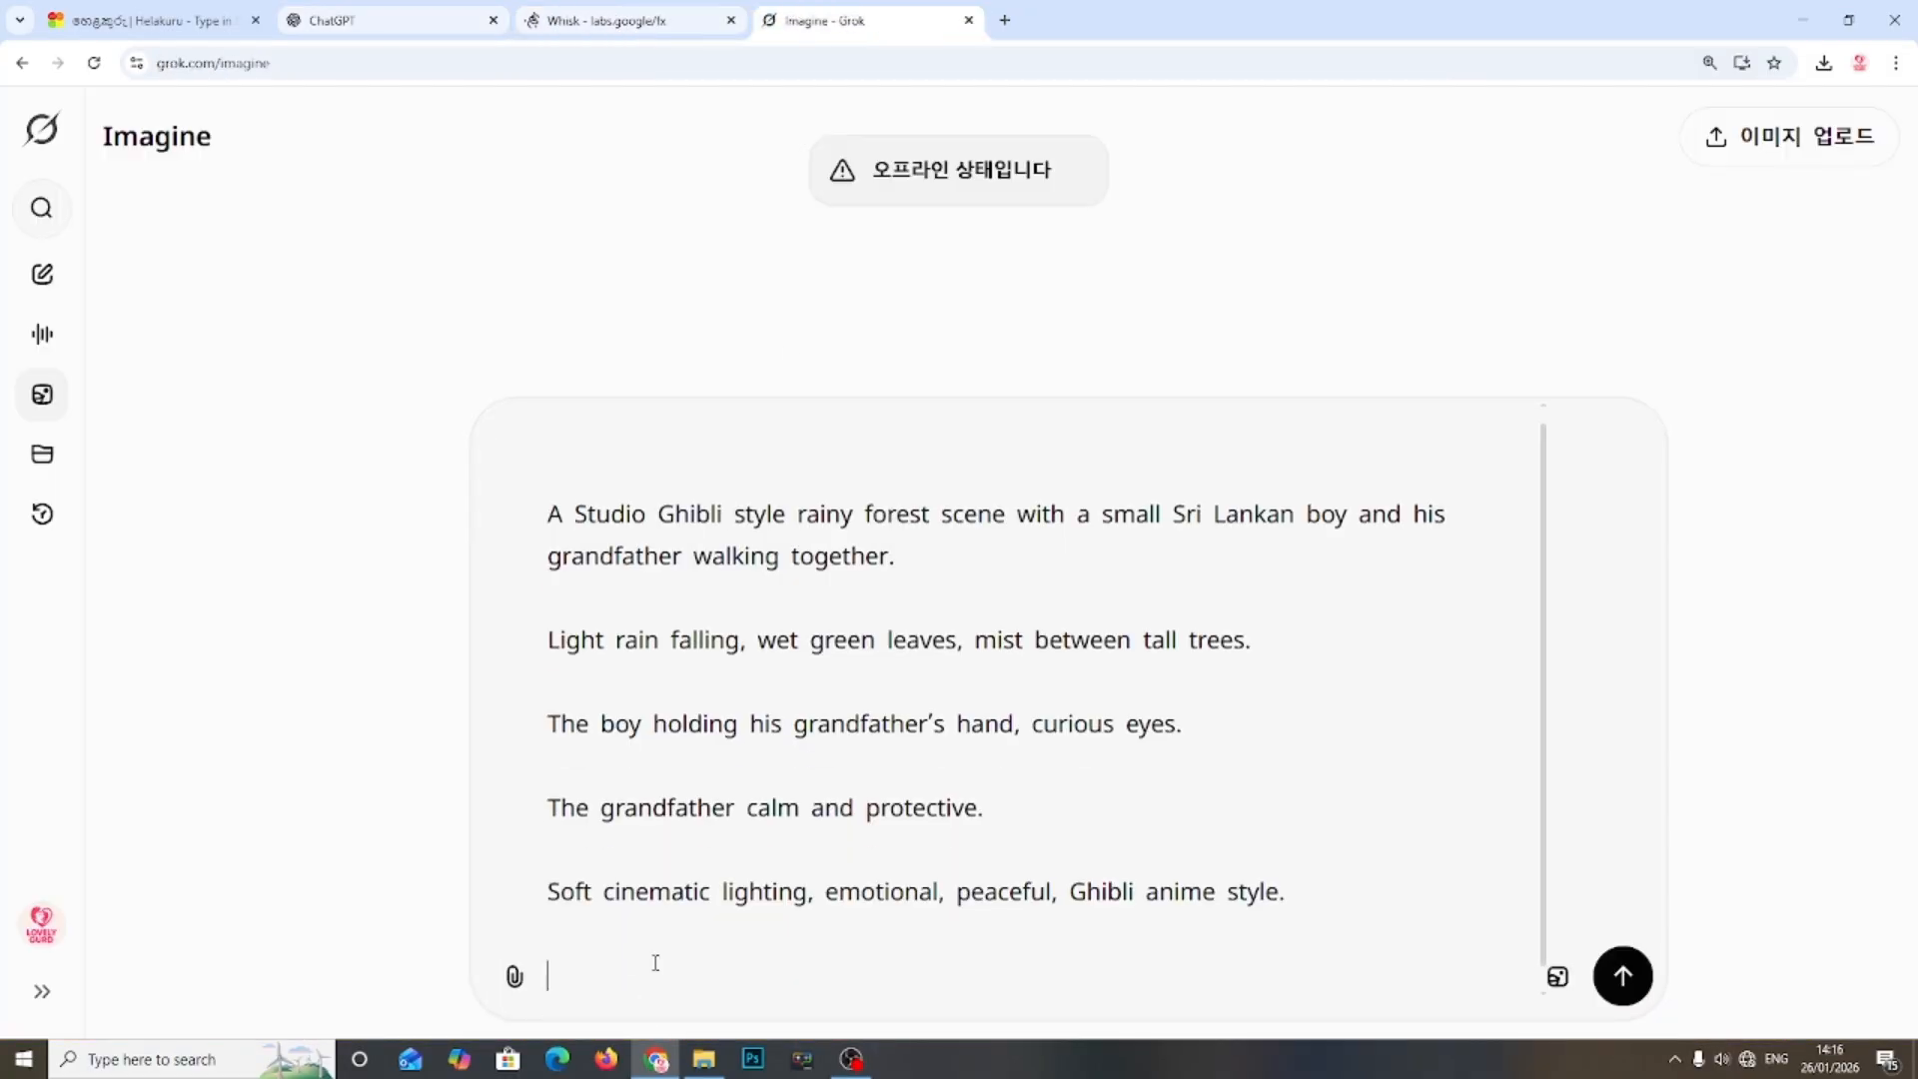
# Step: Attach the saved image of the boy and grandfather walking through the rainy forest from Downloads to the prompt
pyautogui.click(514, 976)
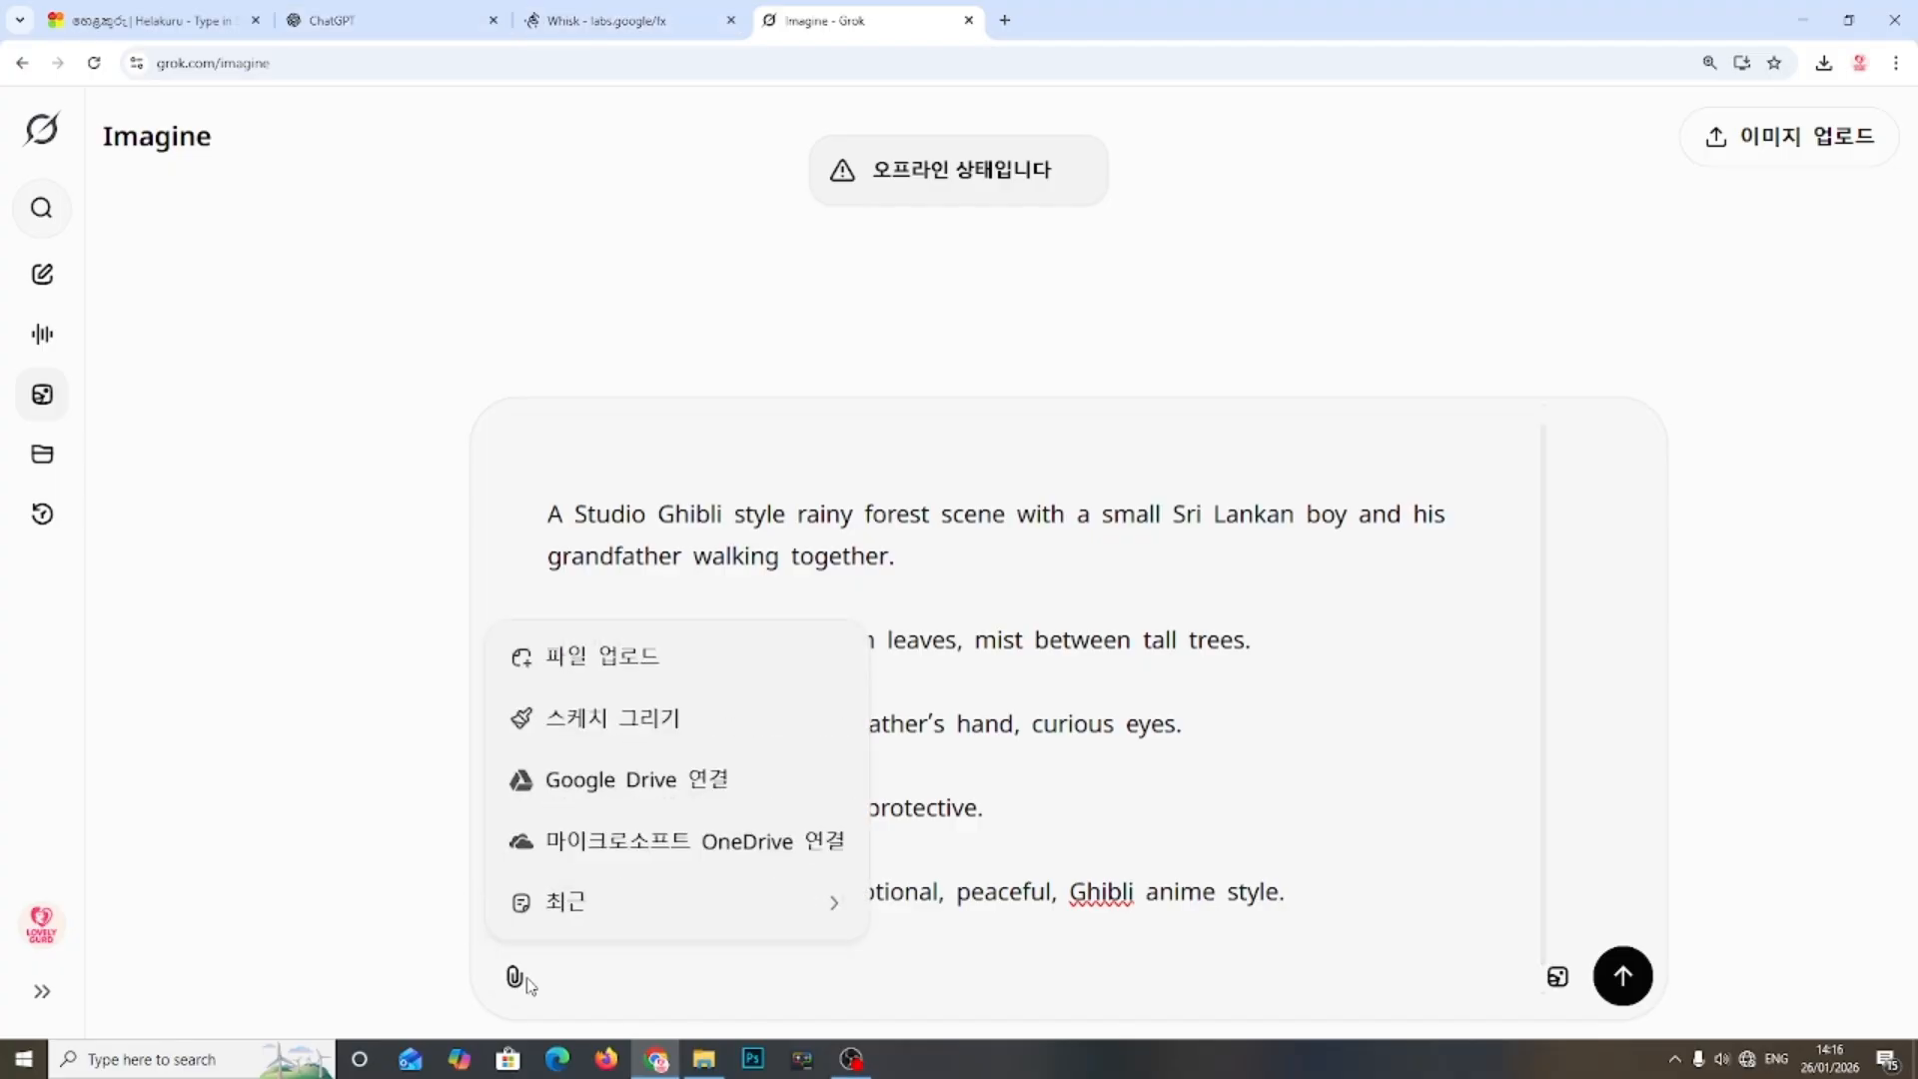
pyautogui.click(617, 667)
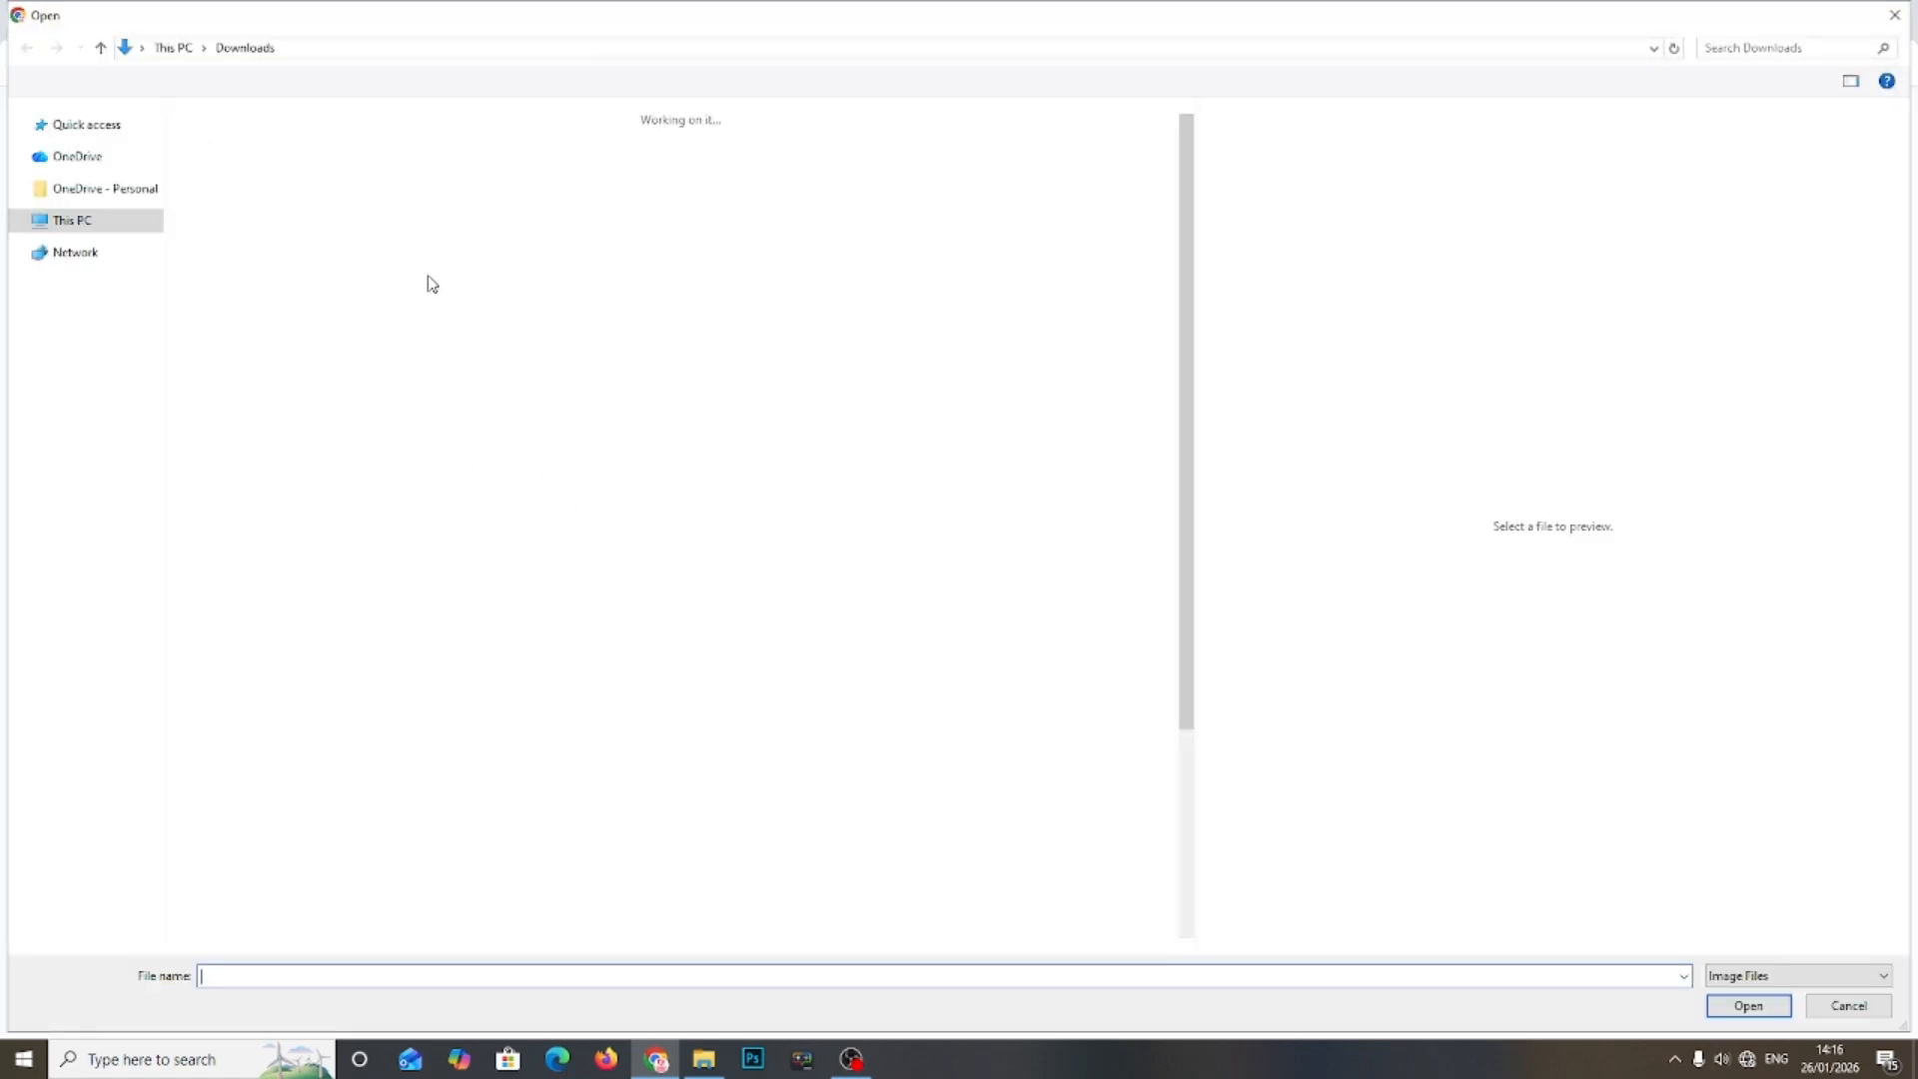
pyautogui.scroll(-15, 759, 536)
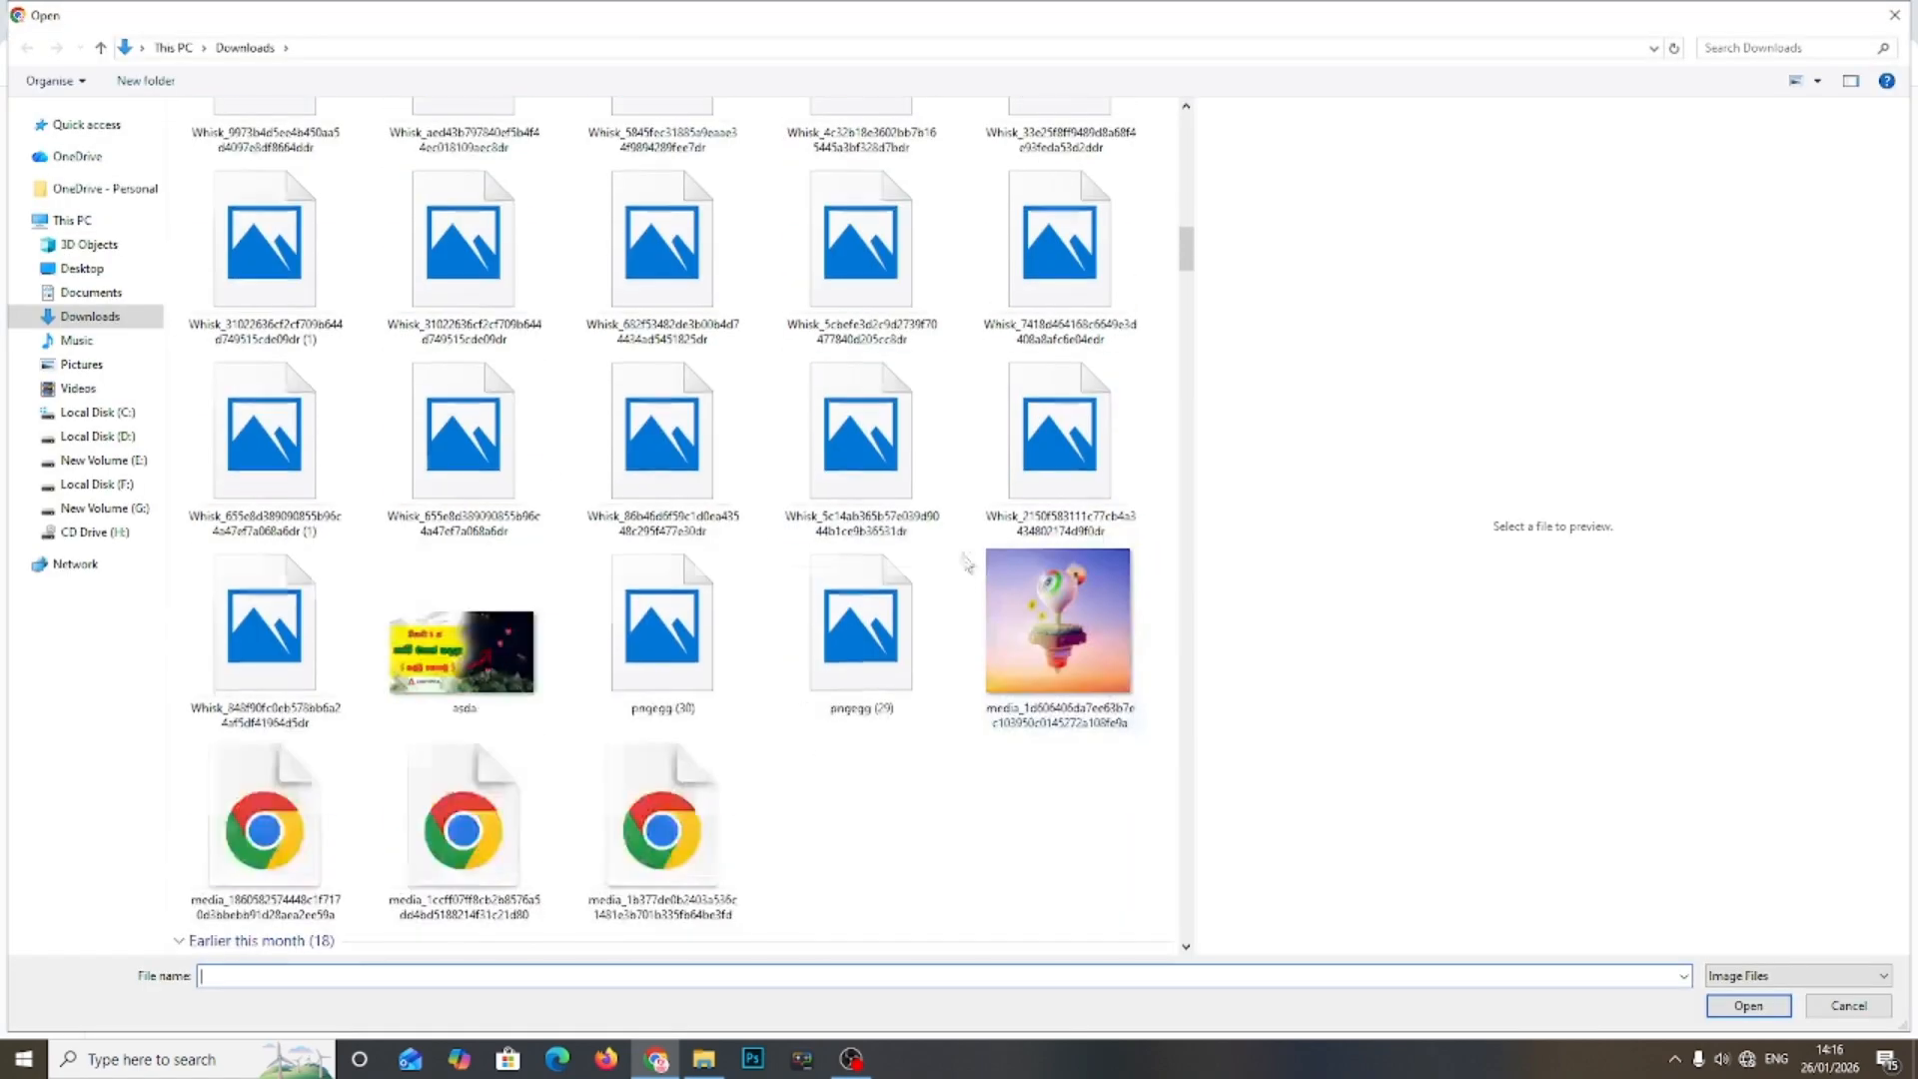
pyautogui.scroll(10, 899, 540)
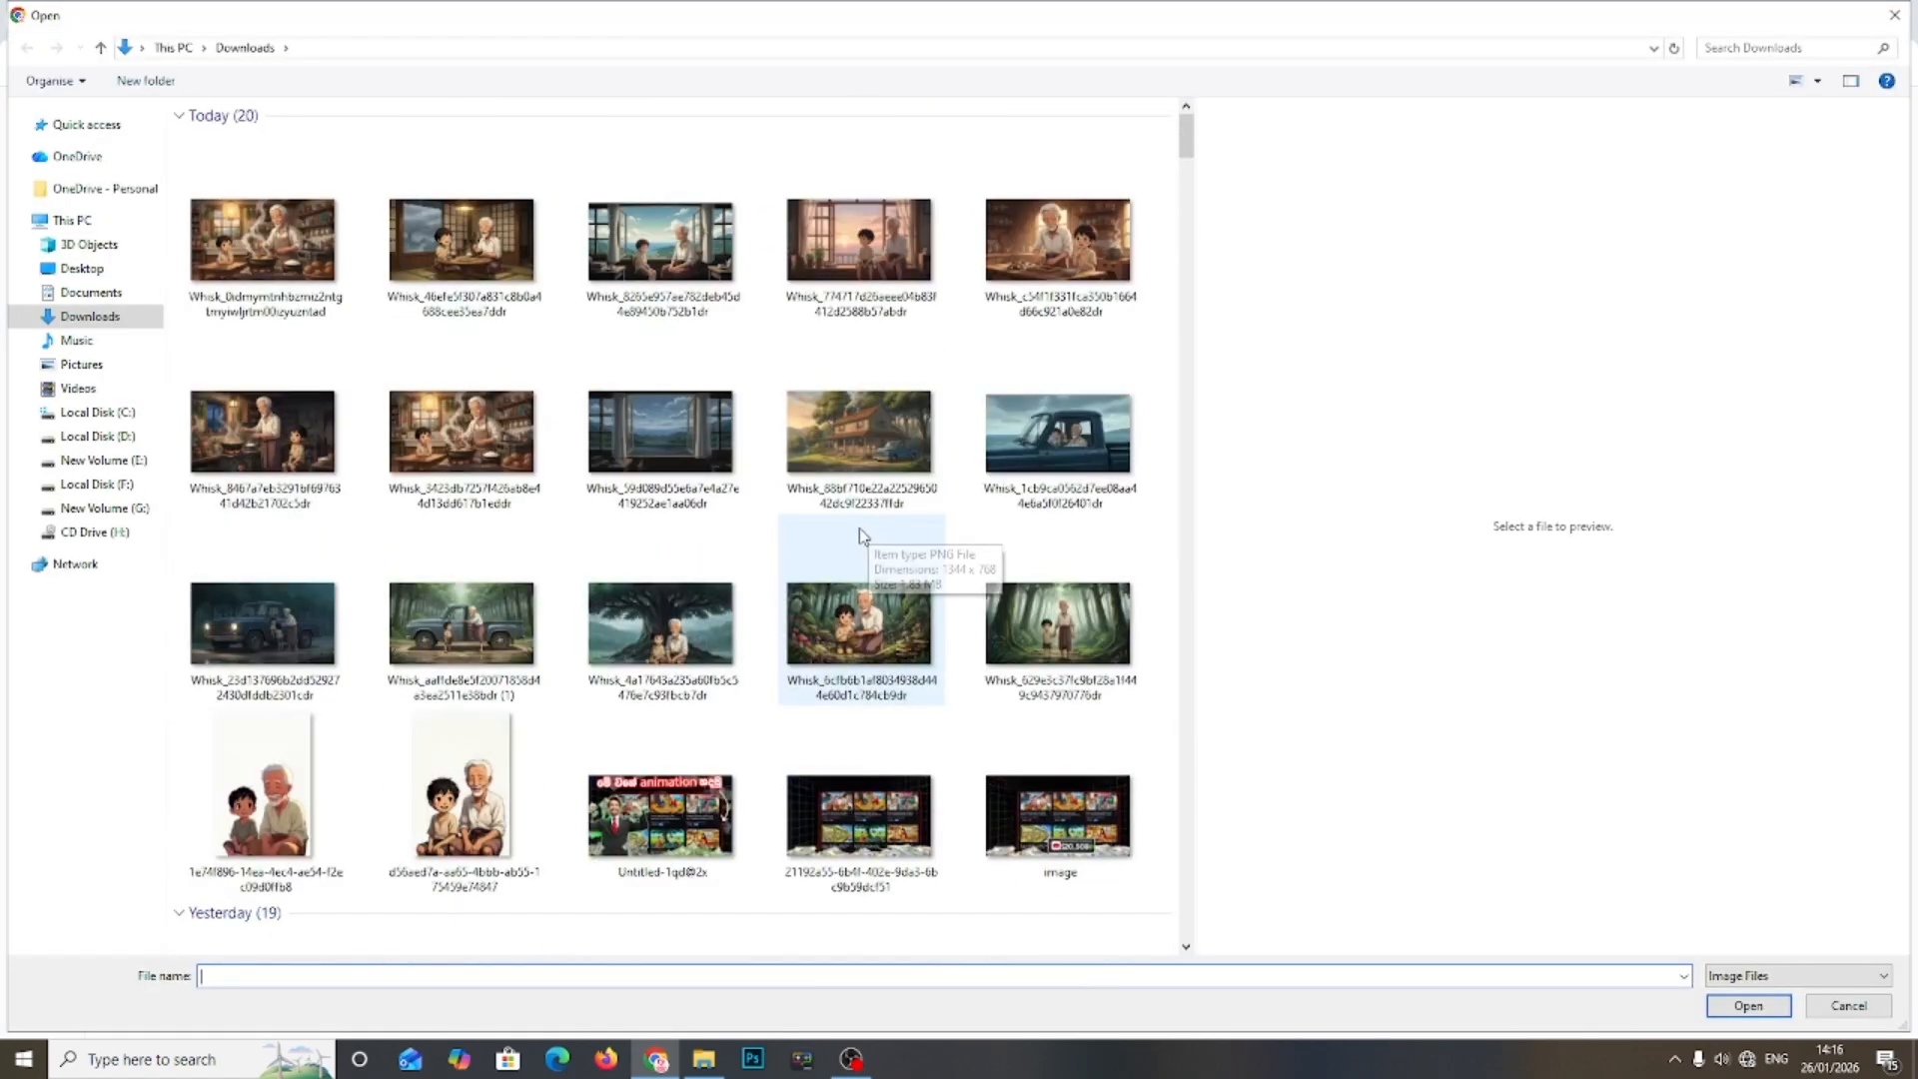
pyautogui.doubleClick(1027, 671)
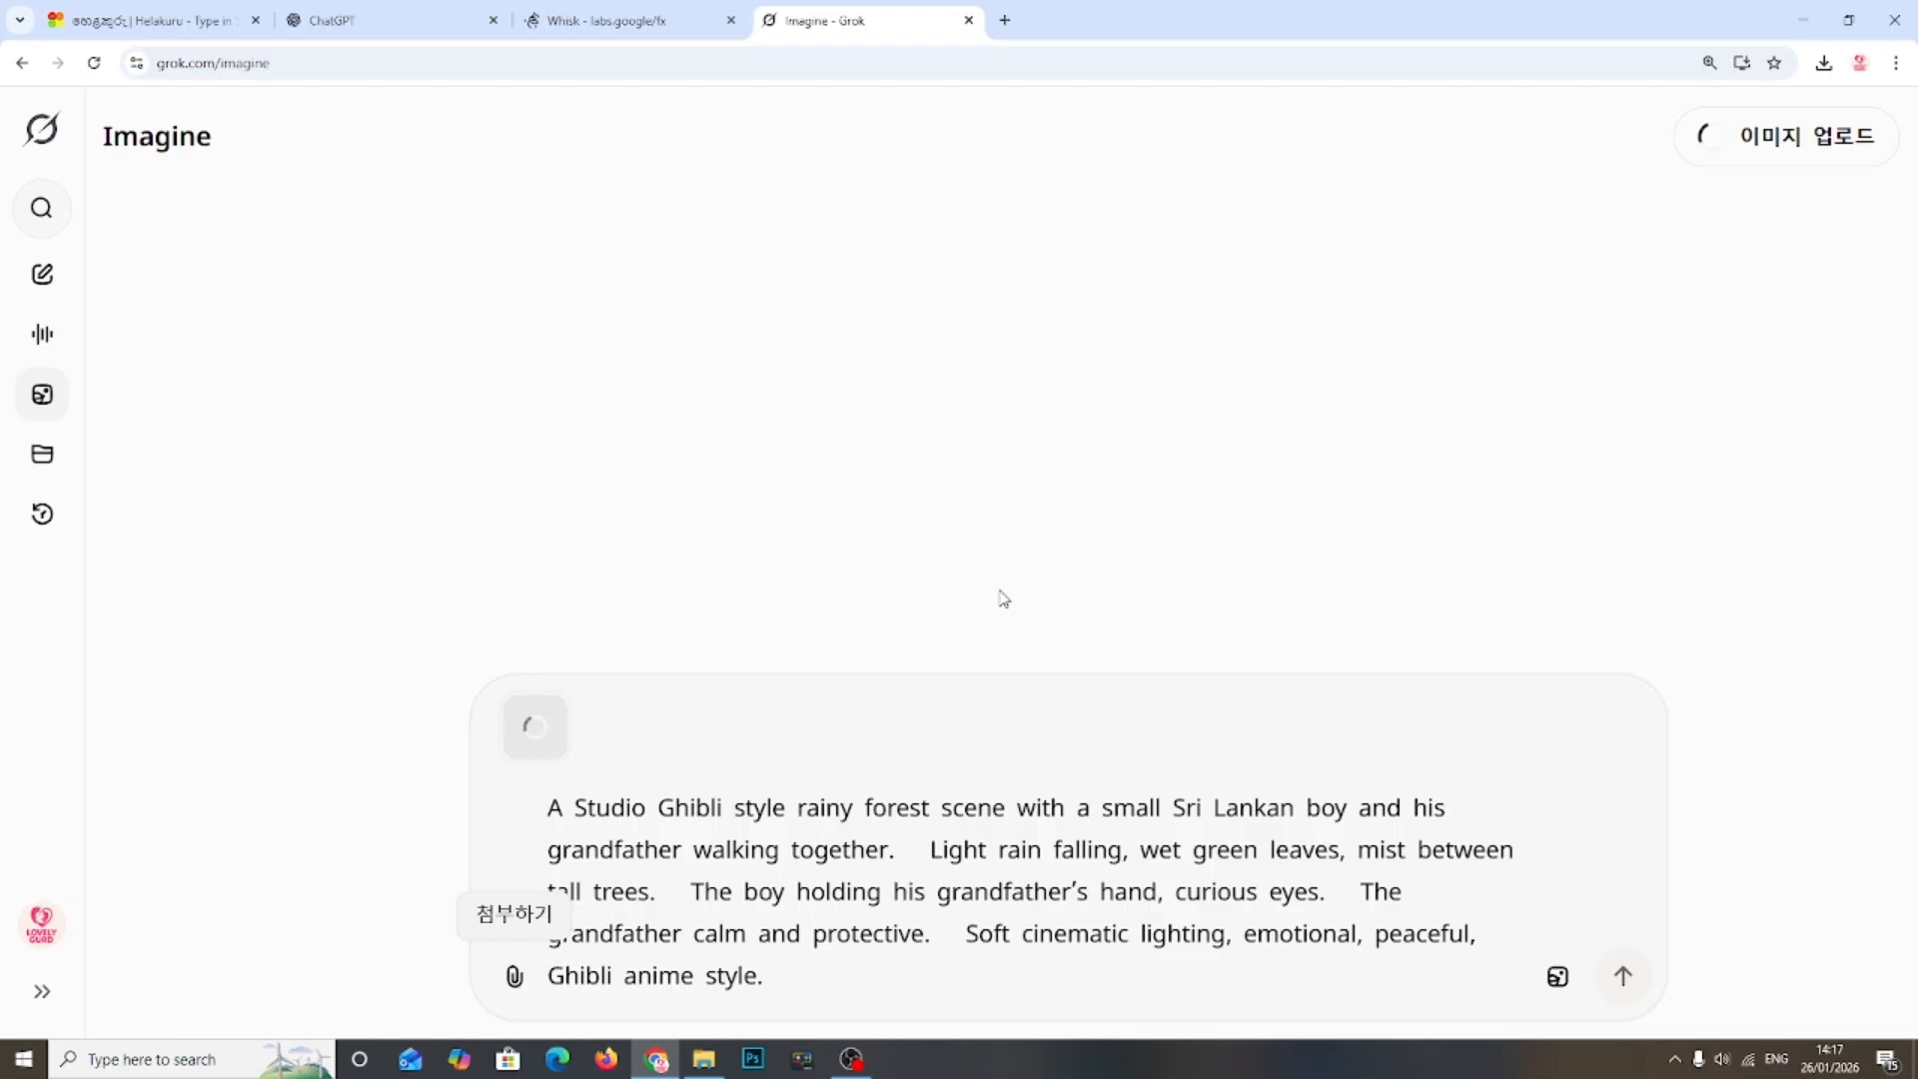
# Step: Close the Whisk page and look over the Scene 1 story and prompt in the ChatGPT conversation
pyautogui.click(661, 18)
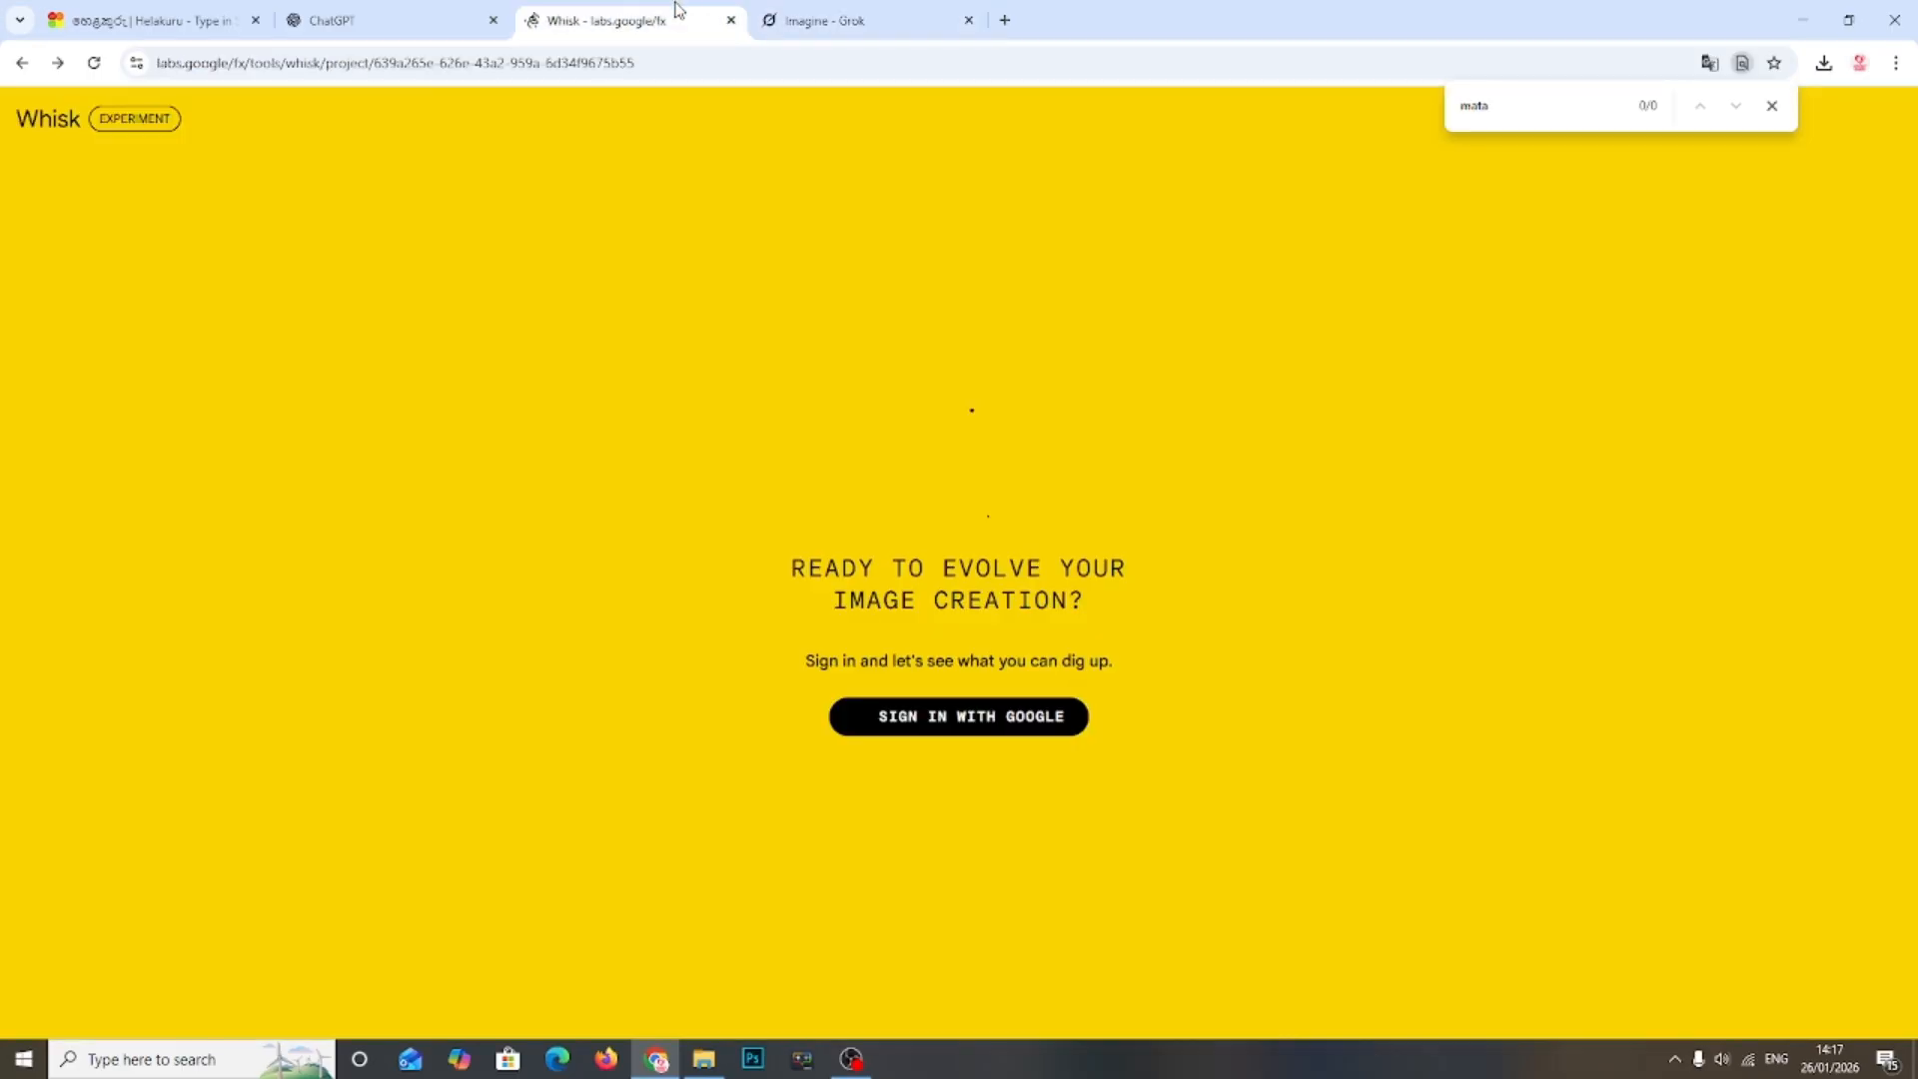
pyautogui.click(730, 20)
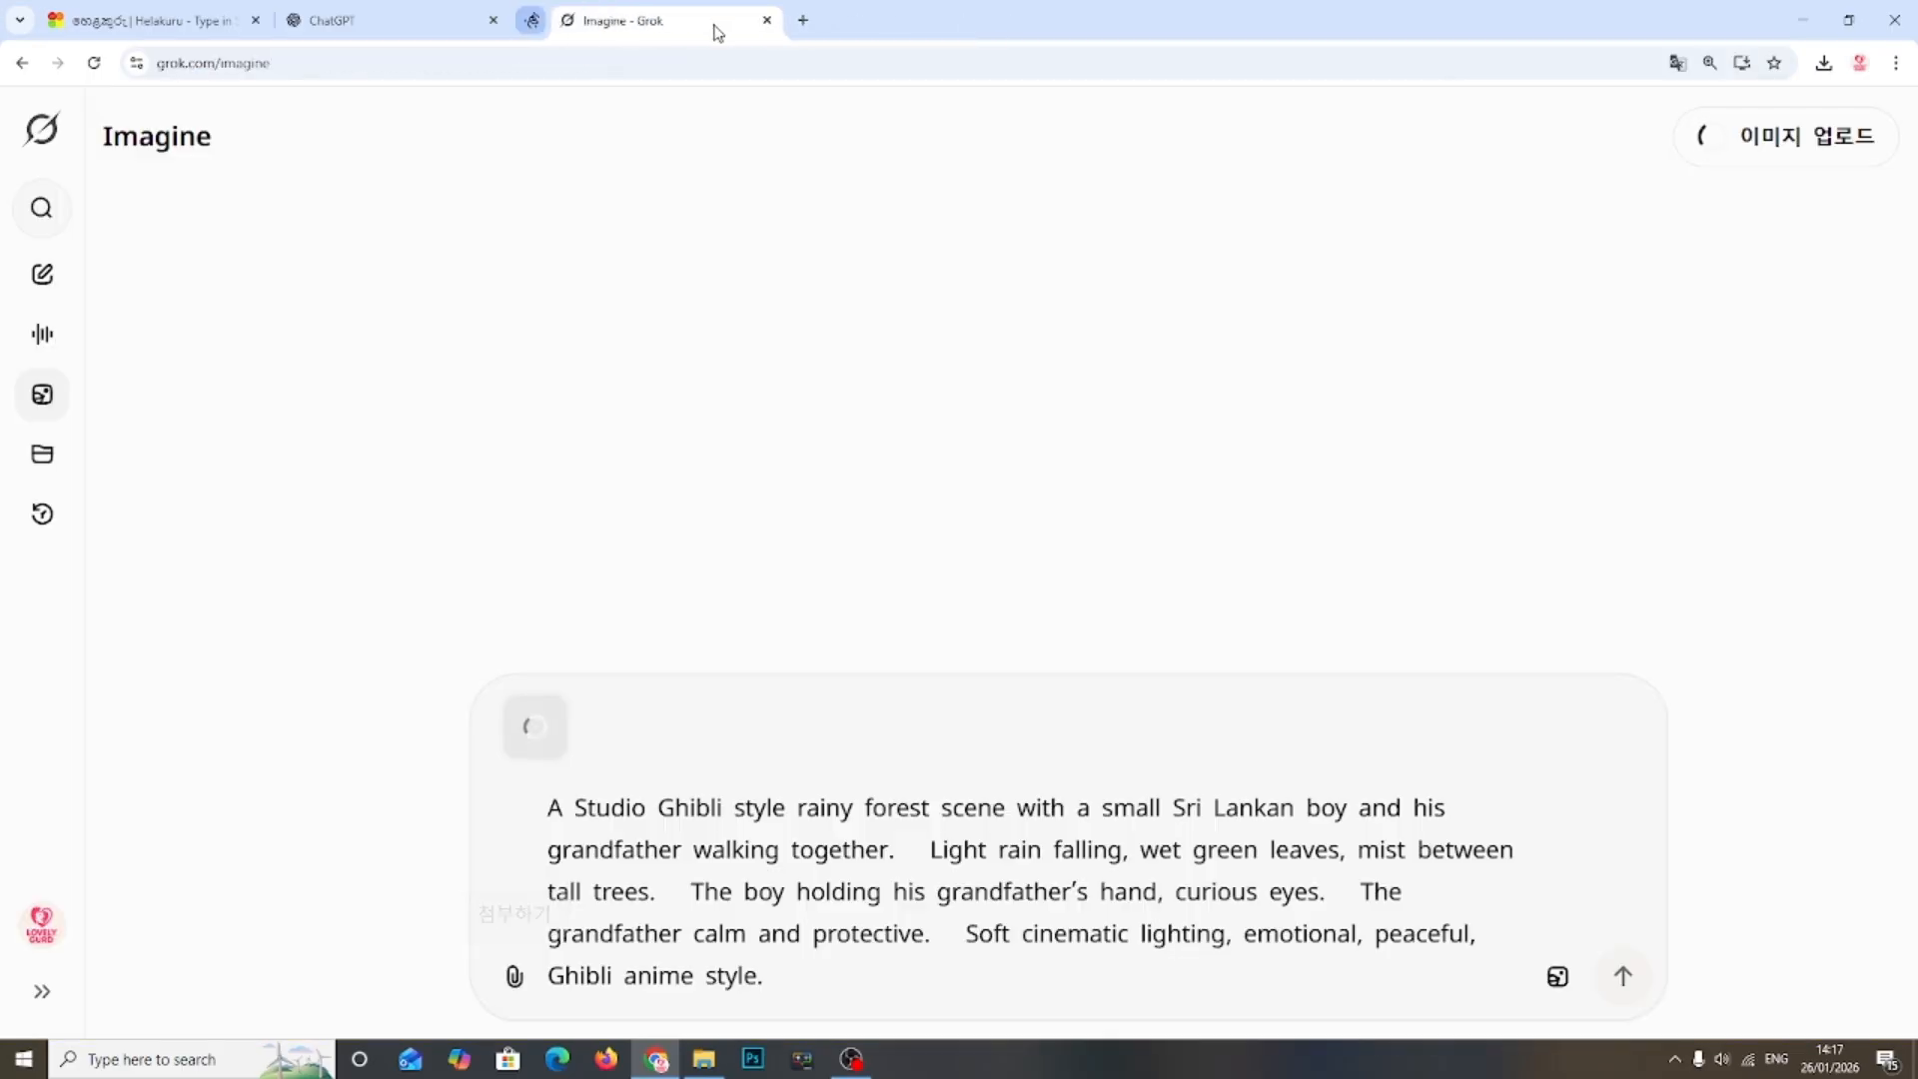
pyautogui.click(404, 10)
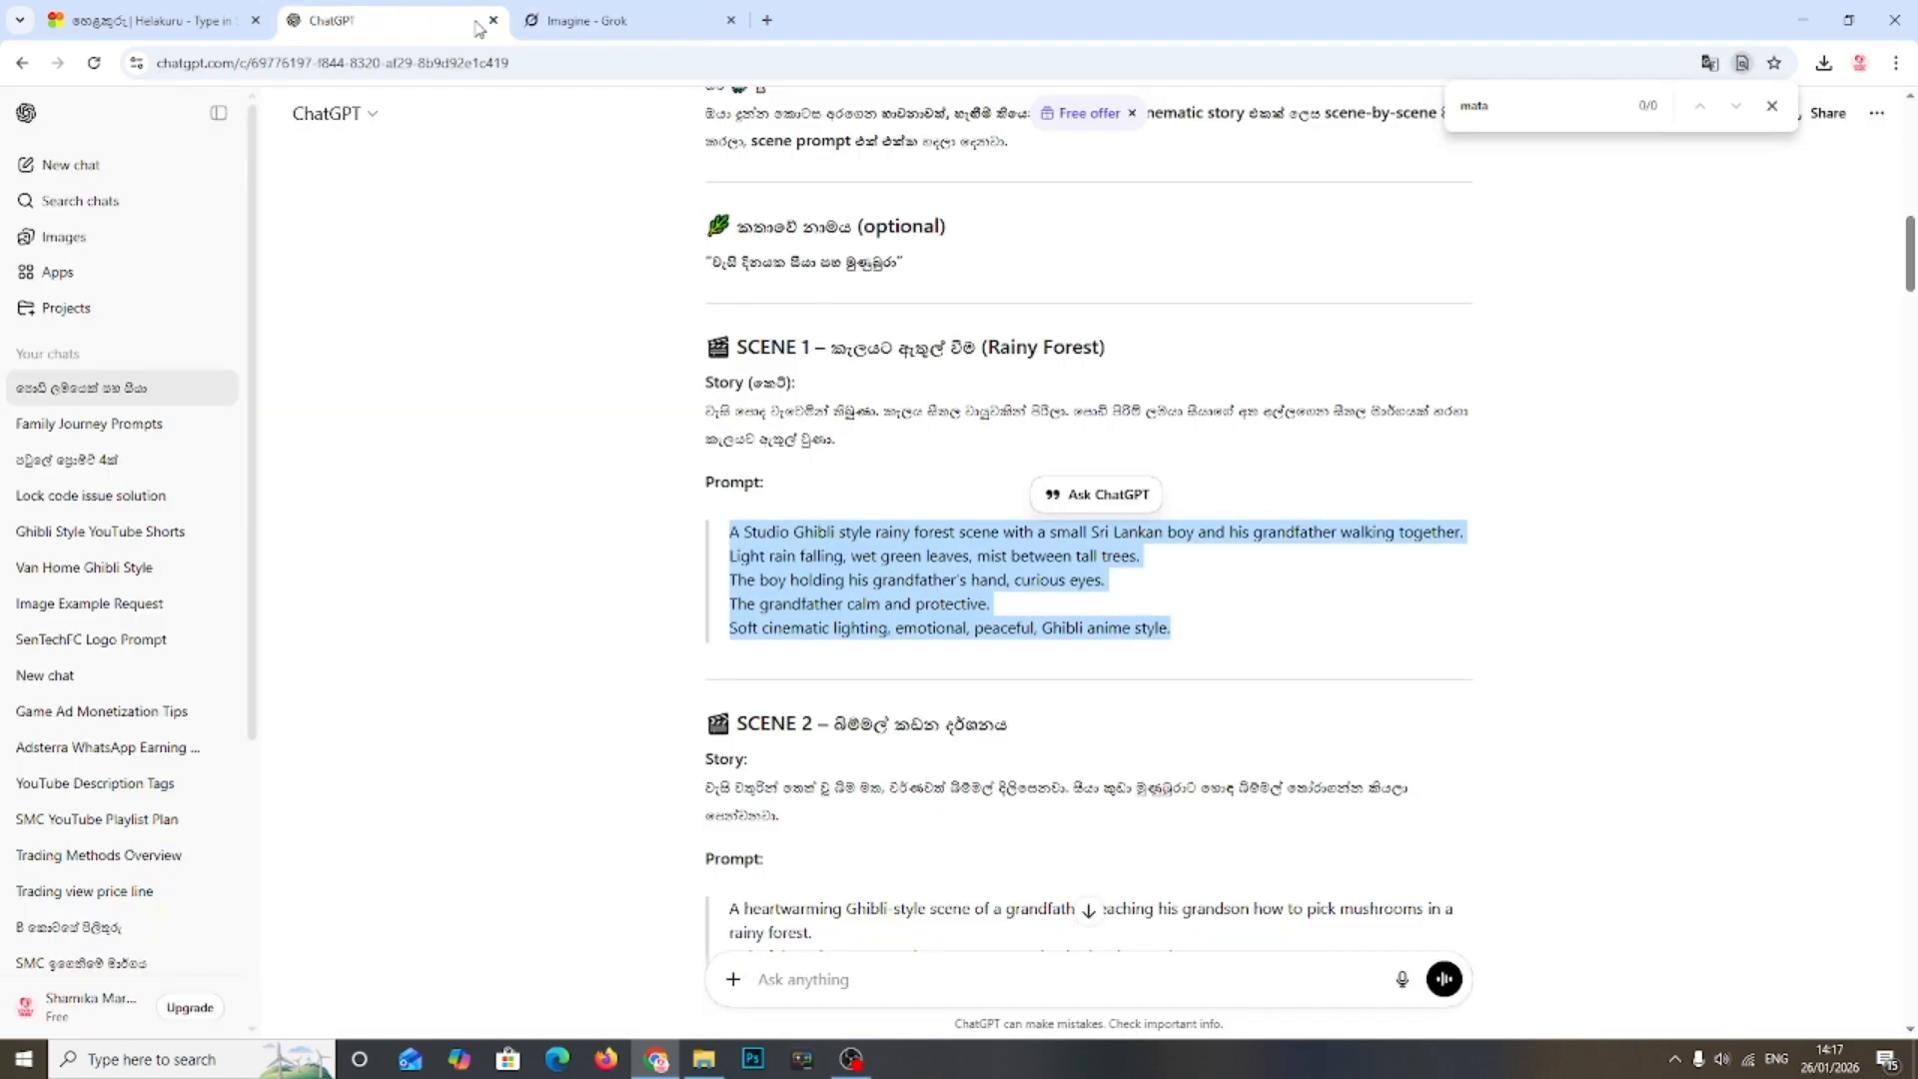
pyautogui.scroll(-1, 1298, 624)
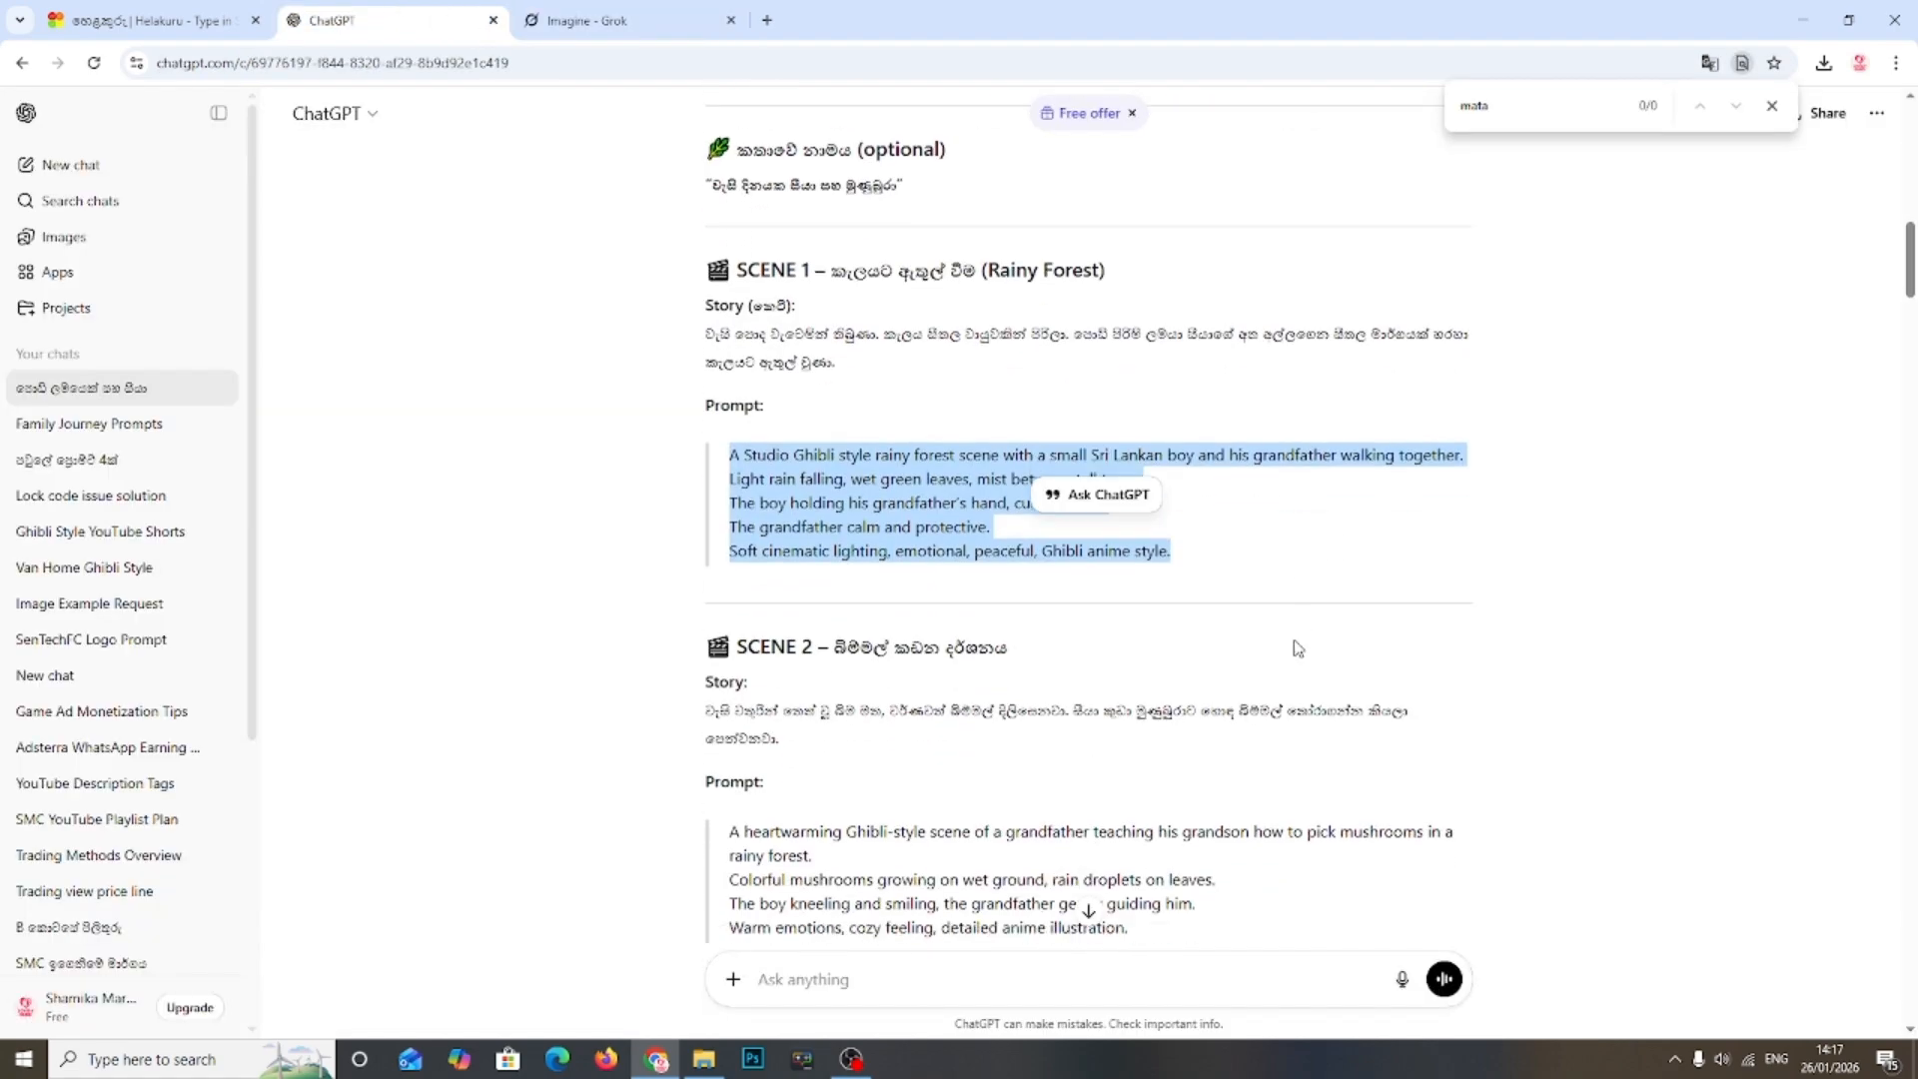
pyautogui.scroll(4, 1276, 619)
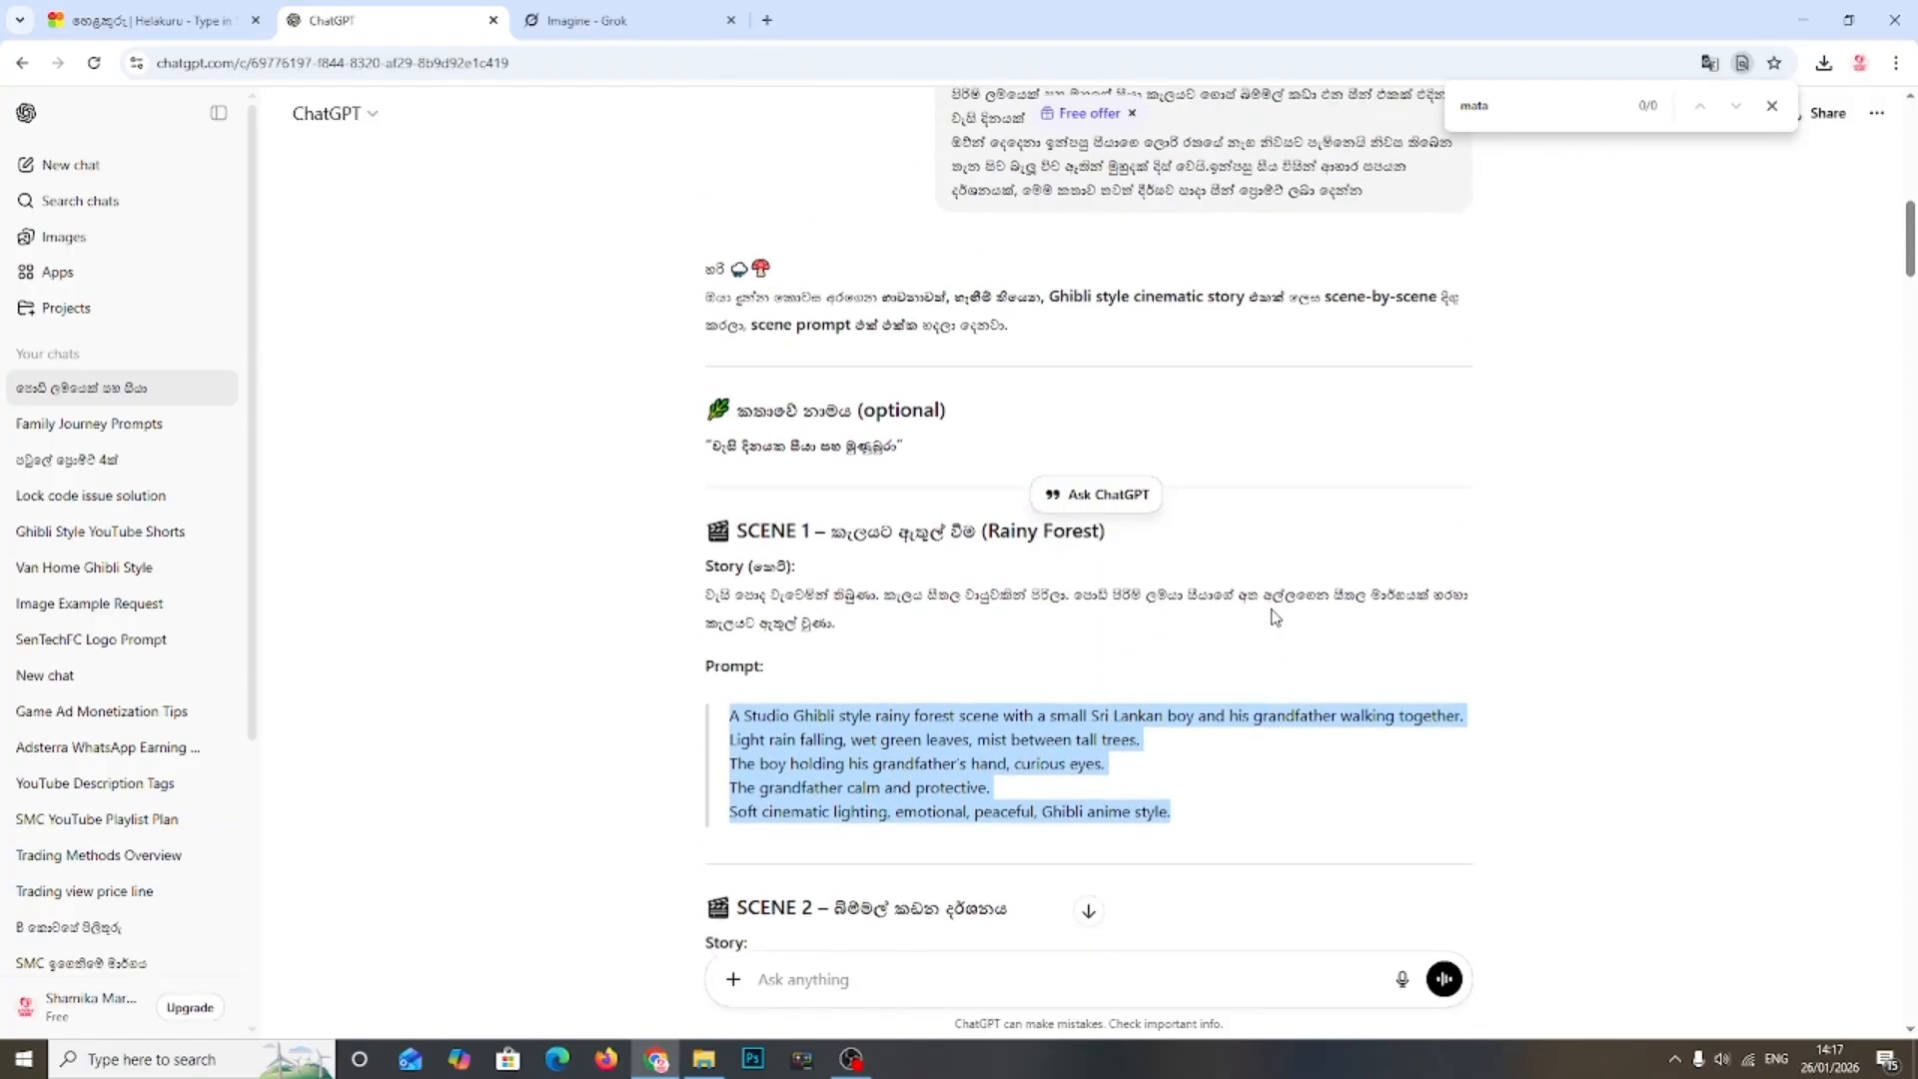
pyautogui.click(850, 1058)
pyautogui.click(661, 1060)
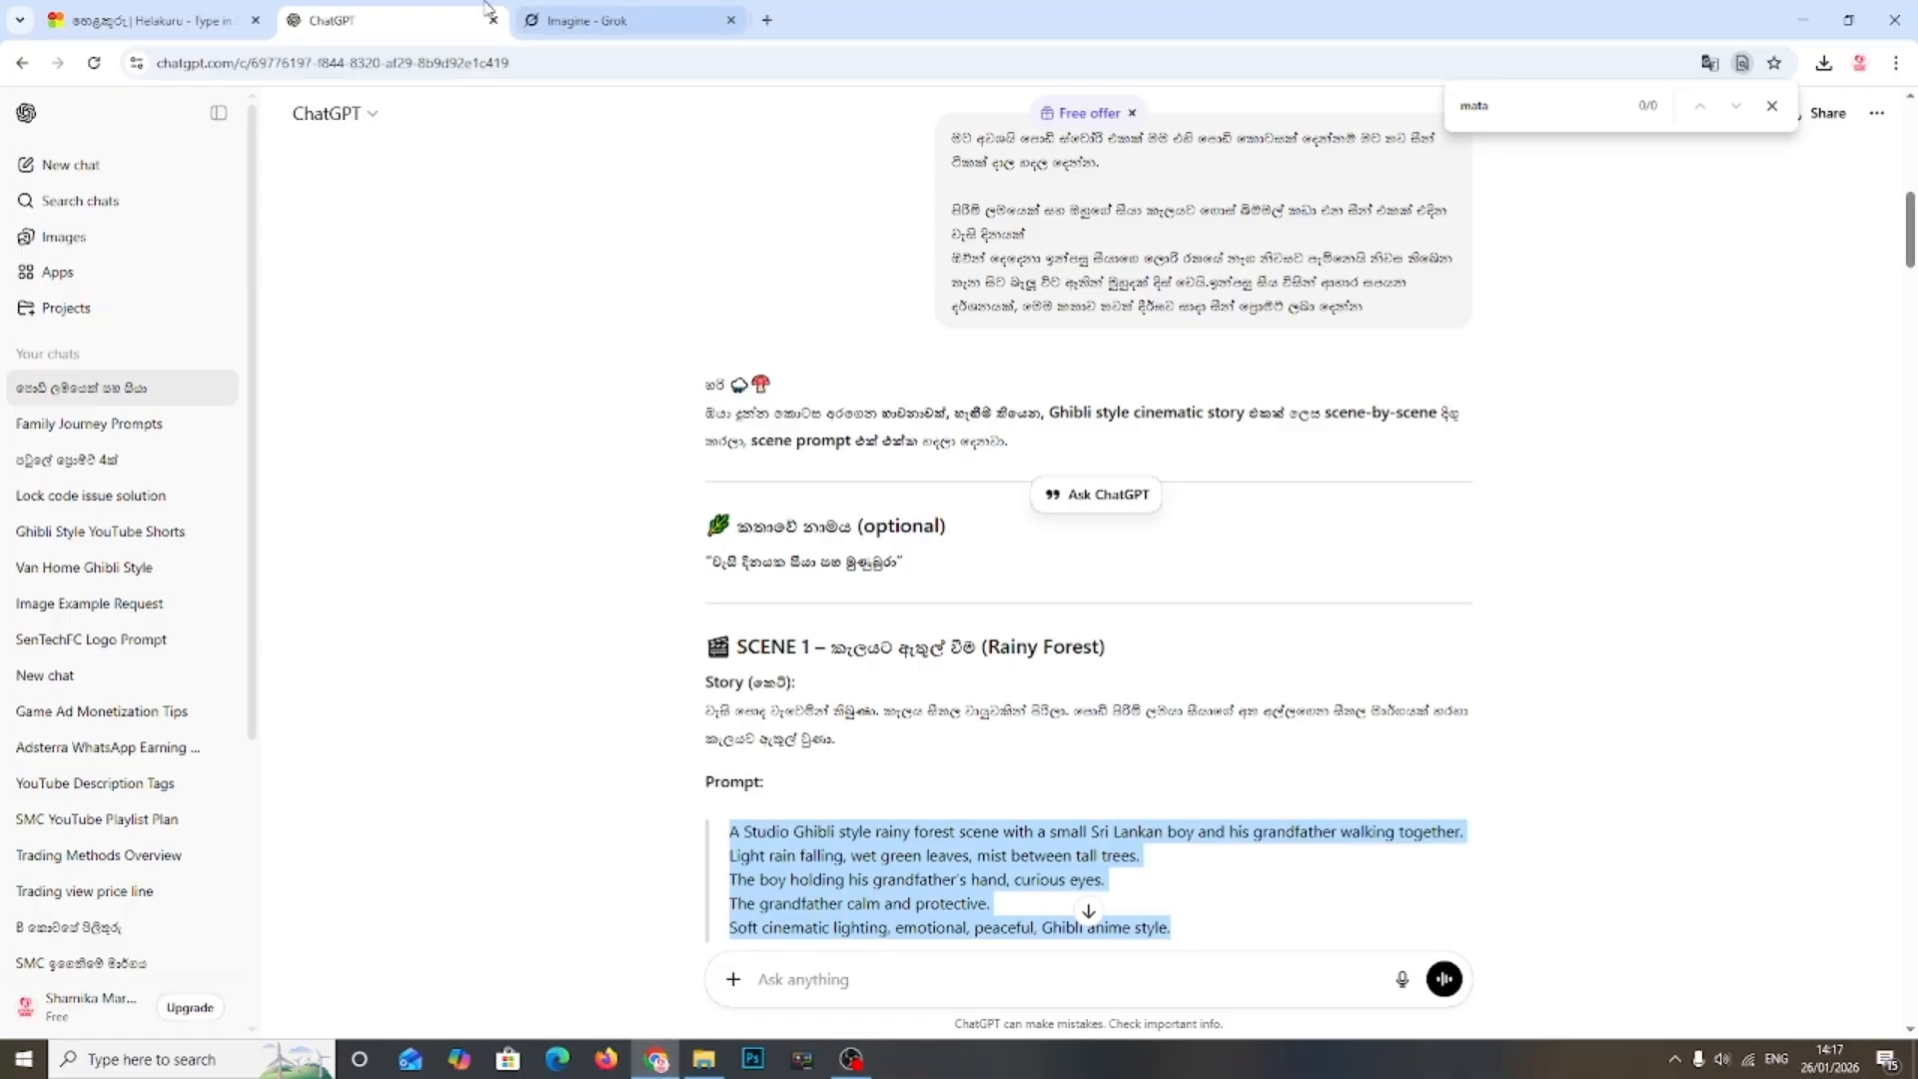
# Step: Return to Grok Imagine and start the video of the uploaded forest walk image
pyautogui.click(572, 9)
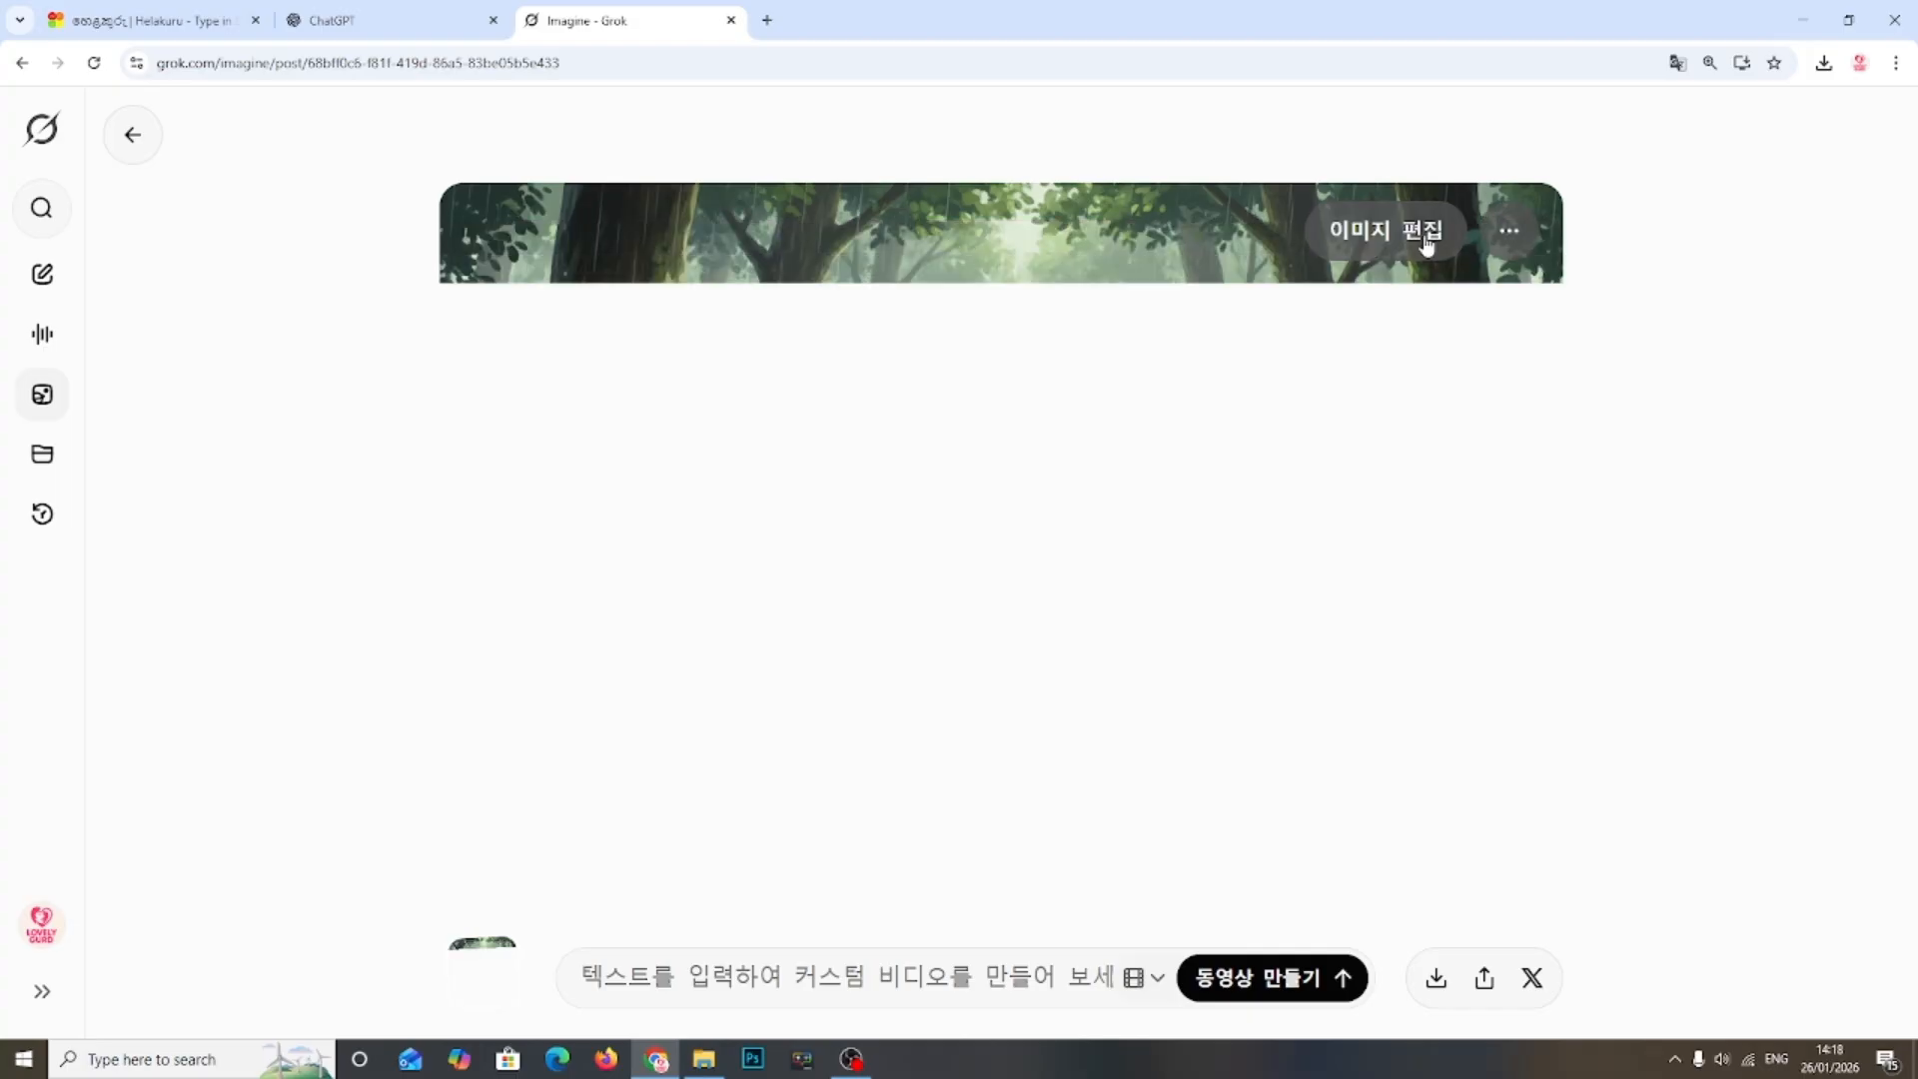
pyautogui.click(1391, 243)
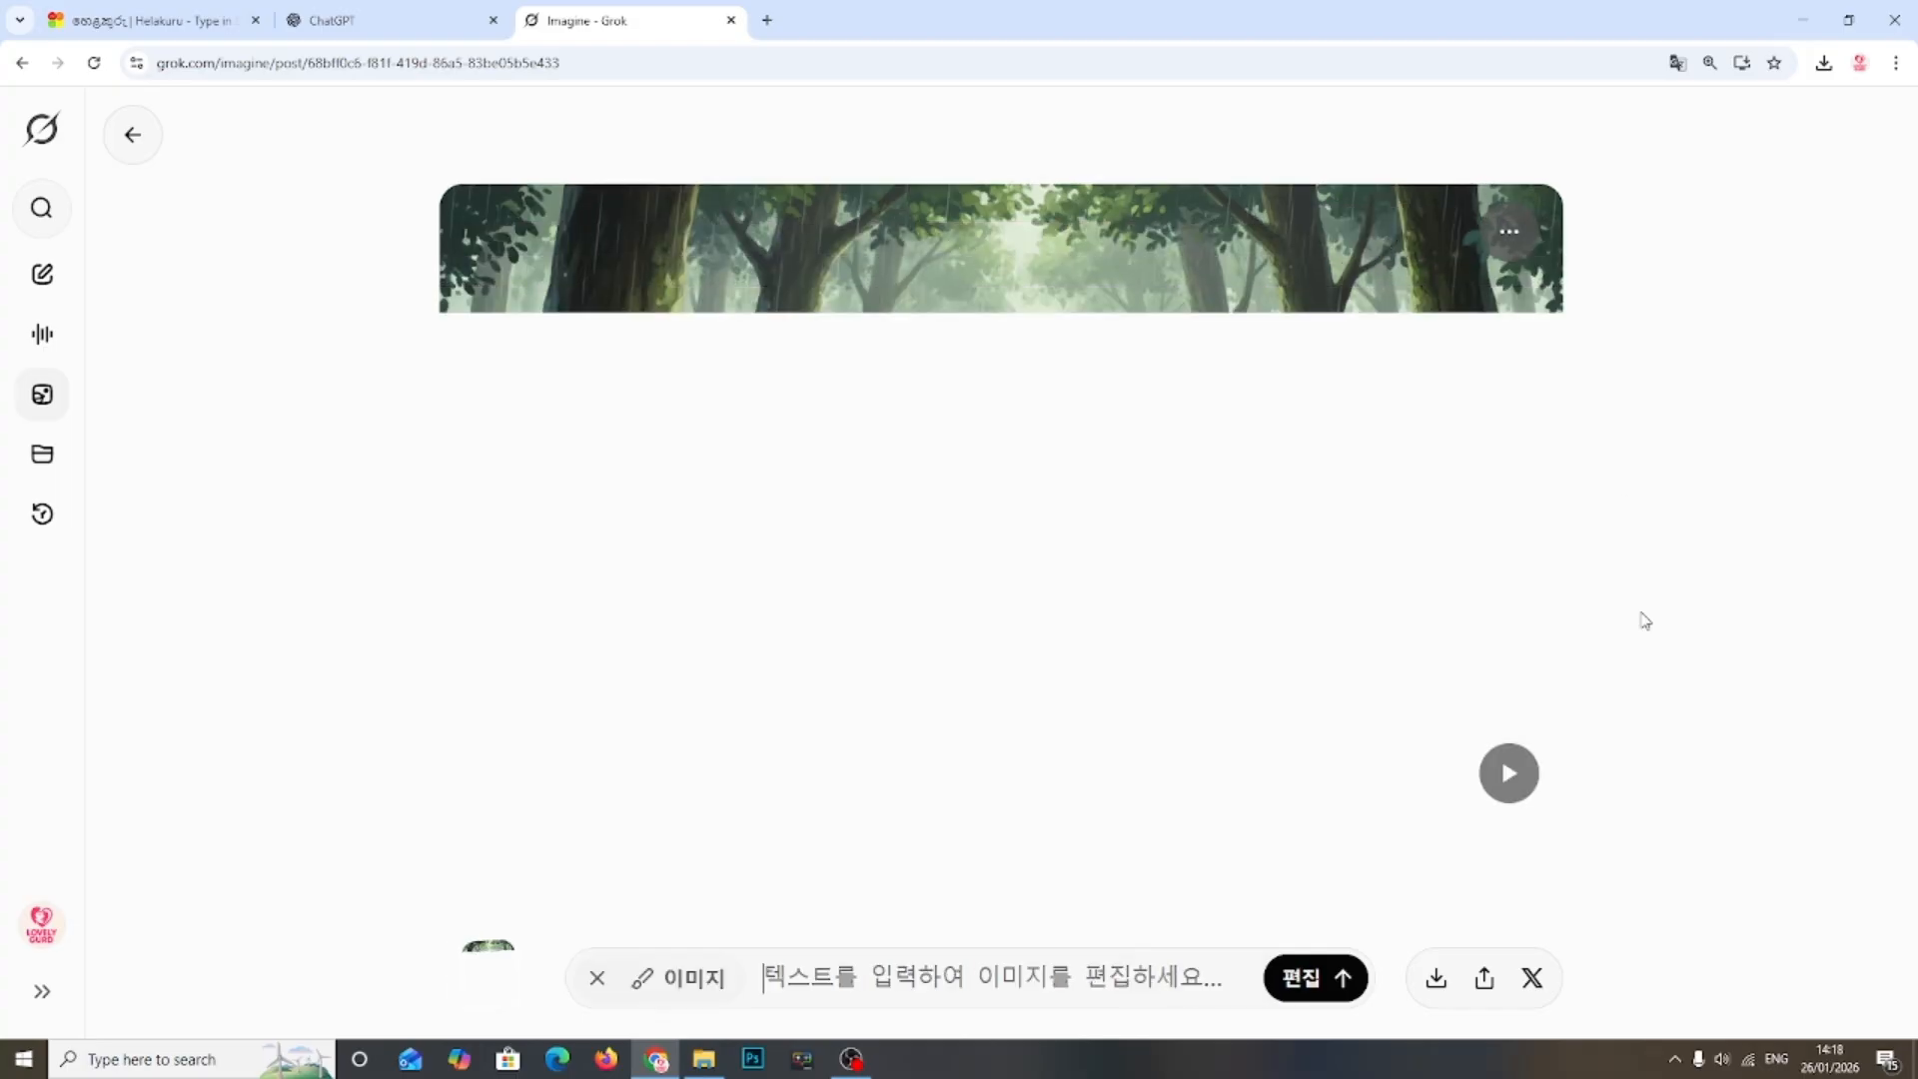
pyautogui.click(1509, 775)
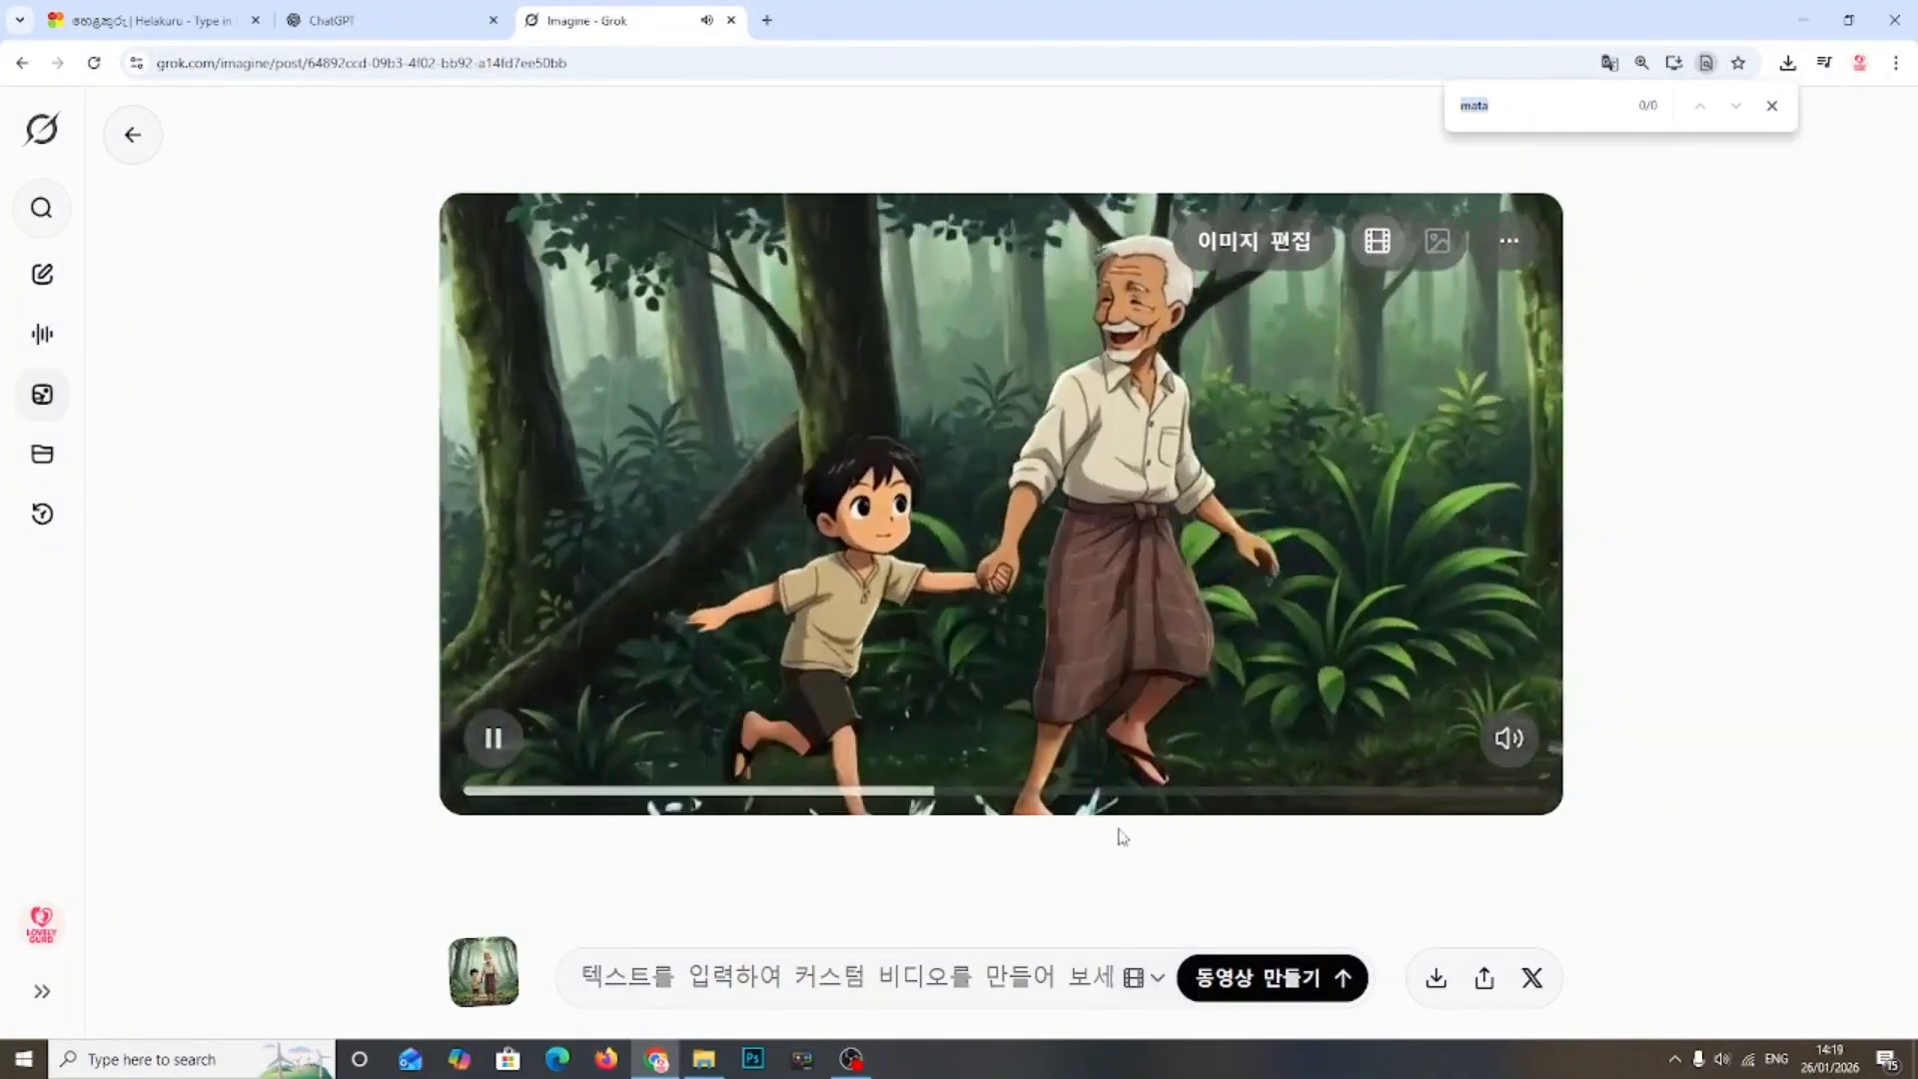
# Step: Check the forest walk video's extra options, and save the video to Downloads as generated_video (13)
pyautogui.click(1508, 243)
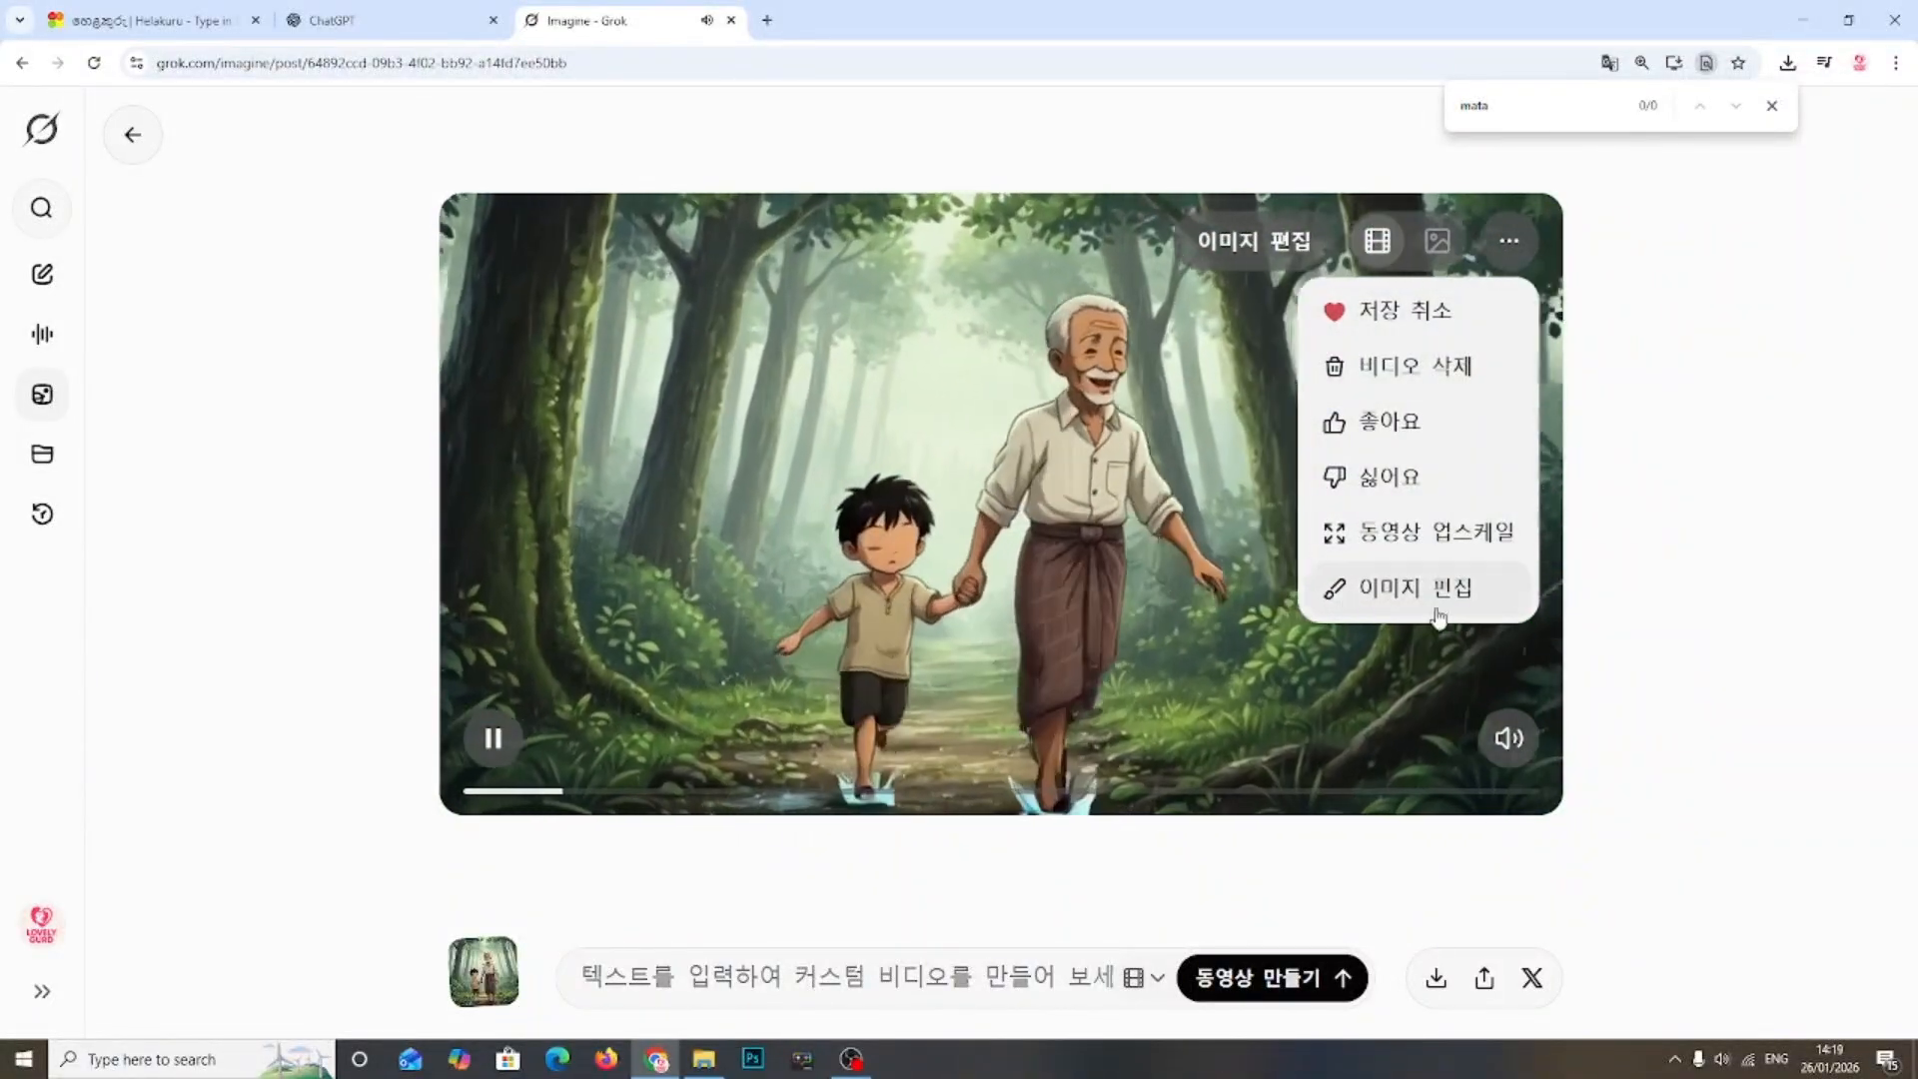
pyautogui.click(937, 567)
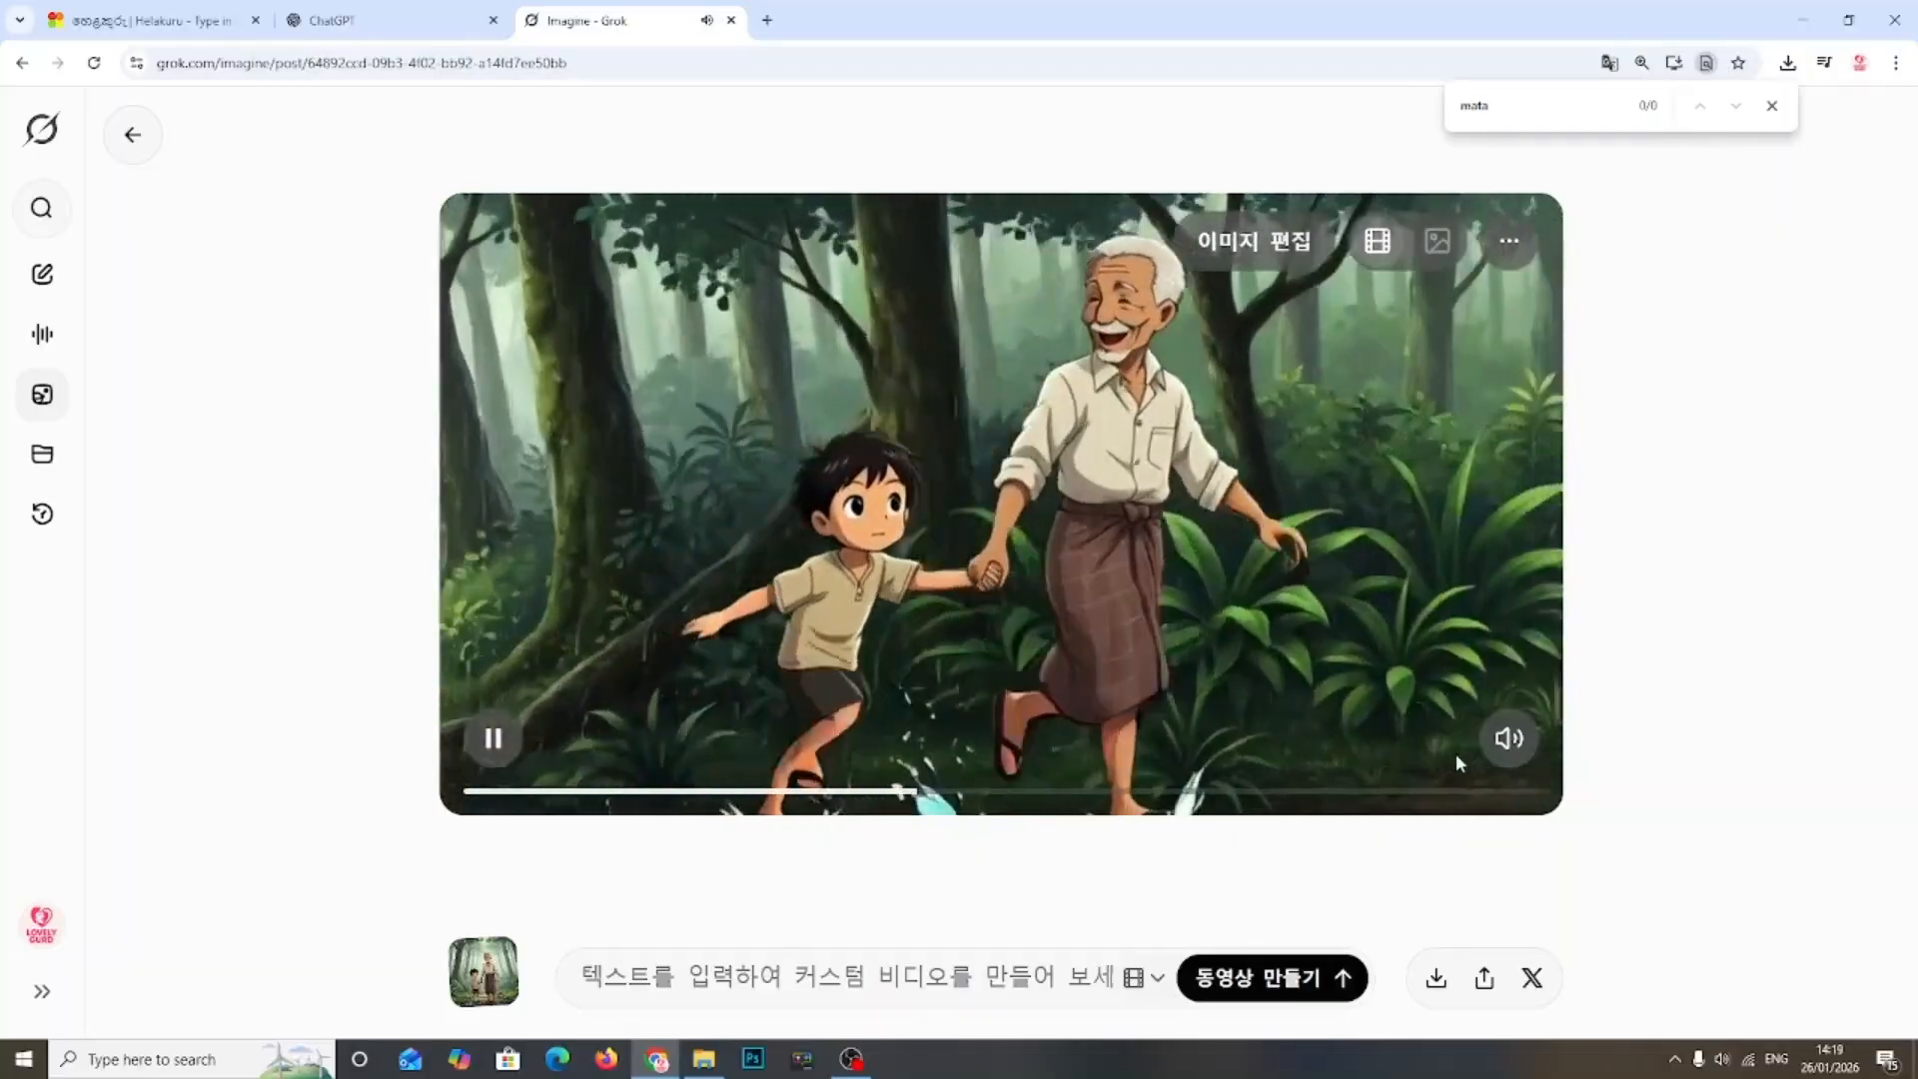
pyautogui.rightClick(923, 374)
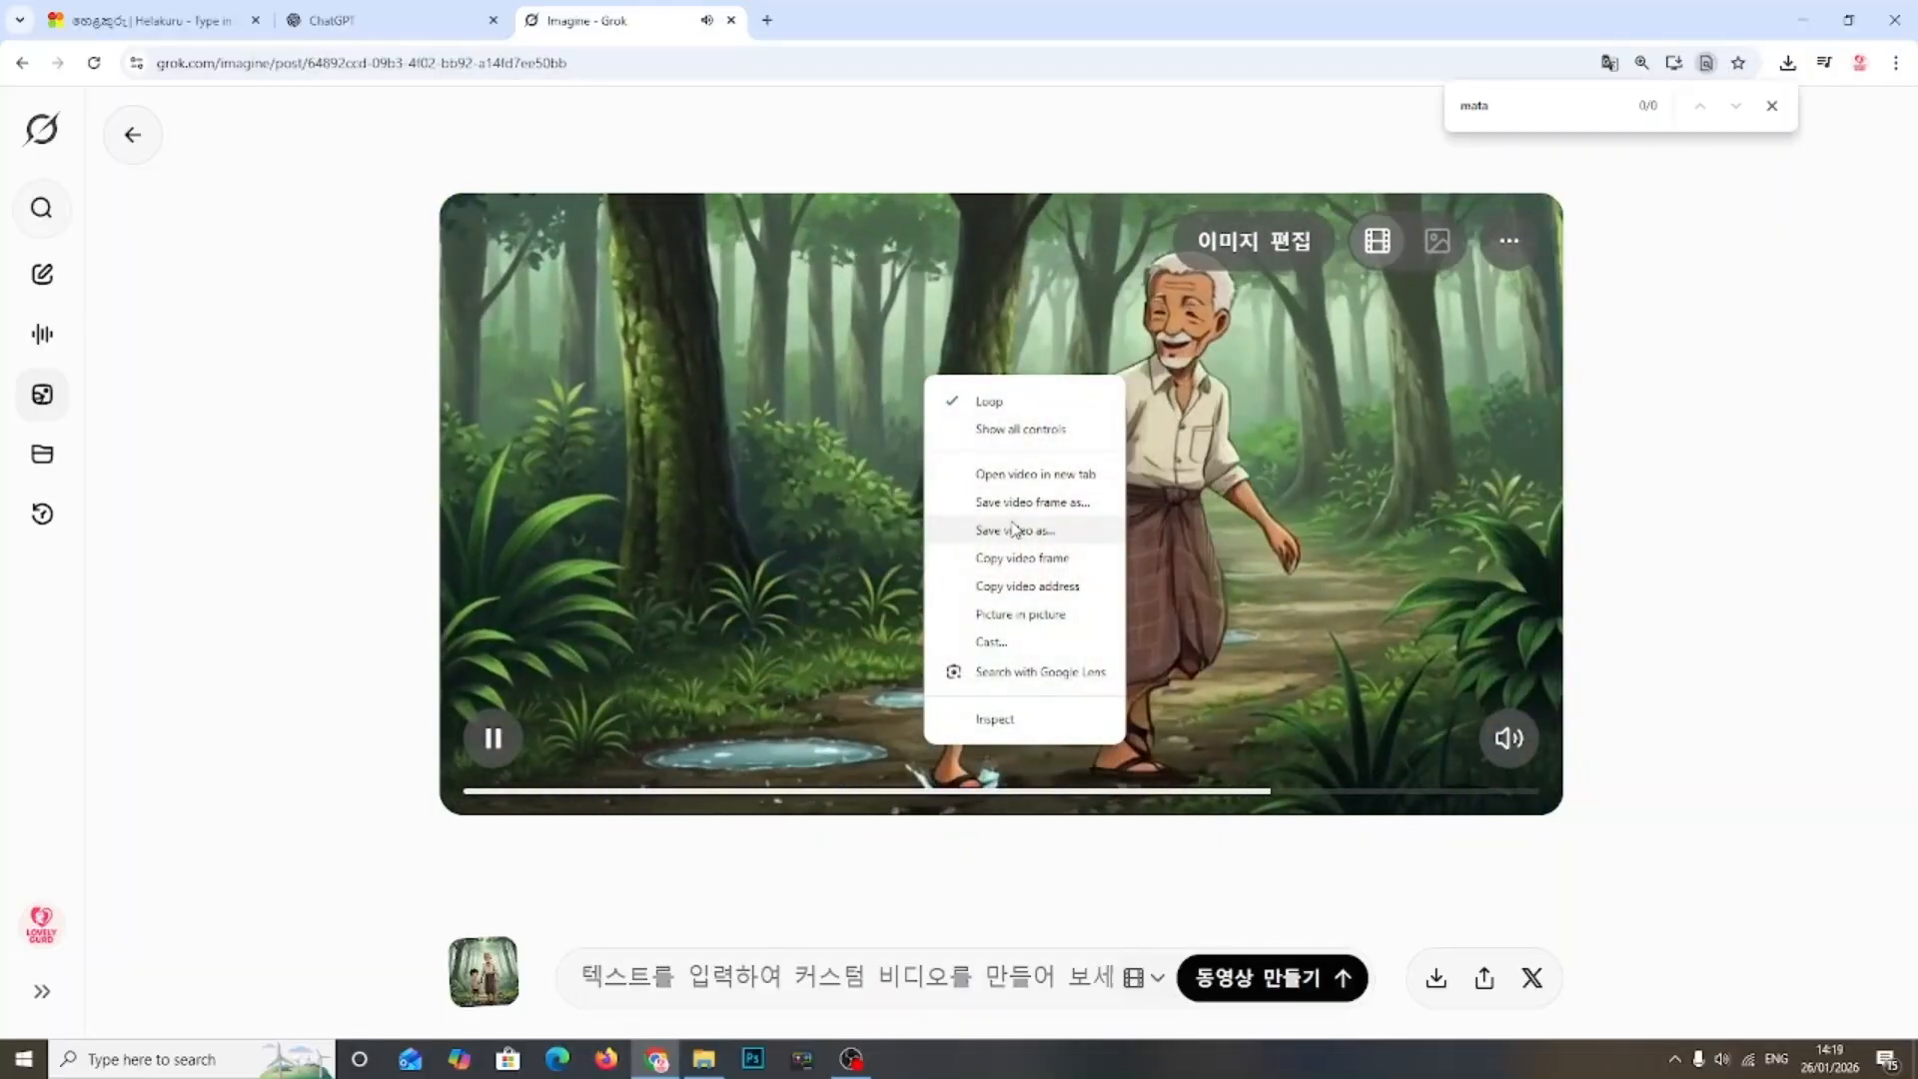
pyautogui.click(1015, 530)
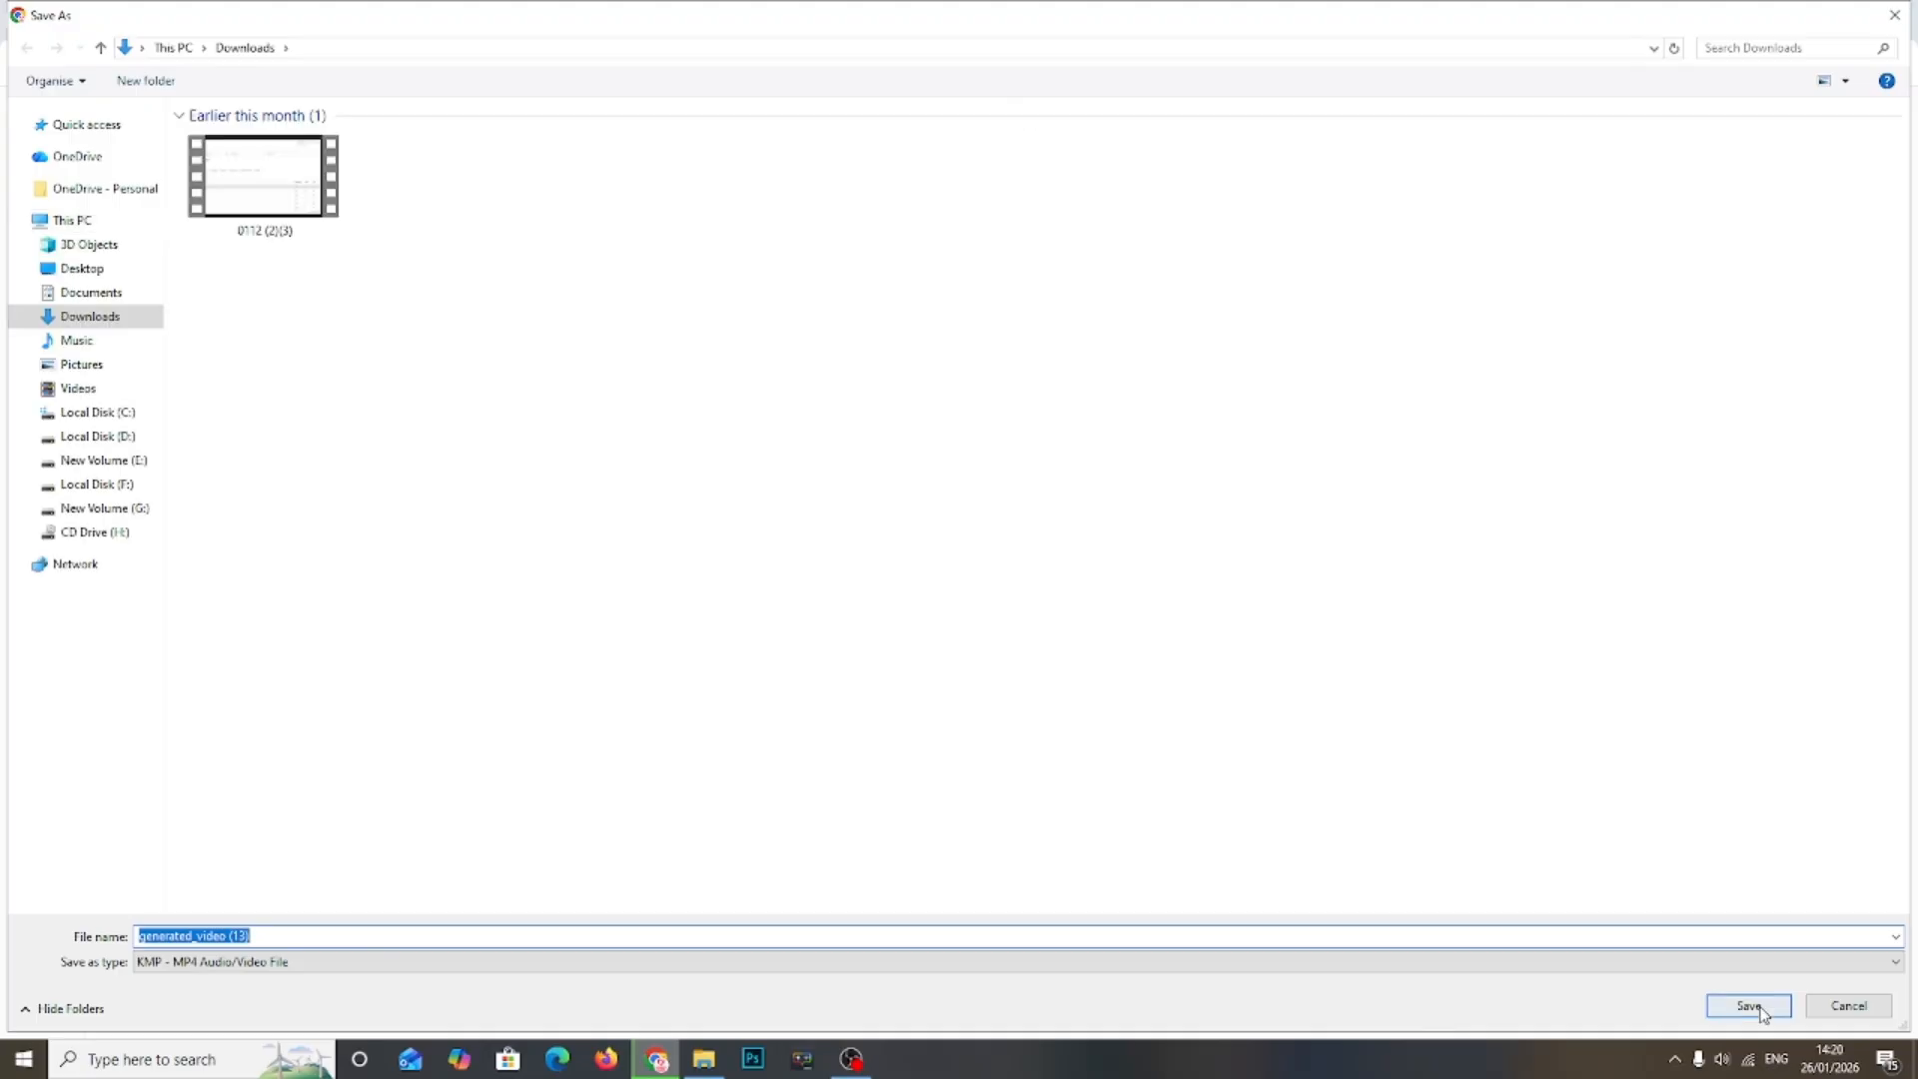
pyautogui.click(1758, 1007)
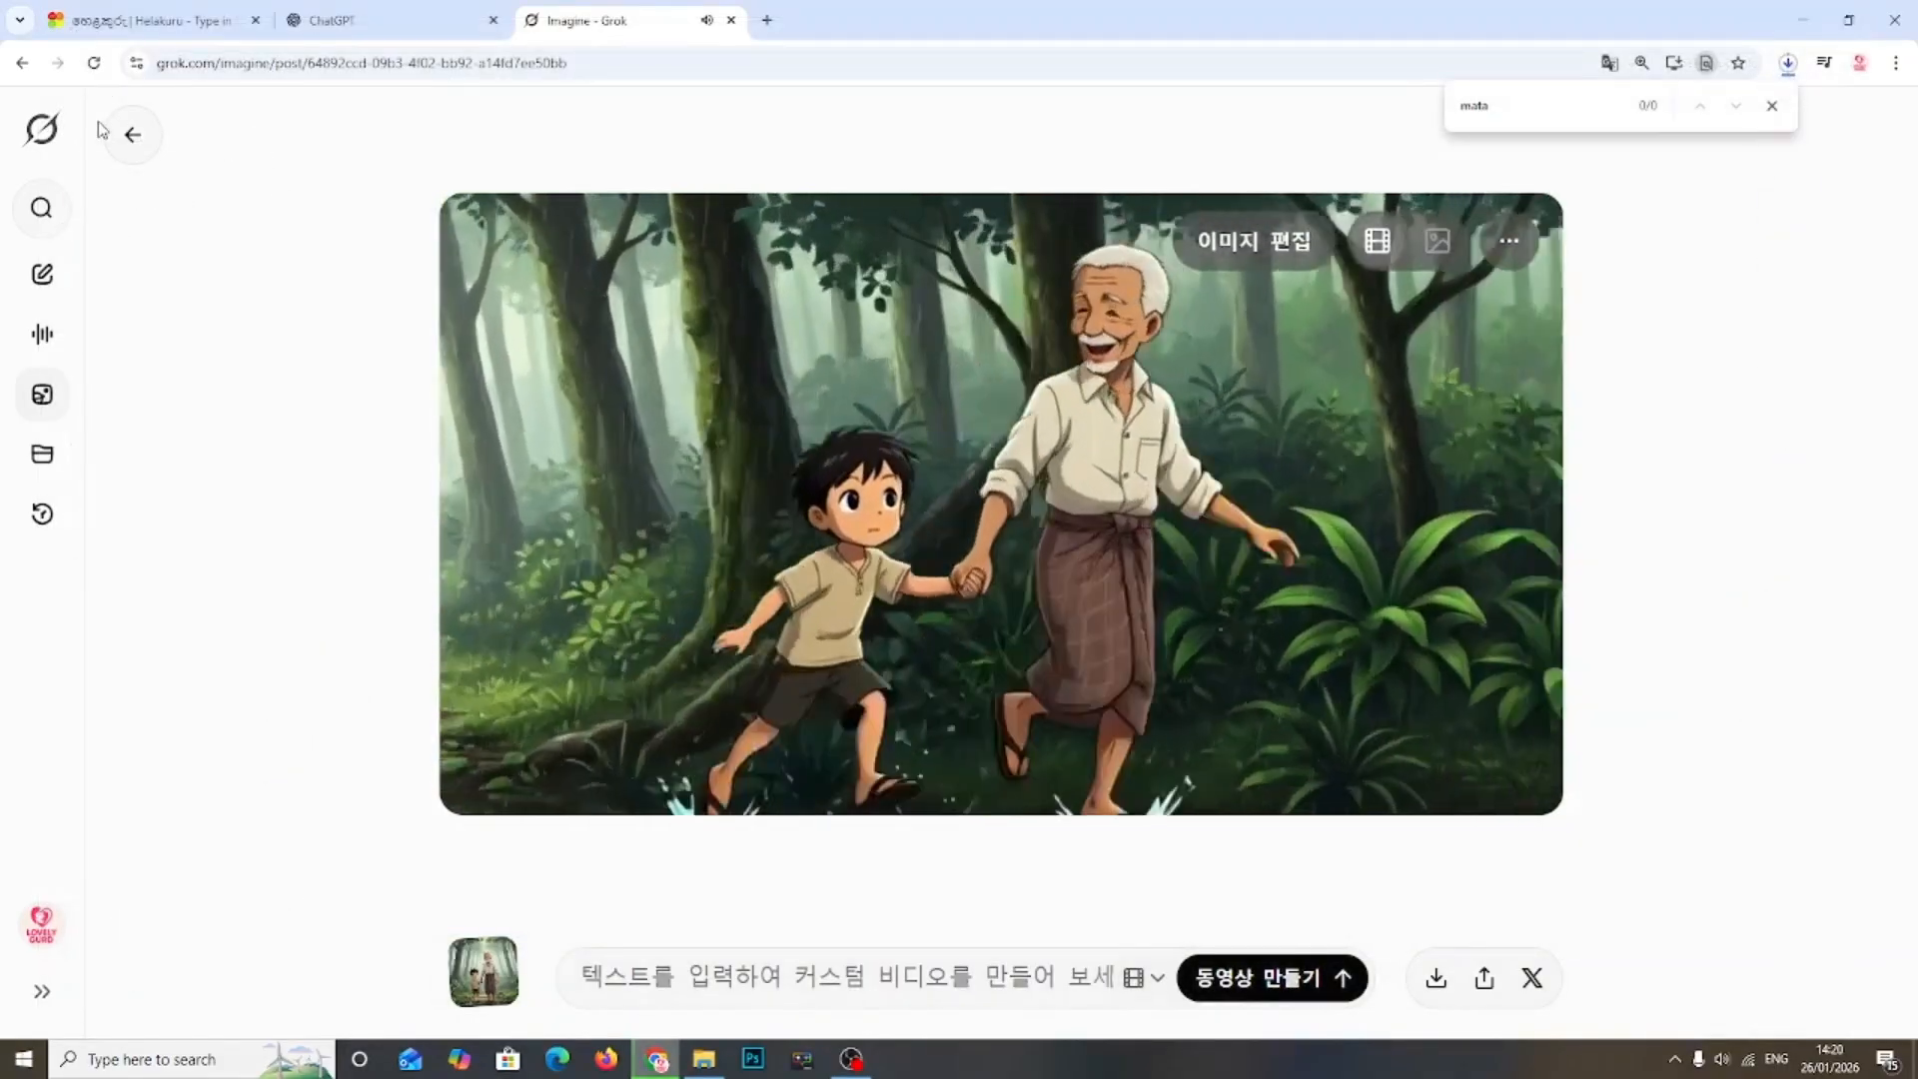
# Step: Go back to the main Imagine page and fill its prompt with the Scene 2 mushroom-picking prompt copied from ChatGPT
pyautogui.click(131, 137)
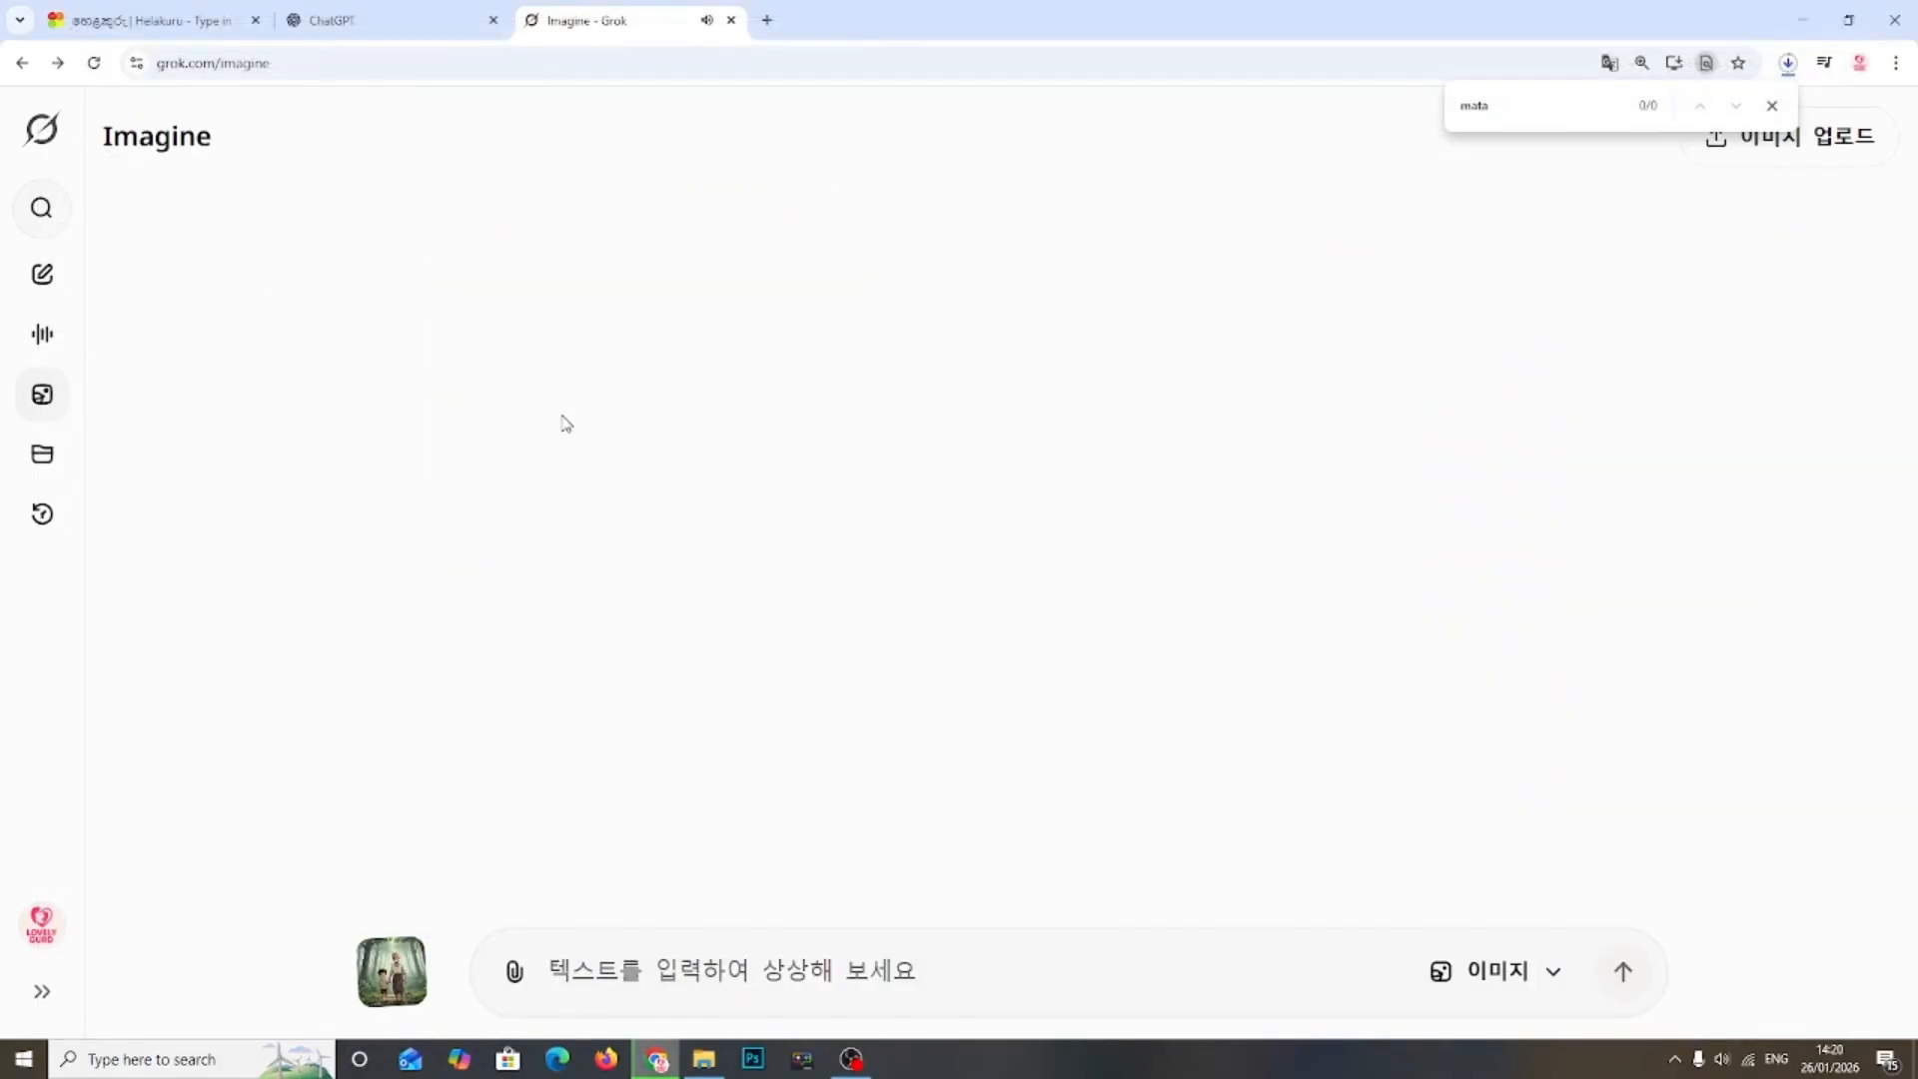
pyautogui.click(429, 15)
pyautogui.scroll(-6, 1204, 639)
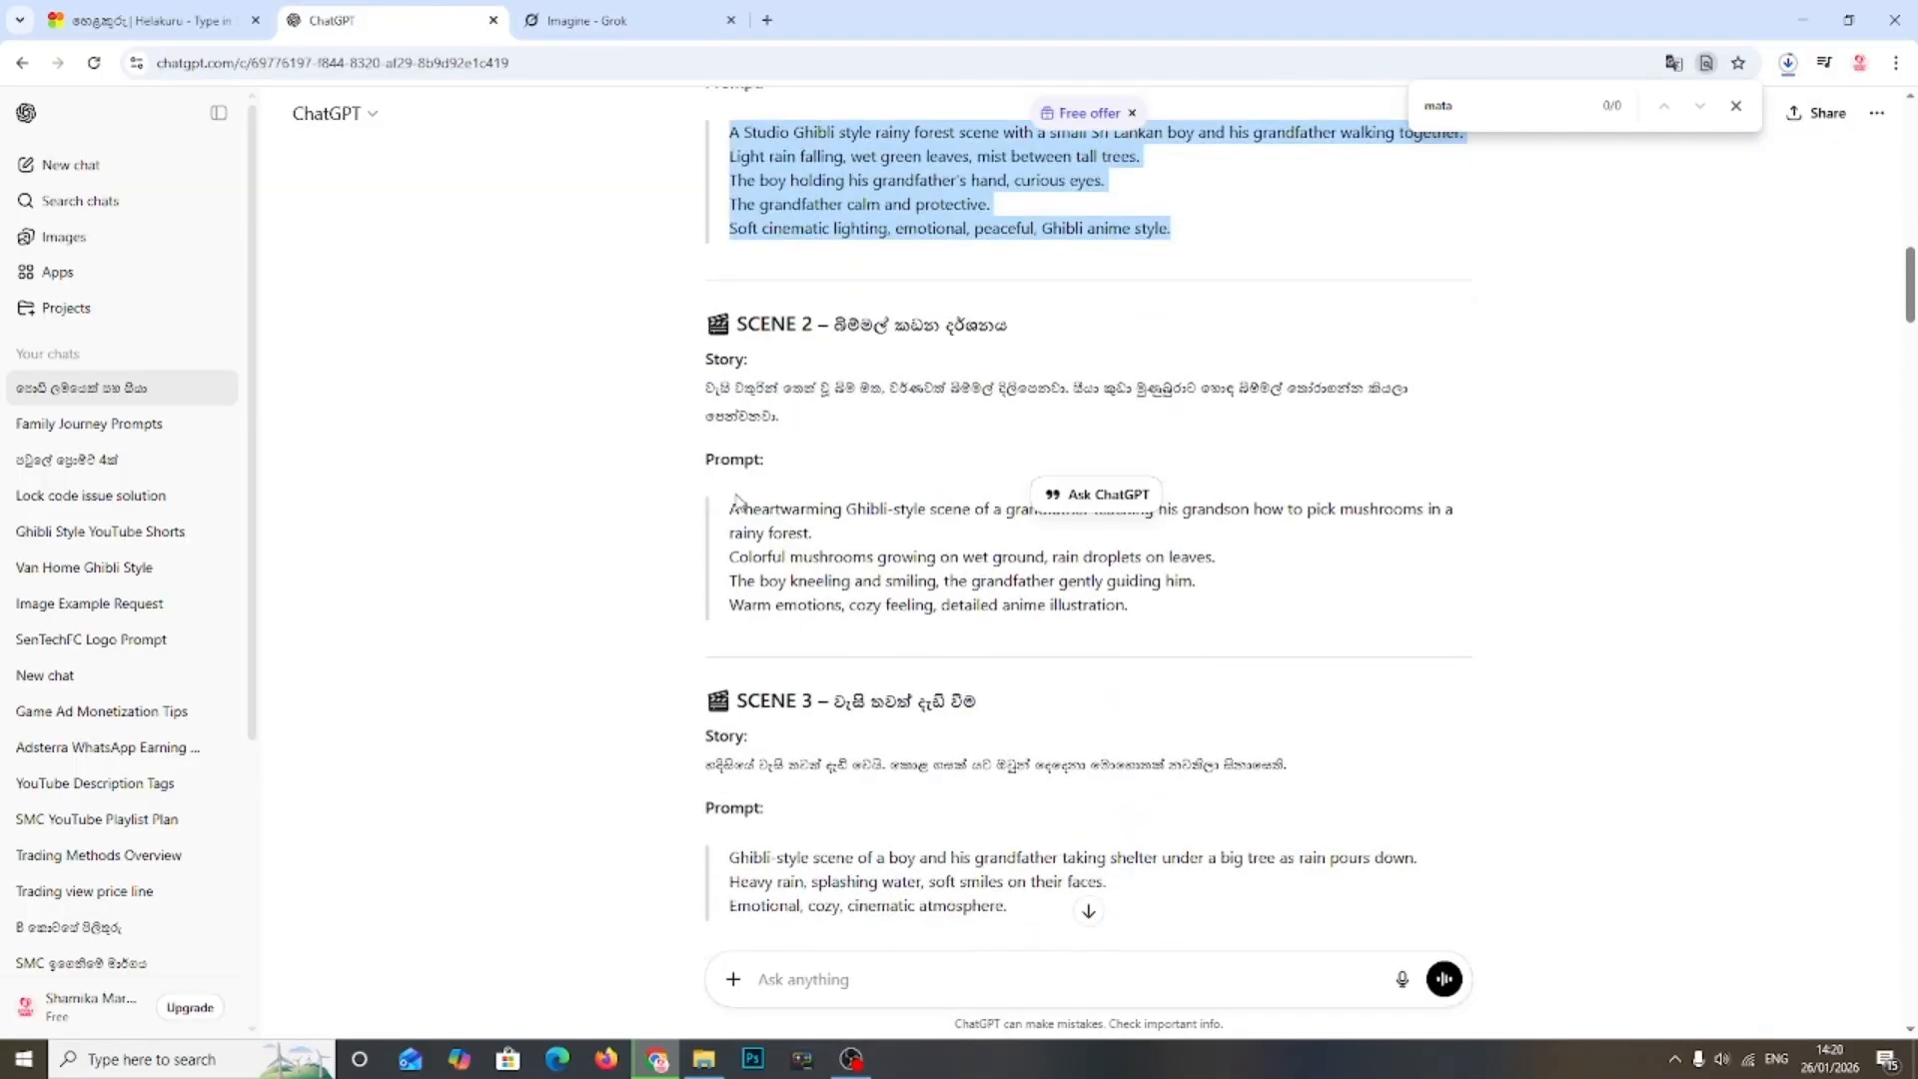
pyautogui.moveTo(730, 508); pyautogui.dragTo(1212, 609)
pyautogui.rightClick(821, 508)
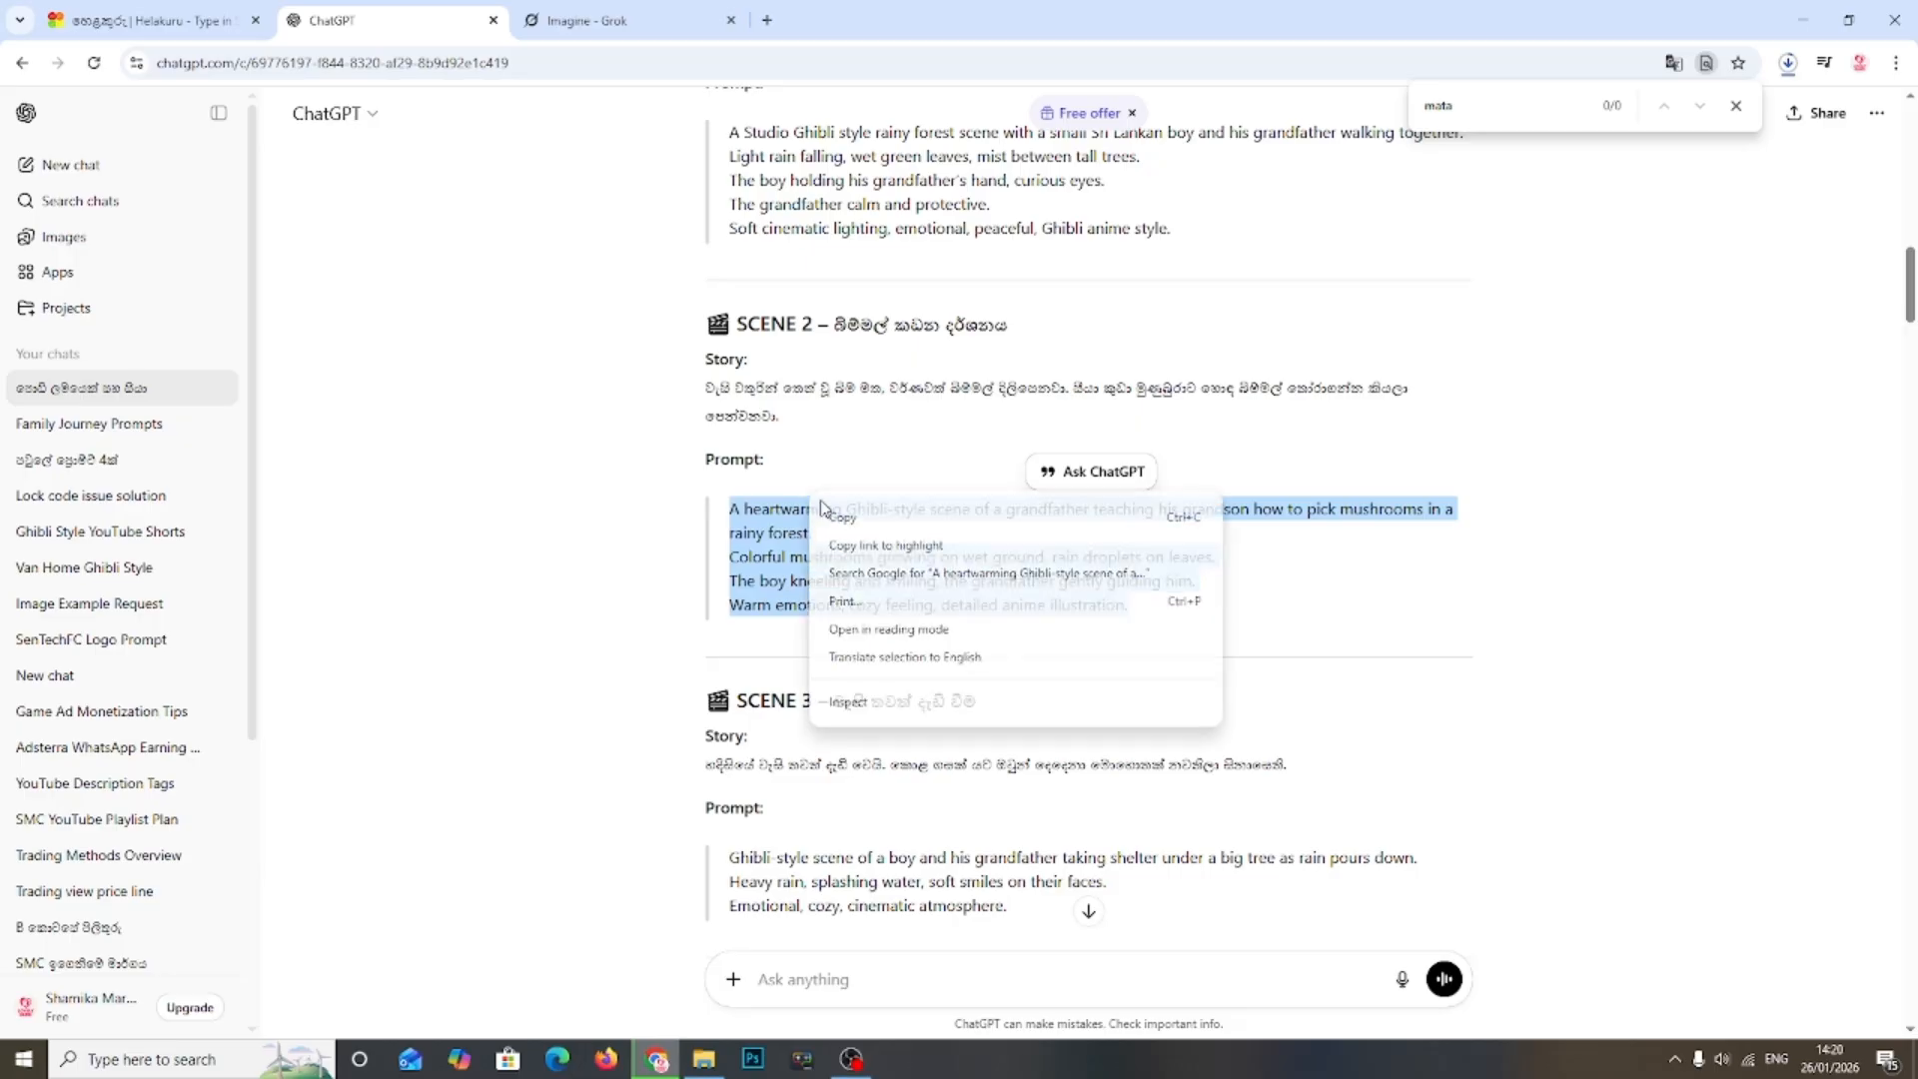
pyautogui.click(842, 517)
pyautogui.click(589, 20)
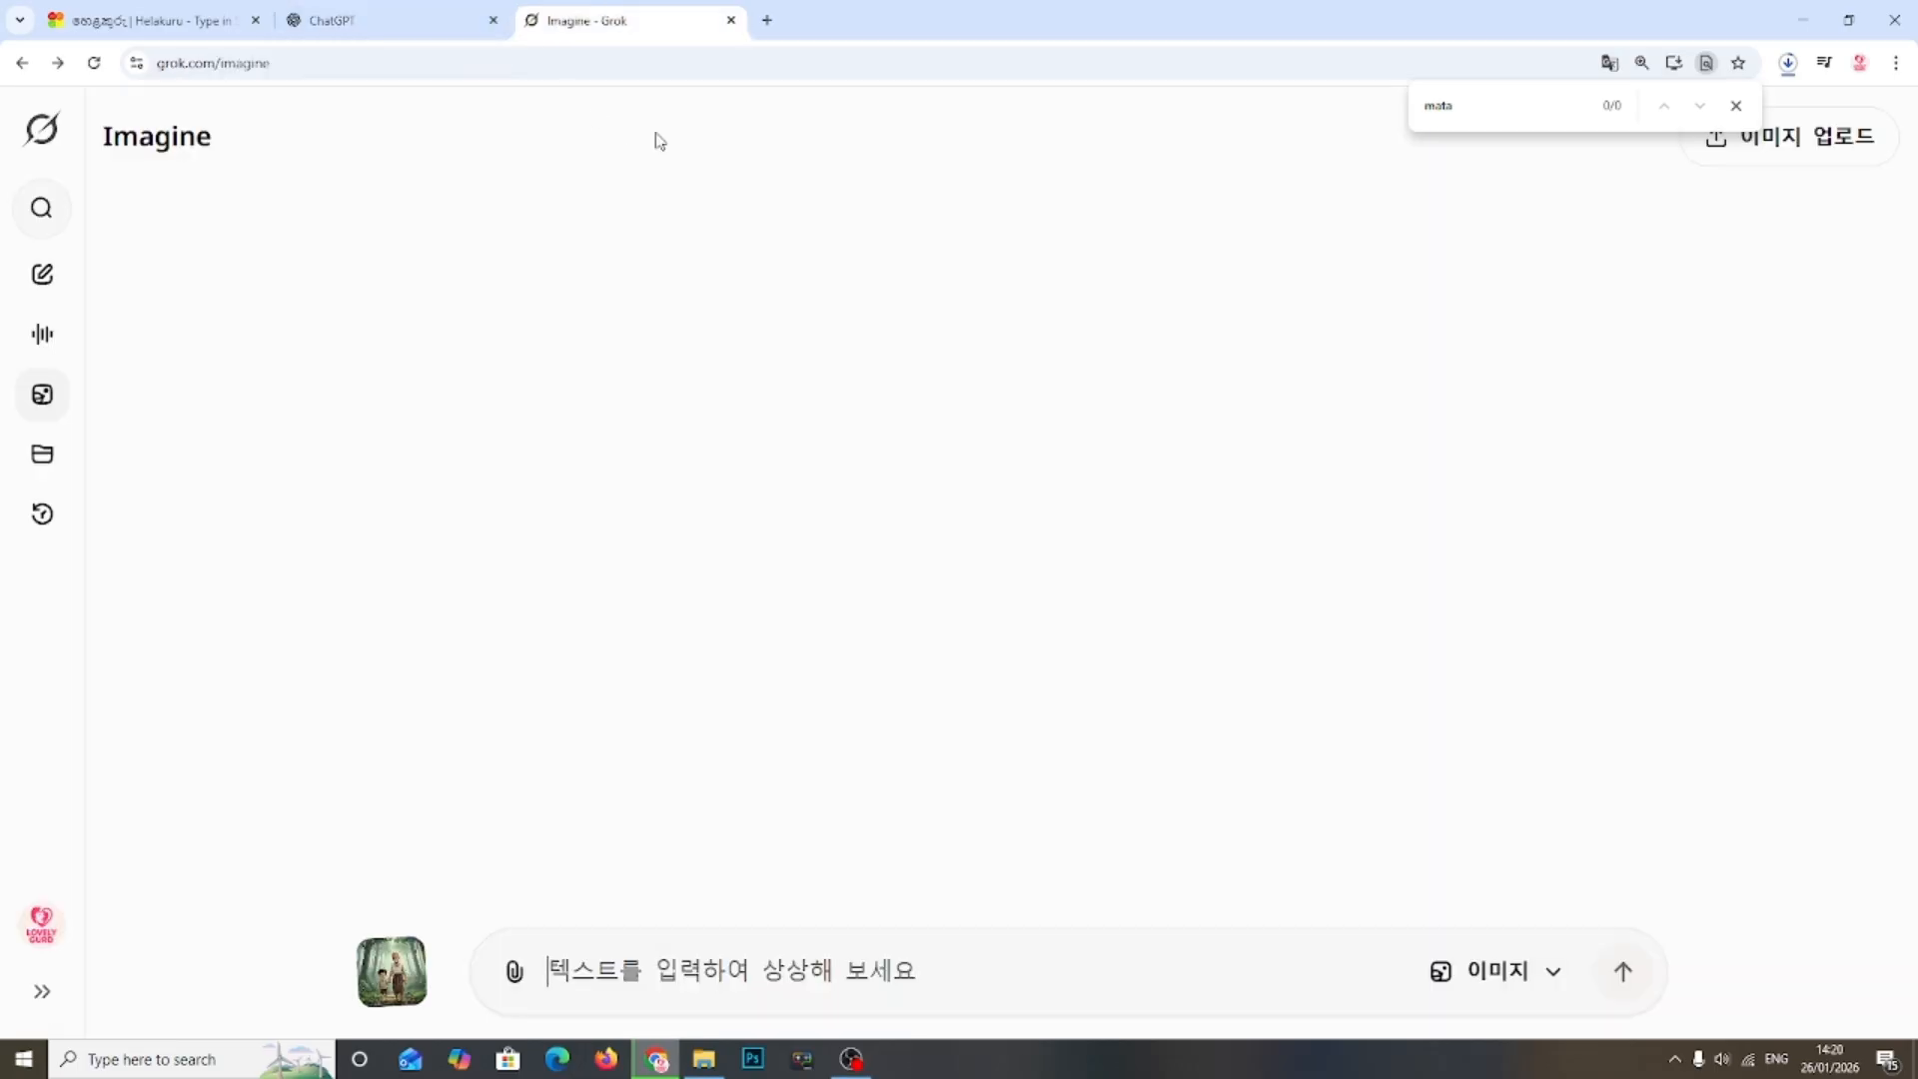
pyautogui.click(600, 966)
pyautogui.hotkey('ctrl', 'v')
# Step: Attach the saved image of the boy and grandfather picking mushrooms from Downloads to the Scene 2 prompt
pyautogui.click(513, 976)
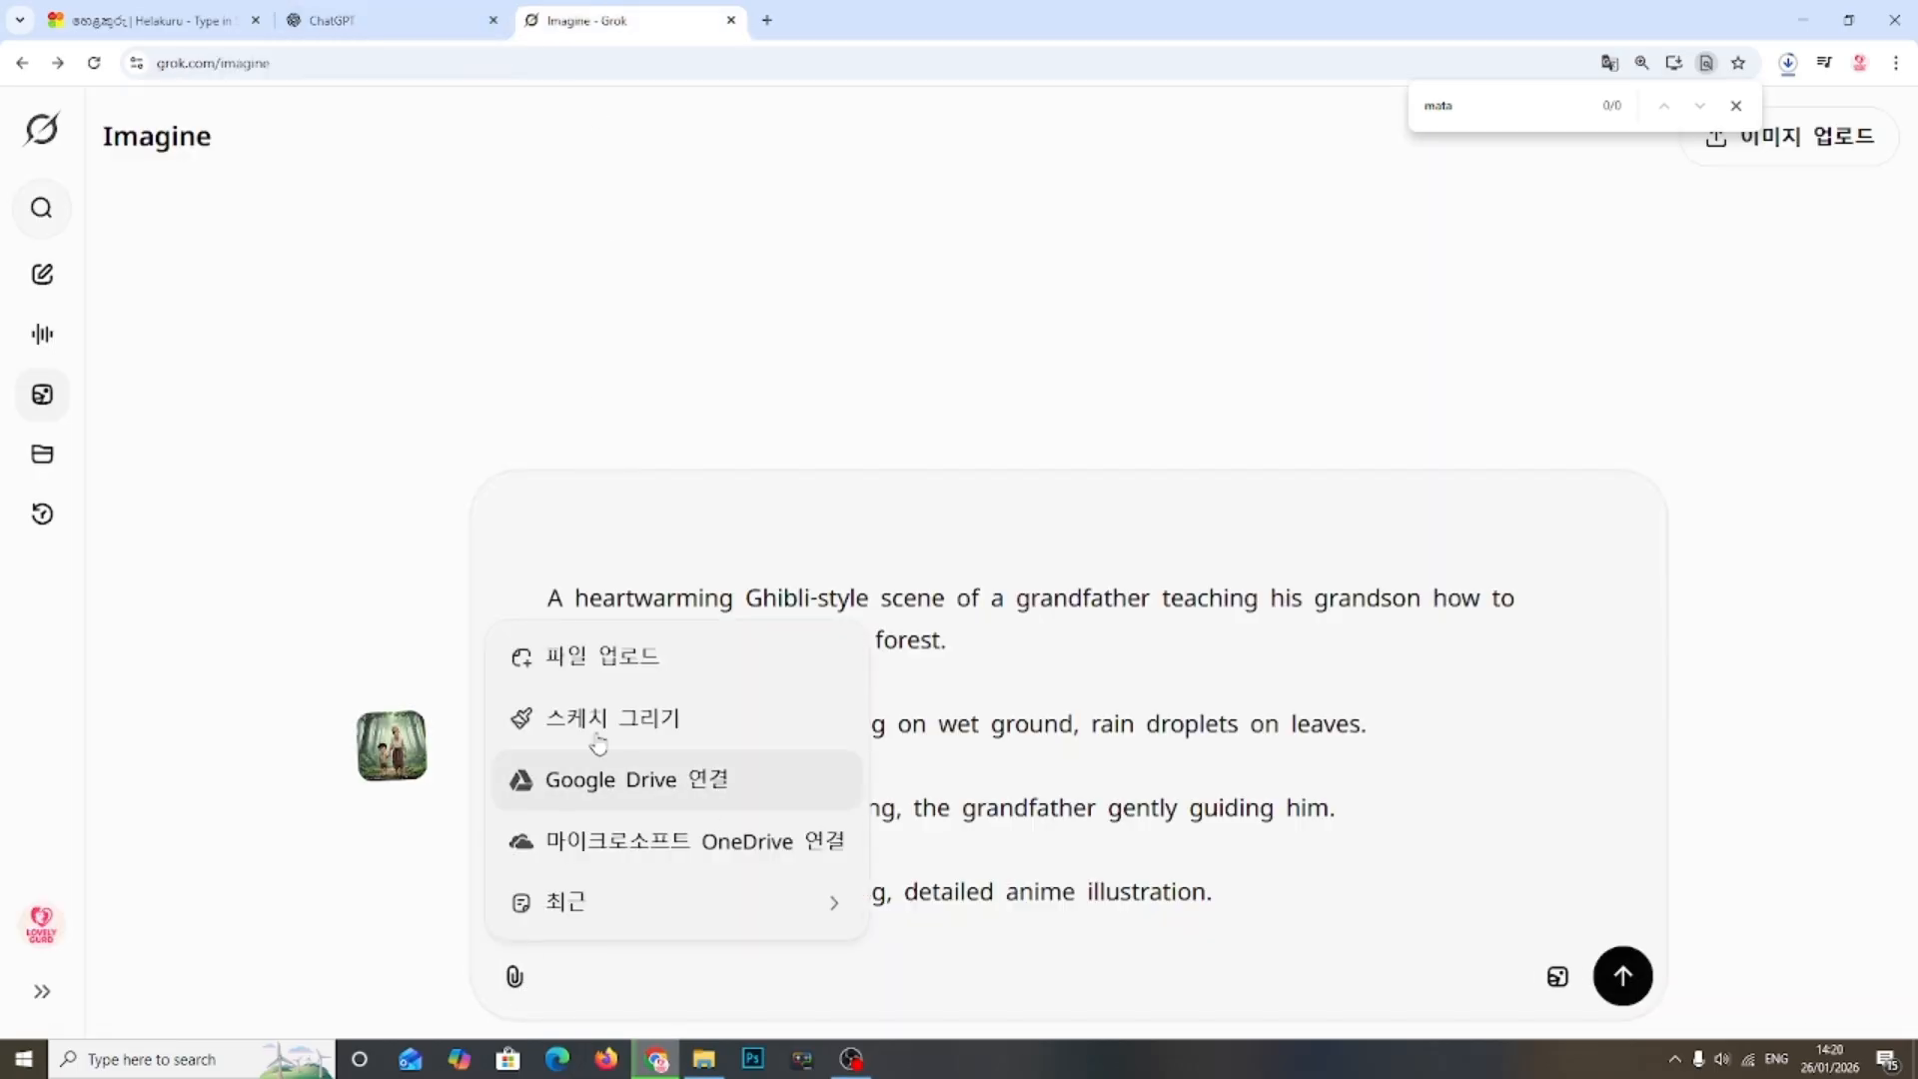
pyautogui.click(596, 655)
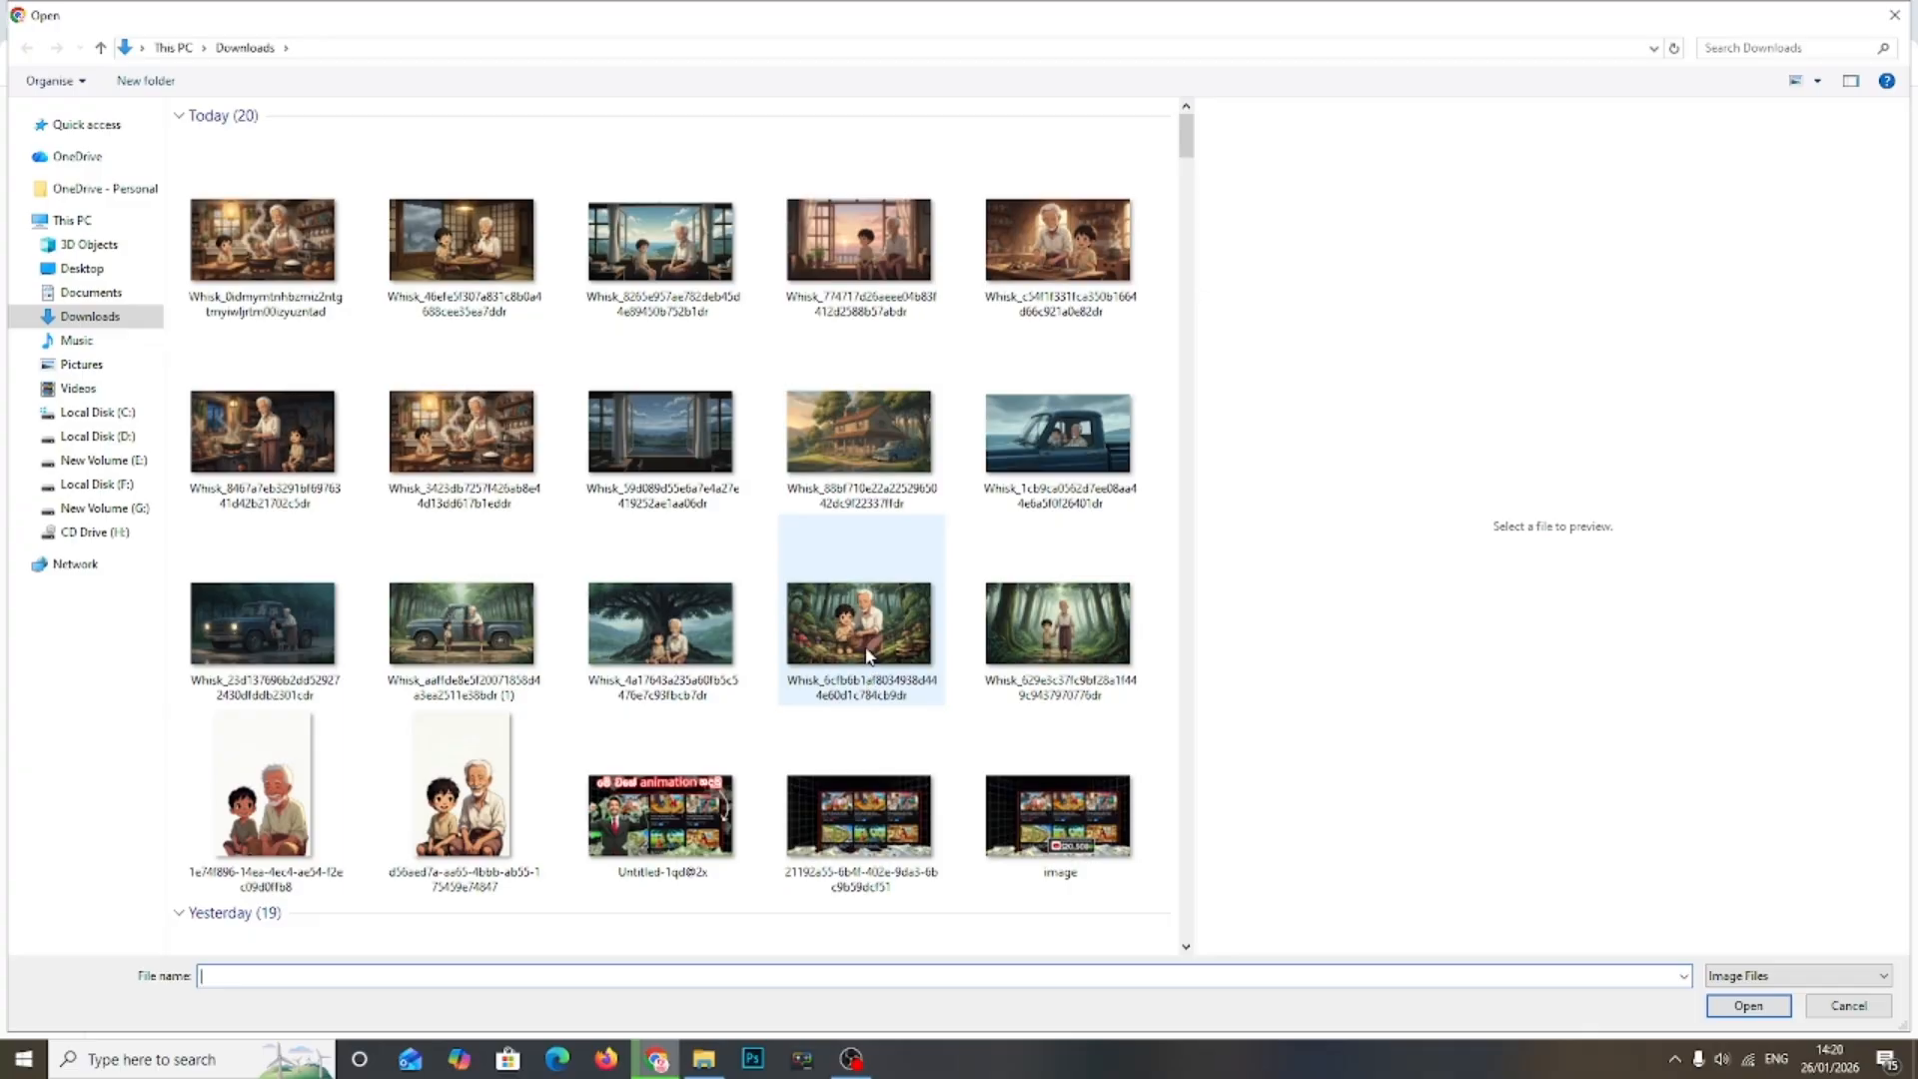
pyautogui.doubleClick(867, 655)
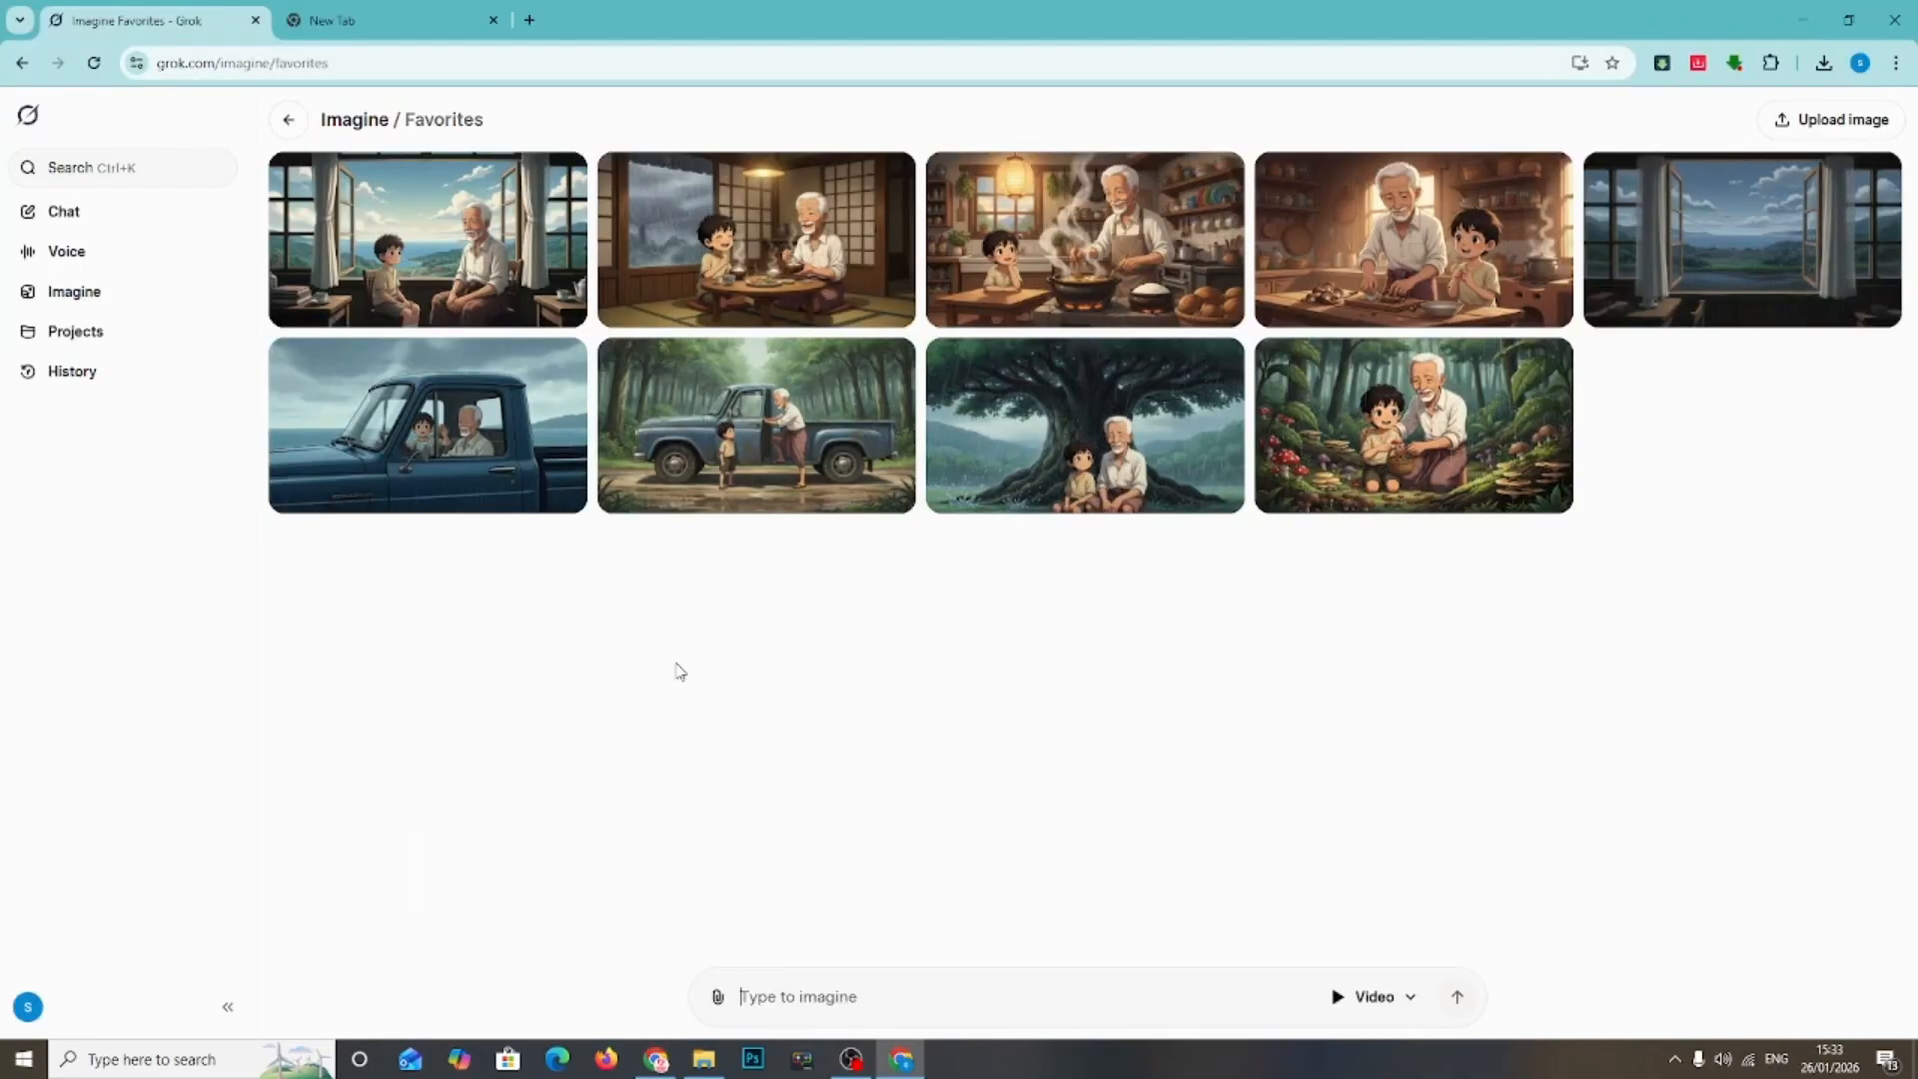
pyautogui.click(843, 1057)
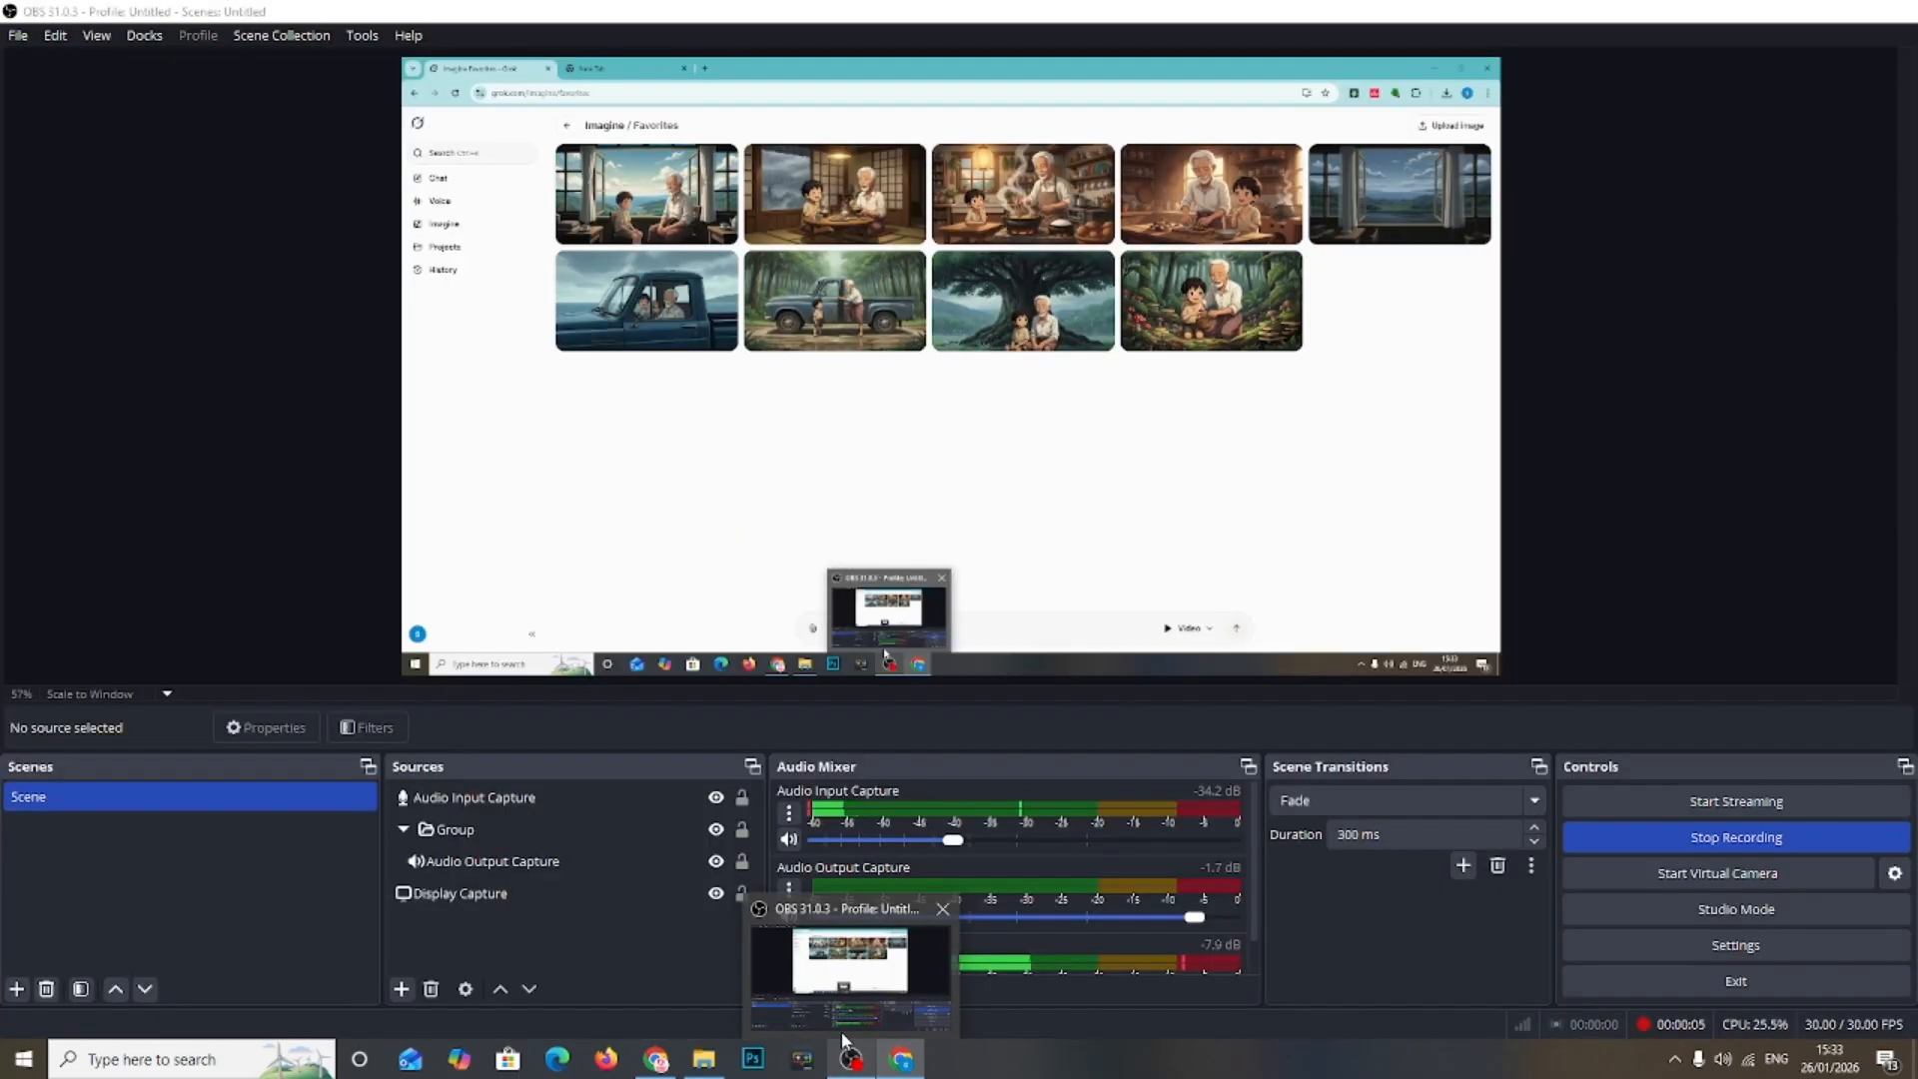
pyautogui.click(843, 1049)
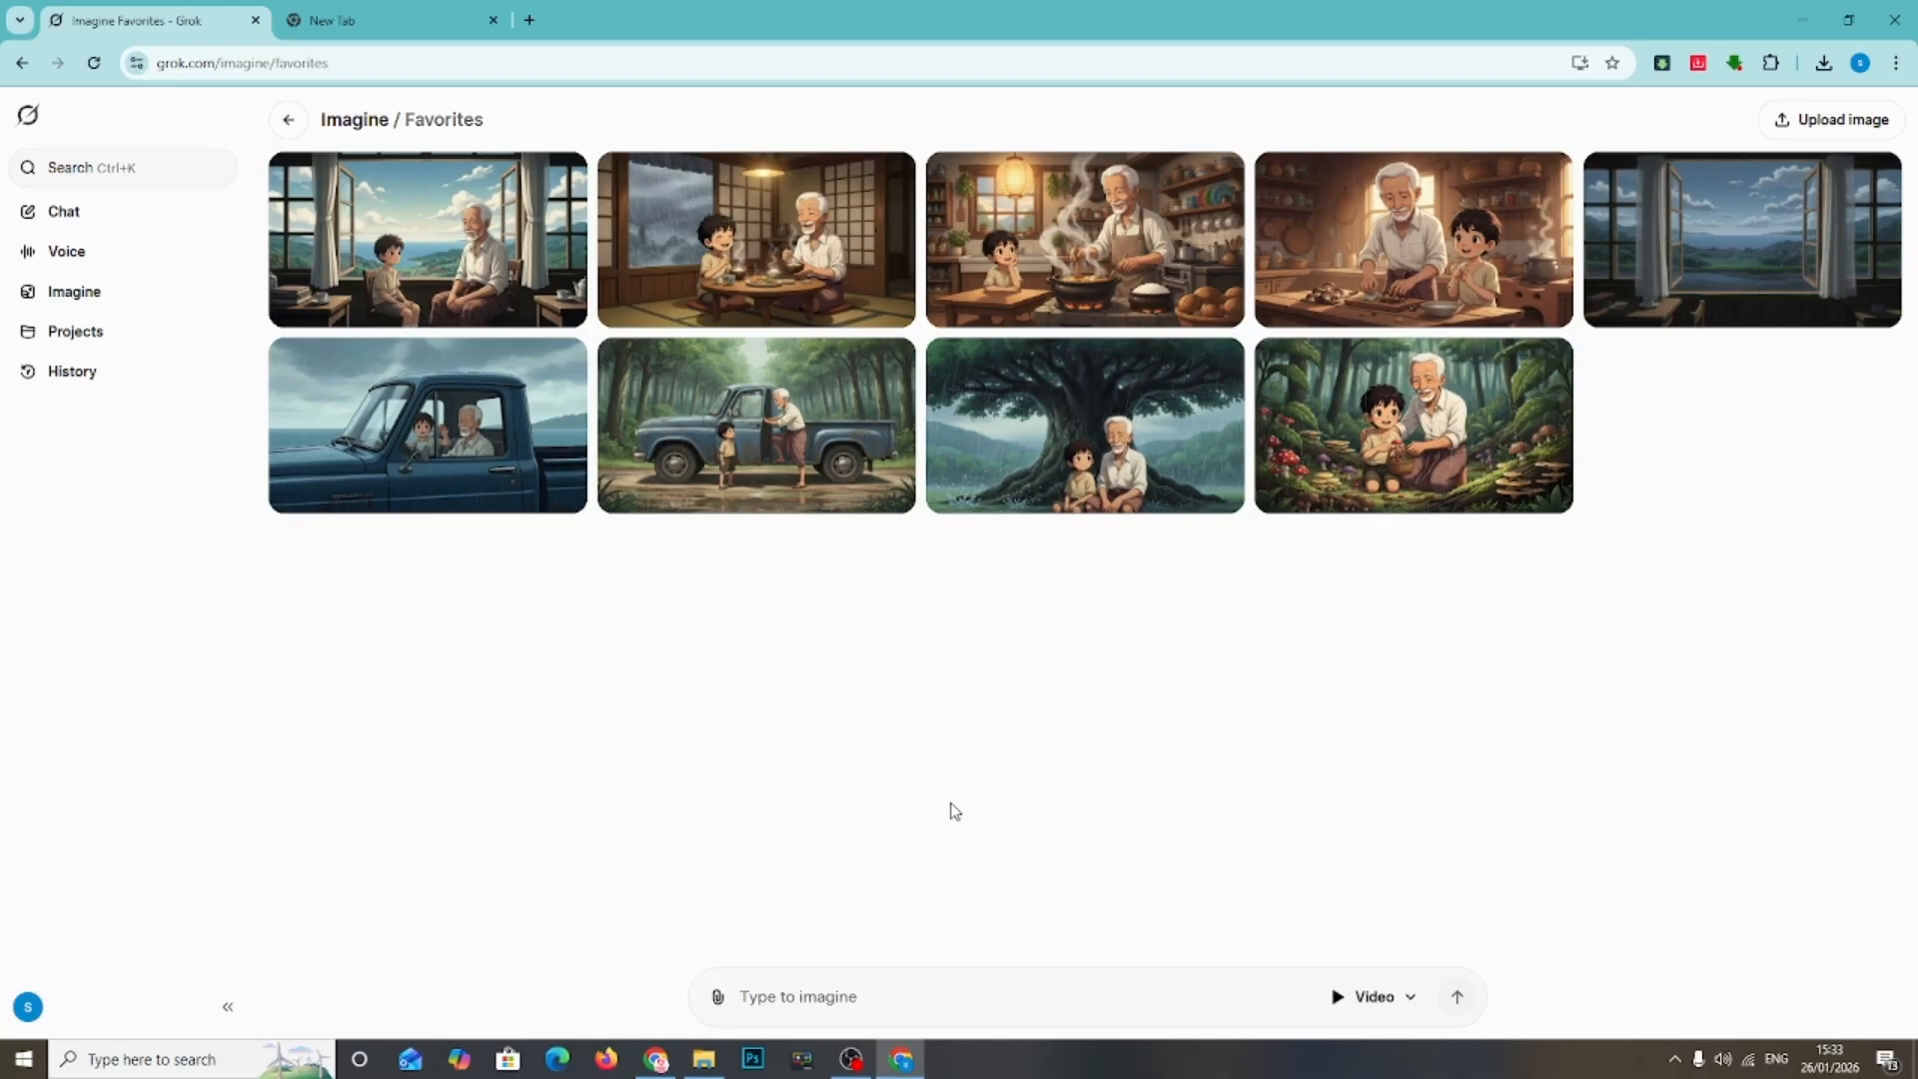
# Step: Open the Downloads folder in File Explorer and play generated_video (22) of the open window, then leave its full-screen view
pyautogui.click(704, 1058)
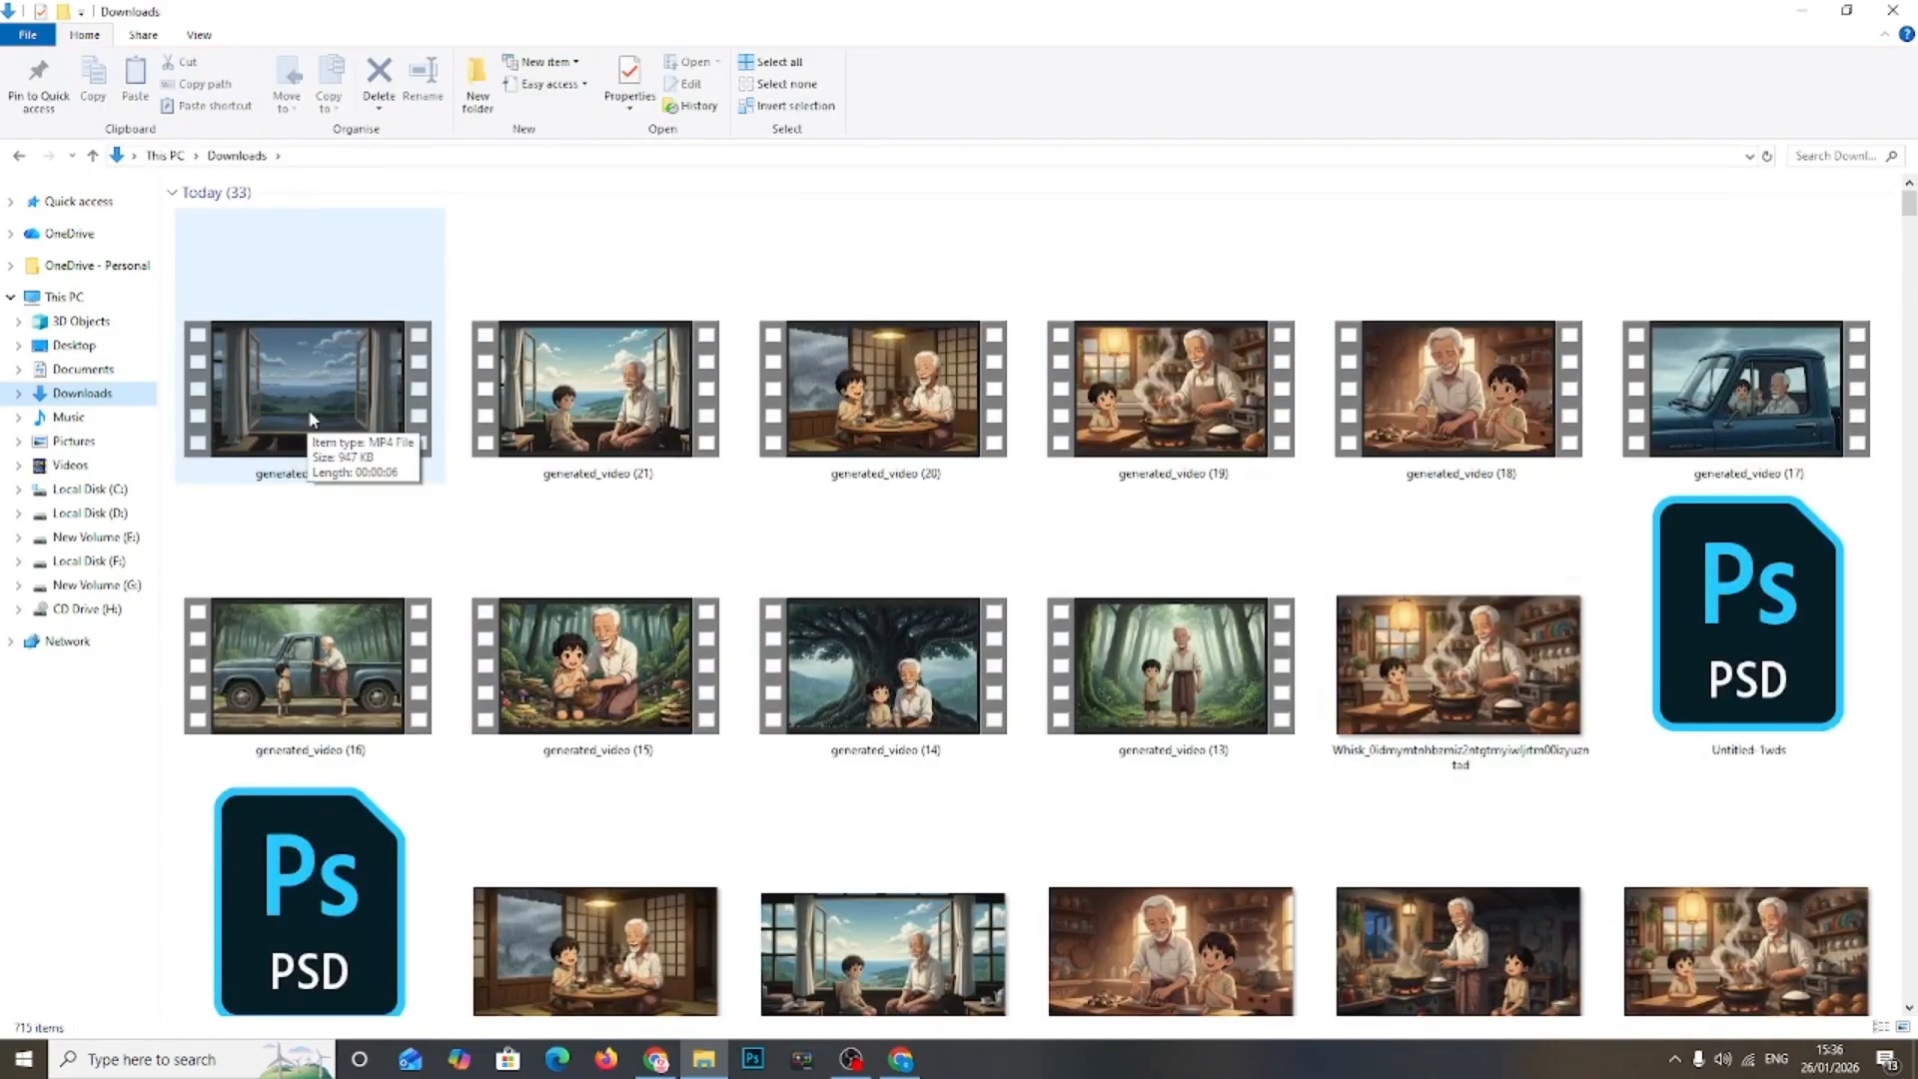
pyautogui.click(307, 408)
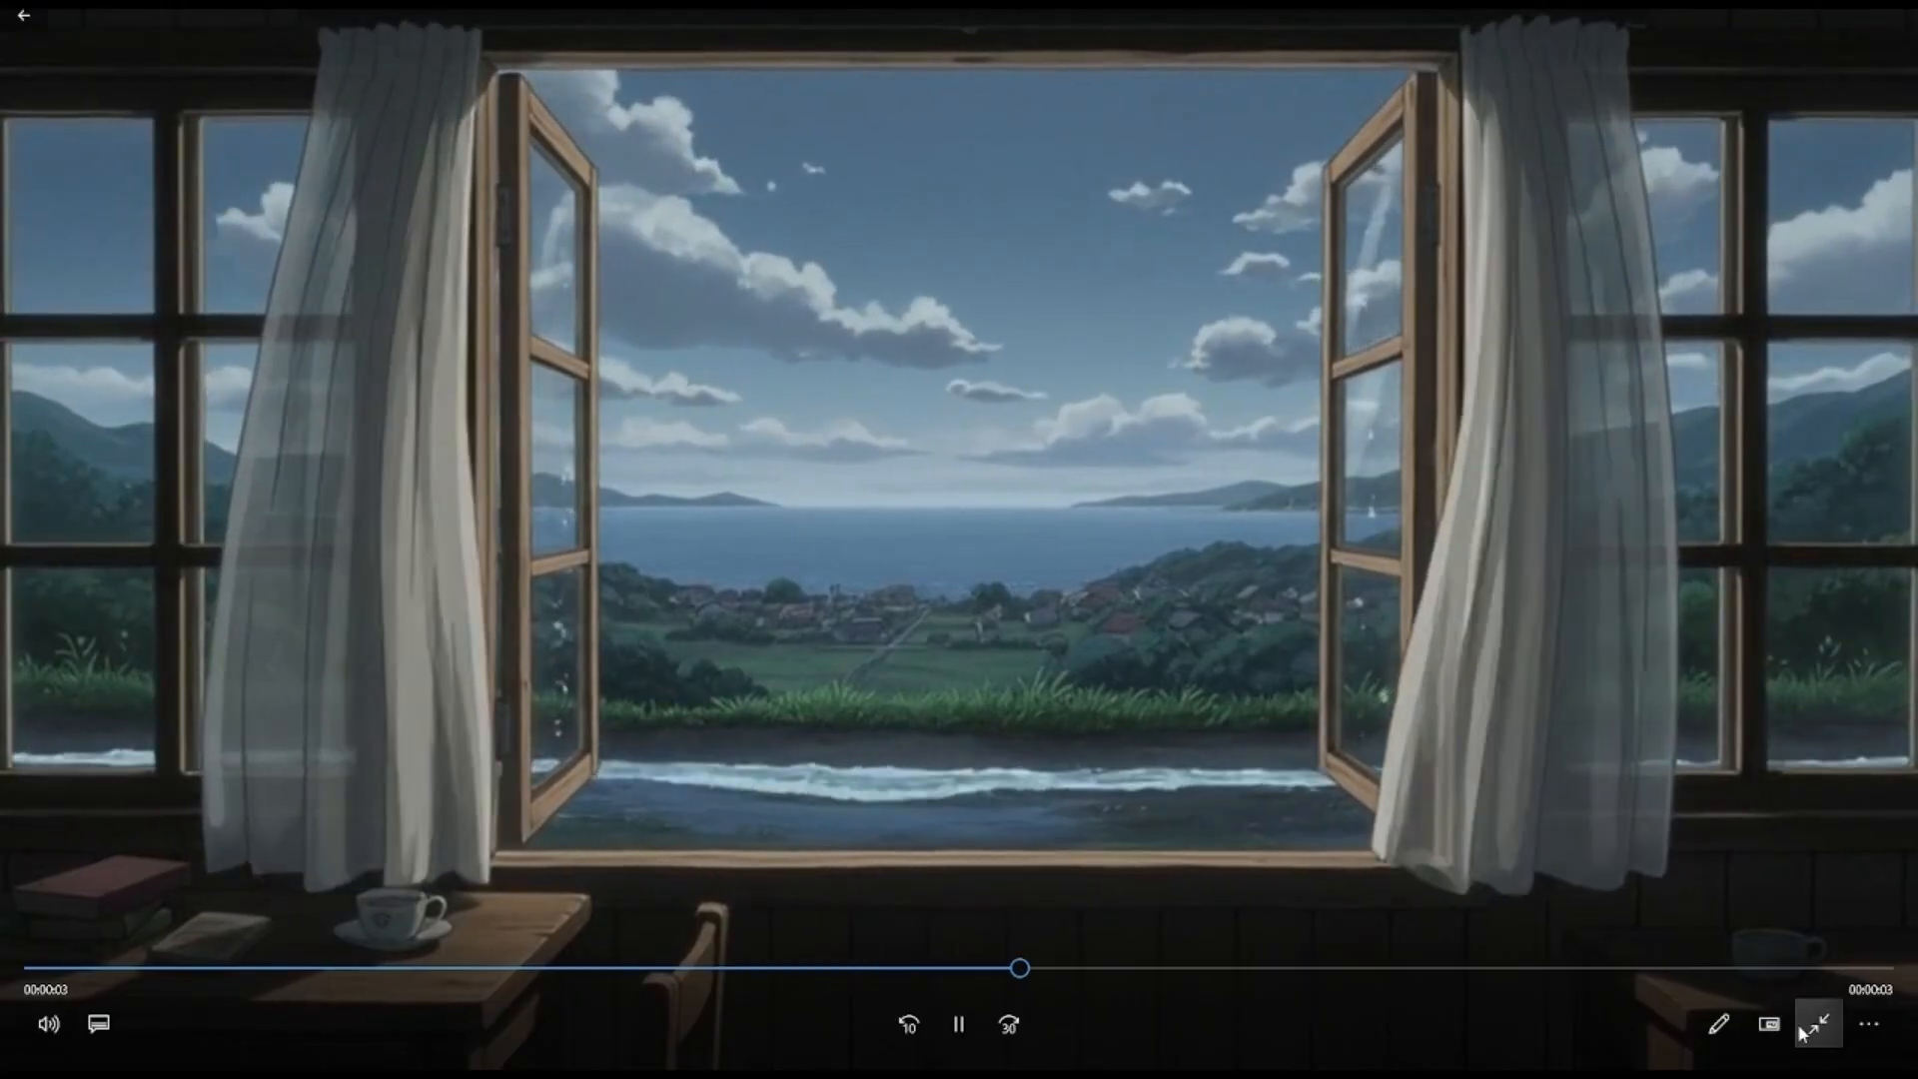
pyautogui.click(1818, 1024)
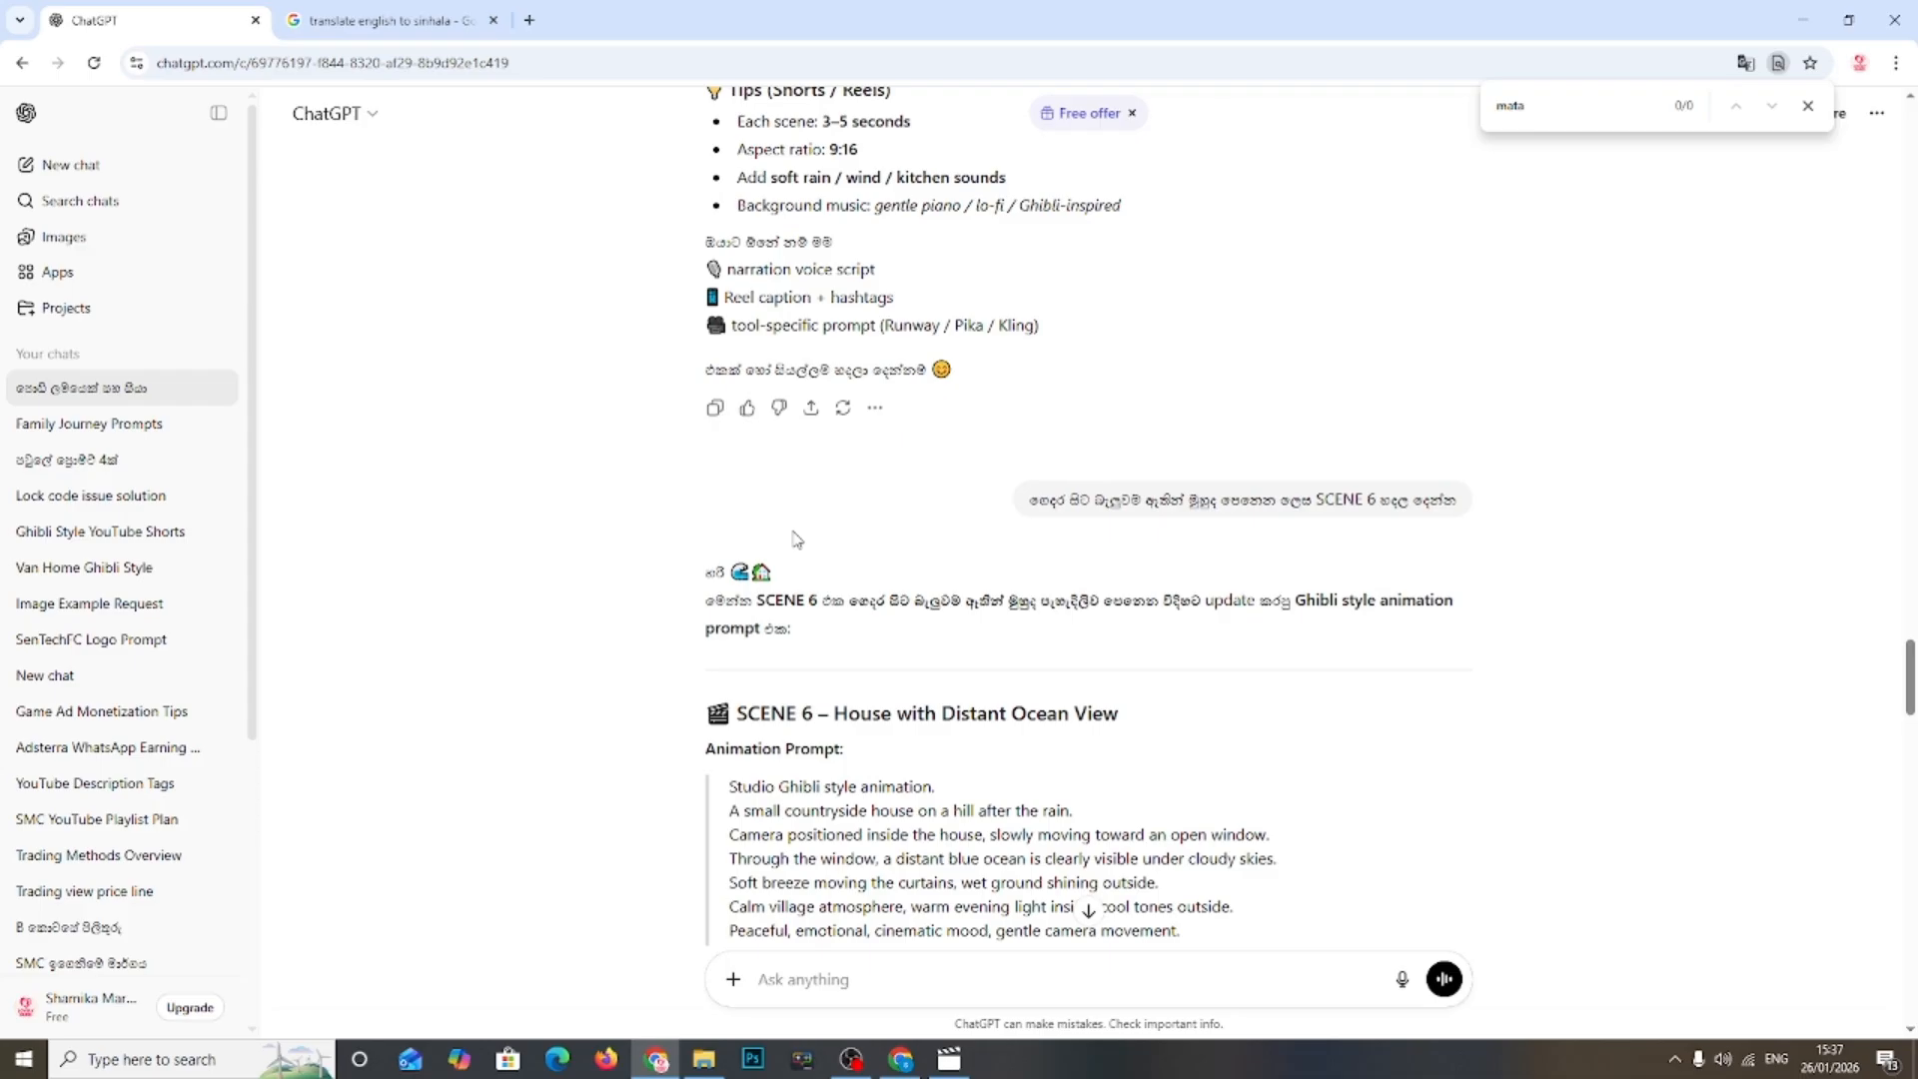
# Step: Review the ChatGPT request for Scene 6 and both ocean-view animation prompts, highlighting the request and prompt texts
pyautogui.scroll(-1, 796, 540)
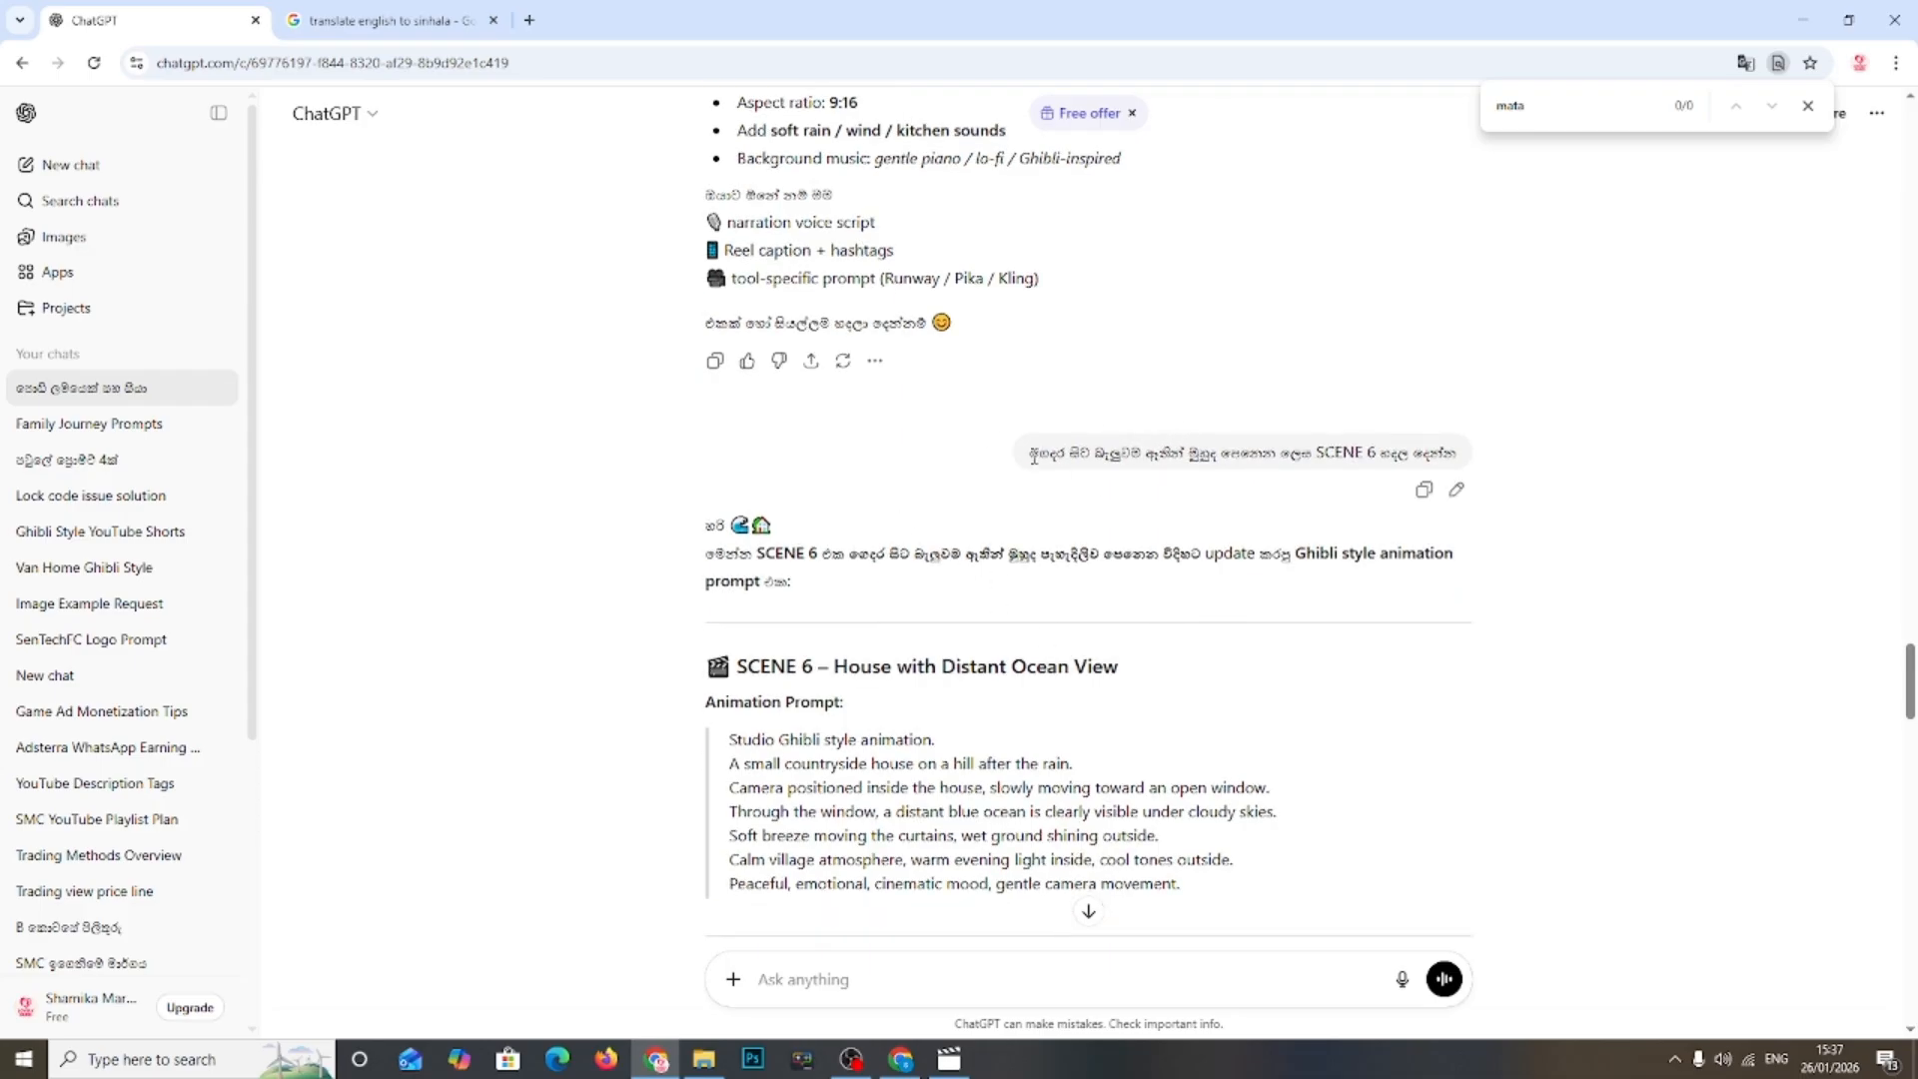
pyautogui.moveTo(1031, 454); pyautogui.dragTo(1469, 460)
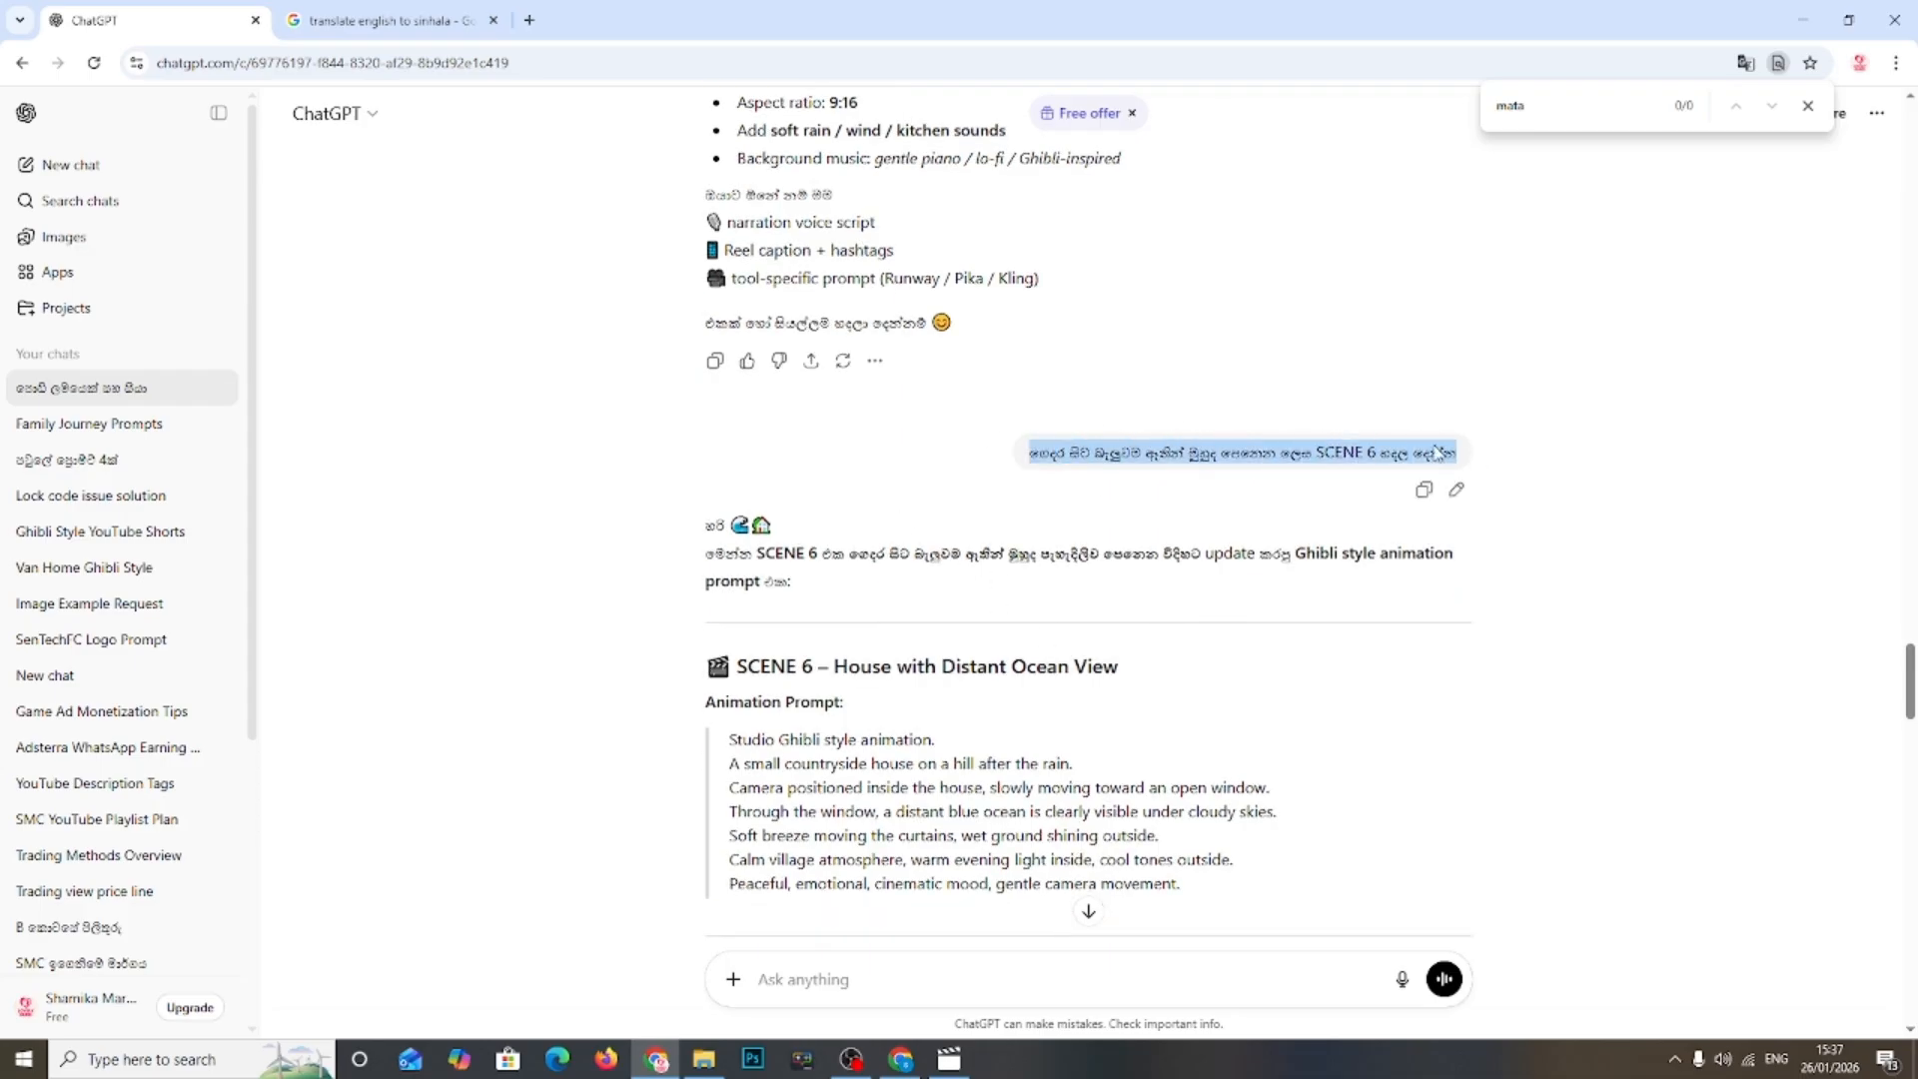
pyautogui.scroll(-3, 757, 542)
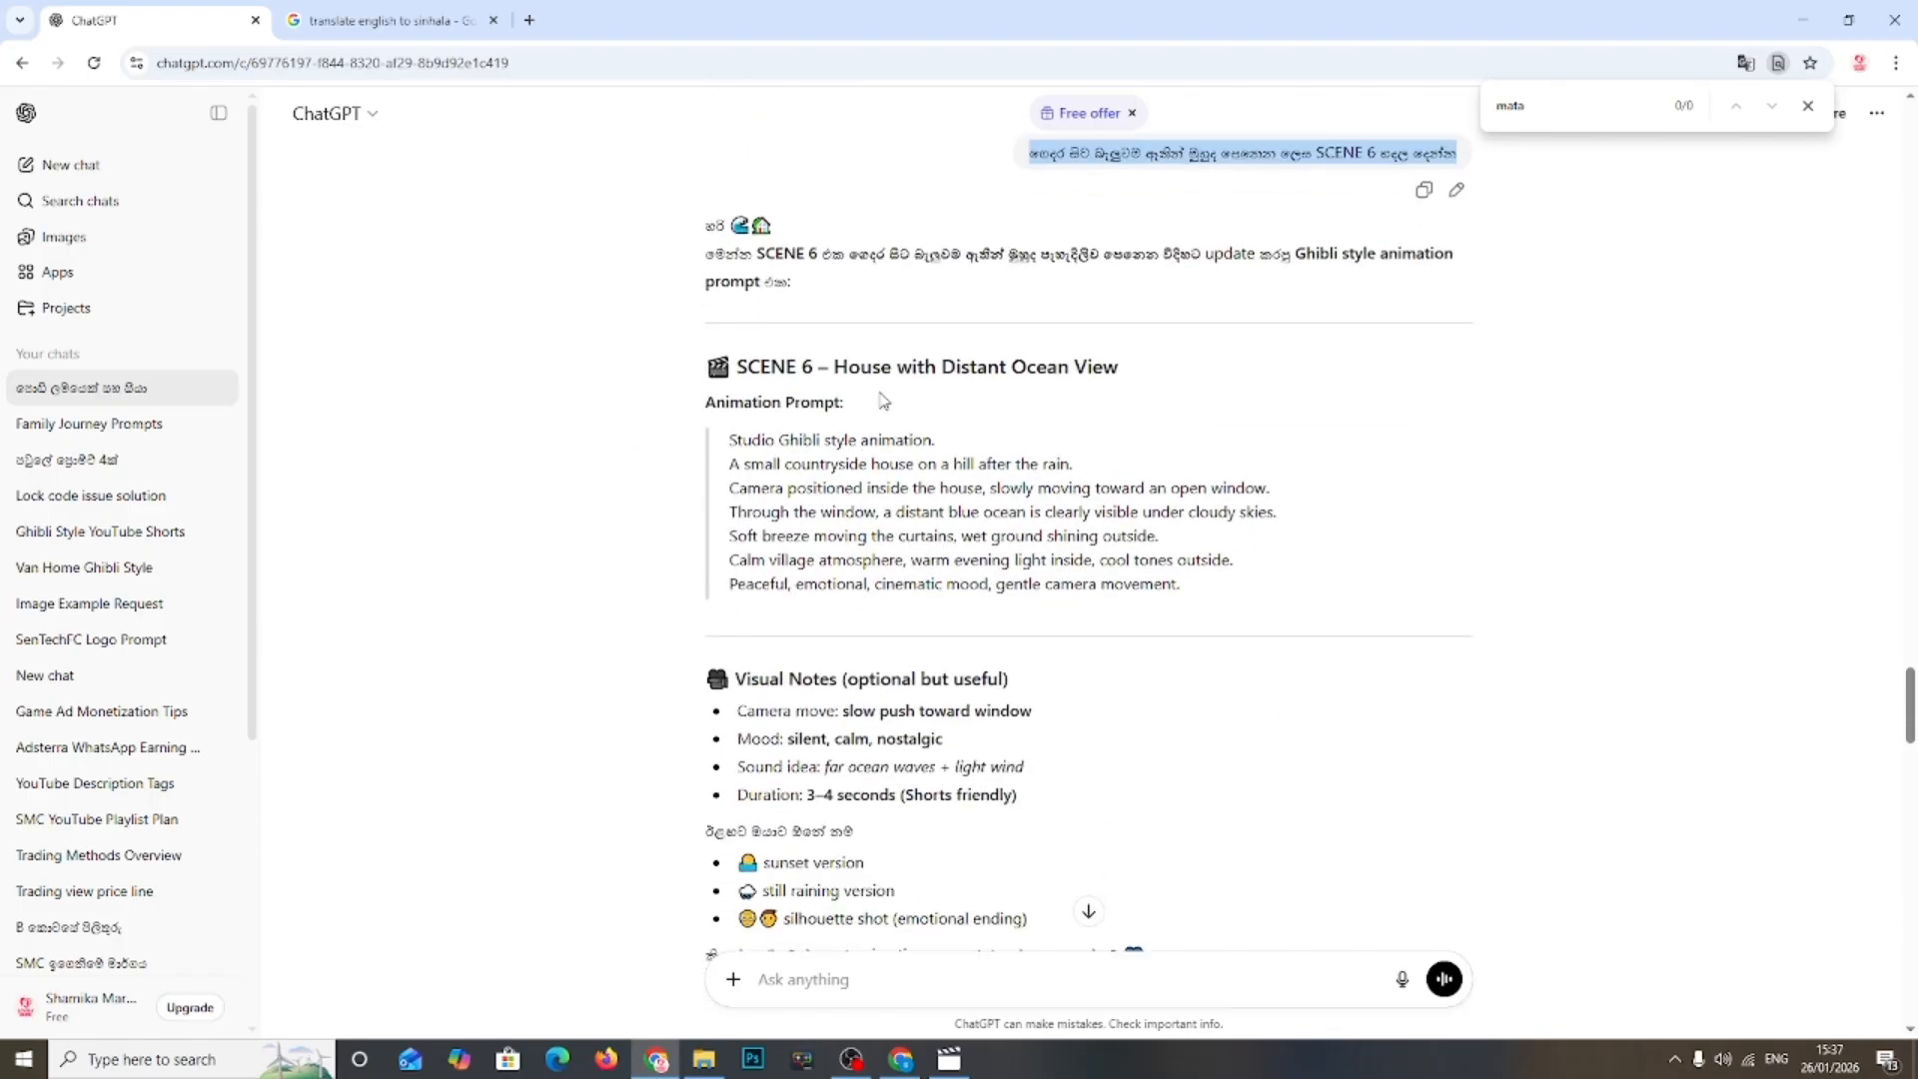
pyautogui.moveTo(721, 442); pyautogui.dragTo(1159, 582)
pyautogui.scroll(-5, 1138, 559)
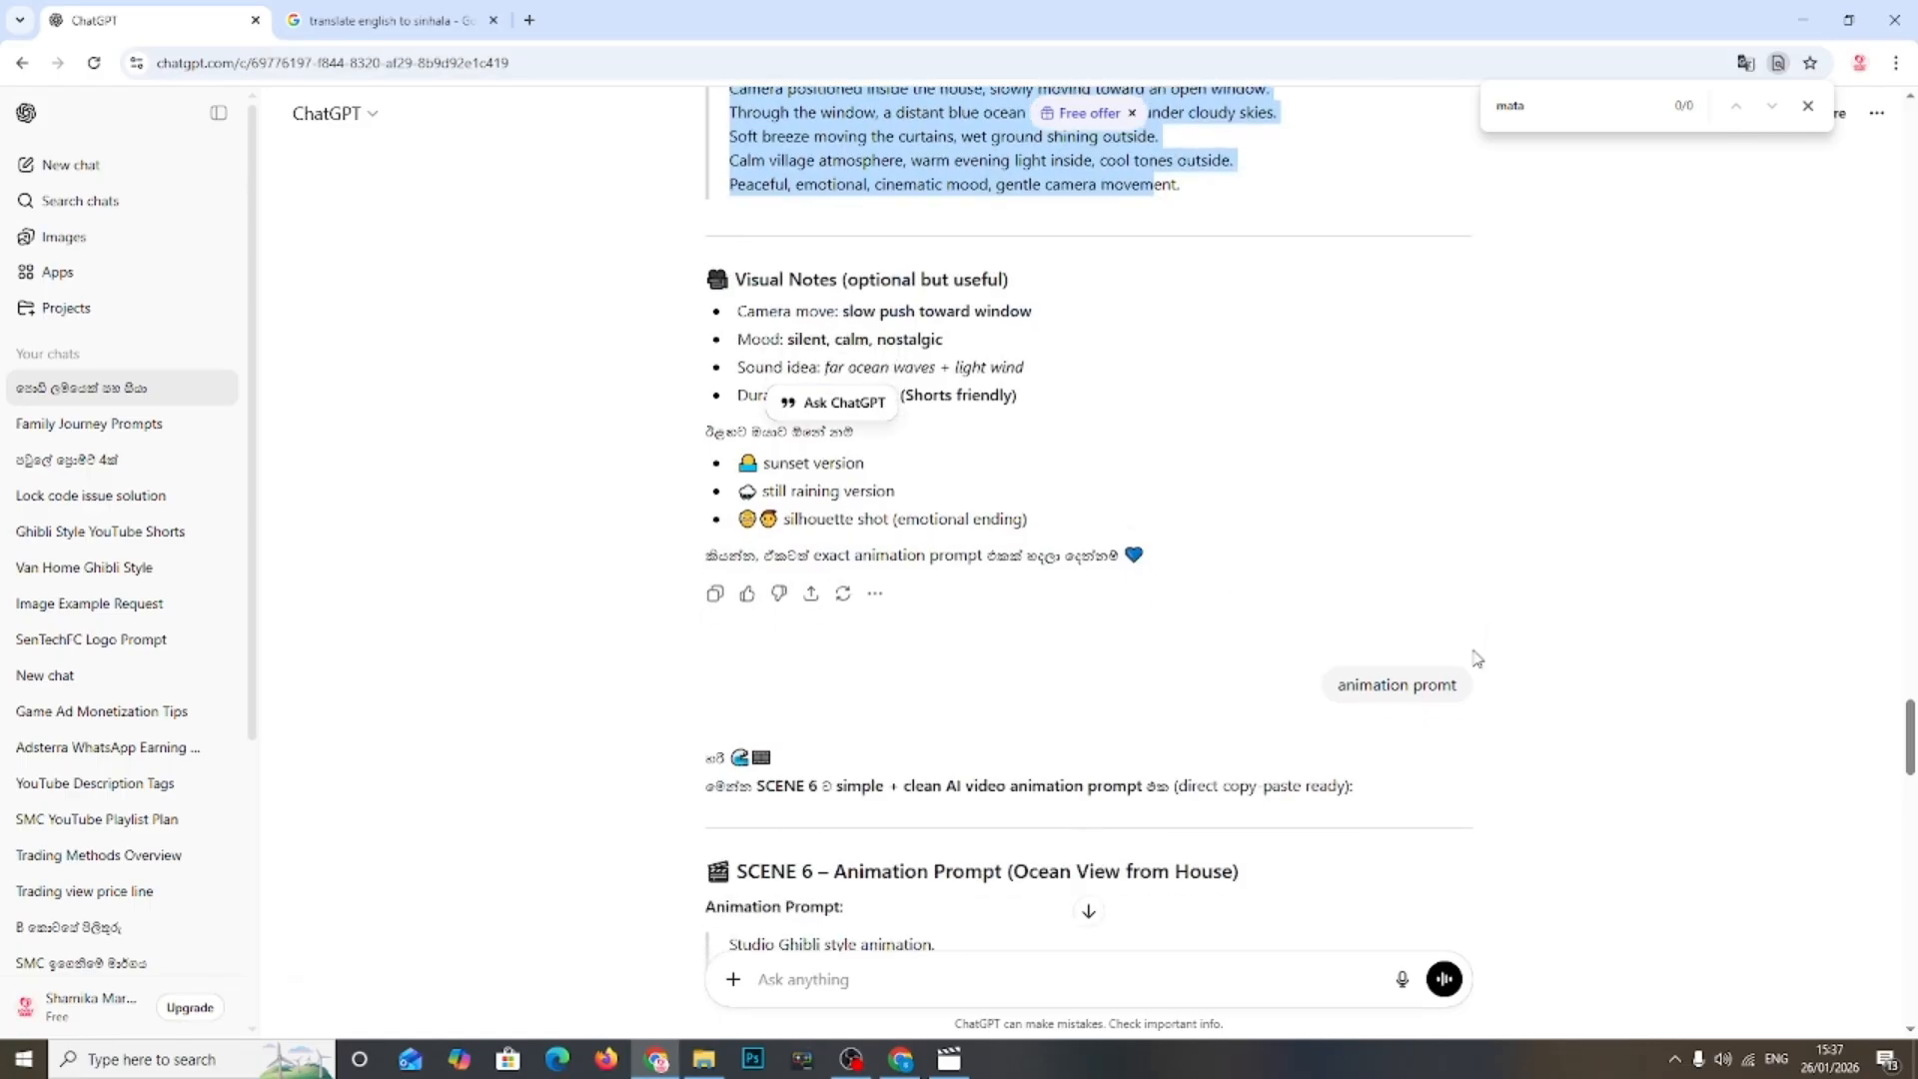
pyautogui.scroll(-4, 787, 754)
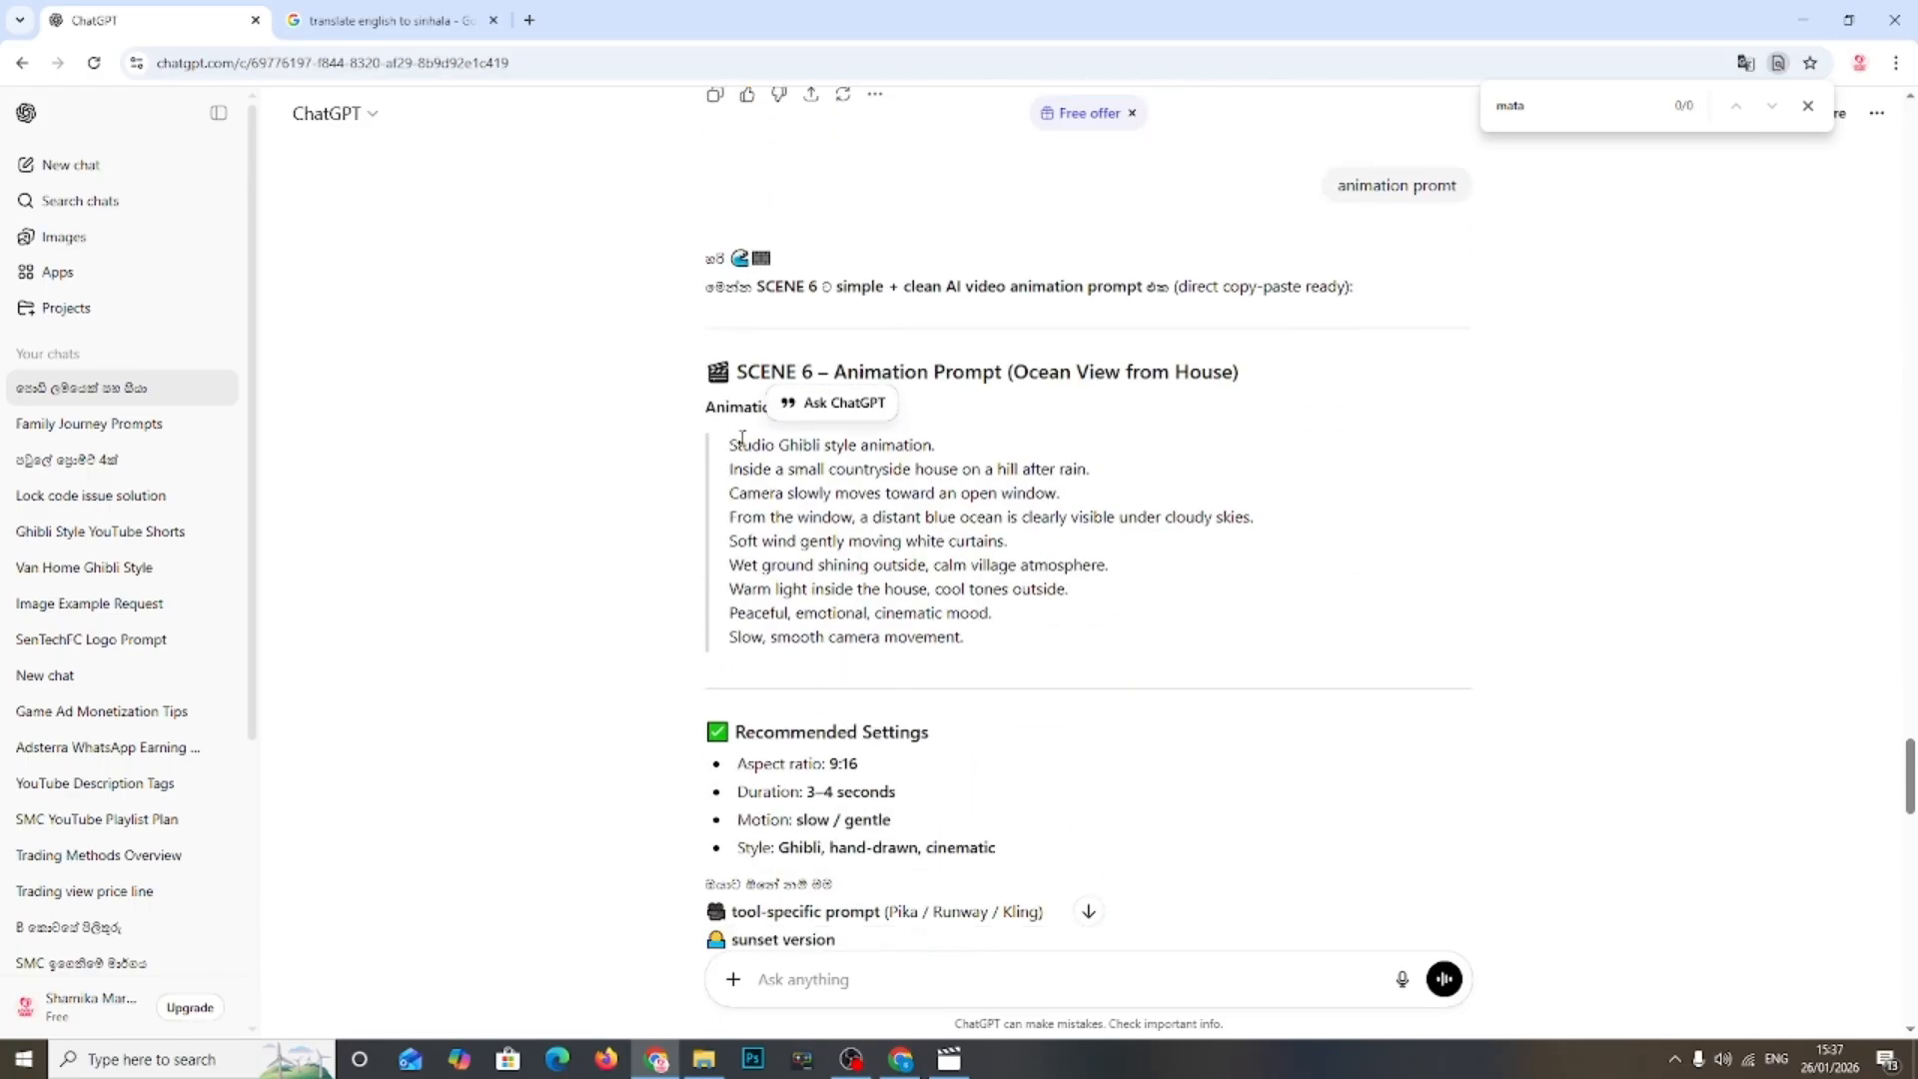
pyautogui.moveTo(742, 440); pyautogui.dragTo(899, 536)
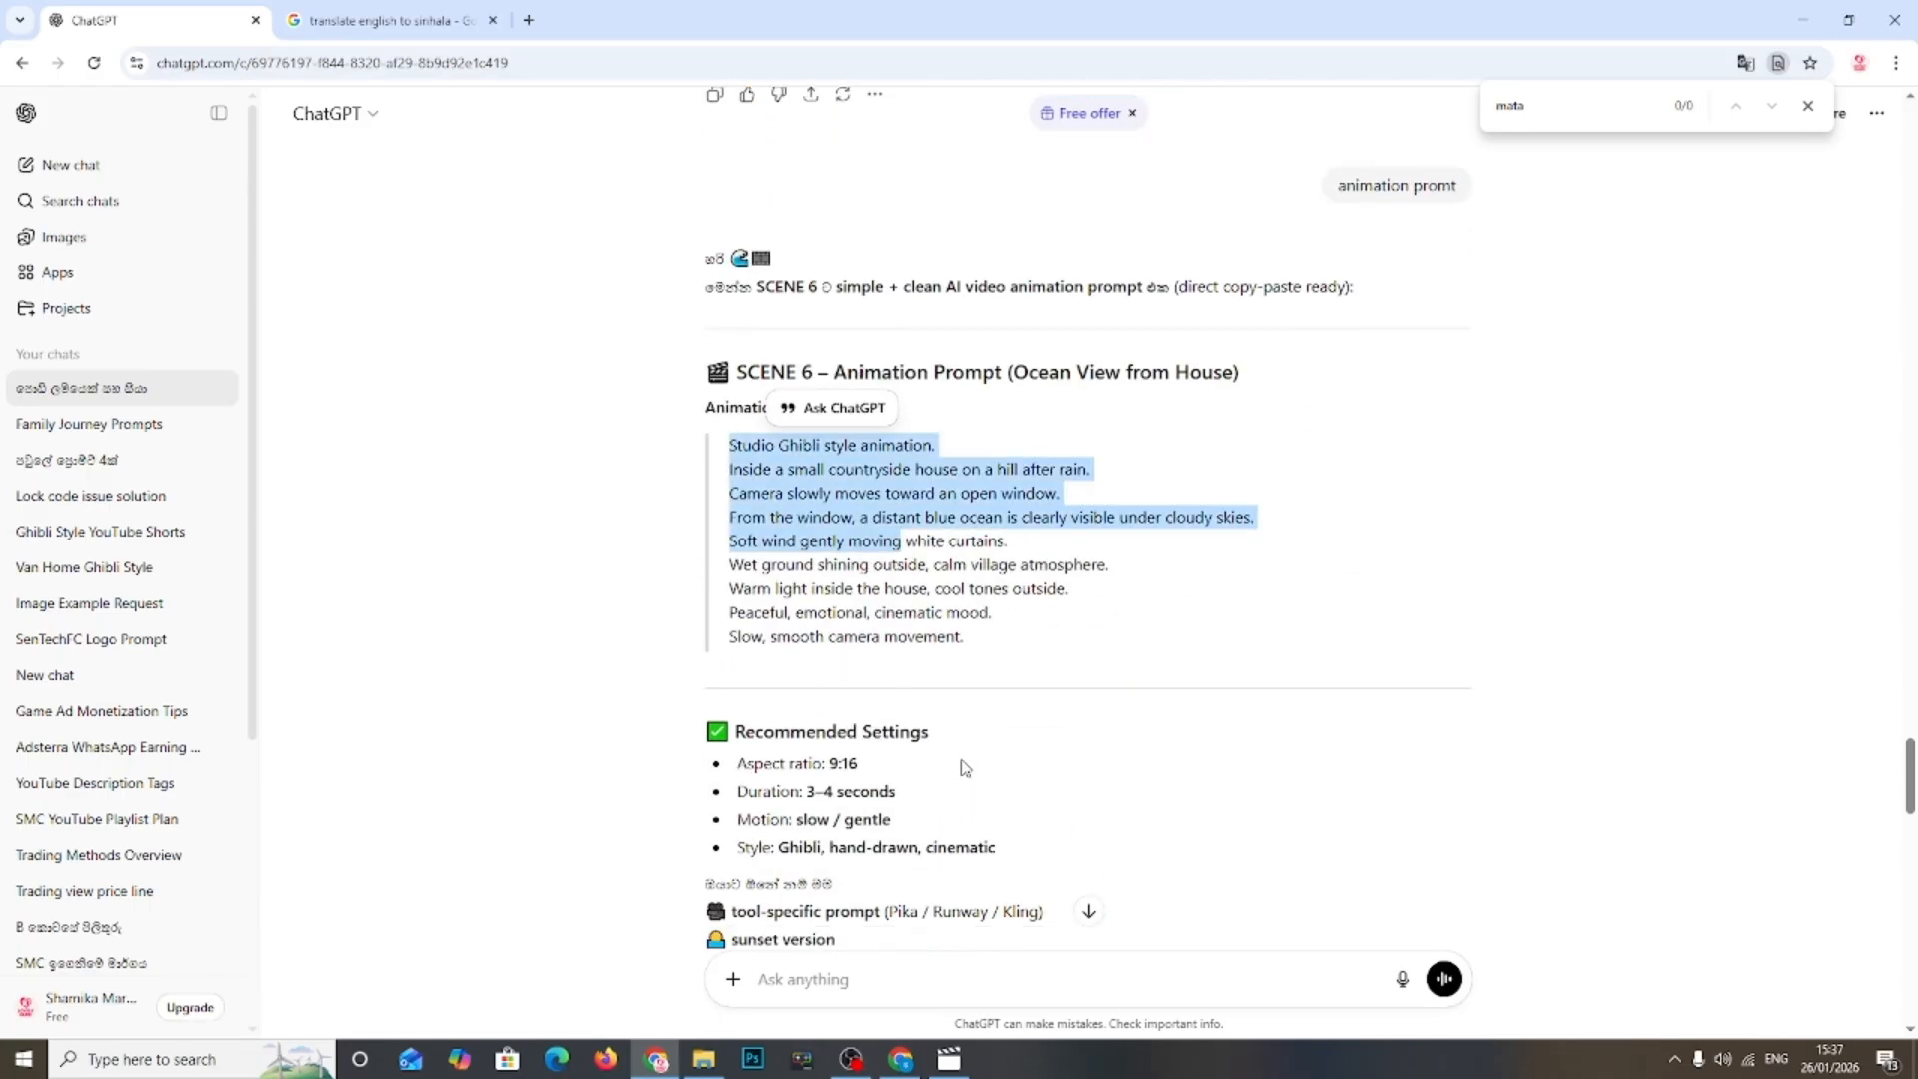
pyautogui.click(851, 1057)
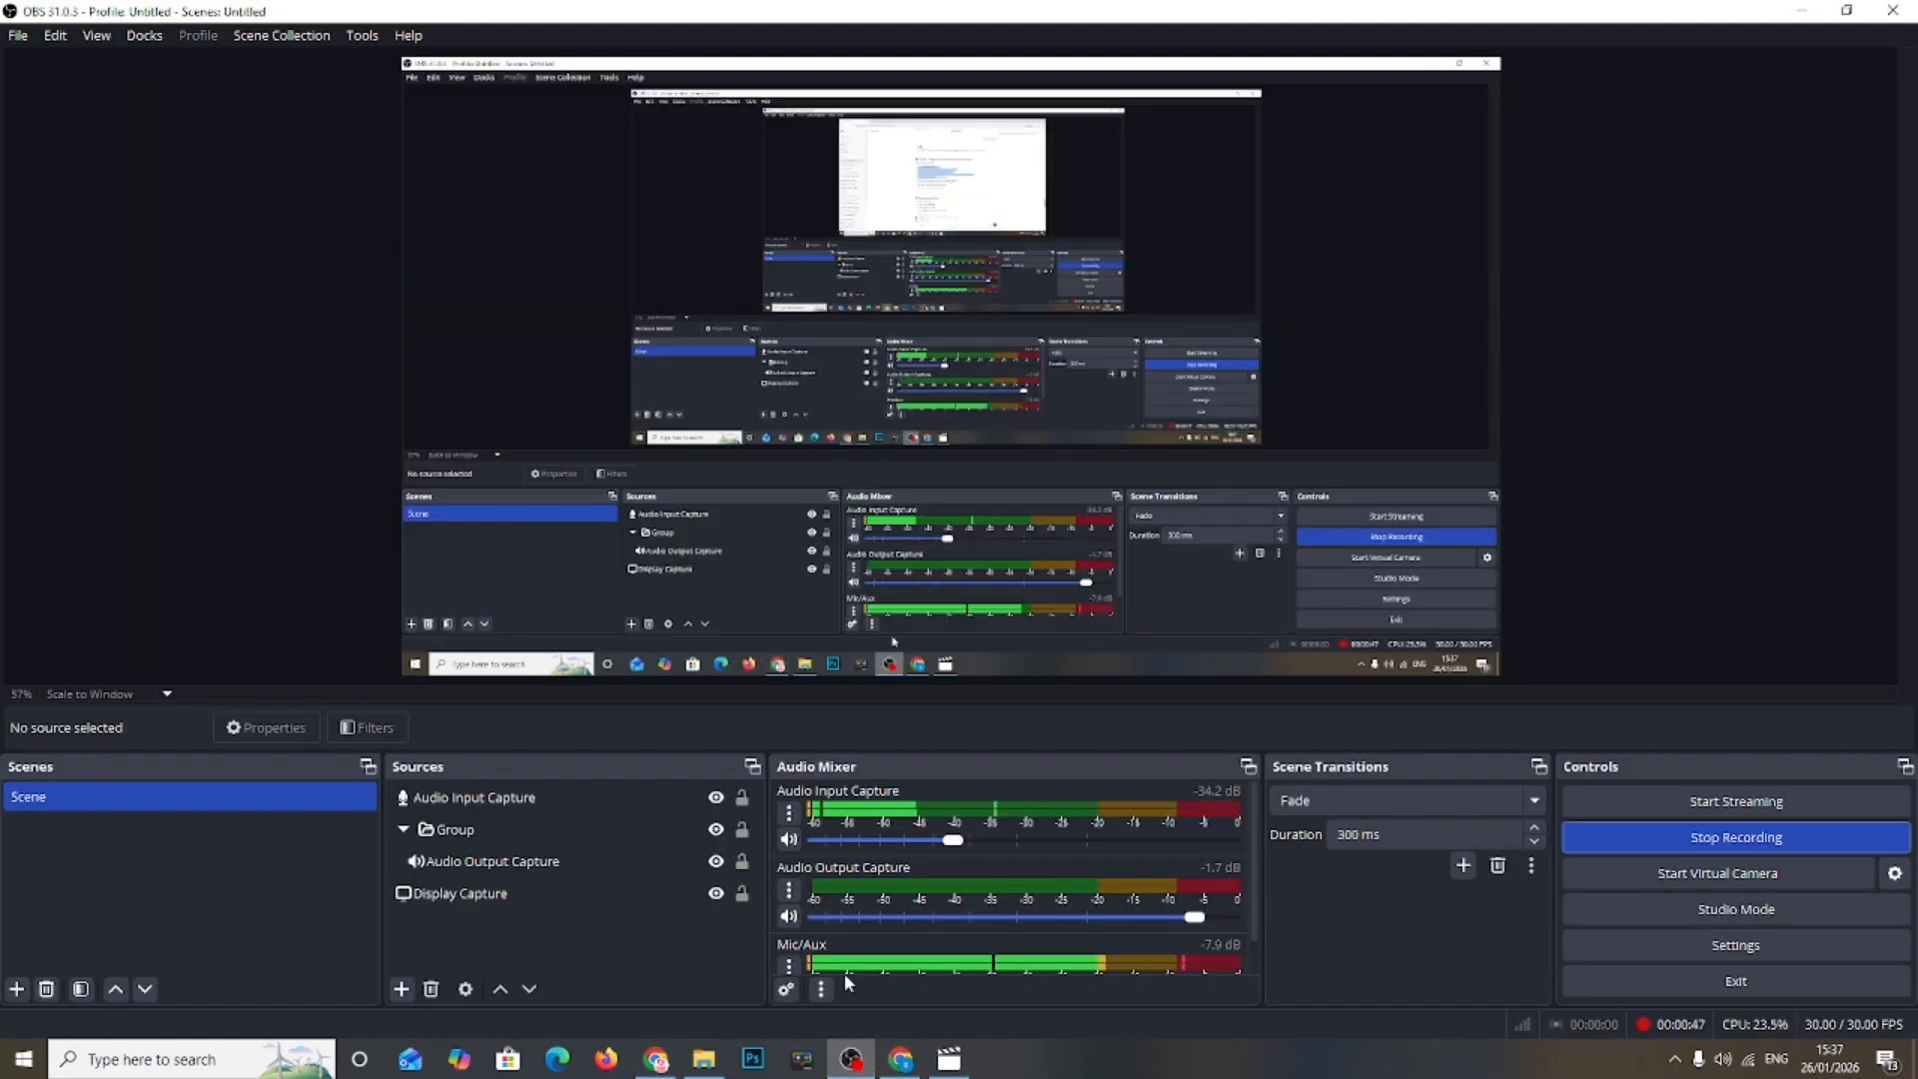
pyautogui.click(655, 1059)
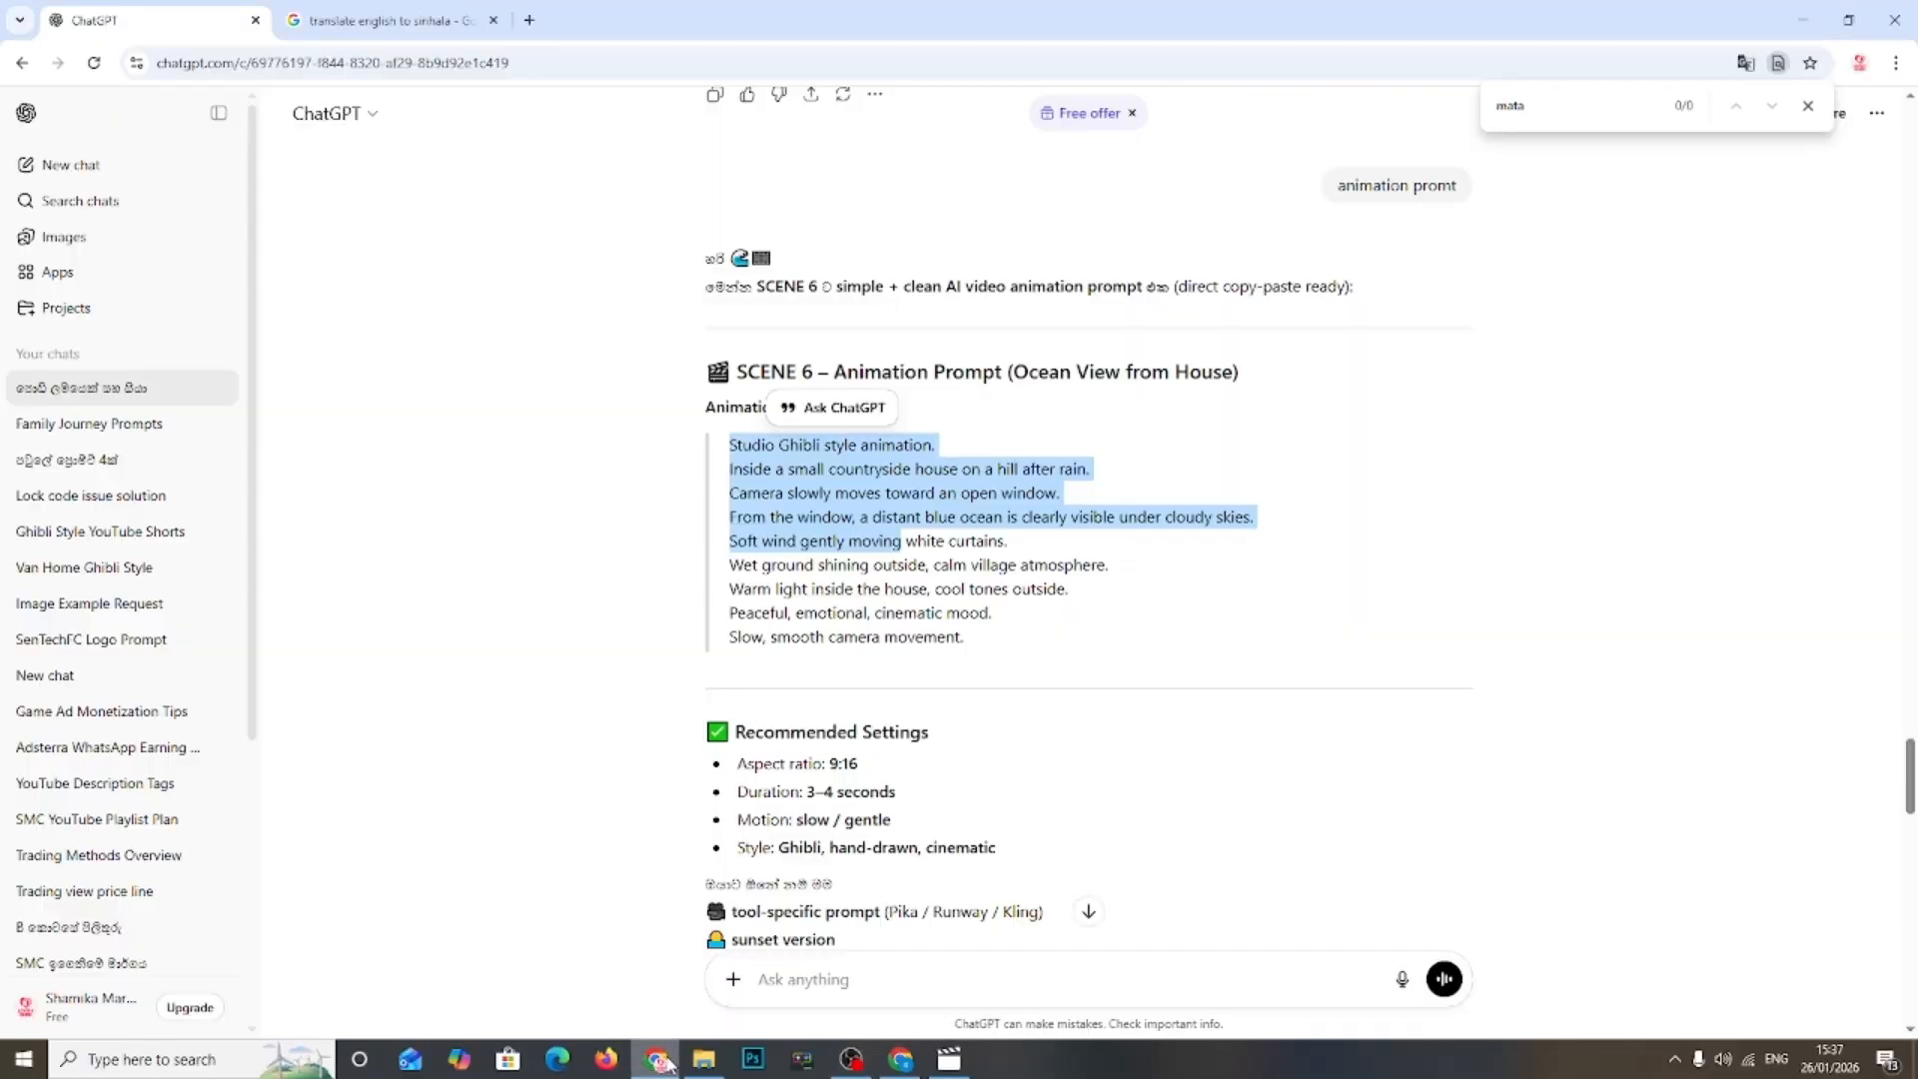
# Step: Switch to CapCut and import the ten videos generated_video (13) through generated_video (22) from Downloads
pyautogui.click(959, 1060)
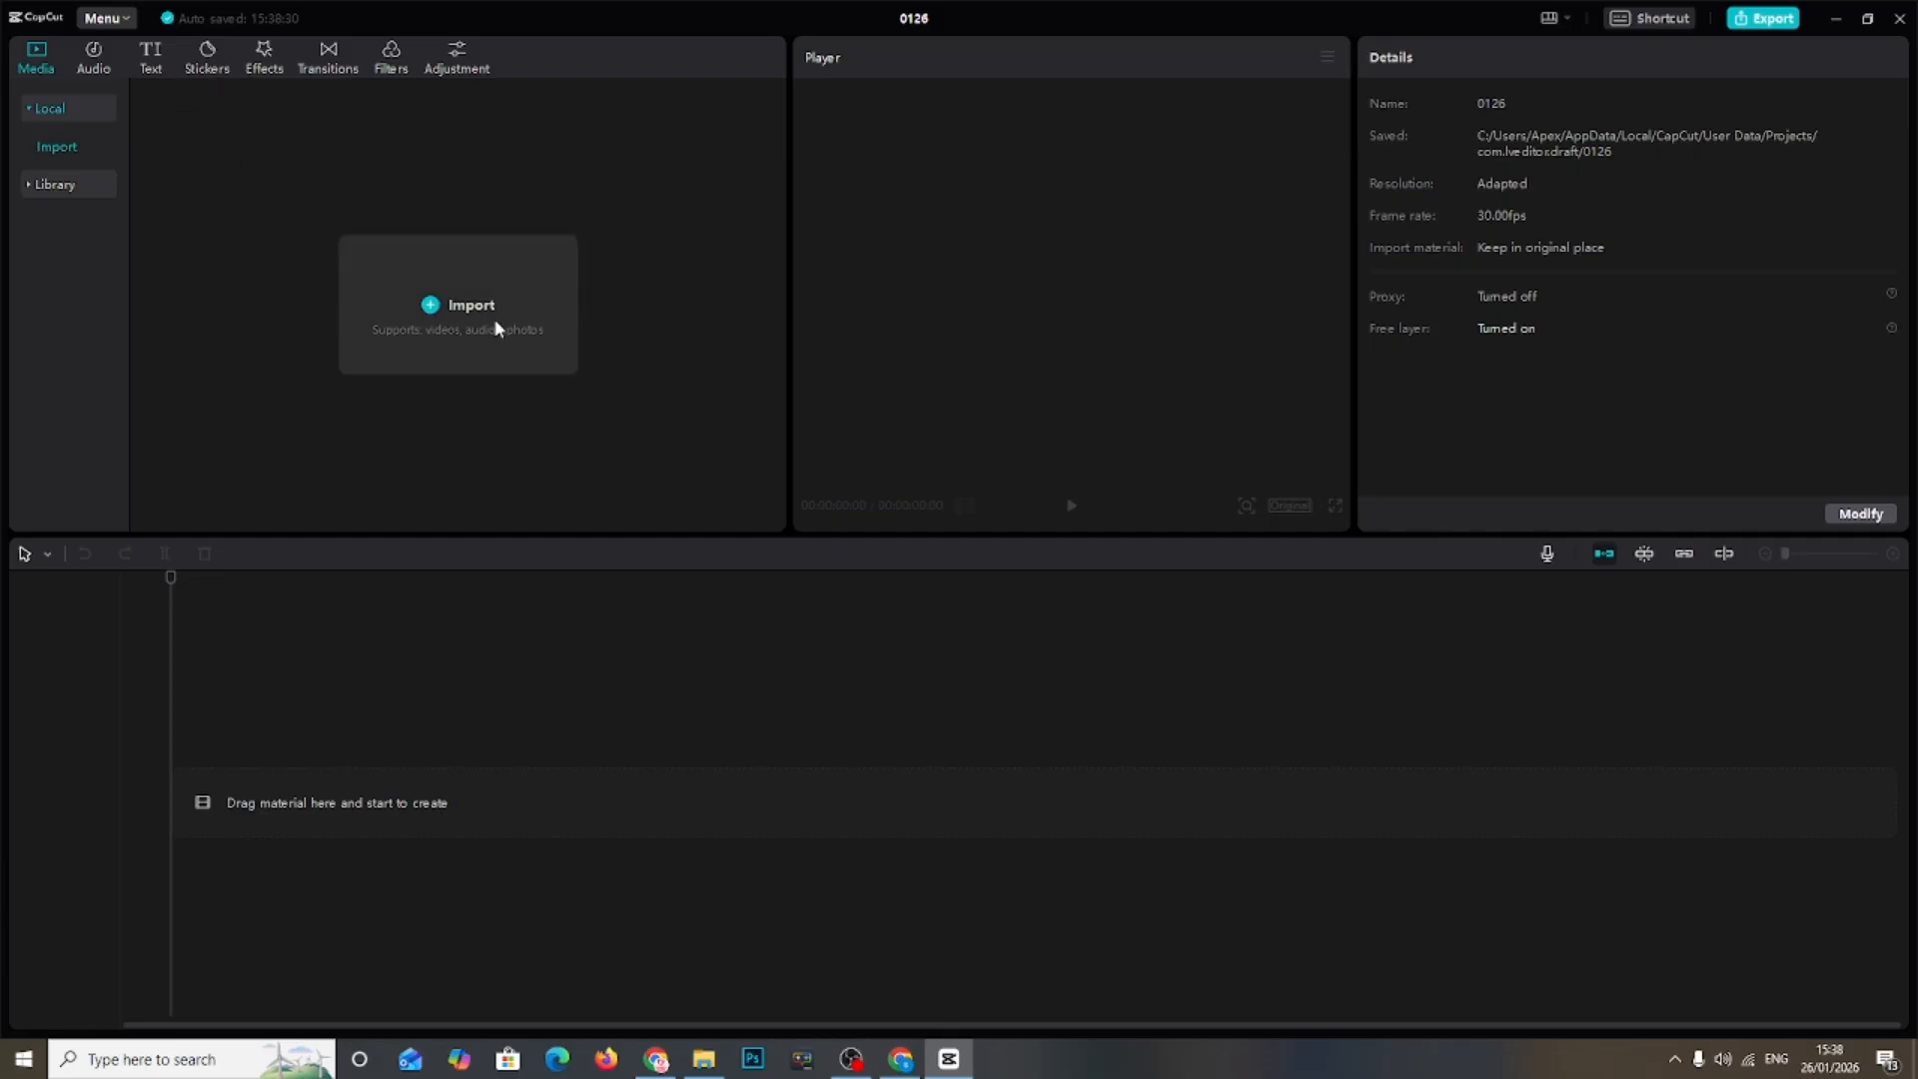
pyautogui.click(433, 326)
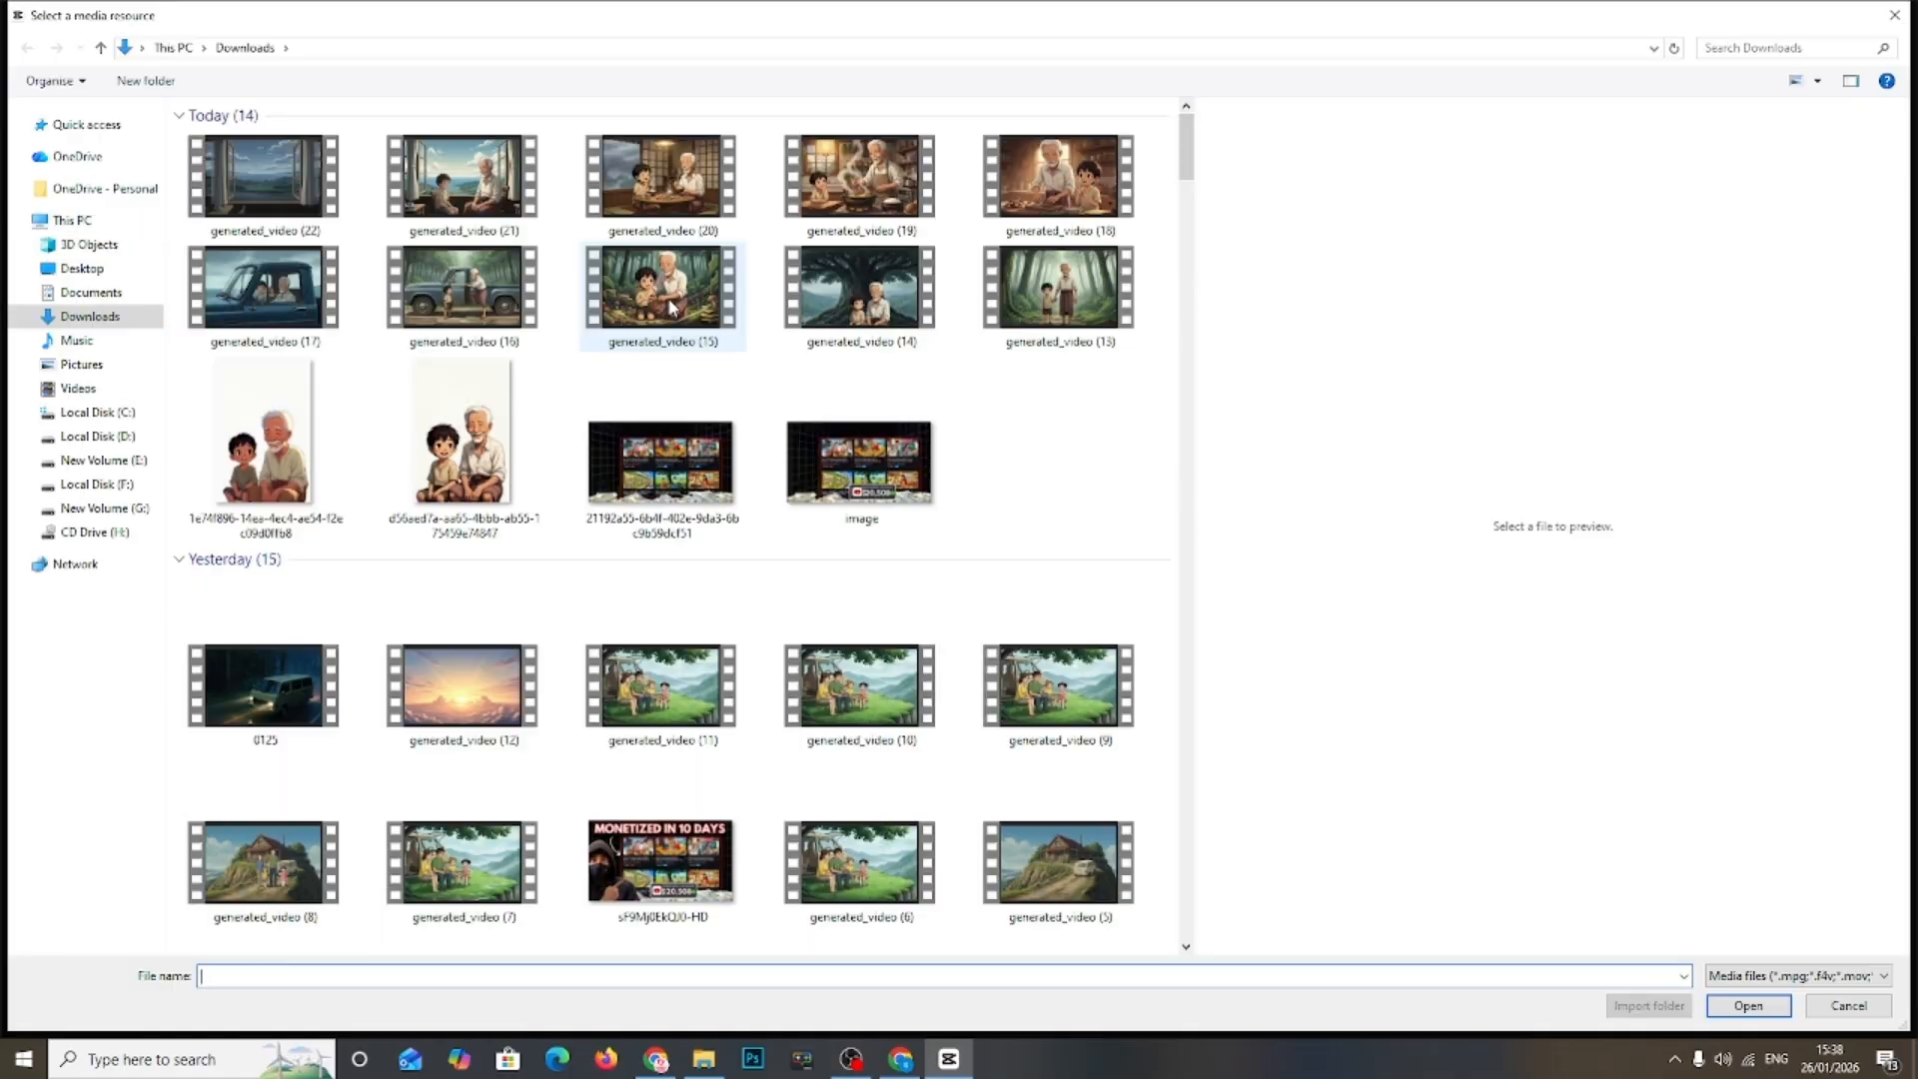
pyautogui.click(205, 157)
pyautogui.keyDown('ctrl'); pyautogui.click(263, 287); pyautogui.keyUp('ctrl')
pyautogui.keyDown('ctrl'); pyautogui.click(461, 176); pyautogui.keyUp('ctrl')
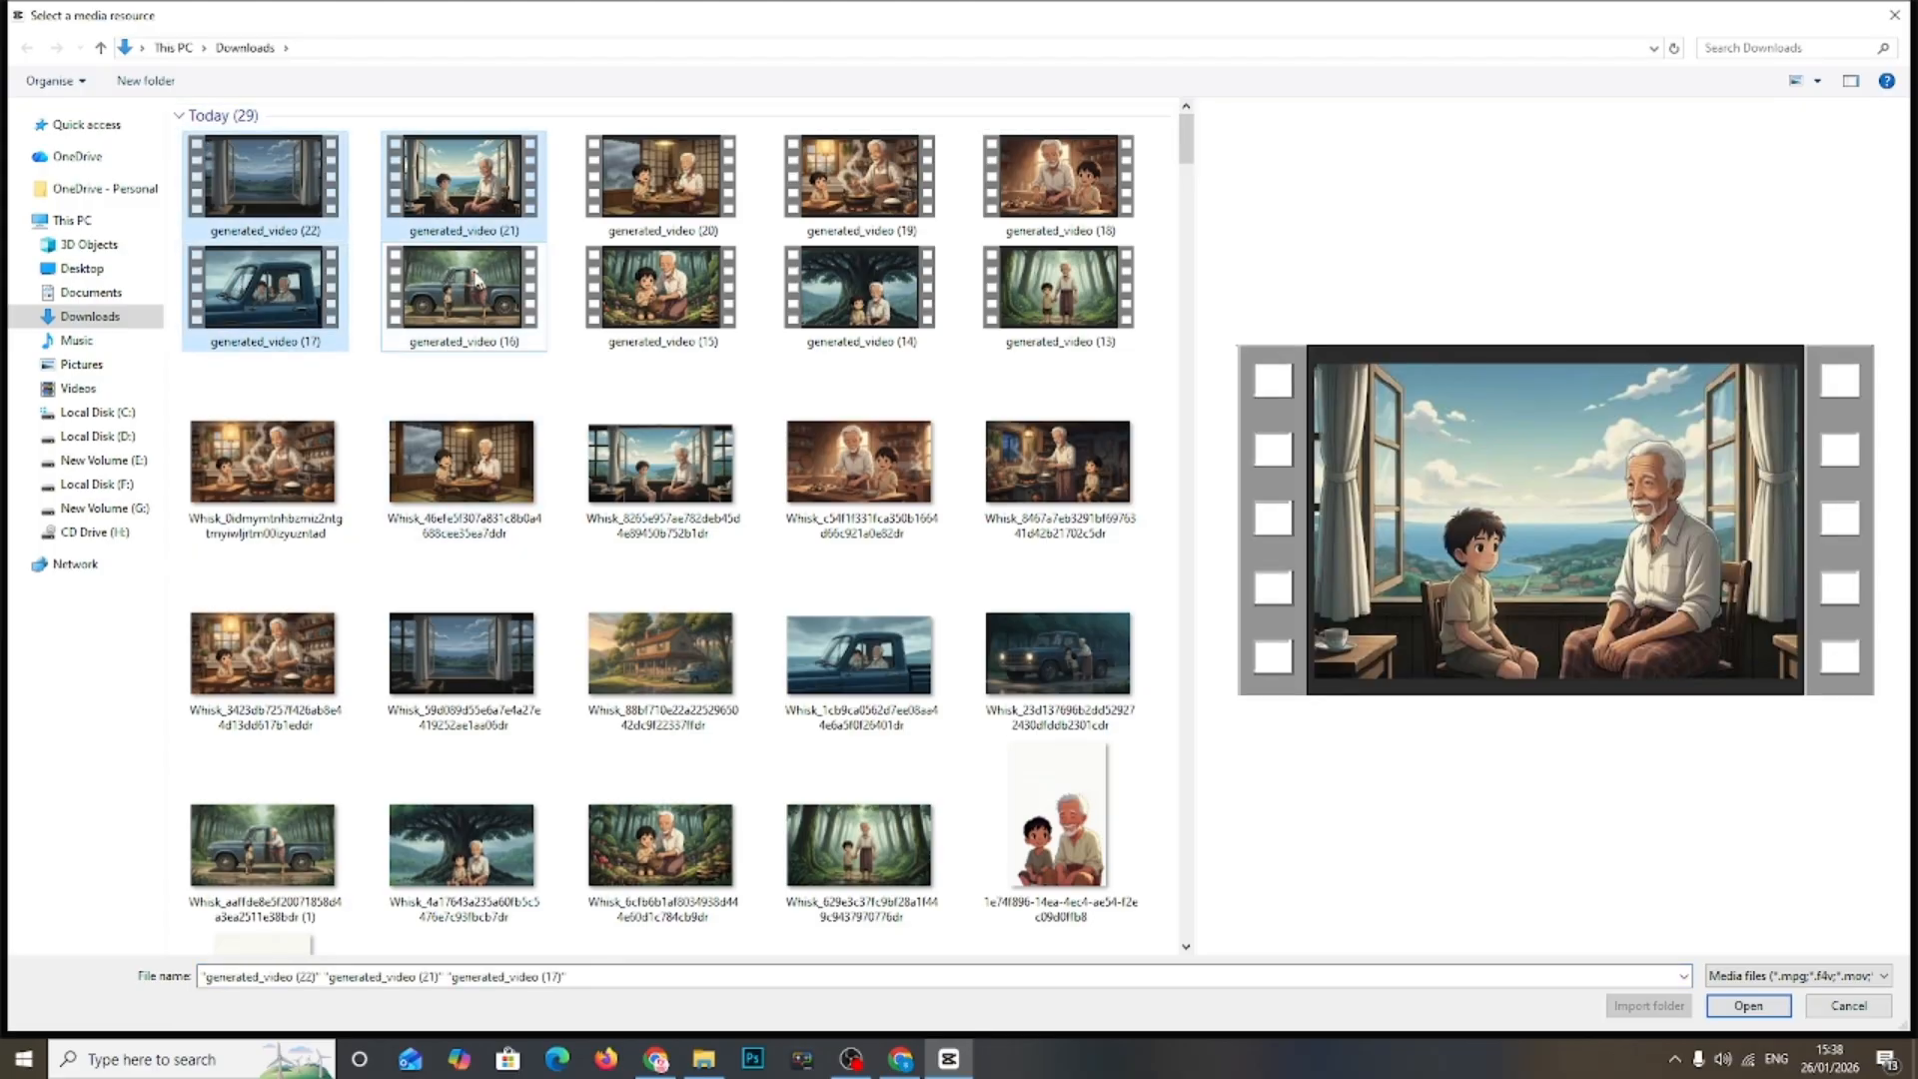
pyautogui.keyDown('ctrl'); pyautogui.click(659, 176); pyautogui.keyUp('ctrl')
pyautogui.keyDown('ctrl'); pyautogui.click(859, 176); pyautogui.keyUp('ctrl')
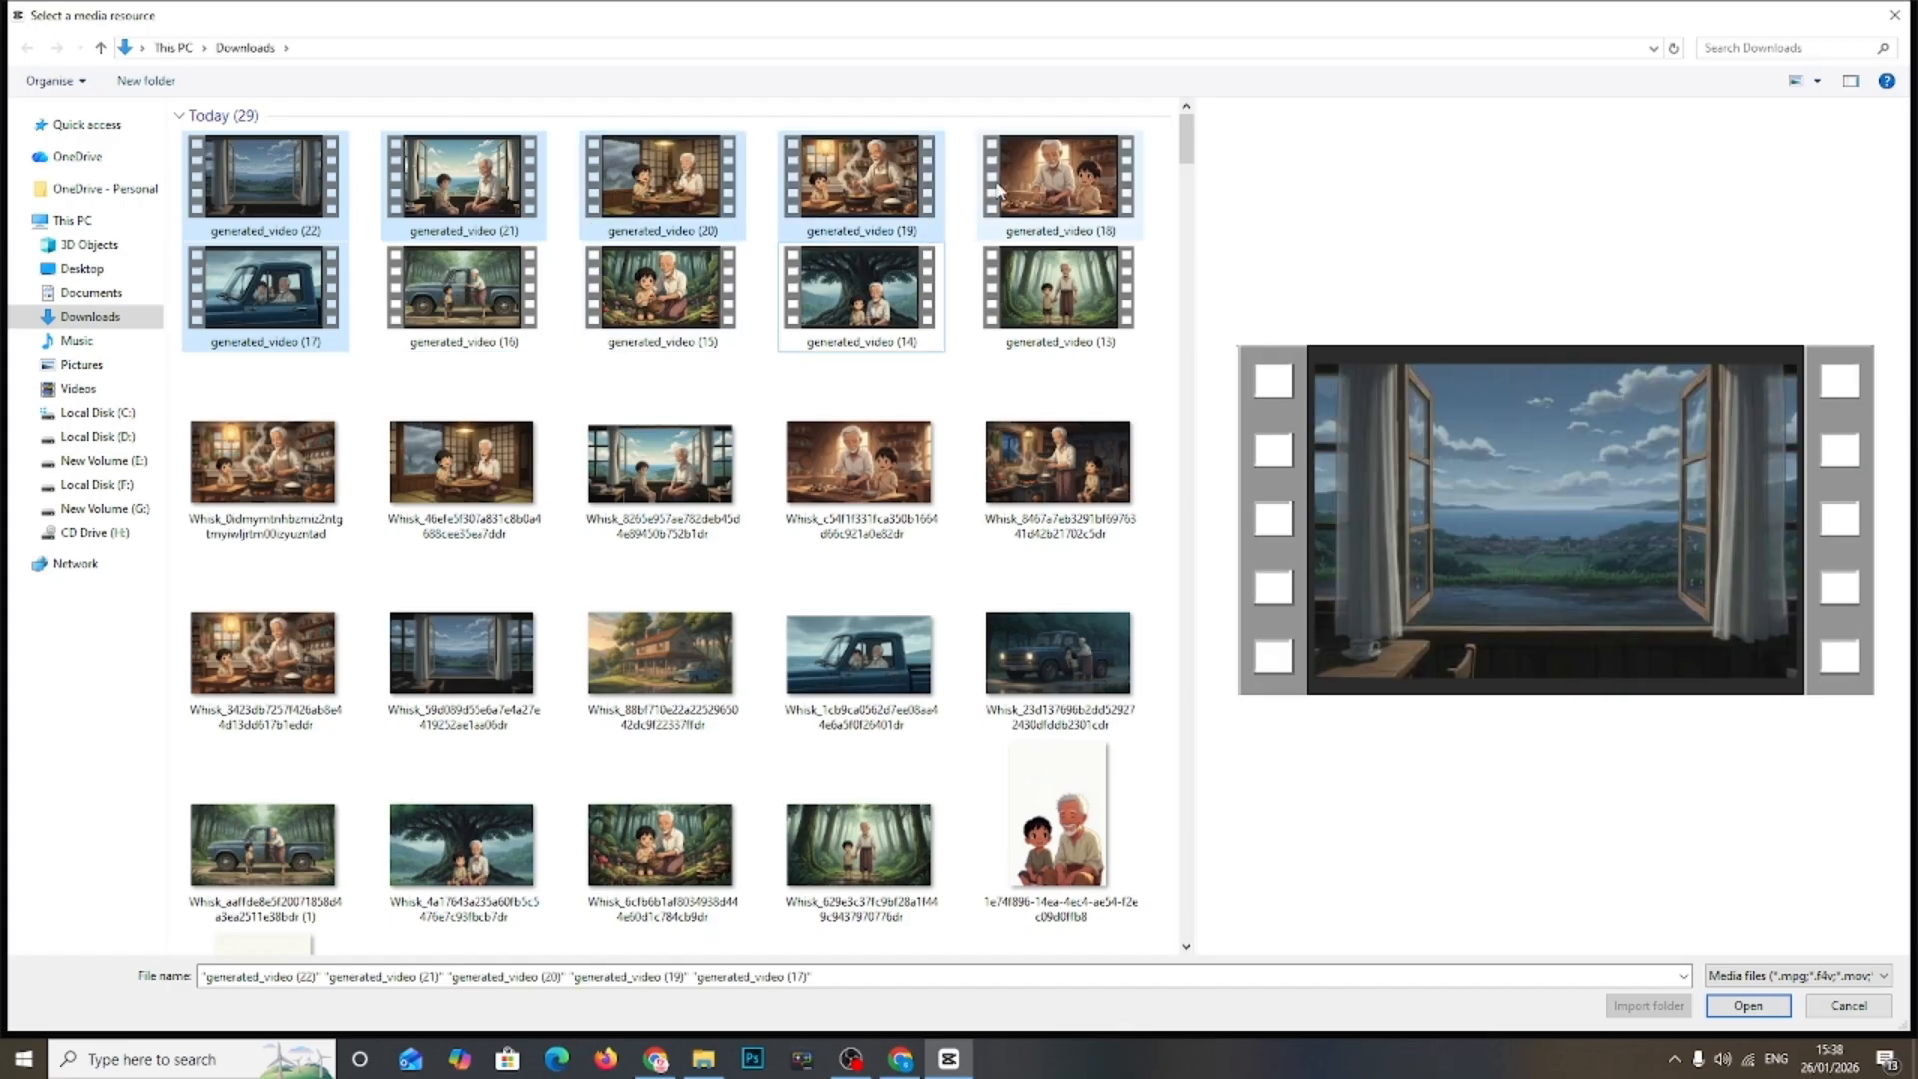
pyautogui.keyDown('ctrl'); pyautogui.click(1059, 176); pyautogui.keyUp('ctrl')
pyautogui.keyDown('ctrl'); pyautogui.click(1039, 292); pyautogui.keyUp('ctrl')
pyautogui.keyDown('ctrl'); pyautogui.click(659, 289); pyautogui.keyUp('ctrl')
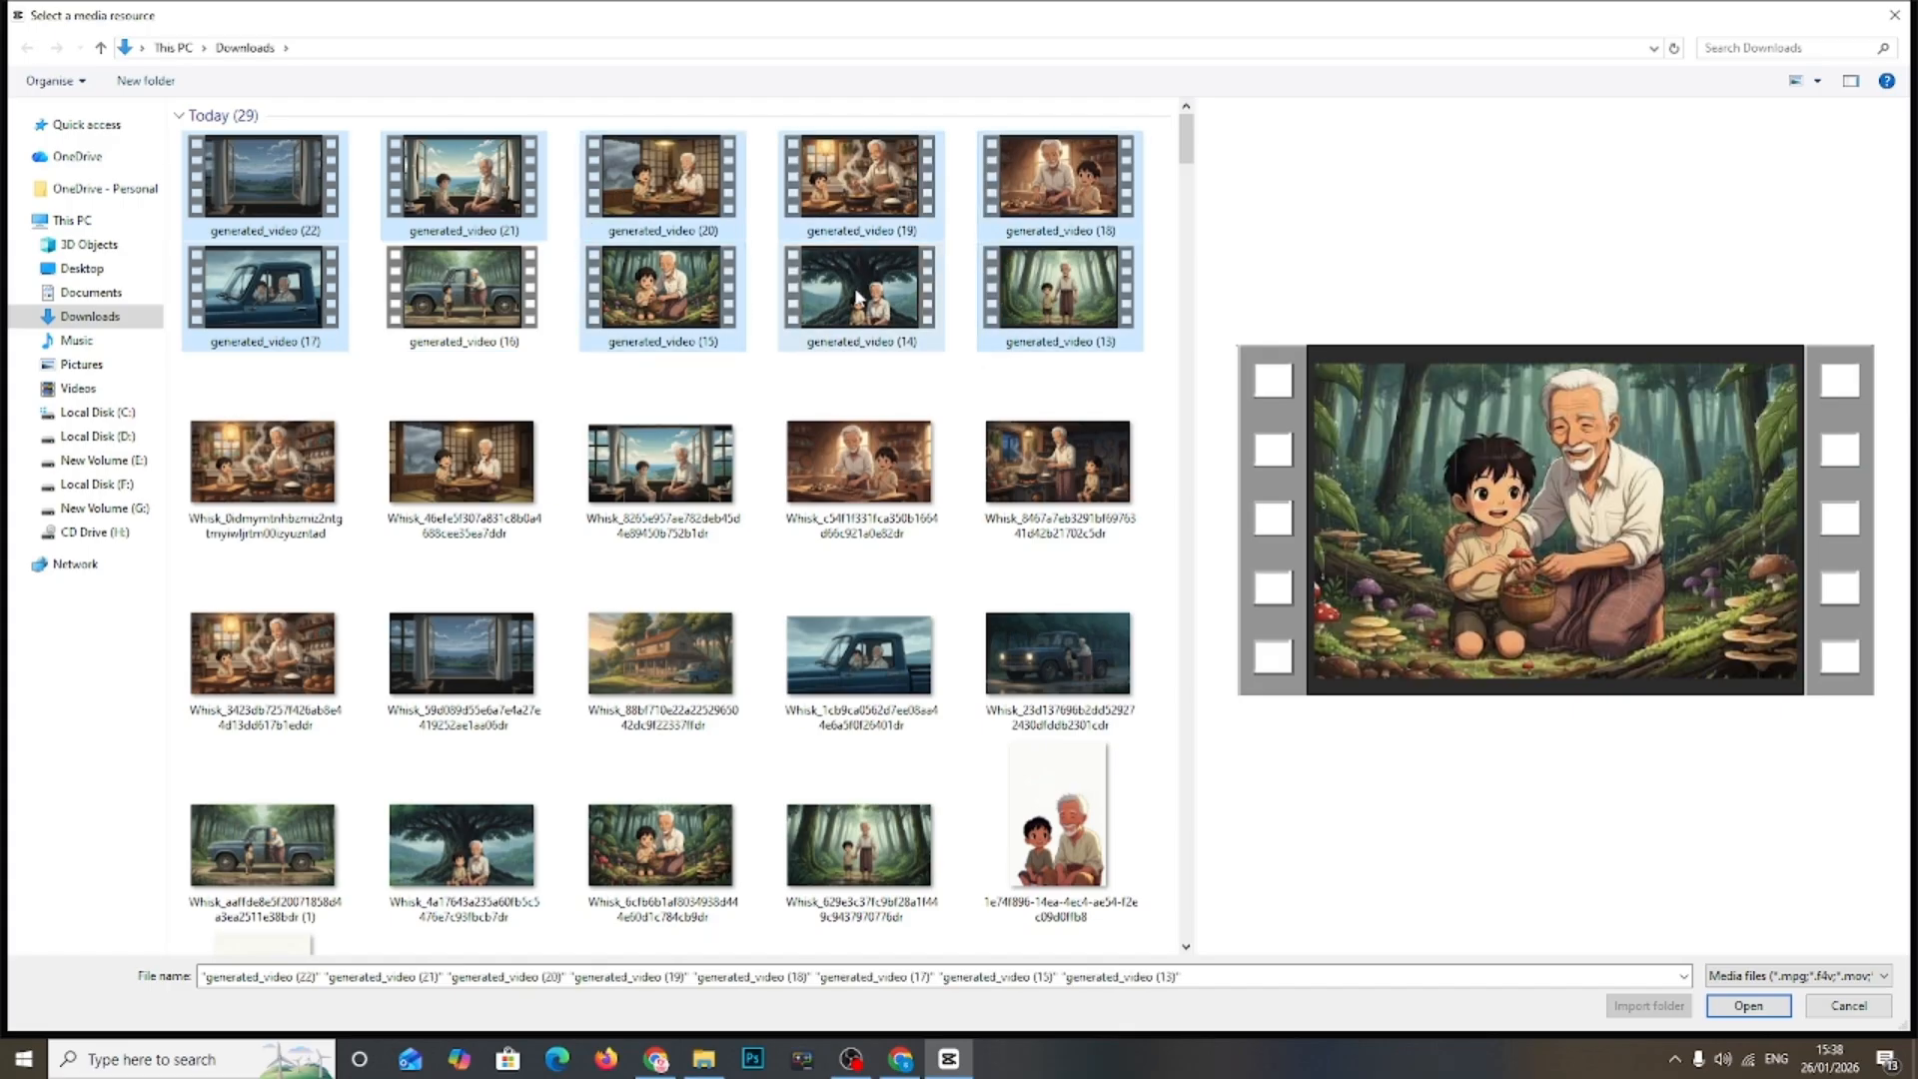
pyautogui.keyDown('ctrl'); pyautogui.click(859, 289); pyautogui.keyUp('ctrl')
pyautogui.keyDown('ctrl'); pyautogui.click(505, 327); pyautogui.keyUp('ctrl')
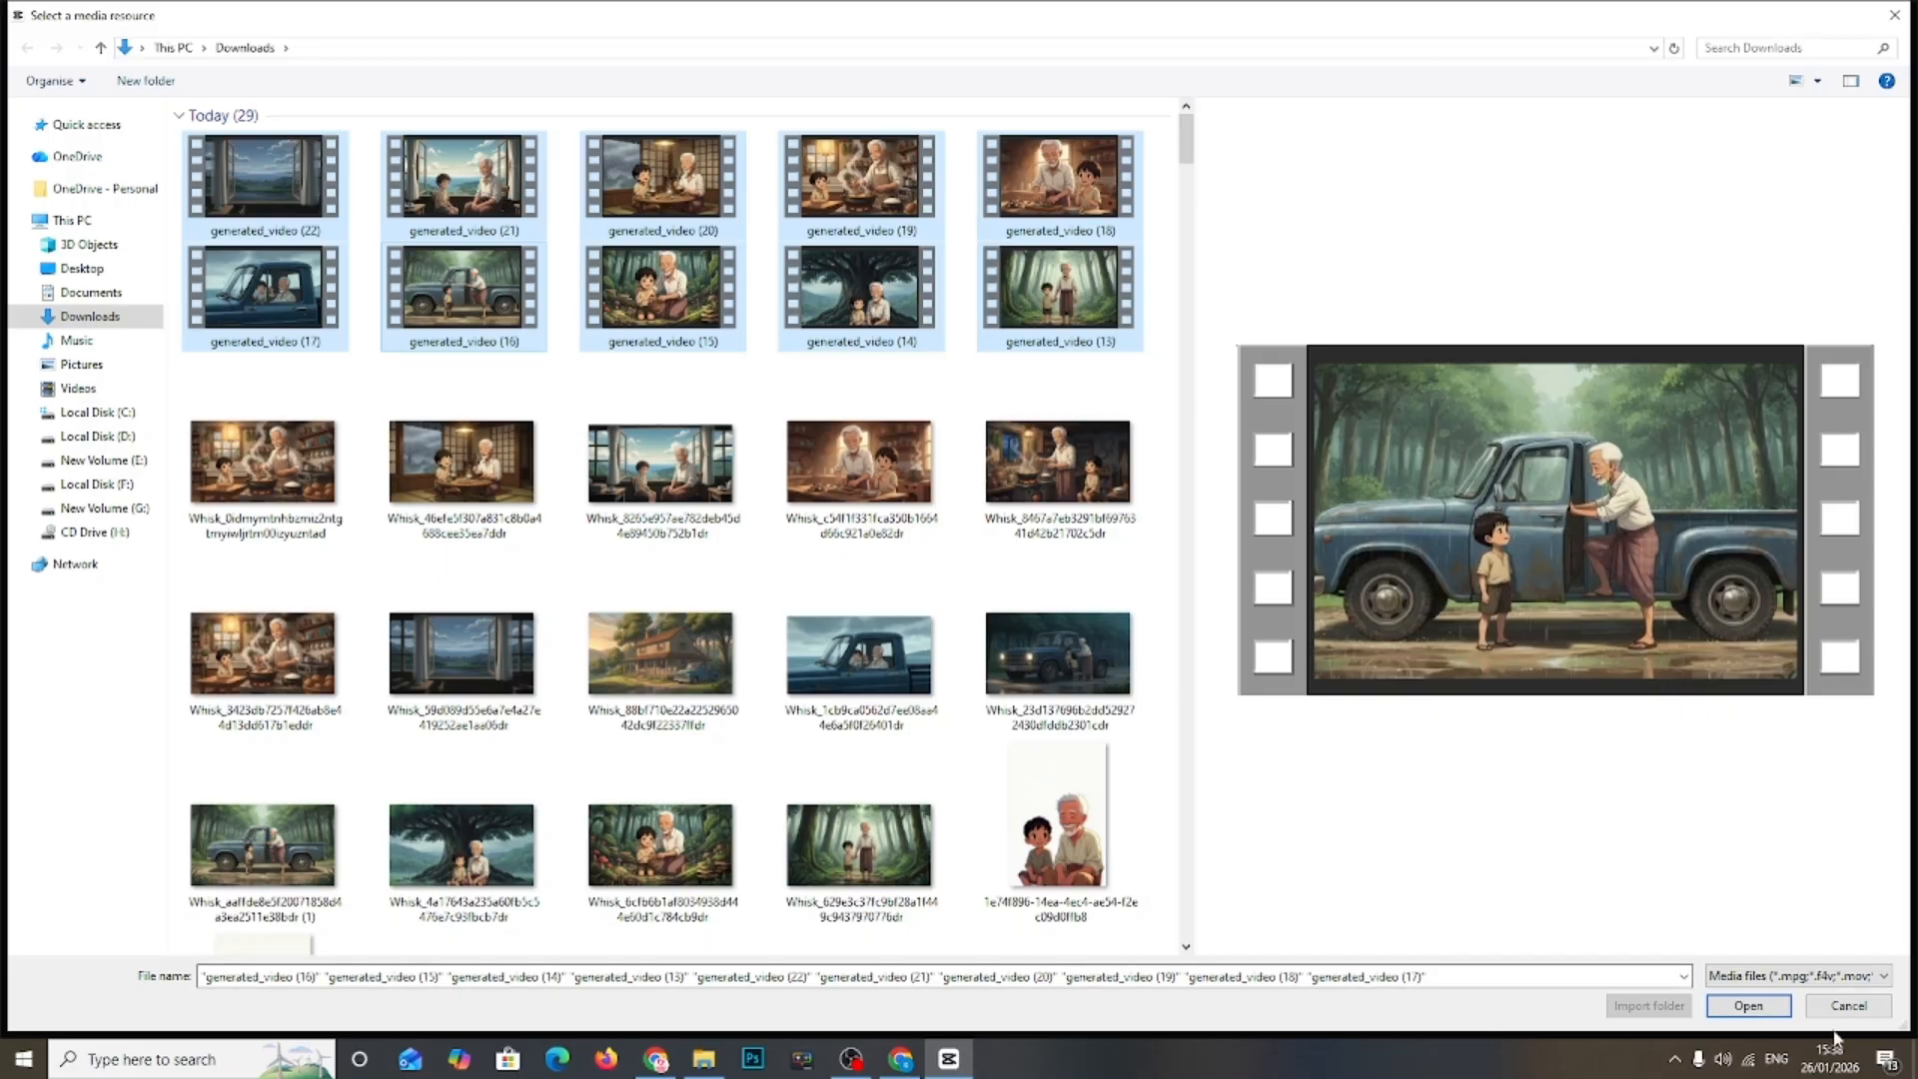
pyautogui.click(1776, 1011)
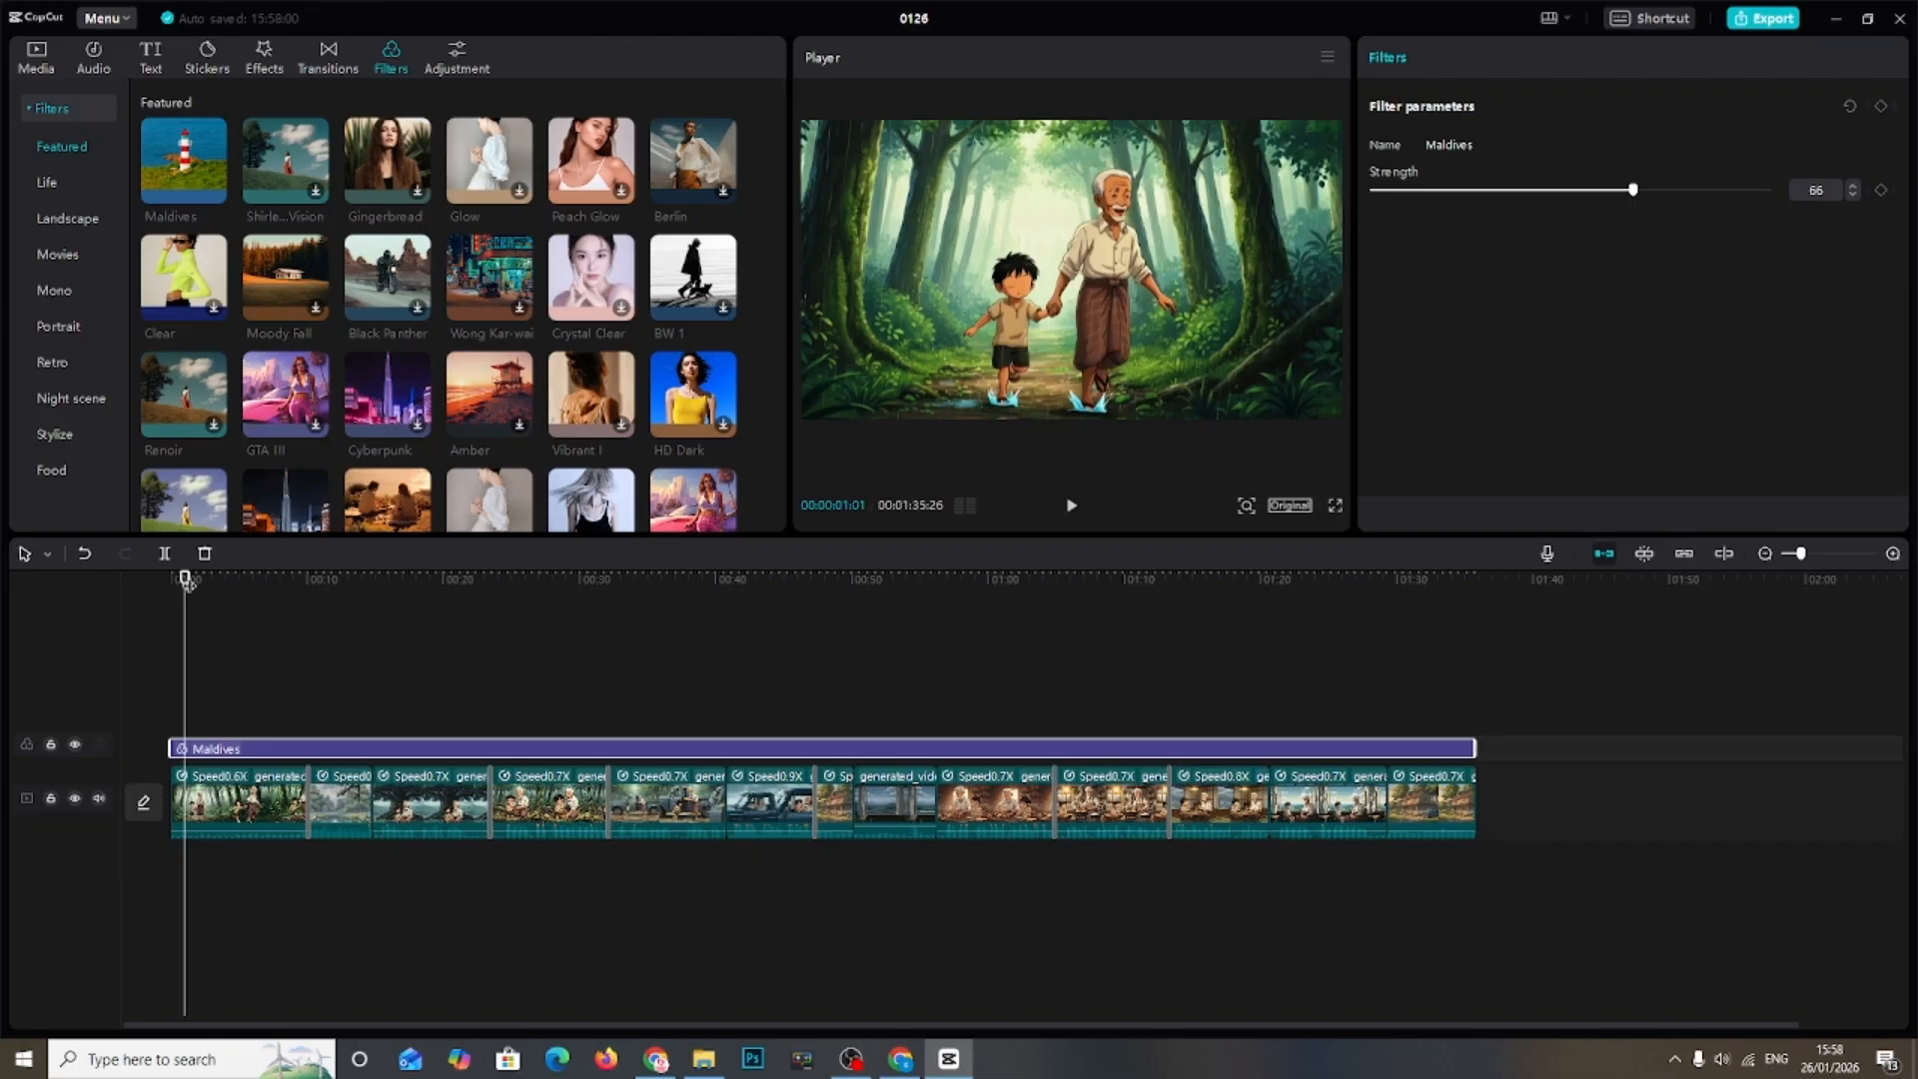
# Step: Play the edited timeline from the beginning through the mushroom-picking scene, then preview the kitchen scene
pyautogui.moveTo(188, 582); pyautogui.dragTo(137, 570)
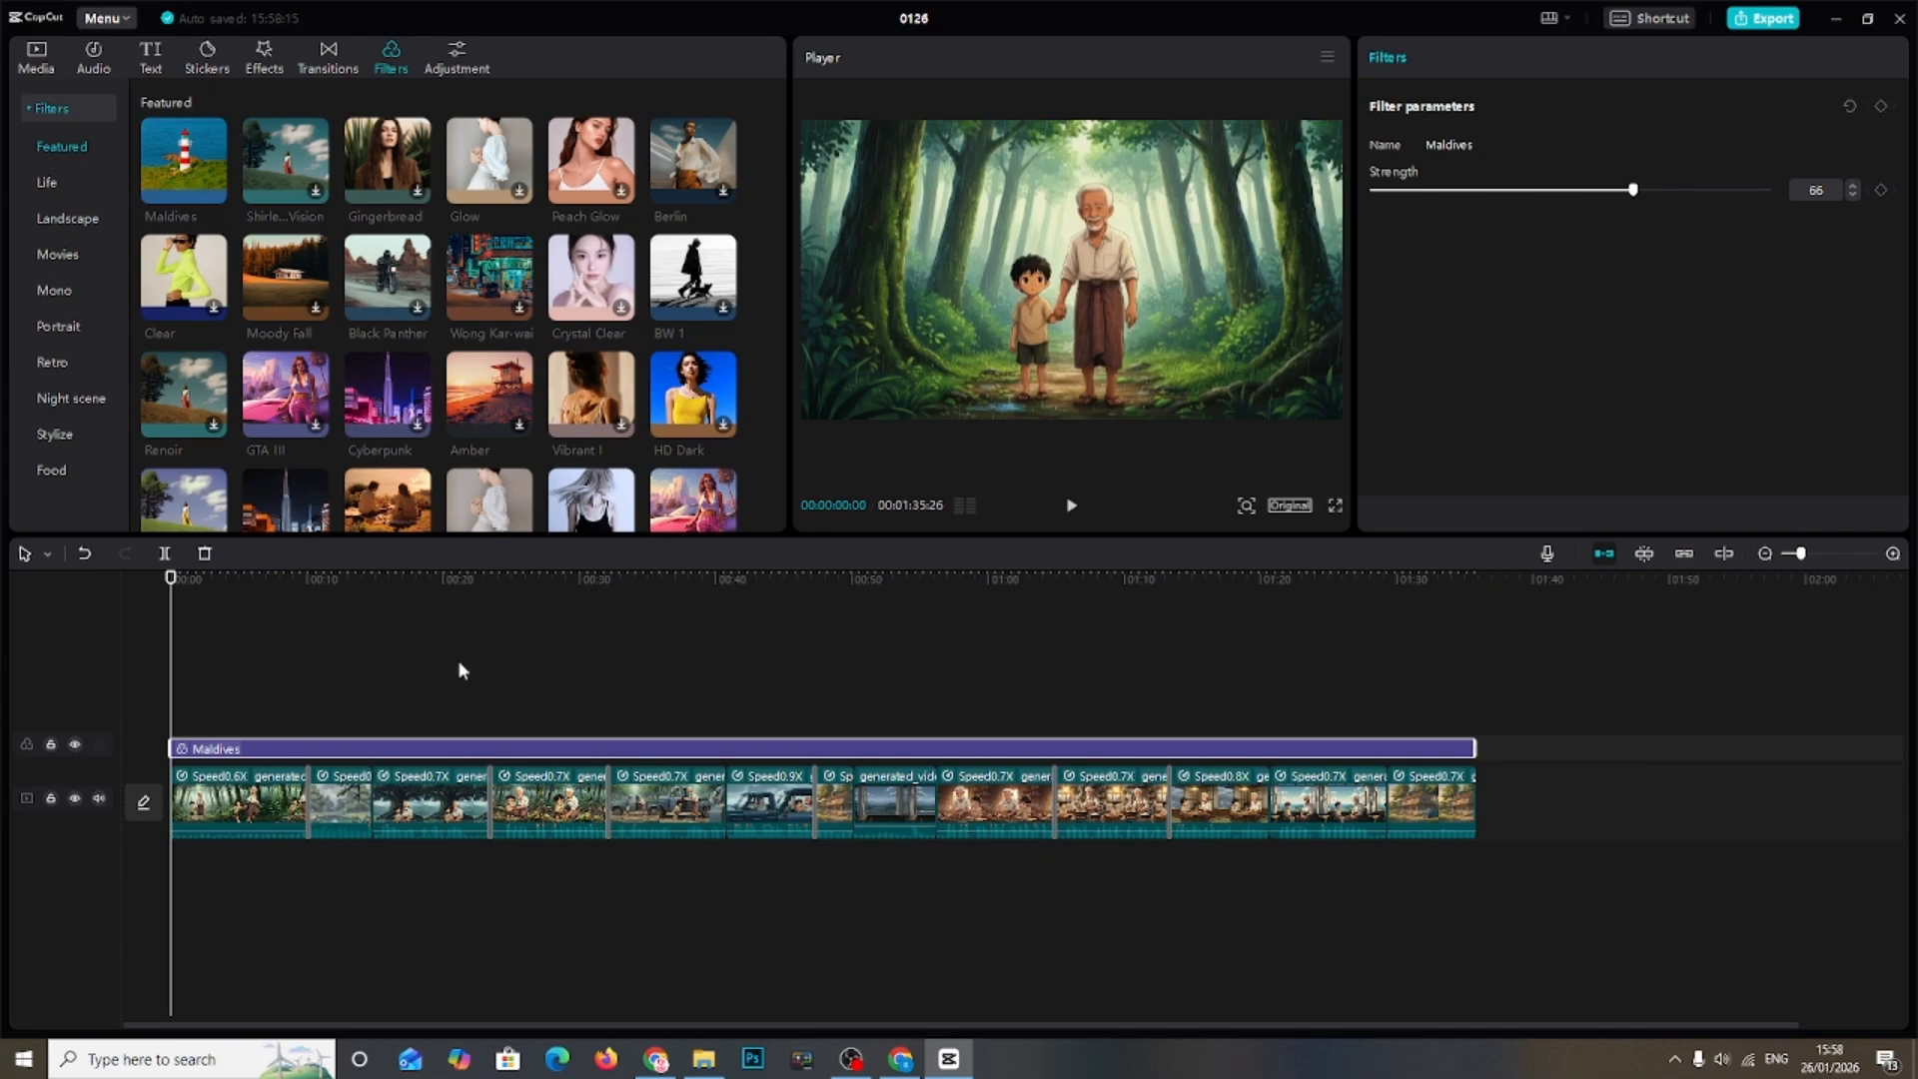
pyautogui.click(1066, 507)
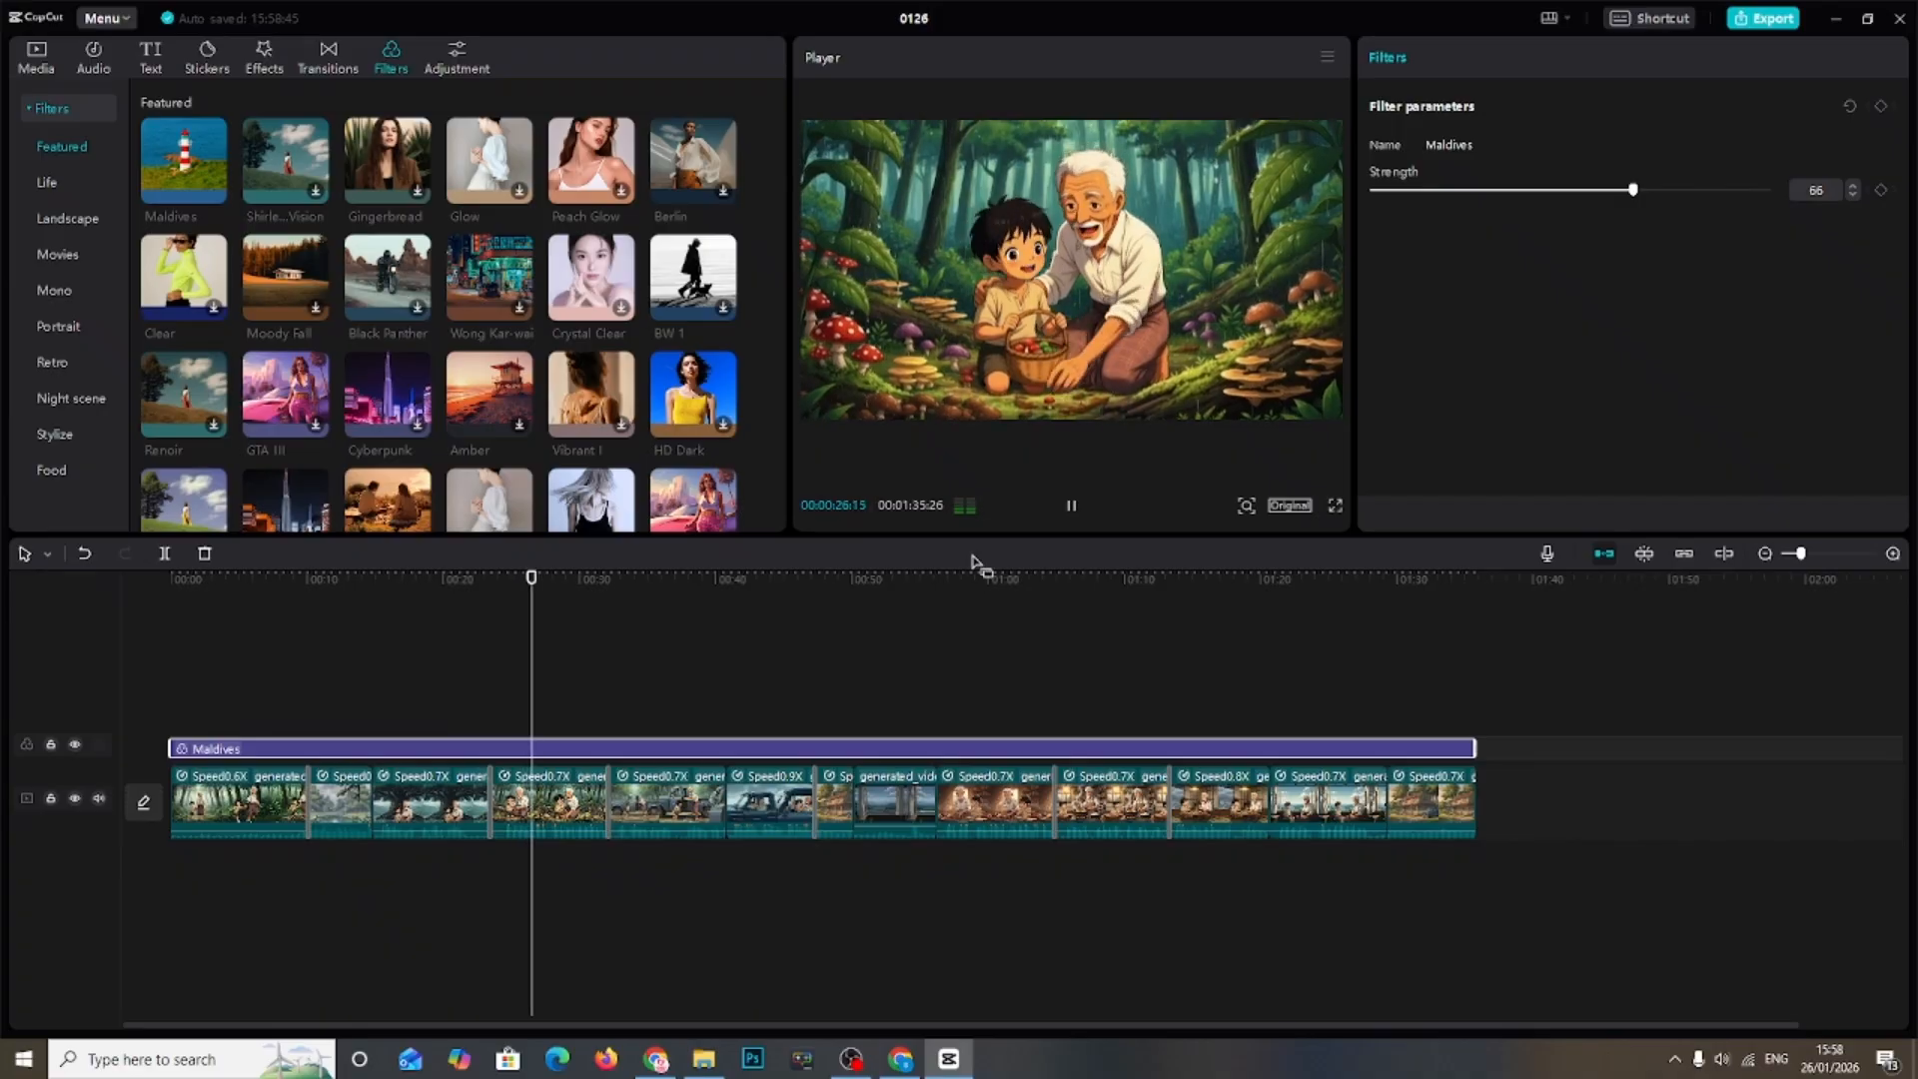
pyautogui.click(1072, 507)
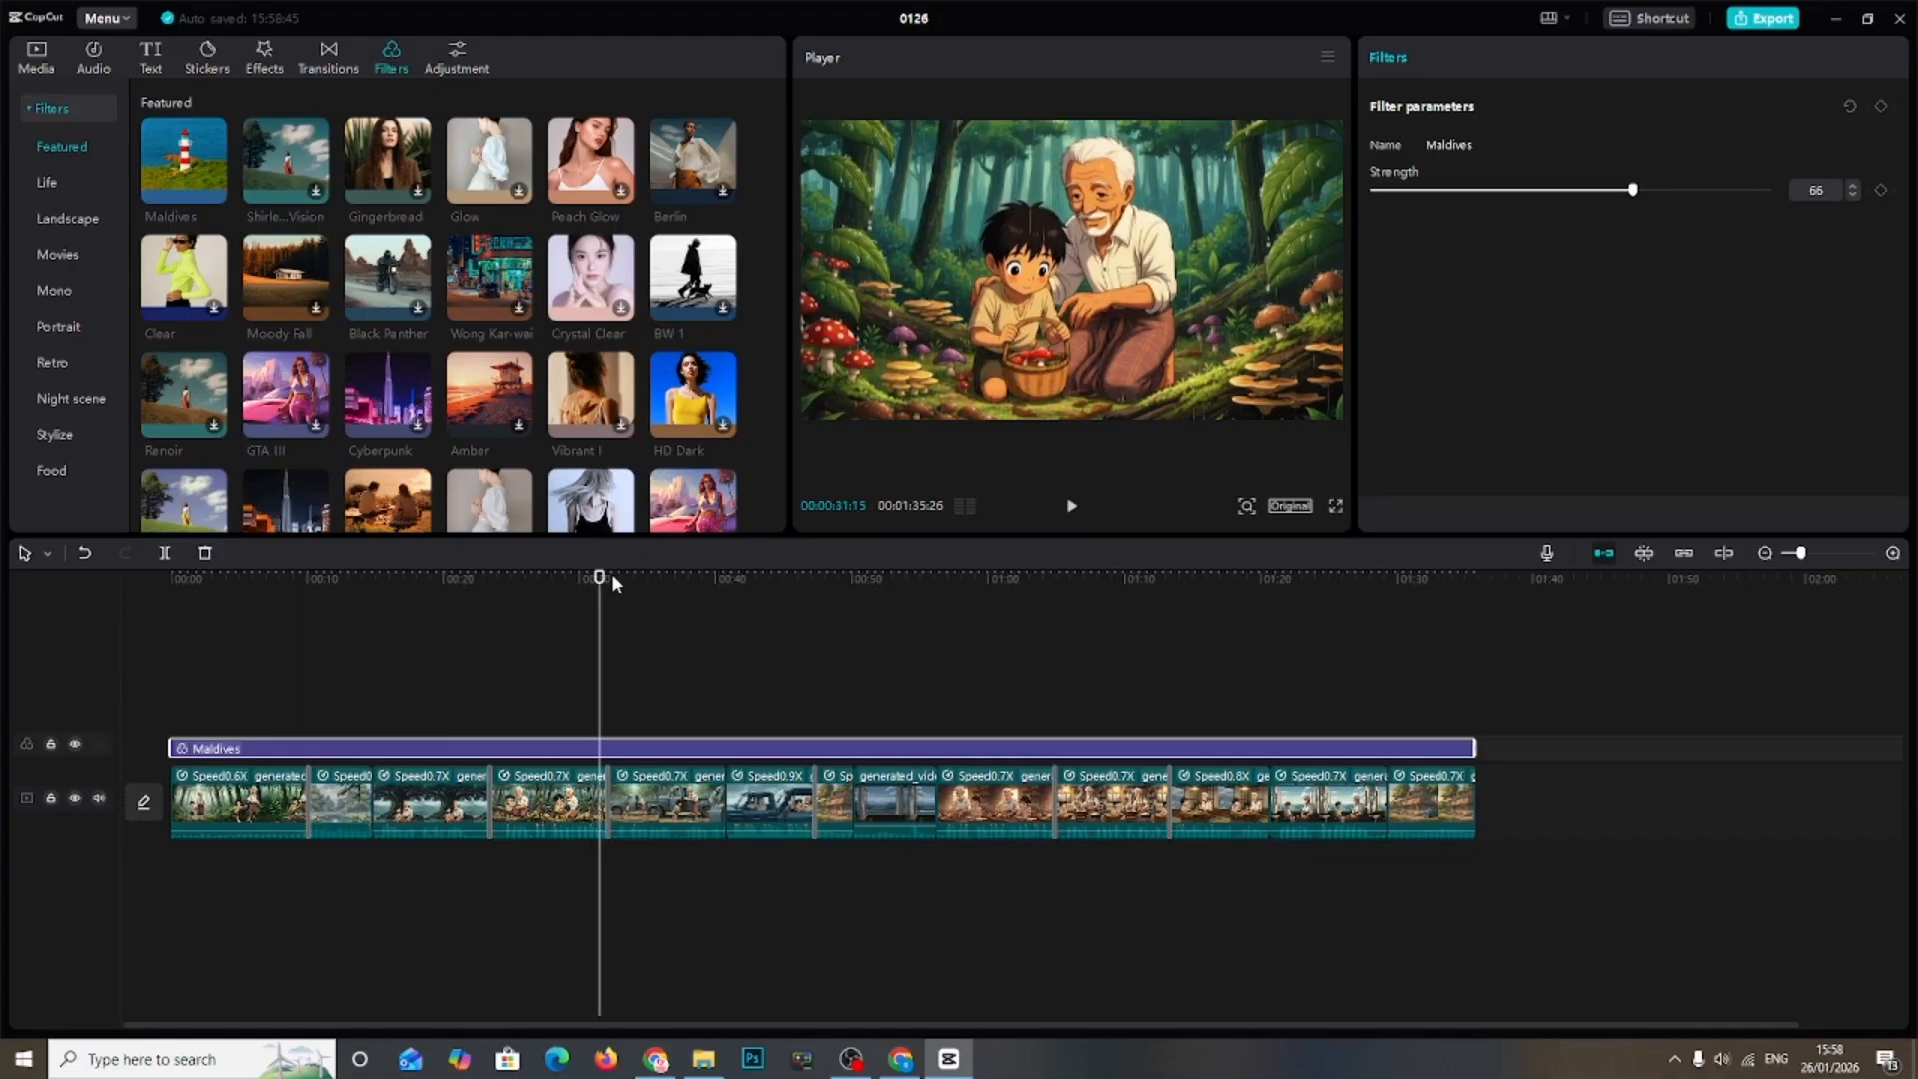
pyautogui.moveTo(597, 580); pyautogui.dragTo(1052, 649)
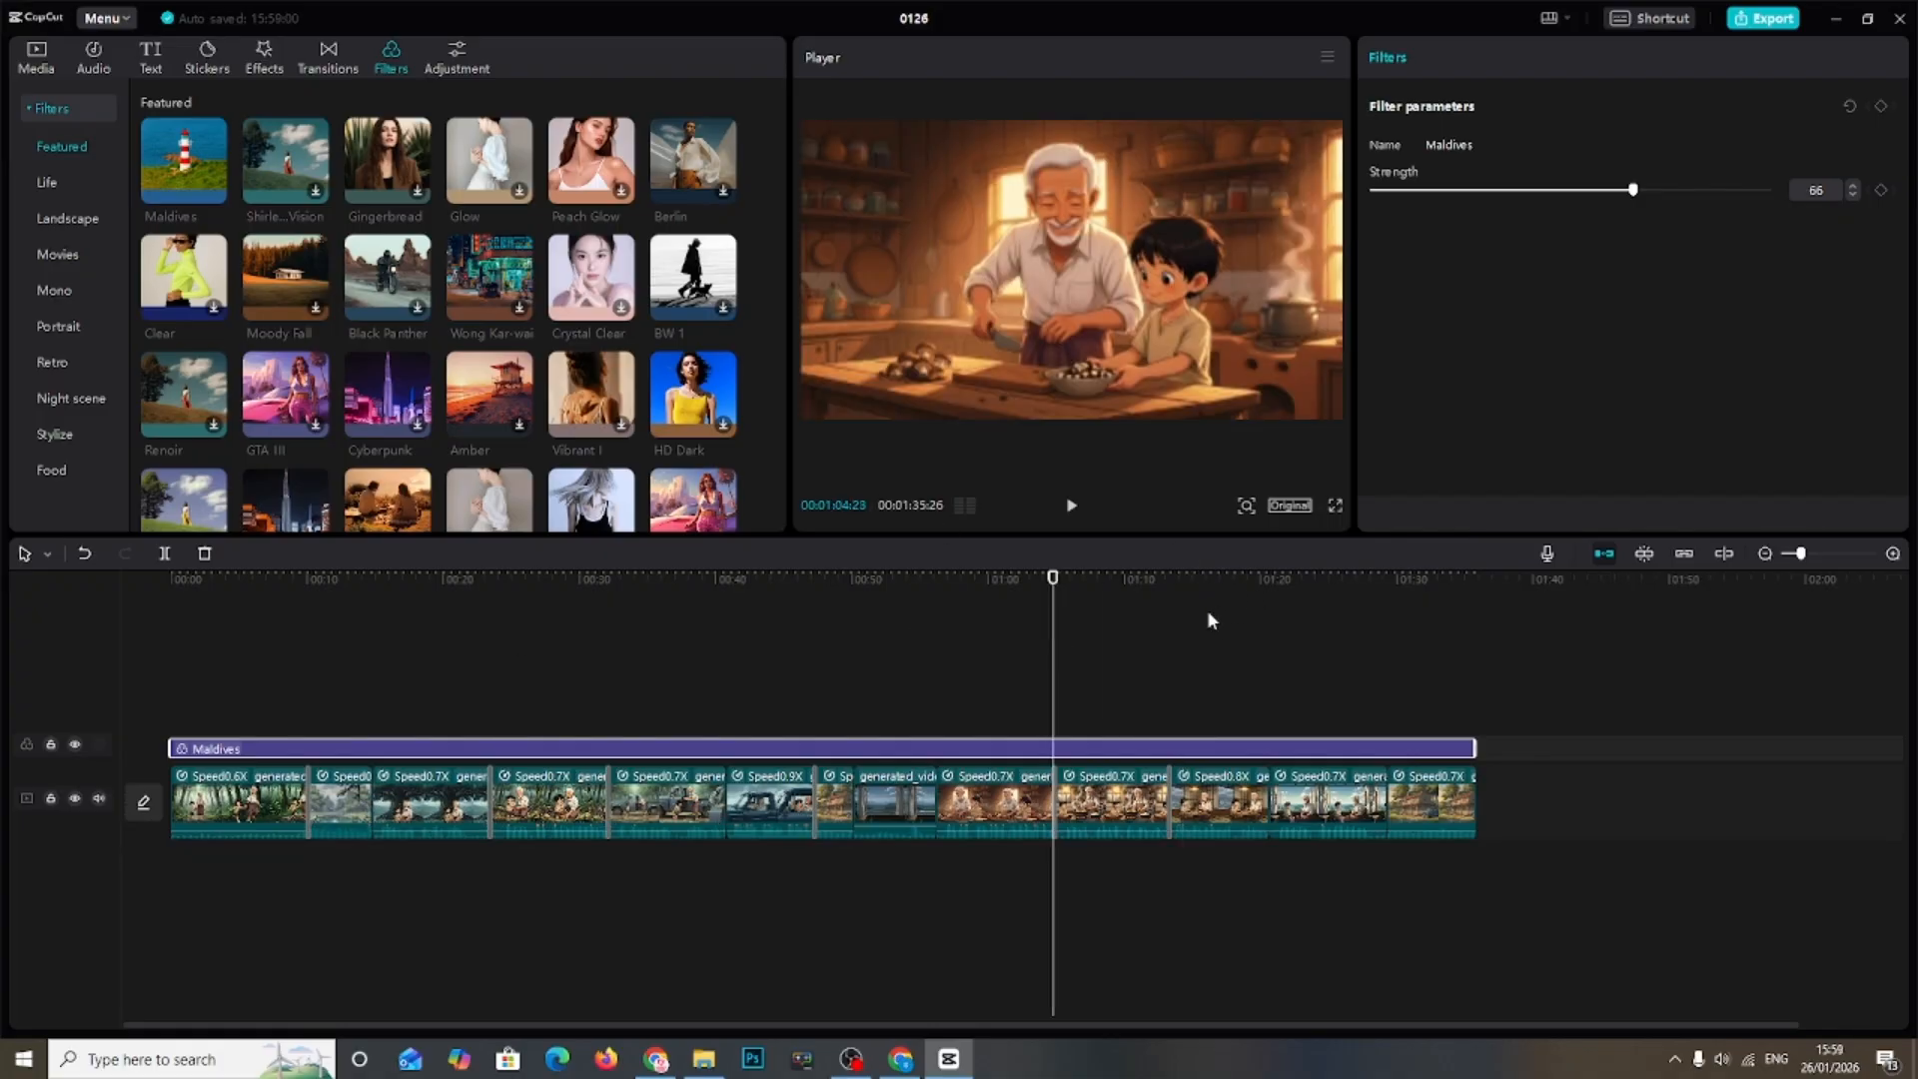
# Step: Inspect the rainy pond clip's properties and play a short part of it
pyautogui.moveTo(367, 695); pyautogui.dragTo(338, 697)
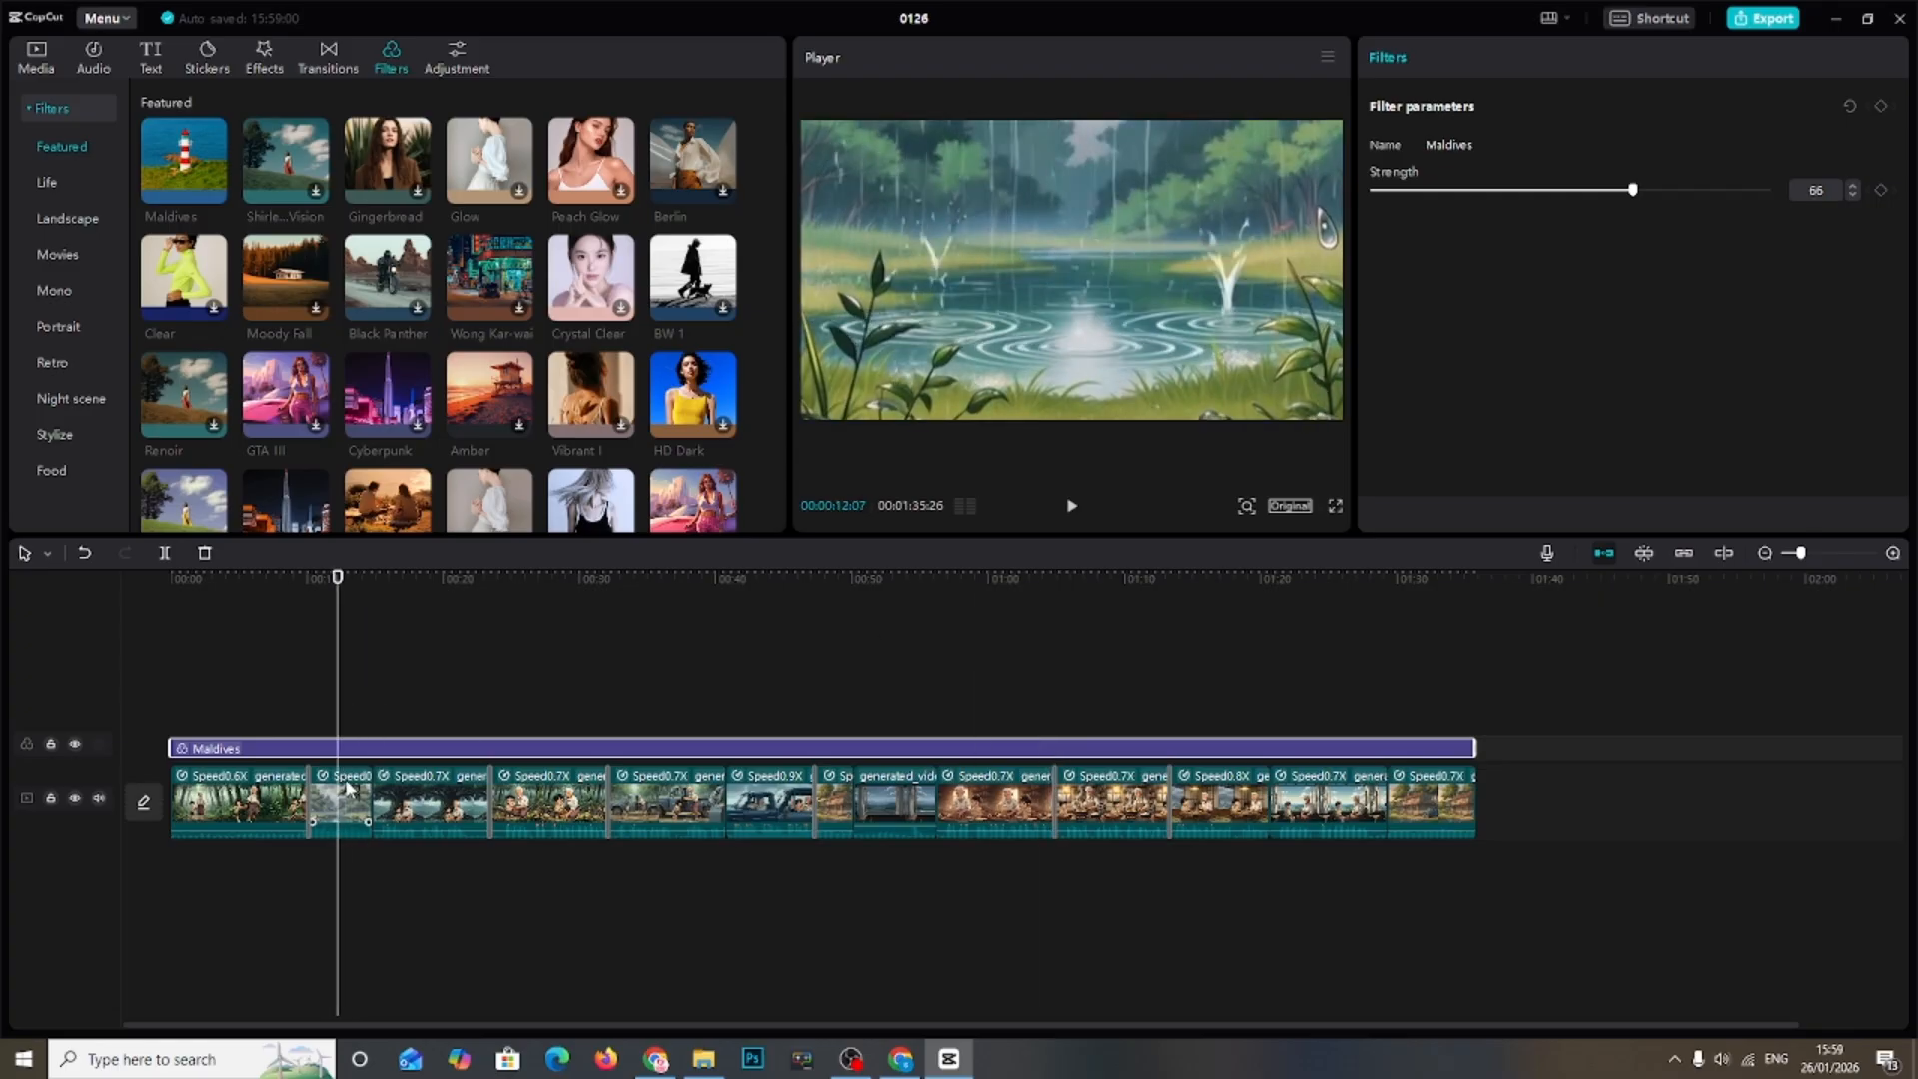
pyautogui.click(346, 811)
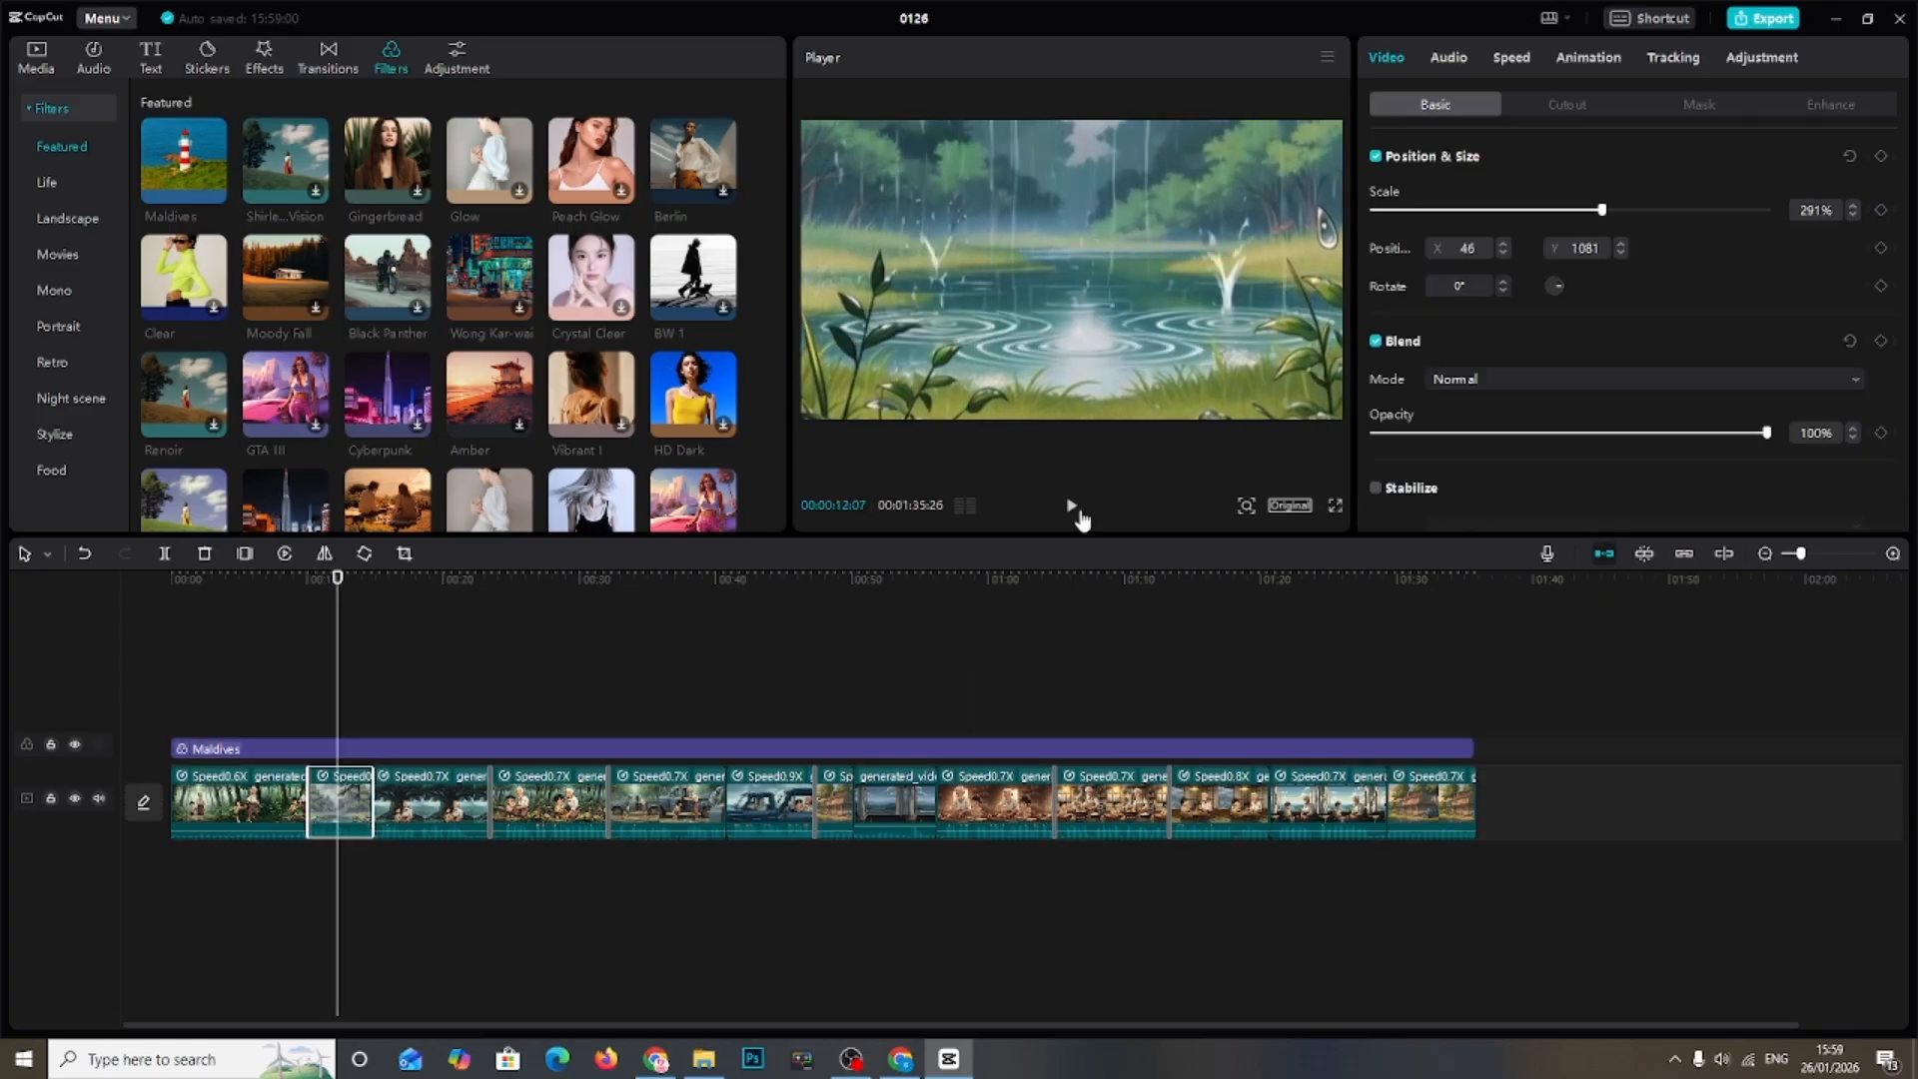
pyautogui.click(1071, 507)
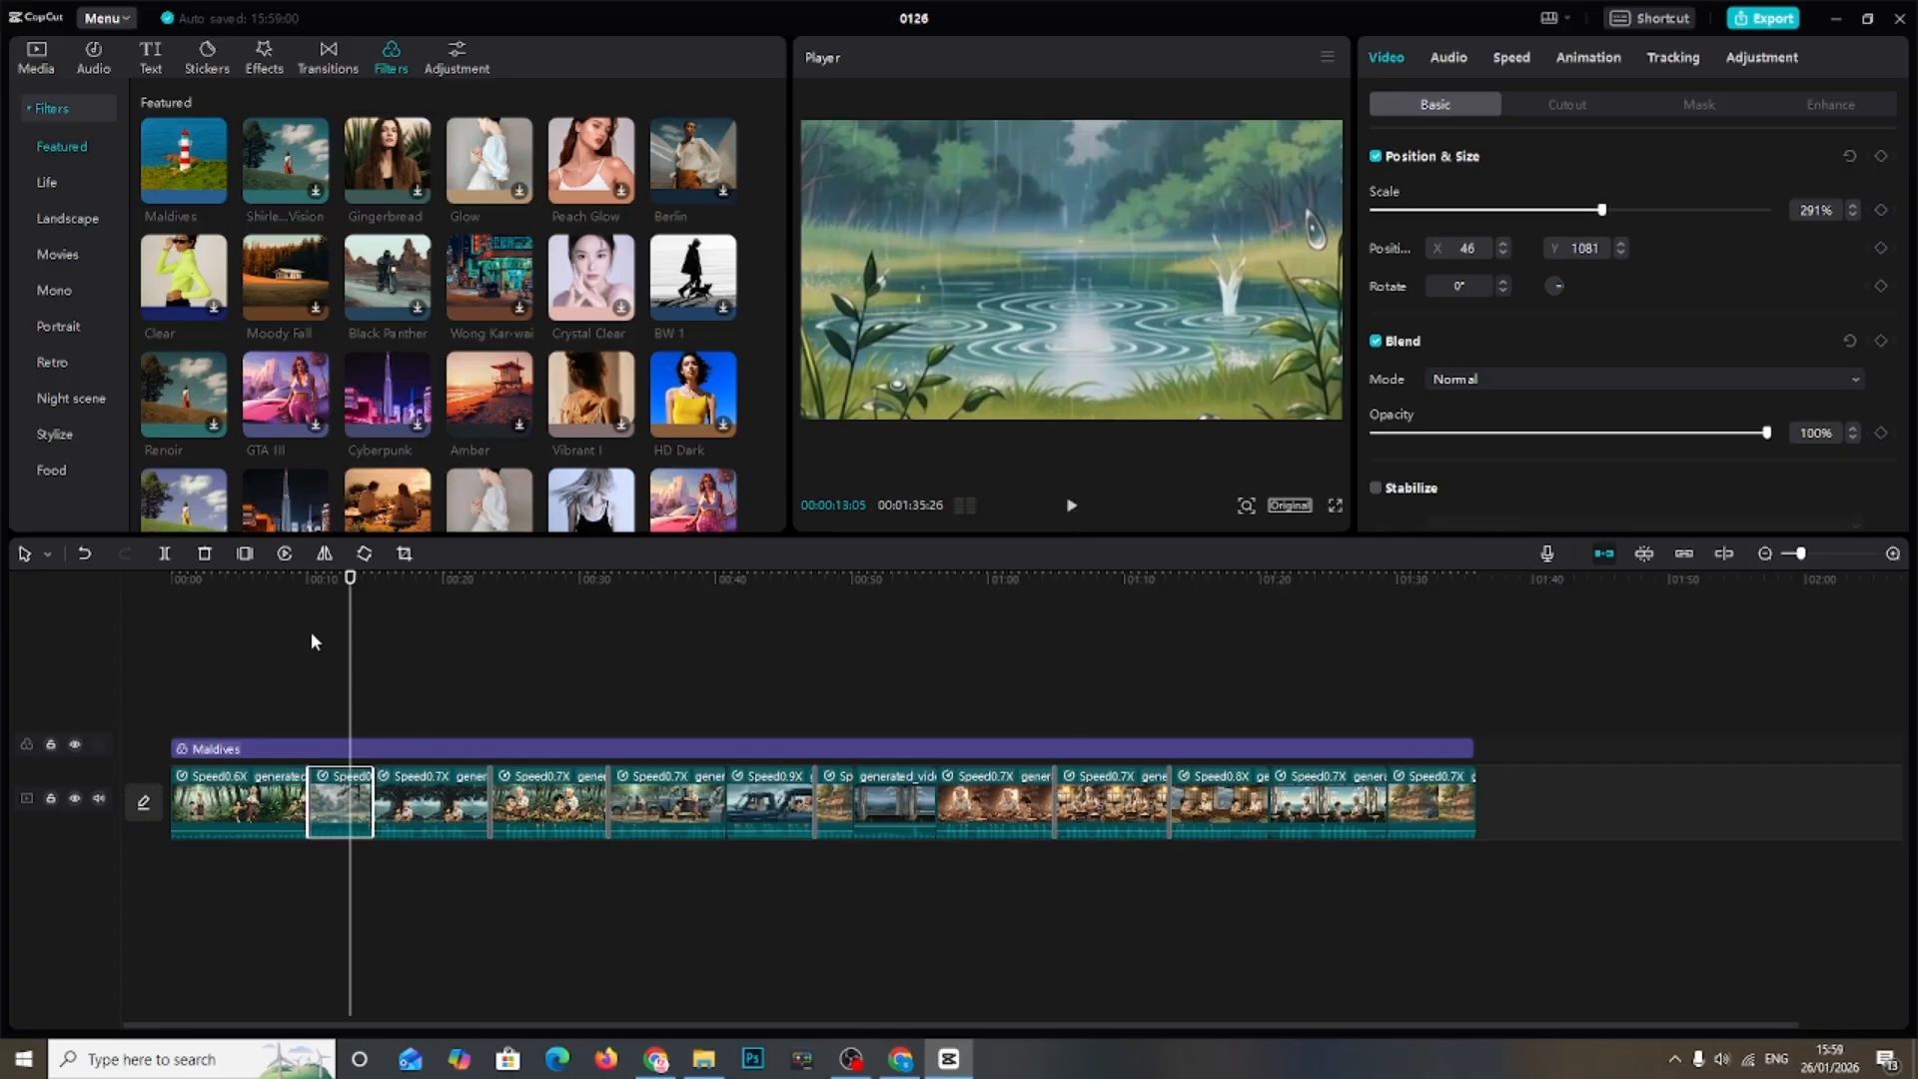
pyautogui.click(363, 615)
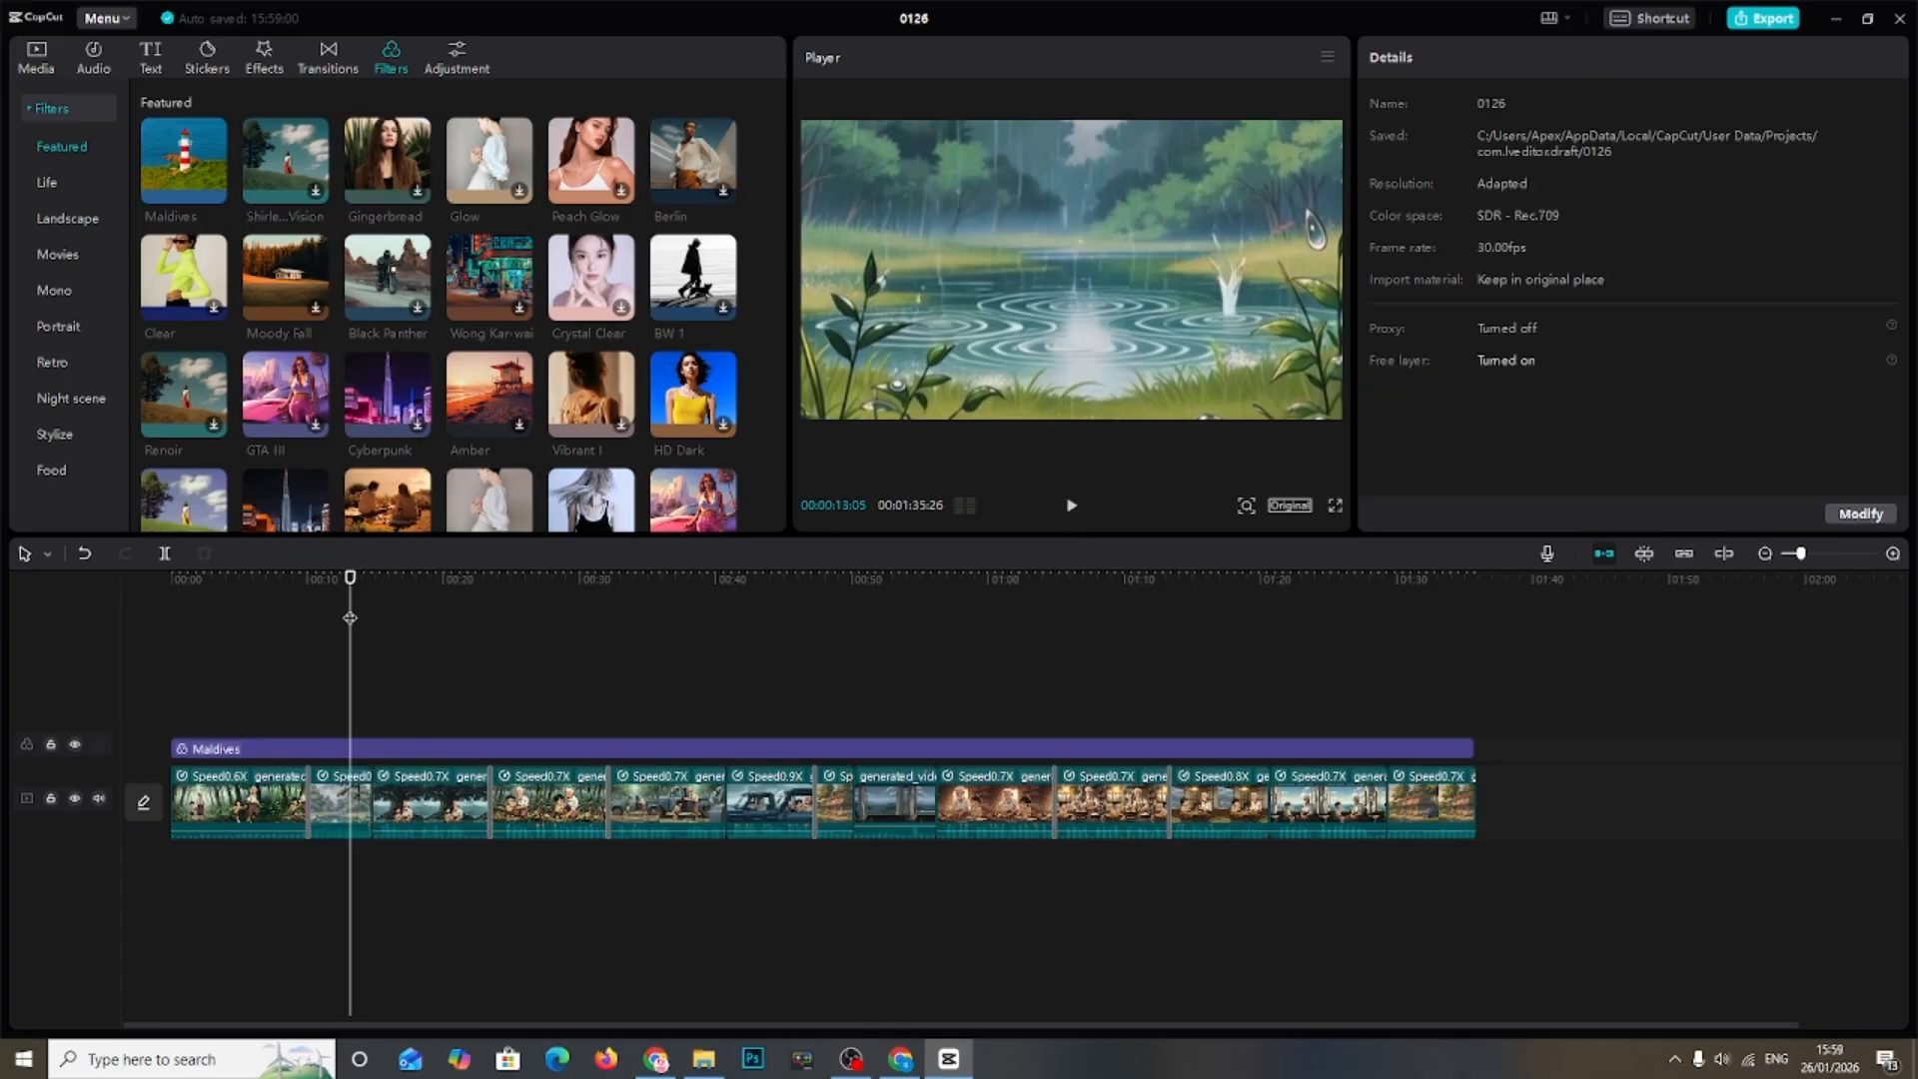
# Step: Inspect the short clip before the open-window scene and the window clip itself, then preview the cooking scene
pyautogui.click(847, 802)
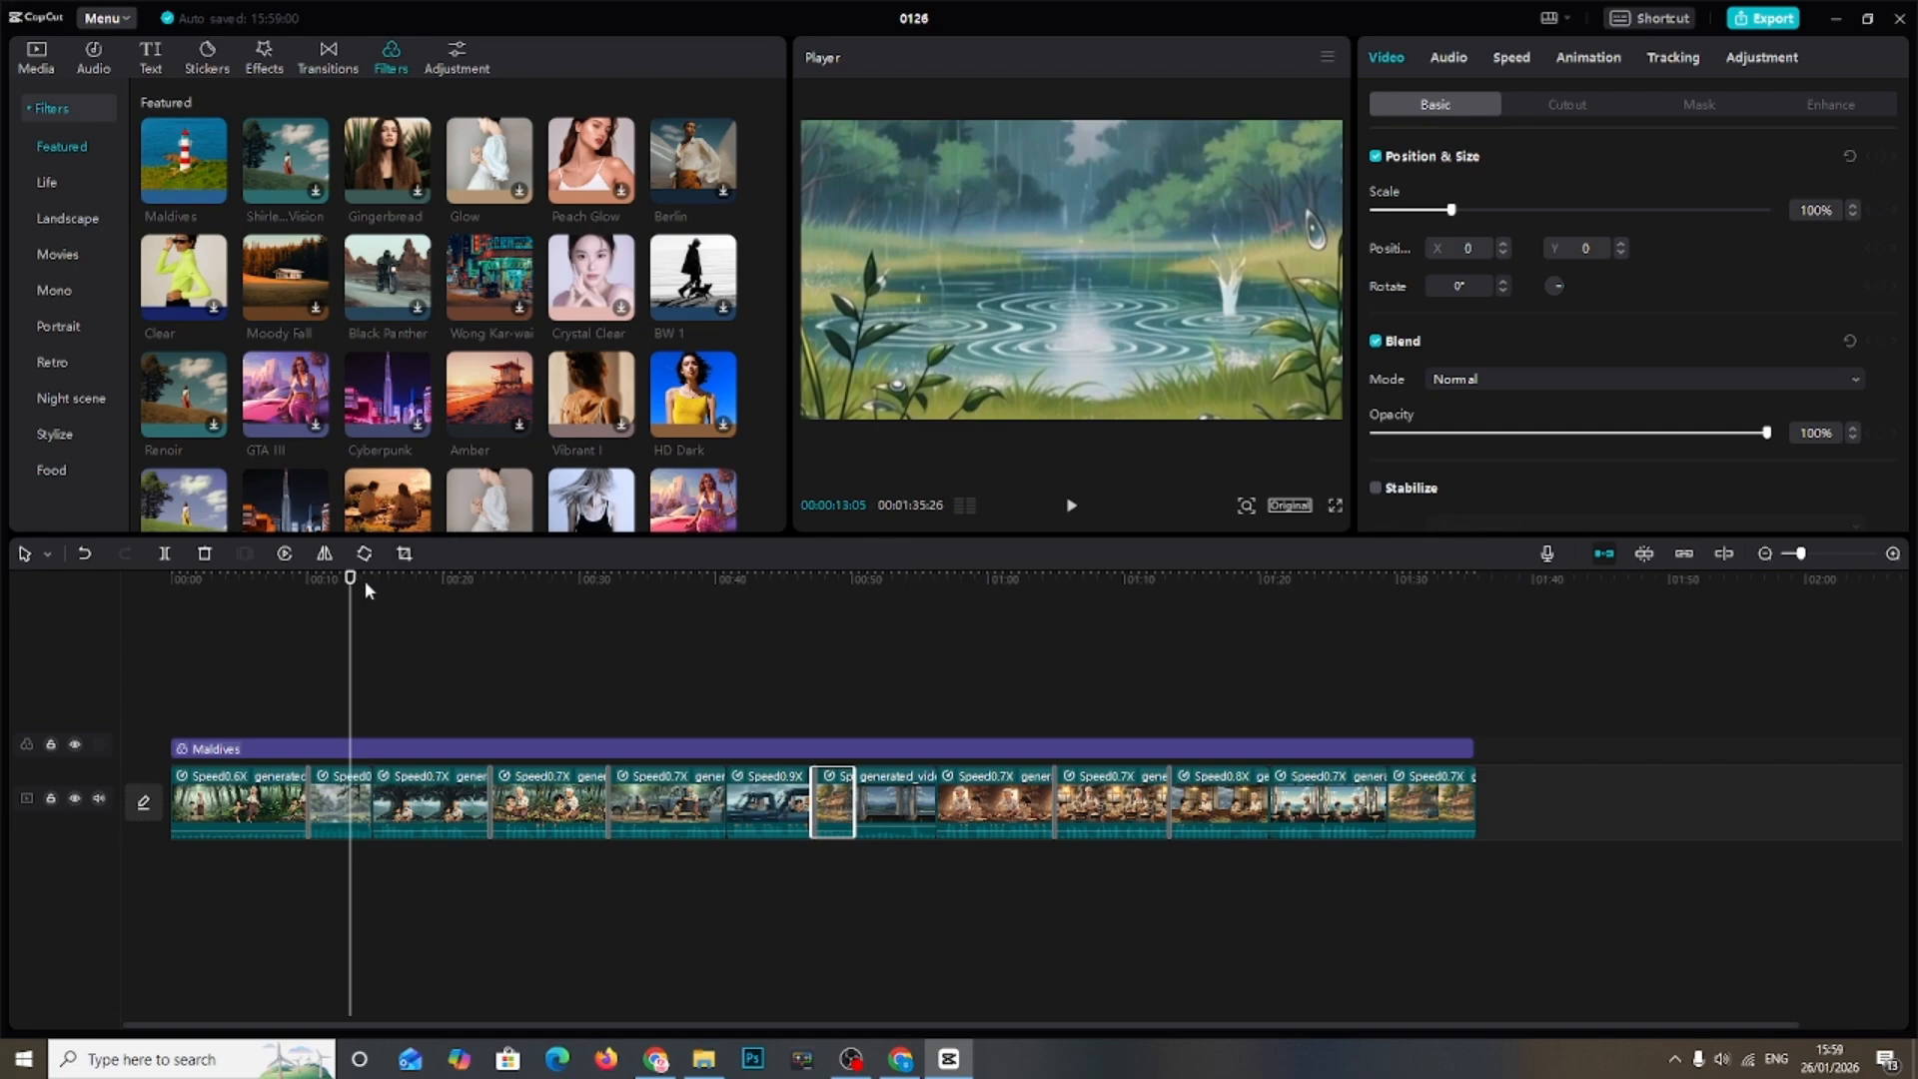
pyautogui.moveTo(348, 583); pyautogui.dragTo(886, 734)
pyautogui.click(899, 799)
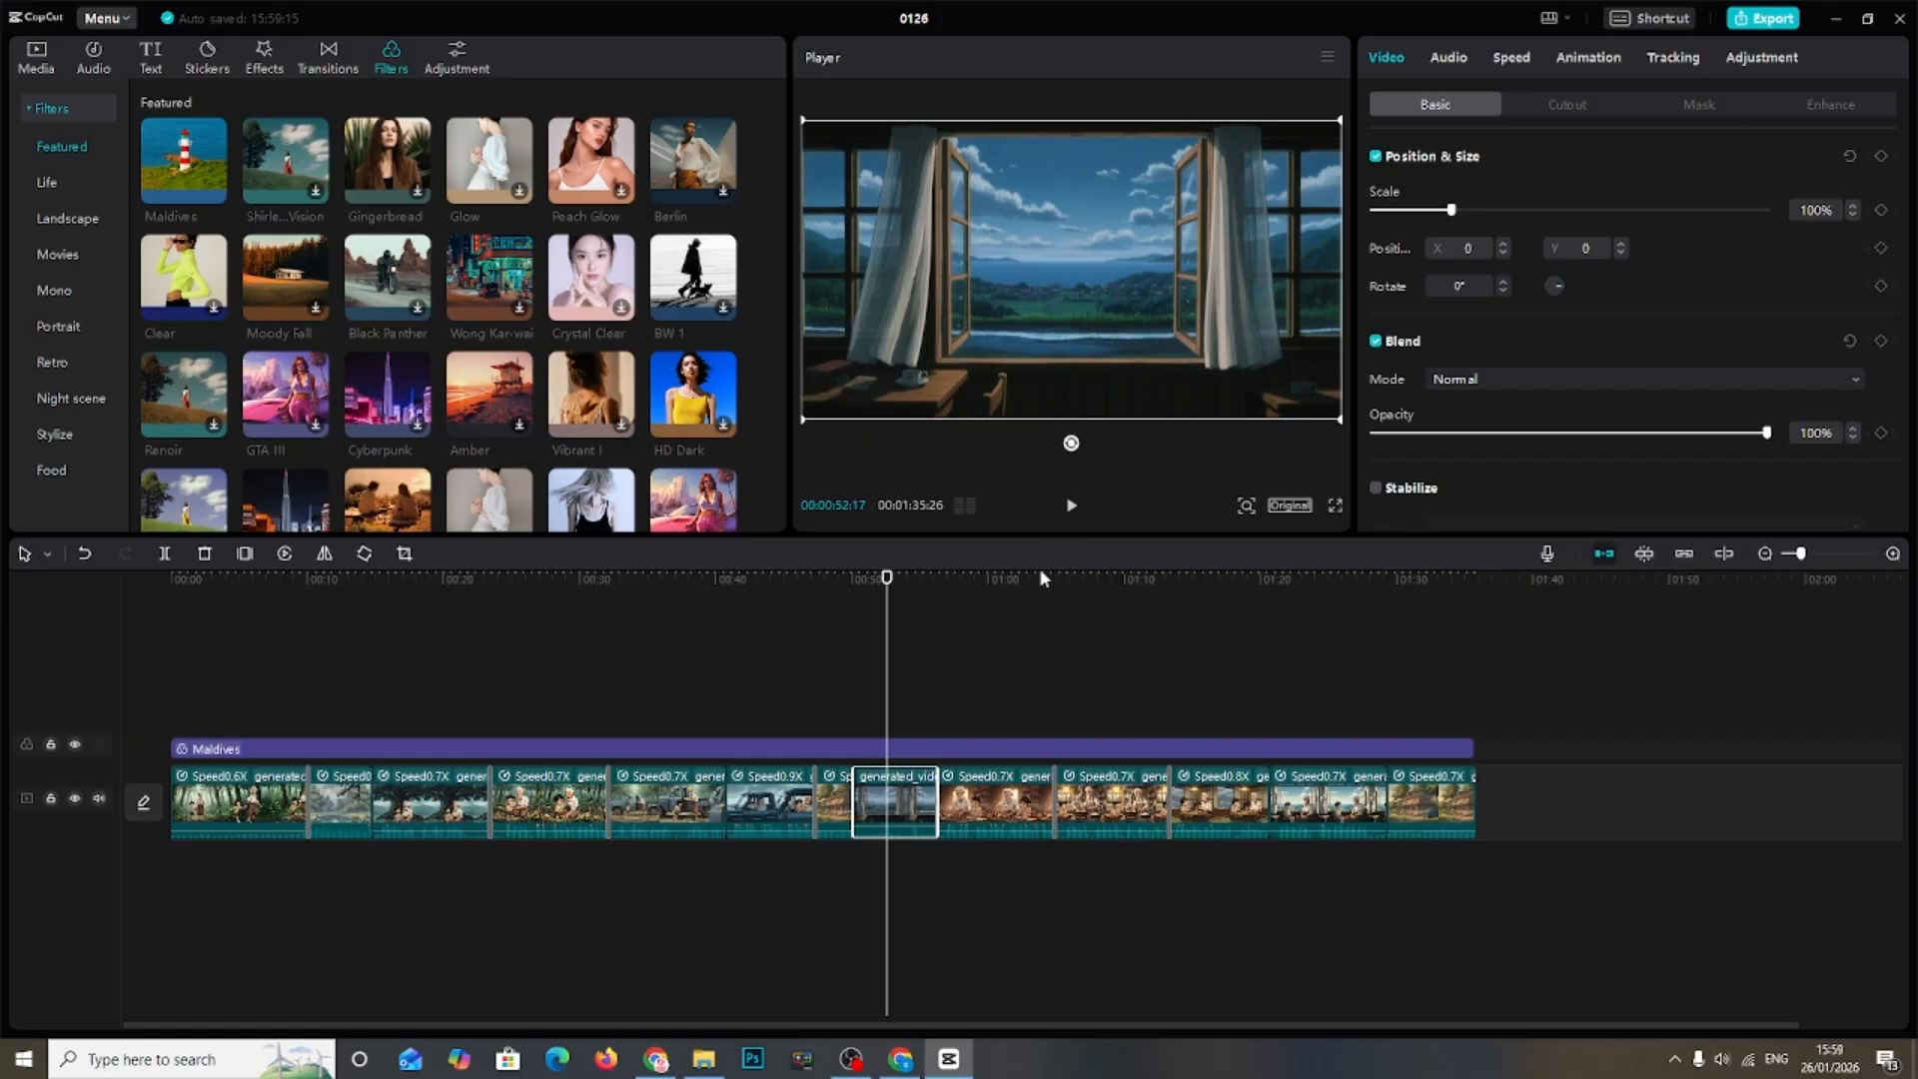
pyautogui.click(1074, 603)
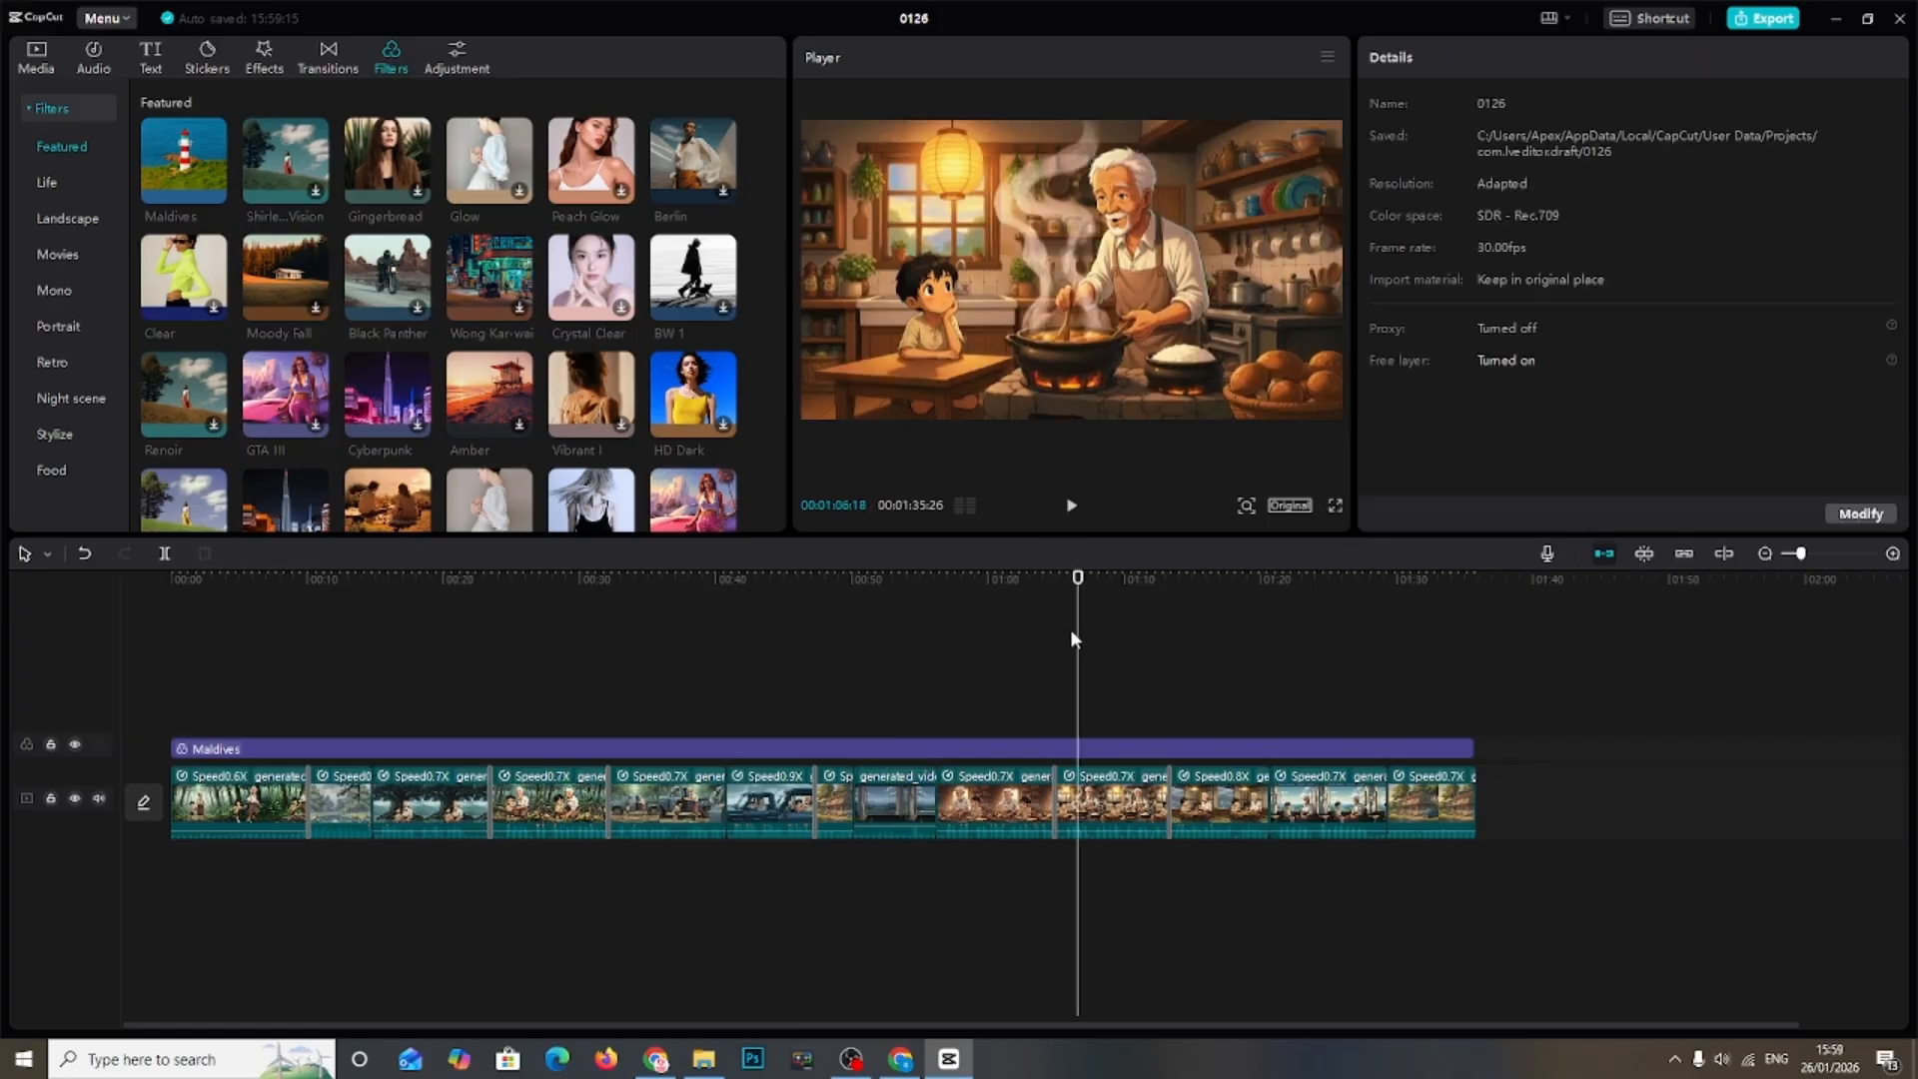
# Step: Switch to Grok and review the generated rainy pond images in their chat, then go back to the Grok start page
pyautogui.click(900, 1059)
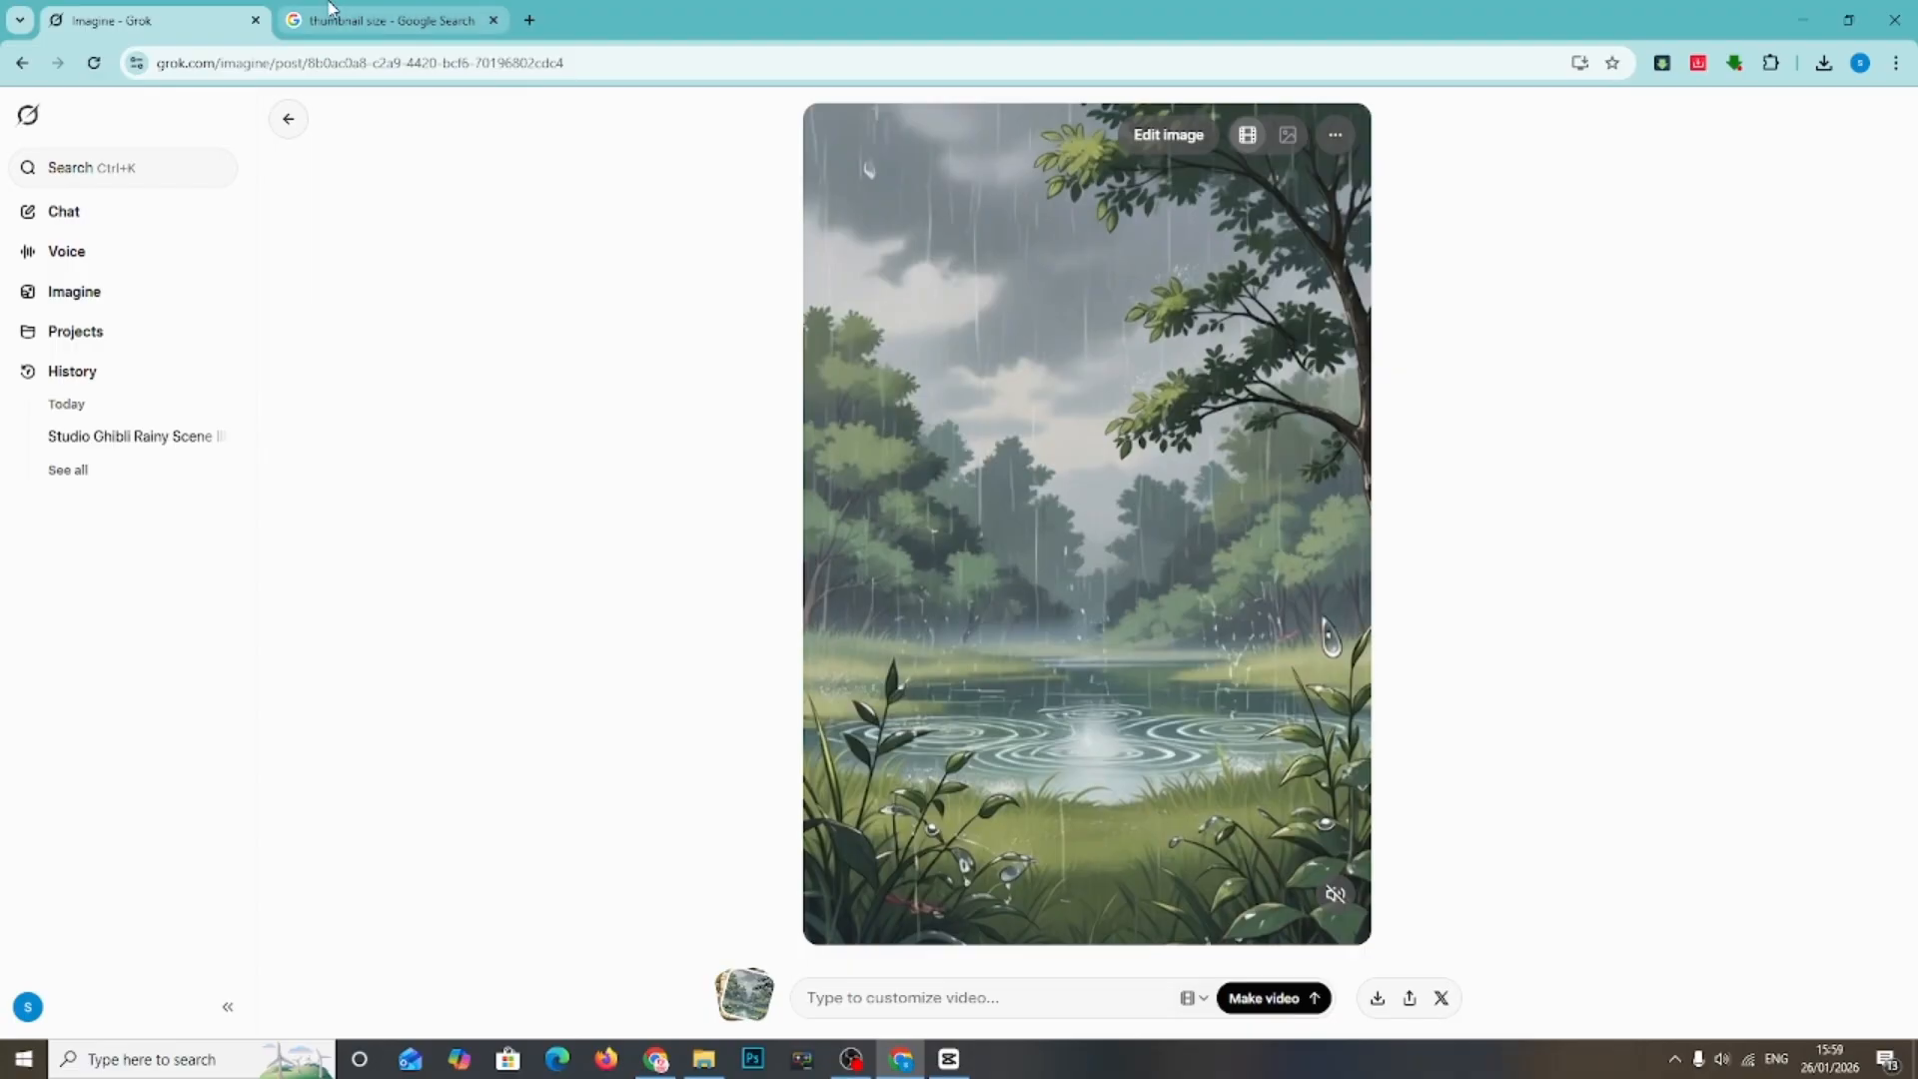
pyautogui.click(22, 62)
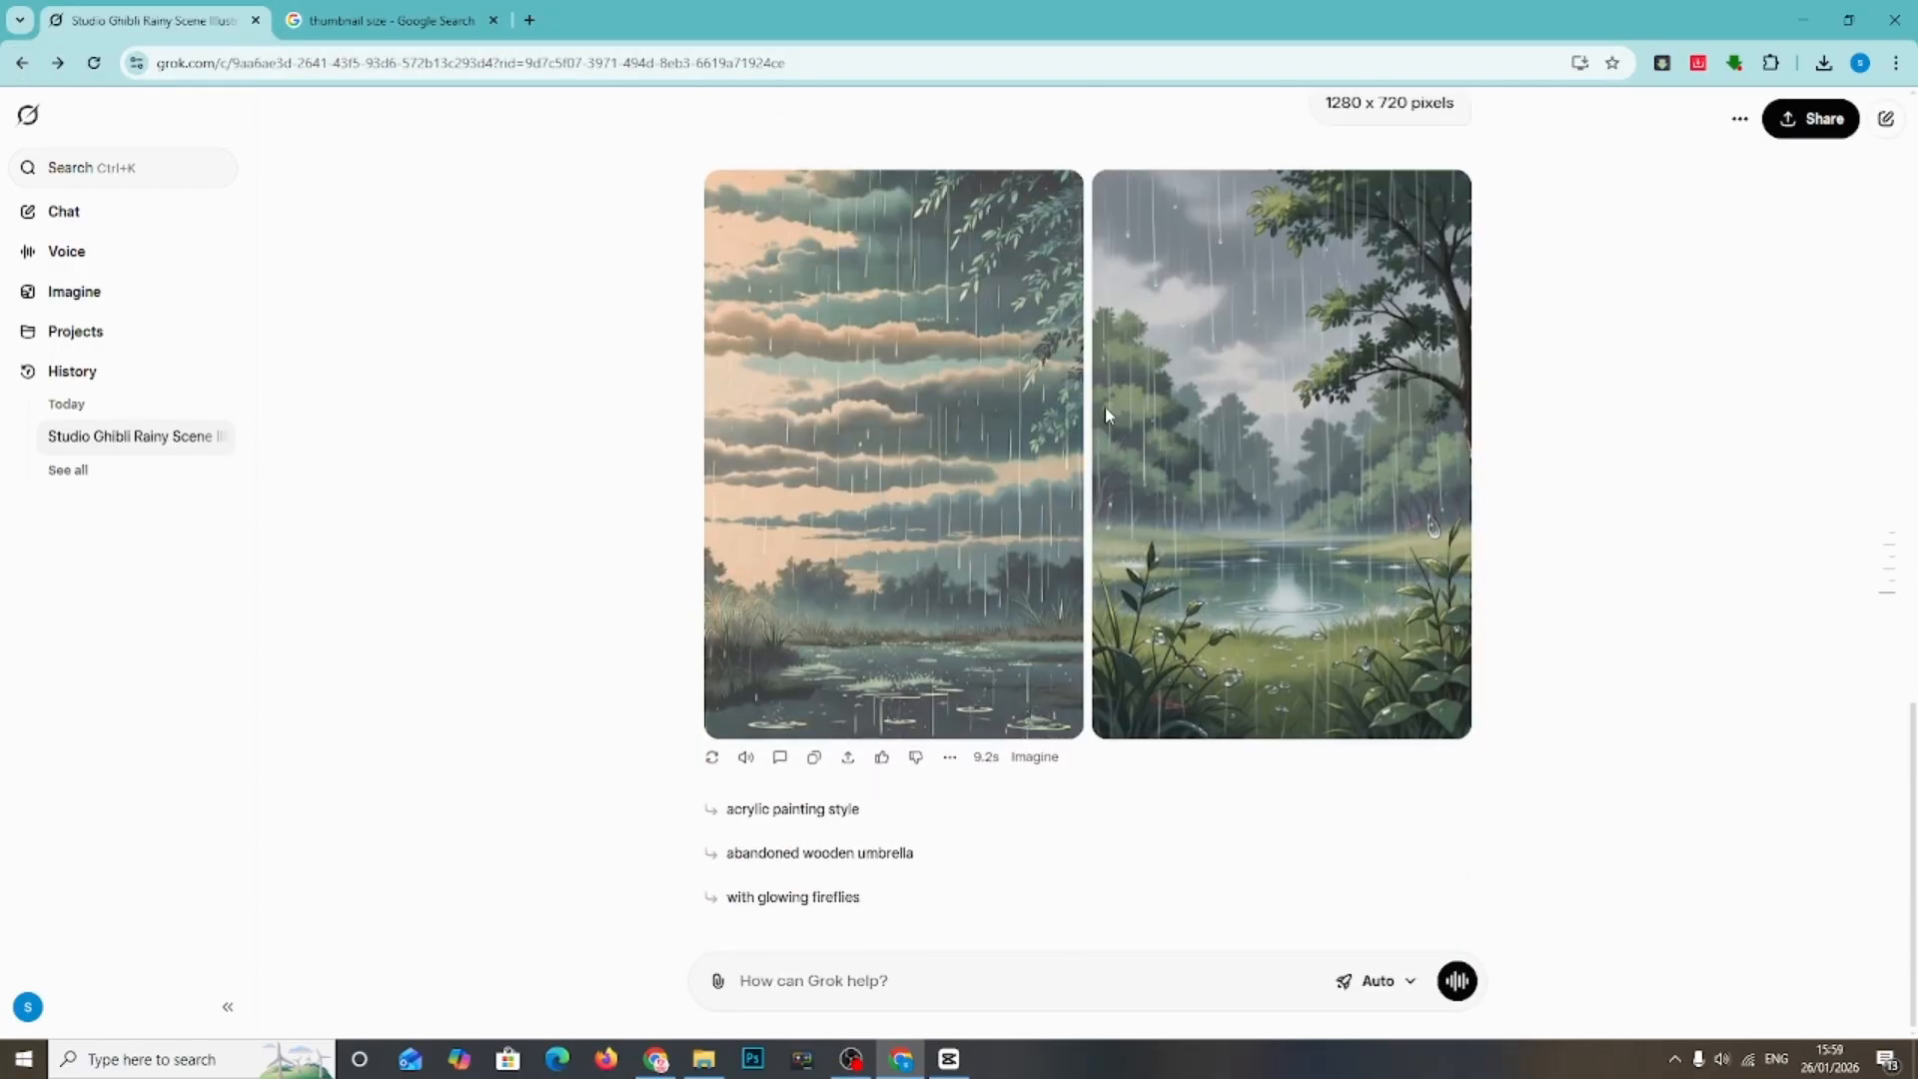
pyautogui.moveTo(1338, 427)
pyautogui.scroll(1, 1238, 485)
pyautogui.scroll(9, 1141, 482)
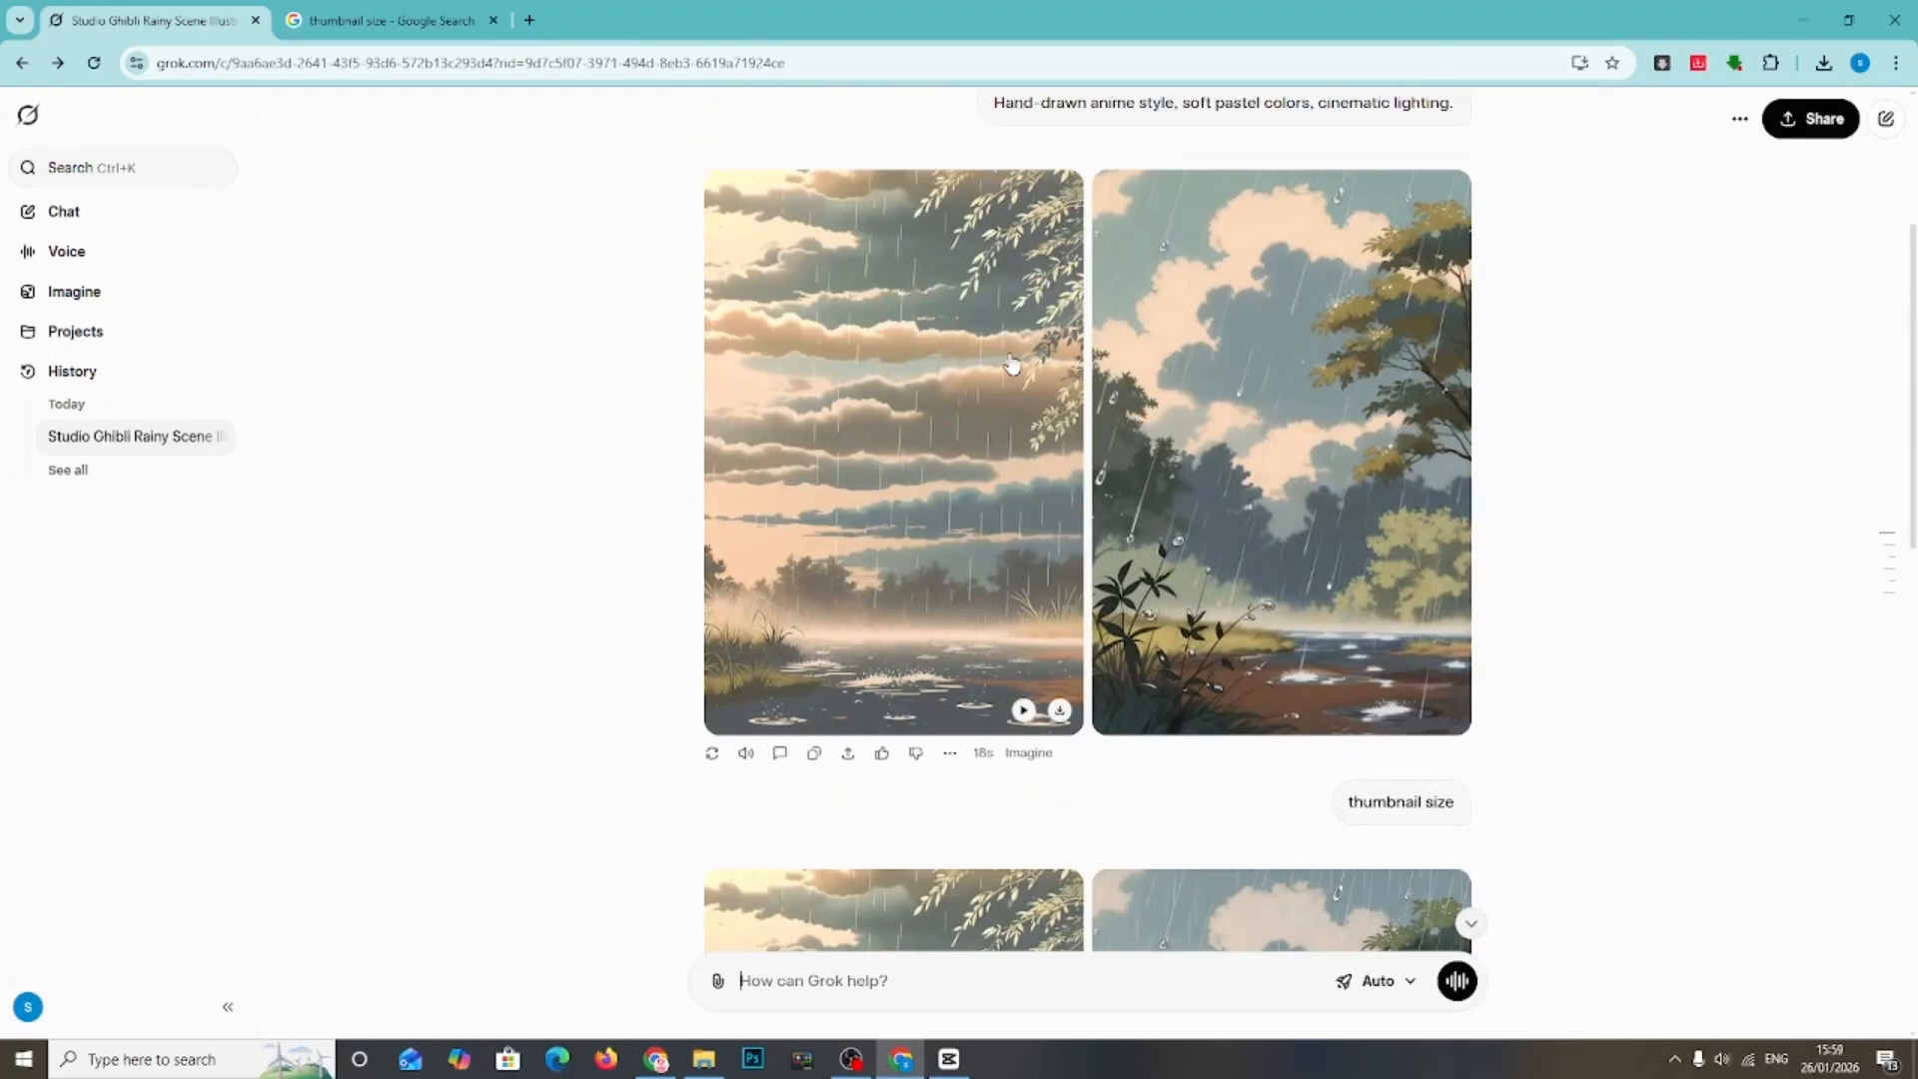
pyautogui.click(22, 62)
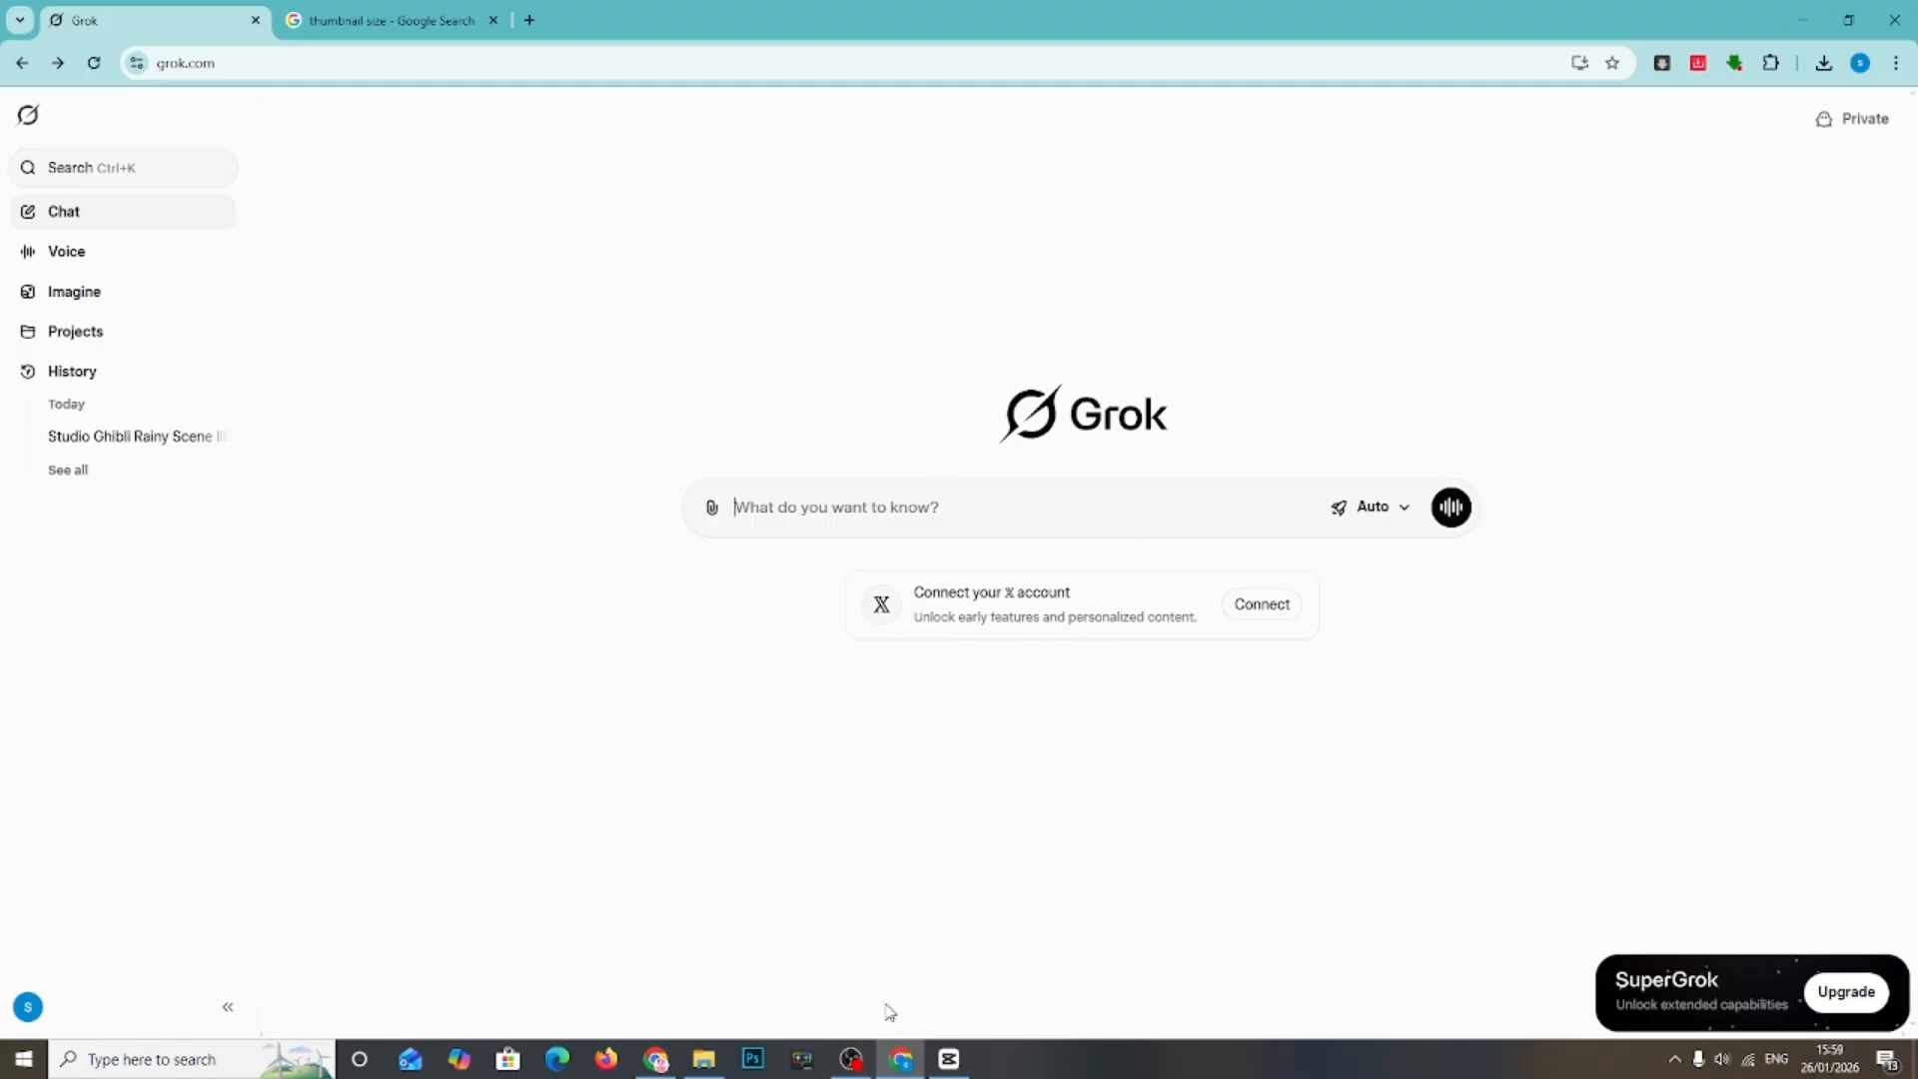
# Step: Return to CapCut, inspect the Maldives filter's parameters, and preview the kitchen scenes on the timeline
pyautogui.click(867, 1060)
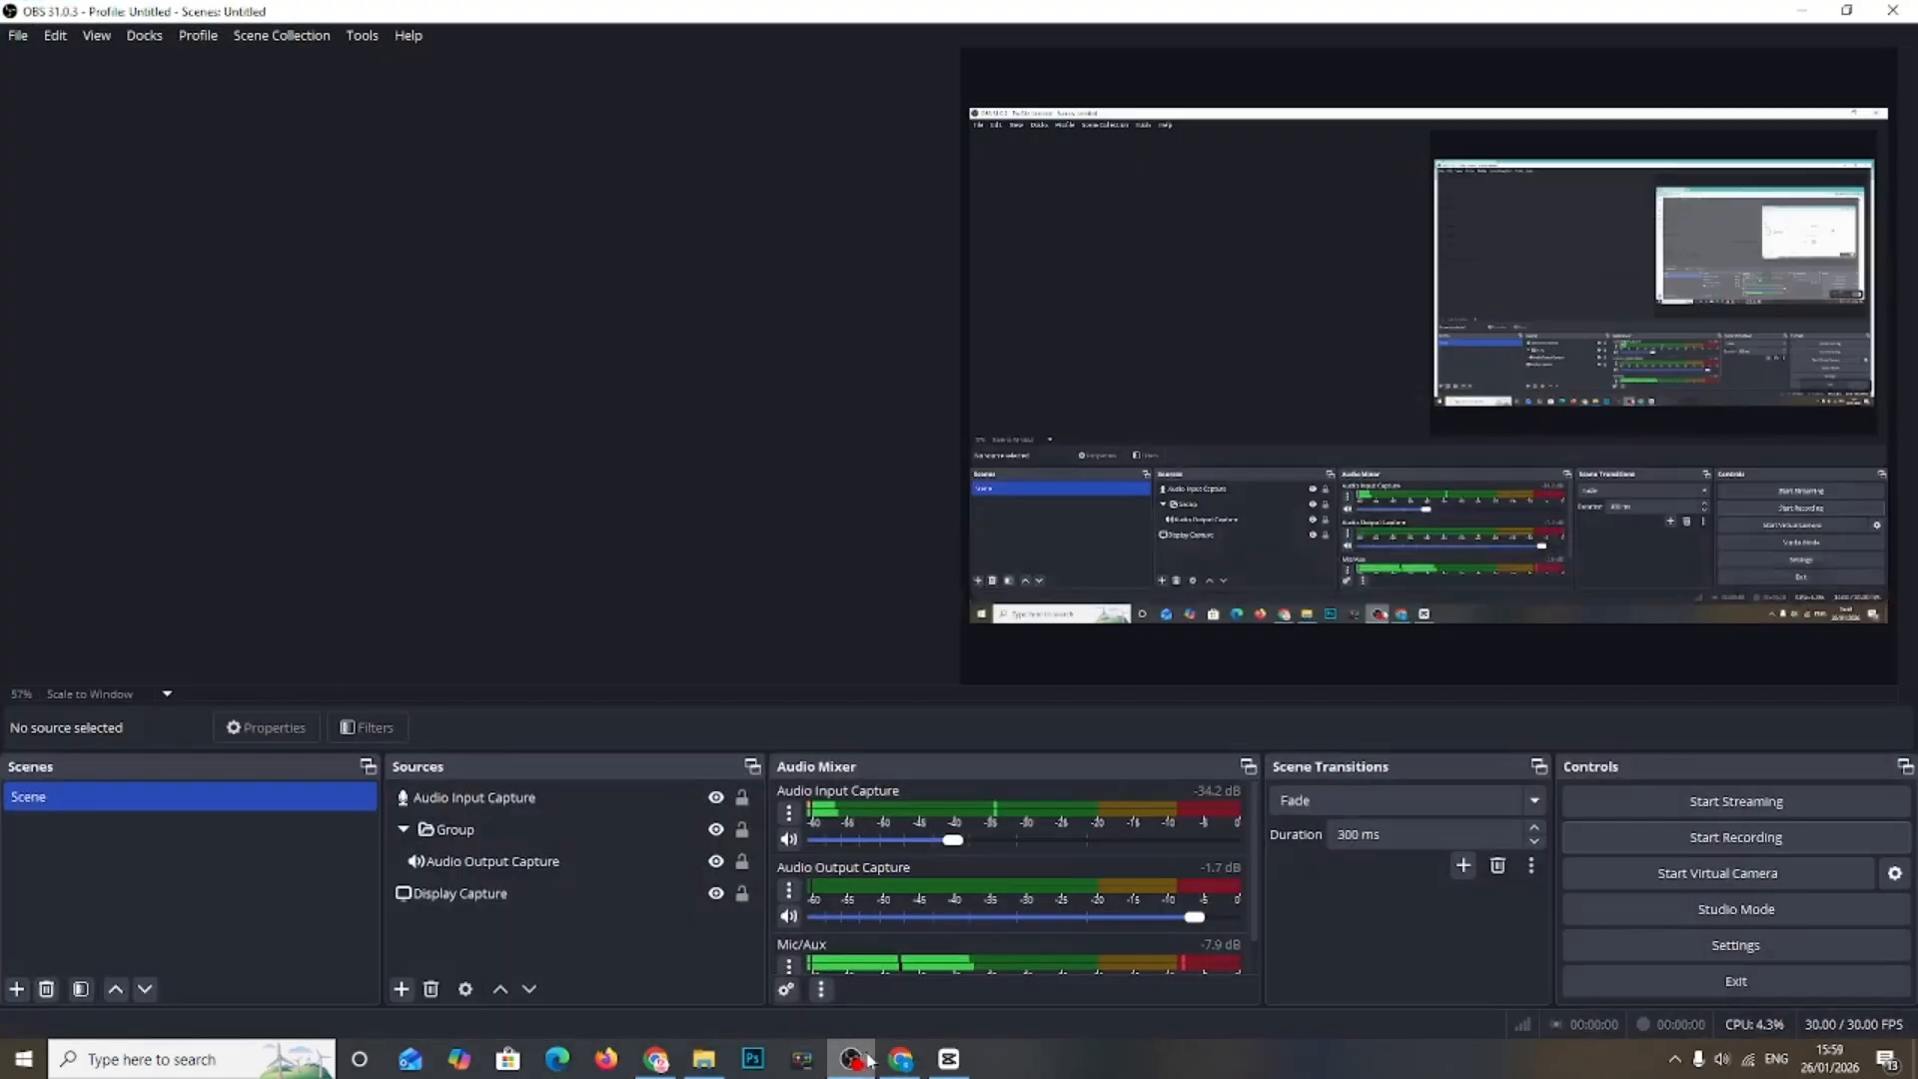
pyautogui.click(948, 1059)
pyautogui.moveTo(1070, 579); pyautogui.dragTo(995, 649)
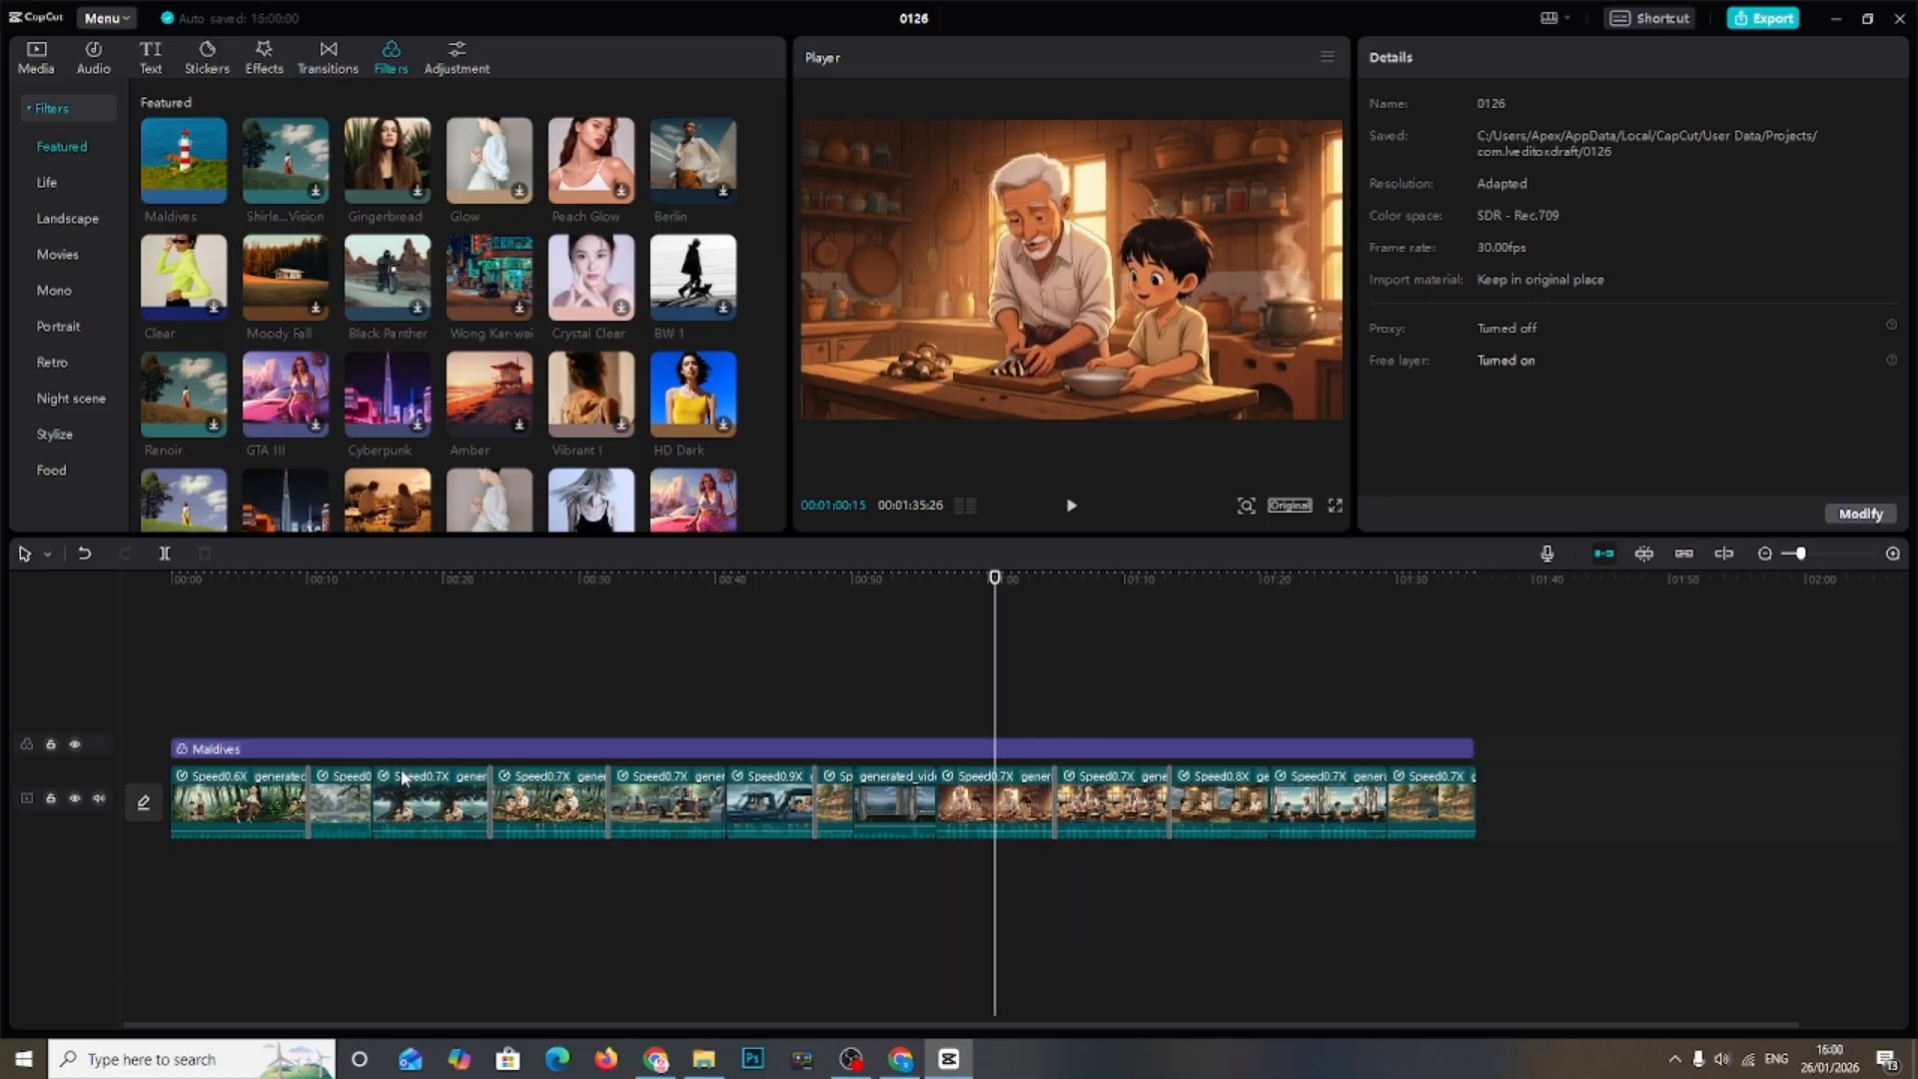
pyautogui.click(656, 747)
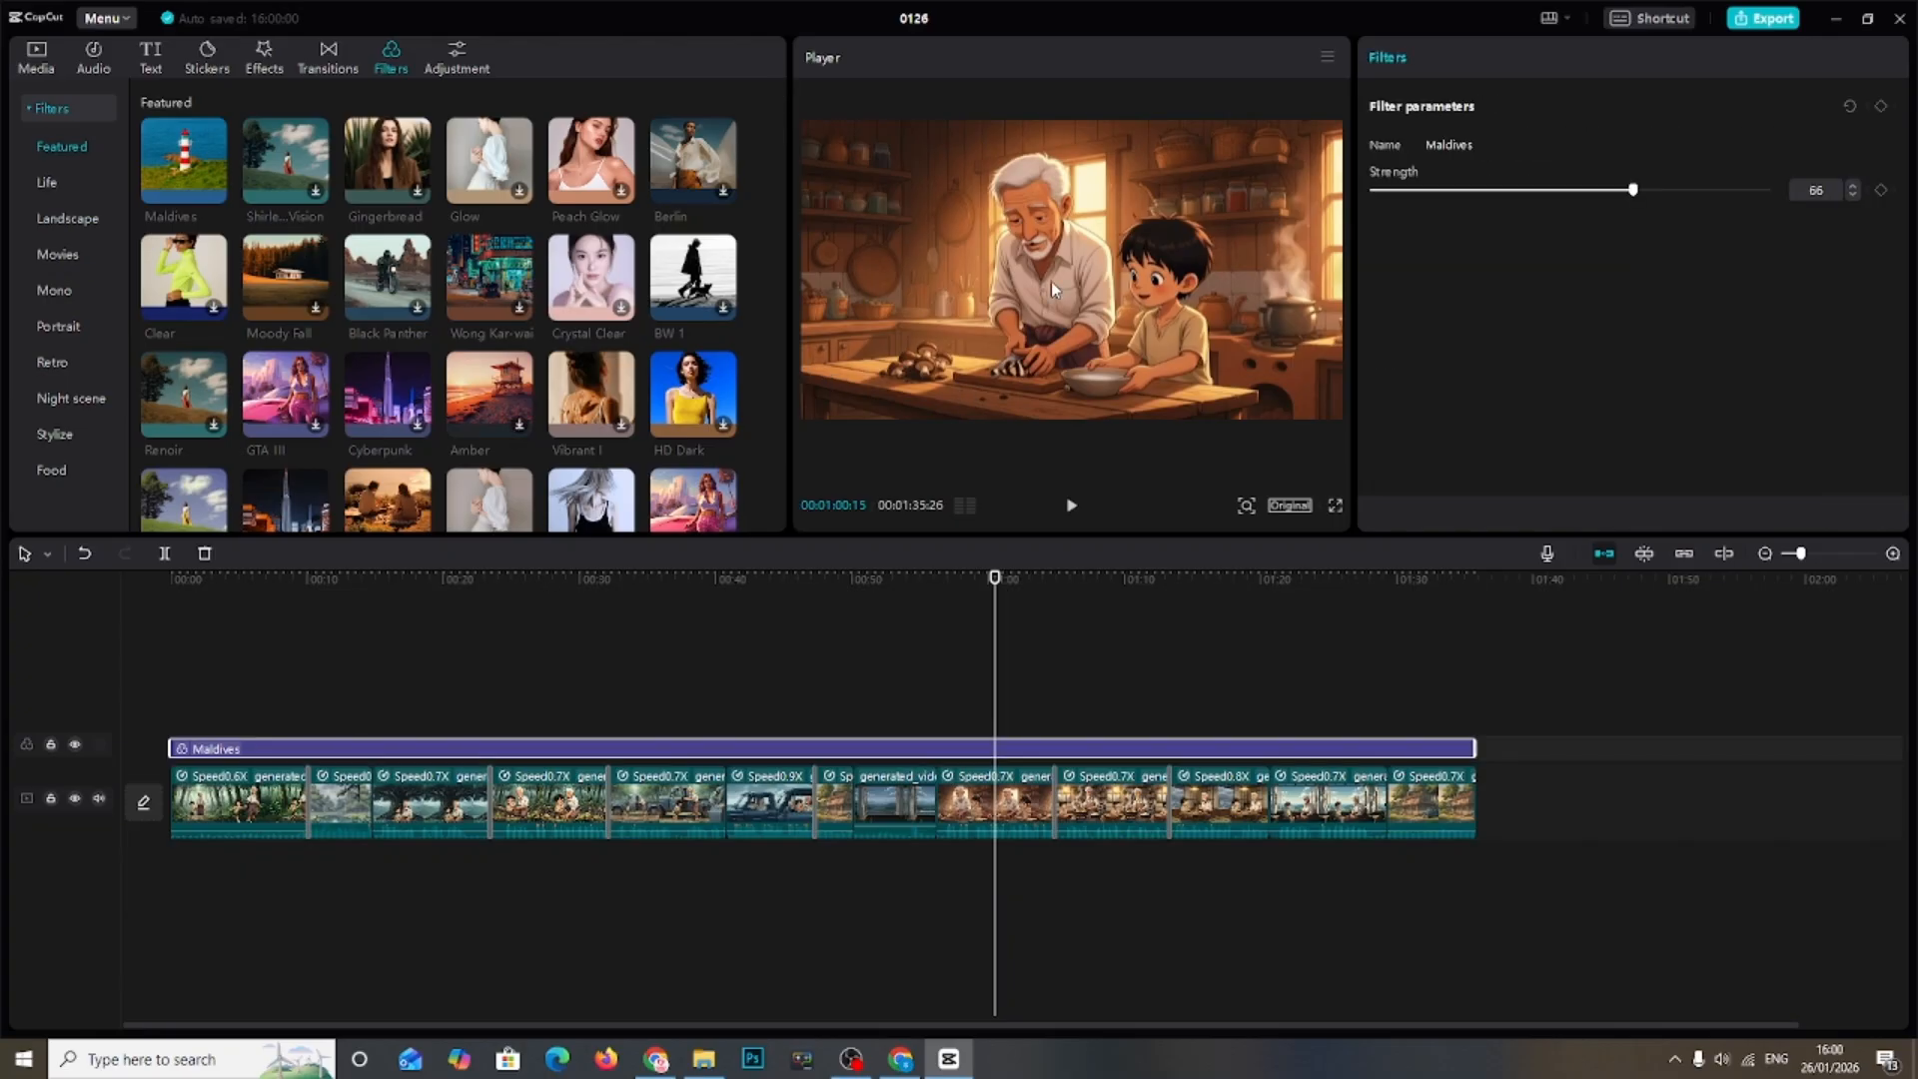
pyautogui.moveTo(995, 596); pyautogui.dragTo(1102, 604)
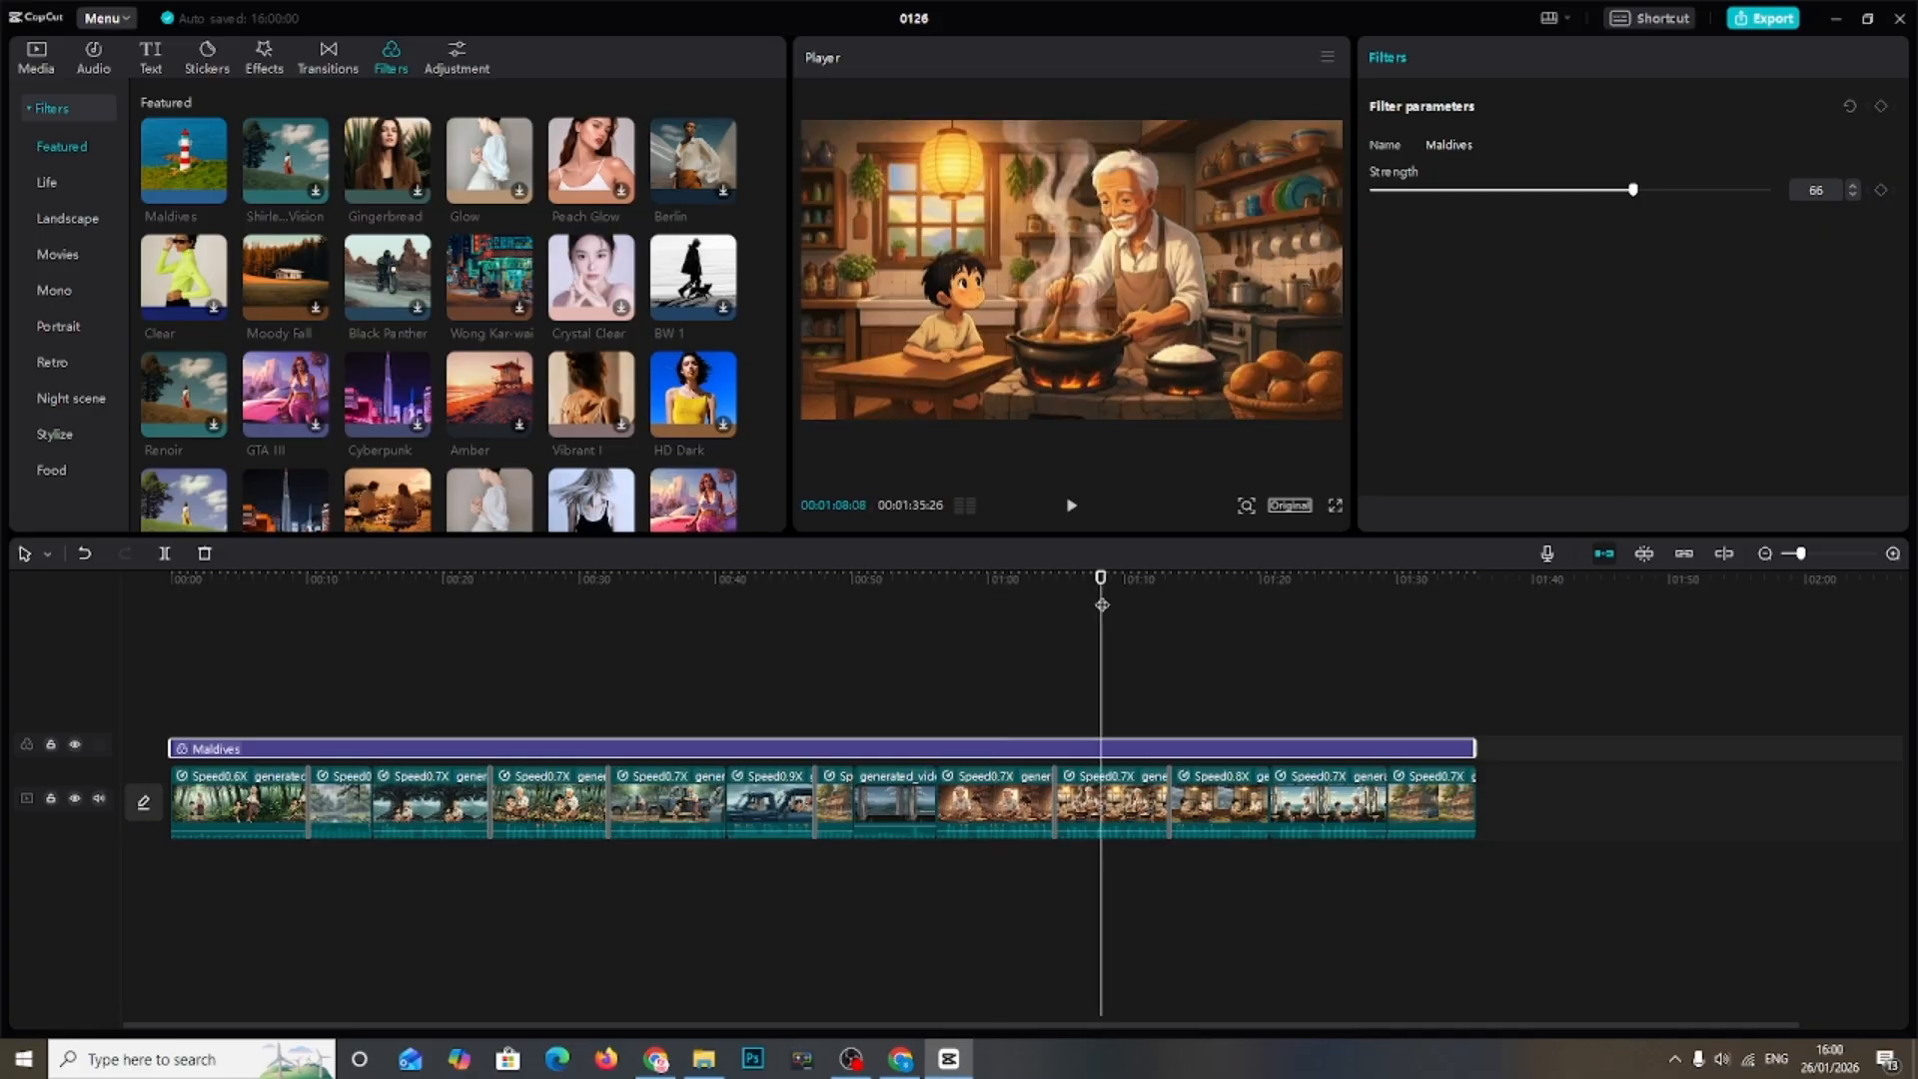